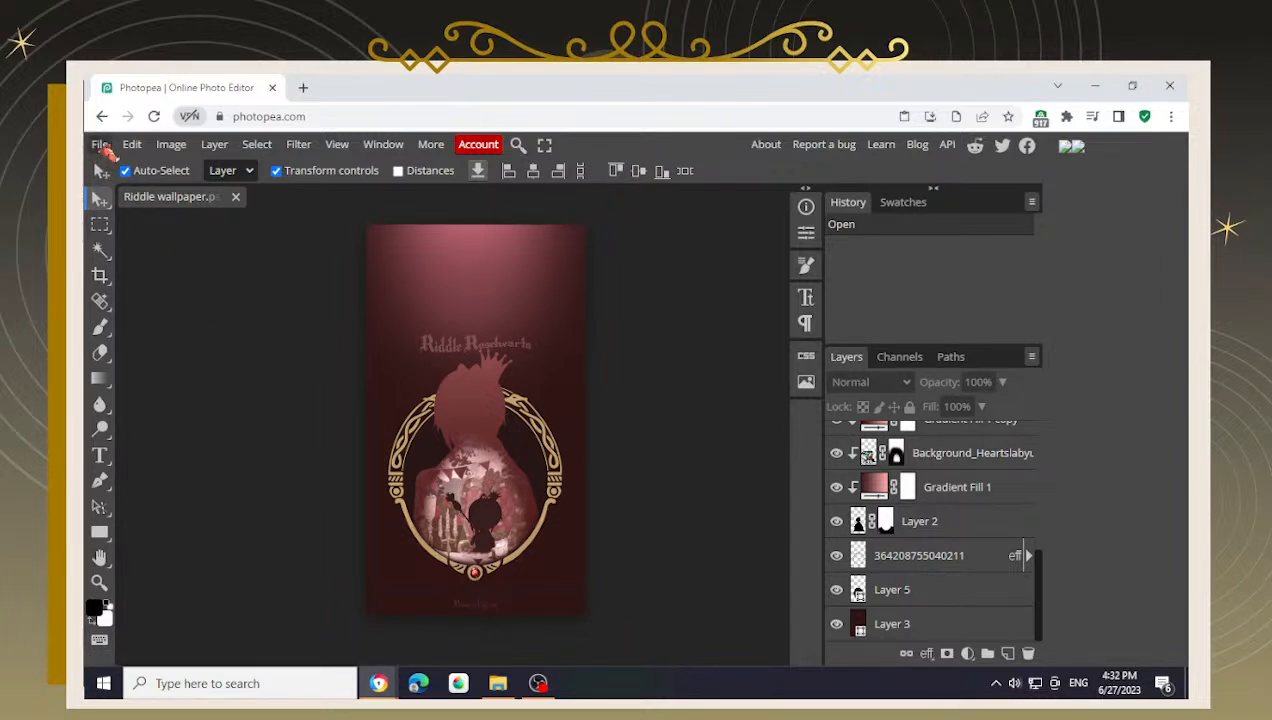
- Create a new project of 1080 by 1920 pixels at 72 DPI with a white background
left_click(101, 146)
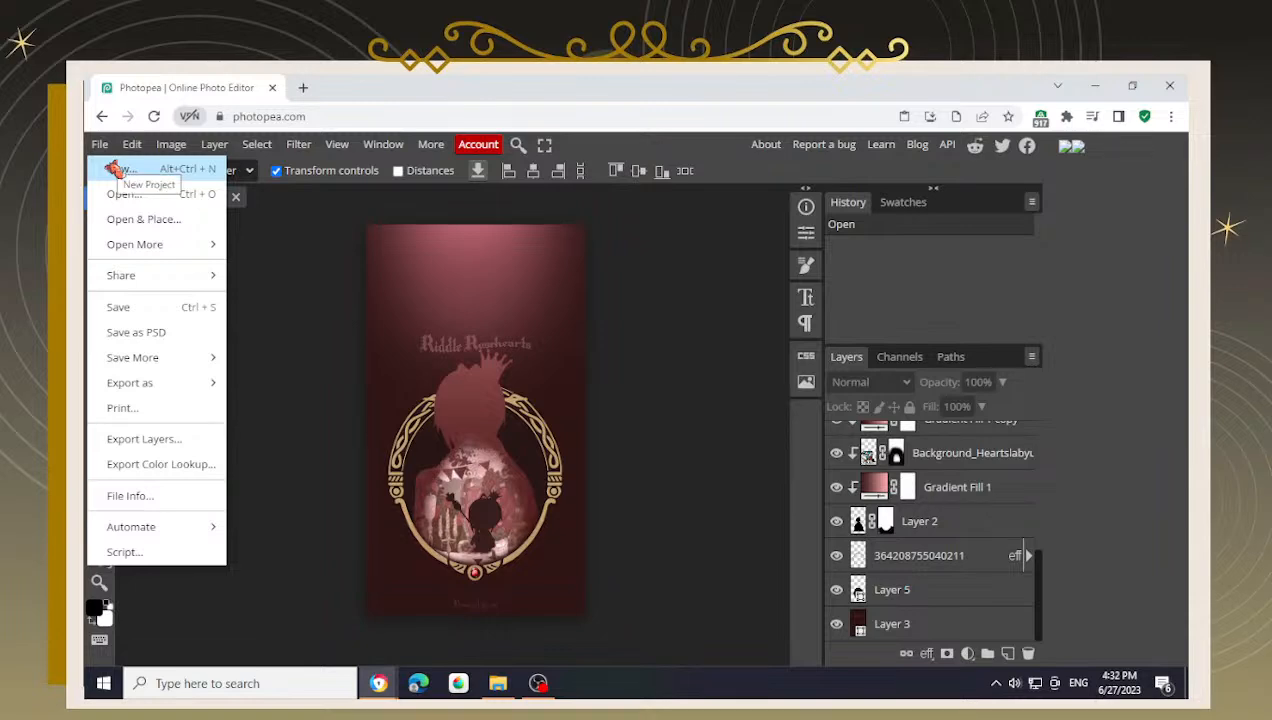
left_click(115, 168)
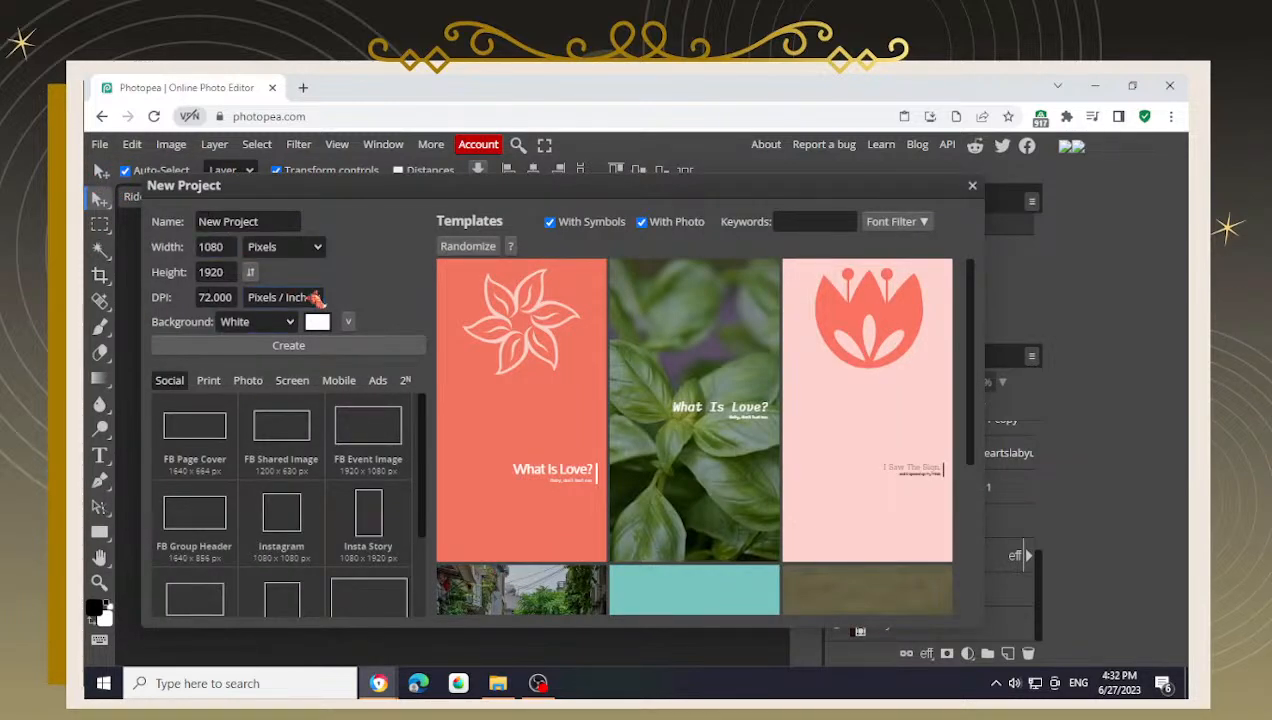
left_click(198, 247)
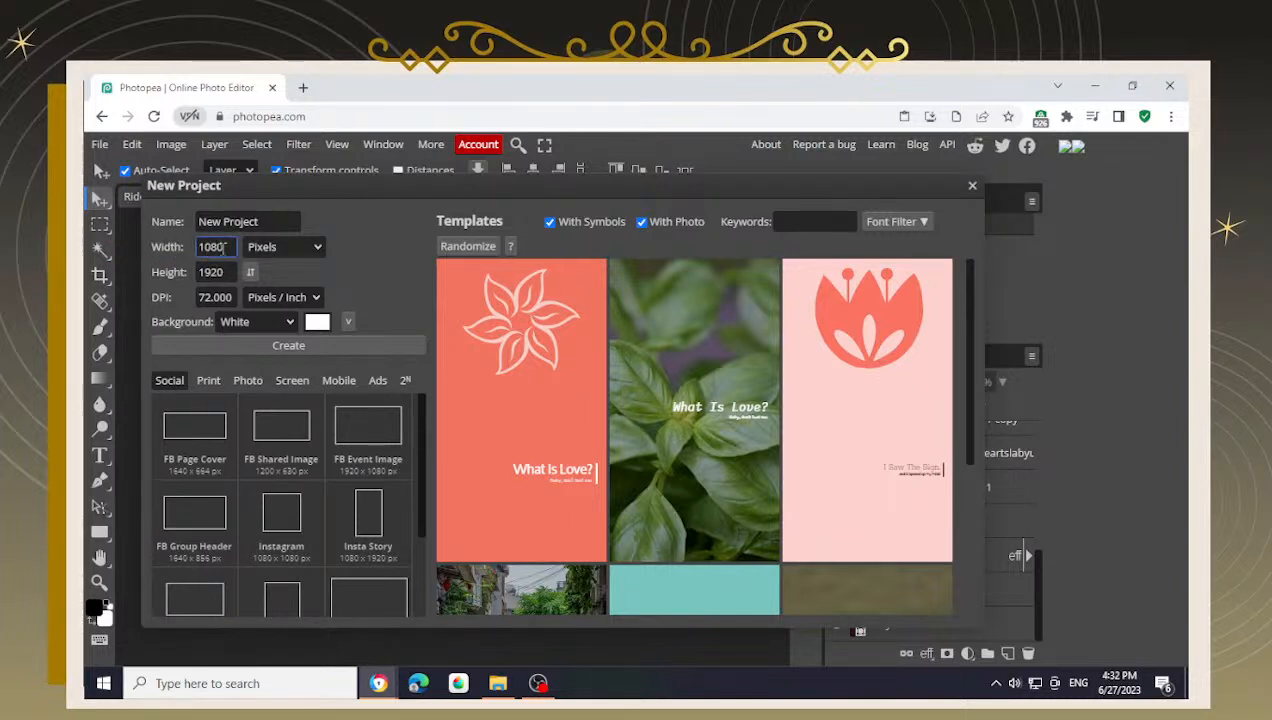
left_click(209, 274)
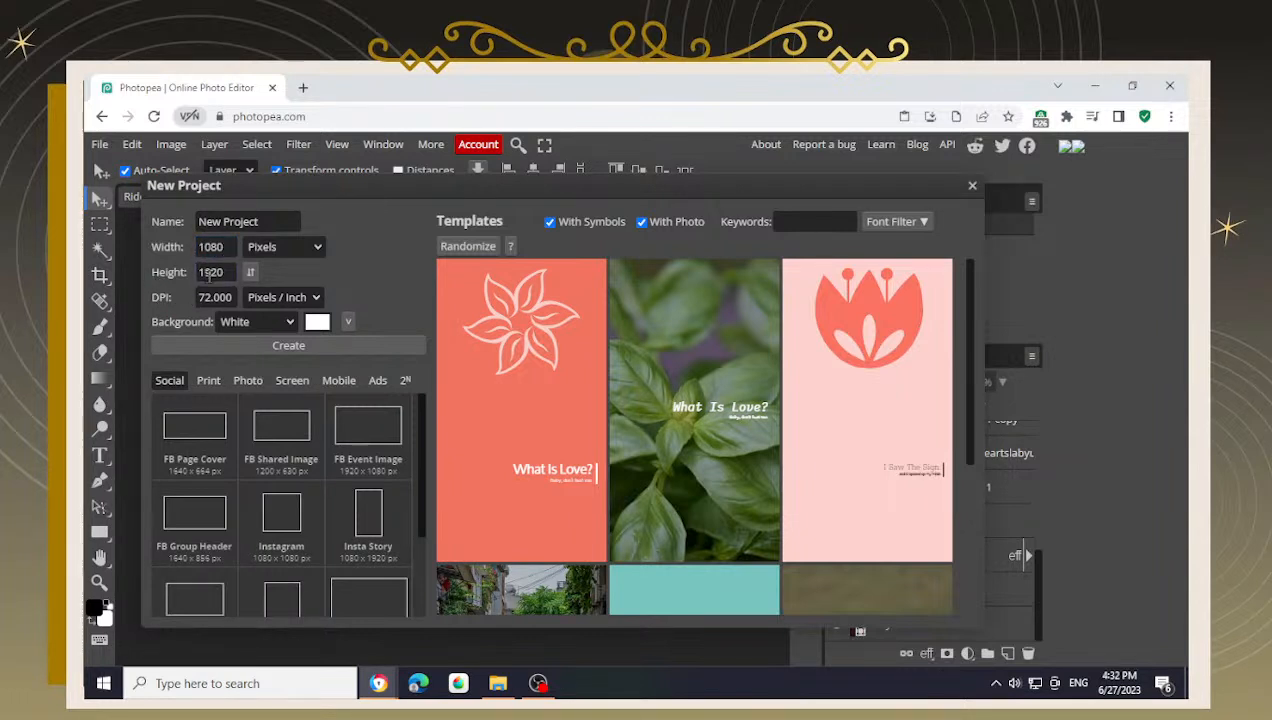
left_click(271, 350)
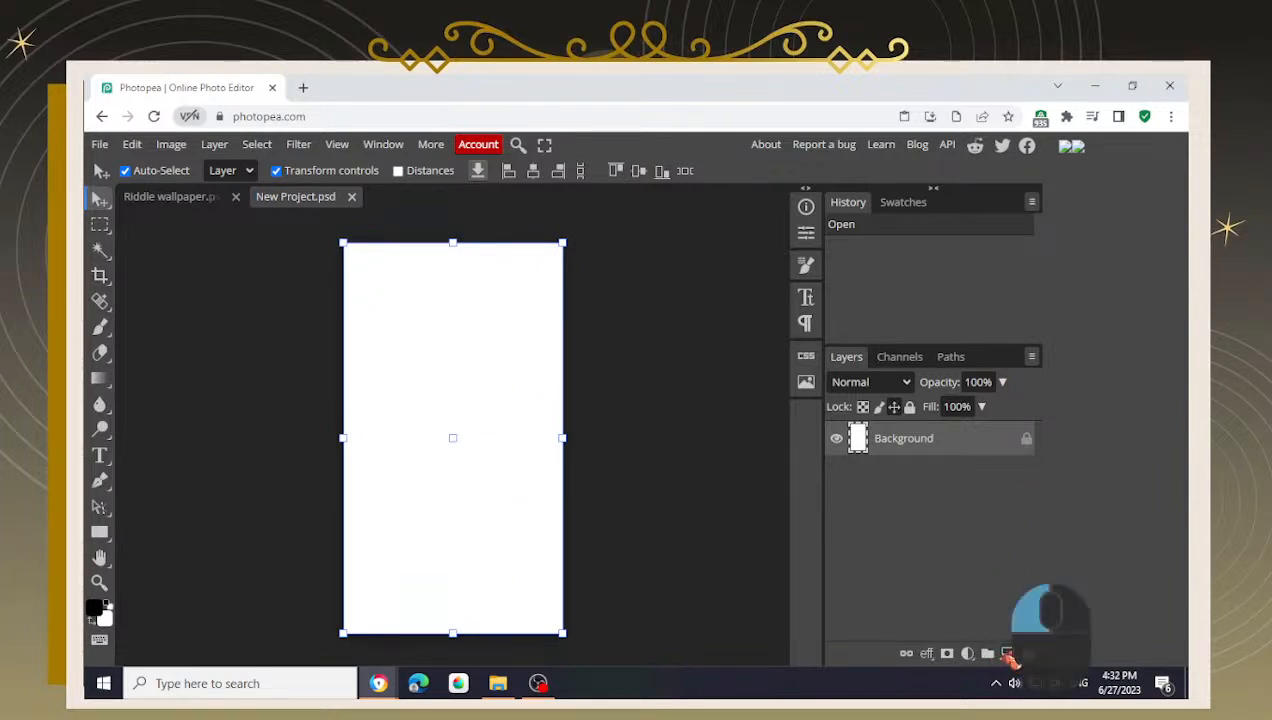
- Add an empty layer, then unlock and delete the white Background layer to leave a transparent canvas
left_click(1008, 655)
left_click(1015, 473)
left_click(1026, 473)
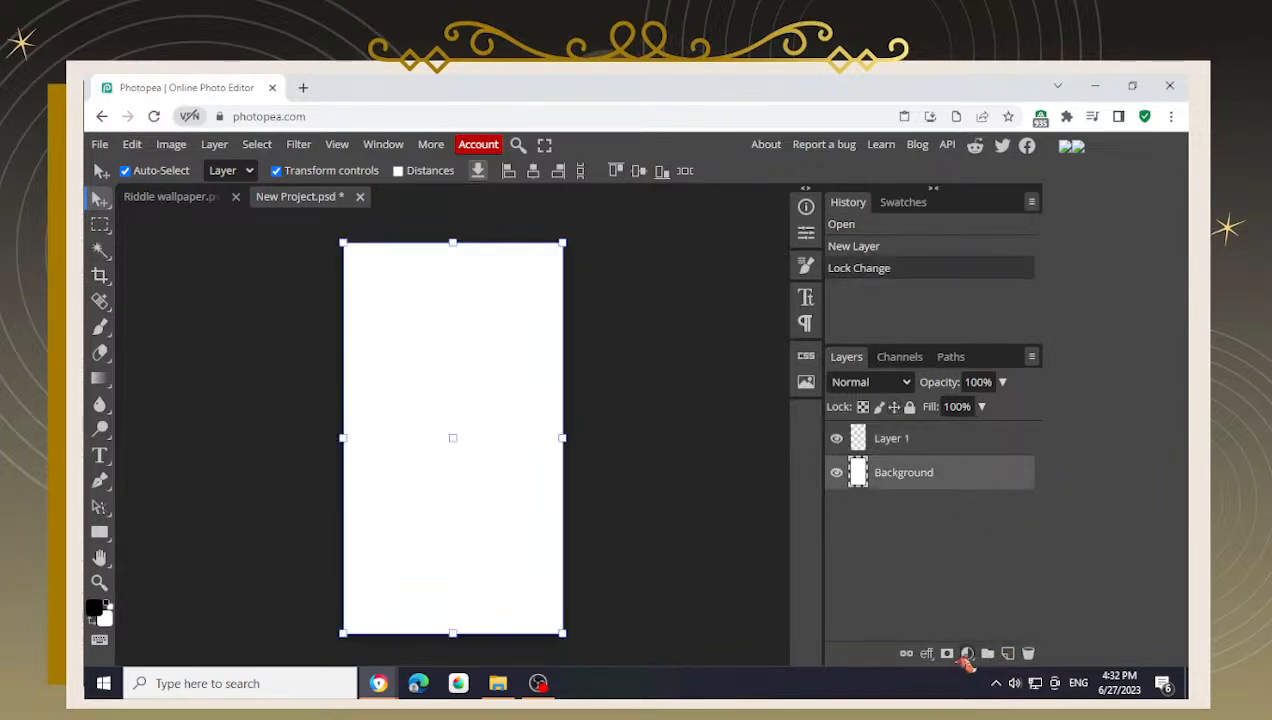
left_click(1028, 653)
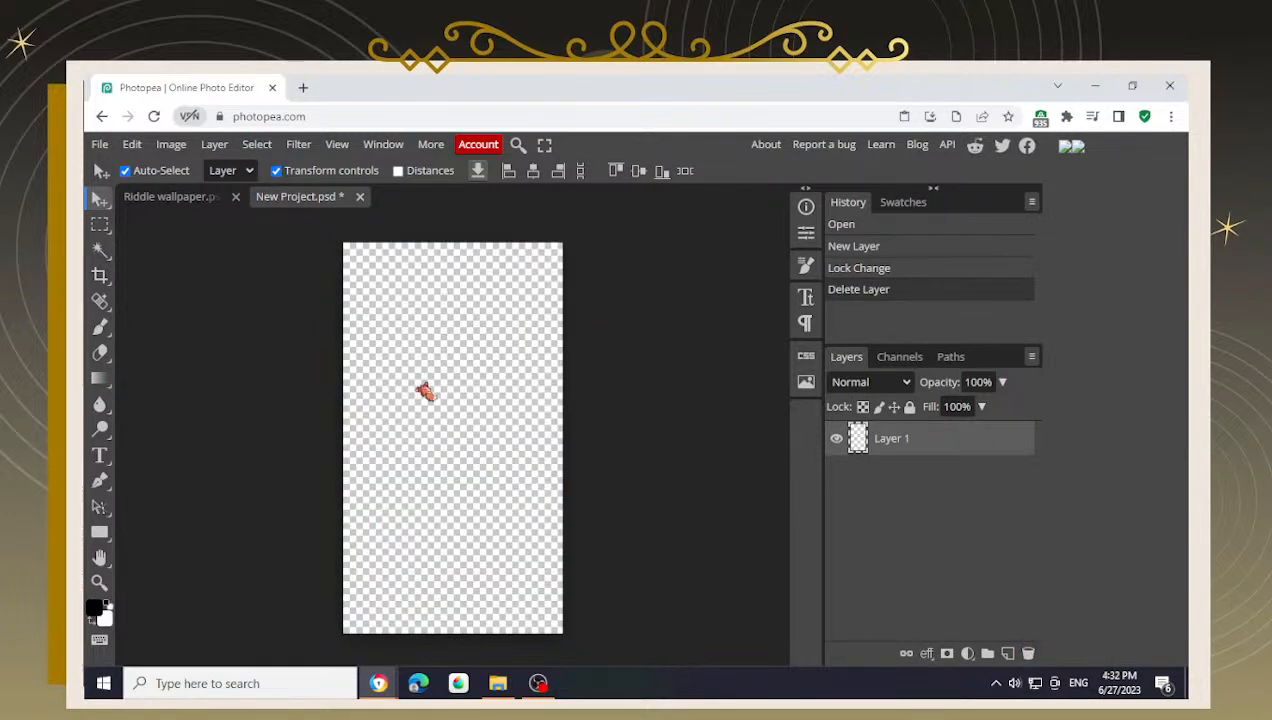
left_click_drag(425, 391, 421, 367)
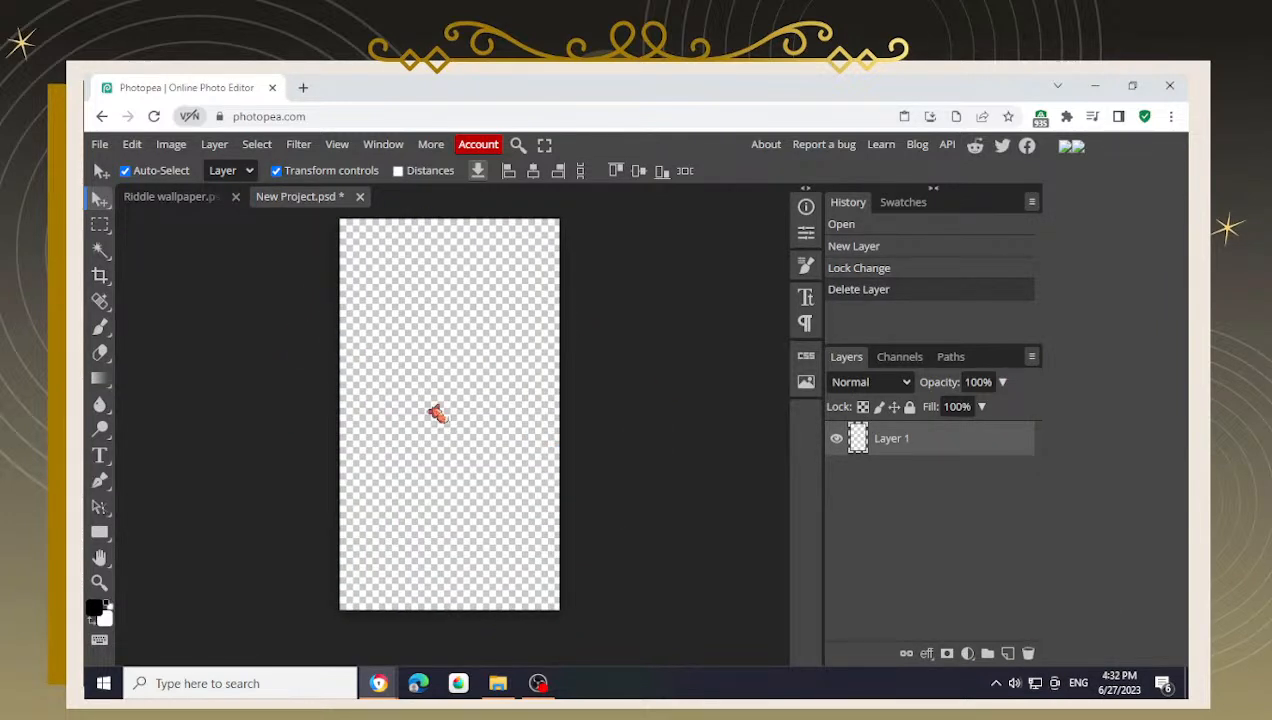
left_click_drag(436, 421, 439, 438)
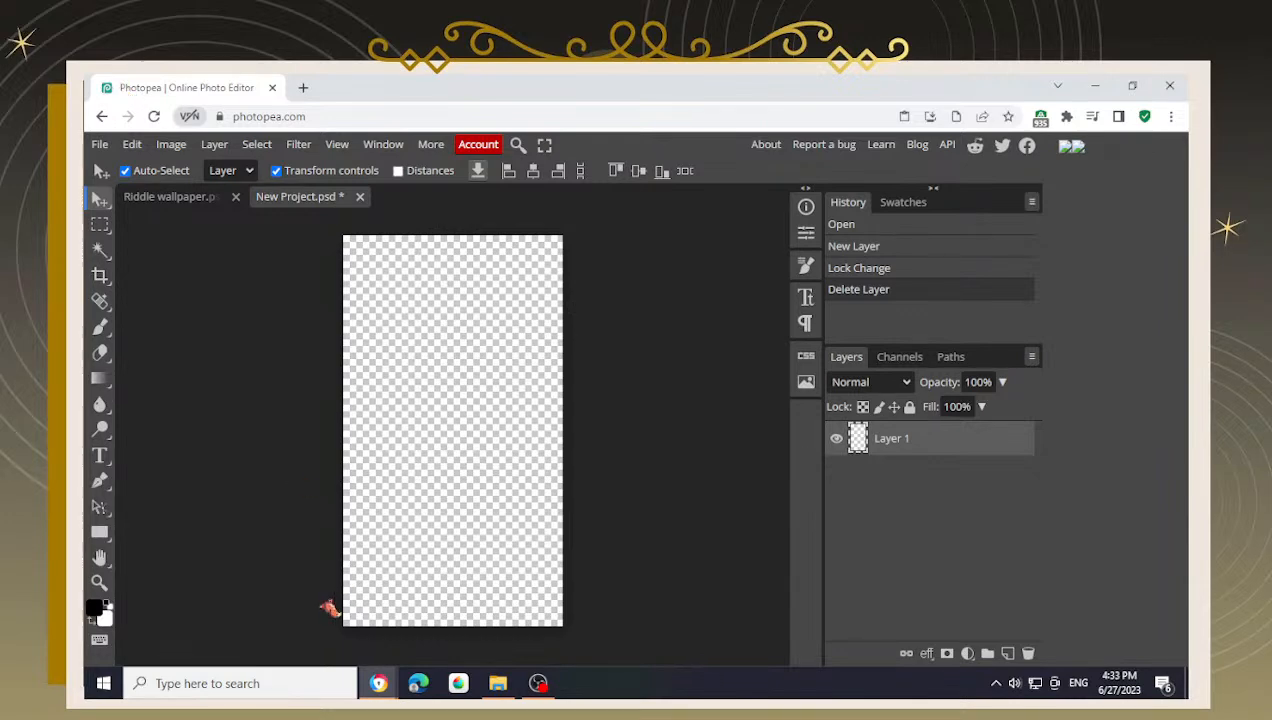
- Place the Ace_Trappola_Dorm_Uniform_render image from the Ace folder on the canvas at 66.39% scale
left_click(505, 687)
left_click_drag(498, 234, 741, 258)
left_click_drag(697, 369, 472, 405)
mouse_move(455, 305)
left_mouse_down()
mouse_move(466, 353)
mouse_move(450, 344)
mouse_move(455, 305)
left_mouse_up()
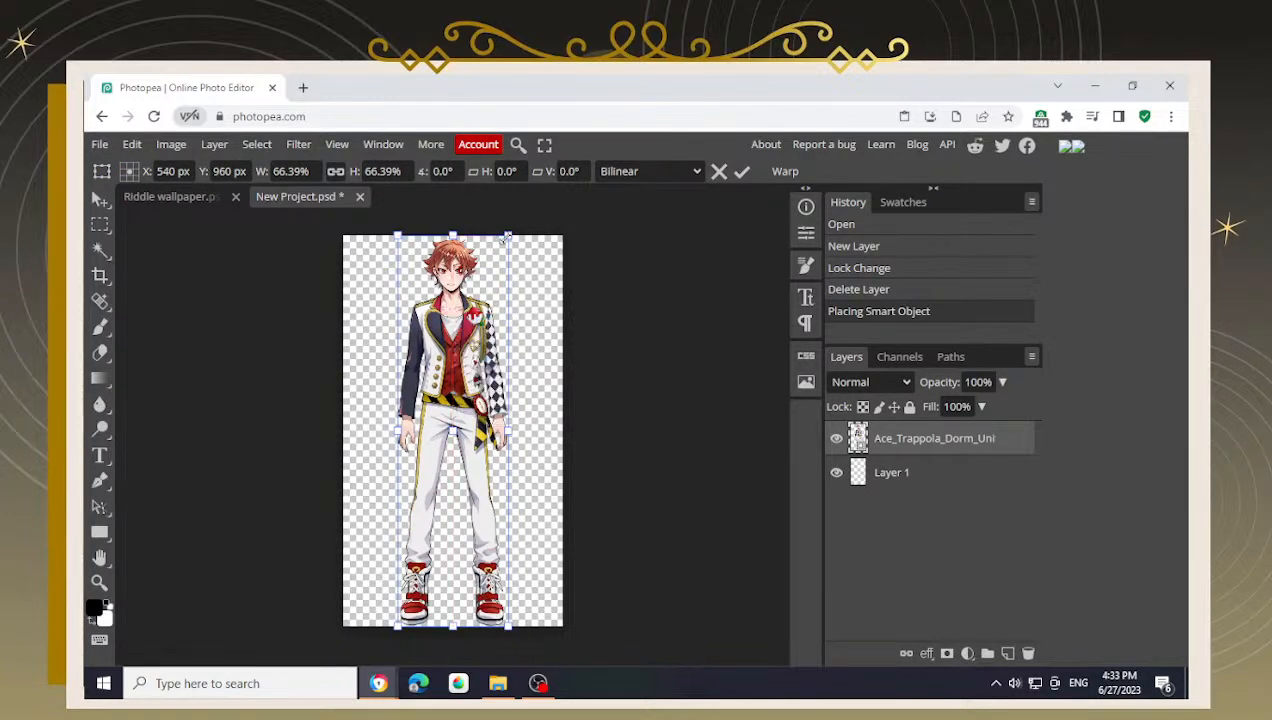
left_click(453, 404)
- Copy the character's upper body, from hair to waist, onto a new layer and hide the full-body layer
left_click(100, 224)
left_click_drag(376, 237, 549, 396)
left_click(100, 199)
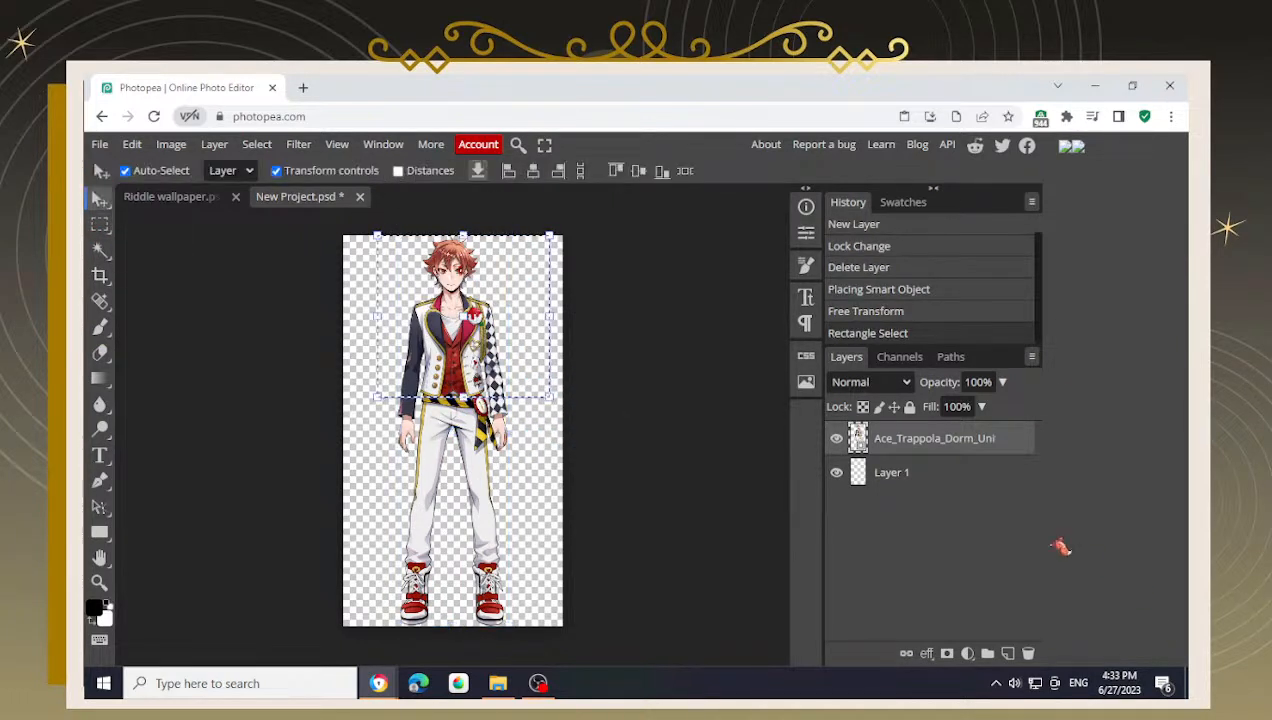
key("ctrl+x")
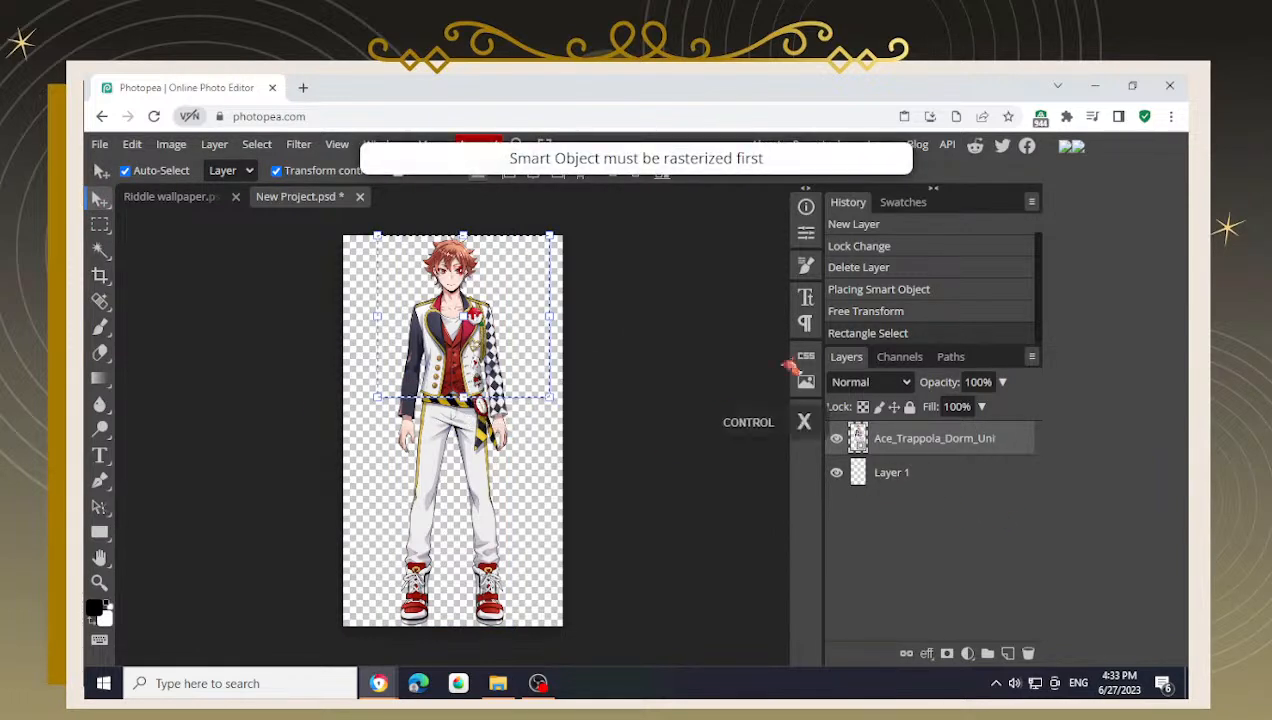
key("ctrl+v")
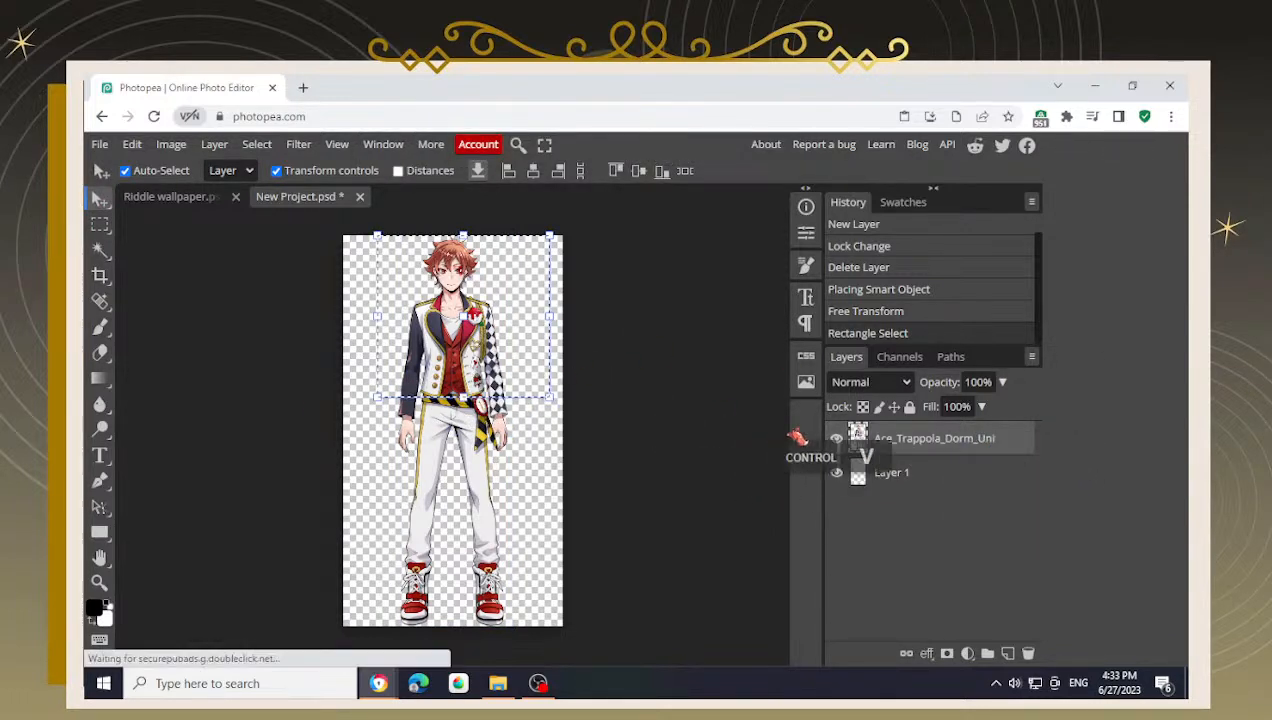
left_click(836, 472)
- Move the copied upper body to the middle of the canvas and enlarge it to 165.32%
left_click_drag(463, 298, 409, 429)
key("ctrl+t")
left_click_drag(504, 354, 541, 300)
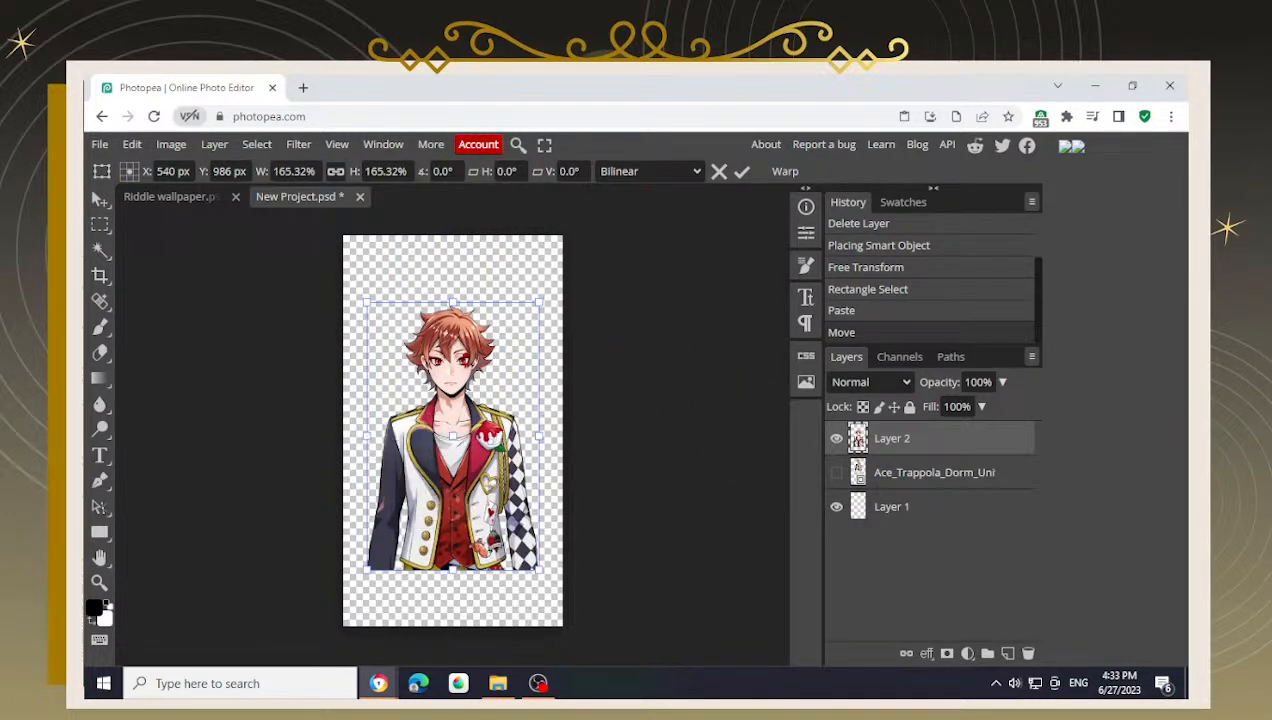
- Cut the upper body above the lower jacket onto a new layer and delete the leftover Layer 2
left_click(100, 224)
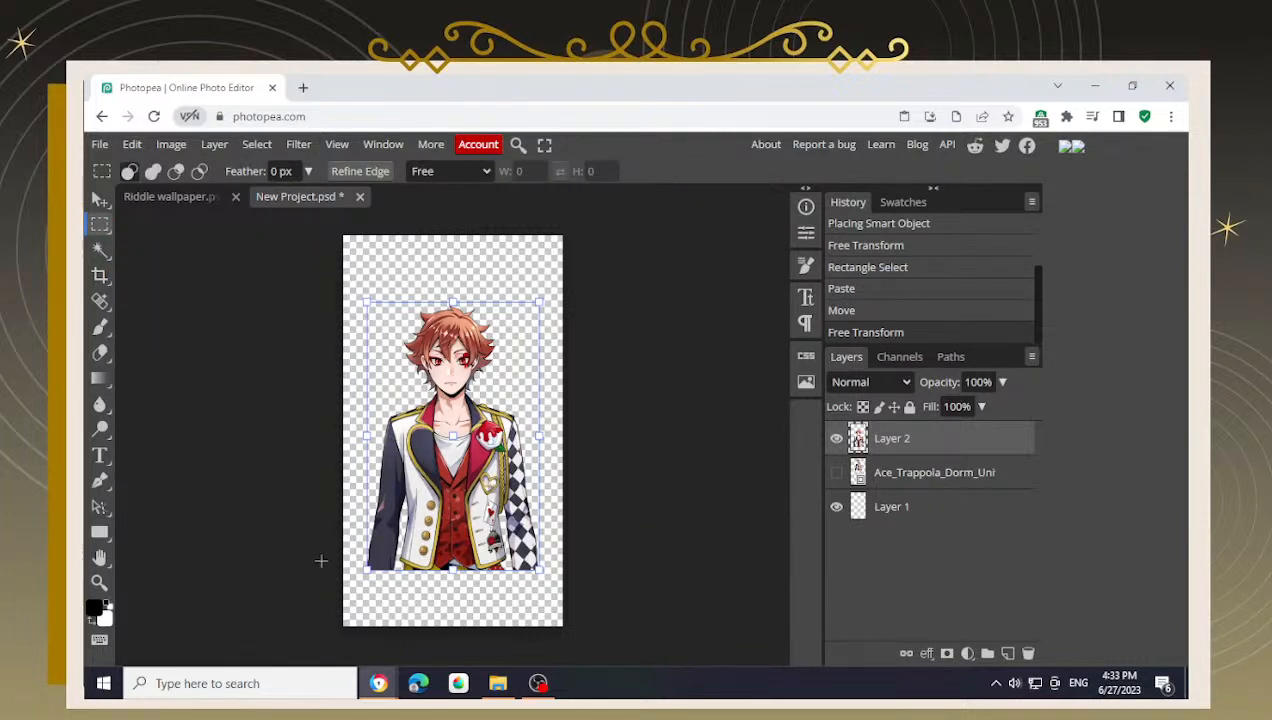
left_click_drag(351, 270, 557, 519)
left_click(101, 199)
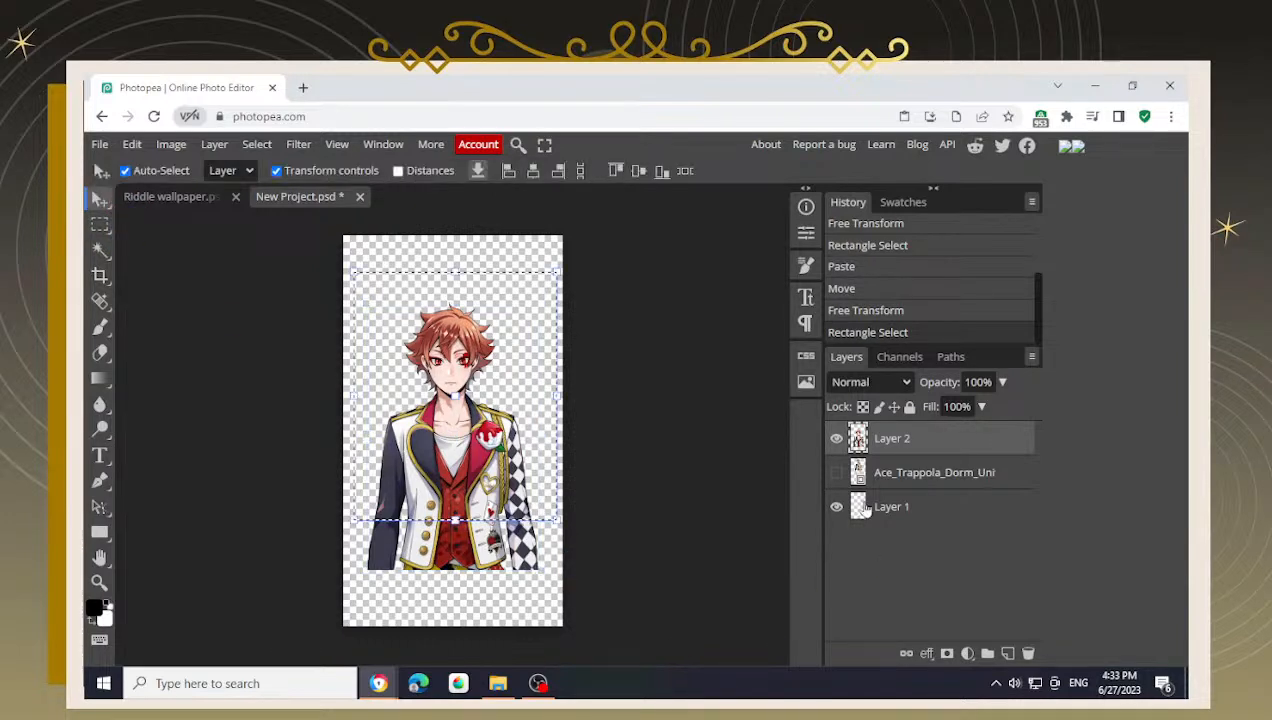
key("ctrl+x")
key("ctrl+v")
left_click(836, 472)
left_click(895, 478)
left_click(1027, 653)
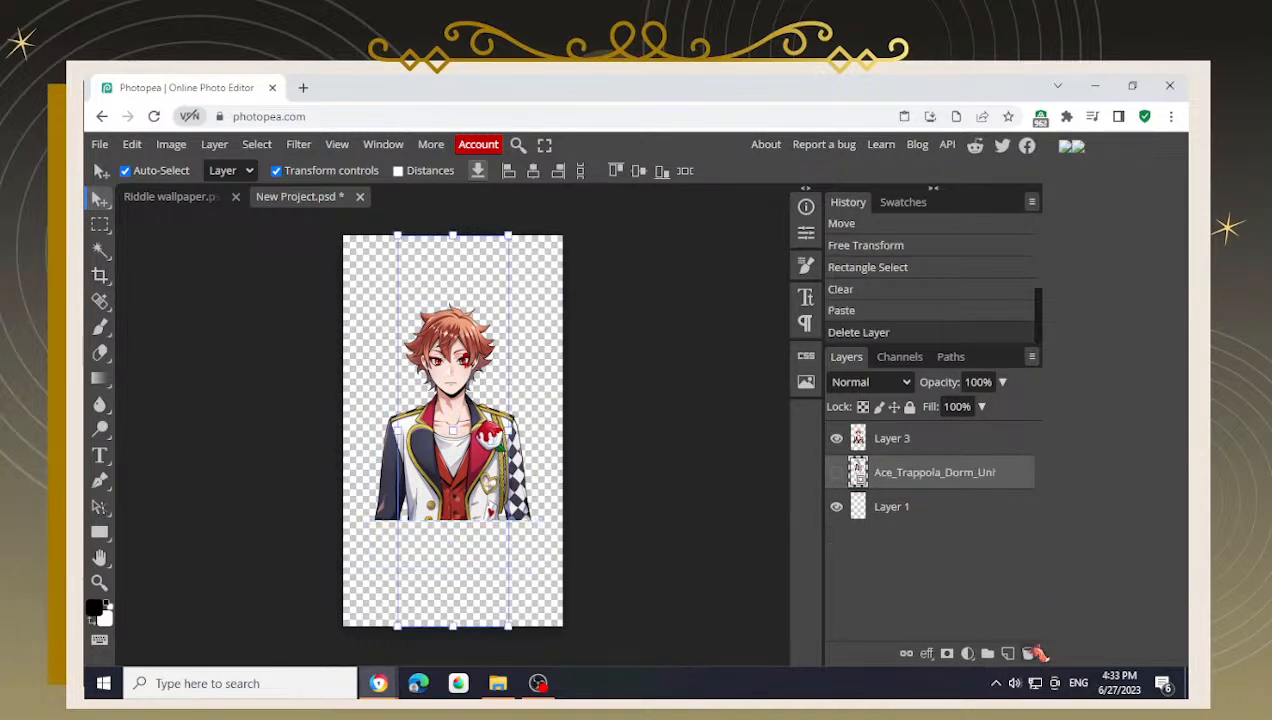
- Move the trimmed upper body slightly lower on the canvas, comparing its placement with the Riddle wallpaper document
left_click_drag(539, 440, 539, 454)
left_click(172, 197)
left_click(288, 197)
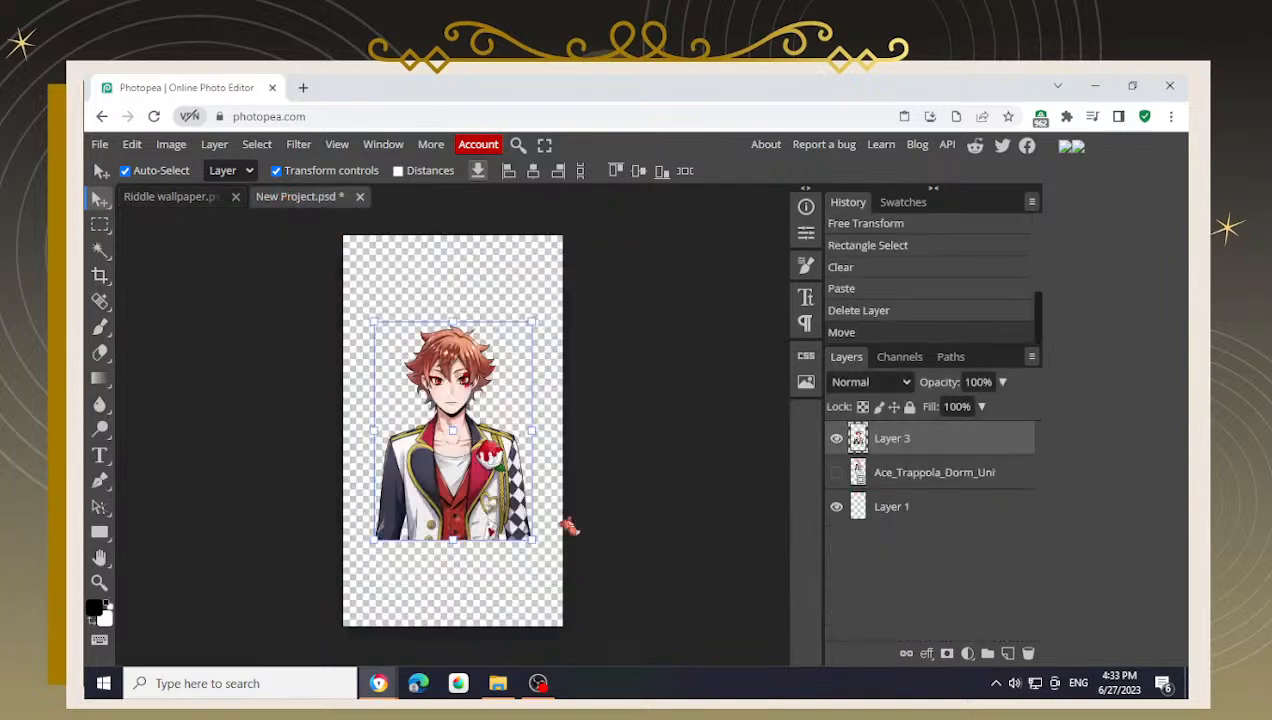
left_click(636, 345)
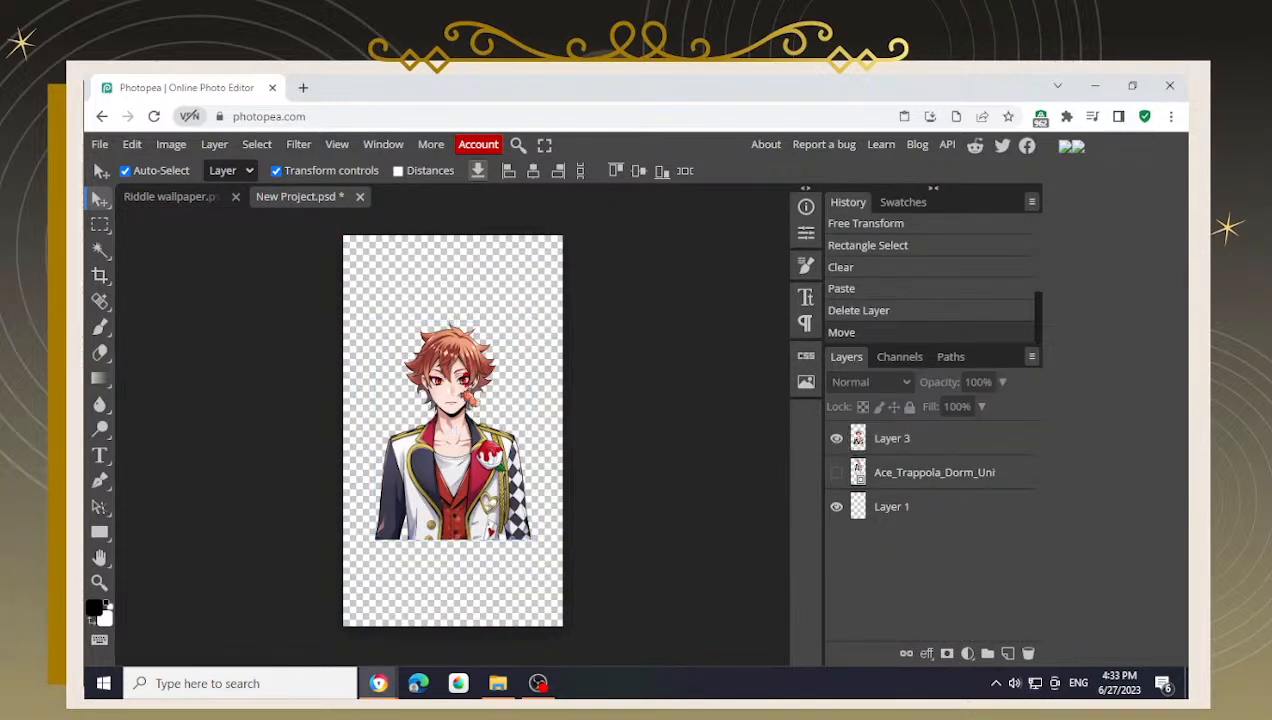
left_click_drag(467, 442, 467, 466)
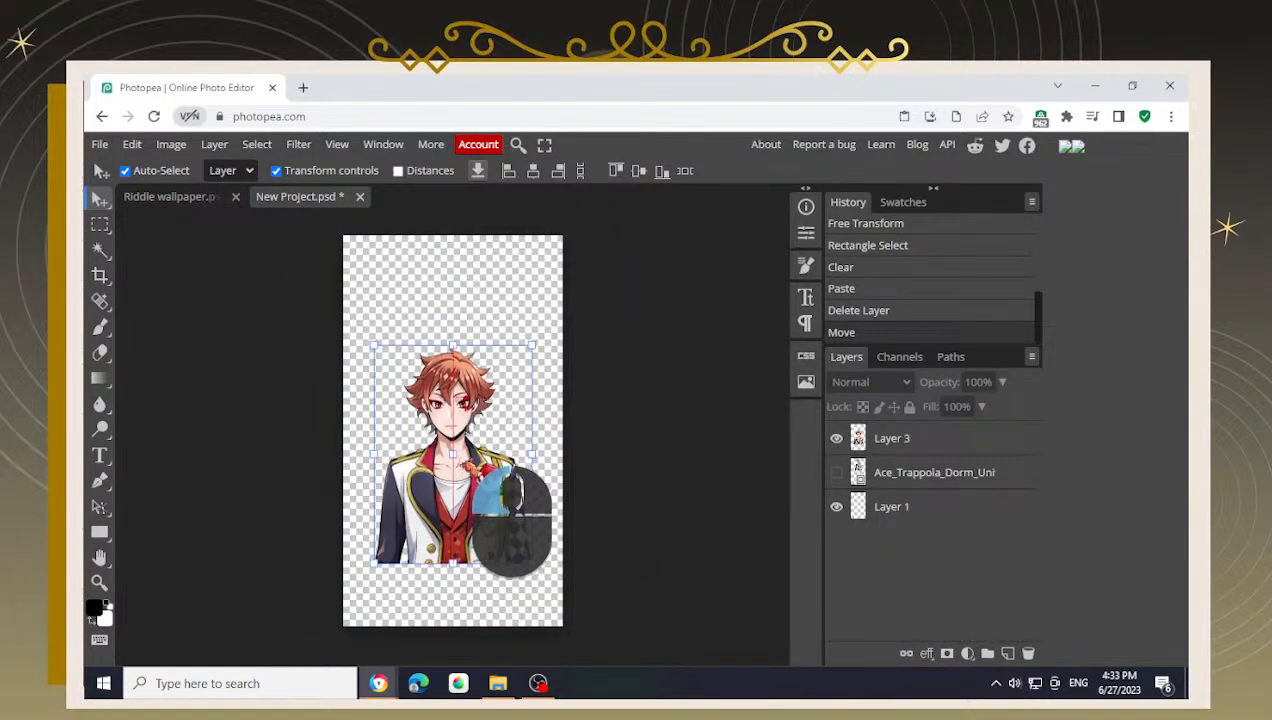
left_click(628, 421)
- Turn the upper body into a black silhouette by setting its Hue/Saturation lightness to -100
left_click(485, 540)
key("ctrl+u")
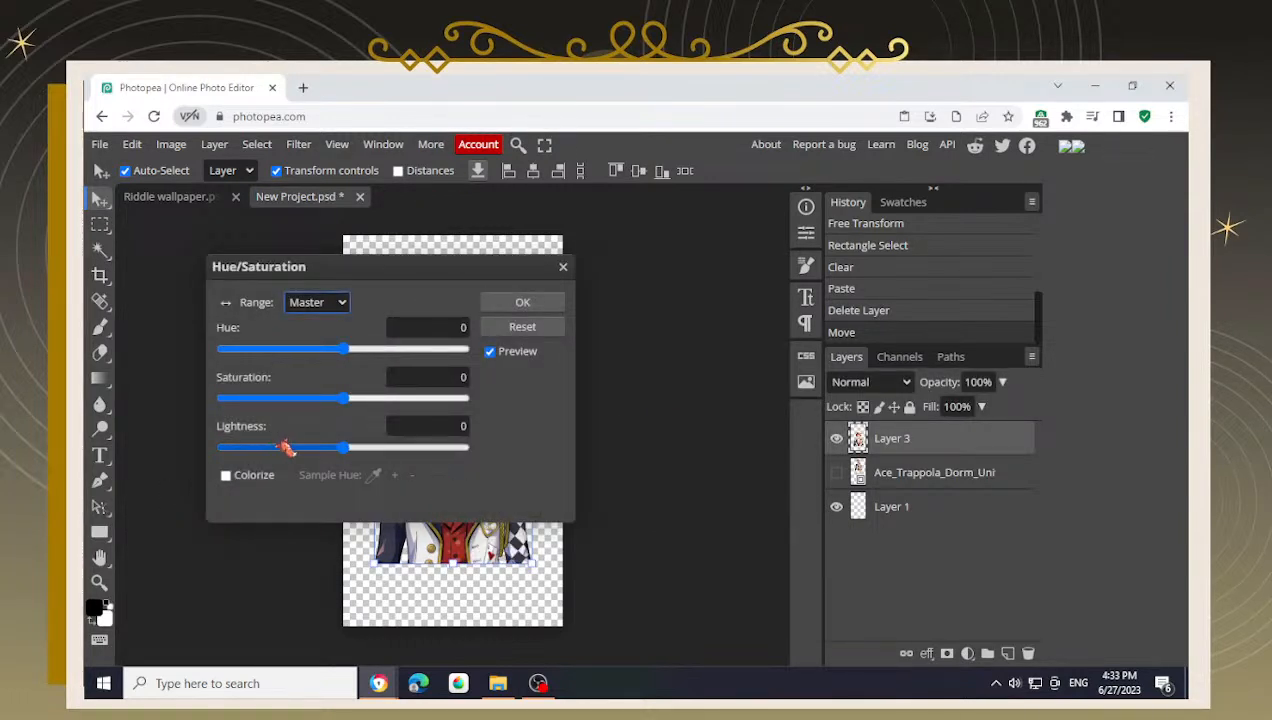
left_click_drag(333, 449, 222, 448)
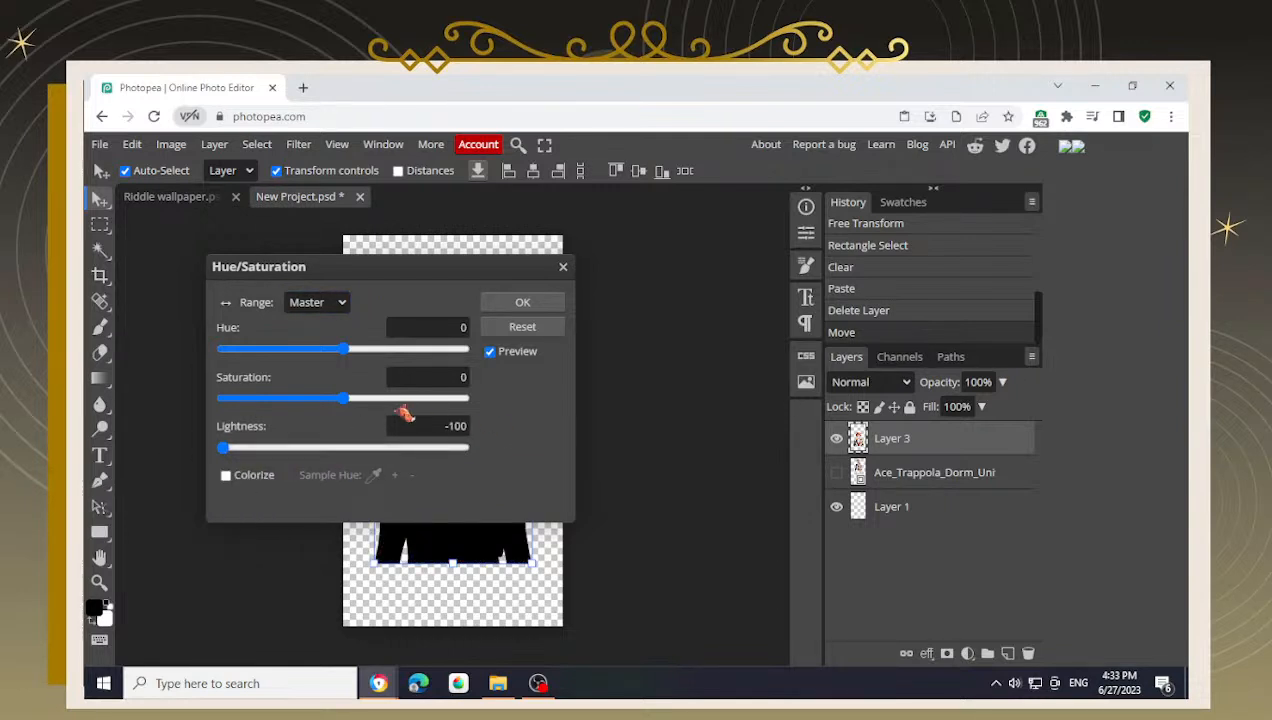
left_click(522, 302)
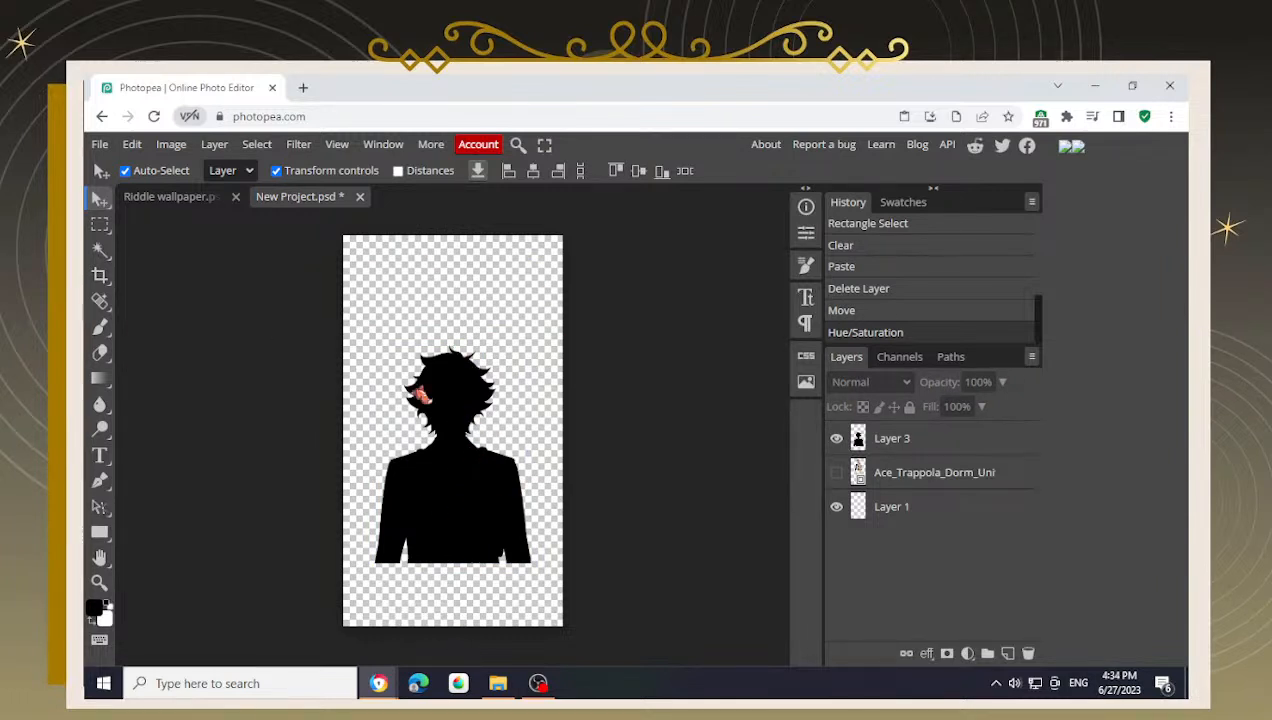
- Place the Heartslabyul Dorm Lounge background from the Ace folder and move its layer above the silhouette
key("space")
left_click_drag(538, 420, 548, 406)
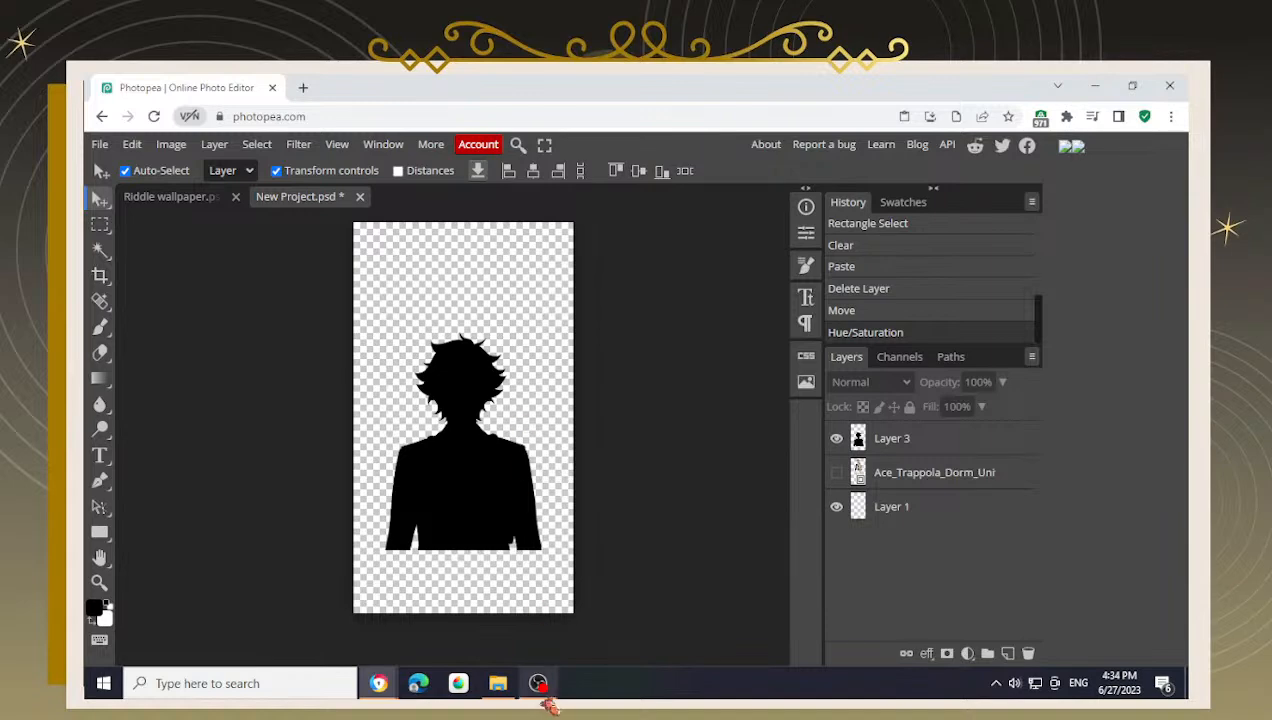
left_click(498, 683)
left_click_drag(766, 250, 739, 220)
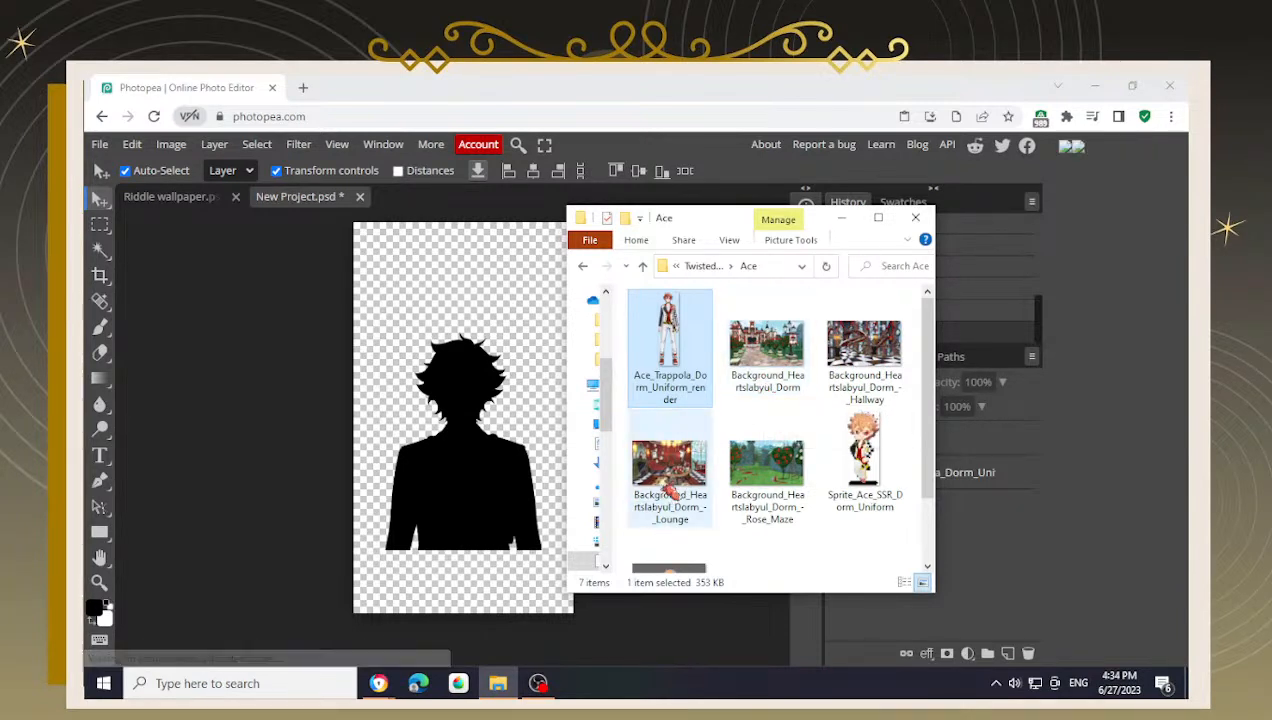
left_click_drag(685, 483, 525, 488)
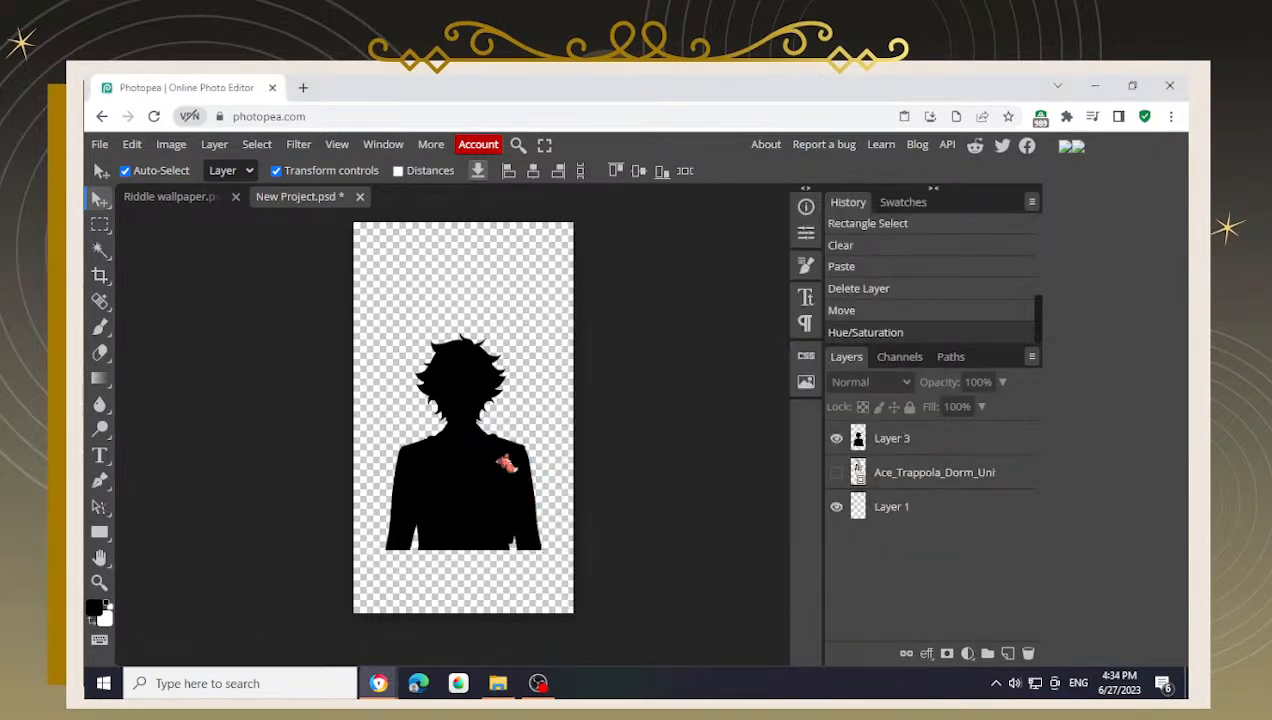
left_click_drag(900, 542, 822, 430)
- Enlarge the lounge background to 170.20% and clip it to the silhouette on Layer 3
scroll(464, 425, "up", 3)
scroll(464, 430, "down", 2)
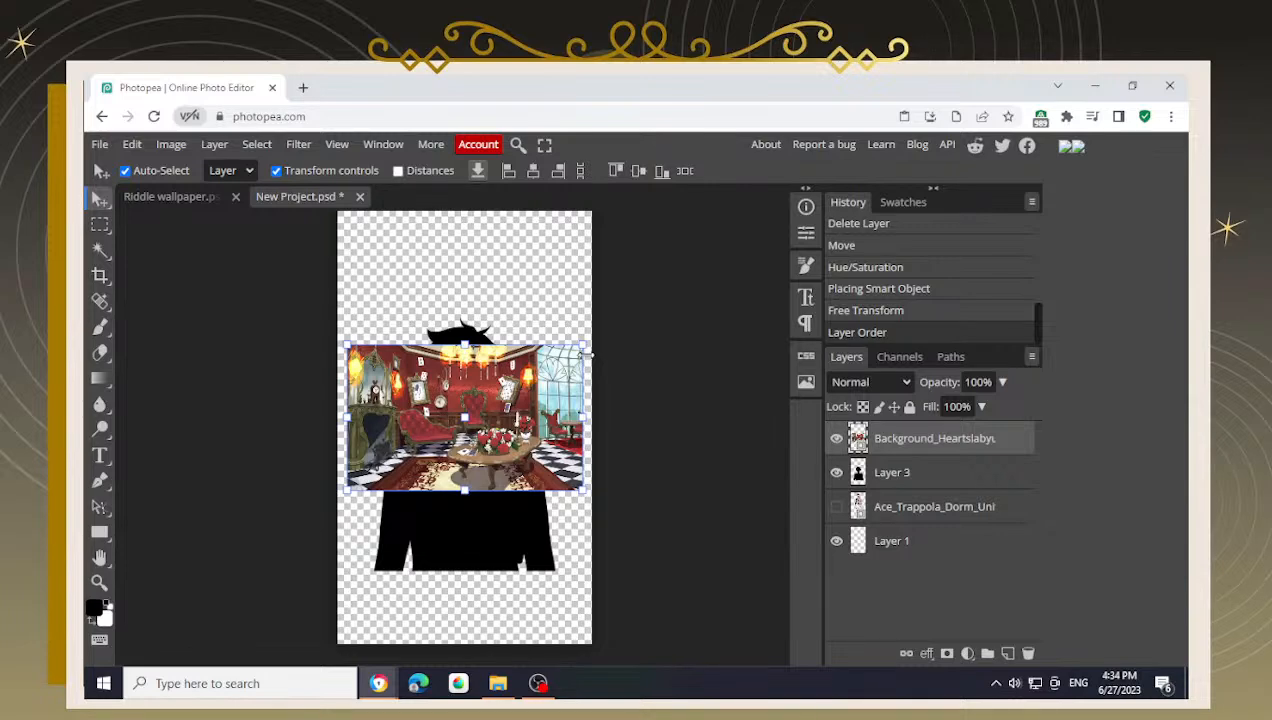
left_click_drag(655, 308, 726, 316)
left_click_drag(556, 496, 548, 510)
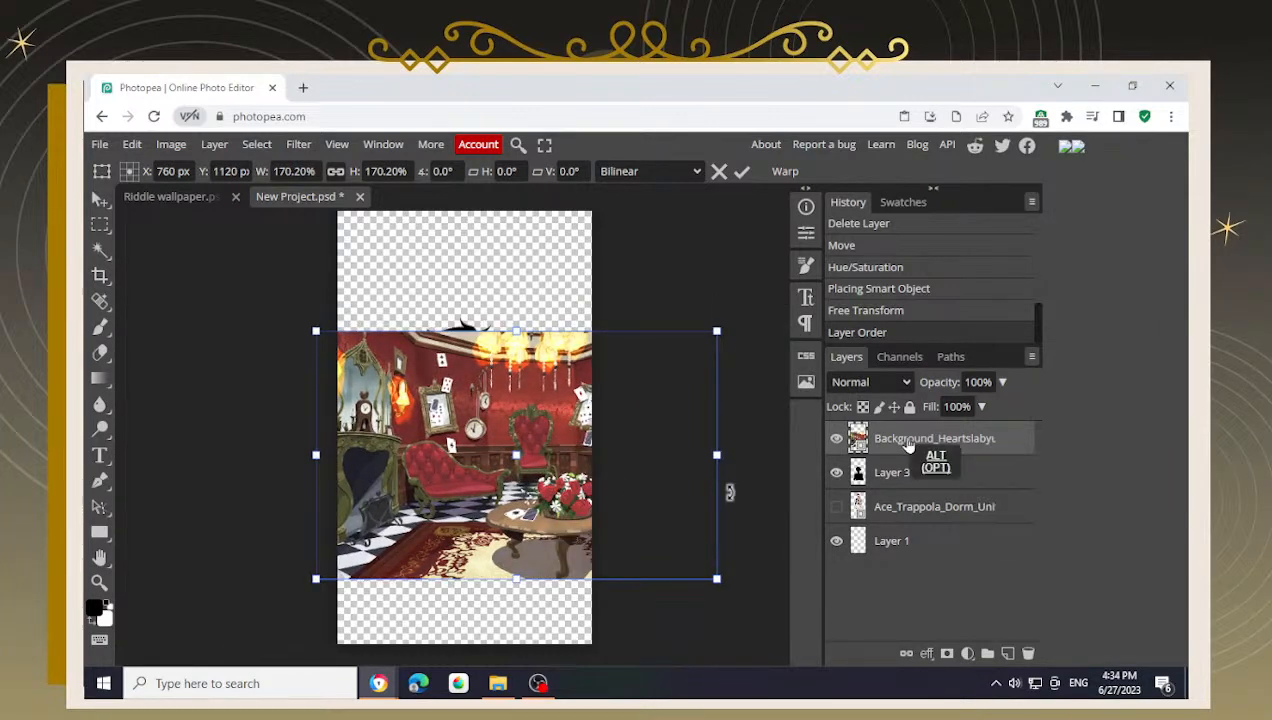
left_click(905, 455, "alt")
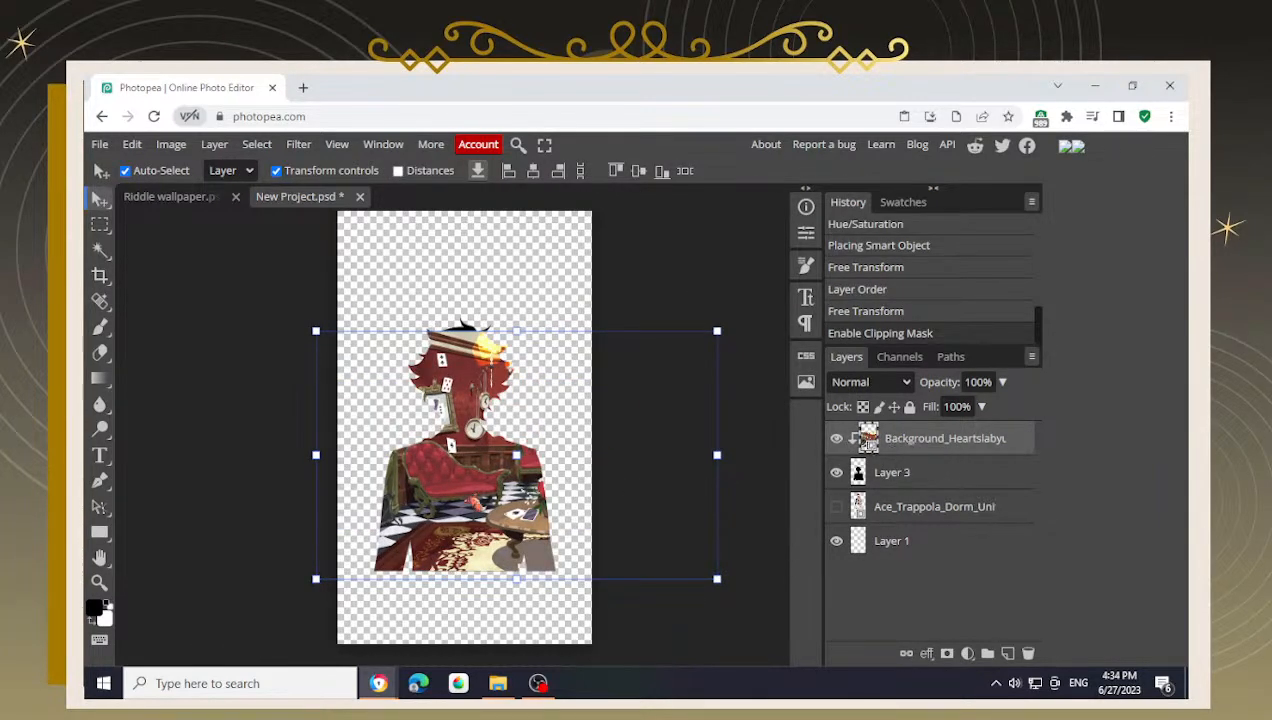
key("alt")
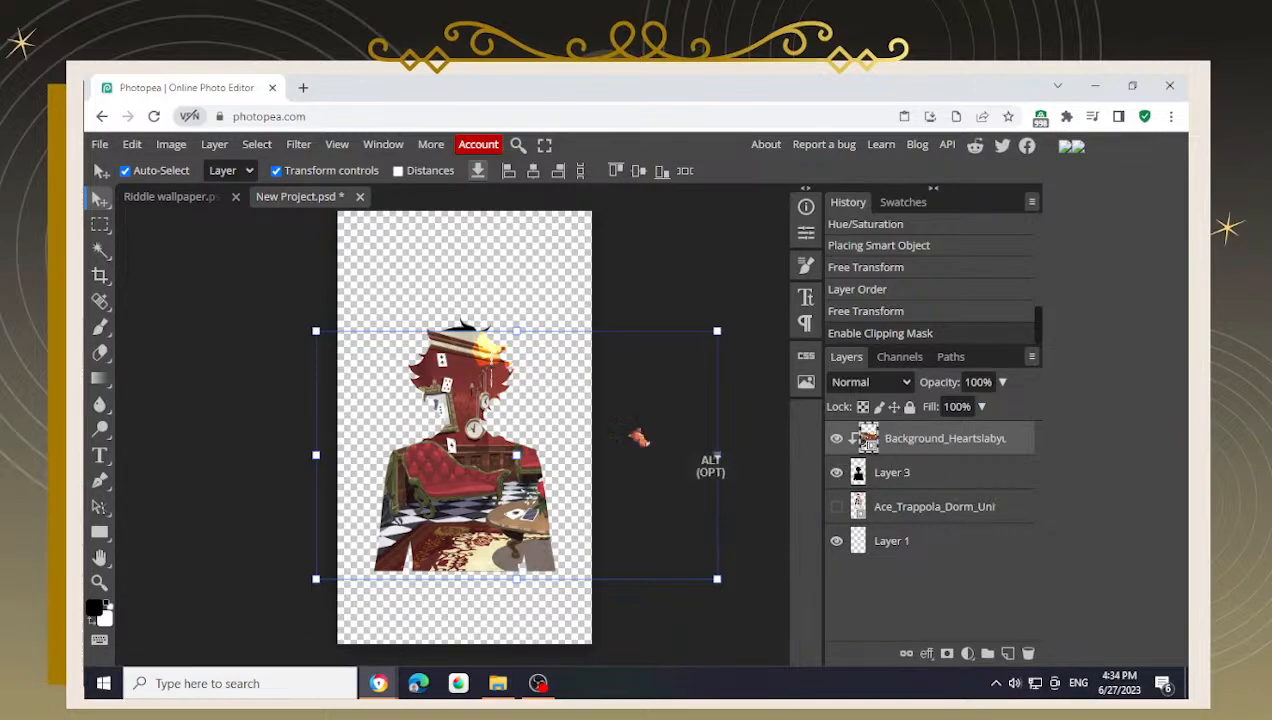
- Scale the clipped lounge background to 151.60% and position it at X 540 px, Y 1254 px within the silhouette
left_click_drag(570, 540, 533, 597)
left_click_drag(514, 495, 528, 490)
left_click_drag(725, 346, 681, 372)
left_click_drag(524, 555, 378, 552)
left_click_drag(528, 580, 592, 580)
left_click_drag(556, 522, 489, 542)
left_click_drag(457, 491, 484, 495)
scroll(497, 480, "up", 3)
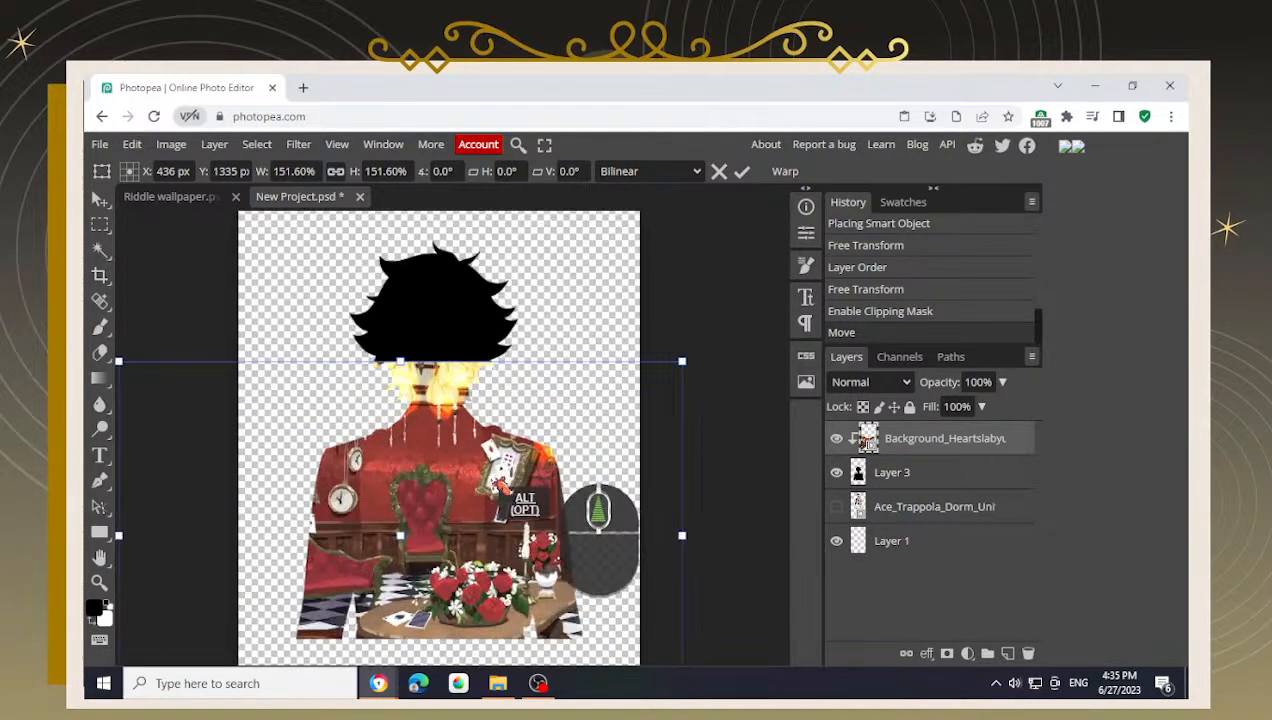
left_click_drag(466, 580, 505, 550)
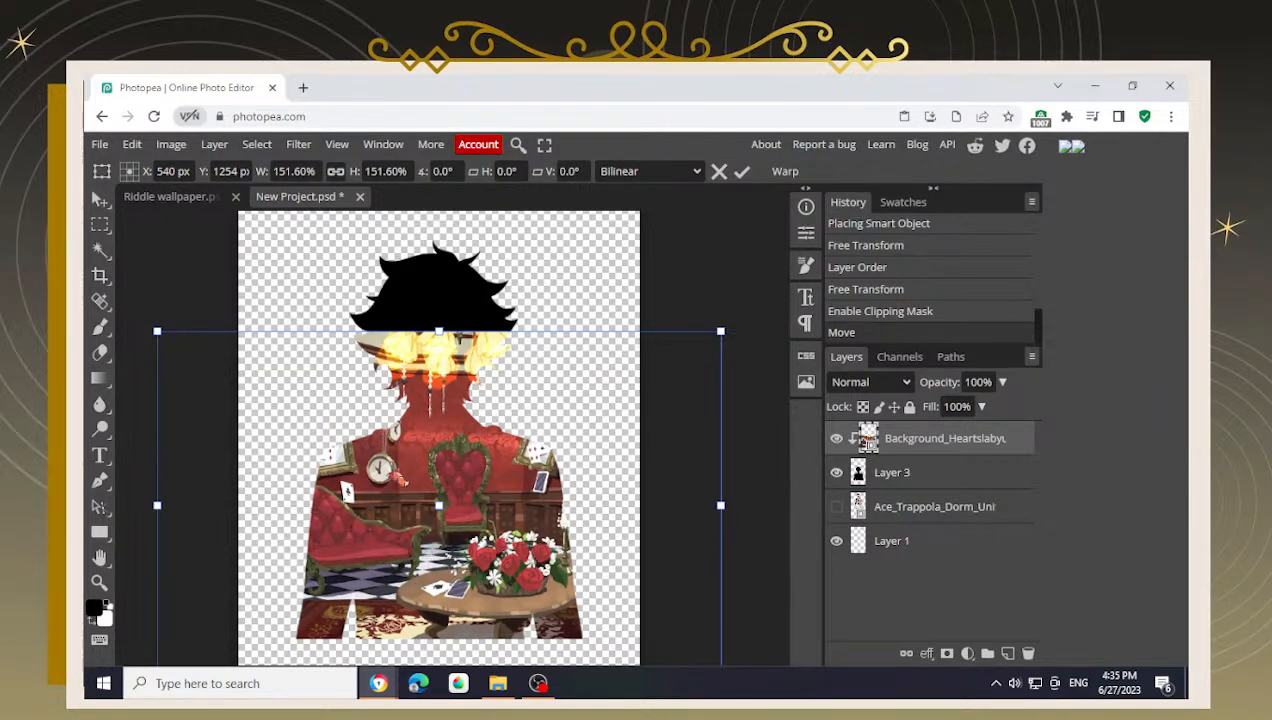
- Scale the clipped lounge background to 144.20% and position it at X 404 px, Y 1199 px within the silhouette
left_click(564, 284)
left_click_drag(480, 518, 425, 527)
left_click_drag(462, 585, 480, 550)
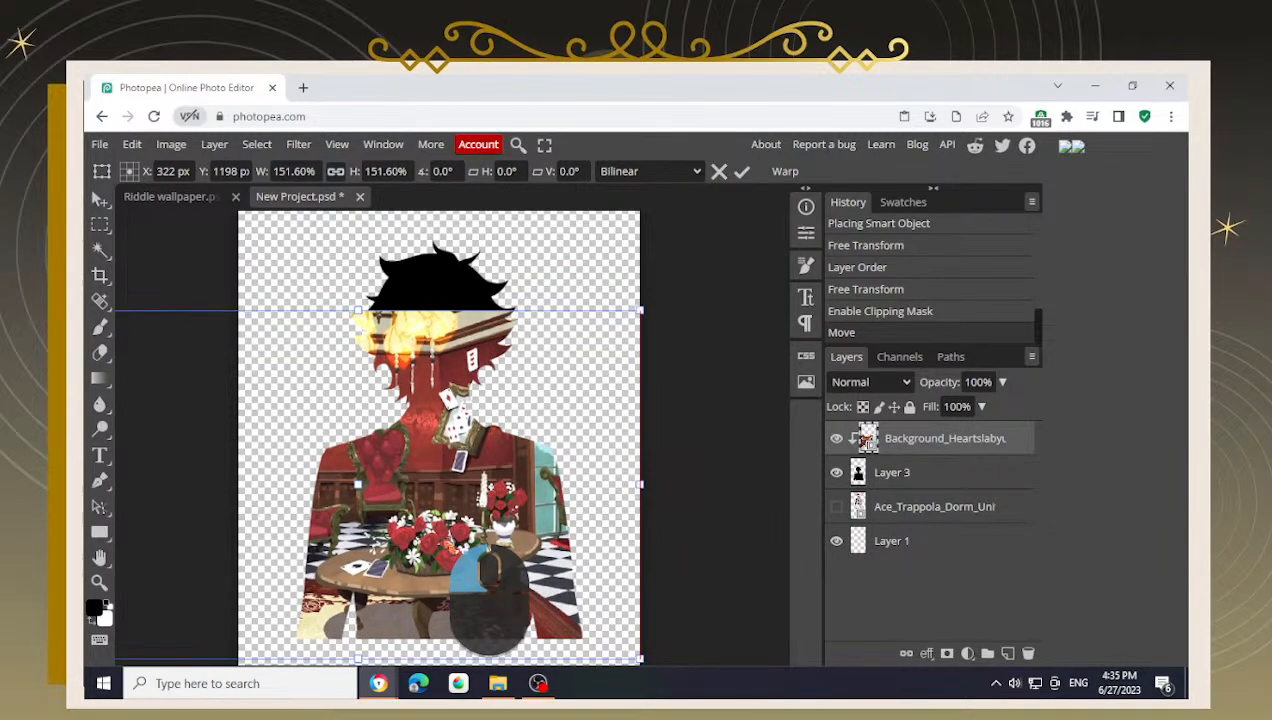
left_click_drag(641, 311, 658, 298)
left_click_drag(528, 562, 533, 595)
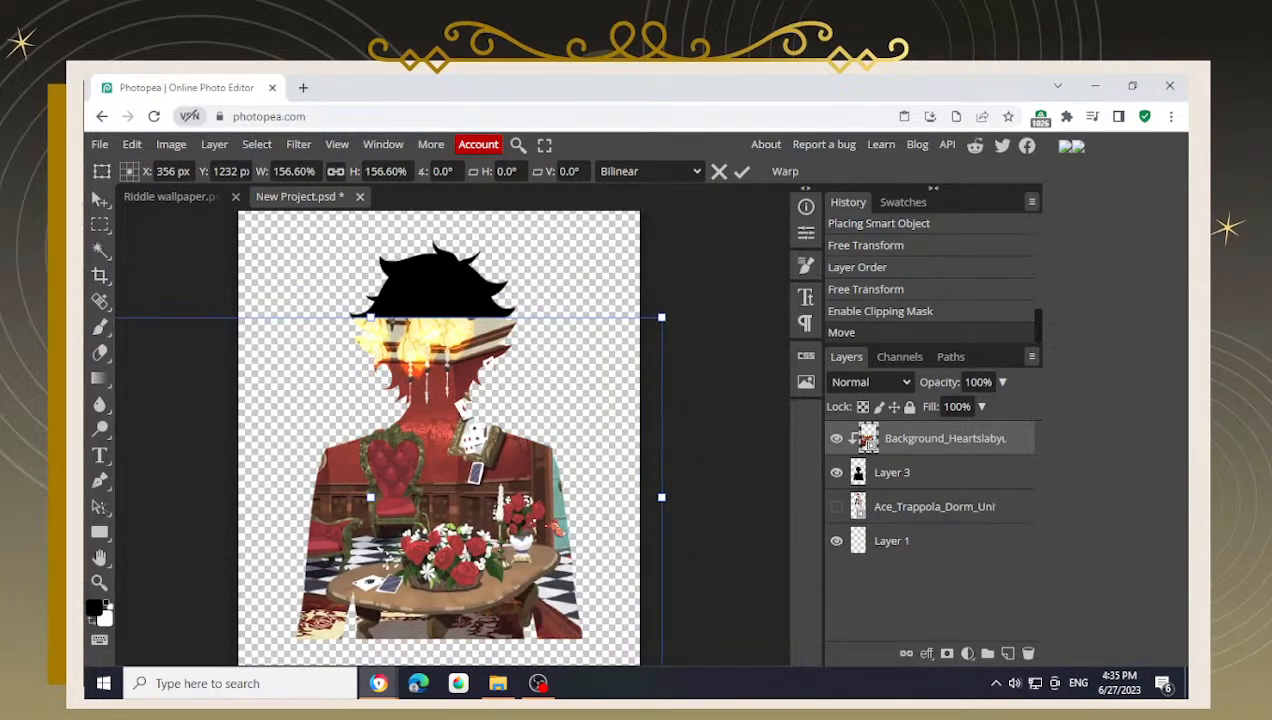
left_click_drag(650, 564, 558, 578)
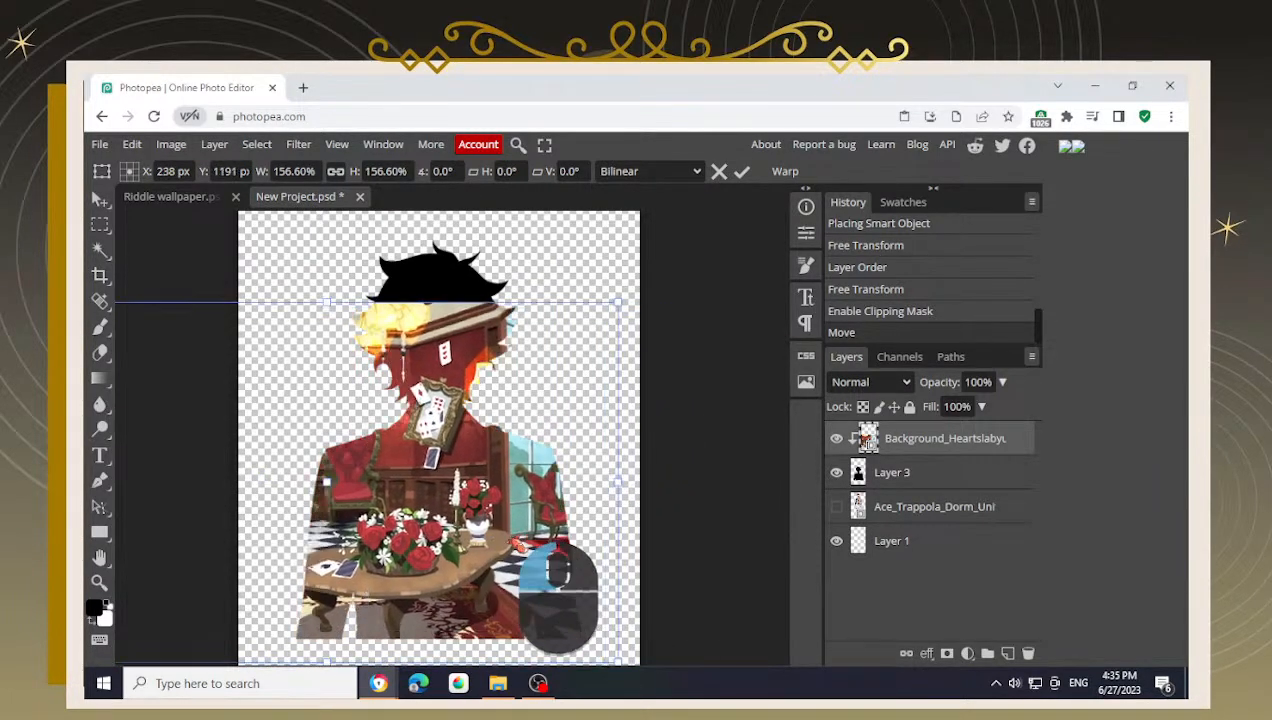
left_click_drag(622, 303, 652, 318)
left_click_drag(425, 605, 434, 613)
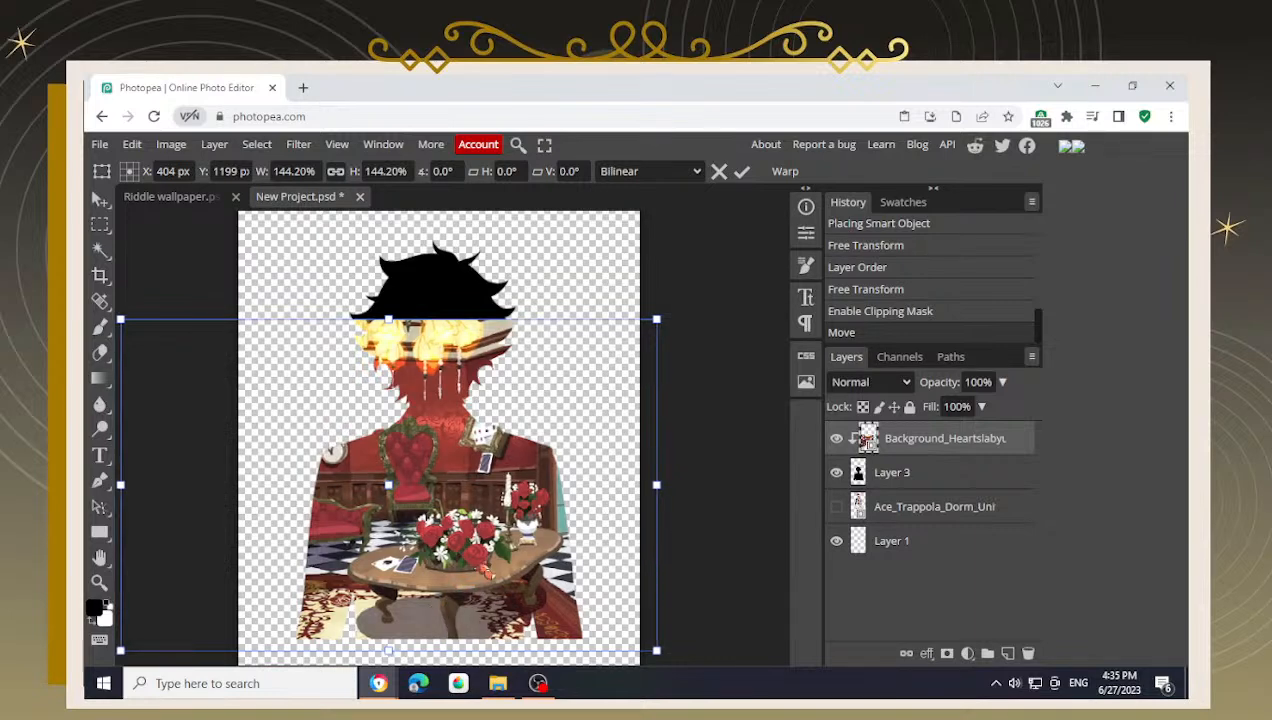
- Resize the clipped lounge background to 143.20% and position it at X 304 px, Y 1242 px within the silhouette
left_click_drag(537, 616, 483, 620)
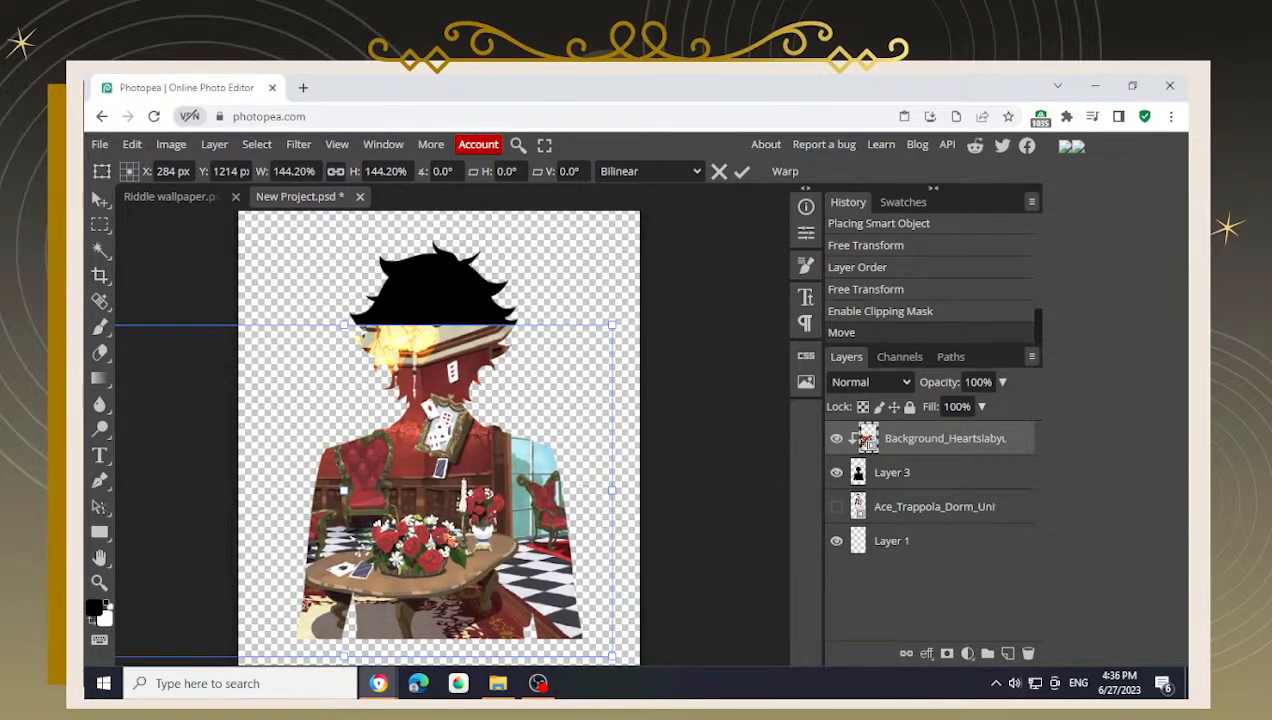
left_click_drag(490, 622, 495, 608)
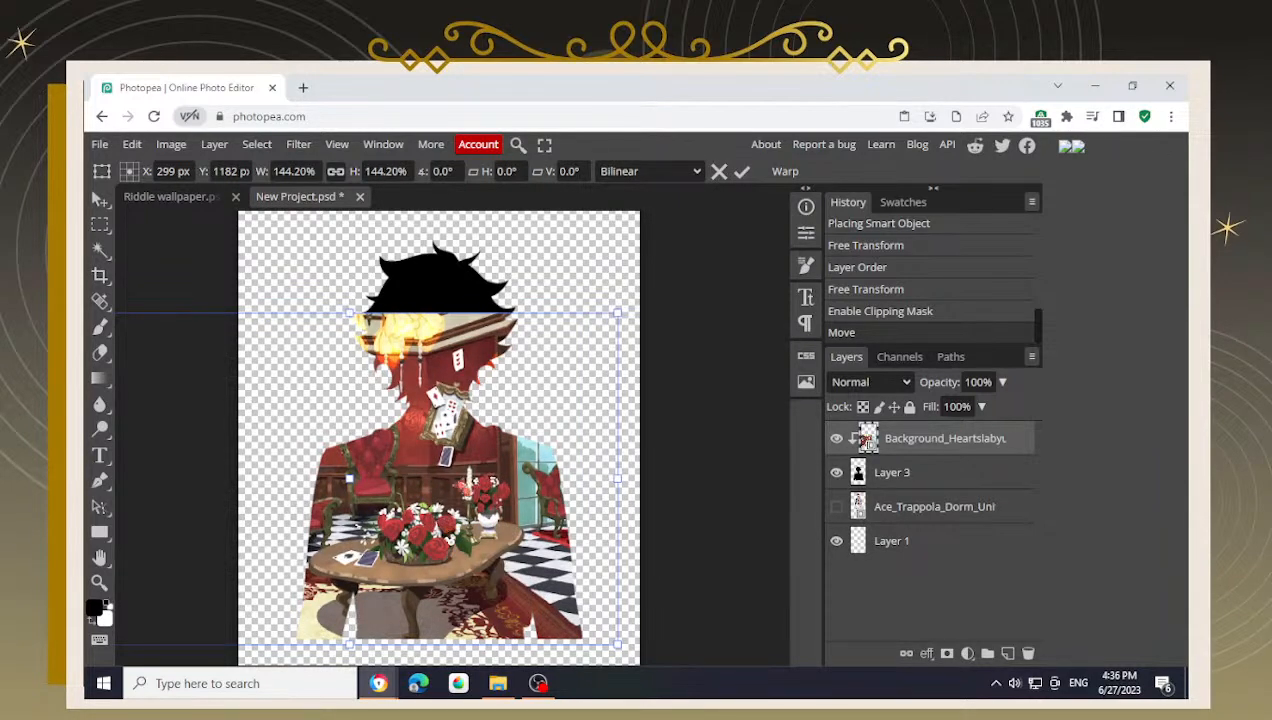
left_click_drag(617, 314, 652, 300)
mouse_move(456, 478)
left_mouse_down()
mouse_move(438, 495)
mouse_move(472, 500)
mouse_move(442, 474)
mouse_move(453, 500)
left_mouse_up()
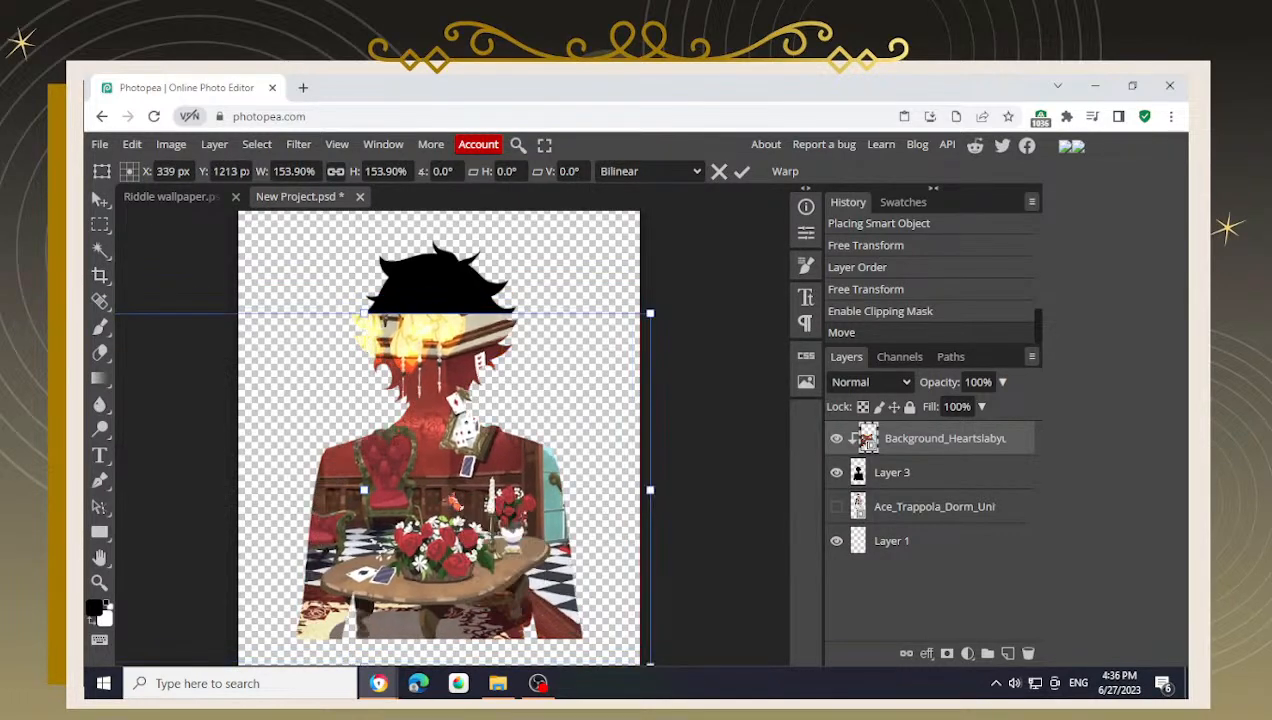
key("Return")
left_click_drag(650, 313, 615, 340)
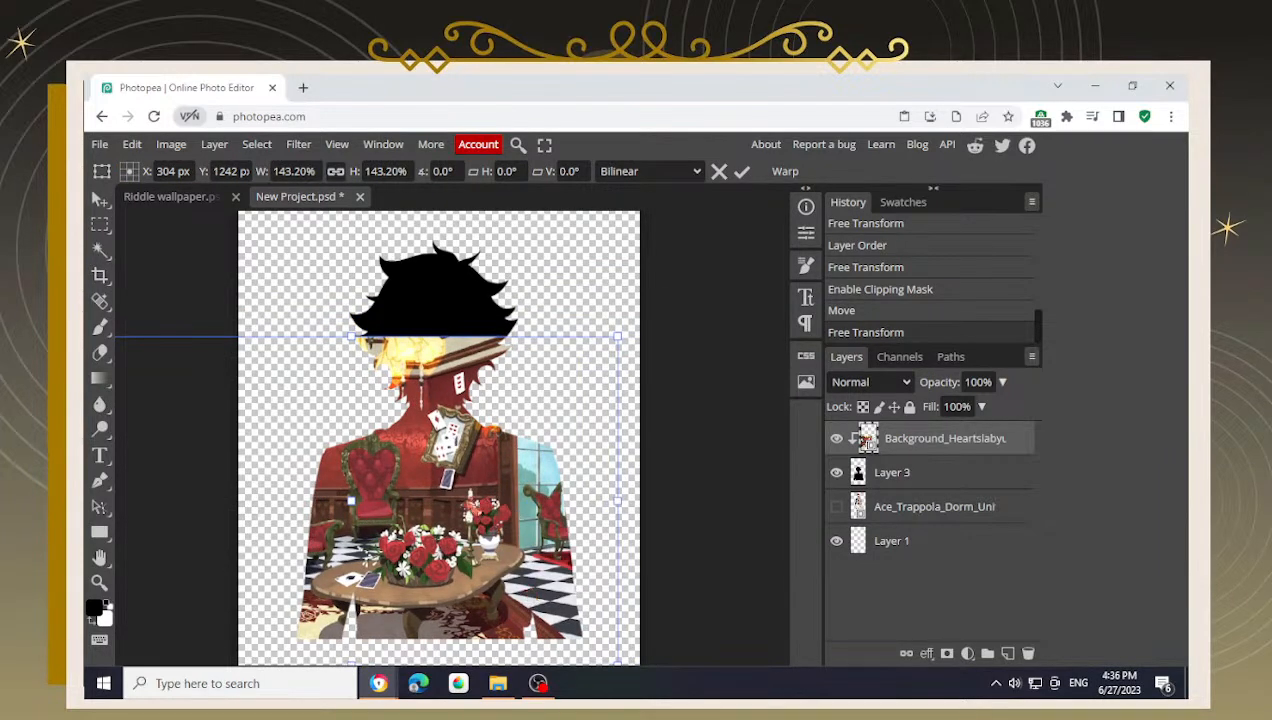
- Open Liquify on the lounge background and stretch the lower window and red chair sideways with a size 350 brush
left_click(300, 143)
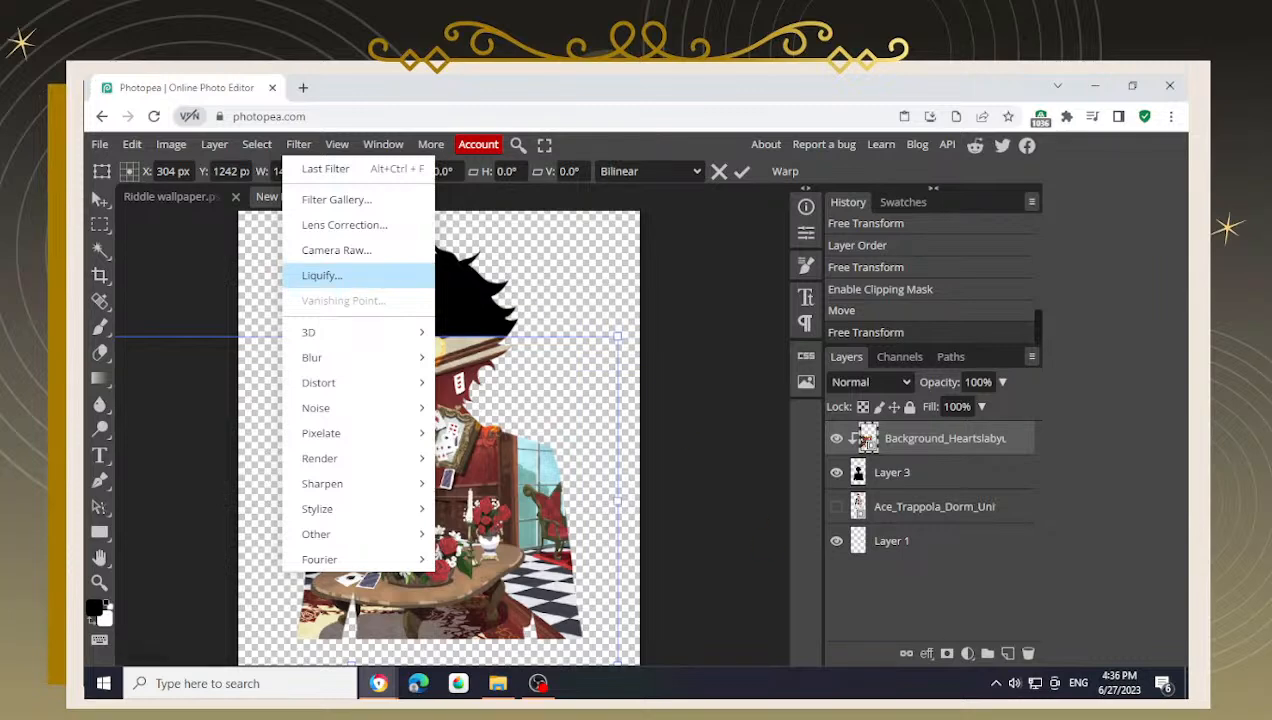
left_click(322, 275)
scroll(600, 495, "up", 2)
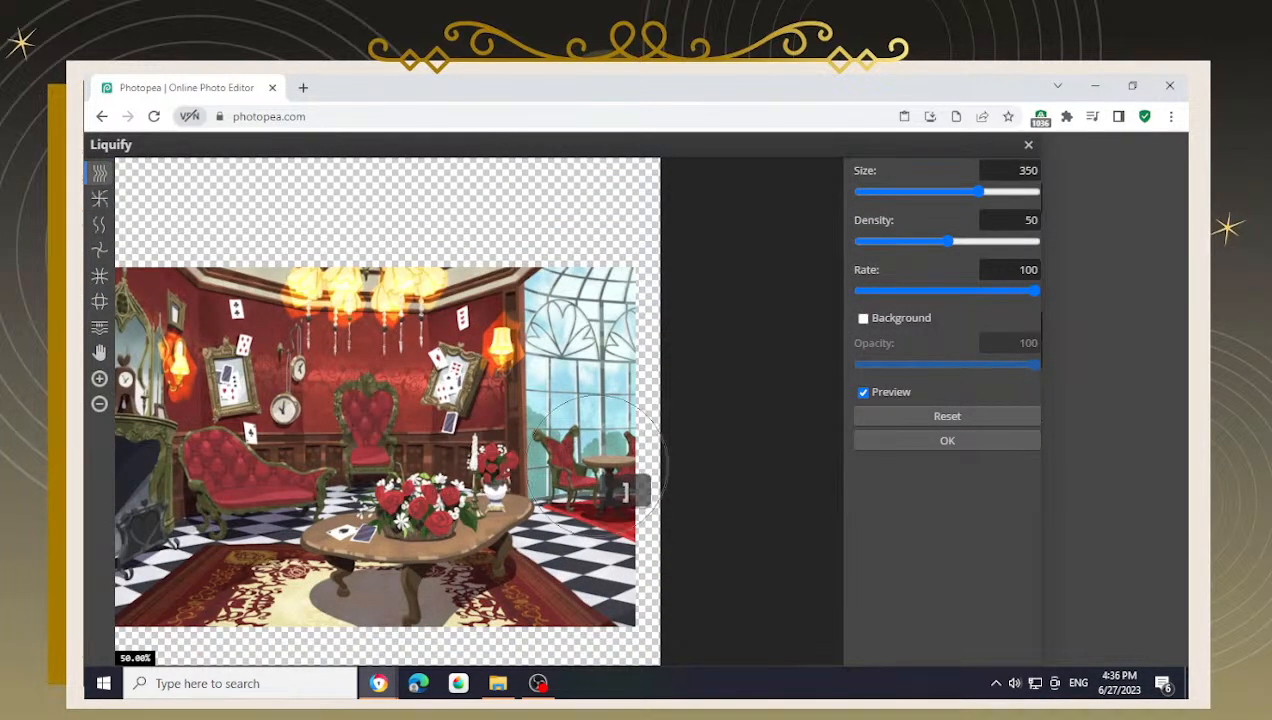
mouse_move(588, 407)
left_mouse_down()
mouse_move(642, 397)
mouse_move(597, 437)
mouse_move(645, 436)
mouse_move(609, 454)
mouse_move(660, 445)
mouse_move(625, 462)
mouse_move(601, 446)
mouse_move(658, 438)
mouse_move(577, 387)
mouse_move(580, 440)
left_mouse_up()
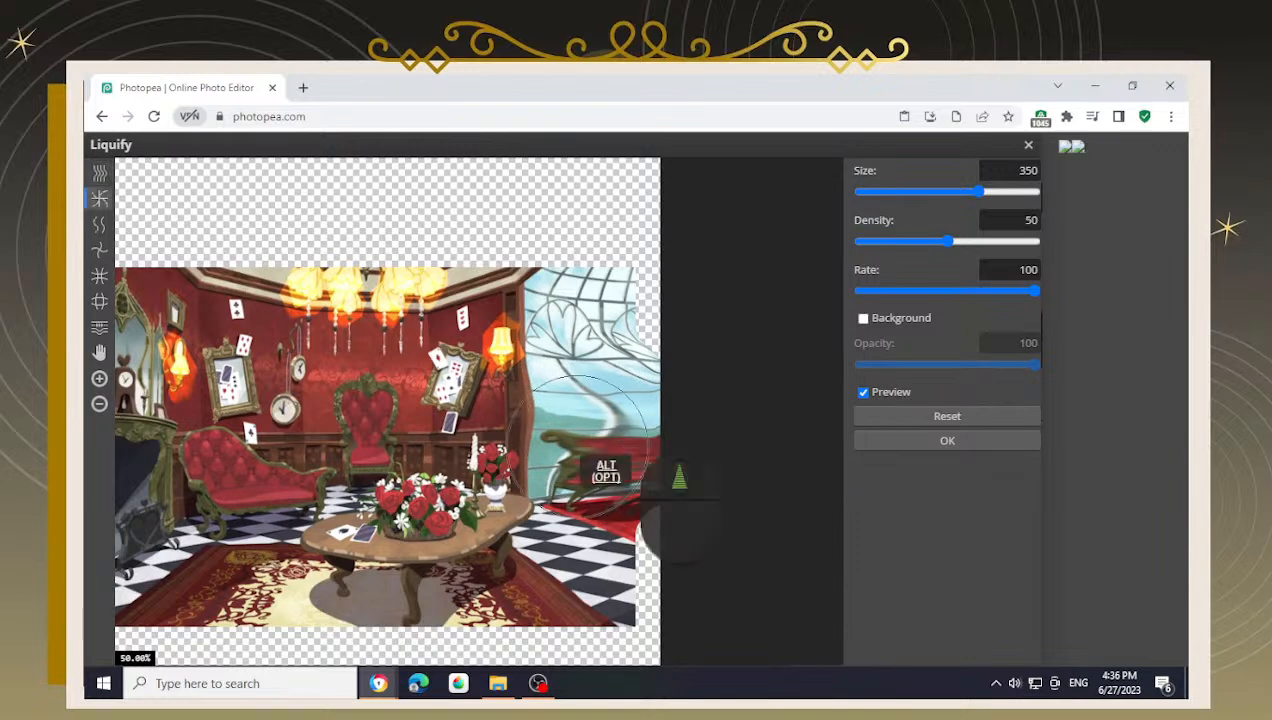
- Push the brown wall edge outward over the lower window using a size 125 Liquify brush
scroll(576, 443, "up", 1)
key("bracketleft")
key("bracketleft")
key("bracketleft")
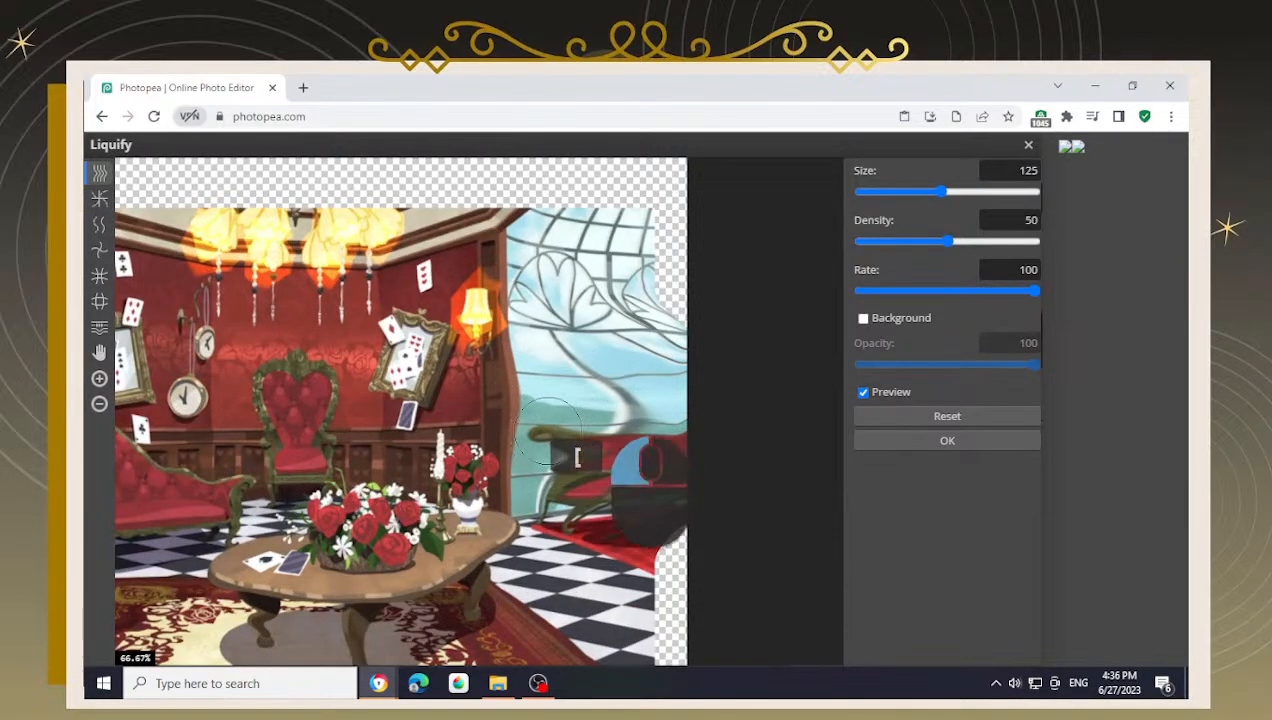
left_click_drag(550, 466, 543, 474)
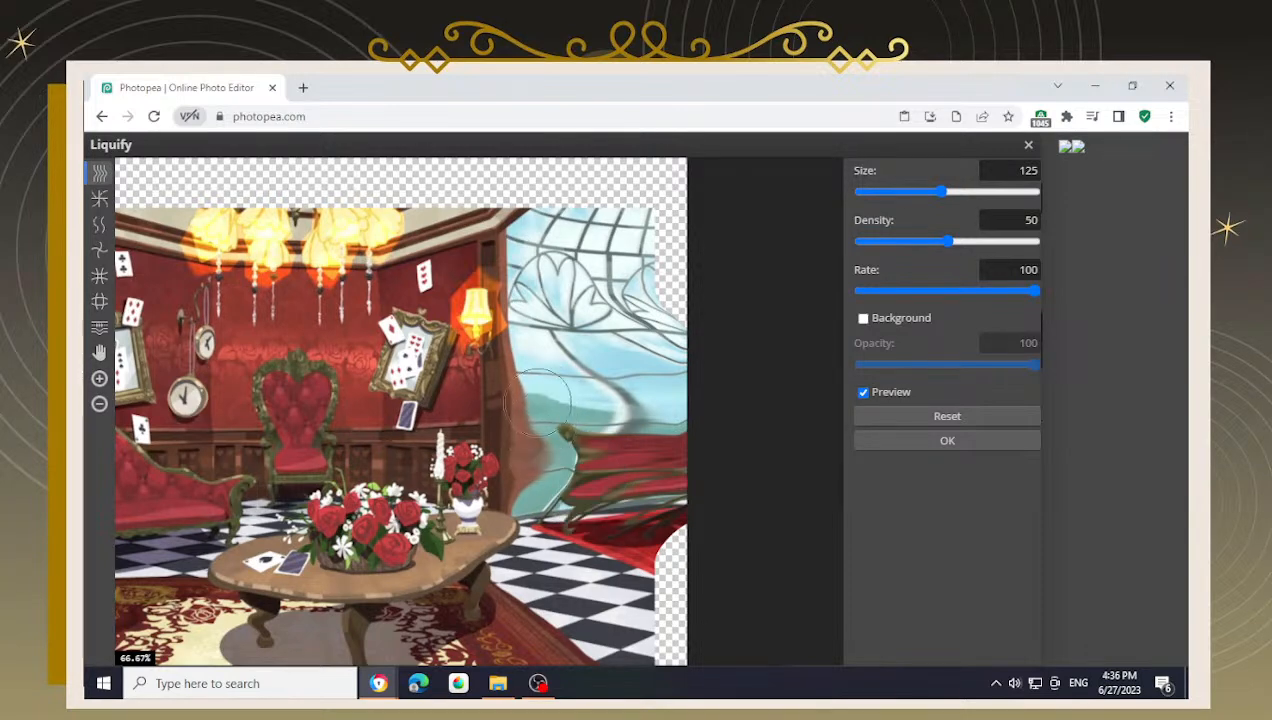
left_click_drag(538, 383, 536, 400)
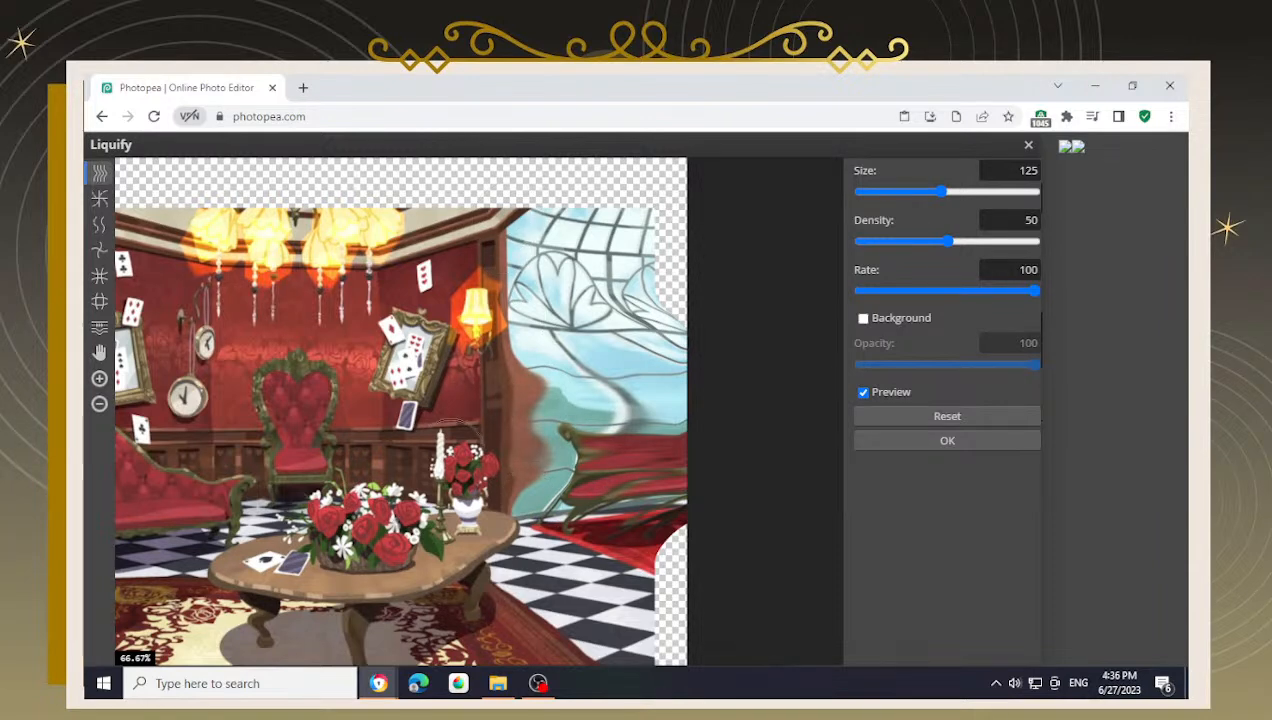
left_click_drag(527, 482, 541, 486)
left_click_drag(530, 497, 543, 505)
- Extend the base of the brown wall over the window beside the table corner with a size 35 Liquify brush
scroll(543, 522, "up", 1, "alt")
scroll(543, 520, "up", 2, "alt")
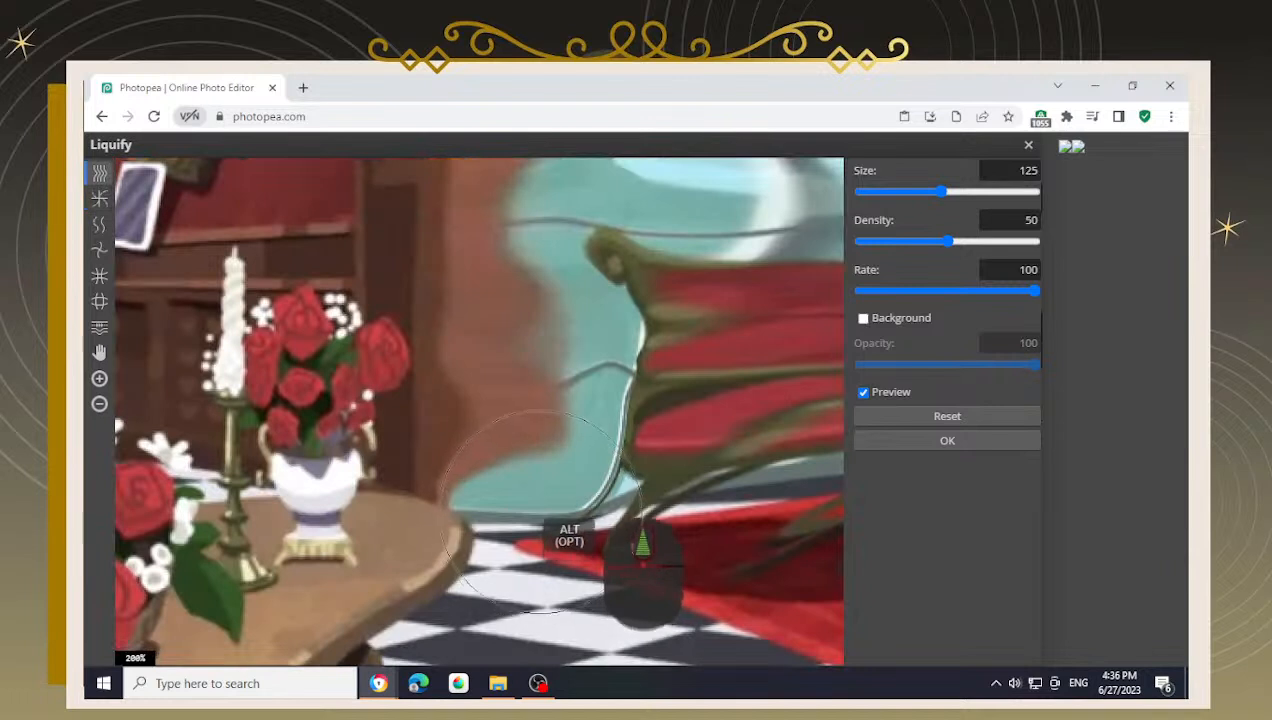
key("bracketleft")
key("bracketleft")
key("bracketleft")
key("bracketleft")
key("bracketleft")
mouse_move(455, 473)
left_mouse_down()
mouse_move(493, 497)
mouse_move(456, 480)
mouse_move(489, 500)
mouse_move(470, 500)
mouse_move(471, 485)
mouse_move(546, 483)
mouse_move(470, 458)
mouse_move(472, 447)
mouse_move(547, 452)
left_mouse_up()
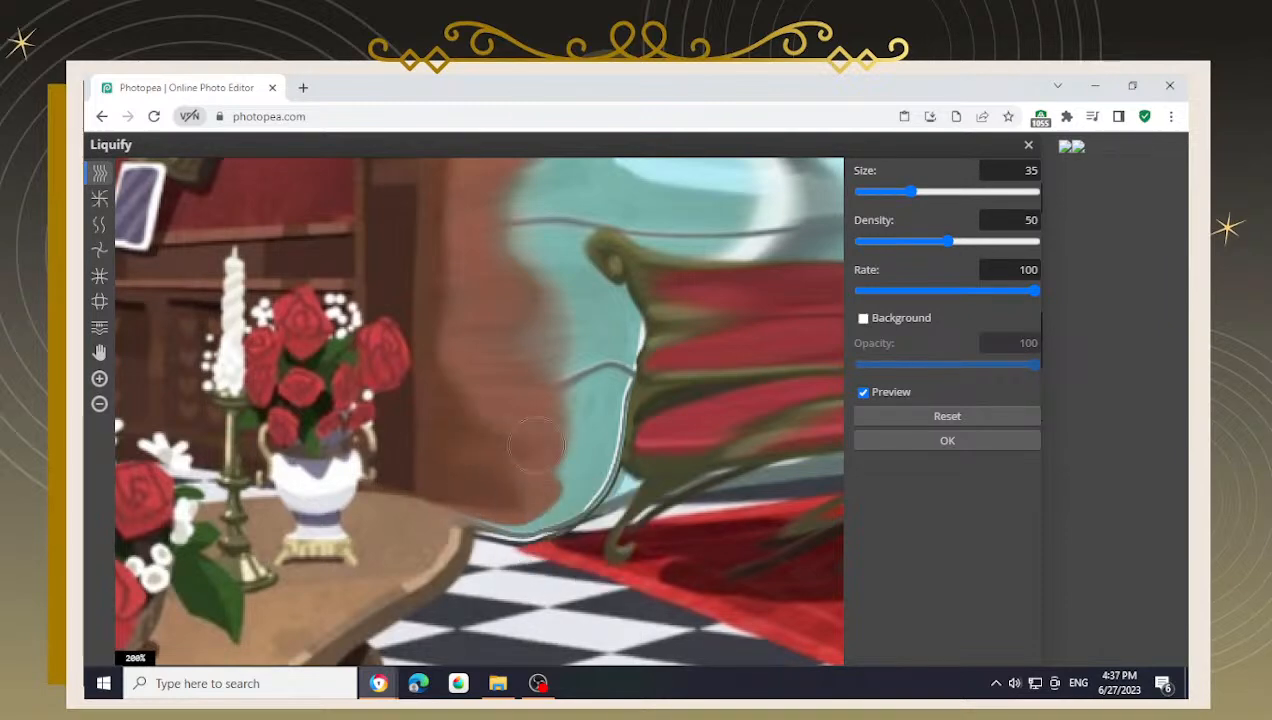
- Enlarge the Liquify brush to size 100 and reshape the boundary between the wall and window below the wall lamp
scroll(519, 375, "down", 3)
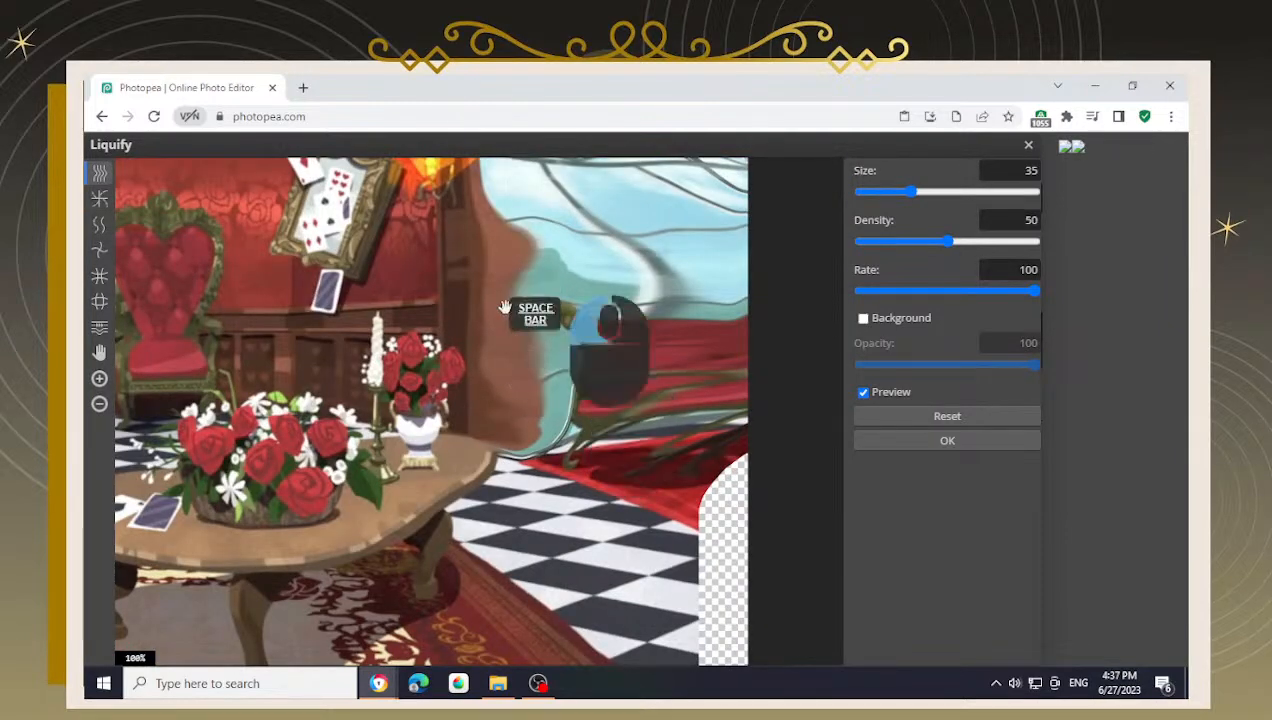
left_click_drag(508, 264, 508, 346)
key("bracketright")
key("bracketright")
key("bracketright")
key("bracketright")
key("bracketright")
key("bracketright")
key("bracketright")
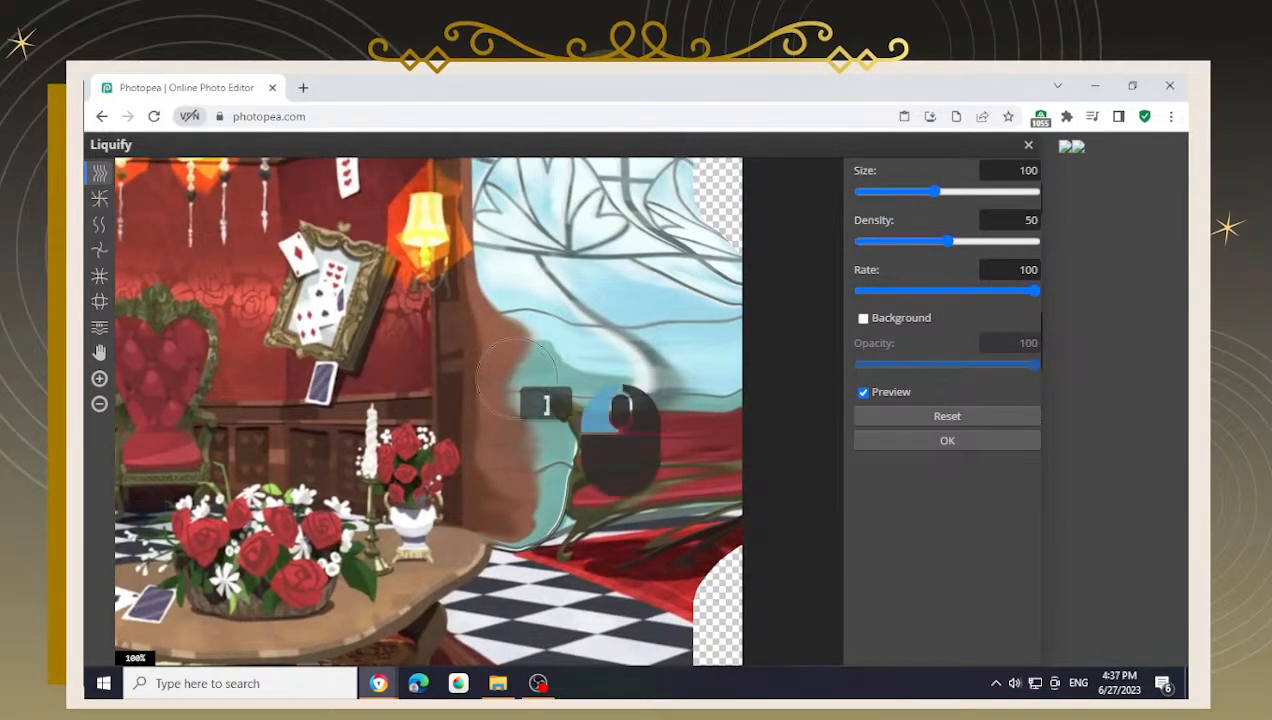
left_click_drag(506, 304, 532, 274)
- Push the wall edge outward beneath the lamp with a Liquify brush reduced to size 45, and apply the distortion
scroll(517, 277, "up", 3)
key("bracketleft")
key("bracketleft")
key("bracketleft")
key("bracketleft")
key("bracketleft")
key("bracketleft")
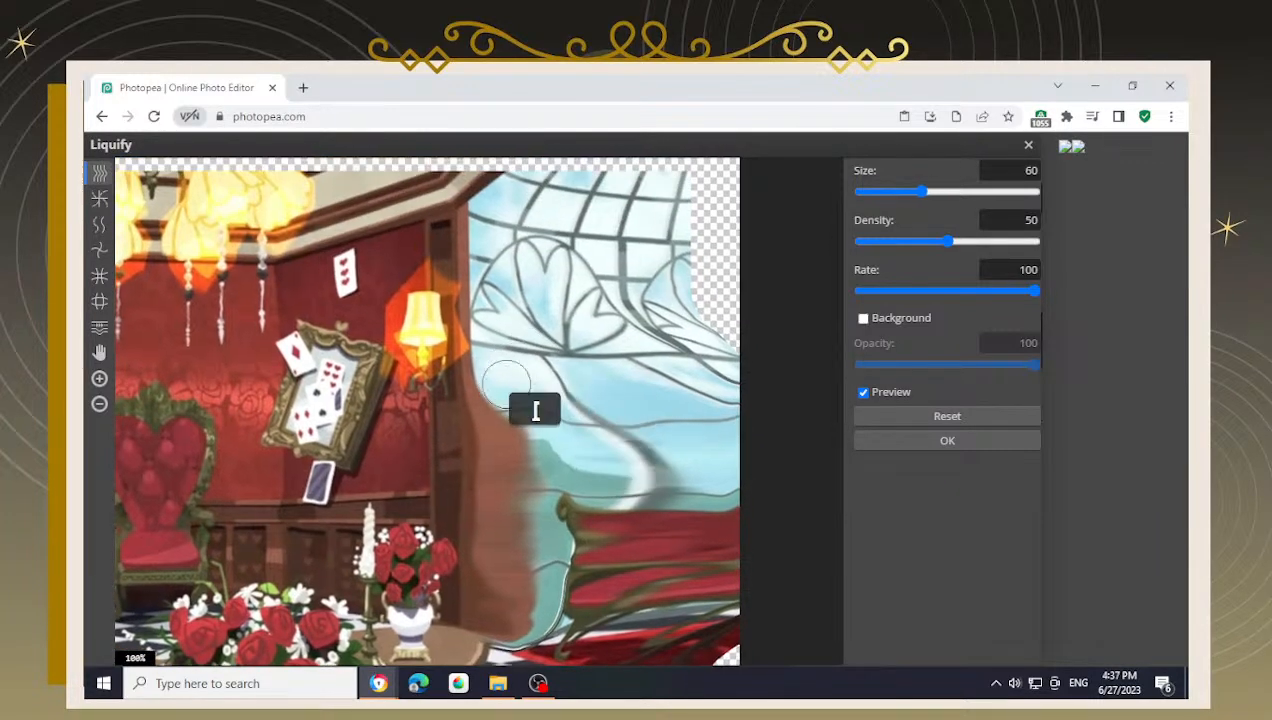
left_click_drag(492, 395, 503, 346)
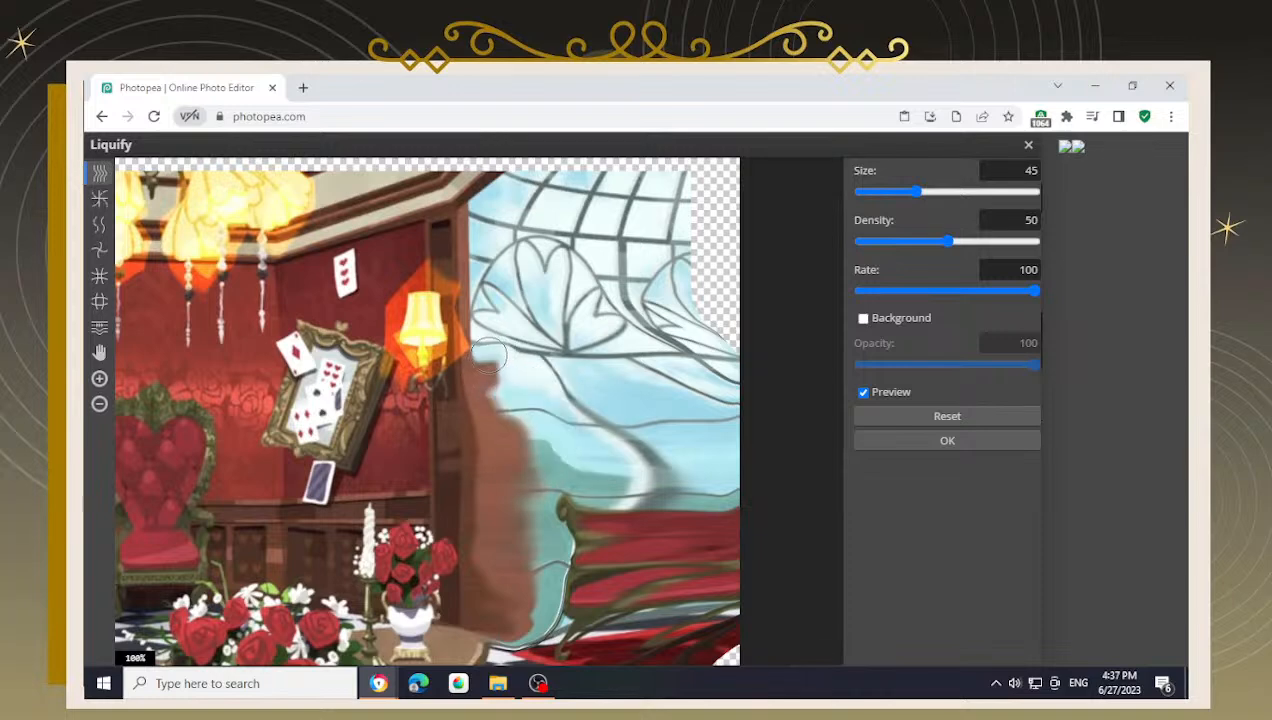
left_click(947, 440)
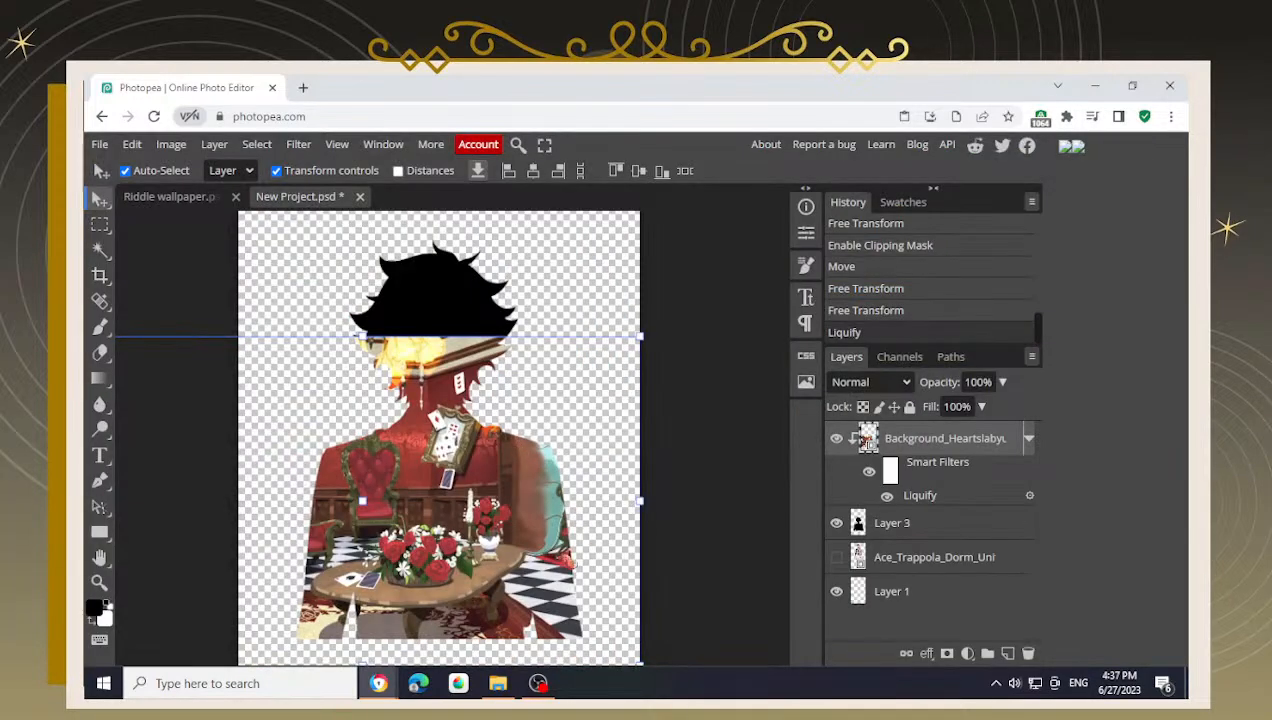
- Move the lounge background so the widened brown wall fills the silhouette's right-hand arm, and inspect the sleeve edge
left_click_drag(525, 554, 553, 566)
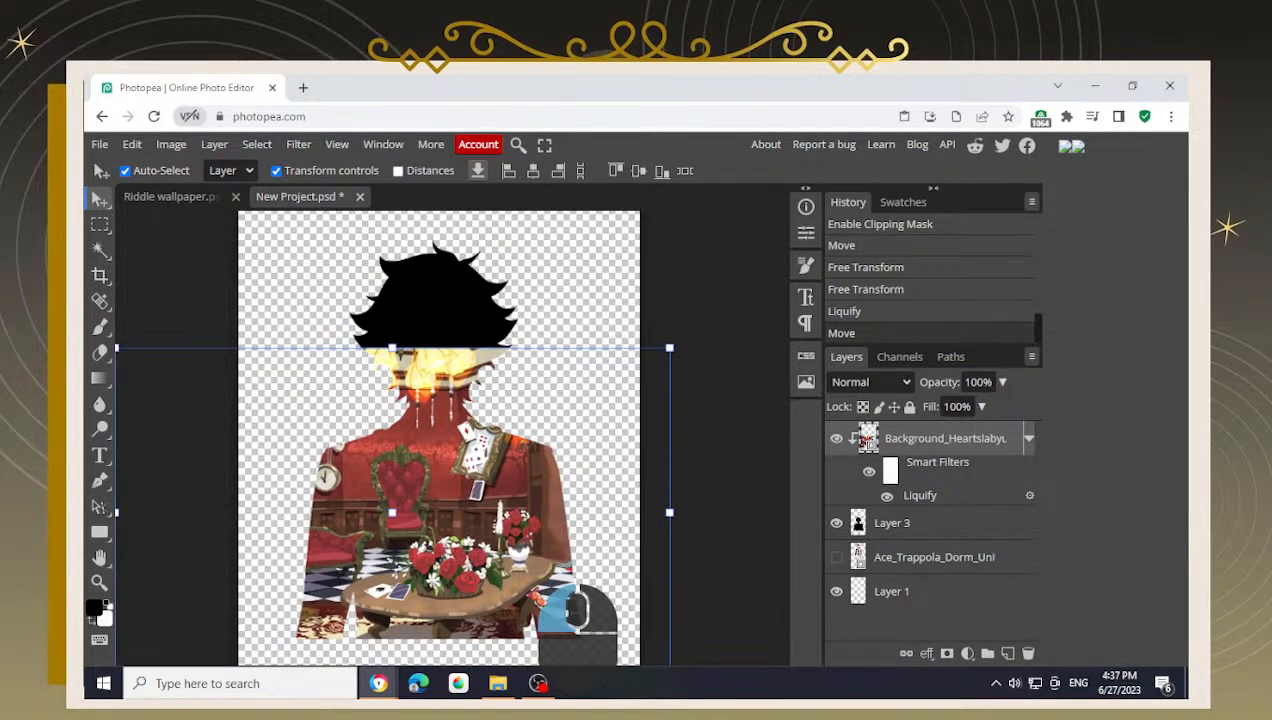
scroll(562, 512, "up", 3)
left_click_drag(523, 629, 497, 600)
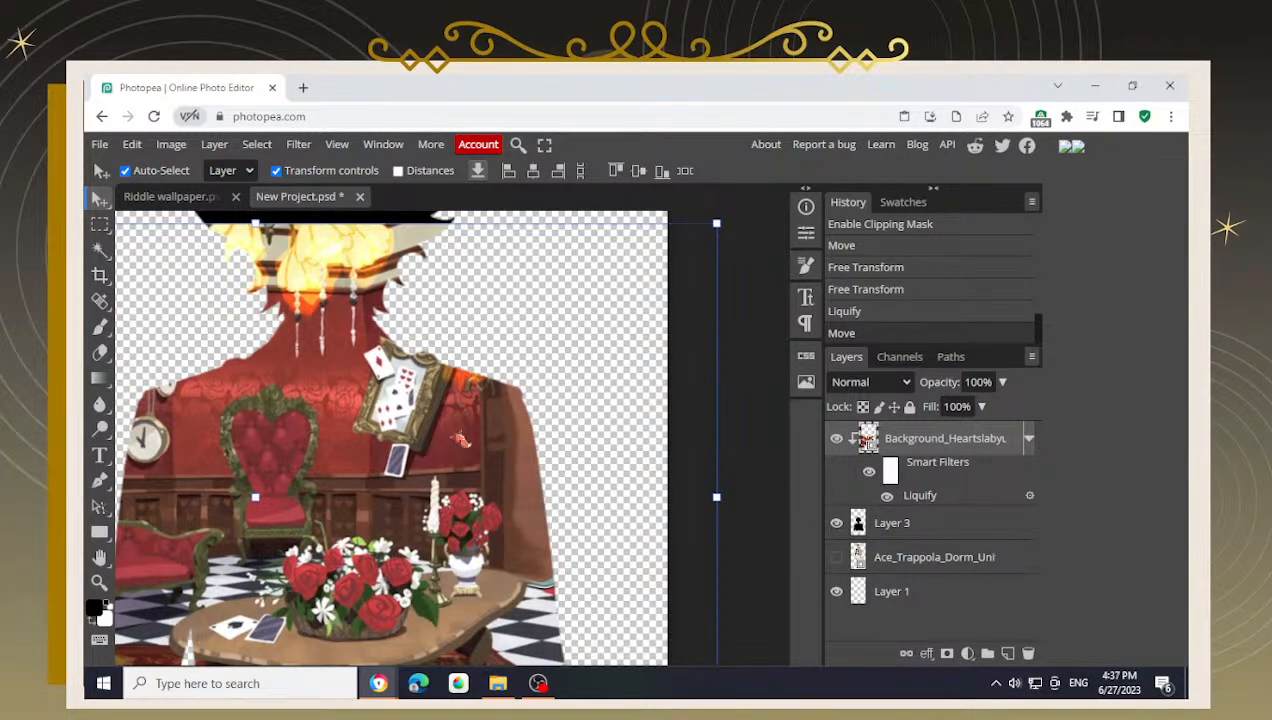
left_click_drag(509, 462, 508, 454)
scroll(540, 594, "up", 2)
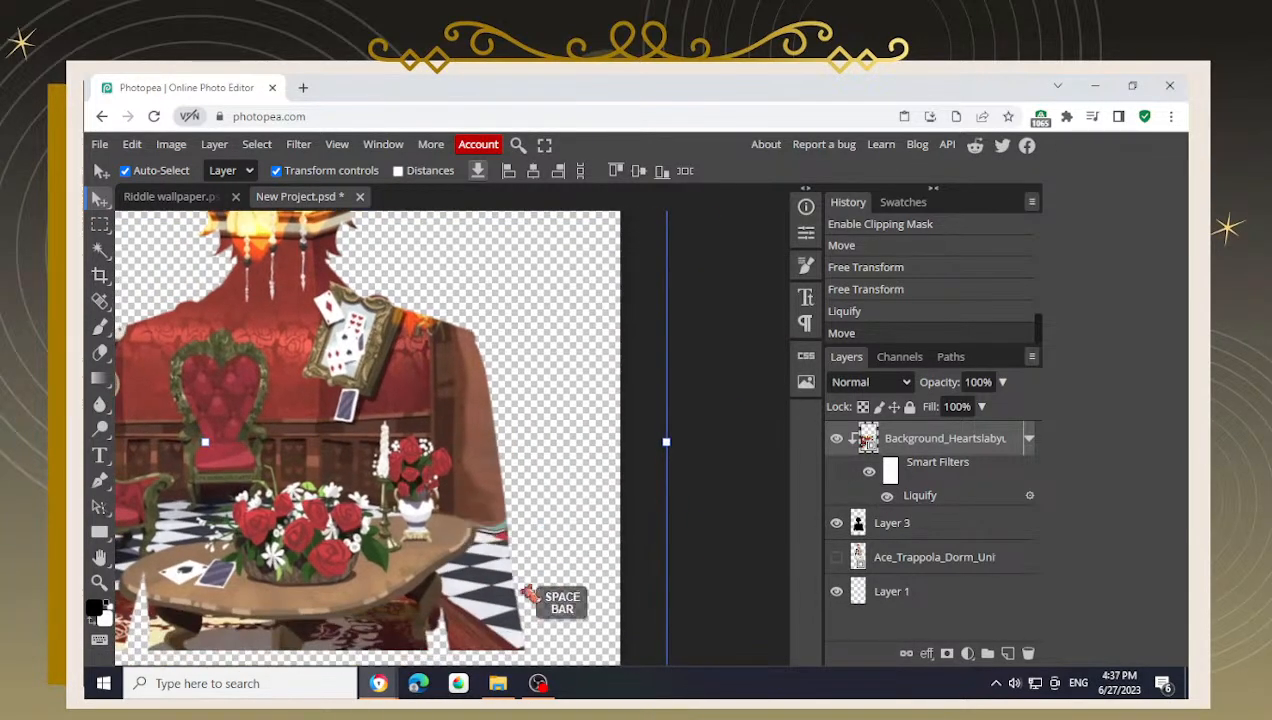
scroll(500, 540, "up", 2)
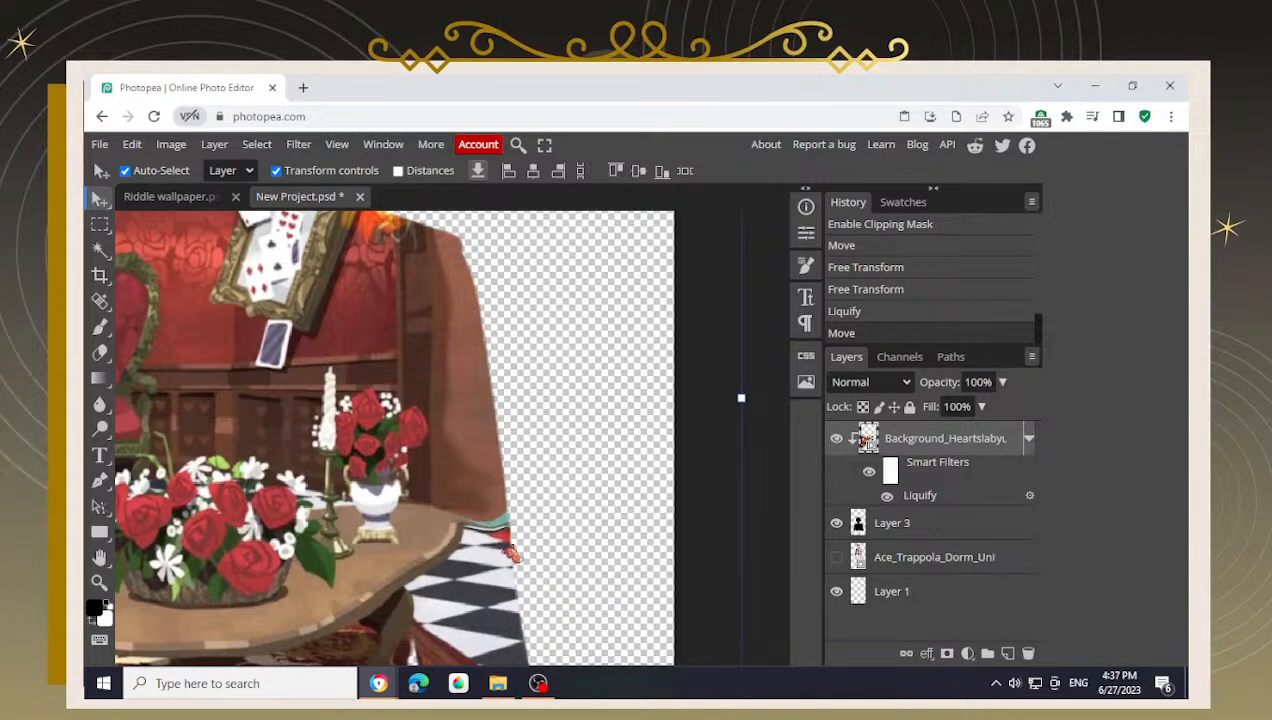
left_click(298, 144)
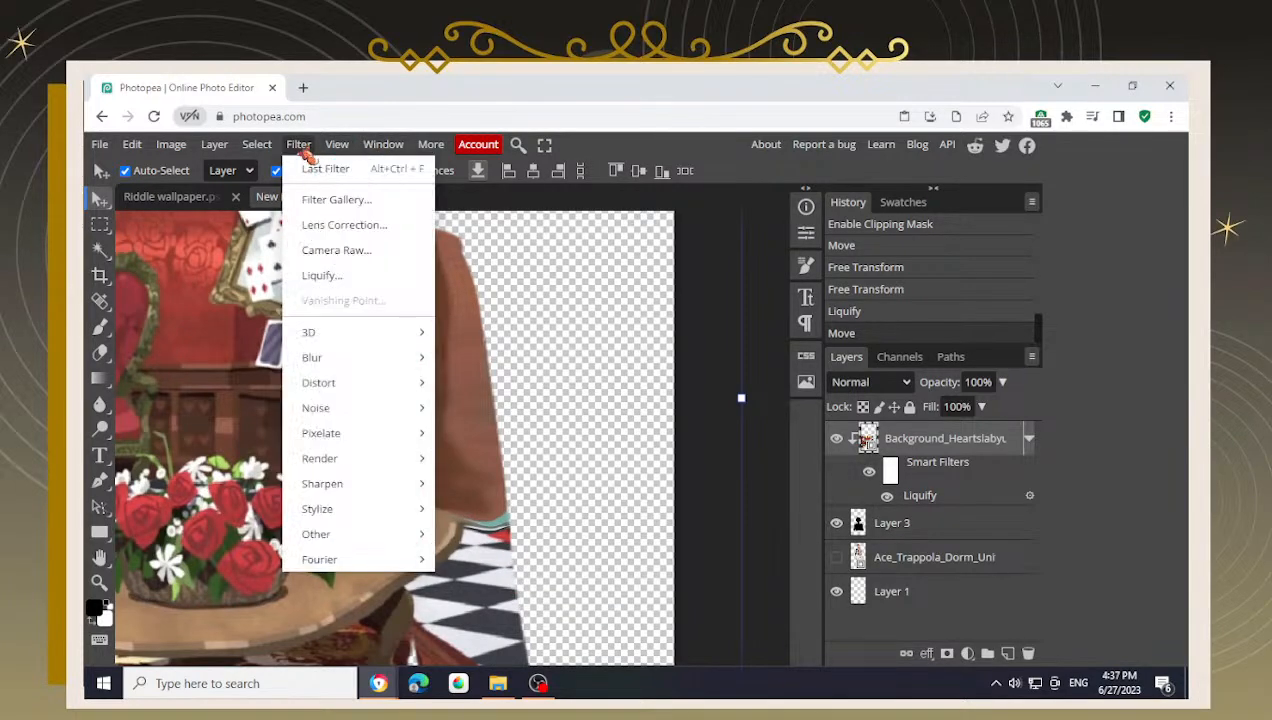
left_click(322, 275)
scroll(495, 465, "up", 4)
scroll(492, 466, "down", 4)
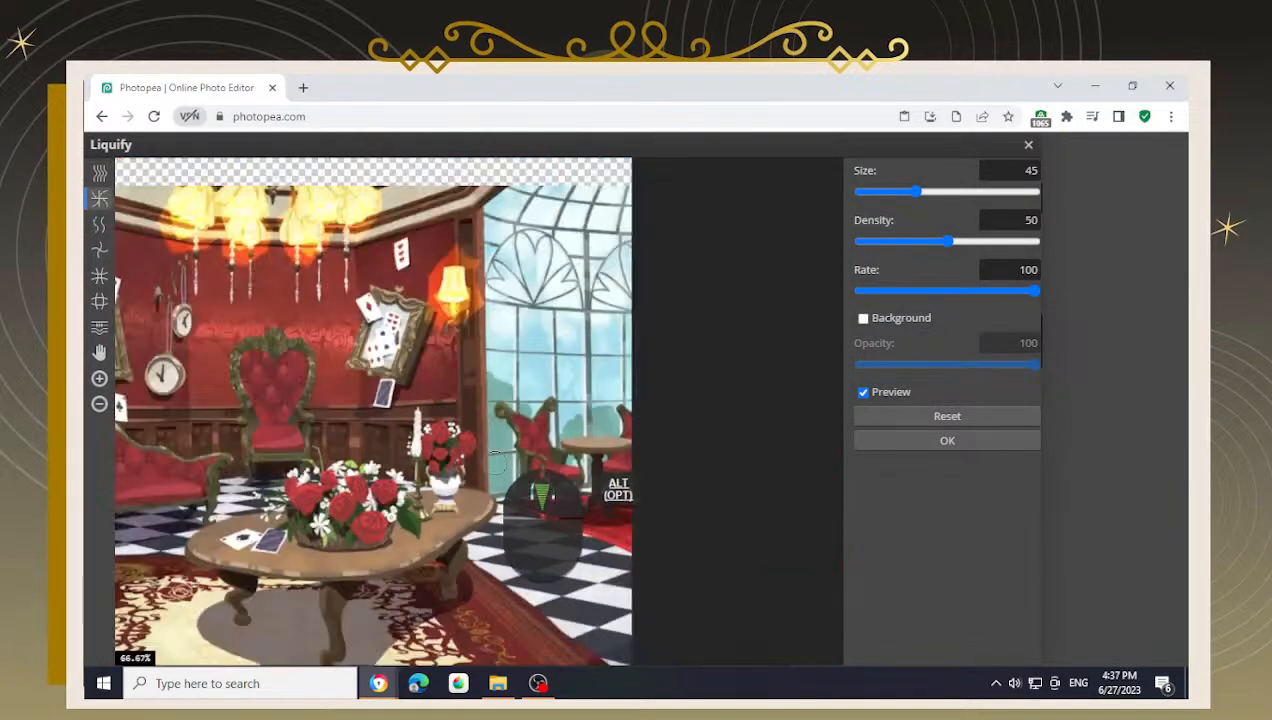
left_click(1029, 146)
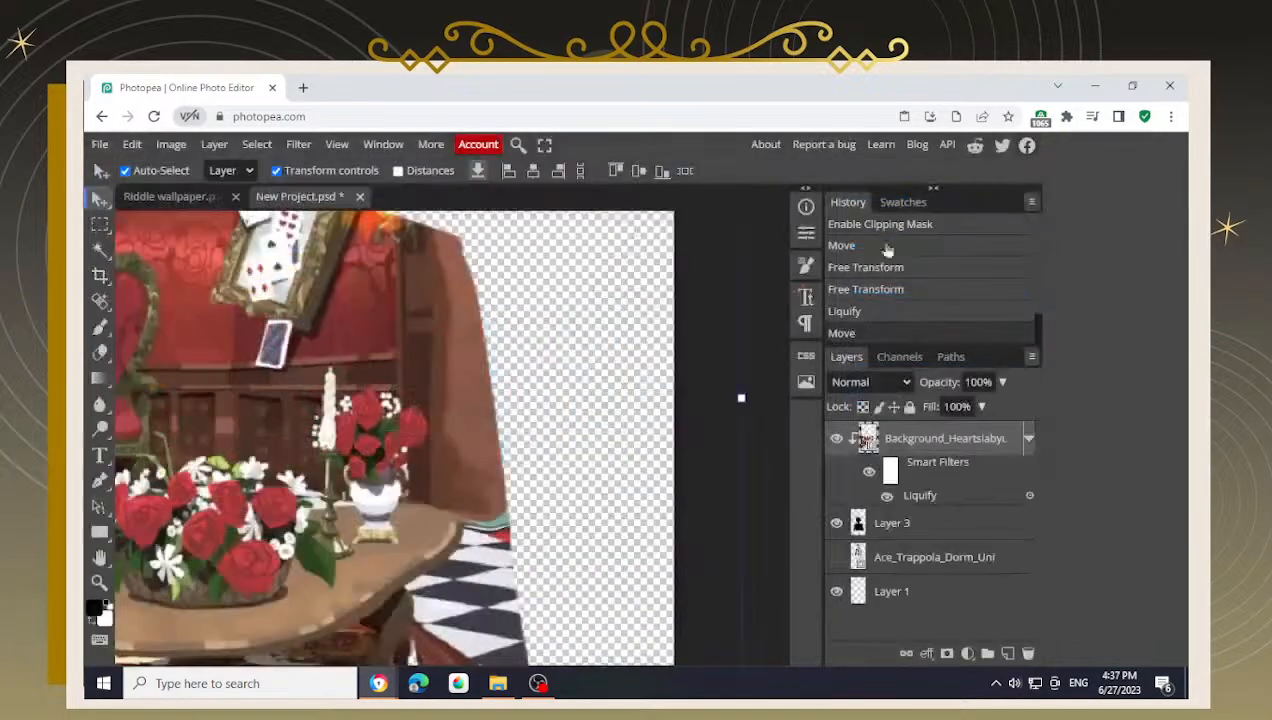
- Reopen Liquify on the lounge background and extend the table corner and wall base over the window trim with size 35 and 25 brushes
left_click(891, 476)
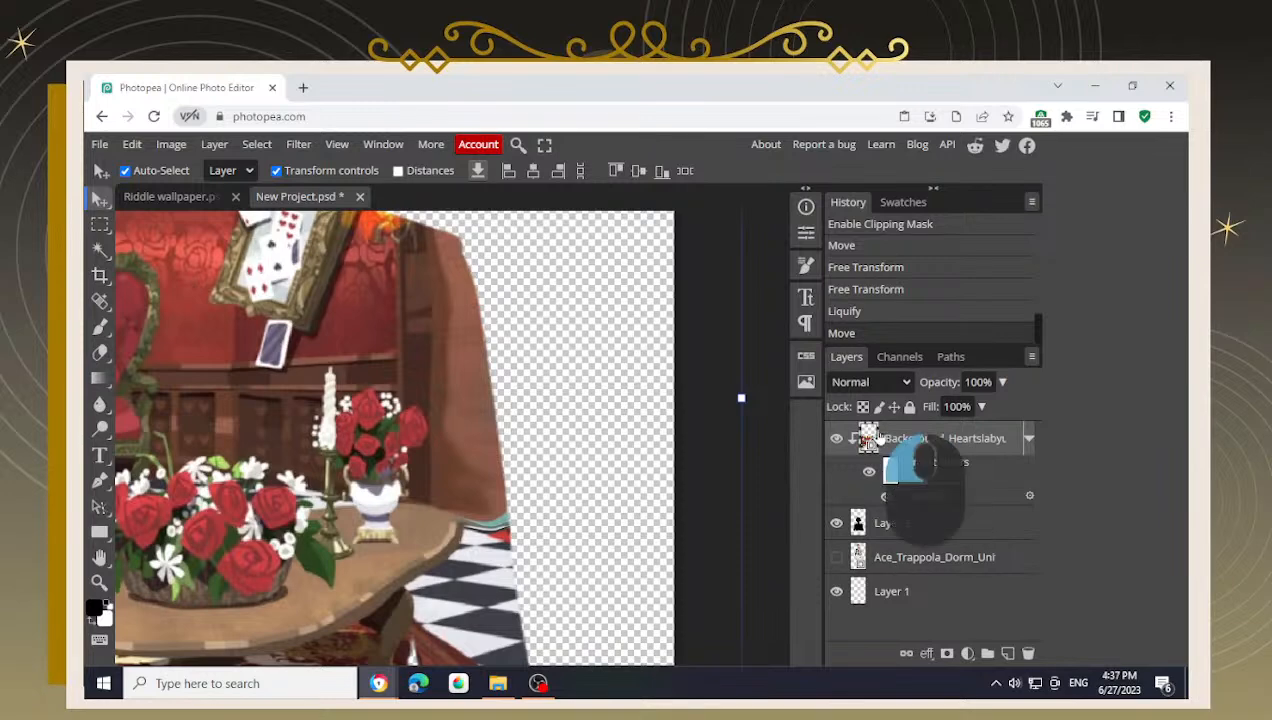
left_click(302, 145)
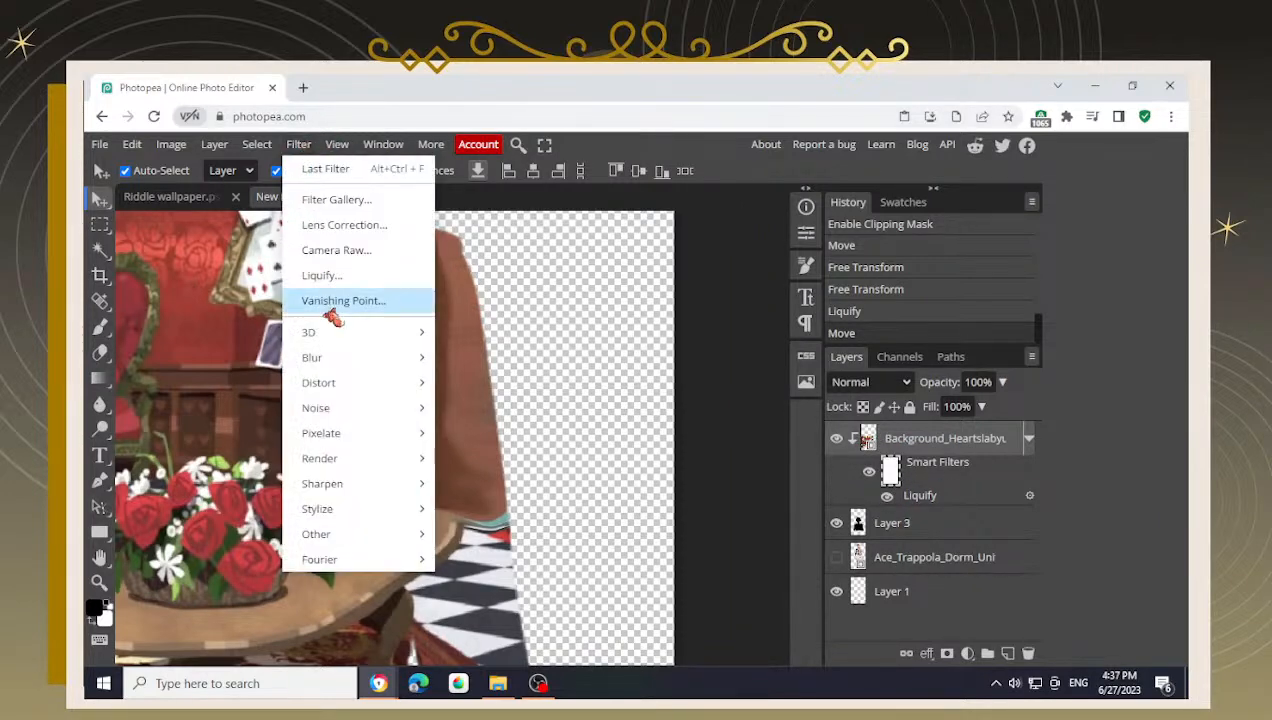
left_click(340, 273)
scroll(620, 515, "up", 6)
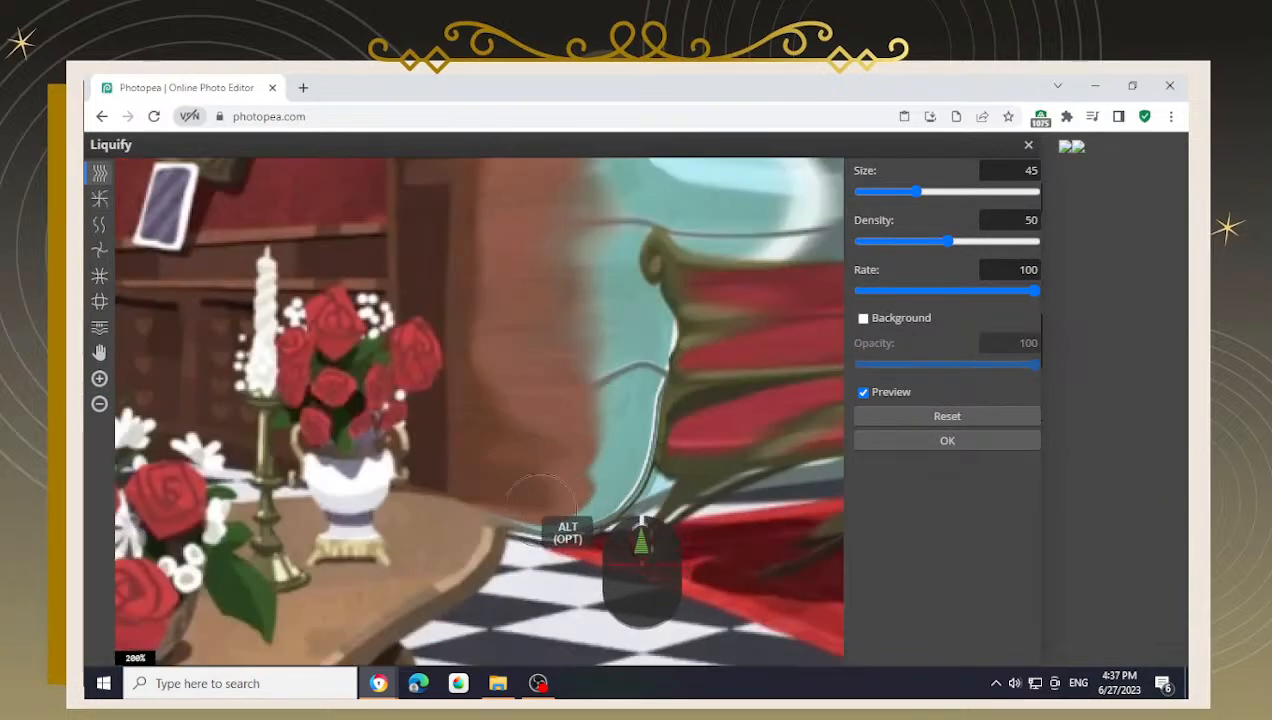
scroll(533, 524, "up", 3)
key("bracketleft")
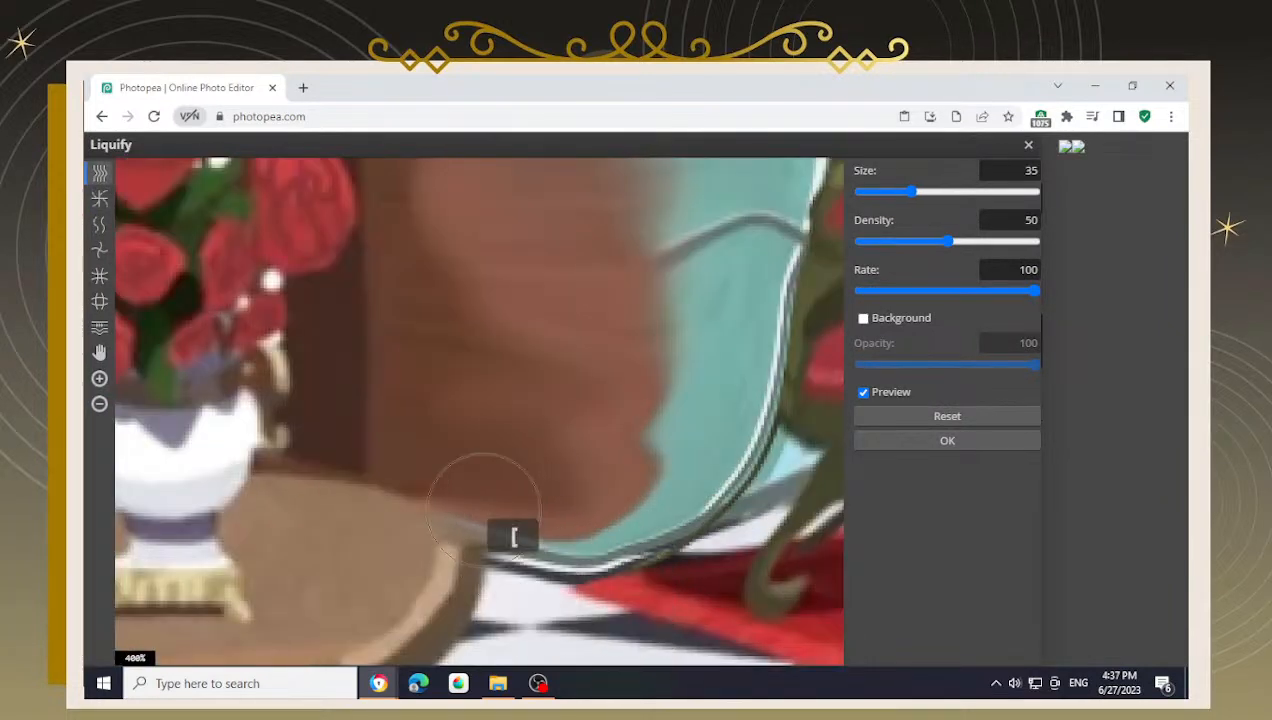
mouse_move(490, 512)
left_mouse_down()
mouse_move(467, 498)
mouse_move(528, 530)
left_mouse_up()
left_click_drag(460, 503, 570, 520)
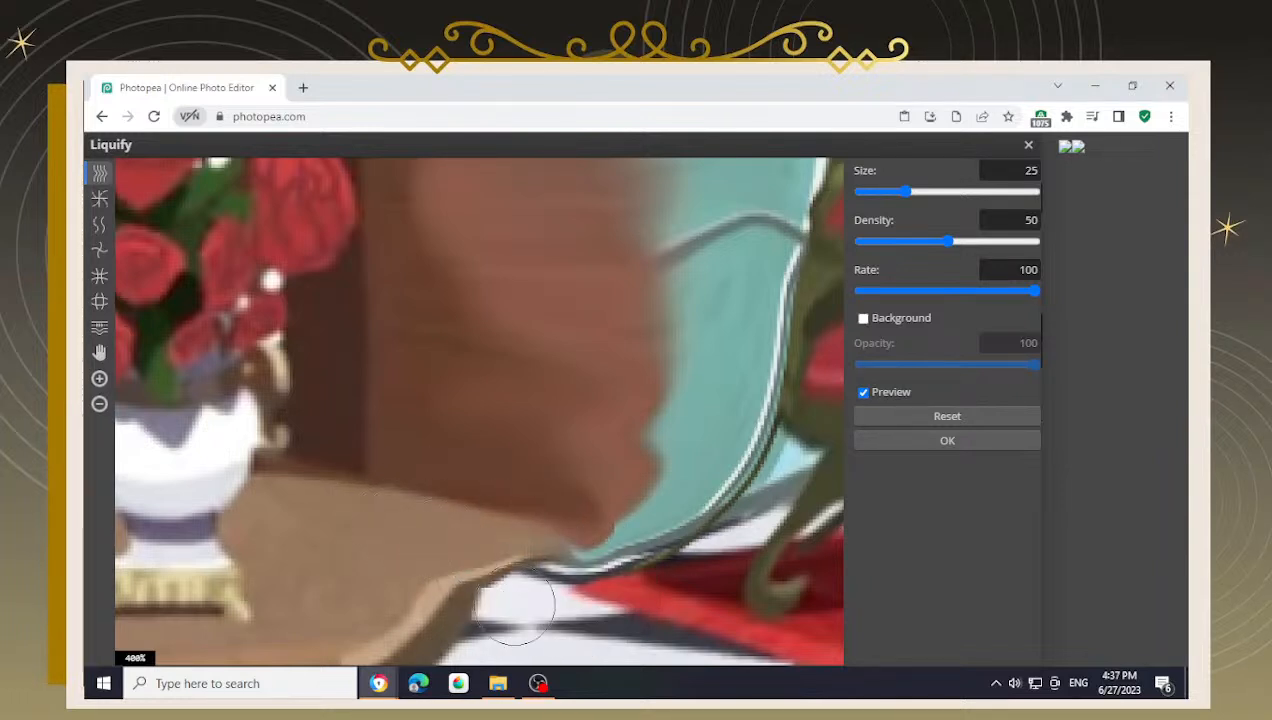
- Stretch the window trim's lower corner and the table's far edge outward over the checkered floor with the size 25 Liquify brush
key("space")
left_click_drag(517, 607, 440, 480)
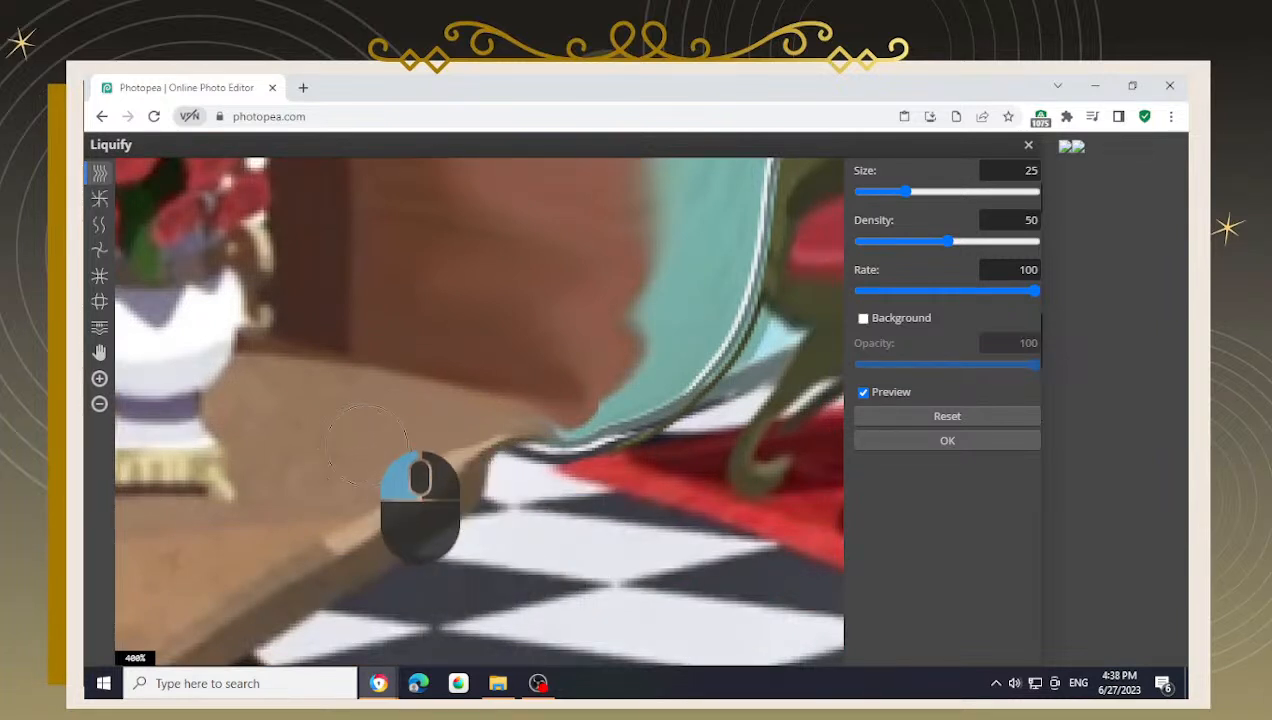
mouse_move(408, 428)
left_mouse_down()
mouse_move(573, 452)
mouse_move(628, 479)
mouse_move(541, 485)
mouse_move(536, 464)
mouse_move(608, 472)
mouse_move(593, 500)
mouse_move(670, 504)
mouse_move(652, 525)
mouse_move(684, 532)
mouse_move(593, 457)
mouse_move(634, 457)
mouse_move(603, 443)
left_mouse_up()
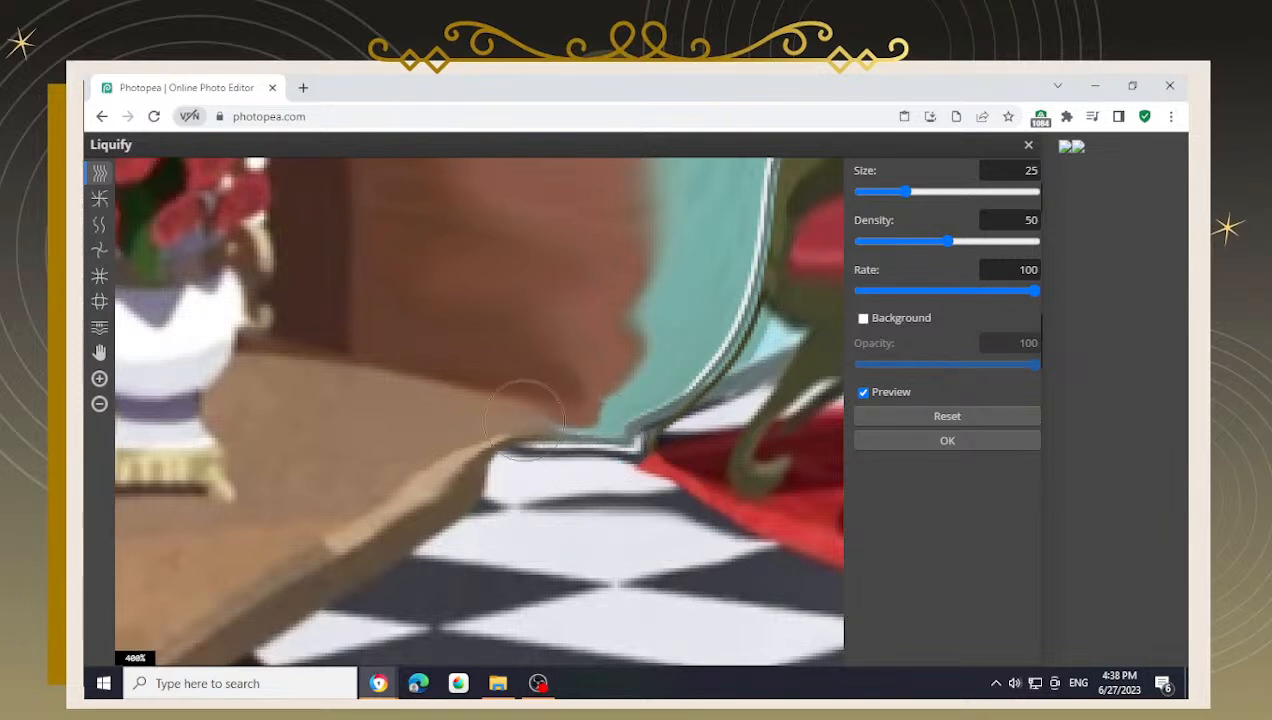
mouse_move(480, 458)
left_mouse_down()
mouse_move(551, 451)
mouse_move(480, 451)
mouse_move(510, 460)
mouse_move(418, 490)
left_mouse_up()
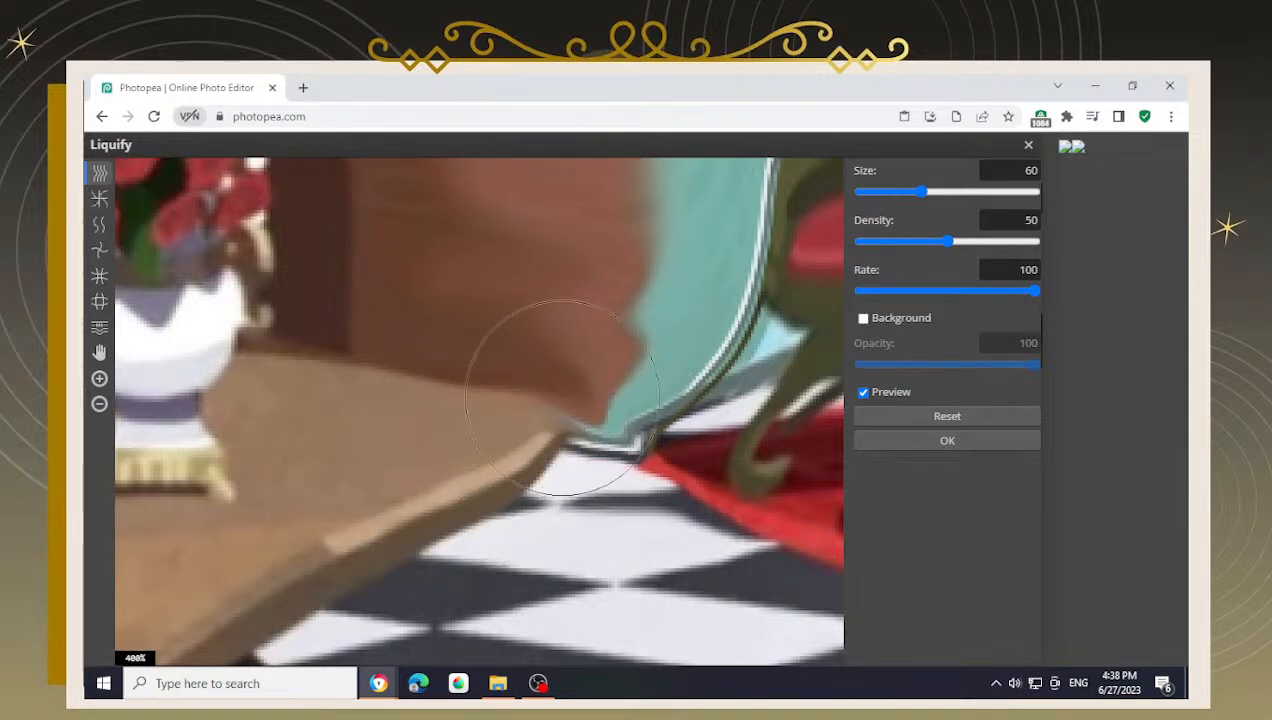
- Extend the table corner with a size 60 Liquify brush and widen the wall edge below the lamp with size 125
scroll(562, 397, "down", 5)
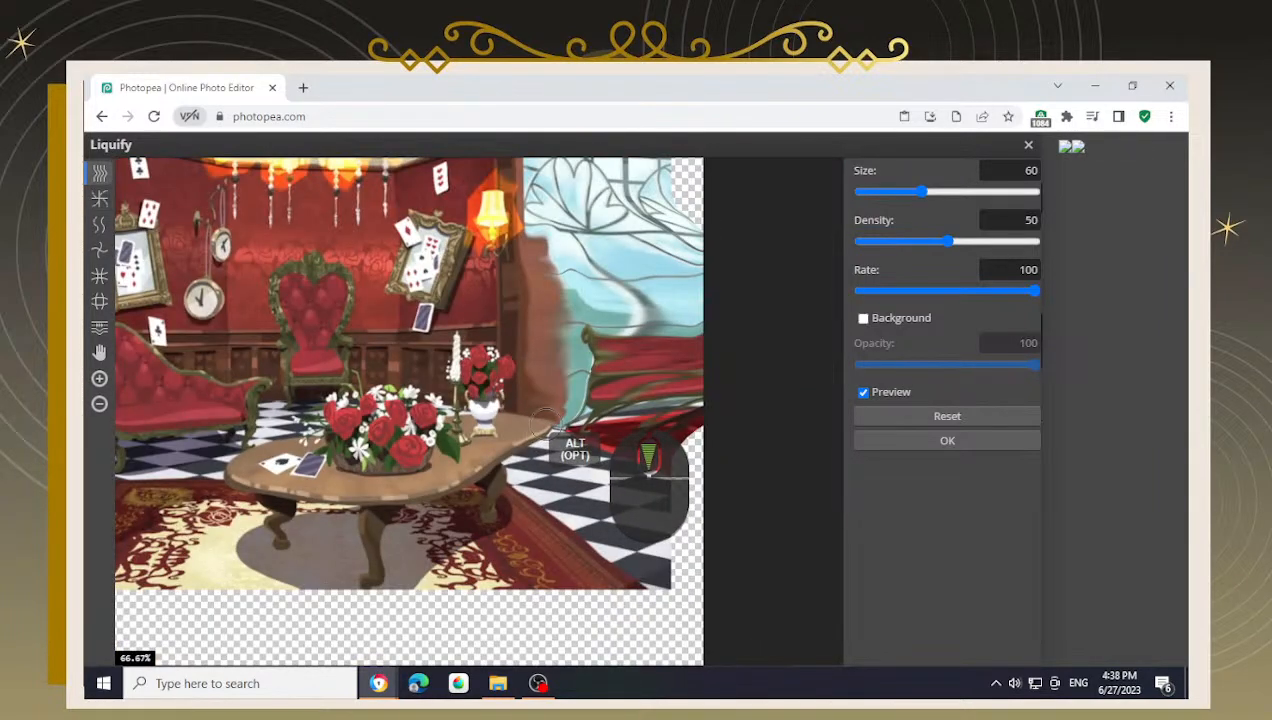
mouse_move(543, 425)
left_mouse_down()
mouse_move(523, 455)
mouse_move(536, 465)
mouse_move(578, 460)
mouse_move(582, 428)
left_mouse_up()
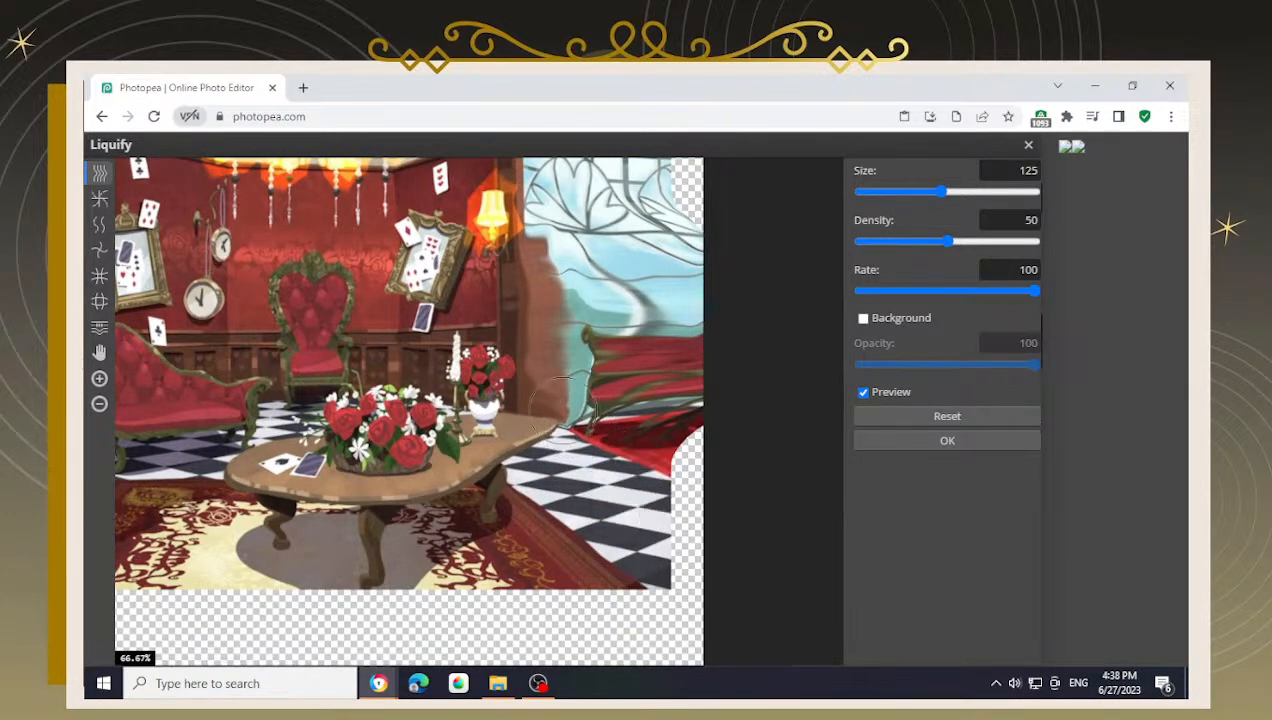
left_click_drag(548, 290, 560, 285)
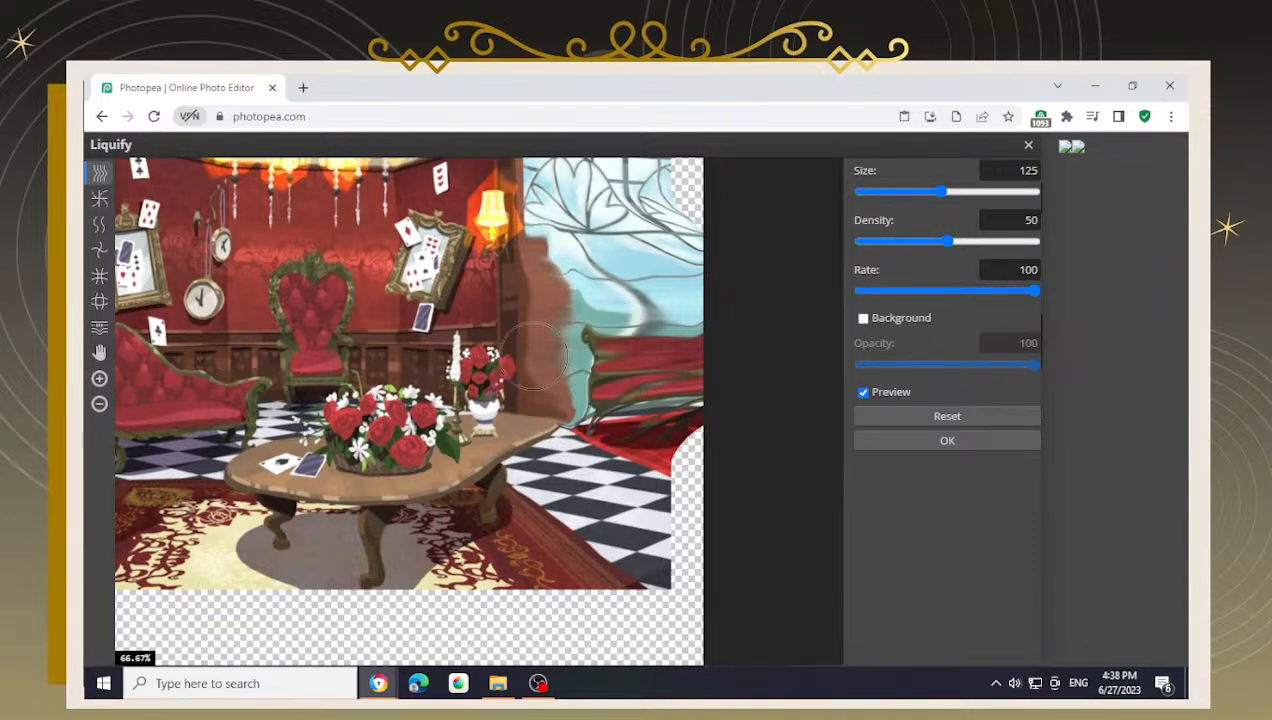
- Smooth the dark and light brown shading on the wall beside the rose vase with a size 40 brush, and apply Liquify
scroll(534, 346, "up", 3)
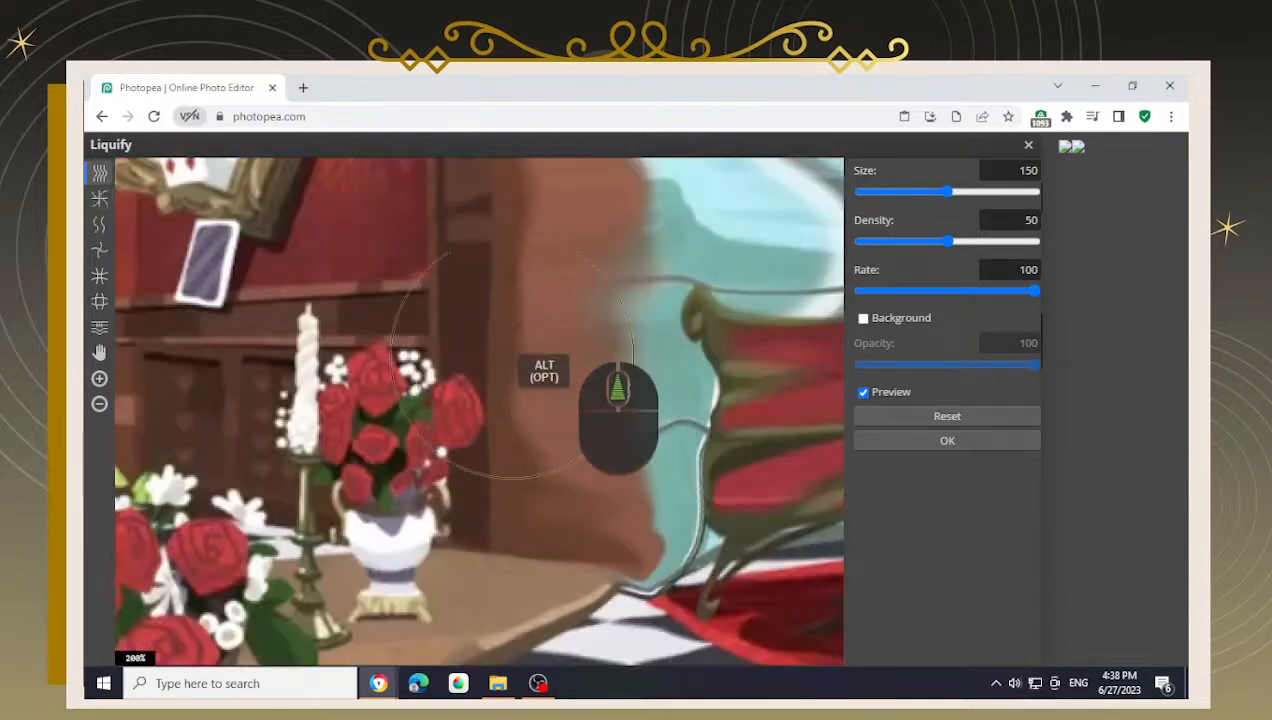
key("bracketleft")
key("bracketleft")
key("bracketleft")
key("bracketleft")
mouse_move(532, 440)
left_mouse_down()
mouse_move(548, 433)
mouse_move(546, 456)
mouse_move(576, 470)
mouse_move(533, 418)
left_mouse_up()
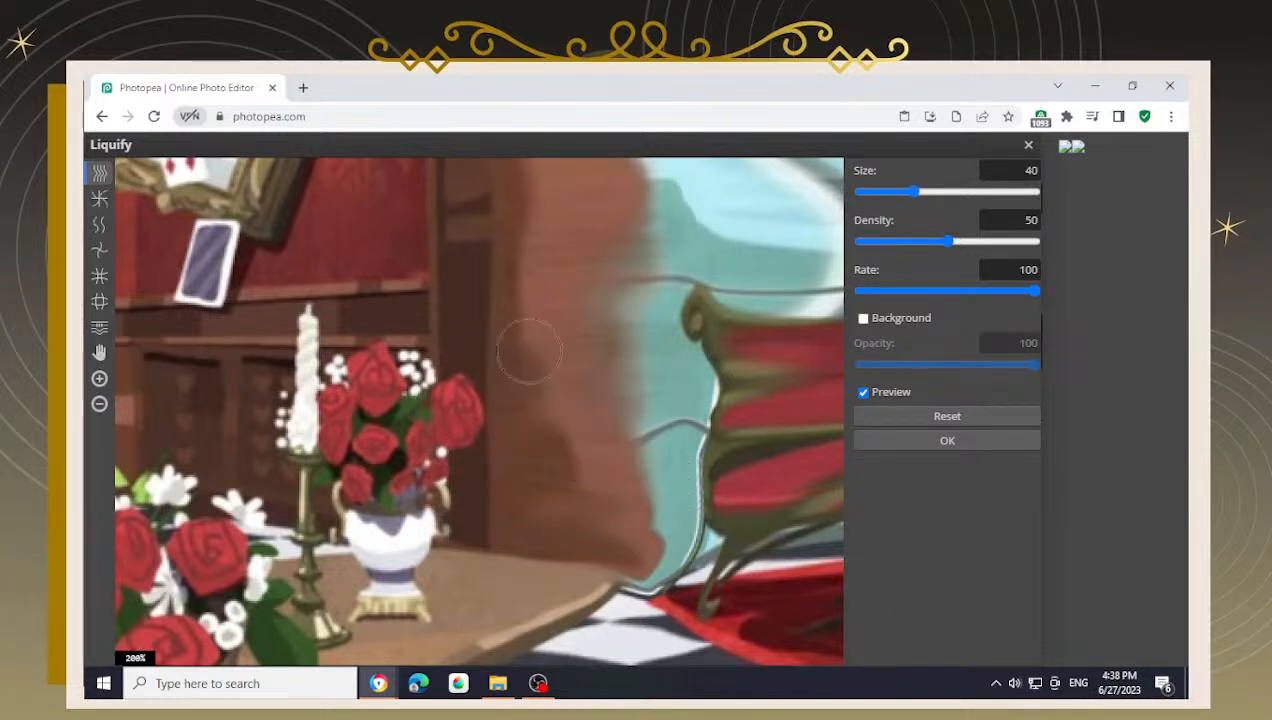
left_click_drag(529, 299, 551, 396)
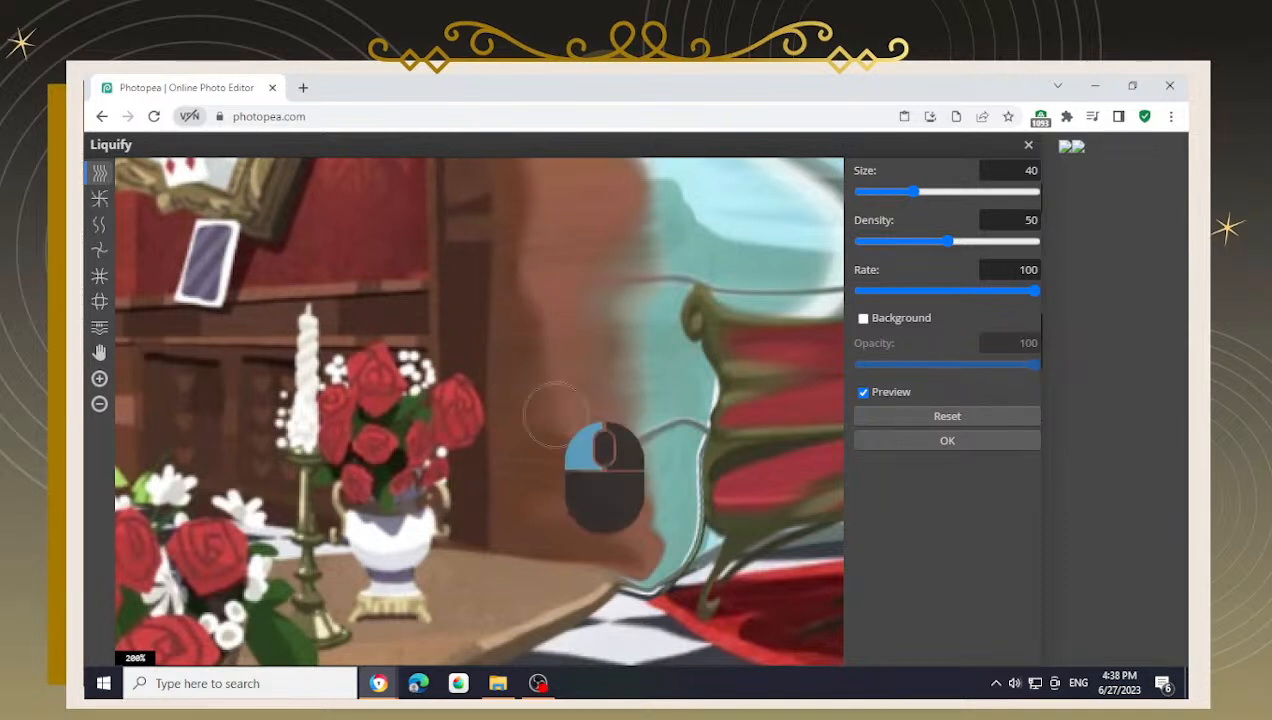
left_click_drag(553, 465, 539, 510)
left_click_drag(539, 413, 535, 523)
mouse_move(528, 390)
left_mouse_down()
mouse_move(518, 399)
mouse_move(534, 362)
left_mouse_up()
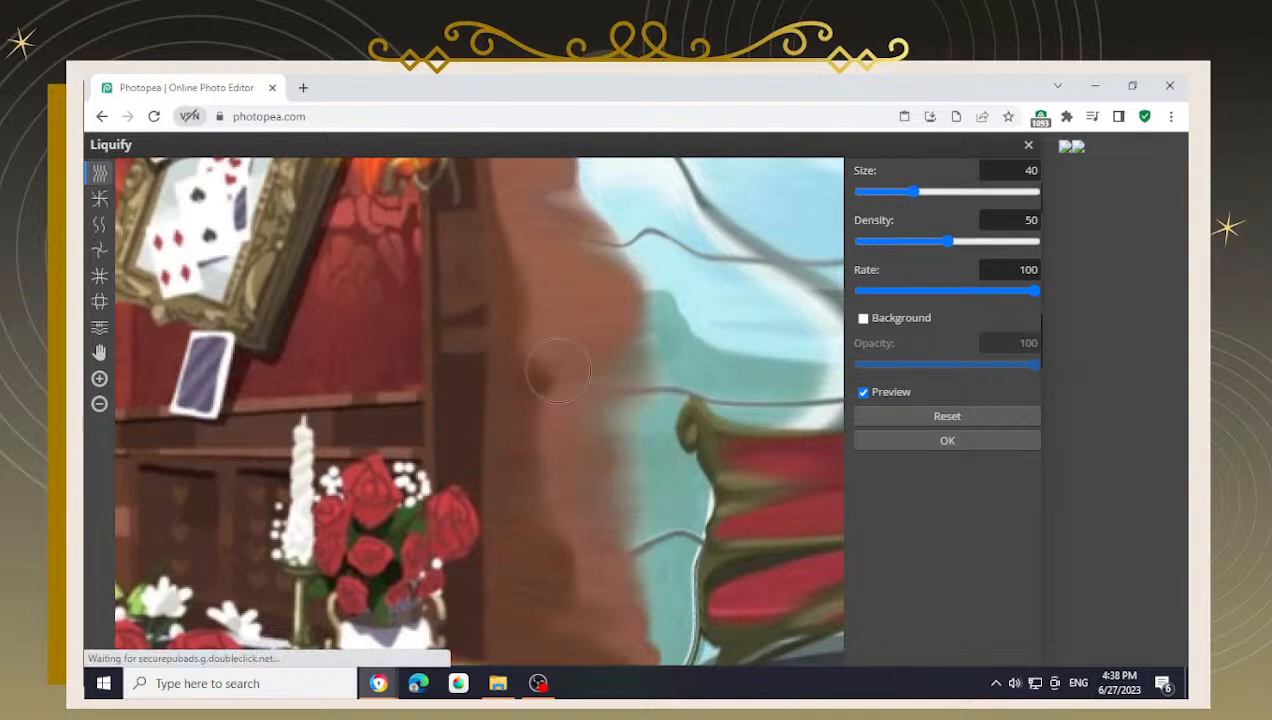
mouse_move(524, 300)
left_mouse_down()
mouse_move(511, 359)
mouse_move(502, 306)
mouse_move(544, 302)
mouse_move(515, 369)
mouse_move(552, 368)
mouse_move(515, 461)
mouse_move(533, 481)
mouse_move(523, 489)
mouse_move(541, 465)
mouse_move(522, 536)
mouse_move(541, 529)
mouse_move(523, 544)
mouse_move(520, 478)
left_mouse_up()
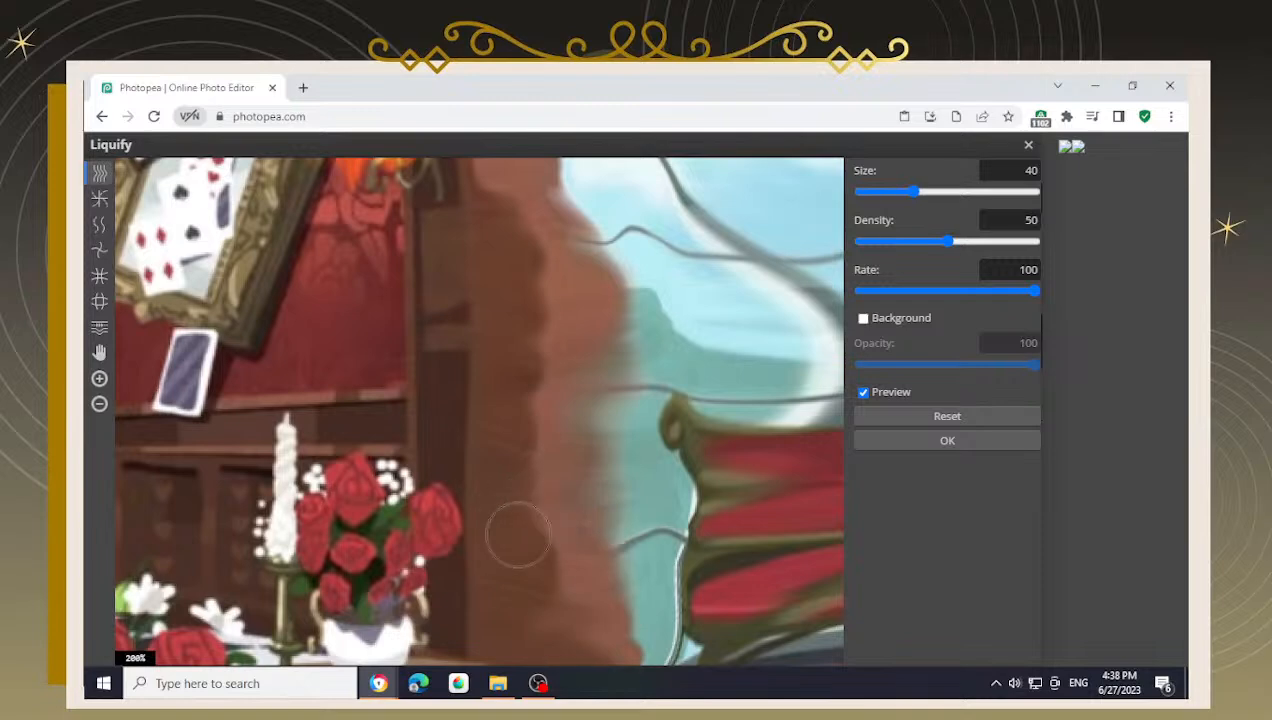
left_click_drag(524, 593, 514, 518)
left_click(910, 441)
- Nudge the lounge background layer to the right so the brown wall lines up with the silhouette's right-hand sleeve
scroll(474, 458, "down", 3)
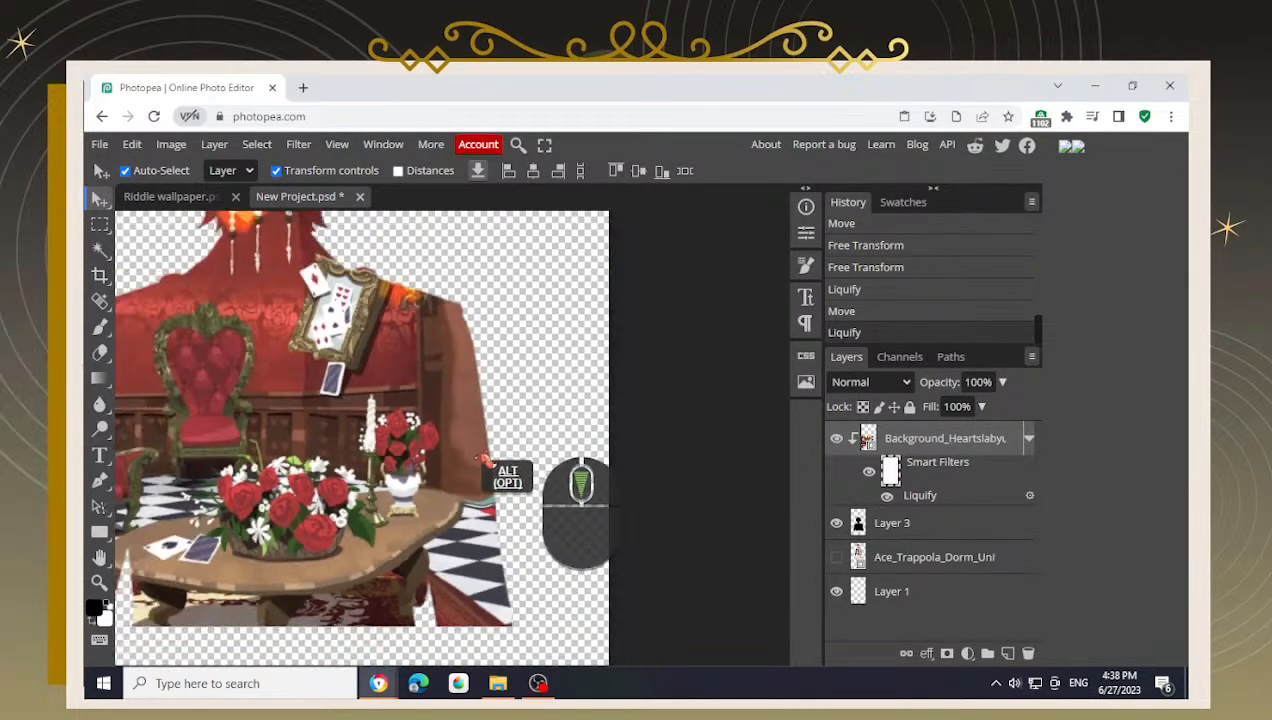
scroll(515, 530, "up", 1)
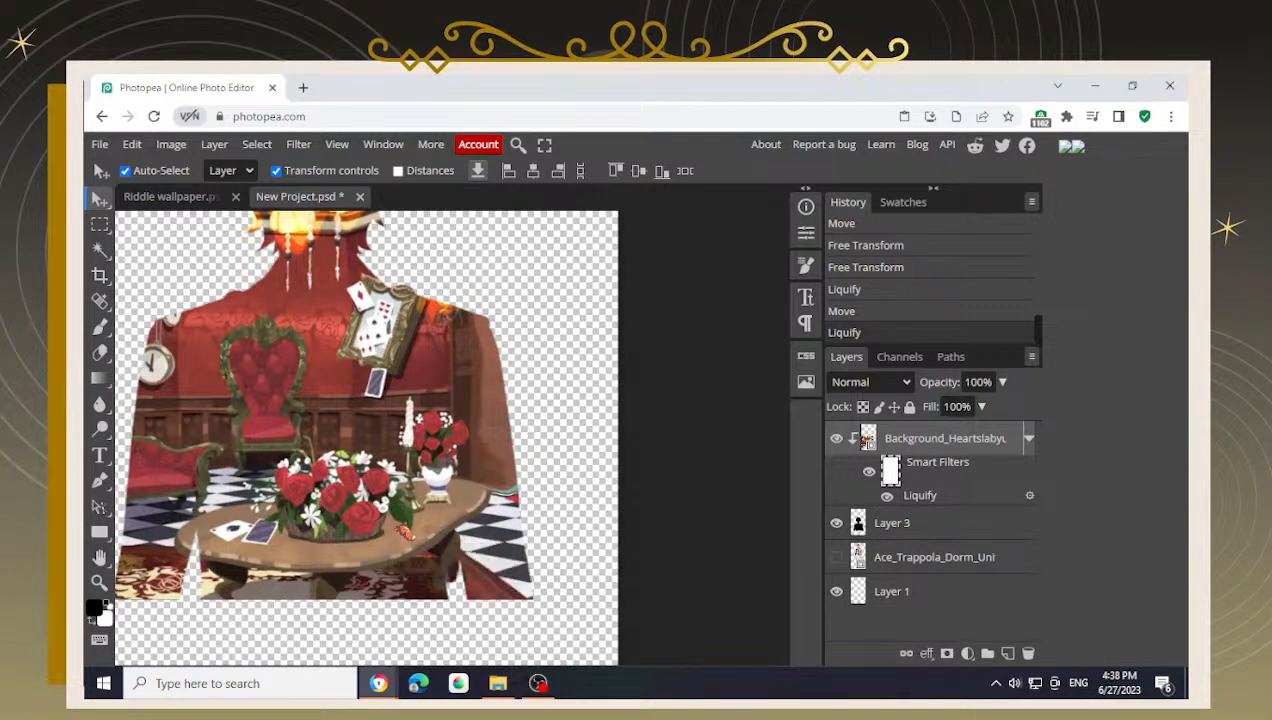
left_click(882, 443)
key("Right")
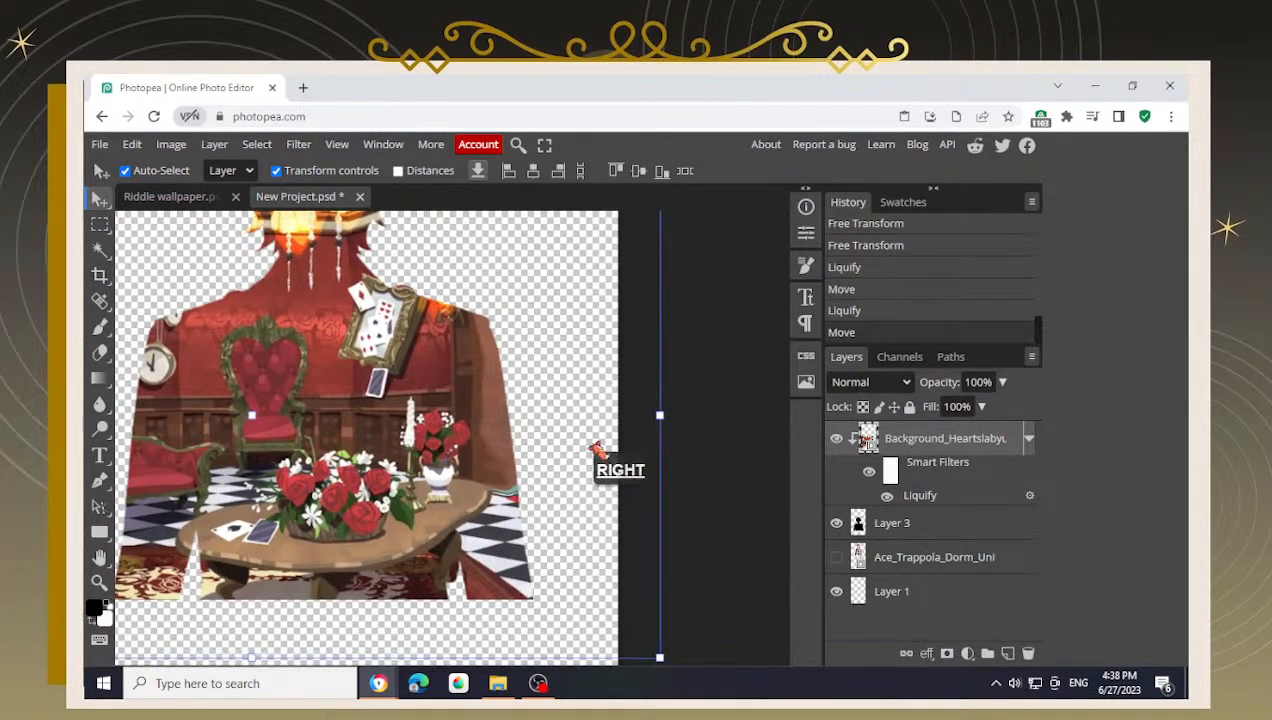
key("Right")
key("Right")
key("Right")
key("Right")
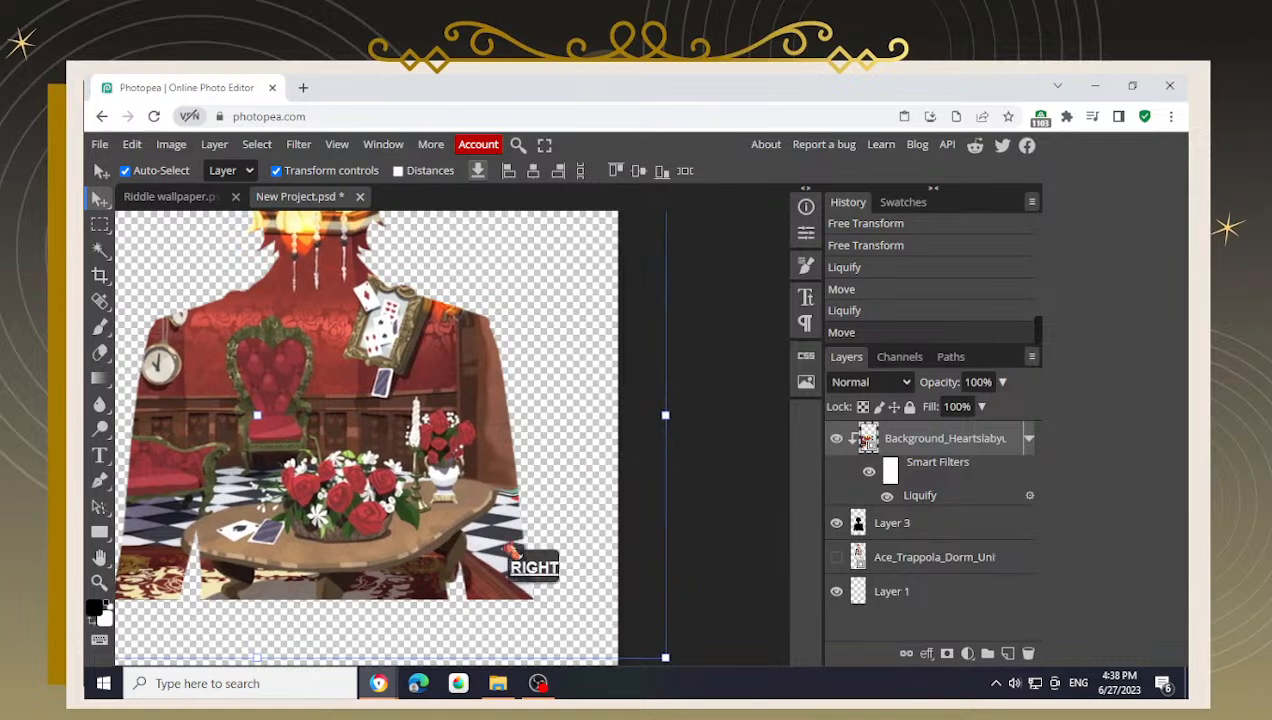
key("Right")
key("Right")
key("Right")
key("Right")
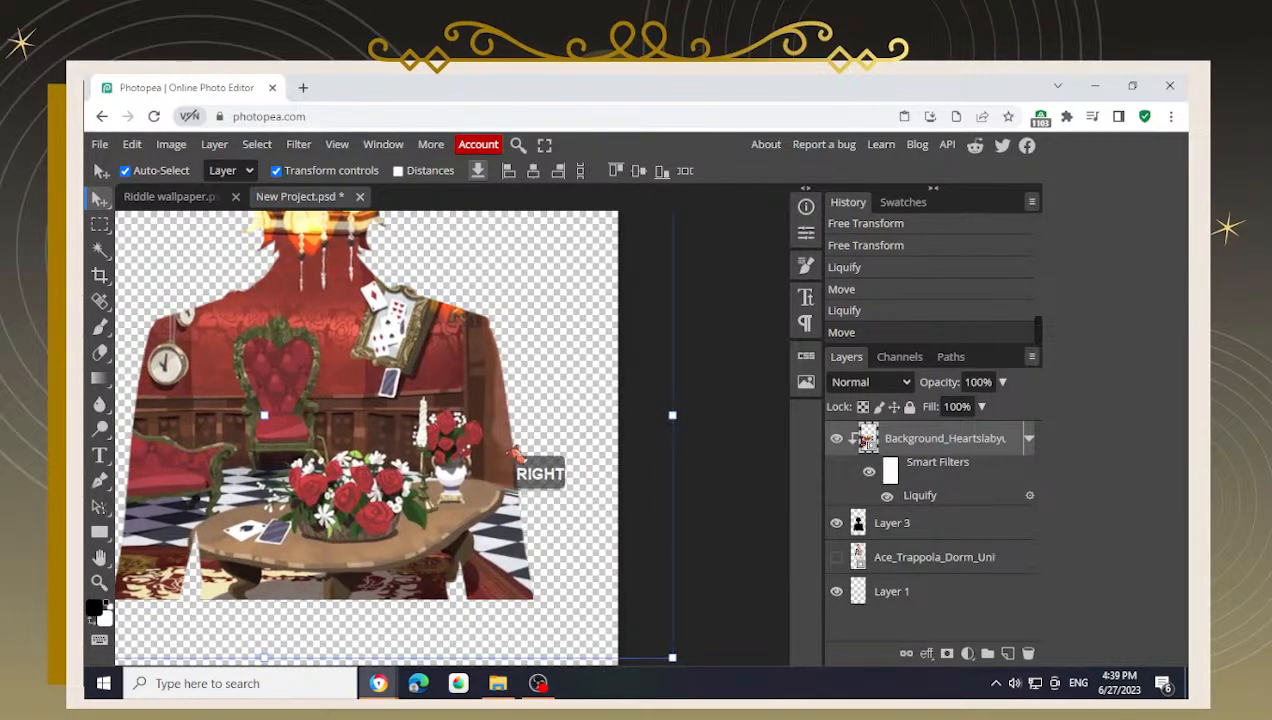
- Examine how the lounge background fills the whole silhouette, from the hair down to the sleeves
scroll(522, 463, "down", 1, "alt")
scroll(522, 463, "down", 2, "alt")
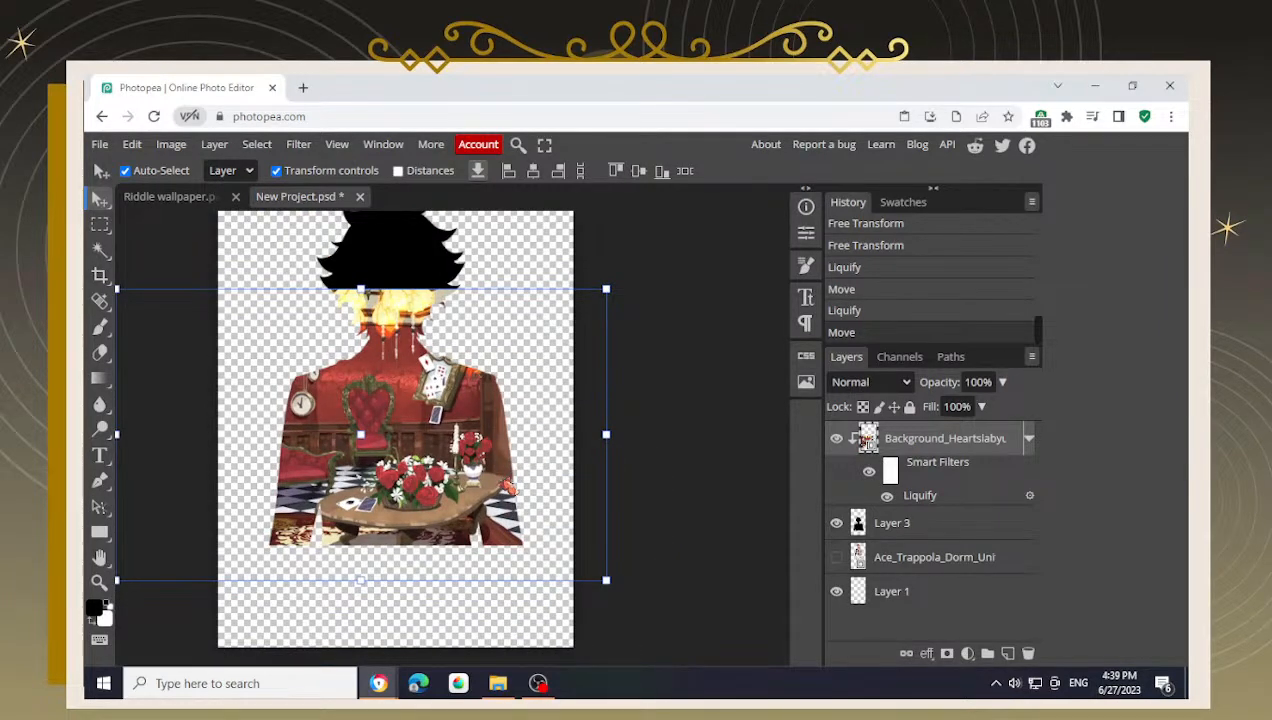
scroll(505, 490, "up", 2)
scroll(458, 455, "down", 4)
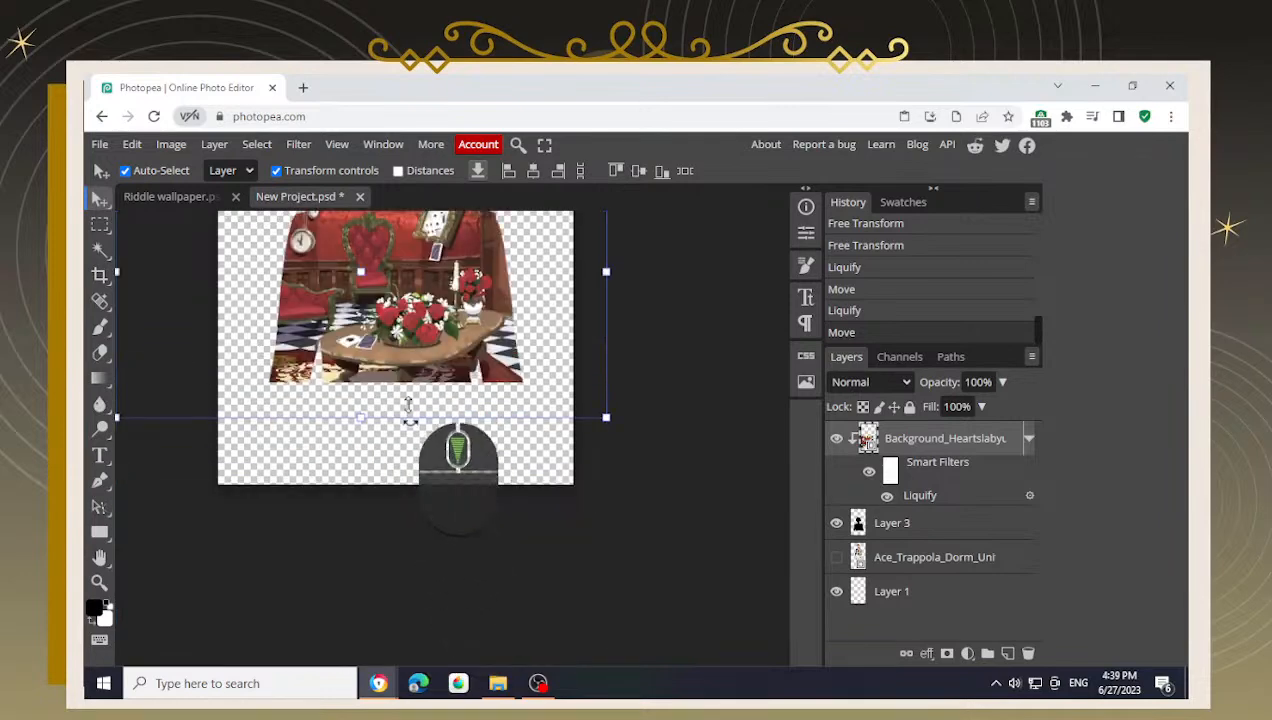
key("space")
left_click_drag(435, 268, 410, 437)
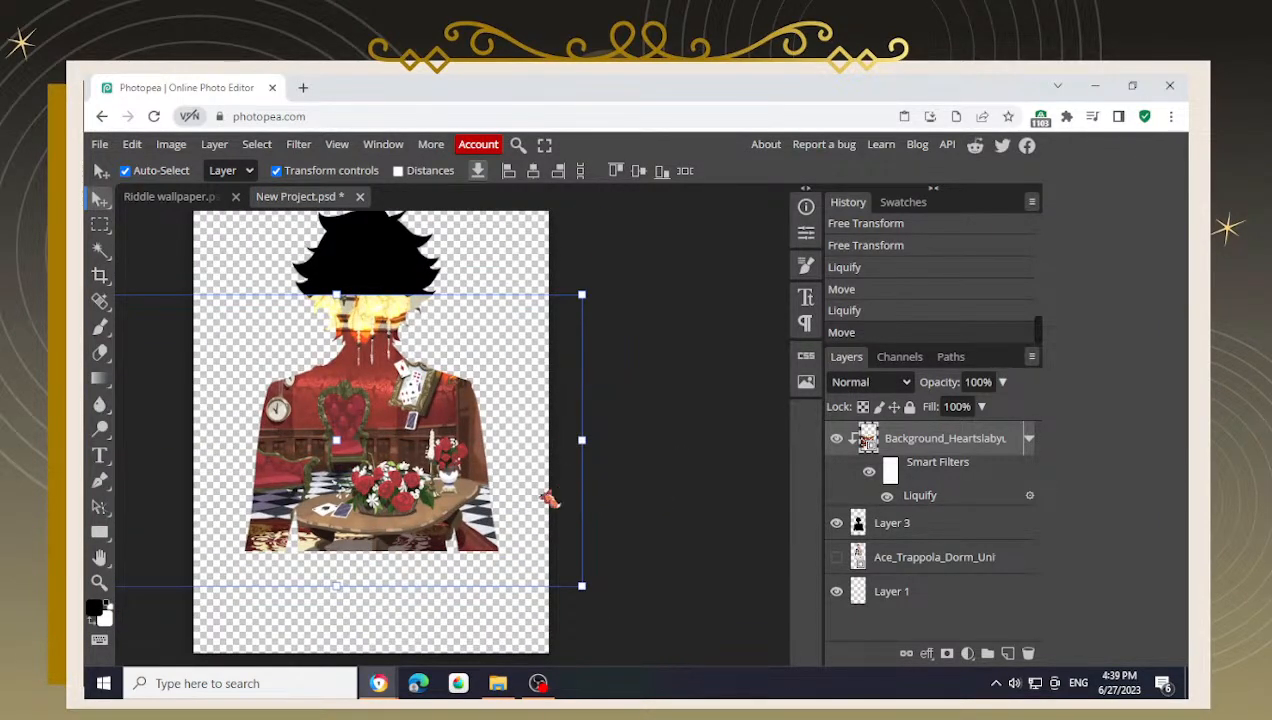
left_click(707, 403)
- Copy the Gradient Fill 1 copy layer from the Riddle wallpaper and paste it clipped above the lounge background
left_click(916, 447)
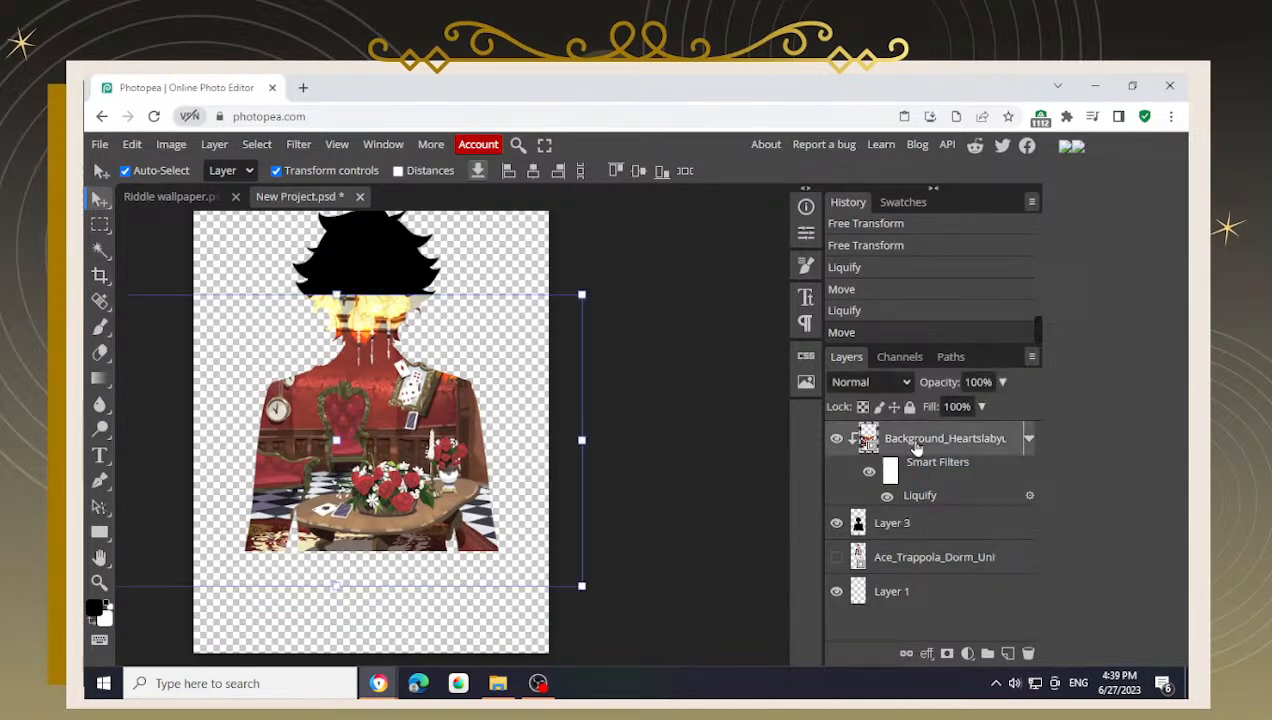
left_click(167, 204)
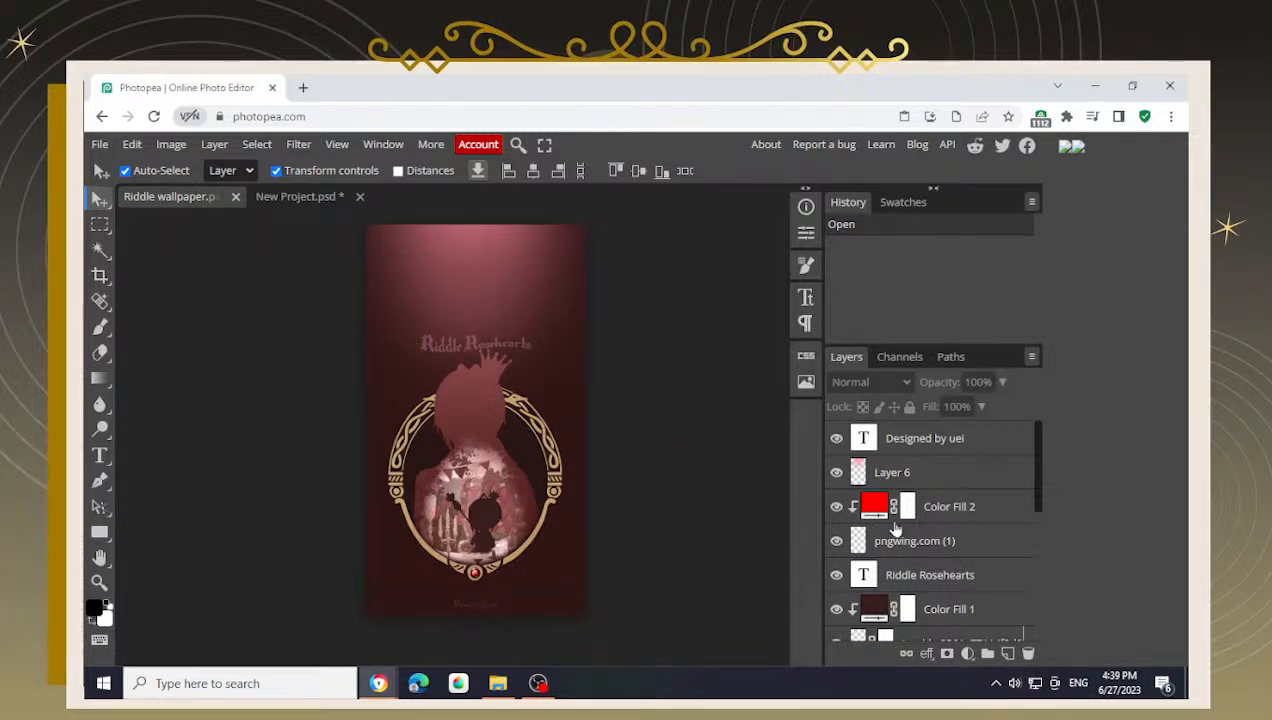
scroll(967, 528, "down", 5)
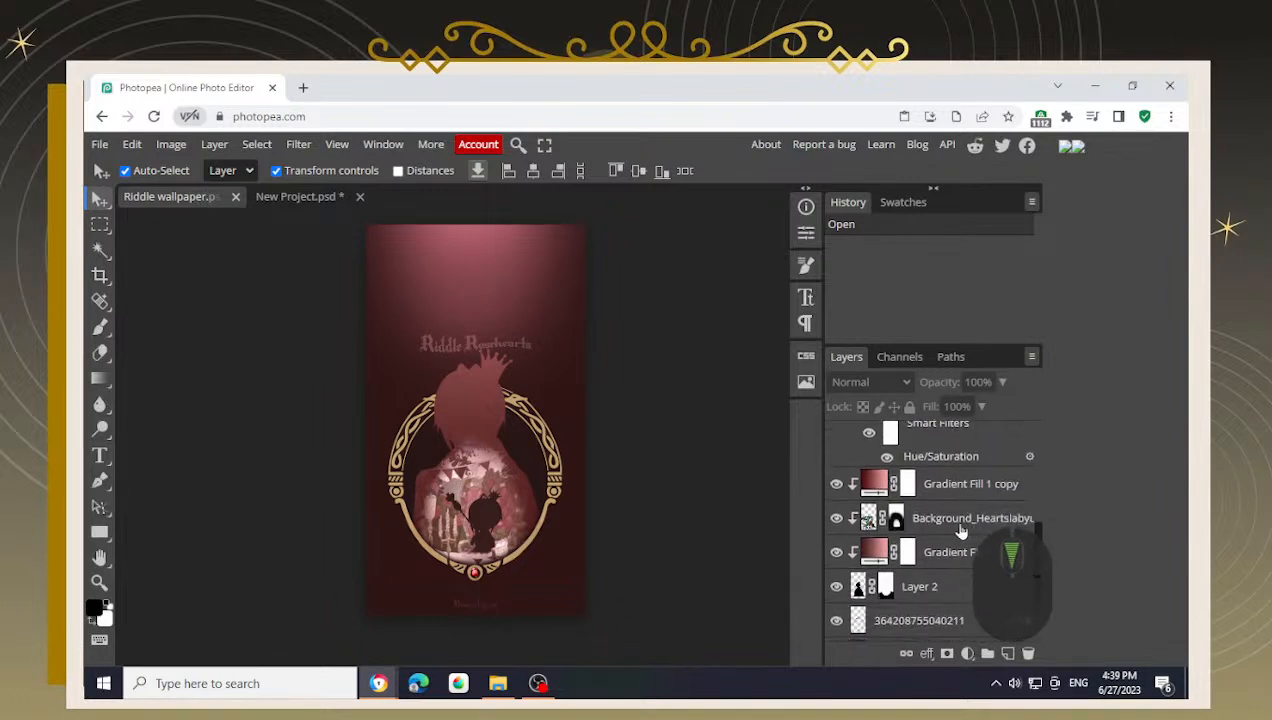
left_click(1001, 492)
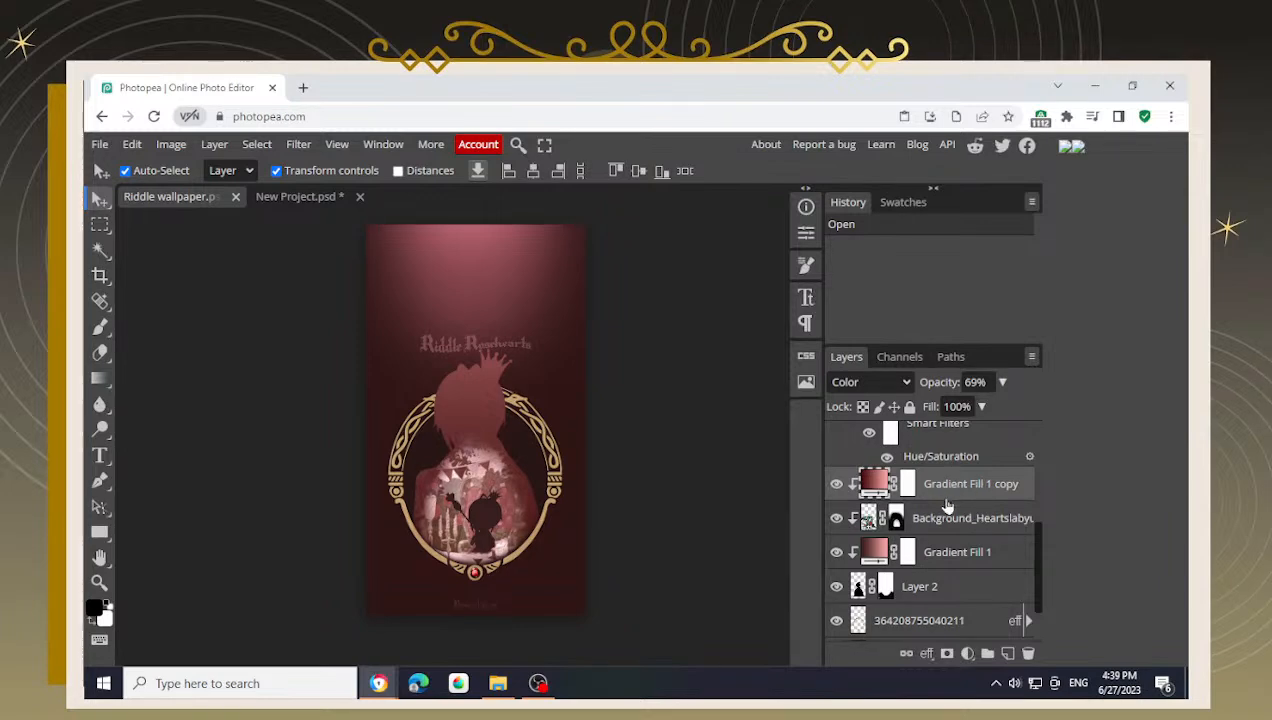
left_click(305, 197, "ctrl")
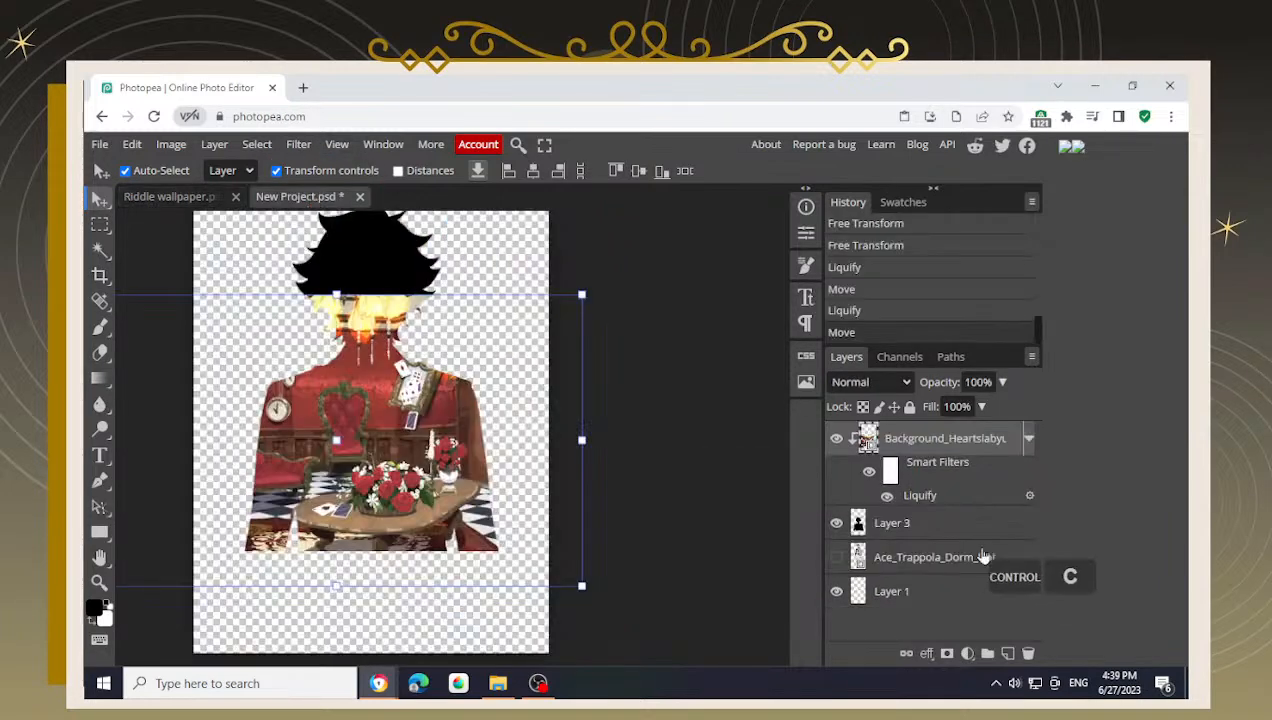
key("ctrl+v")
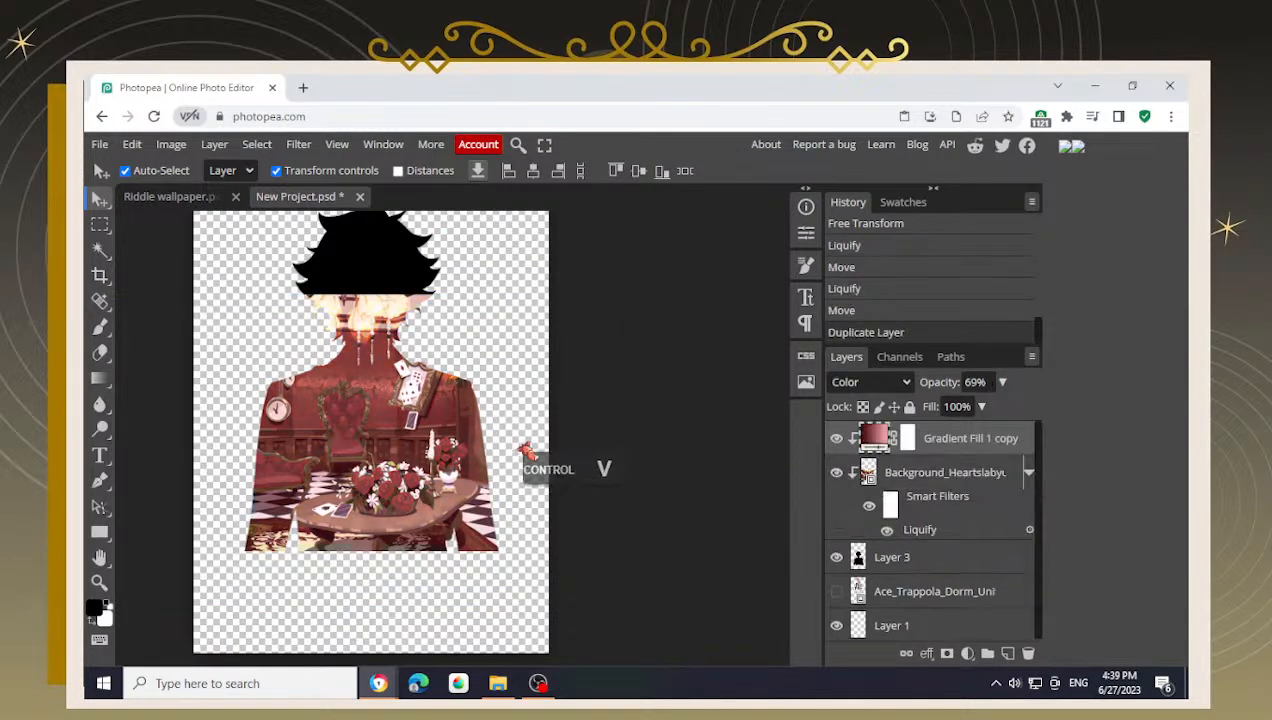
- Copy the Gradient Fill 1 layer from the Riddle wallpaper and paste it directly above Layer 3 to tint the silhouette
left_click(158, 197)
scroll(905, 595, "down", 5)
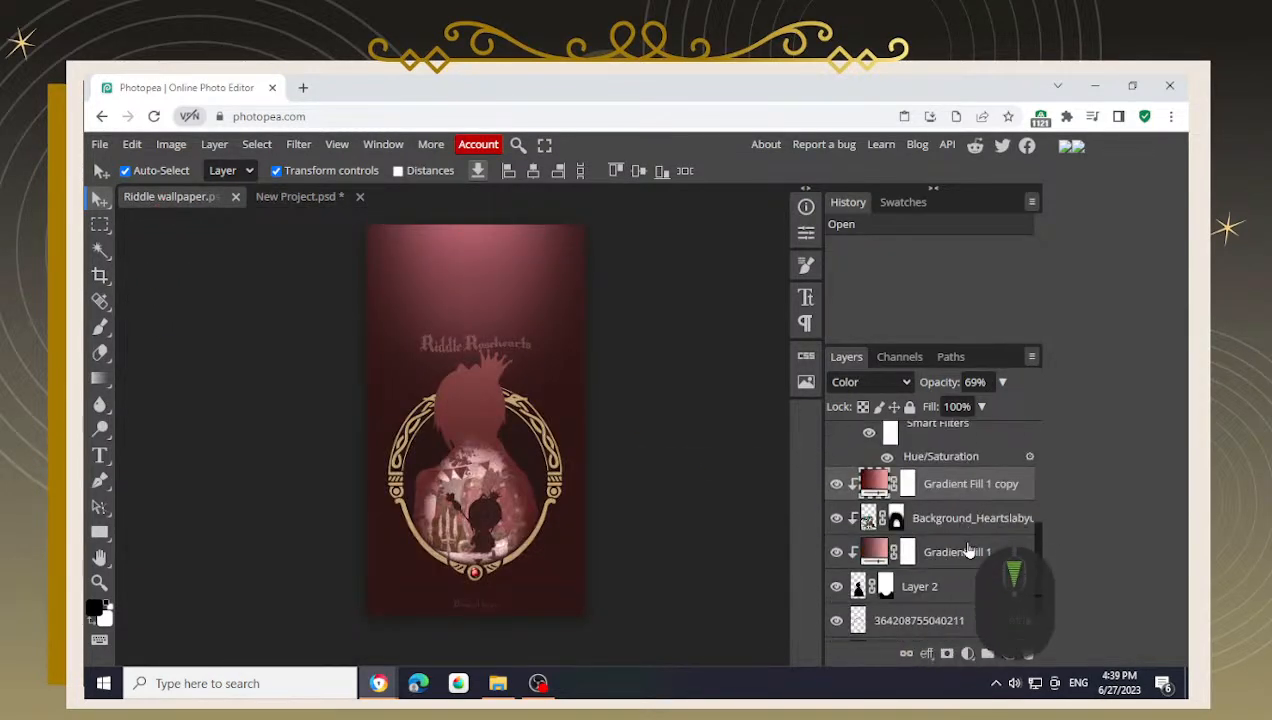
left_click(975, 551)
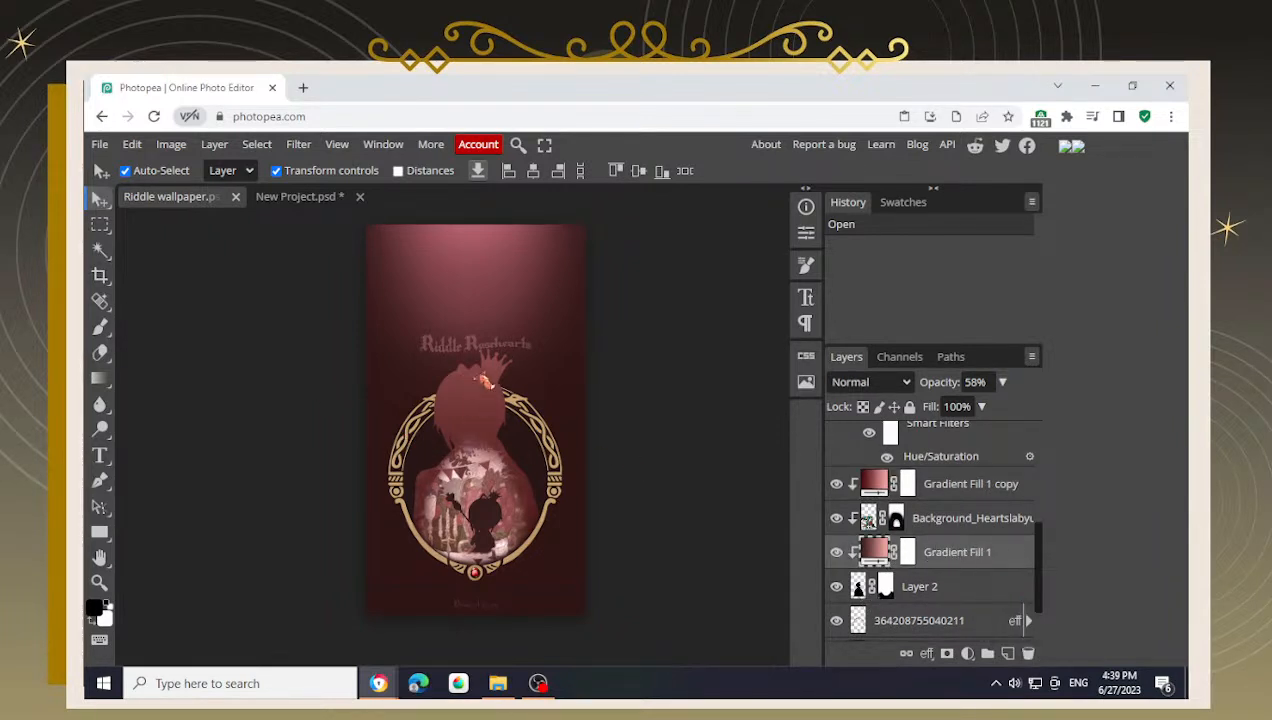
key("ctrl+c")
left_click(298, 196)
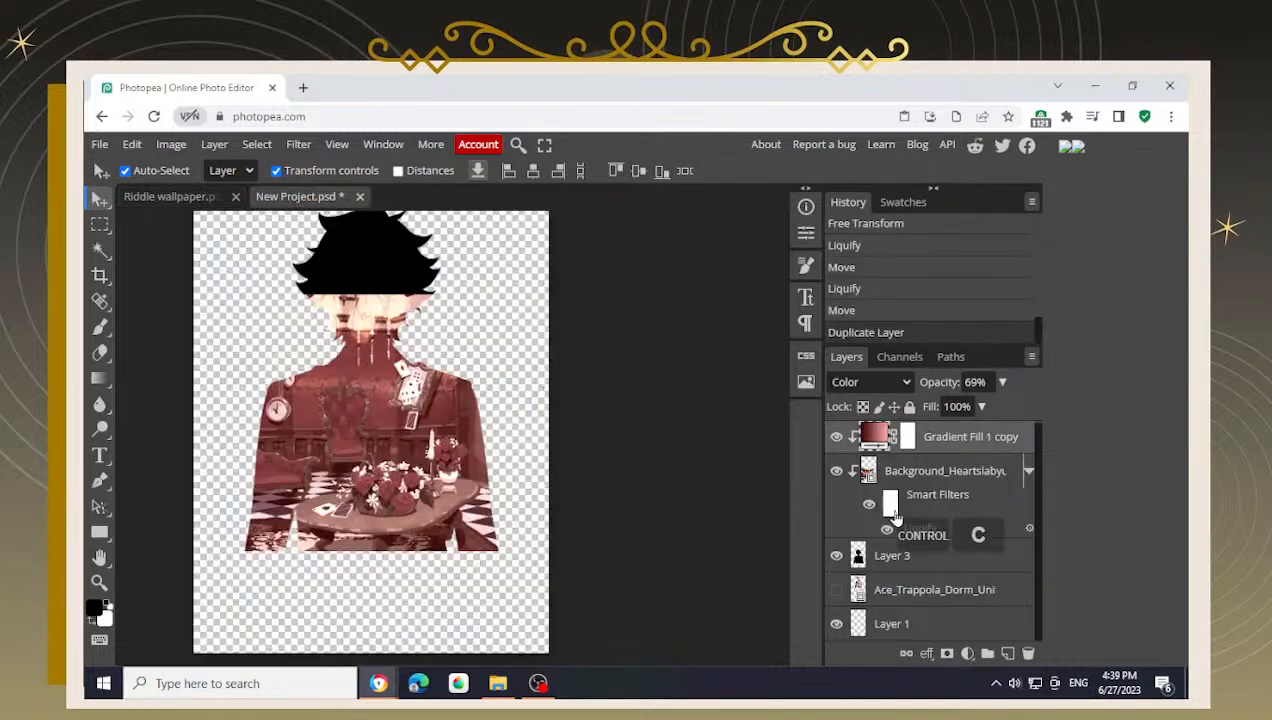
left_click(887, 551)
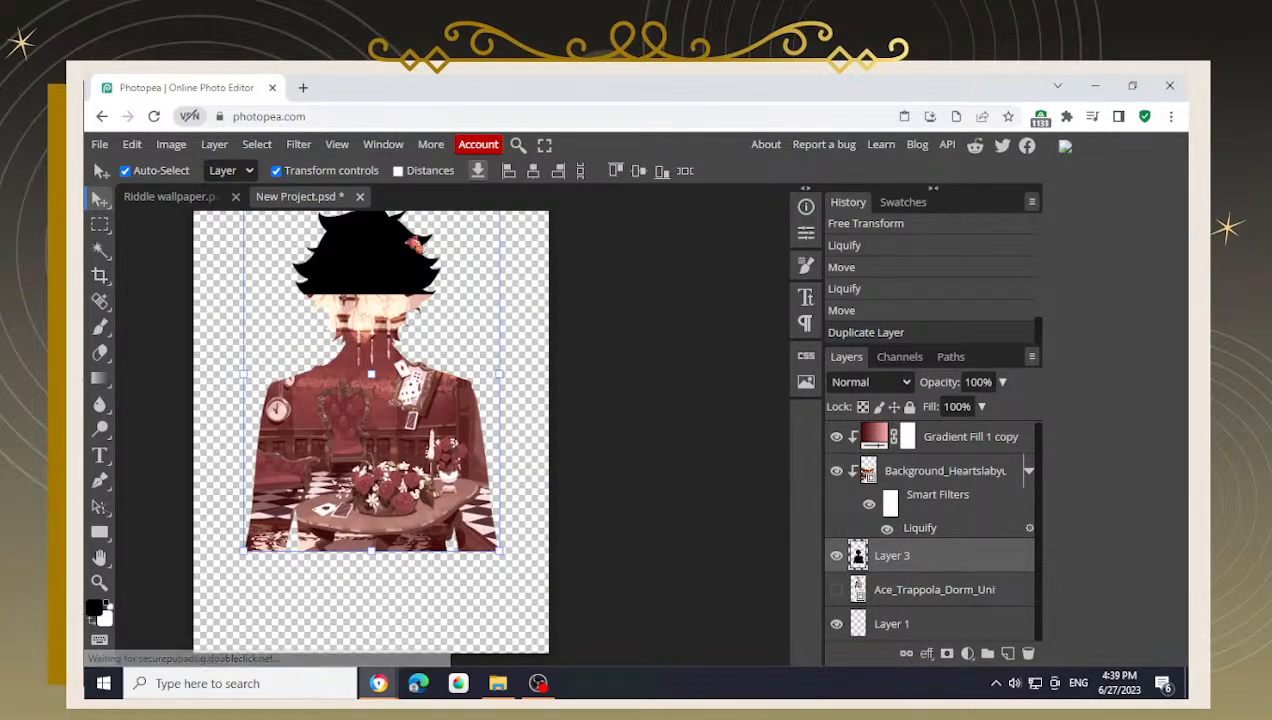
key("ctrl+v")
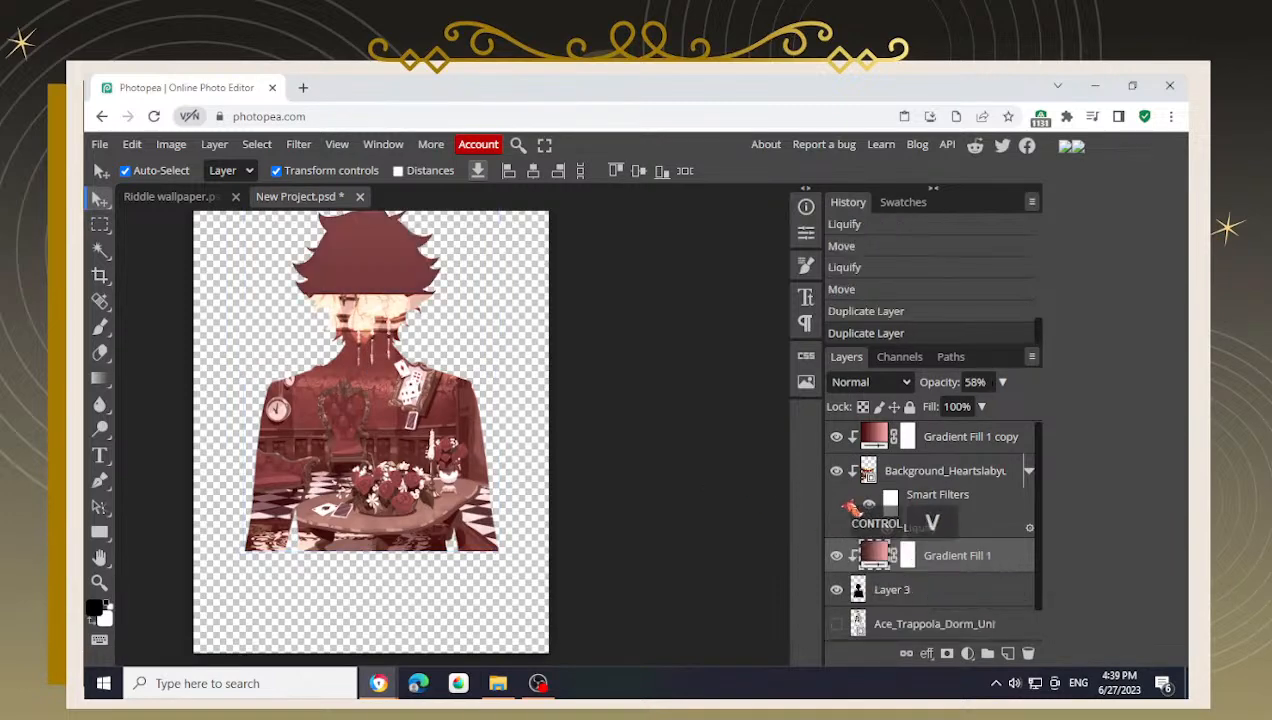
key("space")
left_click_drag(485, 288, 528, 338)
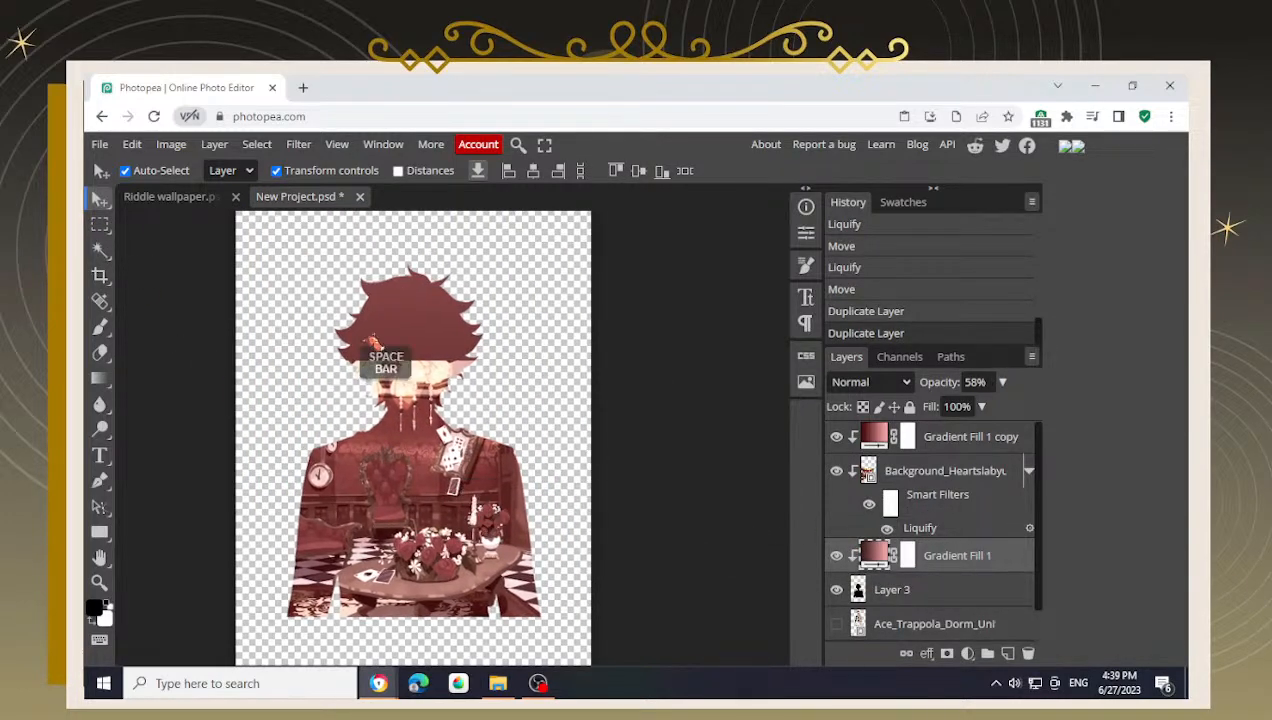
- Add a raster mask to the Heartslabyul lounge background layer
left_click(145, 199)
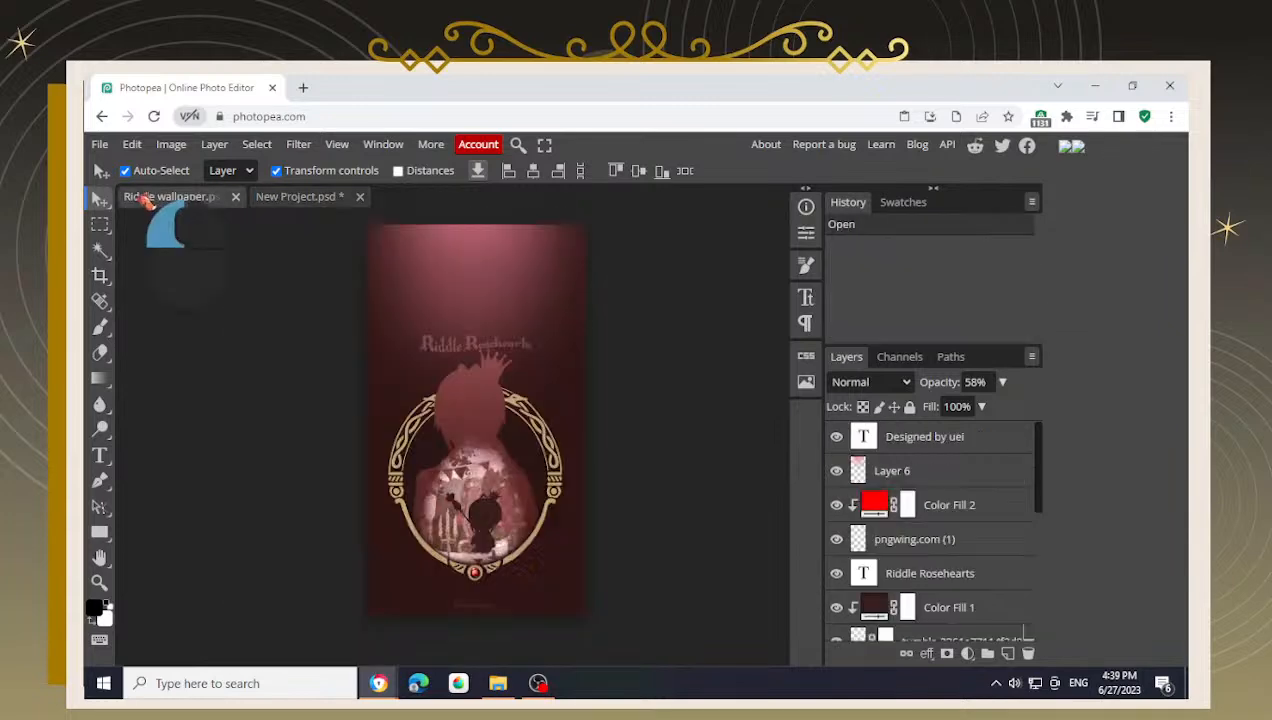
left_click(295, 196)
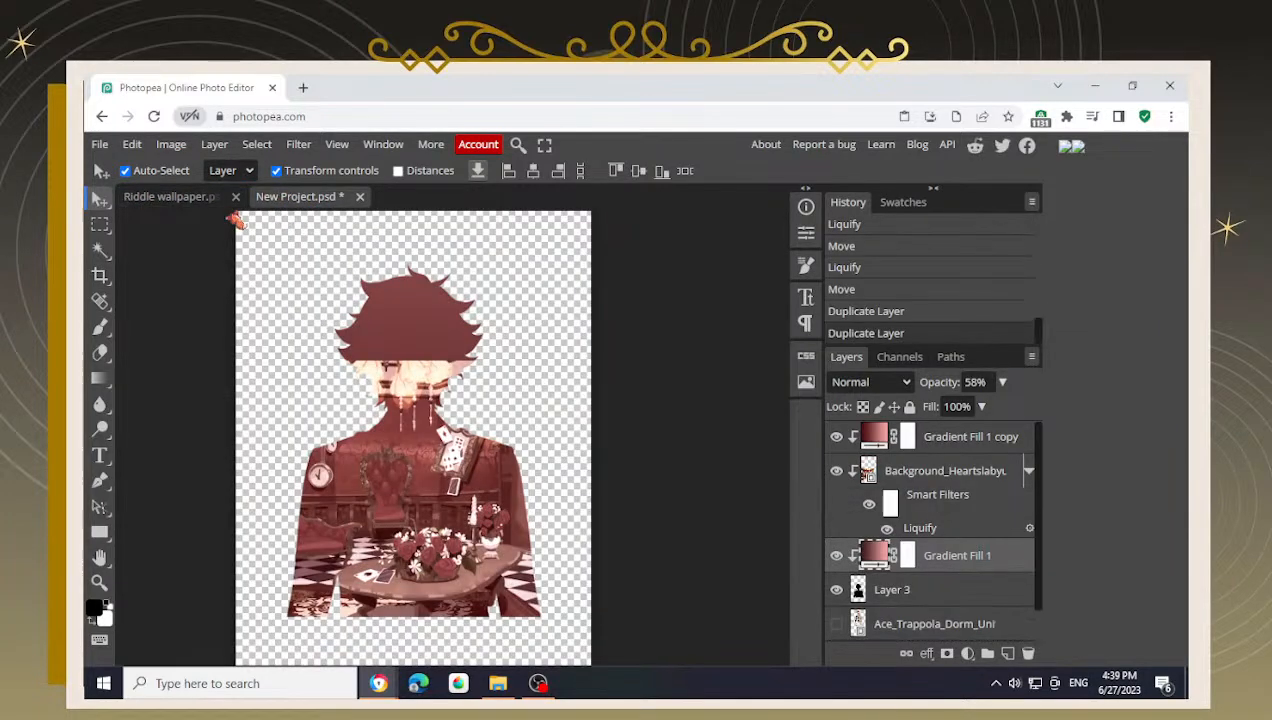
left_click_drag(711, 494, 705, 454)
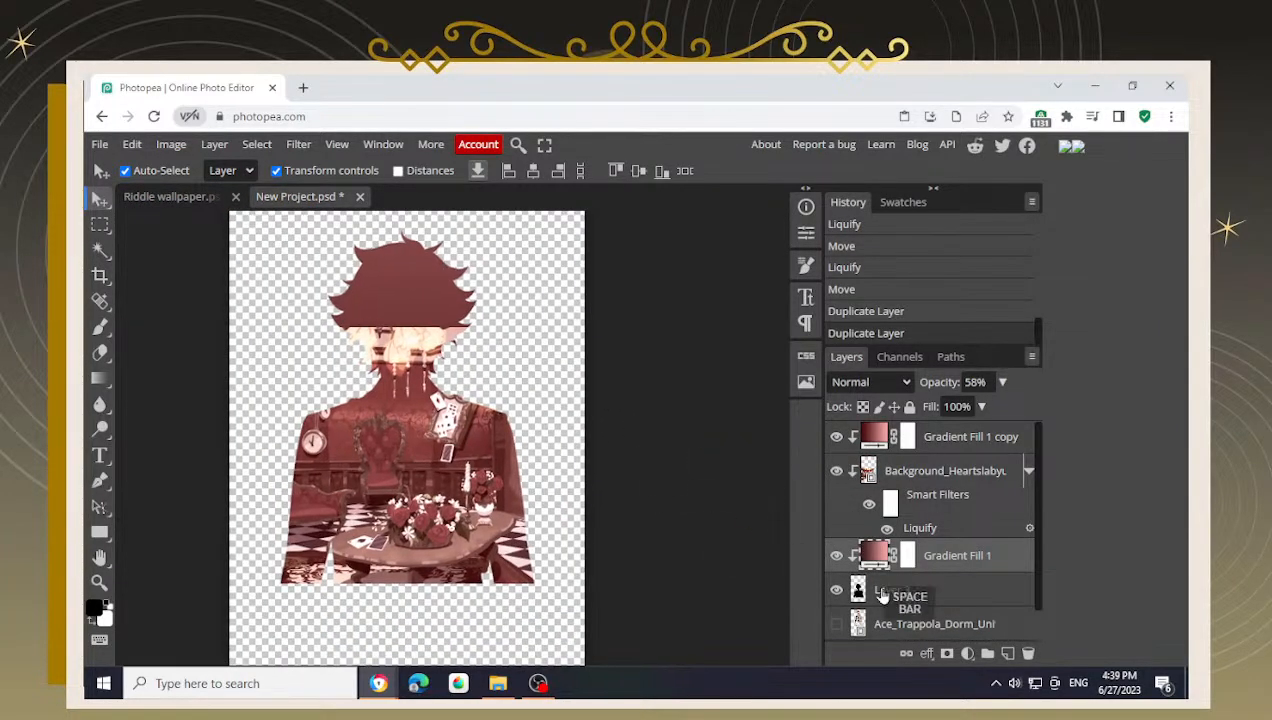
left_click(900, 589)
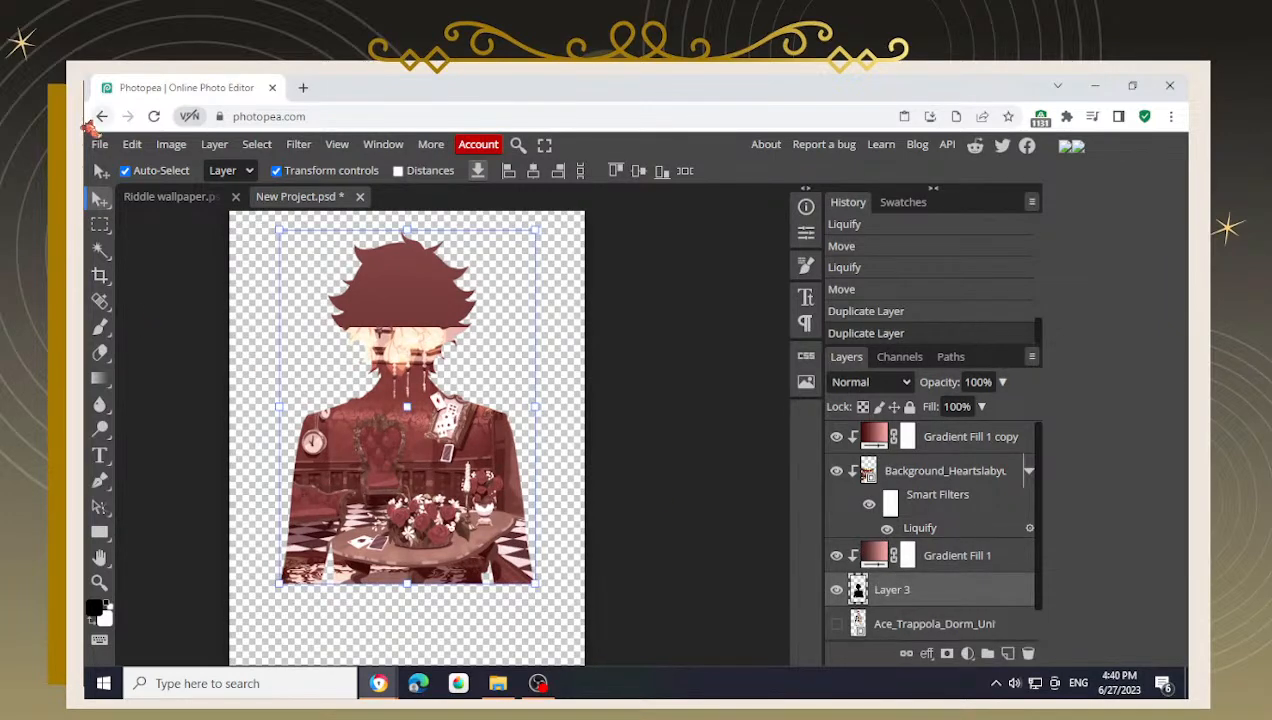
left_click(935, 480)
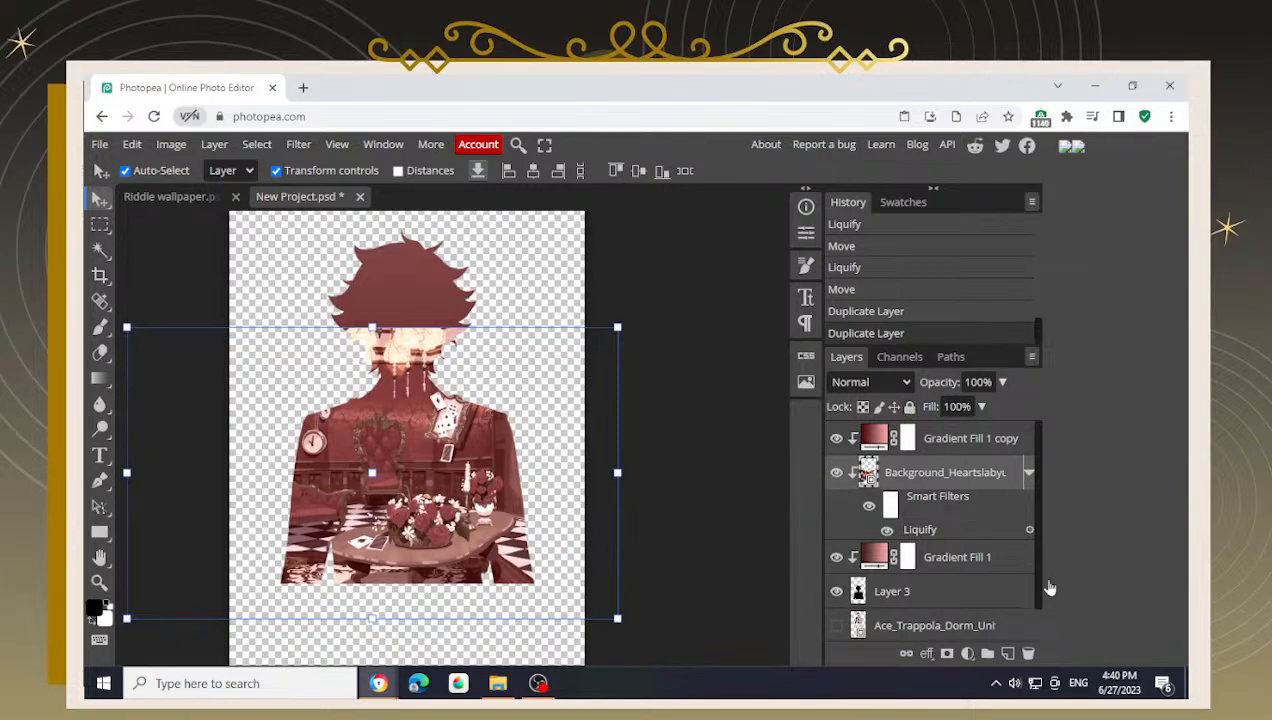
left_click(946, 654)
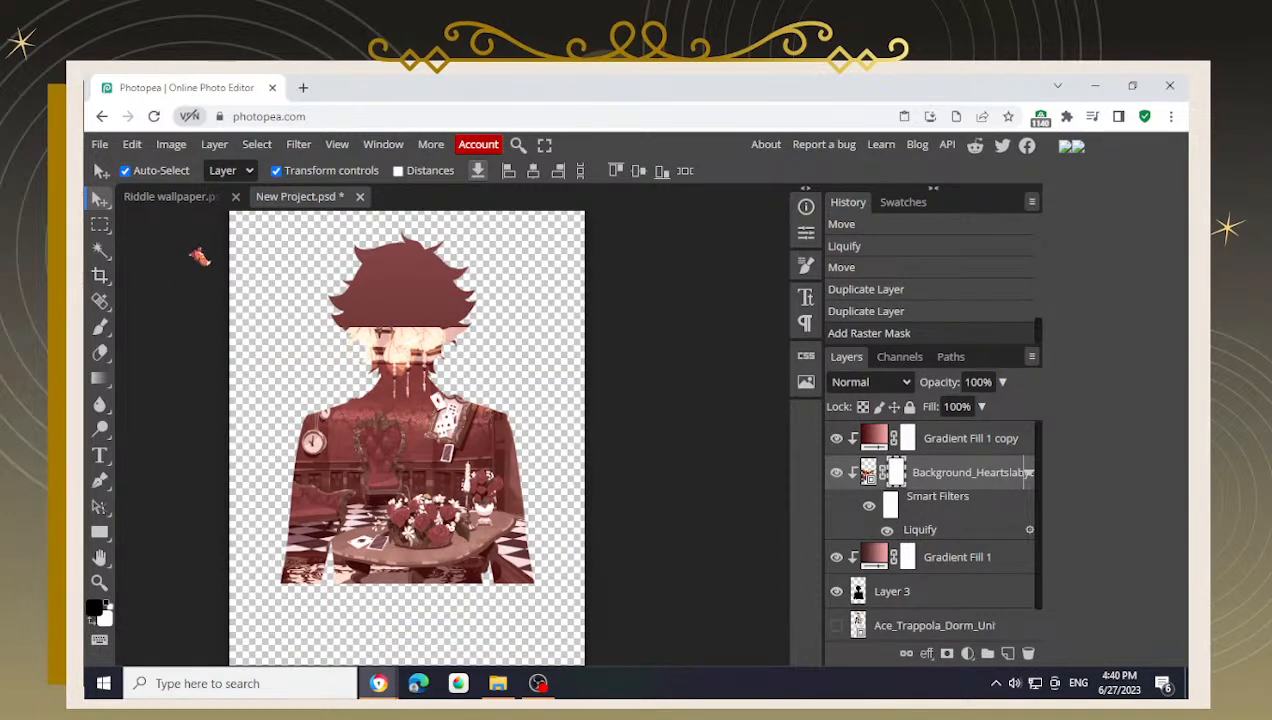
- Set up the Brush tool with the soft round 24 preset enlarged to 200 px for painting on the lounge mask
key("b")
left_click(128, 171)
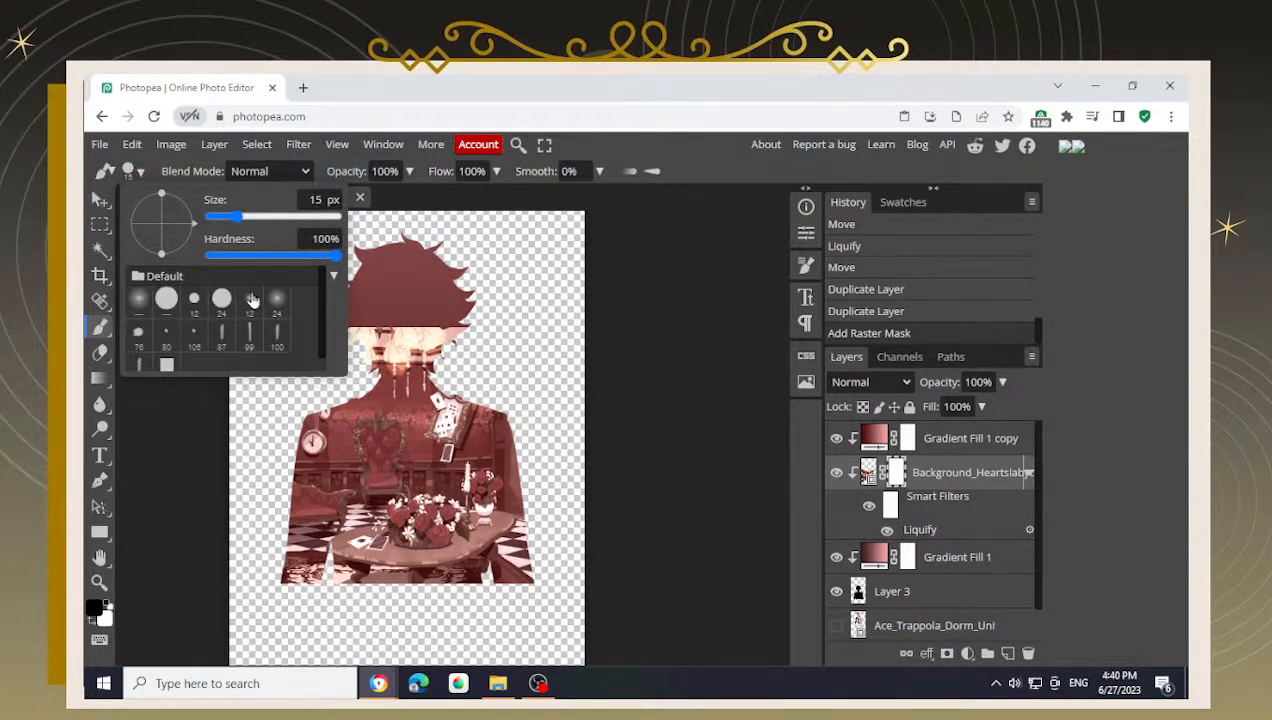
left_click(278, 300)
left_click(526, 305)
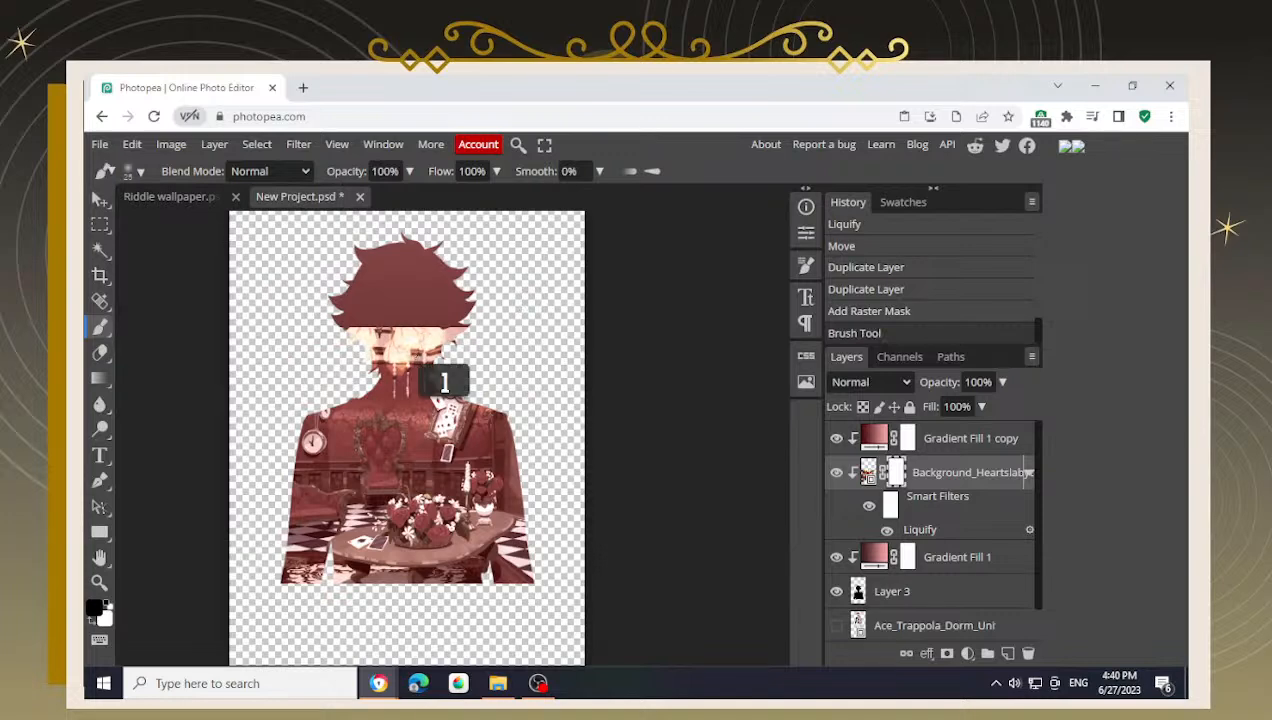
key("bracketright")
key("bracketright")
key("bracketright")
key("bracketright")
key("bracketright")
key("bracketright")
key("bracketright")
key("bracketright")
key("bracketright")
key("bracketright")
key("bracketright")
key("bracketright")
key("bracketright")
key("bracketright")
- Undo a trial mask stroke below the hair and examine how the Riddle wallpaper fades its background inside the silhouette
left_click_drag(462, 342, 428, 340)
key("ctrl+z")
left_click(170, 196)
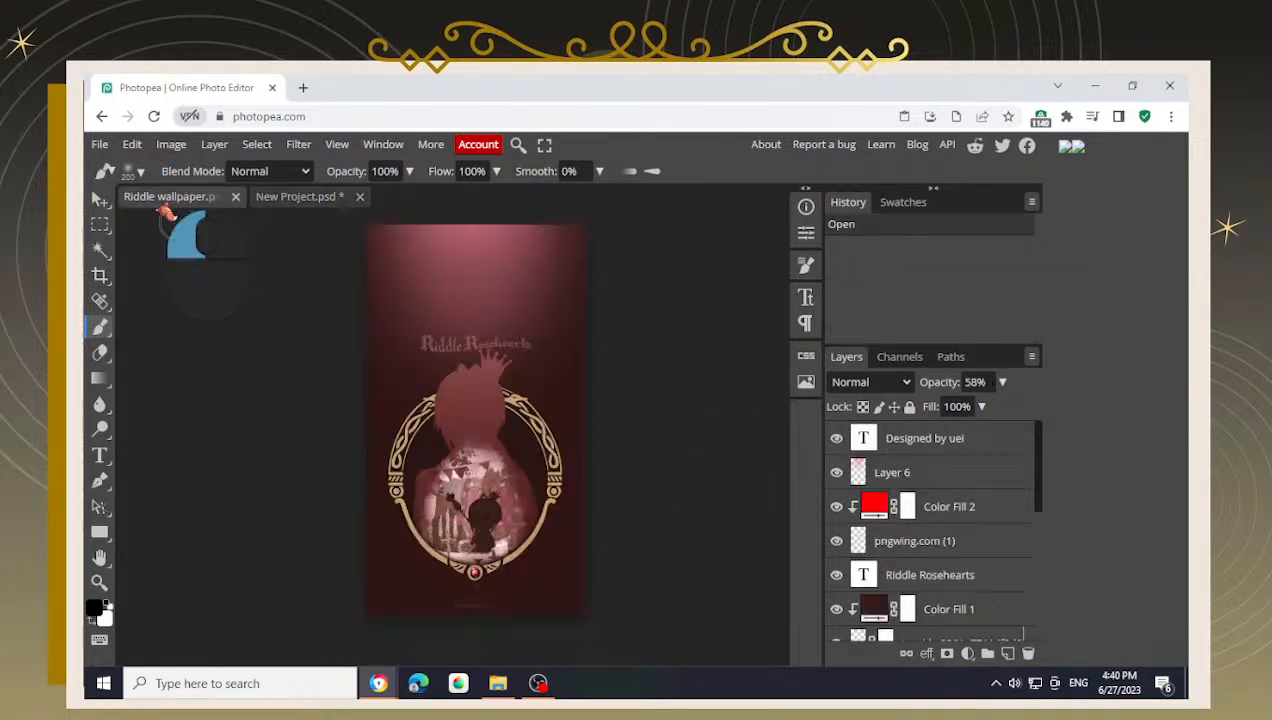
scroll(514, 490, "up", 5)
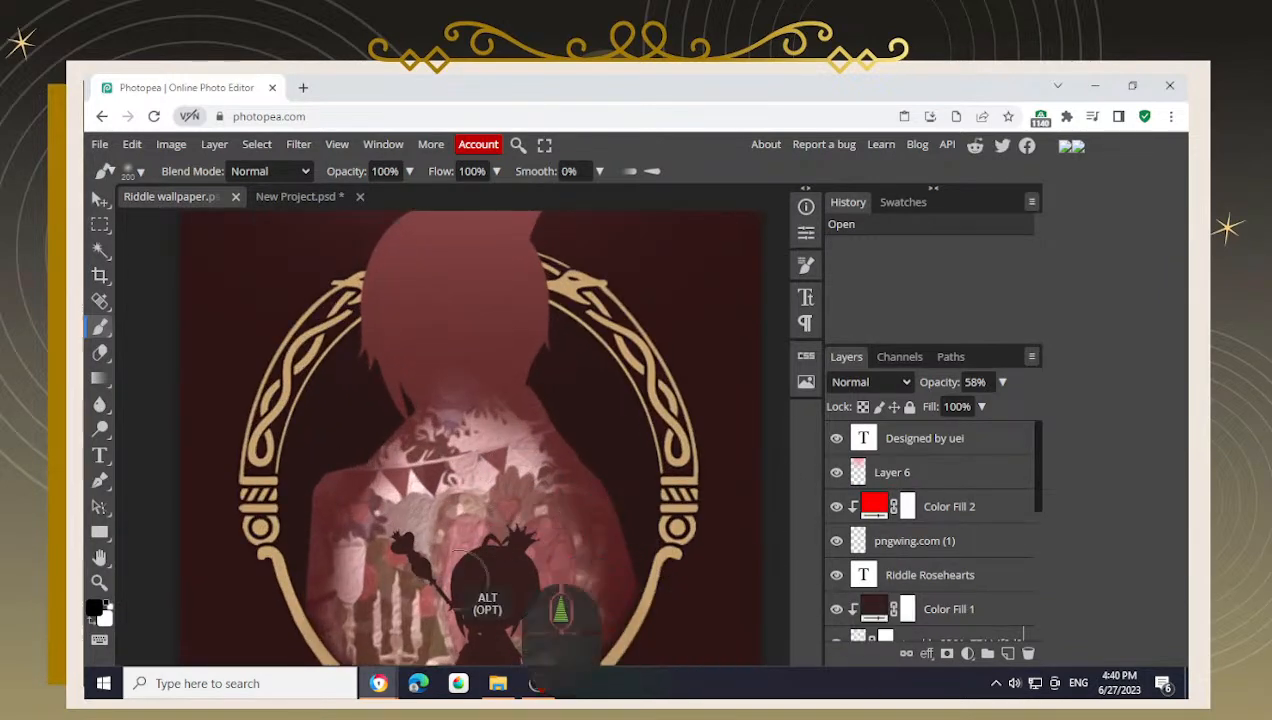
scroll(482, 531, "down", 5)
left_click(303, 196)
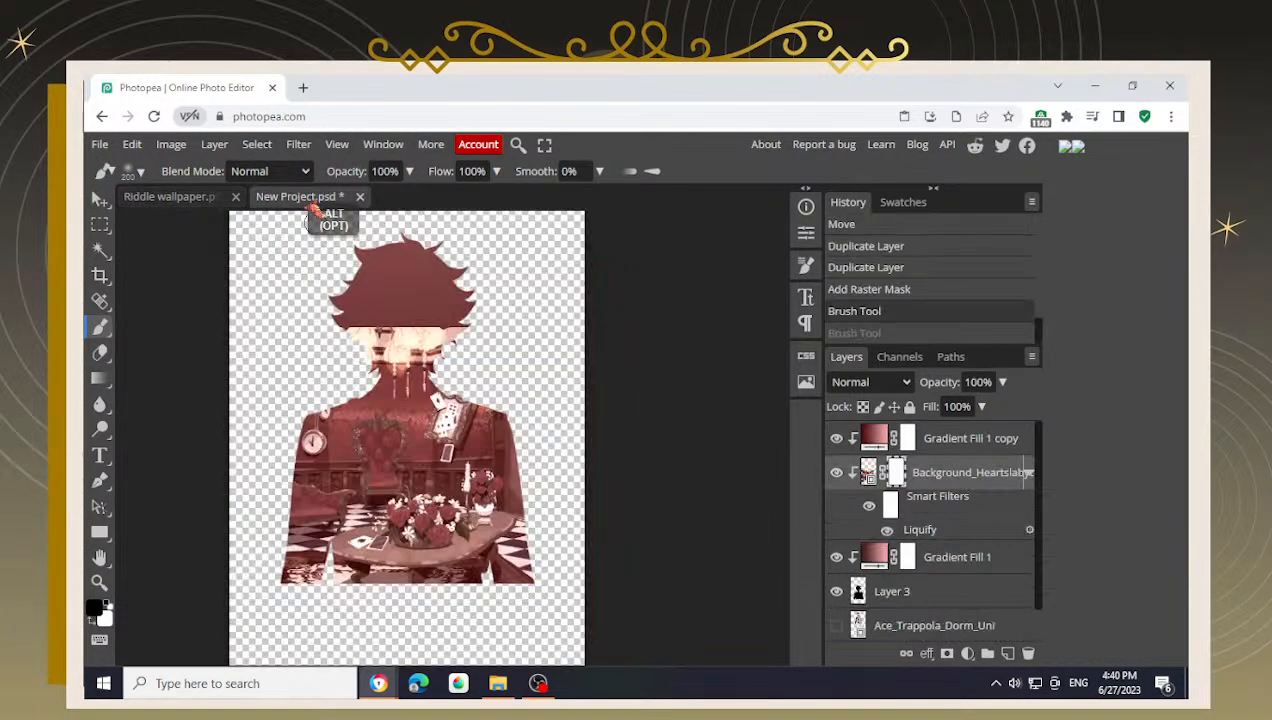
- With a 500 px black brush, mask the lounge image's hard edge at the head and fade it around the neck, shoulders and sleeves
scroll(409, 432, "up", 2)
key("space")
mouse_move(463, 280)
left_mouse_down()
mouse_move(511, 298)
mouse_move(425, 252)
left_mouse_up()
key("]")
key("]")
key("]")
mouse_move(496, 286)
left_mouse_down()
mouse_move(420, 249)
mouse_move(320, 237)
mouse_move(241, 320)
mouse_move(209, 369)
mouse_move(222, 379)
mouse_move(180, 528)
mouse_move(225, 640)
left_mouse_up()
mouse_move(645, 625)
left_mouse_down()
mouse_move(630, 592)
mouse_move(648, 585)
left_mouse_up()
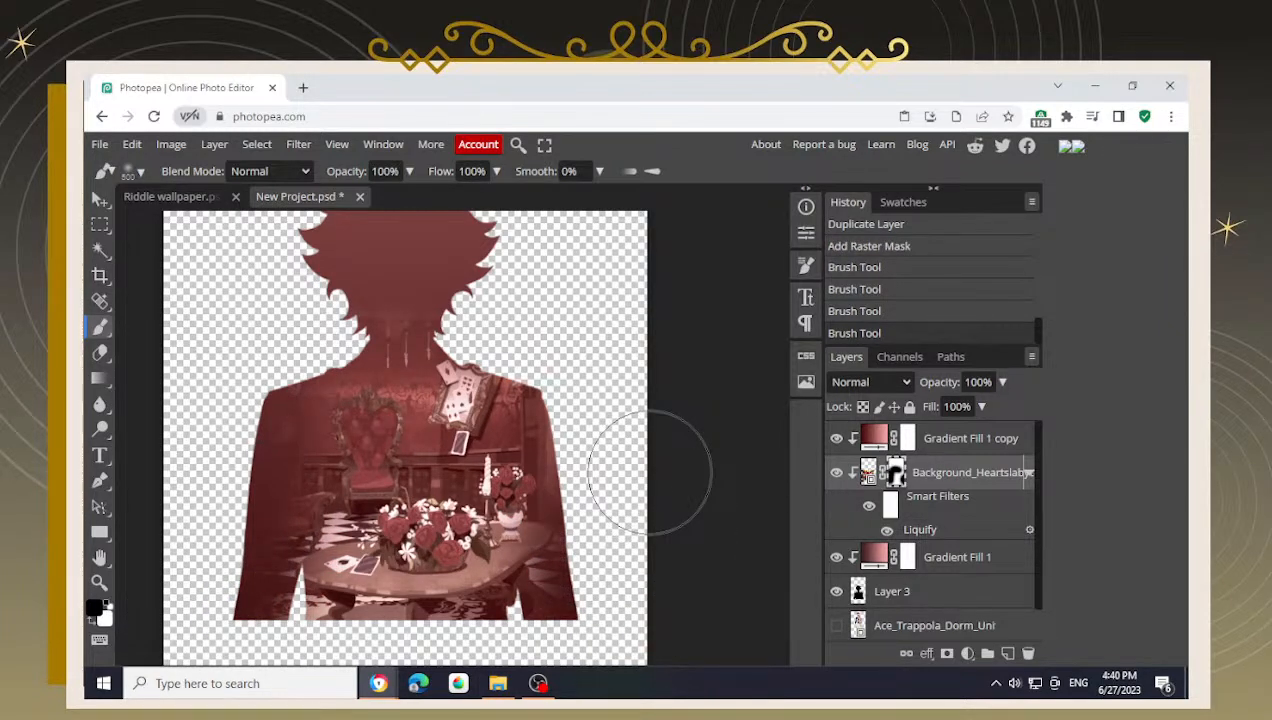
mouse_move(628, 383)
left_mouse_down()
mouse_move(612, 385)
mouse_move(596, 334)
mouse_move(540, 315)
mouse_move(485, 250)
mouse_move(415, 277)
left_mouse_up()
- Reduce the brush to 200 px and soften the lounge mask around the playing cards at the right shoulder
scroll(460, 405, "up", 2)
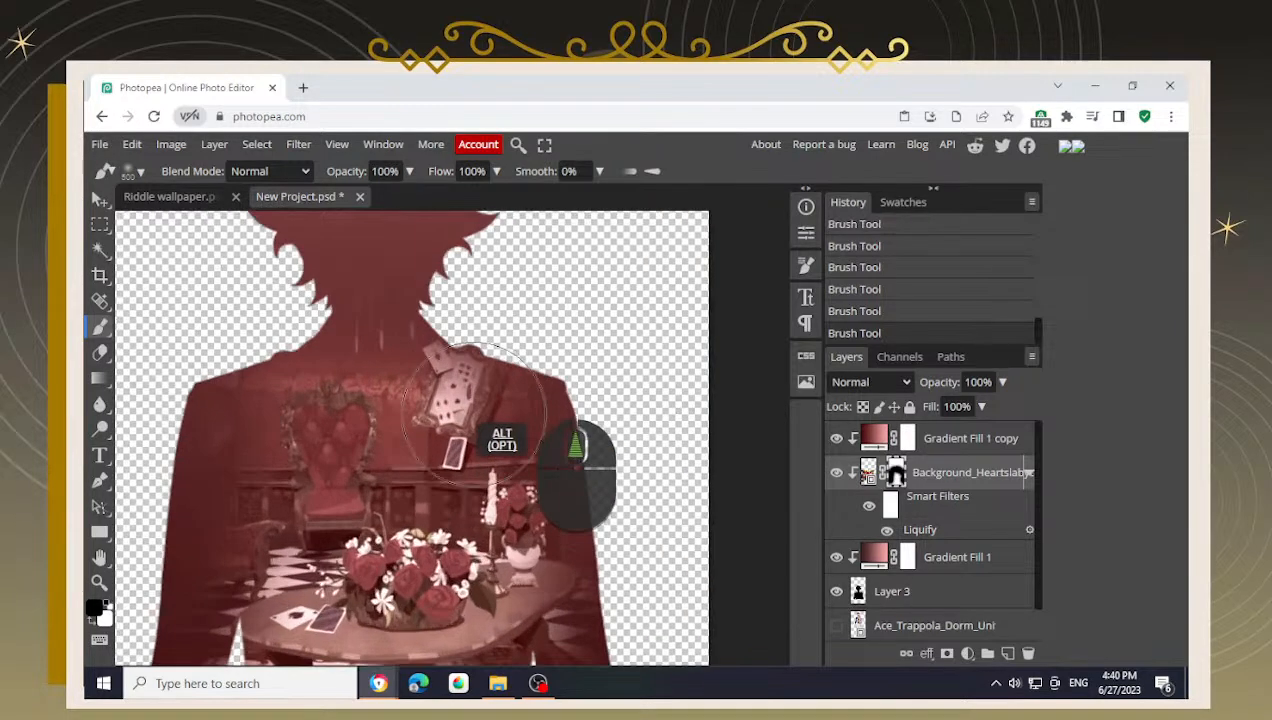
key("[")
key("[")
key("[")
key("[")
mouse_move(565, 360)
left_mouse_down()
mouse_move(590, 318)
mouse_move(465, 345)
mouse_move(470, 455)
left_mouse_up()
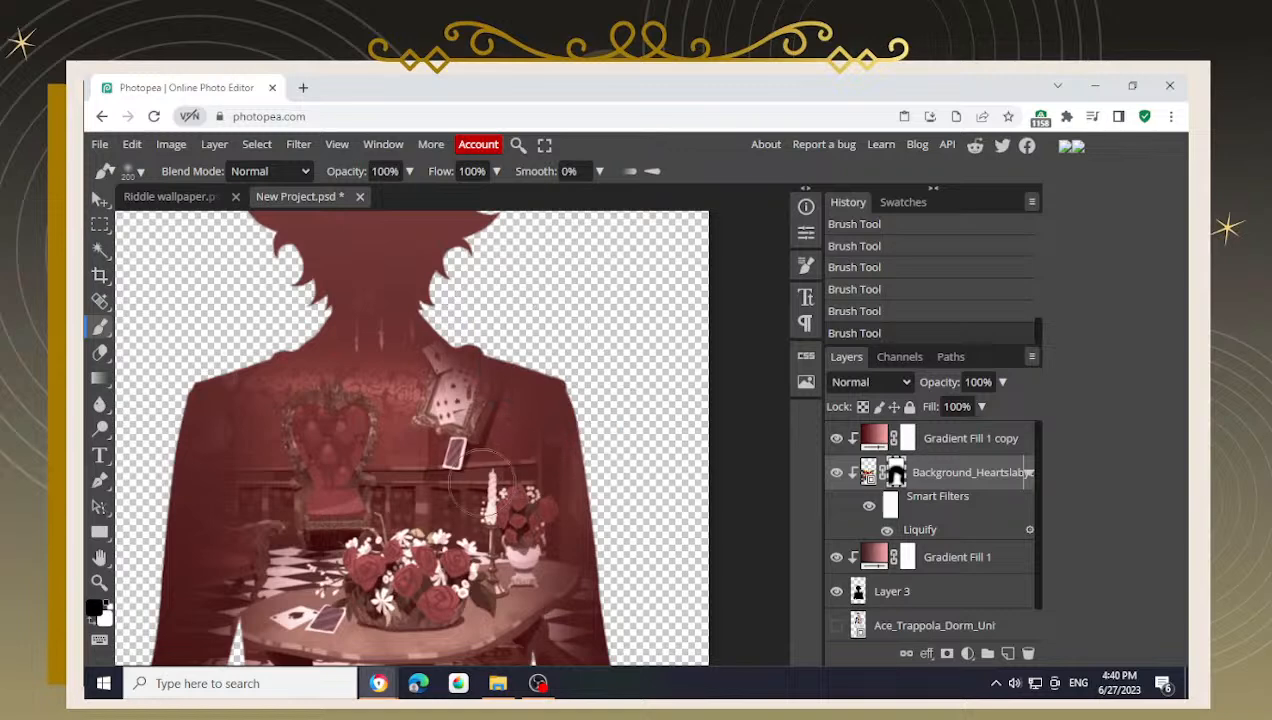
- Enlarge the brush to 500 px and fade the lounge with black along the right sleeve and the jacket's bottom edge
key("x")
key("]")
key("]")
key("]")
key("]")
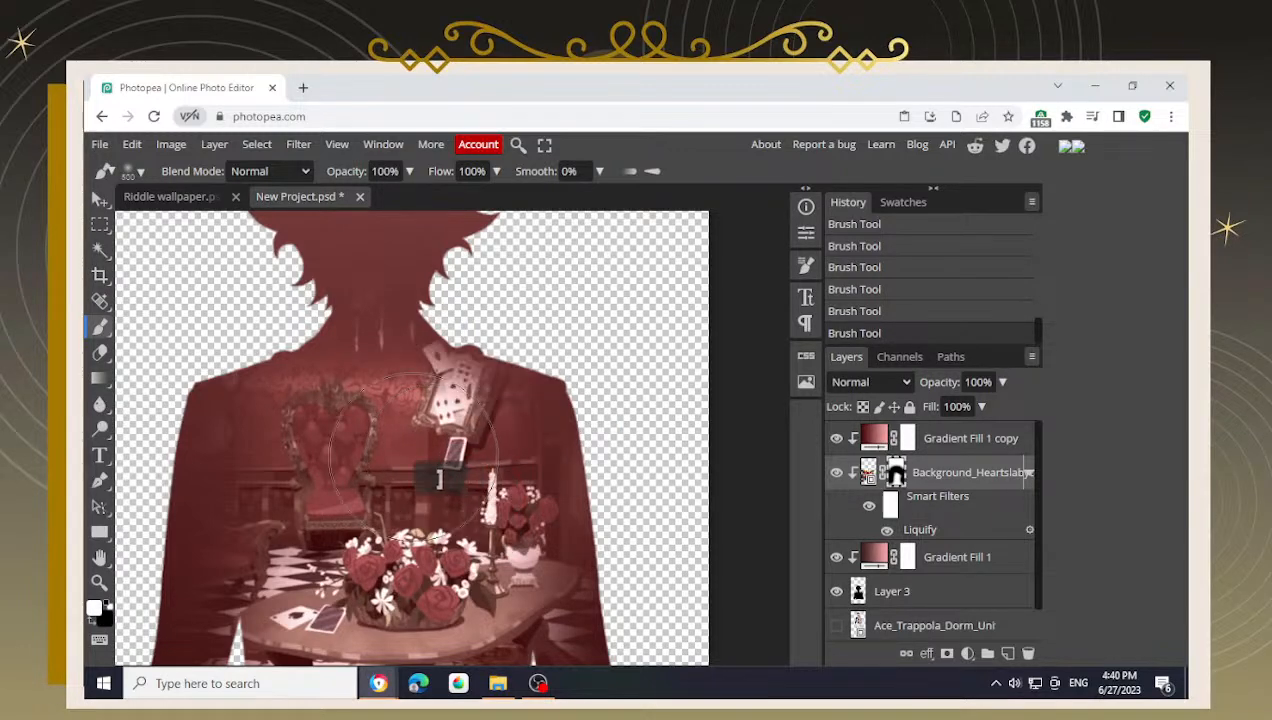
key("x")
mouse_move(605, 355)
left_mouse_down()
mouse_move(600, 314)
mouse_move(625, 322)
mouse_move(569, 268)
mouse_move(625, 350)
left_mouse_up()
left_click_drag(667, 468, 640, 368)
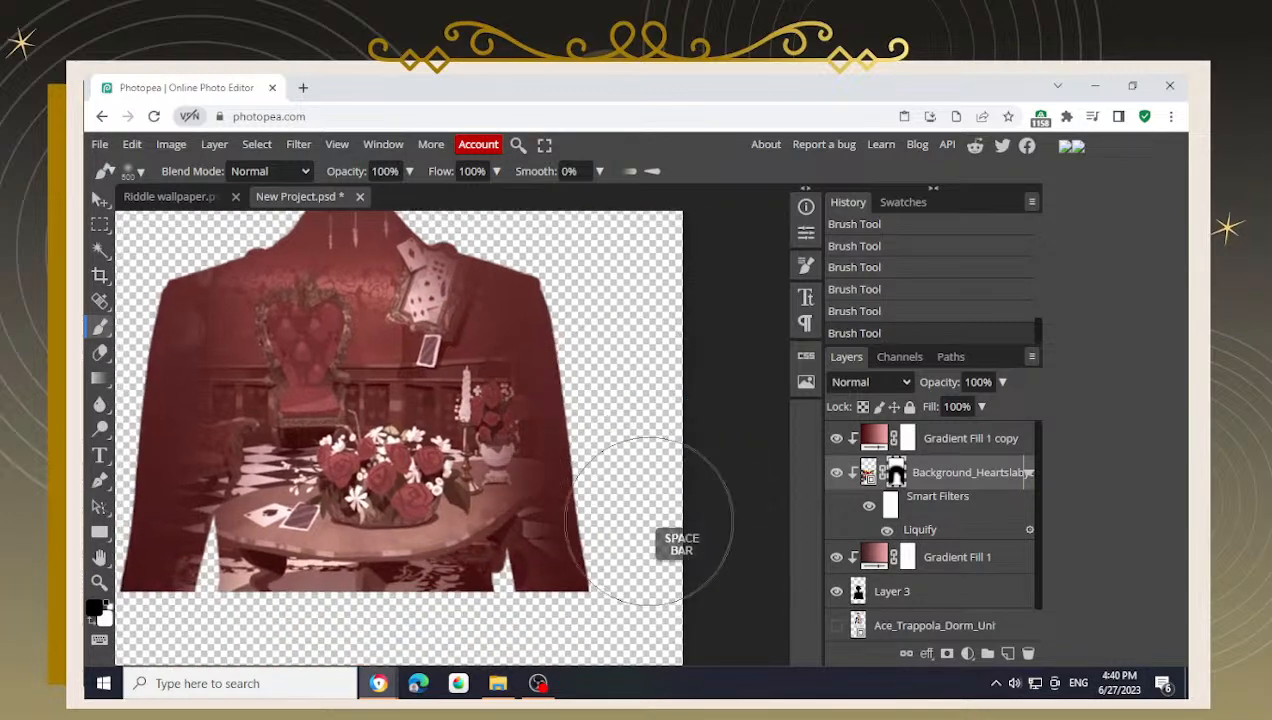
scroll(420, 640, "down", 1)
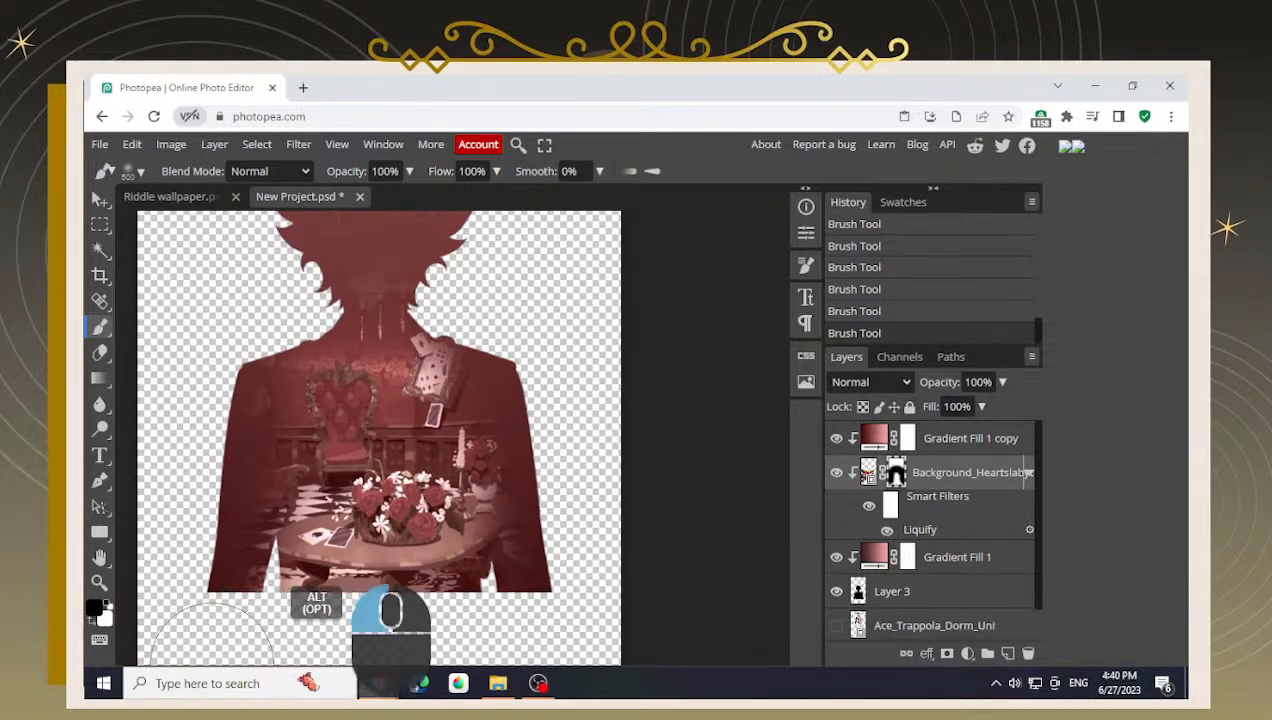
left_click_drag(340, 650, 332, 621)
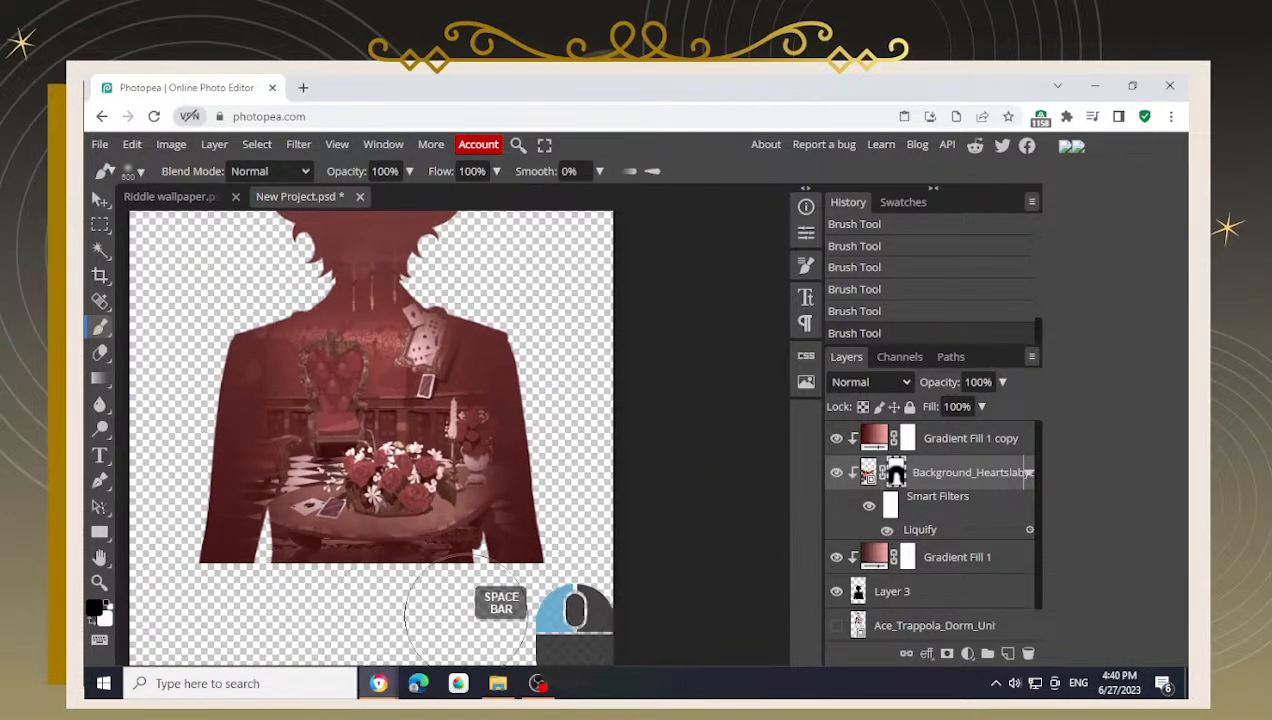
- Reduce the brush to 100 px and mask the remaining lounge detail around the left shoulder
key("bracketleft")
key("bracketleft")
key("bracketleft")
key("bracketleft")
key("bracketleft")
key("bracketleft")
key("bracketleft")
key("bracketleft")
key("bracketleft")
key("bracketleft")
left_click_drag(292, 292, 230, 336)
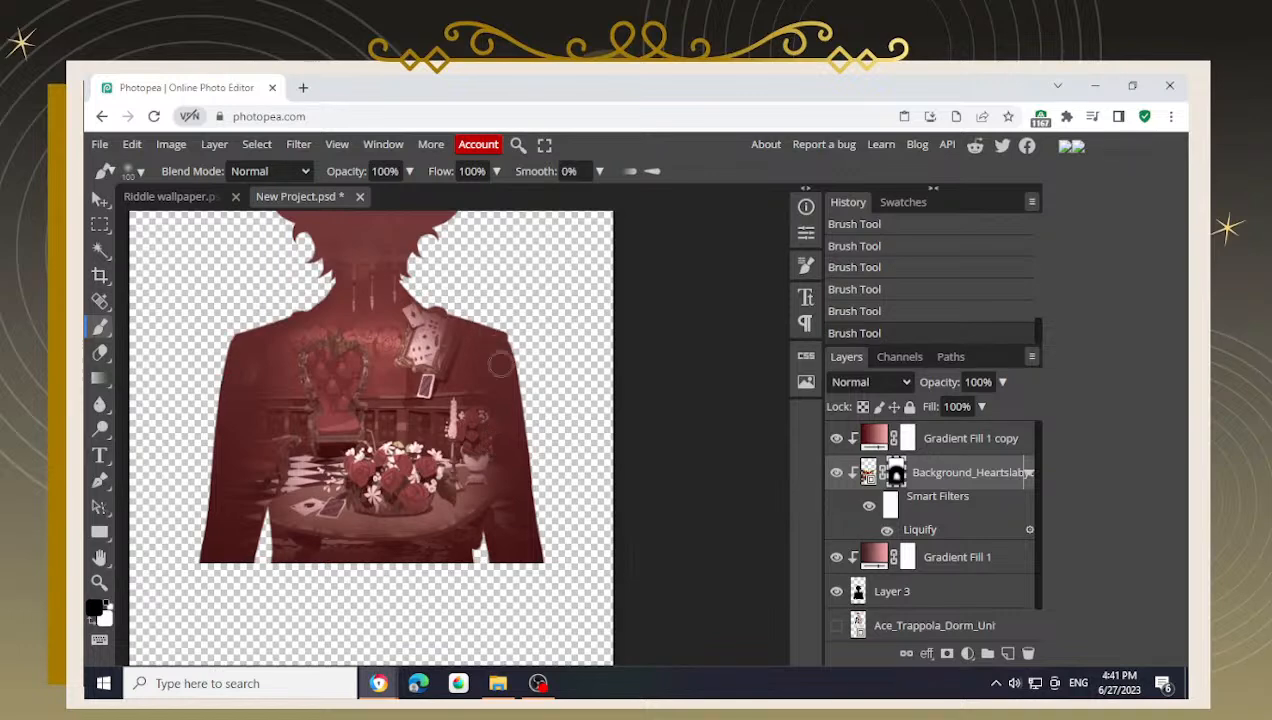
left_click_drag(483, 325, 479, 353)
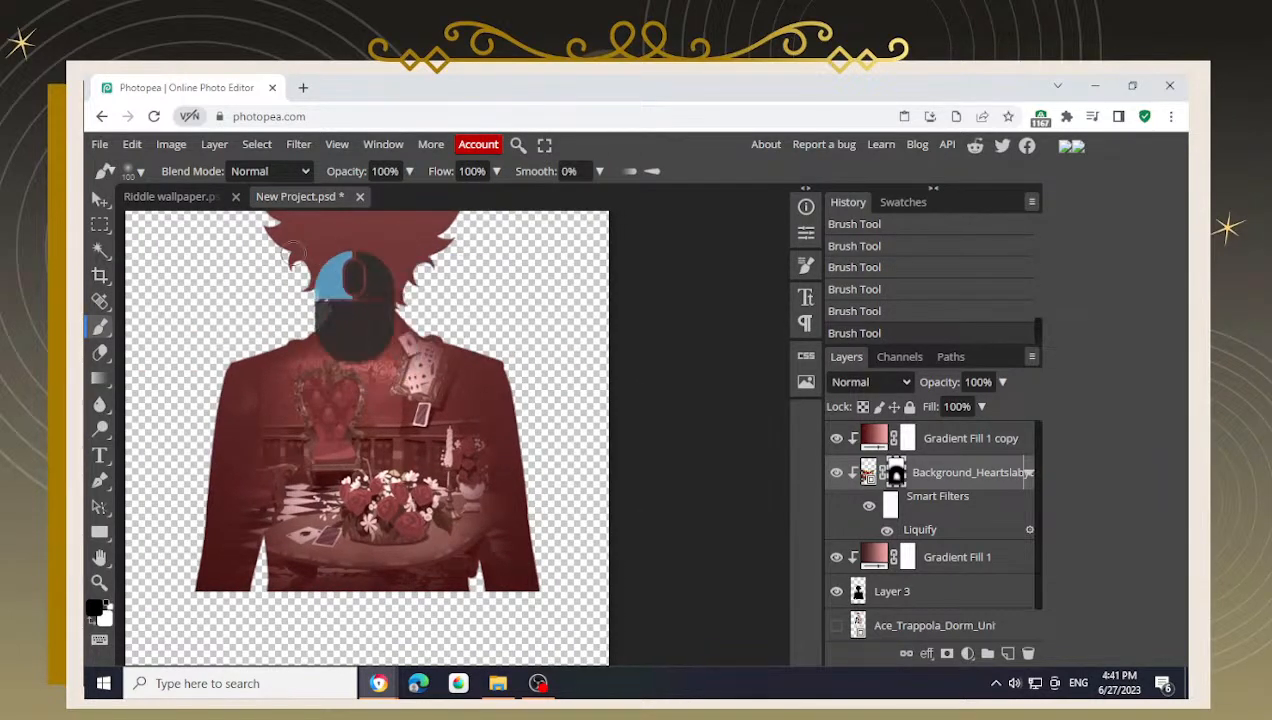
- Touch up the lounge mask at the neck, the left sleeve and the right shoulder
left_click_drag(457, 281, 475, 351)
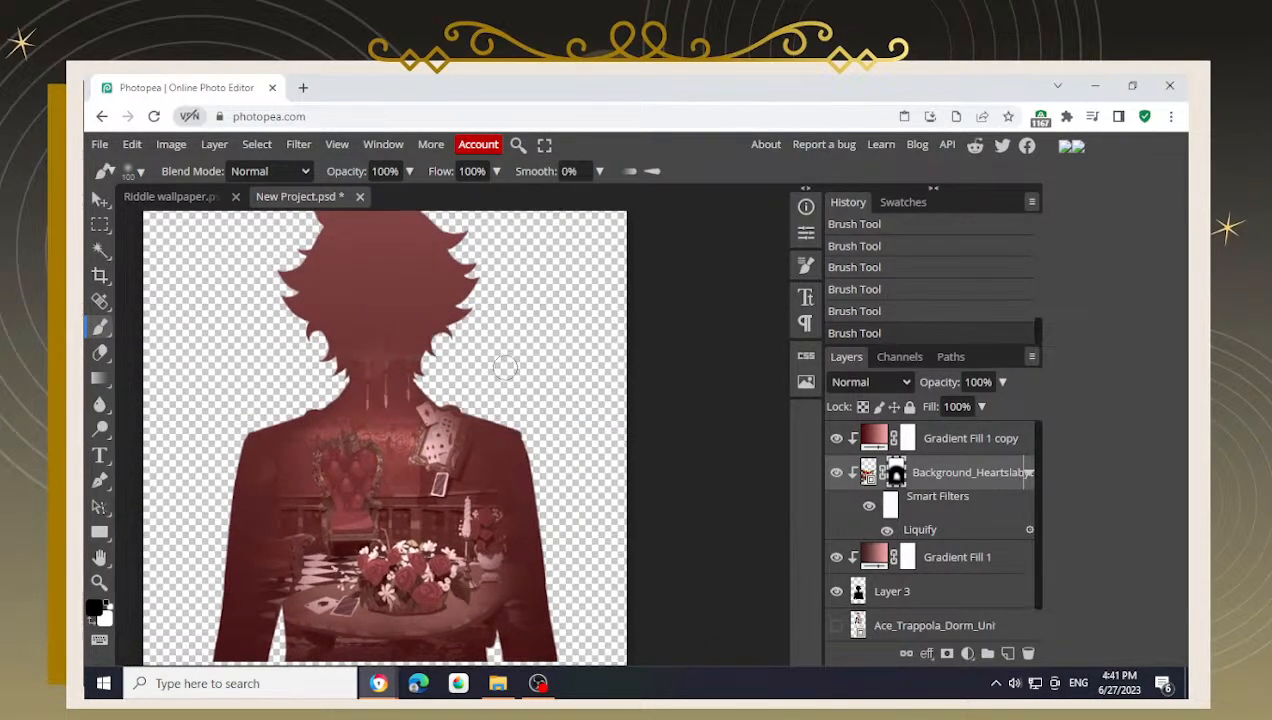
left_click_drag(409, 316, 364, 312)
left_click_drag(482, 348, 466, 306)
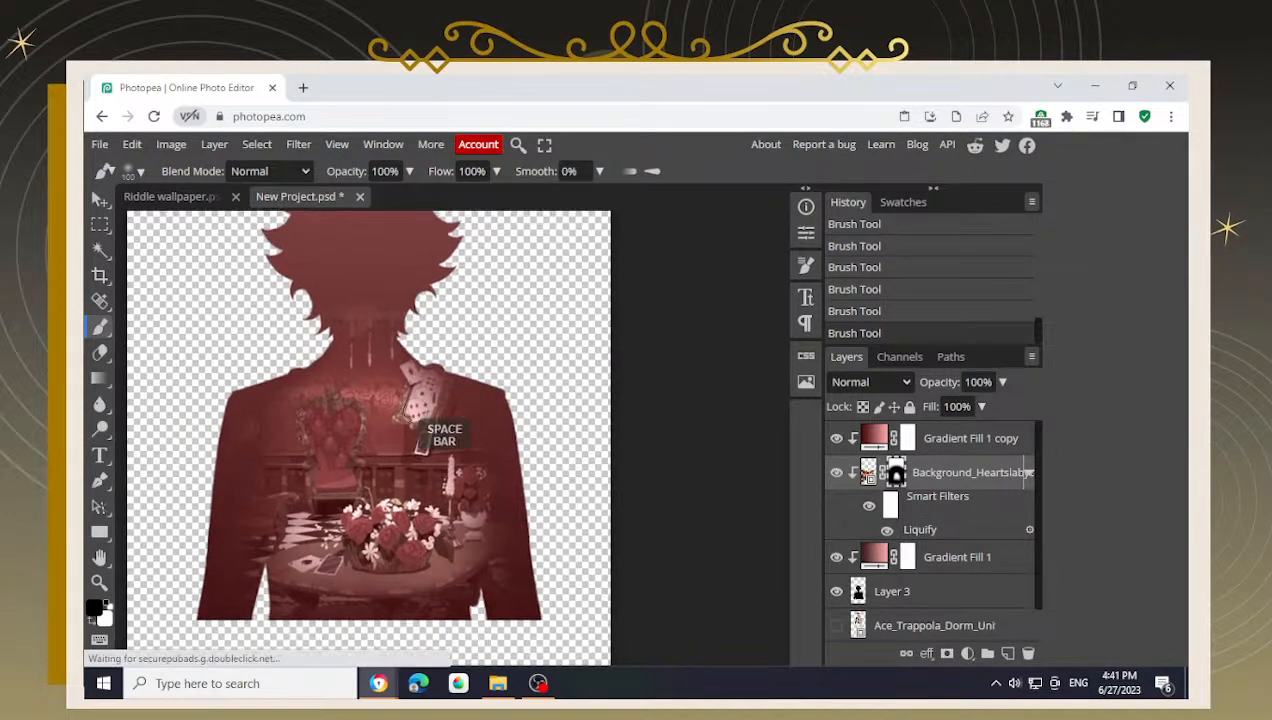
scroll(500, 465, "down", 2)
left_click_drag(287, 365, 242, 440)
left_click_drag(499, 387, 495, 397)
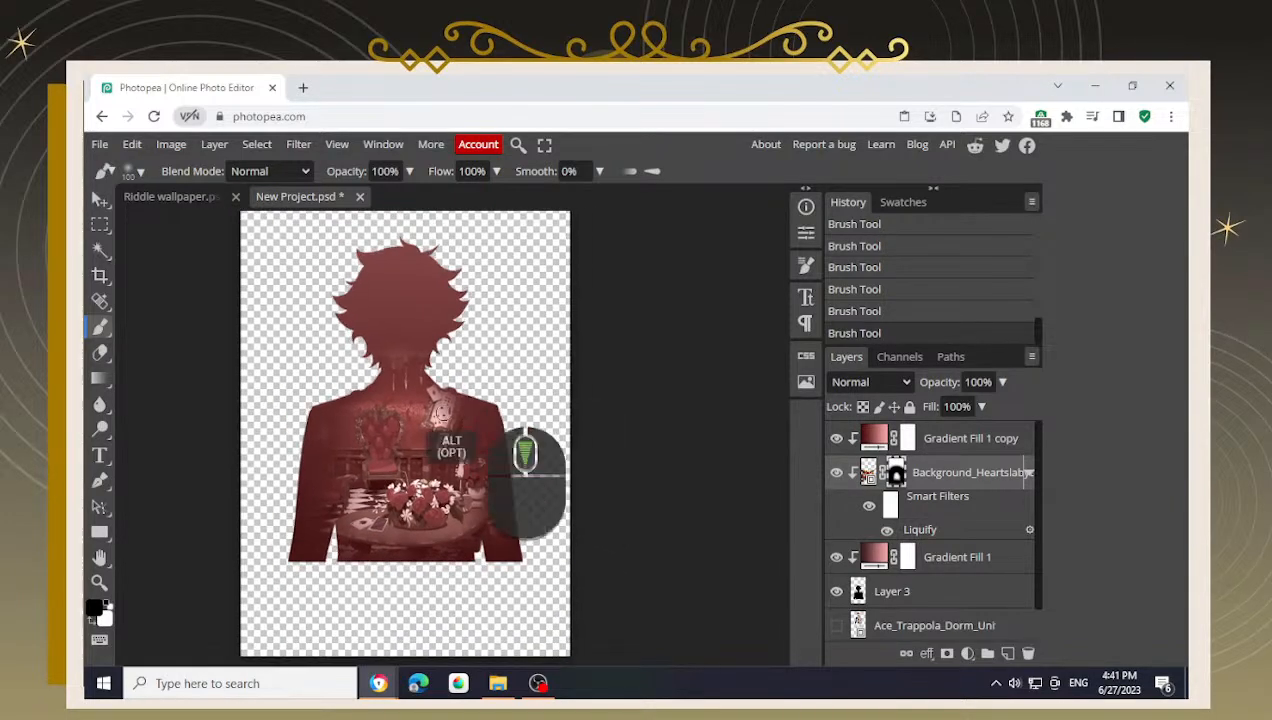
scroll(405, 500, "up", 1)
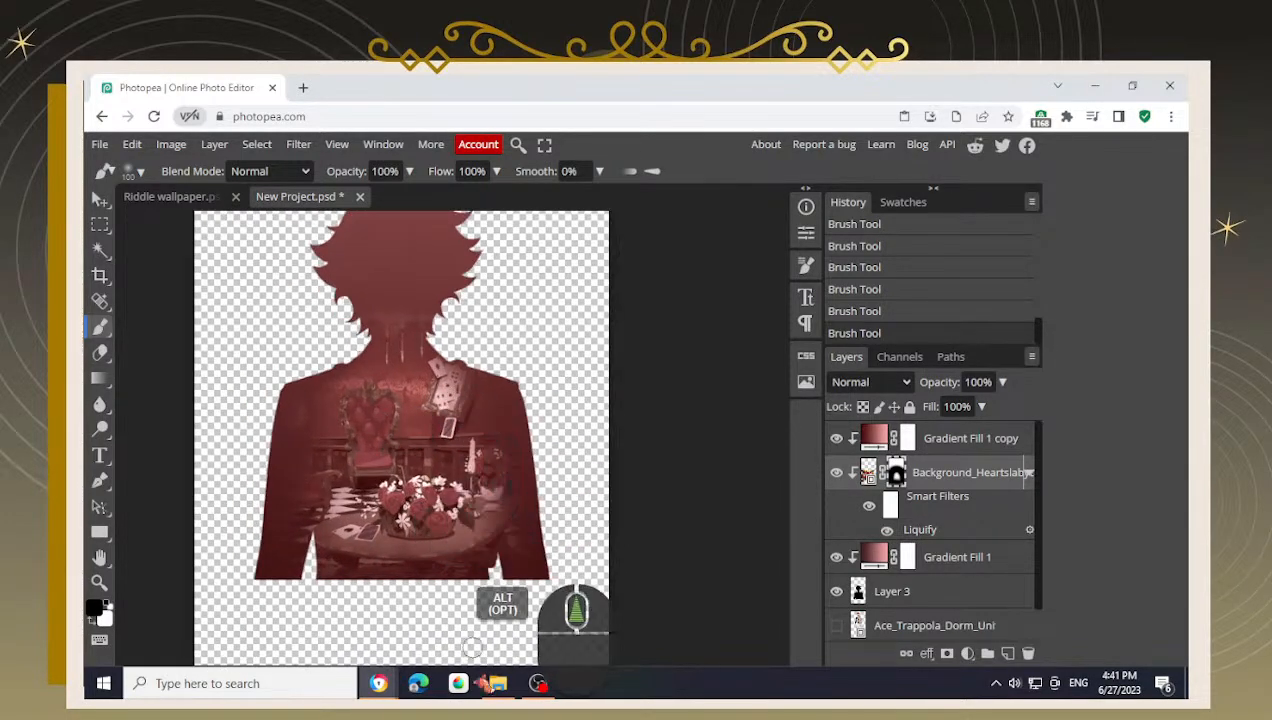
- Place the tumblr GIF of chibi Ace from the Ace folder above the Gradient Fill 1 copy layer
left_click(497, 683)
scroll(760, 430, "down", 1)
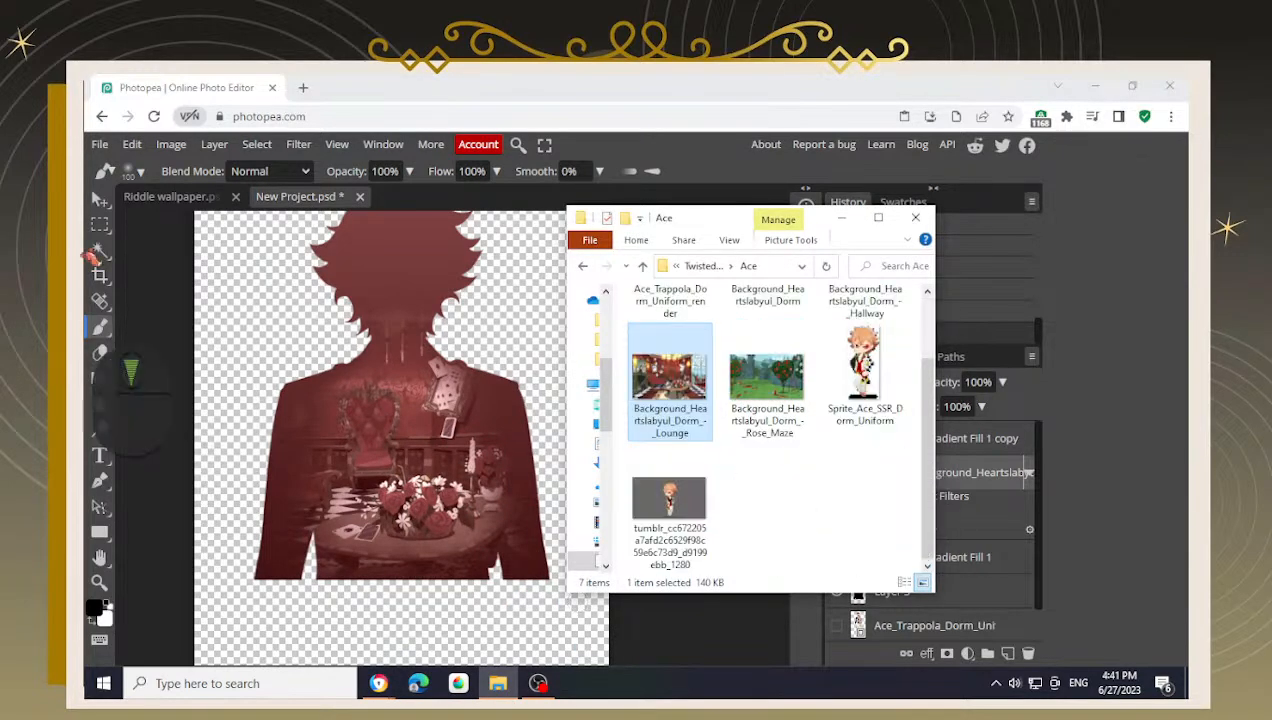
left_click(669, 497)
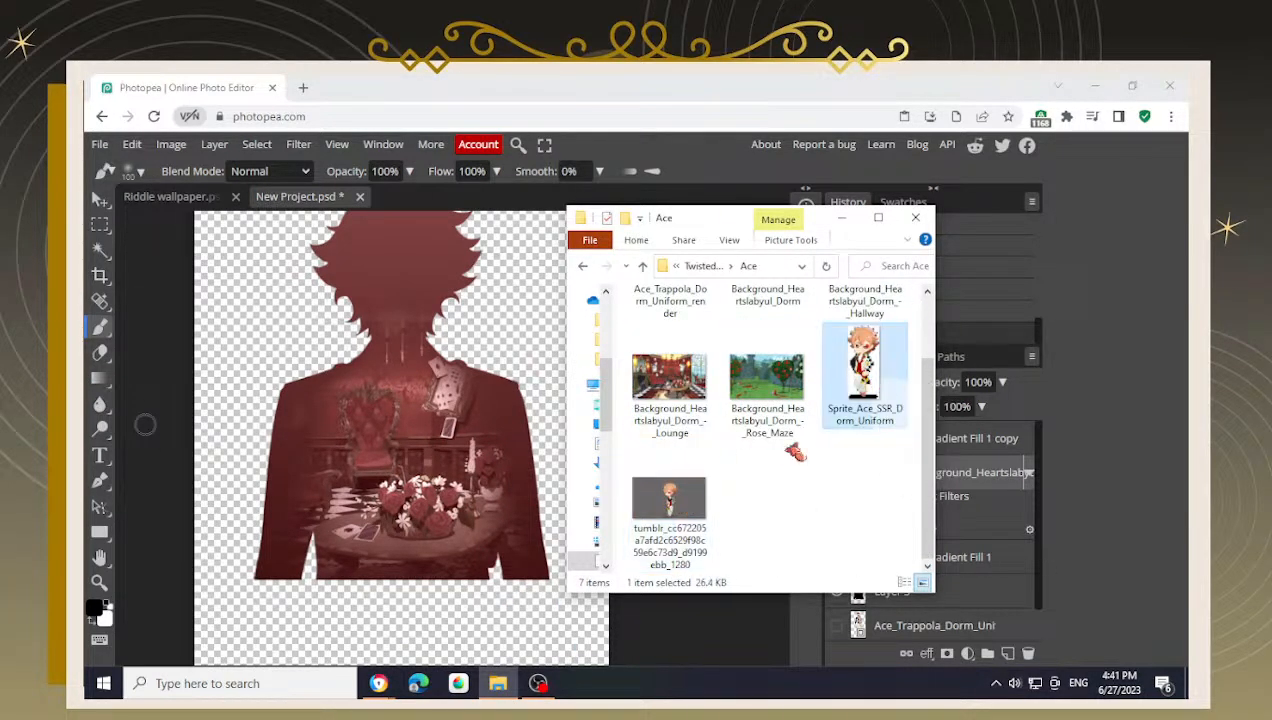
left_click(882, 384)
left_click(655, 502)
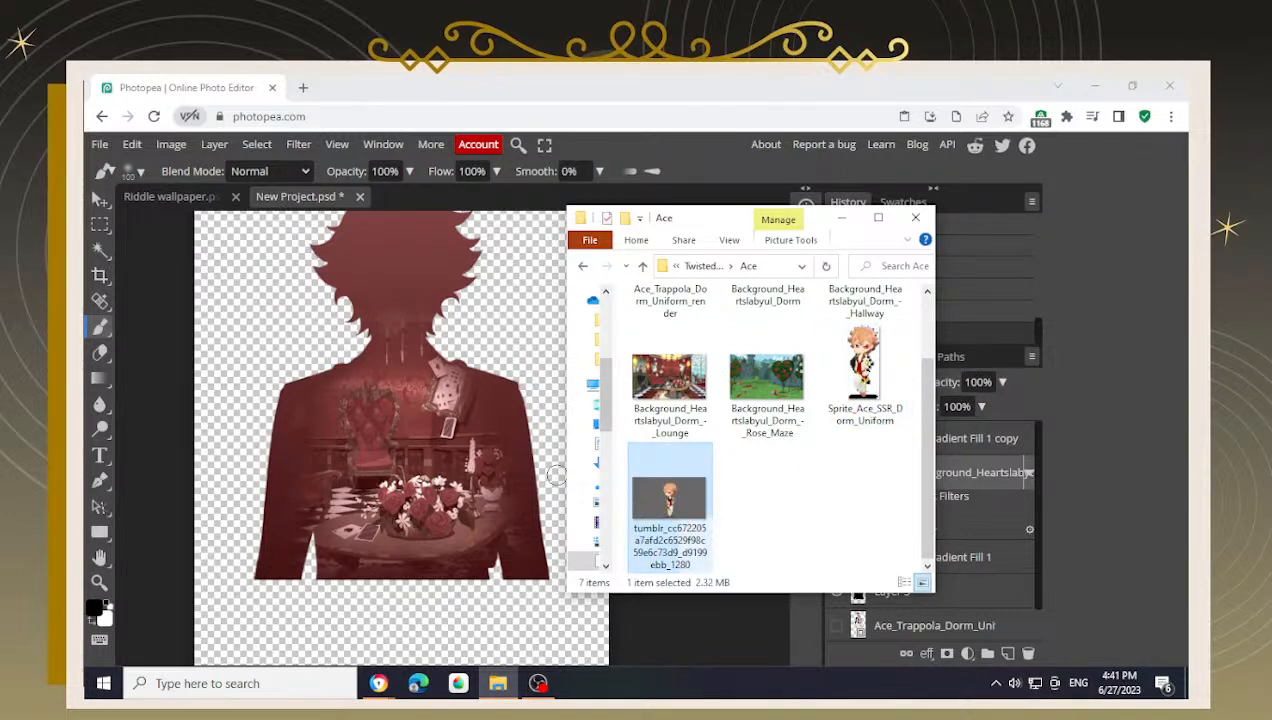
left_click(100, 198)
left_click(977, 437)
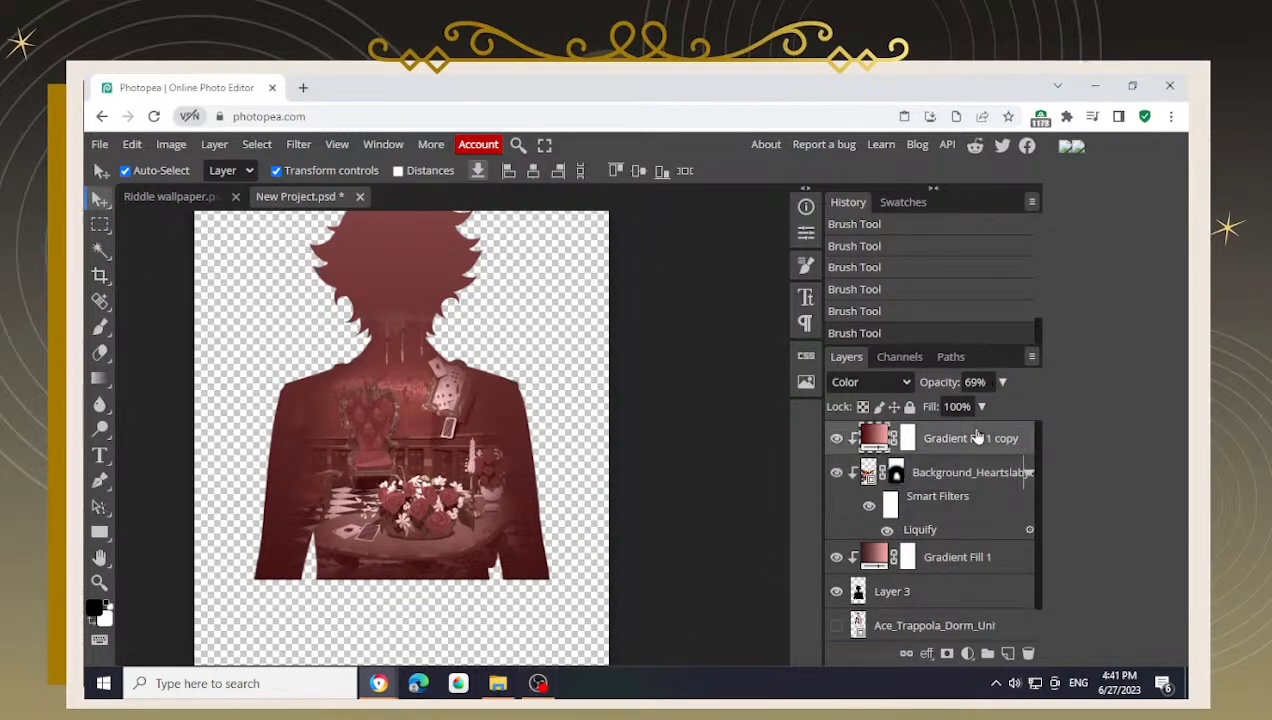
left_click(498, 684)
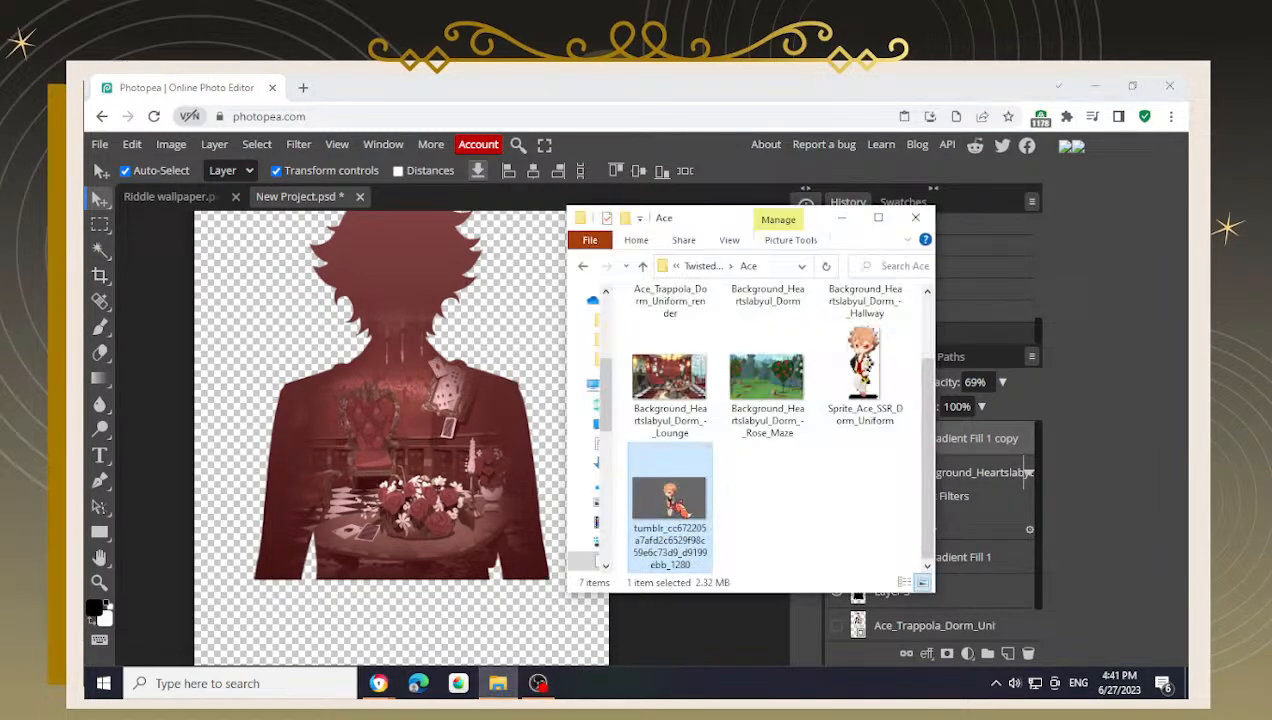
left_click_drag(650, 505, 478, 462)
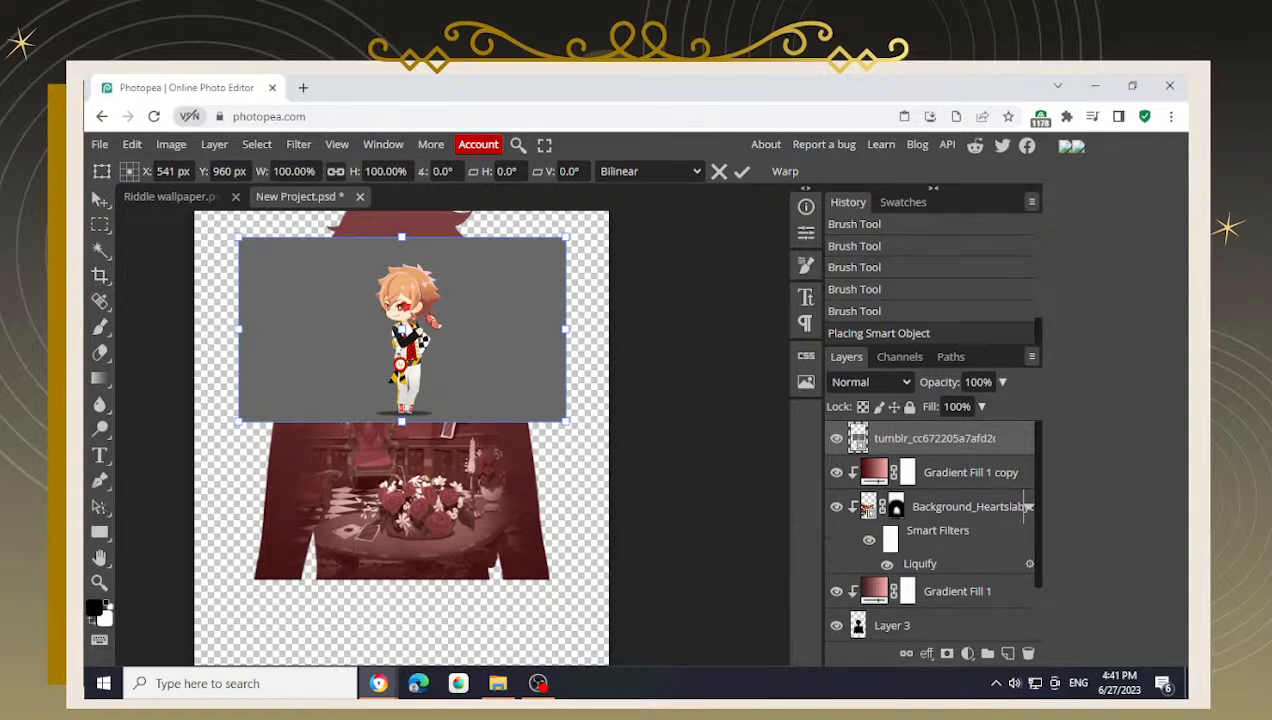
scroll(420, 316, "up", 3)
- Place Sprite_Ace_SSR_Dorm_Uniform from the Ace folder over the silhouette and delete the tumblr GIF layer
left_click(498, 684)
left_click_drag(865, 375, 554, 473)
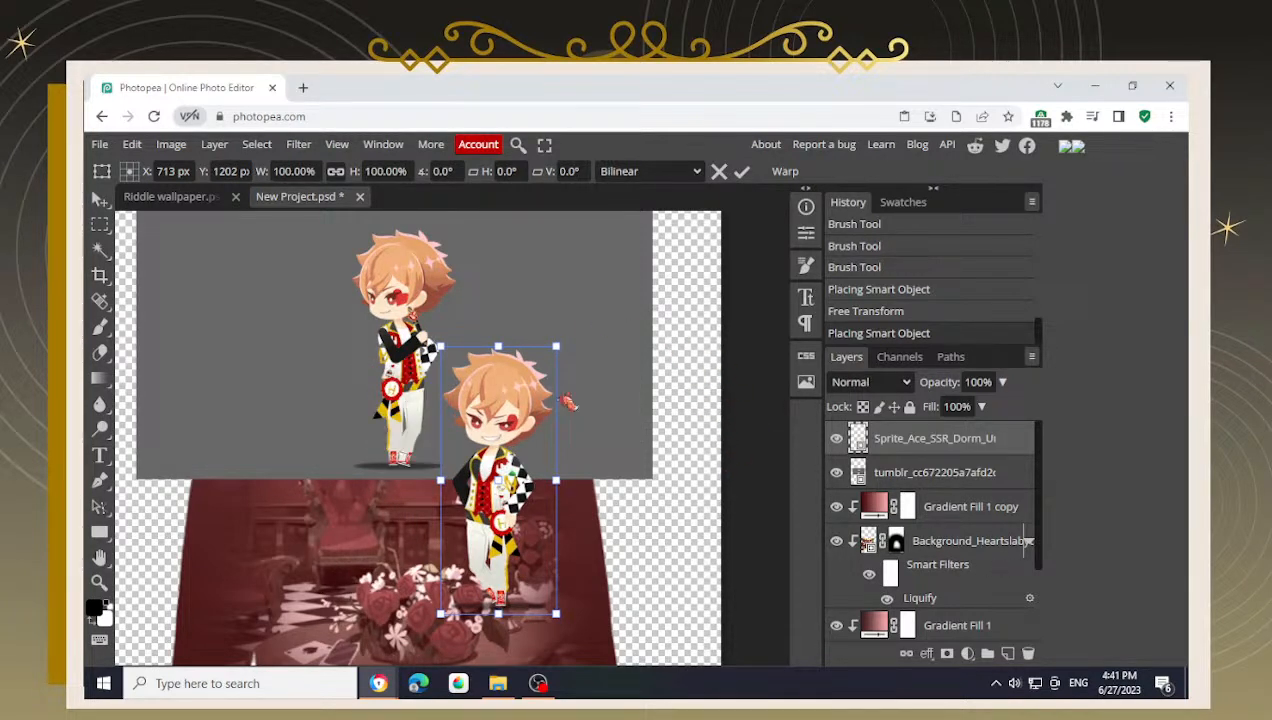
left_click(912, 476)
key("Delete")
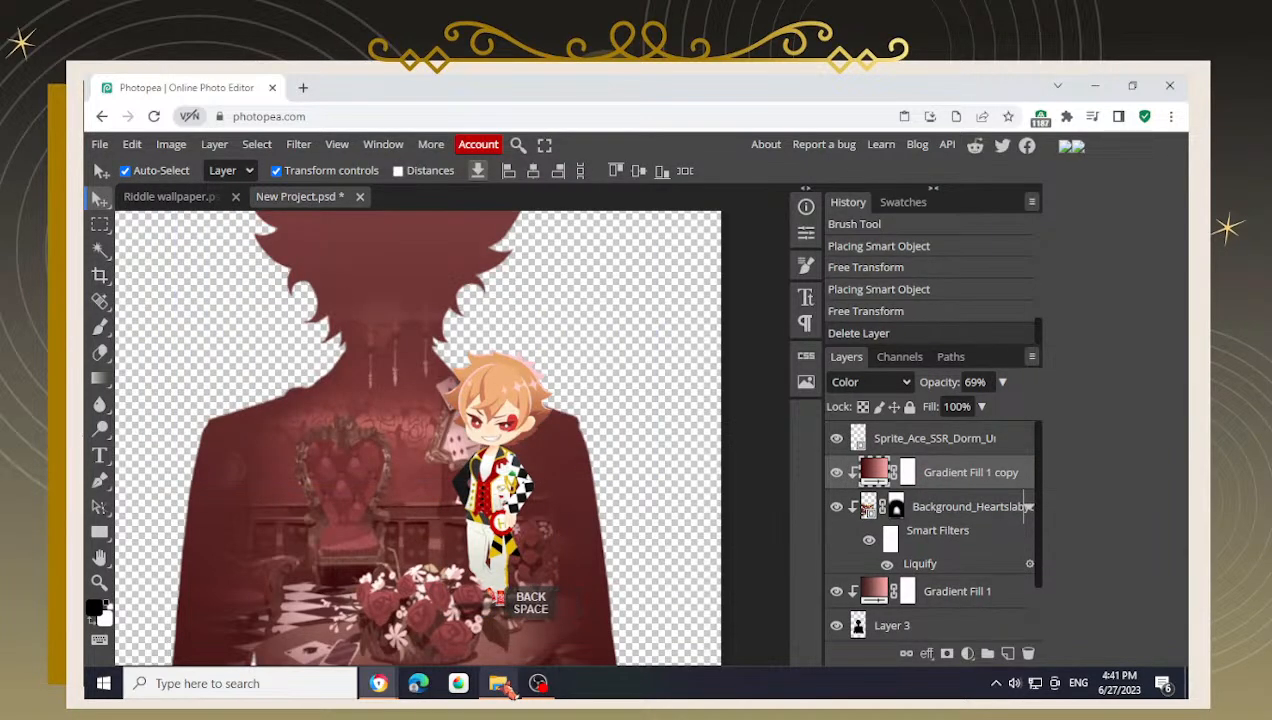
- Capture a screenshot of the tumblr GIF in the Ace folder with chibi Ace's arms raised, and paste it over the silhouette in Photopea
left_click(497, 683)
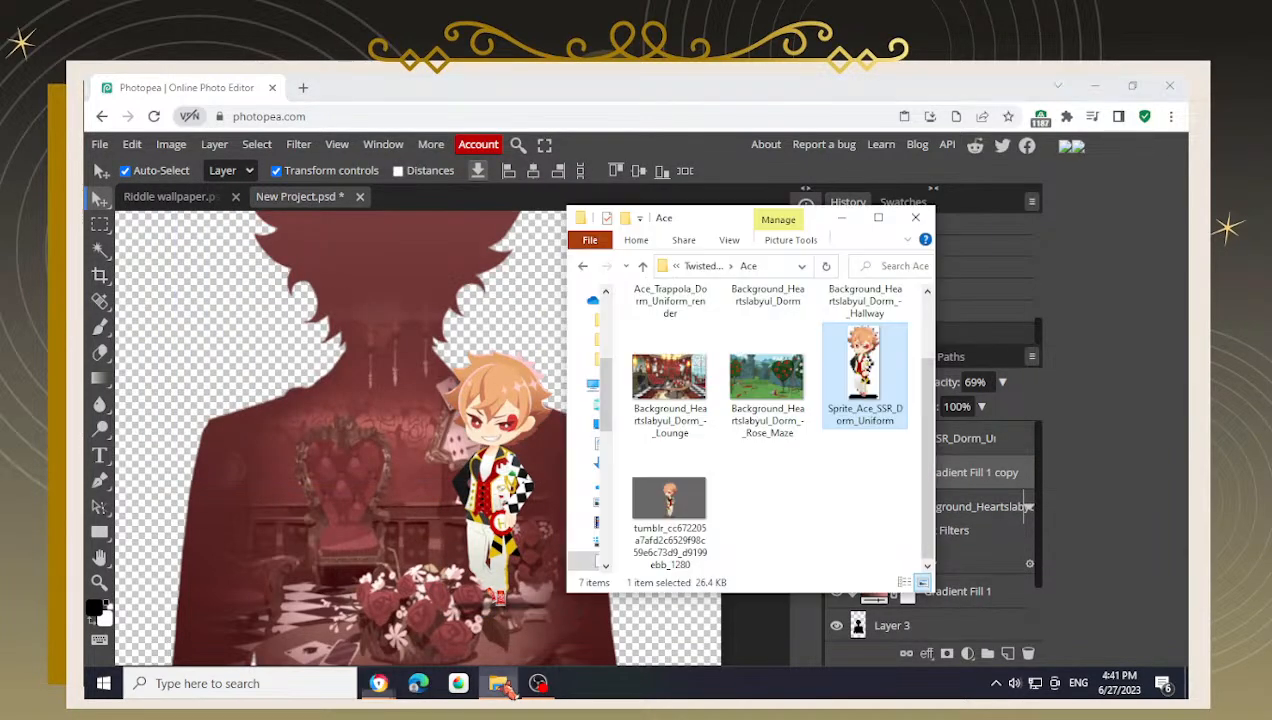
double_click(686, 540)
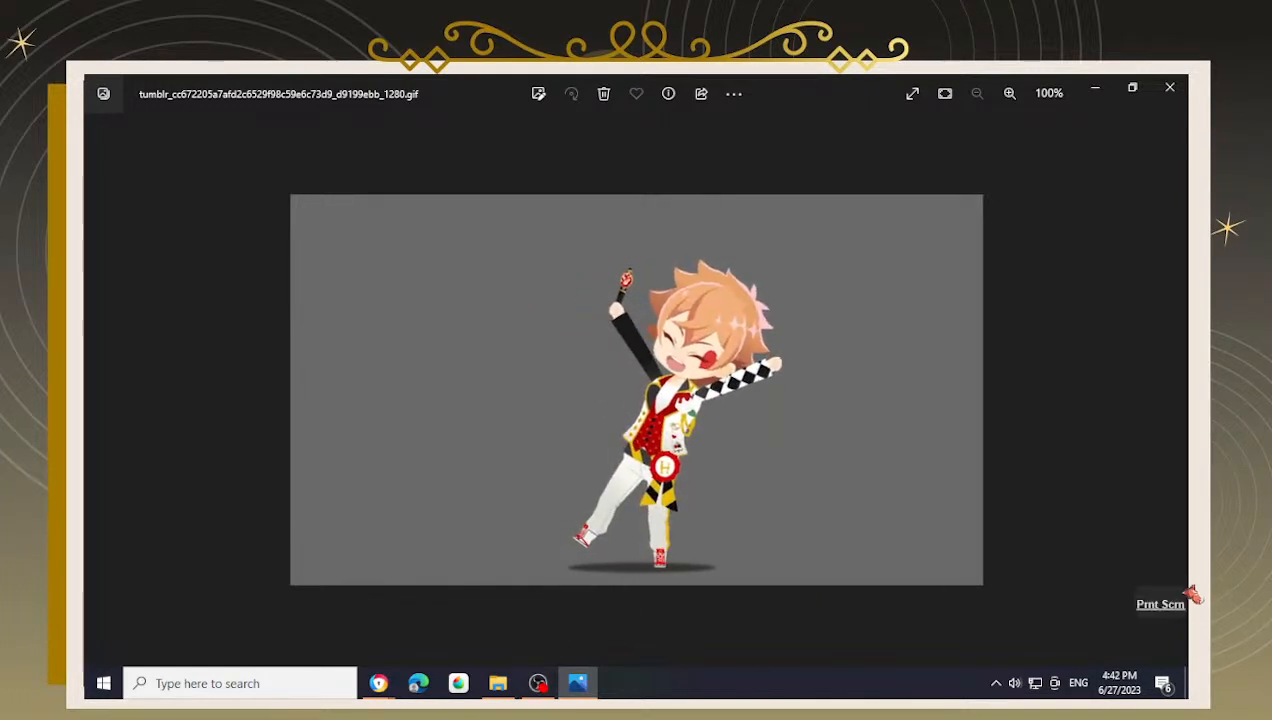
mouse_move(543, 690)
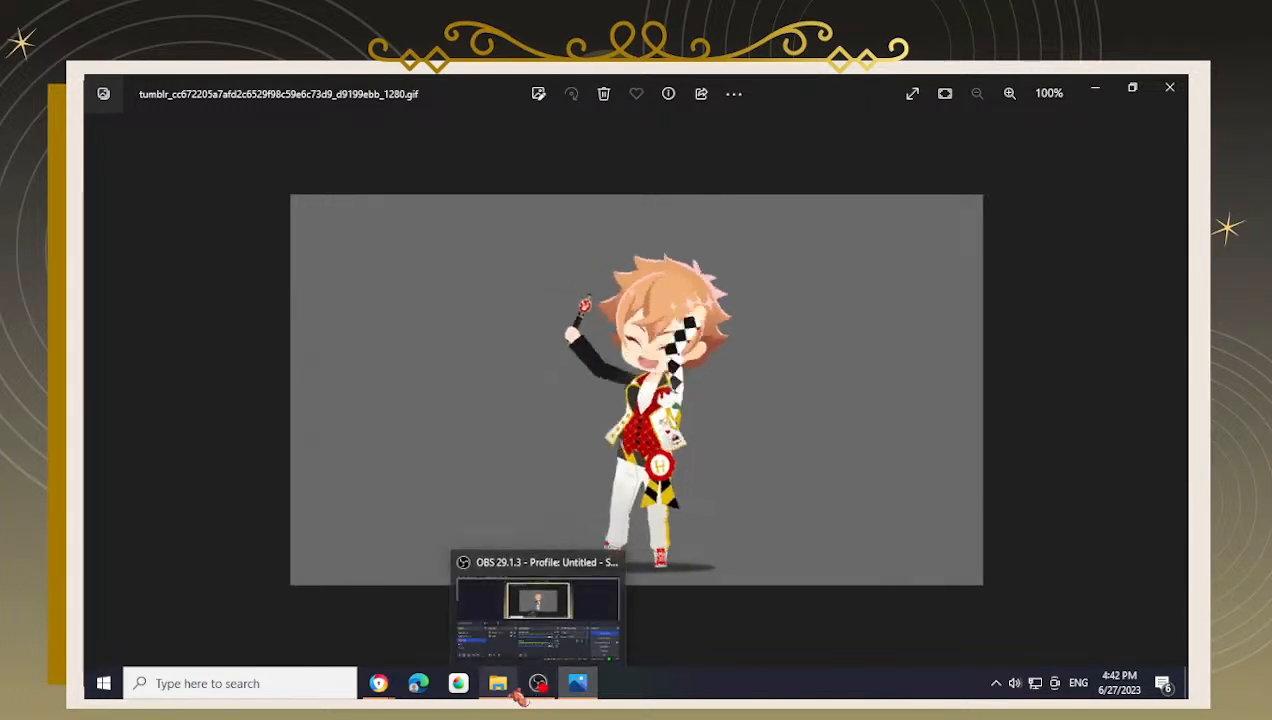
mouse_move(383, 688)
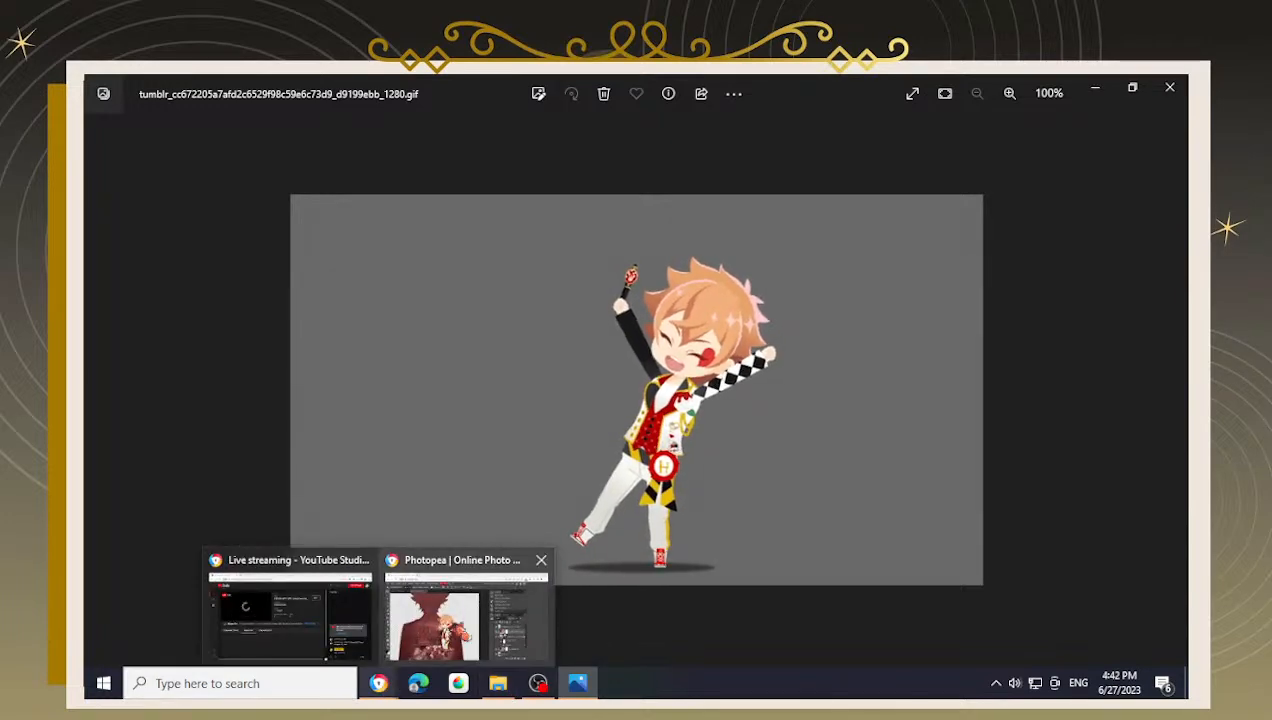
left_click(463, 608)
key("ctrl+v")
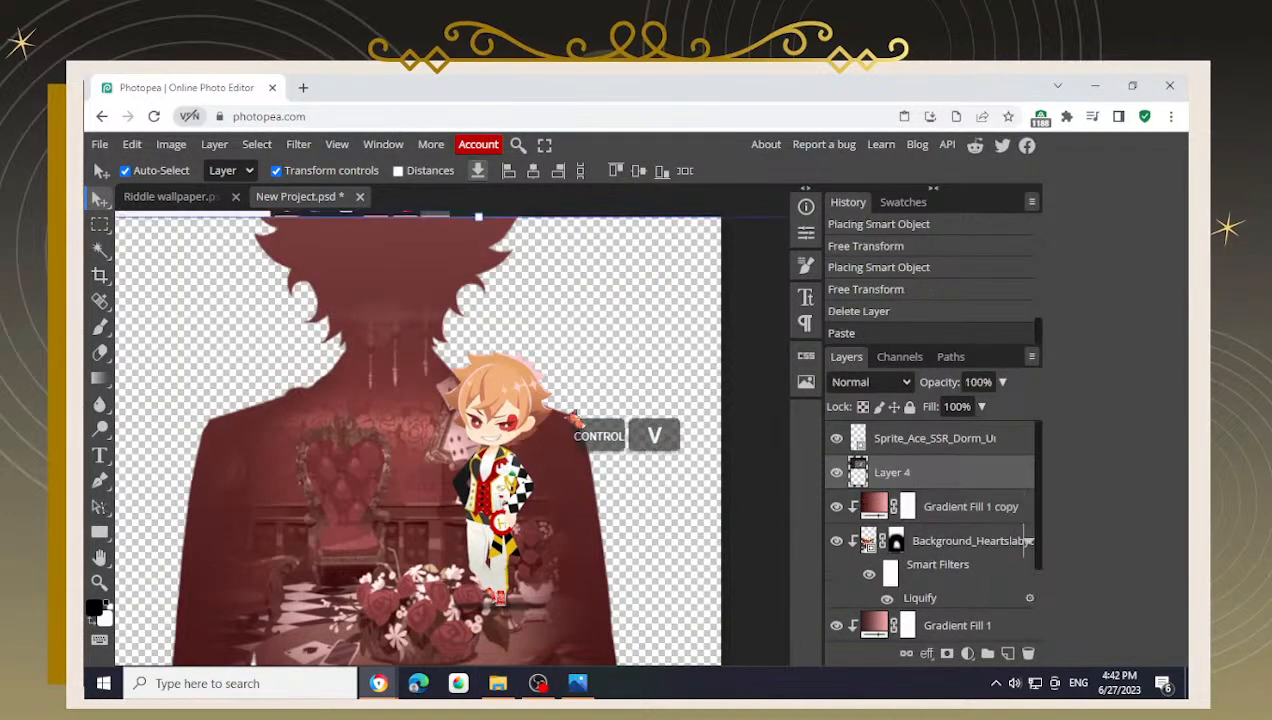
scroll(525, 426, "down", 2)
left_click_drag(517, 256, 413, 396)
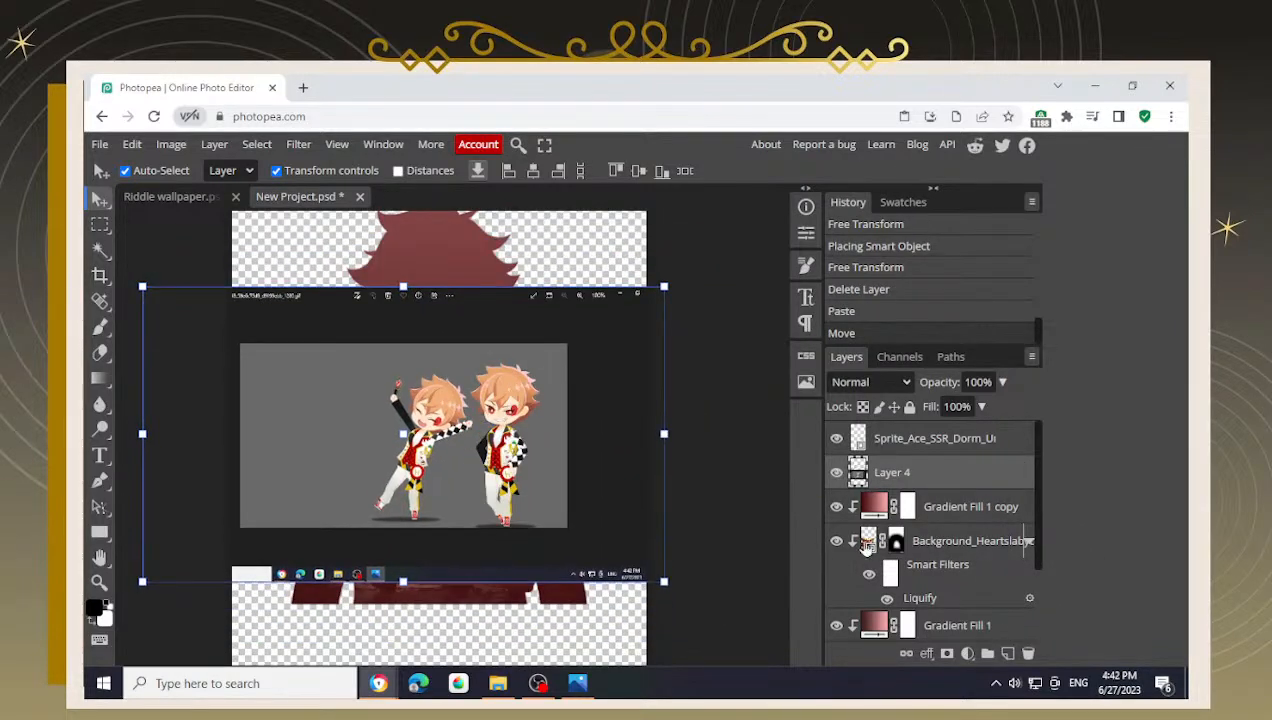
- Hide the Sprite_Ace layer, cut the chibi from the screenshot with a rectangular selection onto its own layer, and delete the leftover screenshot layer
left_click(836, 438)
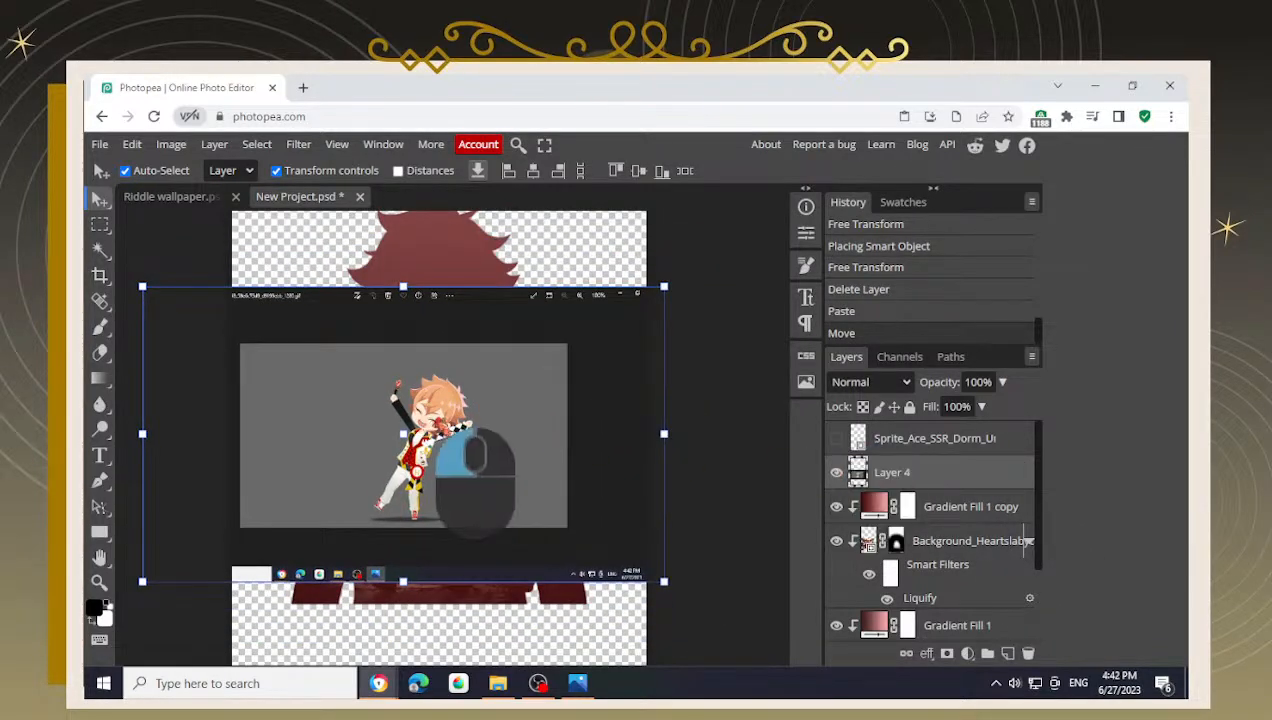
left_click_drag(485, 481, 515, 469)
left_click(100, 224)
left_click_drag(385, 357, 508, 512)
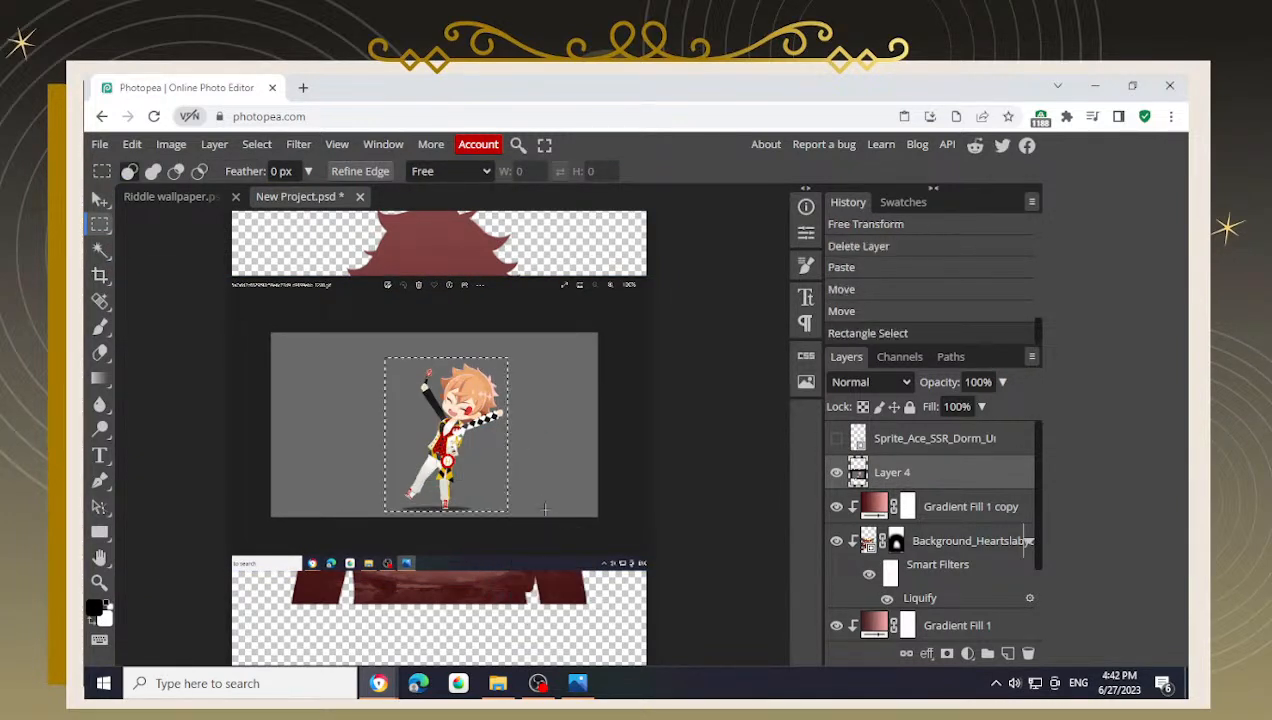
key("ctrl+x")
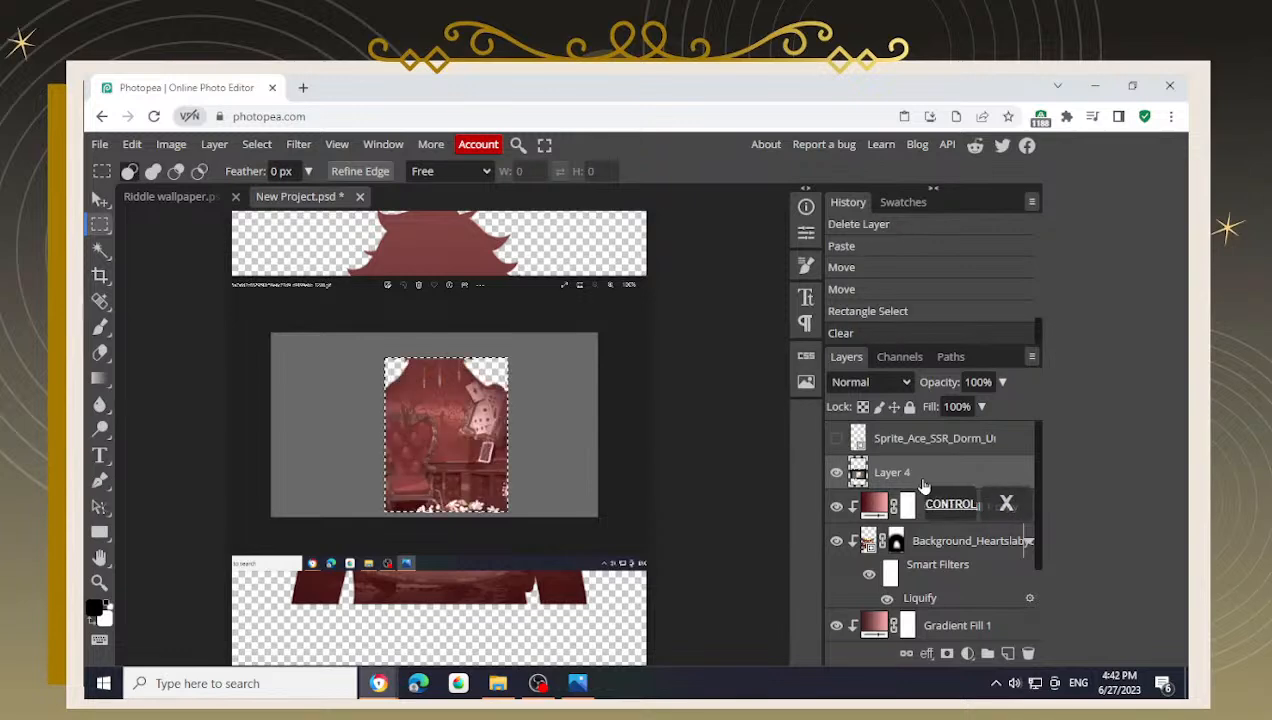
key("ctrl+v")
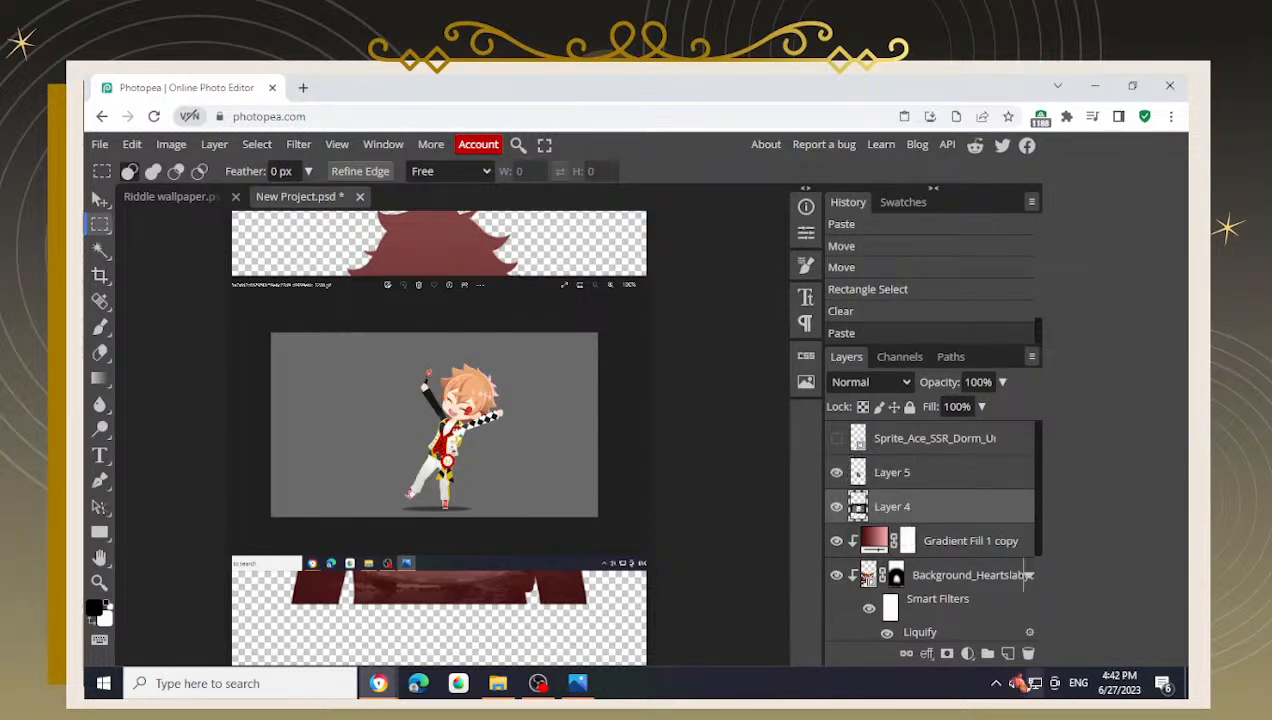
left_click(1031, 654)
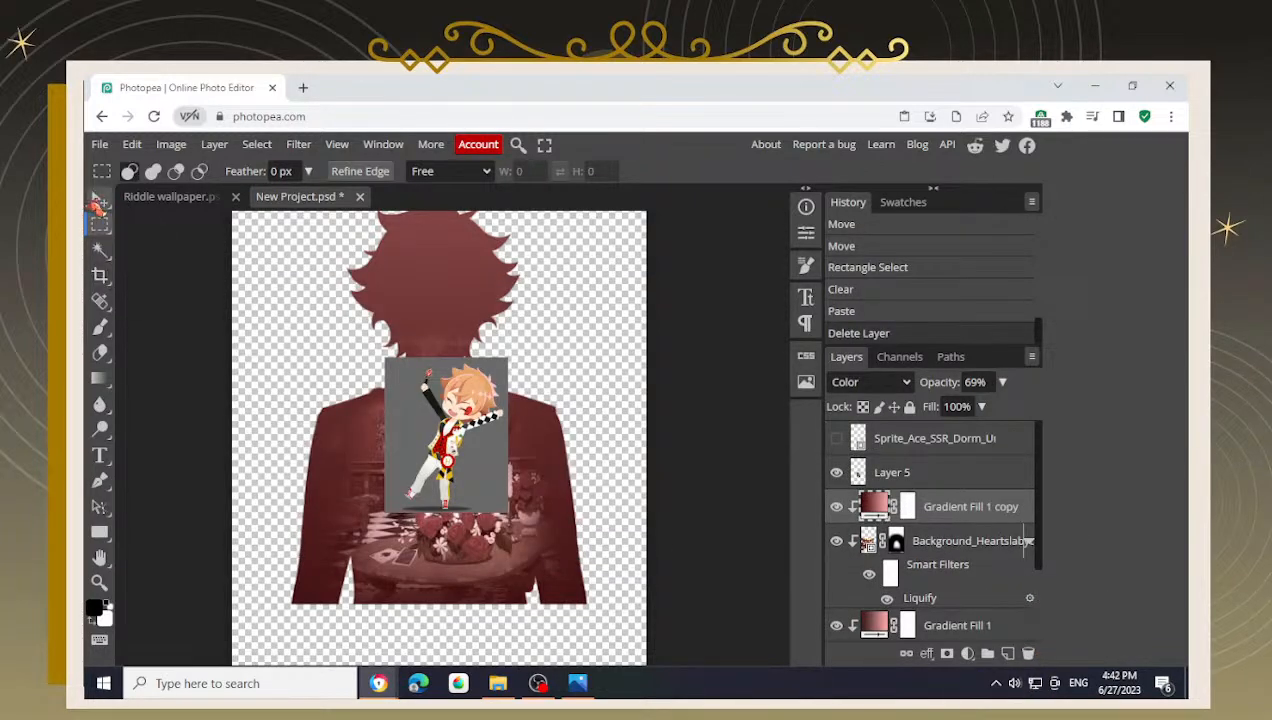
- Nudge the cut-out chibi slightly down and delete its grey background with the Magic Wand at tolerance 16
left_click(100, 199)
scroll(553, 580, "up", 2)
left_click(545, 440)
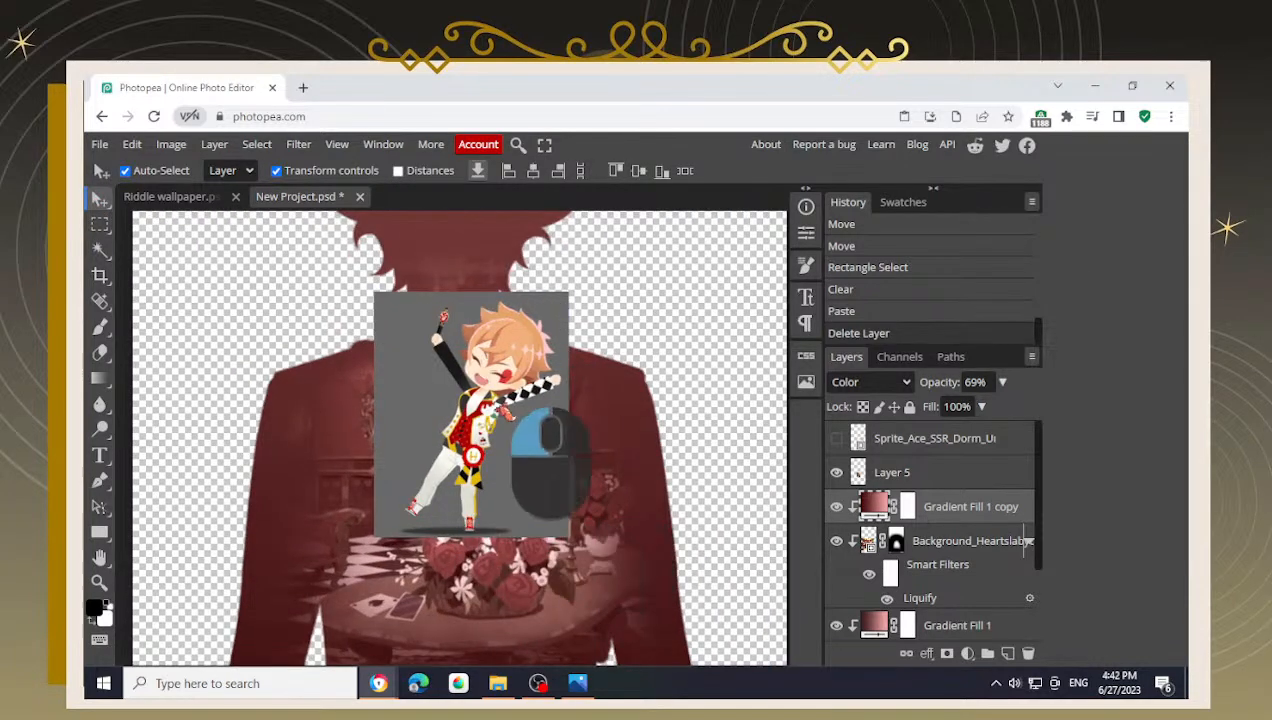
left_click_drag(545, 440, 541, 461)
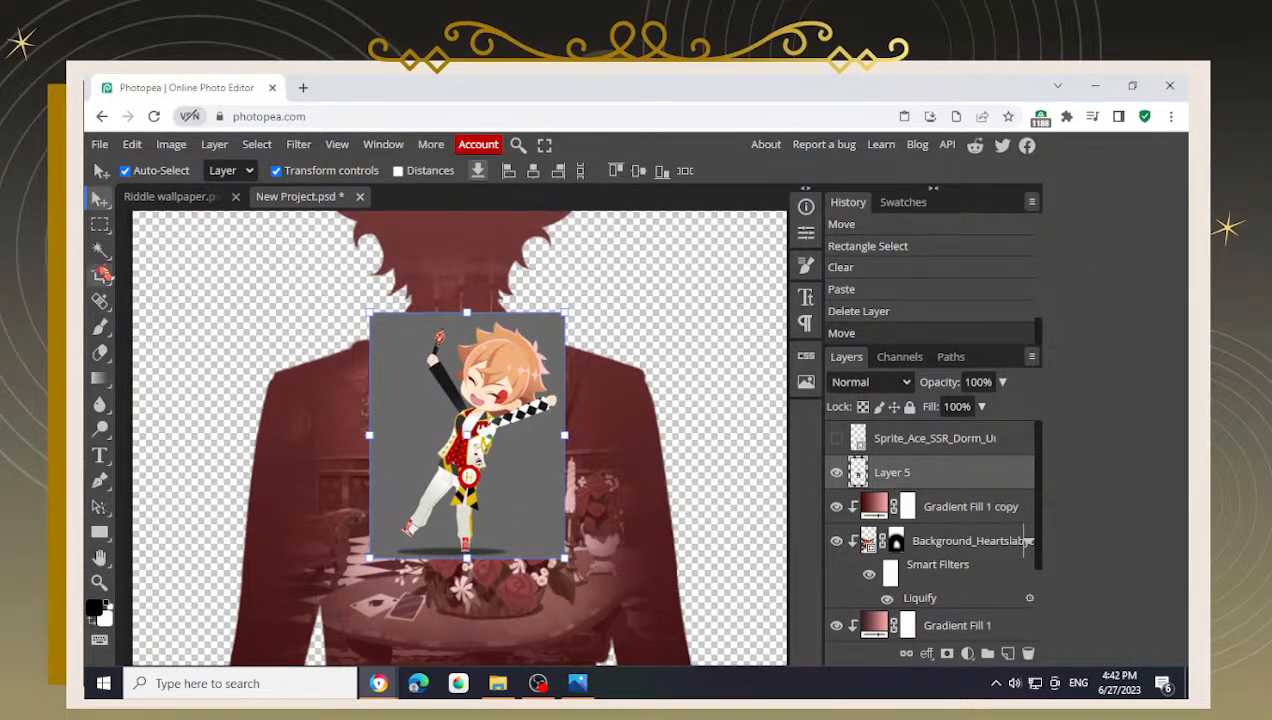
key("w")
left_click(415, 400)
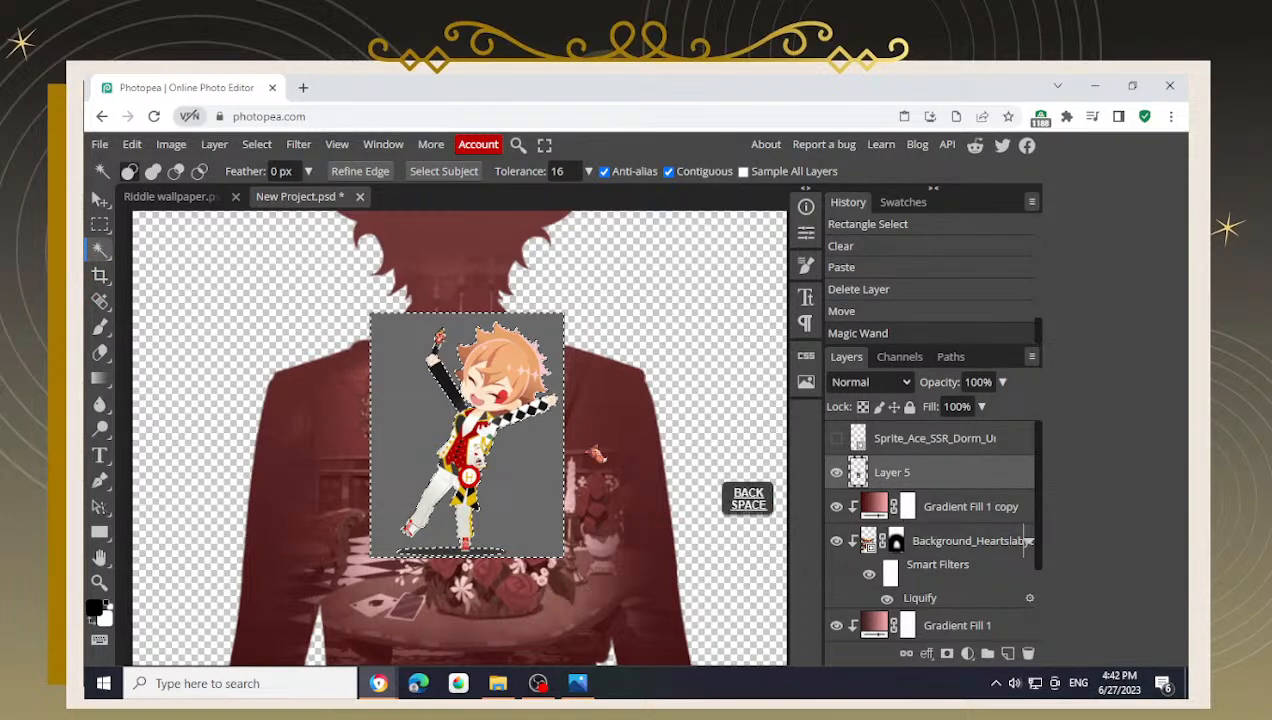
key("BackSpace")
key("ctrl+d")
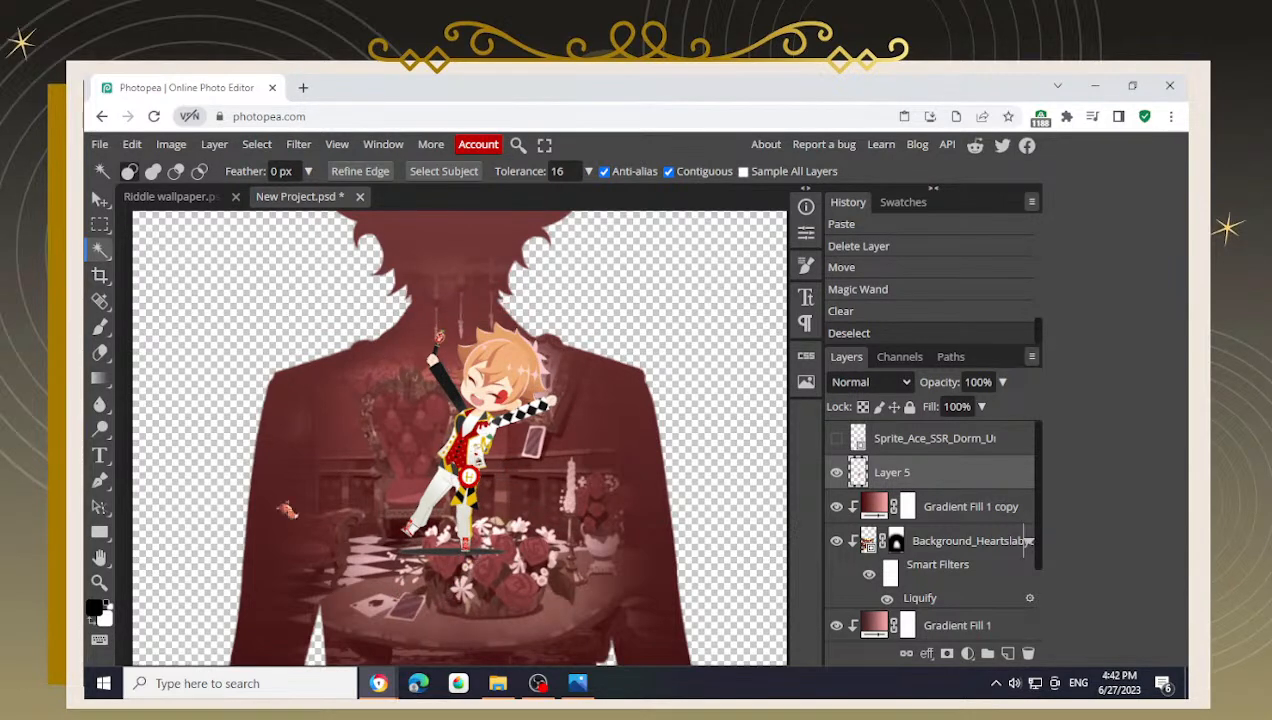
- Move the arms-raised chibi down in front of the heart-shaped chair and scale it to about two thirds of its size
left_click(100, 199)
scroll(490, 440, "up", 3, "alt")
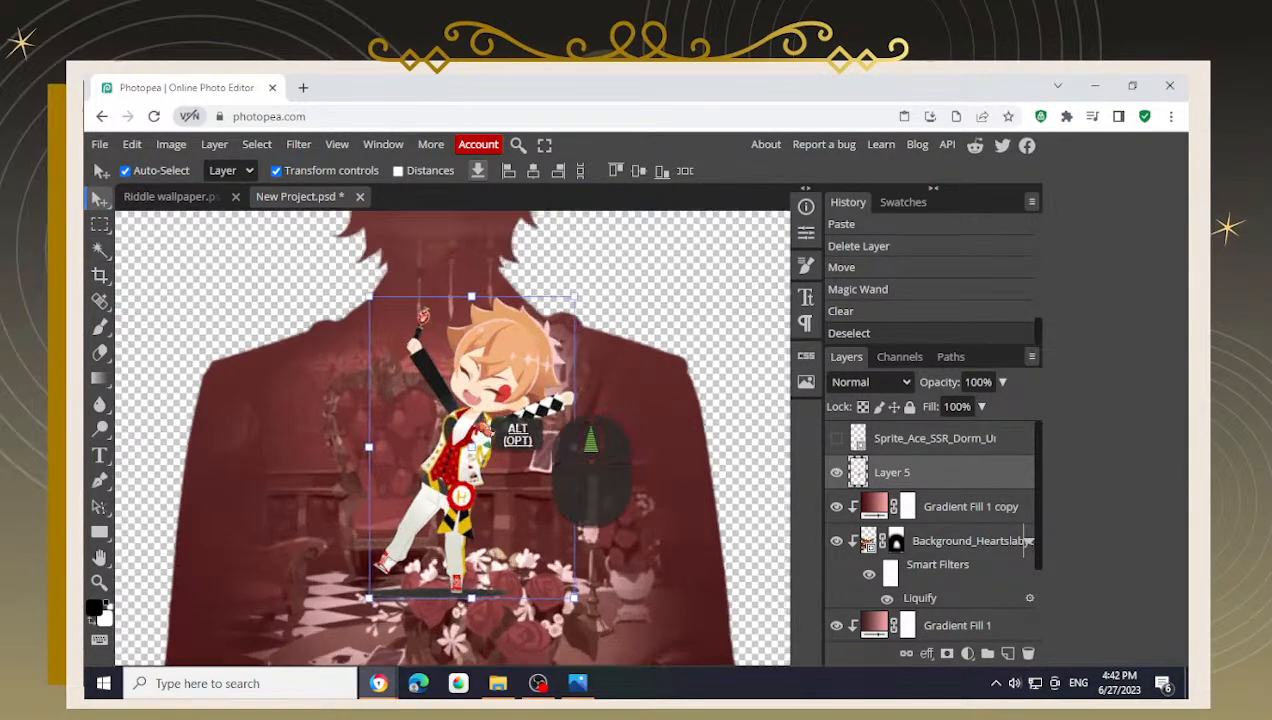
scroll(510, 470, "down", 3, "alt")
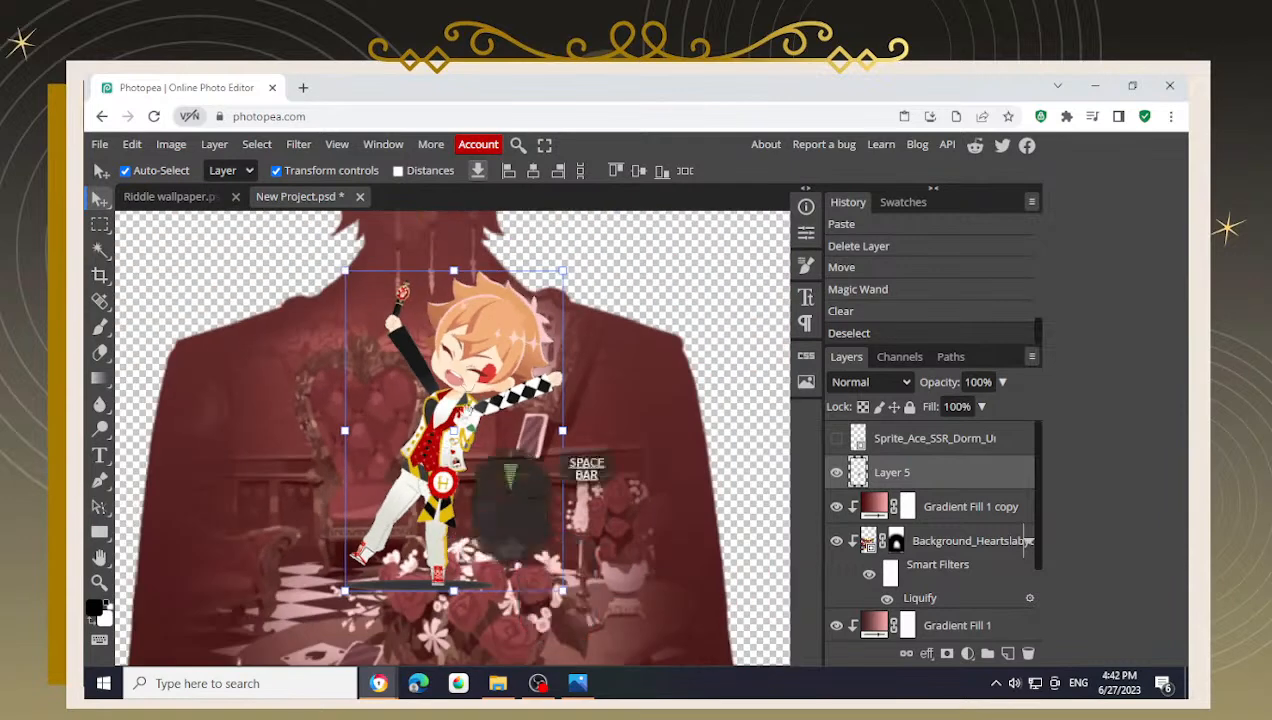
left_click_drag(560, 395, 485, 455)
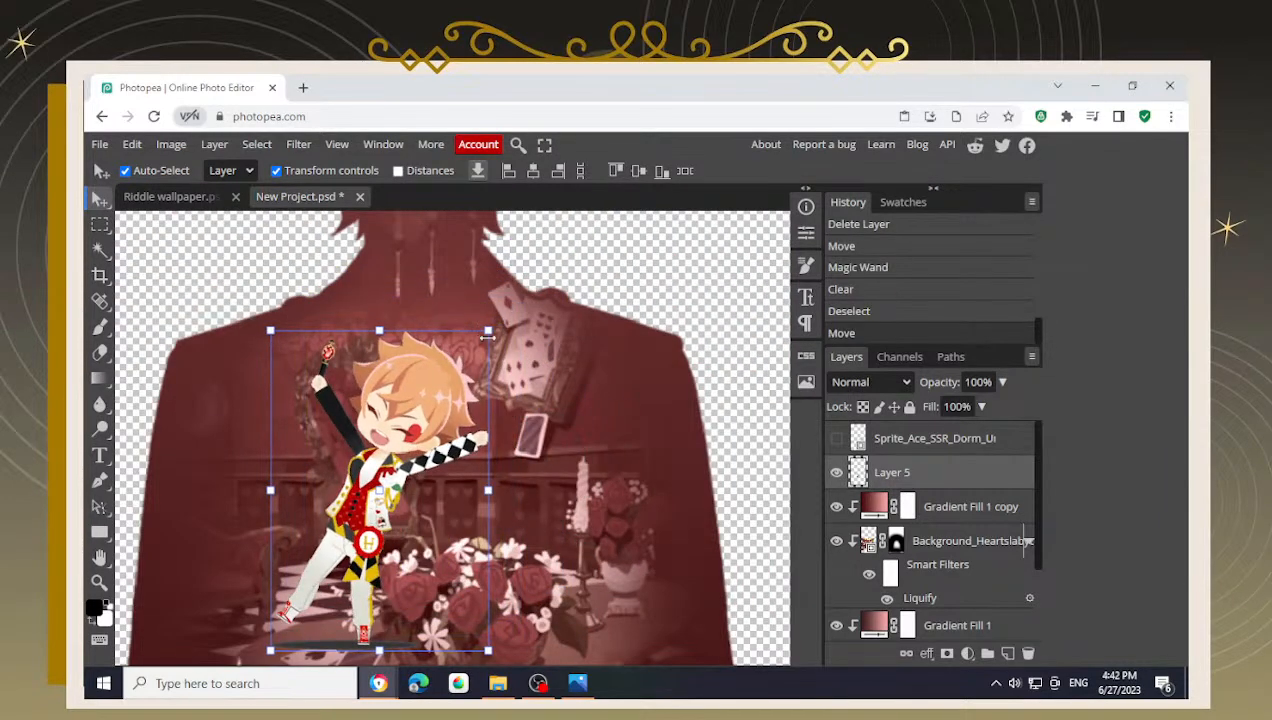
left_click_drag(487, 330, 414, 440)
- Turn the chibi solid black by lowering its lightness fully with Hue/Saturation
key("ctrl+u")
left_click_drag(340, 452, 222, 448)
key("Return")
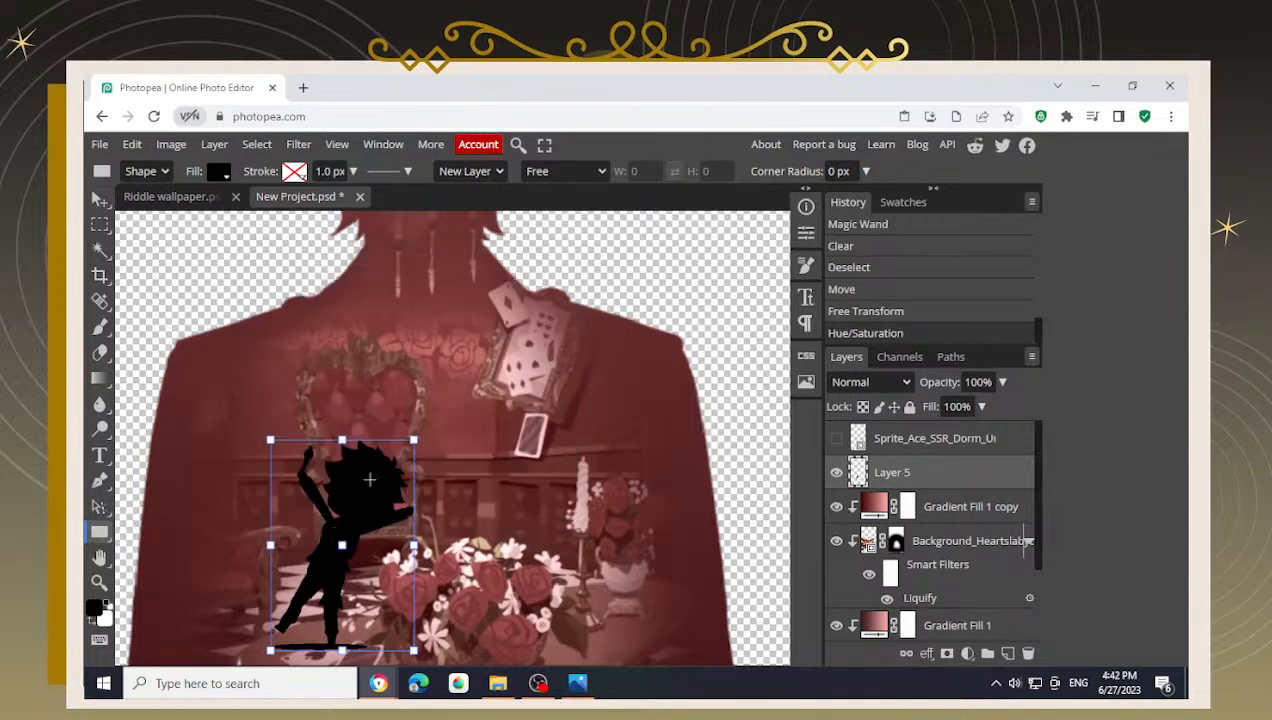
- Shift the black chibi slightly beside the flower basket and rotate it by -9.1°
key("v")
left_click_drag(362, 510, 384, 404)
key("space")
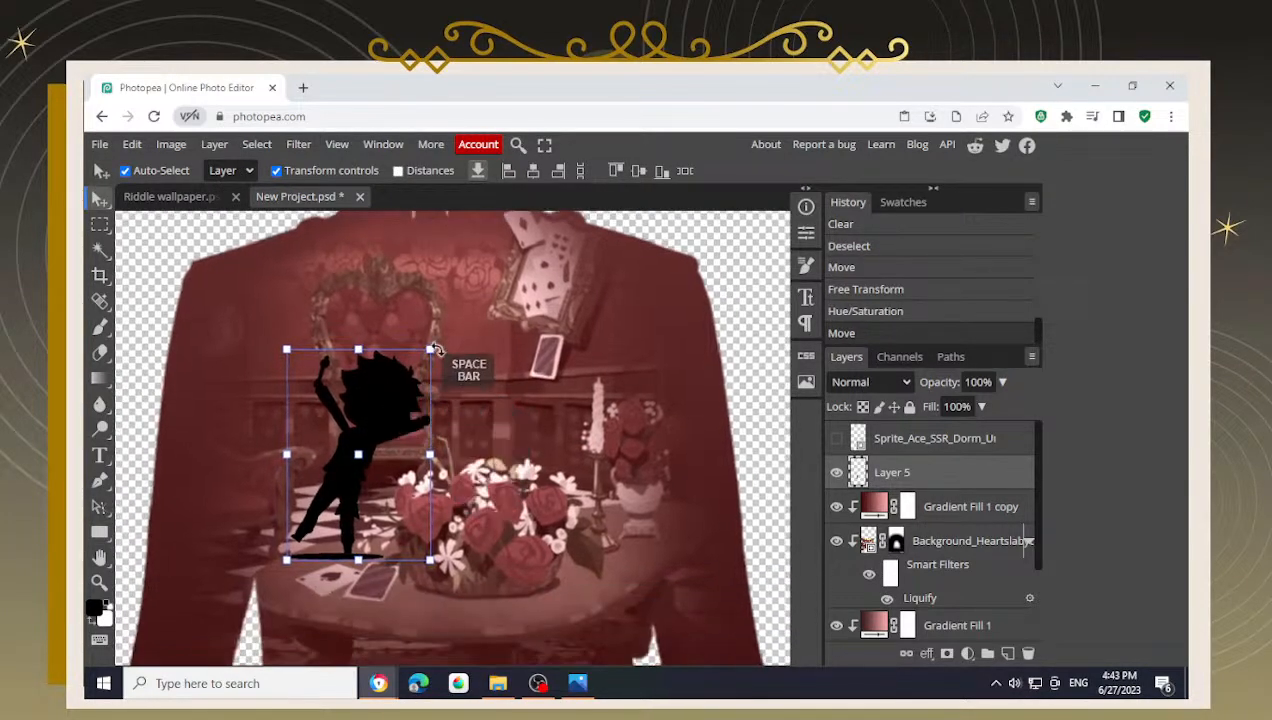
left_click_drag(449, 334, 434, 325)
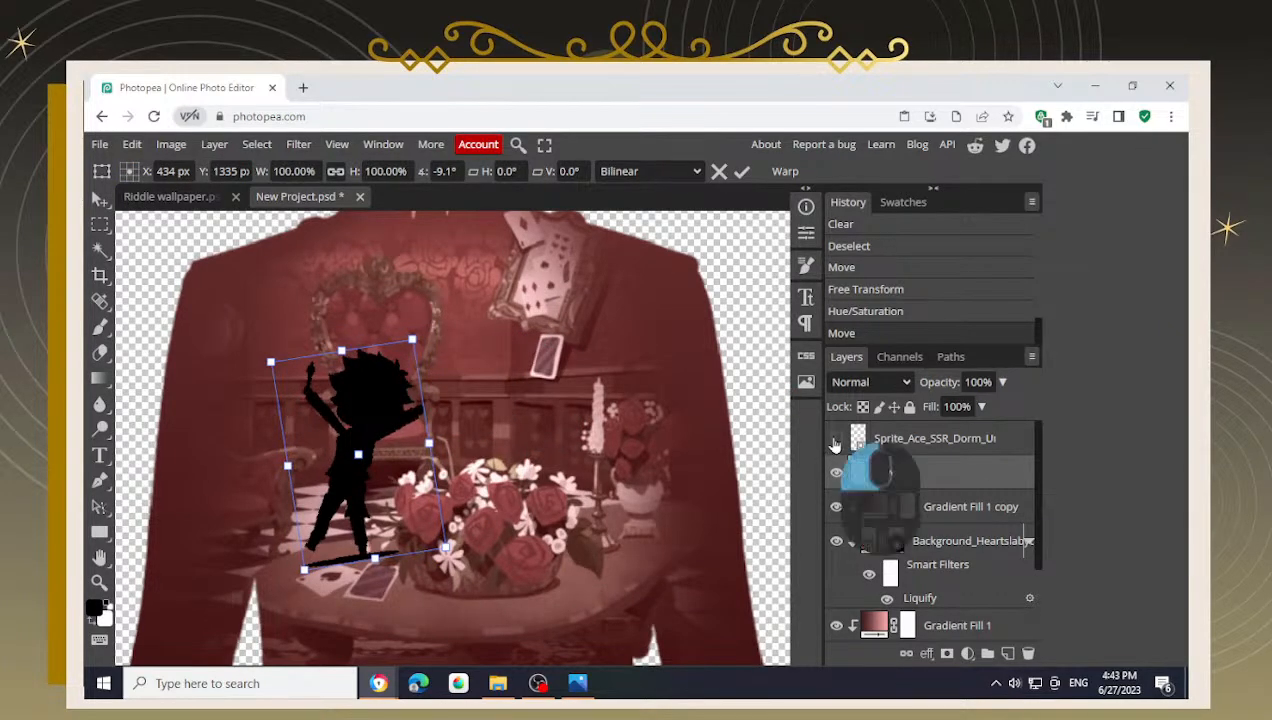
left_click(835, 444)
left_click(835, 444)
left_click(733, 263)
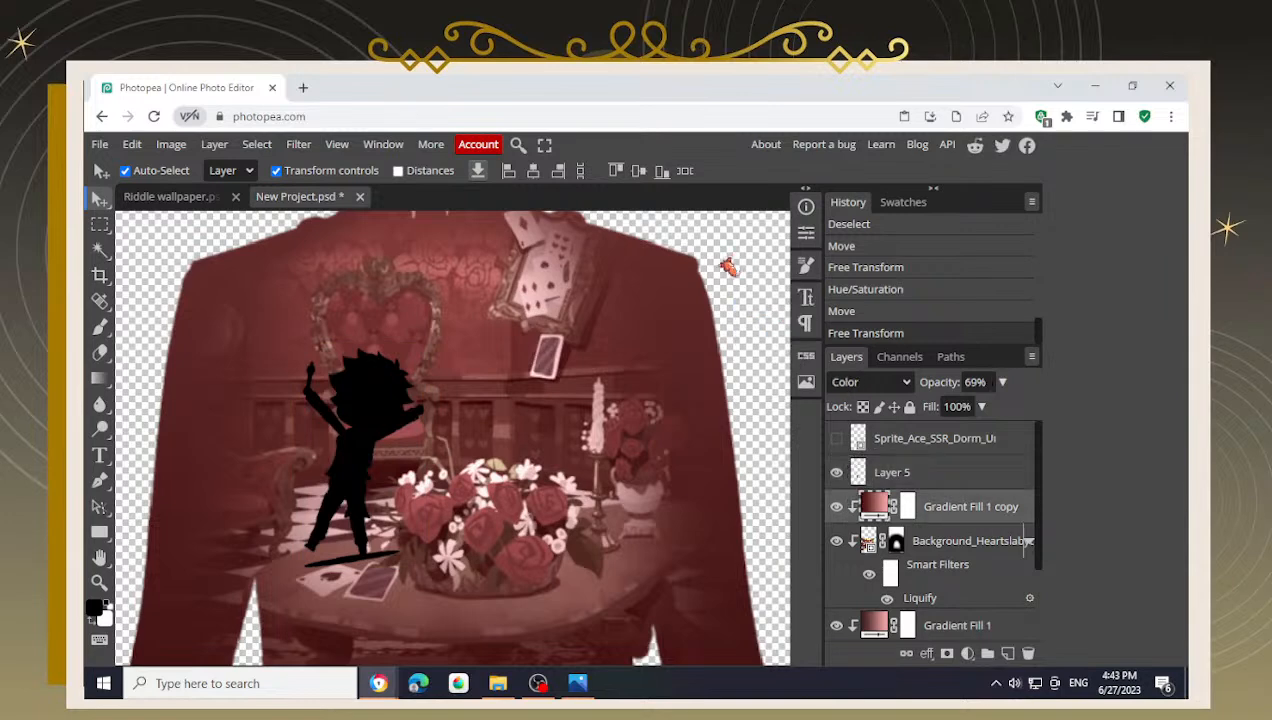
- Scale the black chibi to 88.51% and place it in front of the chair, beside the flowers, at about X 467, Y 1353 px
left_click(374, 399)
left_click_drag(374, 399, 375, 443)
scroll(409, 449, "down", 3)
left_click_drag(426, 388, 432, 413)
left_click_drag(463, 361, 448, 390)
left_click_drag(414, 432, 398, 463)
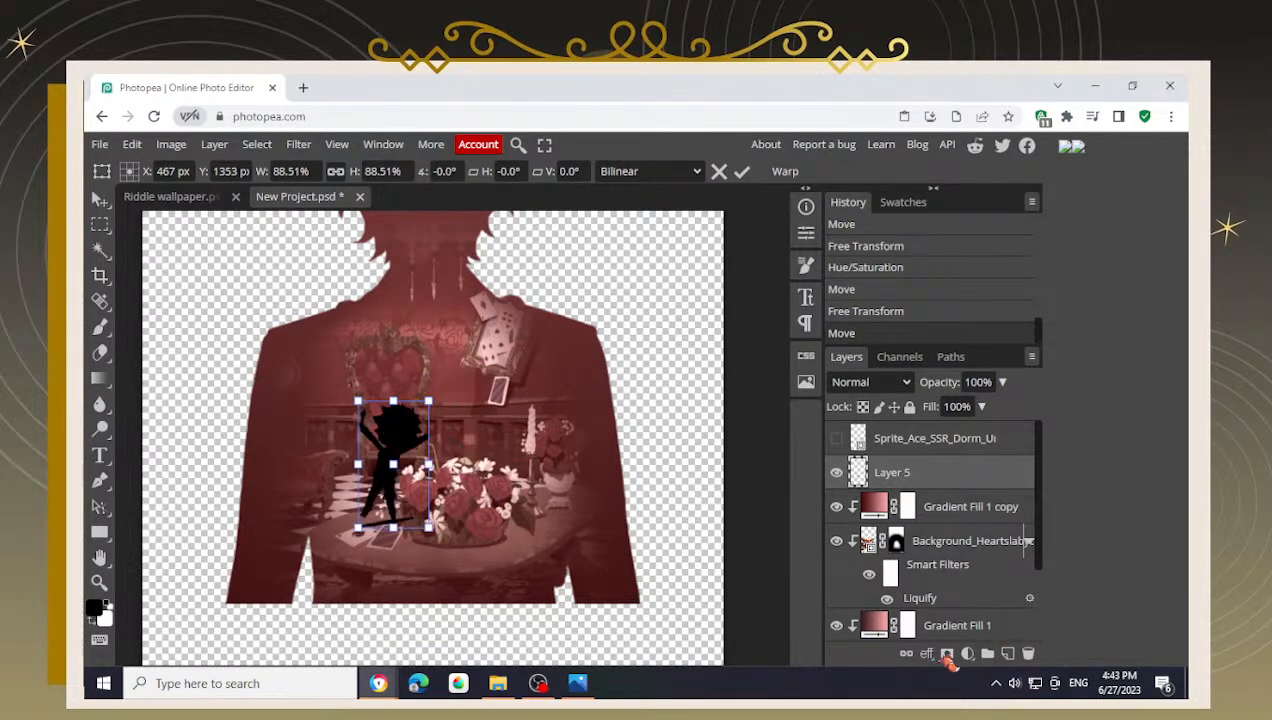
- Add a raster mask to Layer 5 and brush out the chibi's feet and shadow
left_click(946, 655)
key("b")
mouse_move(372, 507)
left_mouse_down()
mouse_move(382, 513)
mouse_move(368, 524)
mouse_move(398, 535)
left_mouse_up()
- Move the chibi above the flower basket and paint its mask white to bring back the legs and shadow
key("v")
left_click_drag(395, 445, 487, 368)
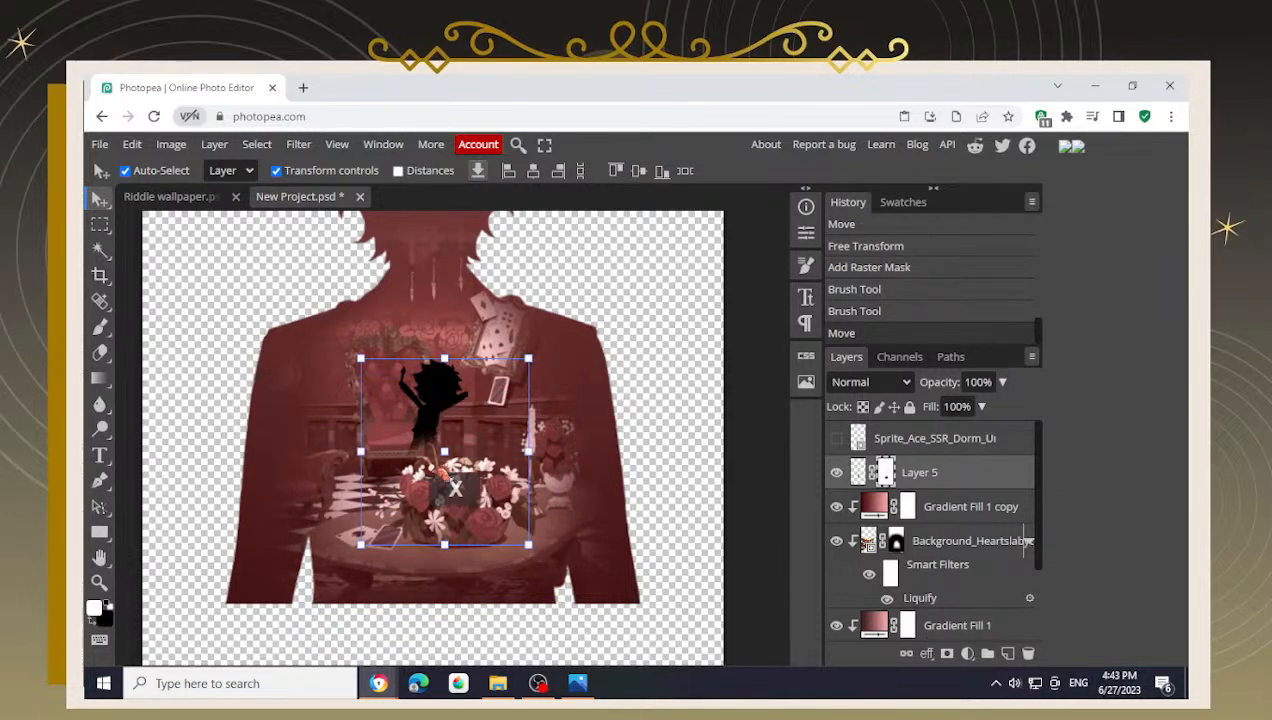
key("b")
mouse_move(432, 462)
left_mouse_down()
mouse_move(535, 417)
mouse_move(465, 515)
mouse_move(372, 492)
mouse_move(408, 485)
left_mouse_up()
left_click_drag(498, 500, 405, 520)
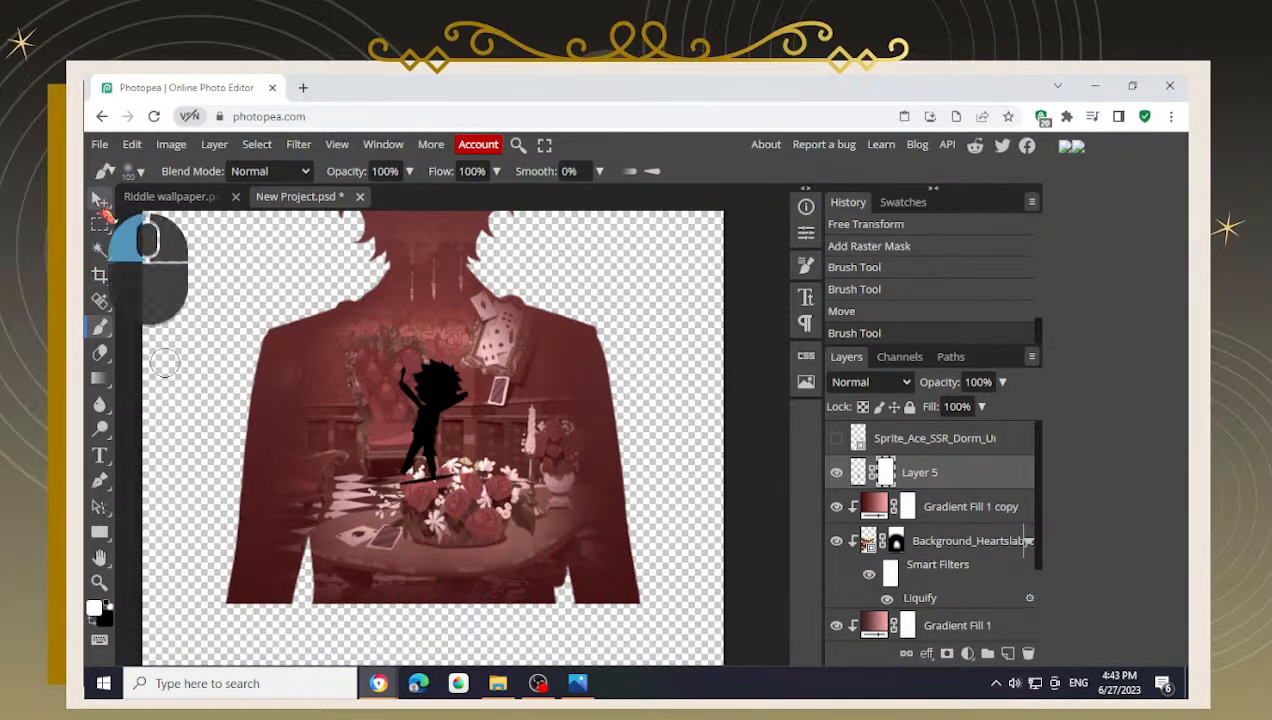
- Enlarge the chibi to 118.48% and move it back in front of the chair at about X 505, Y 1353 px
left_click(101, 203)
left_click_drag(535, 366, 561, 349)
left_click_drag(454, 381, 400, 412)
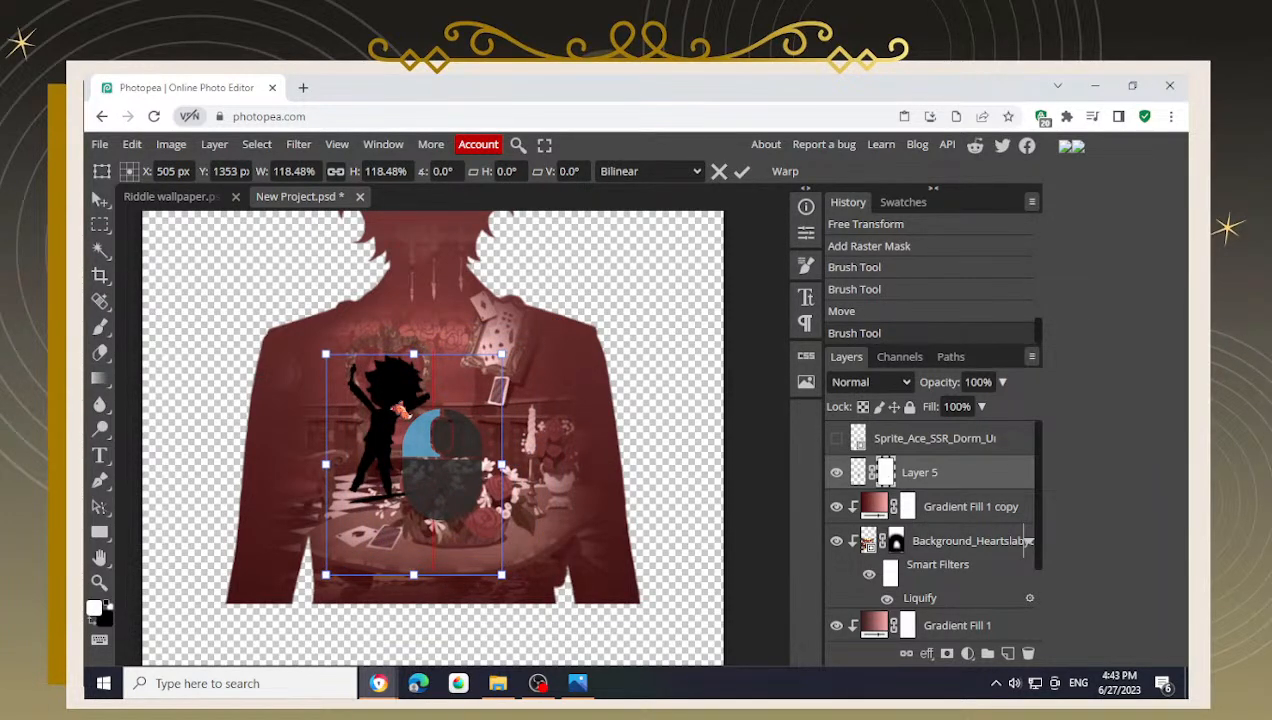
left_click_drag(400, 412, 400, 412)
- Mask out the shadow under the chibi's feet and the part overlapping the flowers with a 100 px brush
scroll(350, 500, "up", 3)
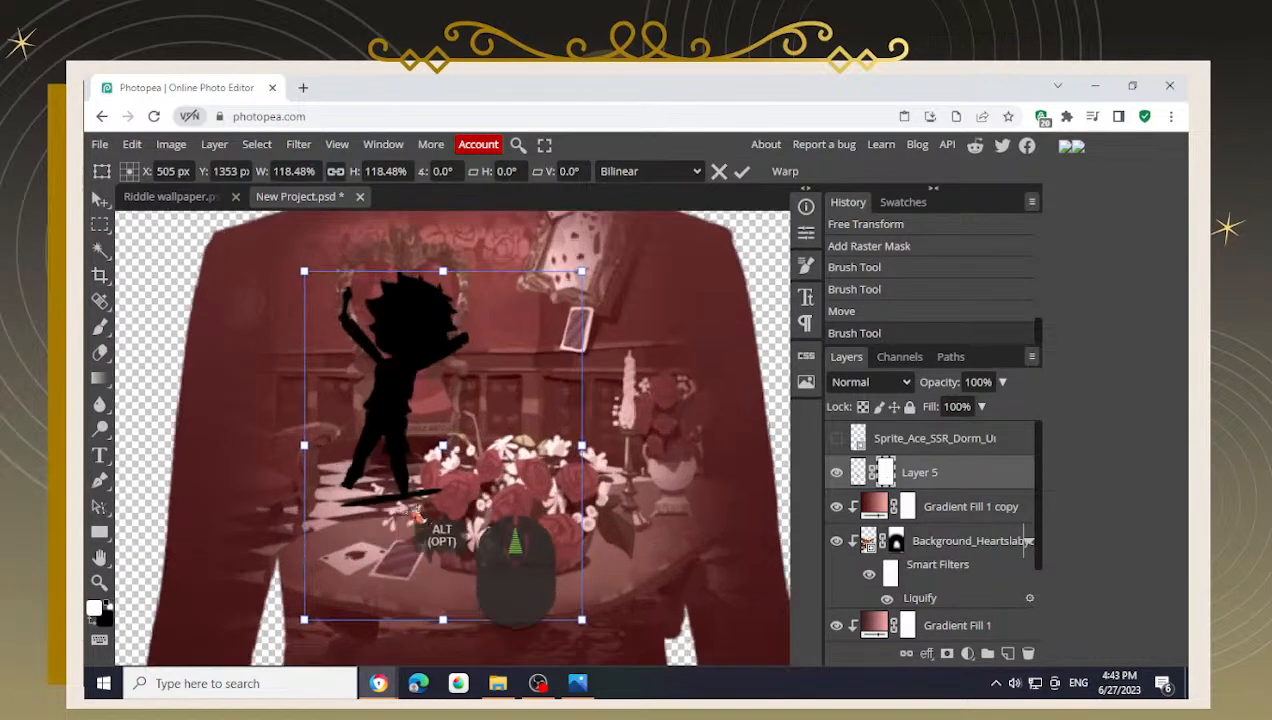
key("b")
left_click_drag(457, 498, 437, 563)
key("x")
mouse_move(436, 518)
left_mouse_down()
mouse_move(450, 519)
mouse_move(376, 527)
mouse_move(458, 492)
mouse_move(504, 411)
mouse_move(478, 458)
left_mouse_up()
left_click_drag(510, 515, 455, 565)
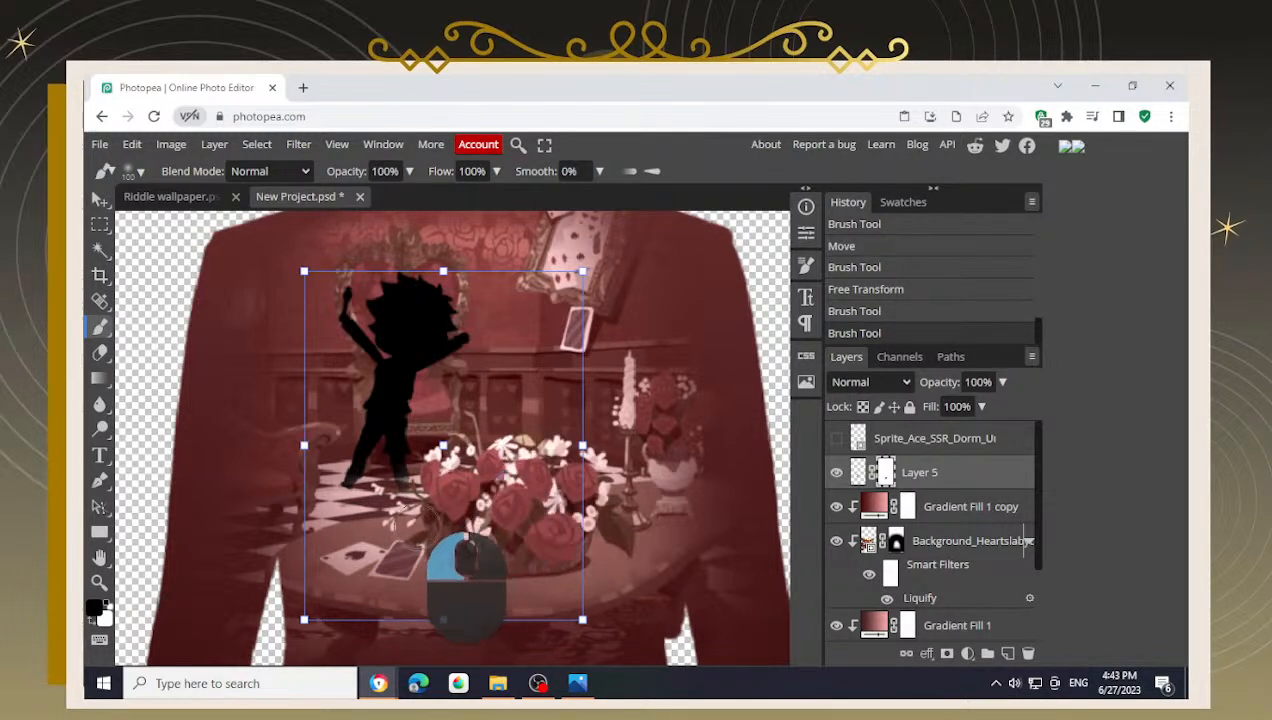
- Refine the mask around the chibi's lower legs and feet, restoring over-masked parts with 40 px and 25 px brushes
key("x")
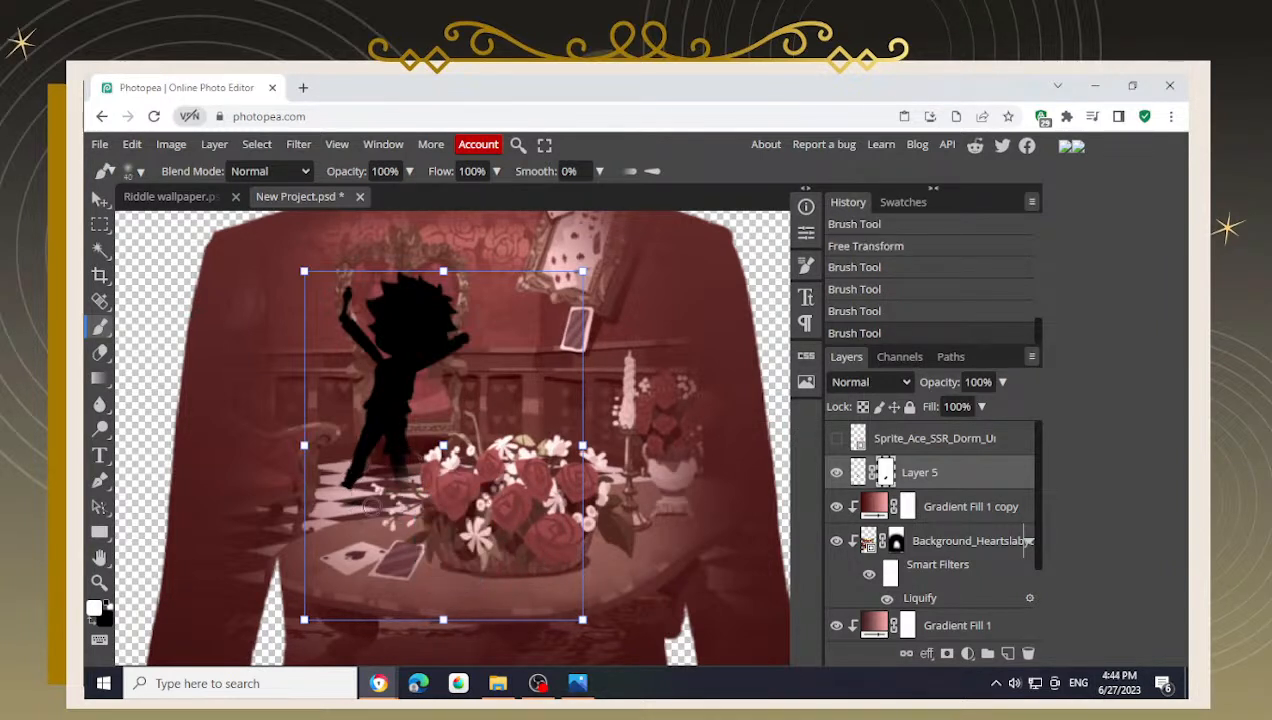
mouse_move(371, 508)
left_mouse_down()
mouse_move(343, 518)
mouse_move(425, 505)
mouse_move(451, 427)
left_mouse_up()
mouse_move(397, 486)
left_mouse_down()
mouse_move(349, 515)
mouse_move(342, 501)
mouse_move(362, 517)
mouse_move(400, 506)
left_mouse_up()
scroll(457, 505, "up", 3)
left_click(417, 508)
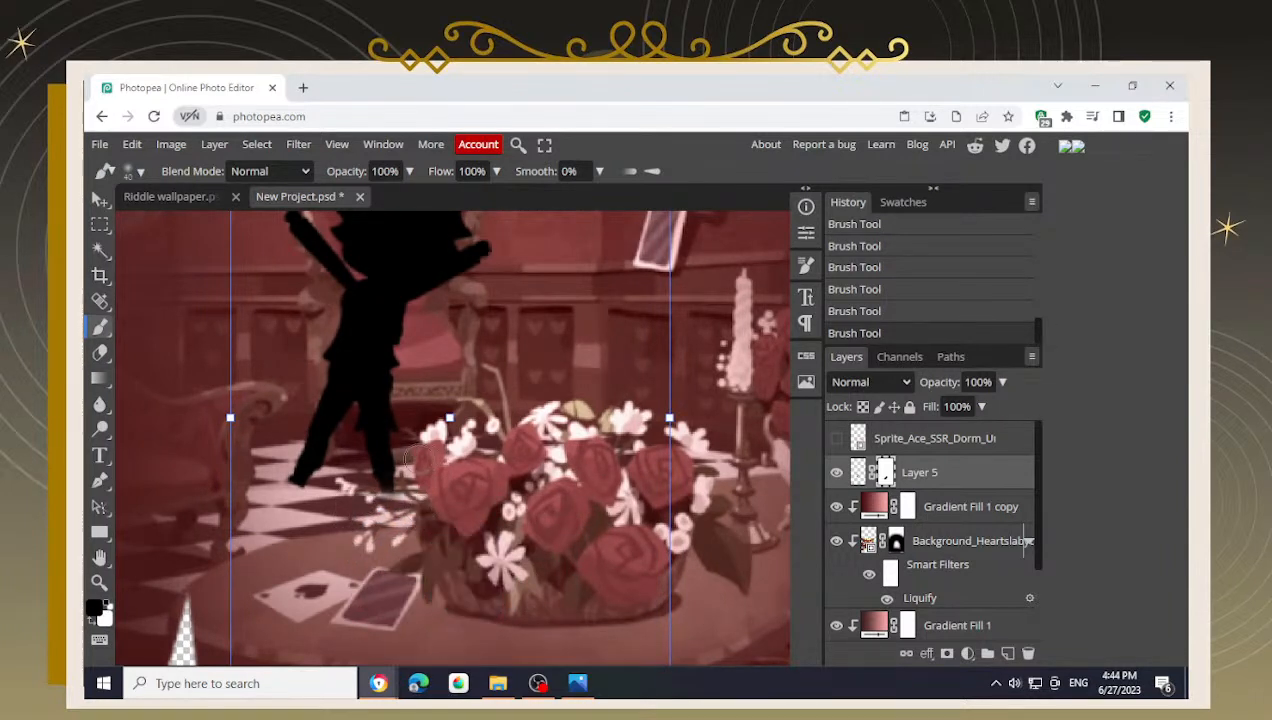
mouse_move(386, 487)
left_mouse_down()
mouse_move(468, 487)
mouse_move(420, 495)
mouse_move(385, 528)
mouse_move(358, 505)
mouse_move(394, 483)
mouse_move(366, 340)
left_mouse_up()
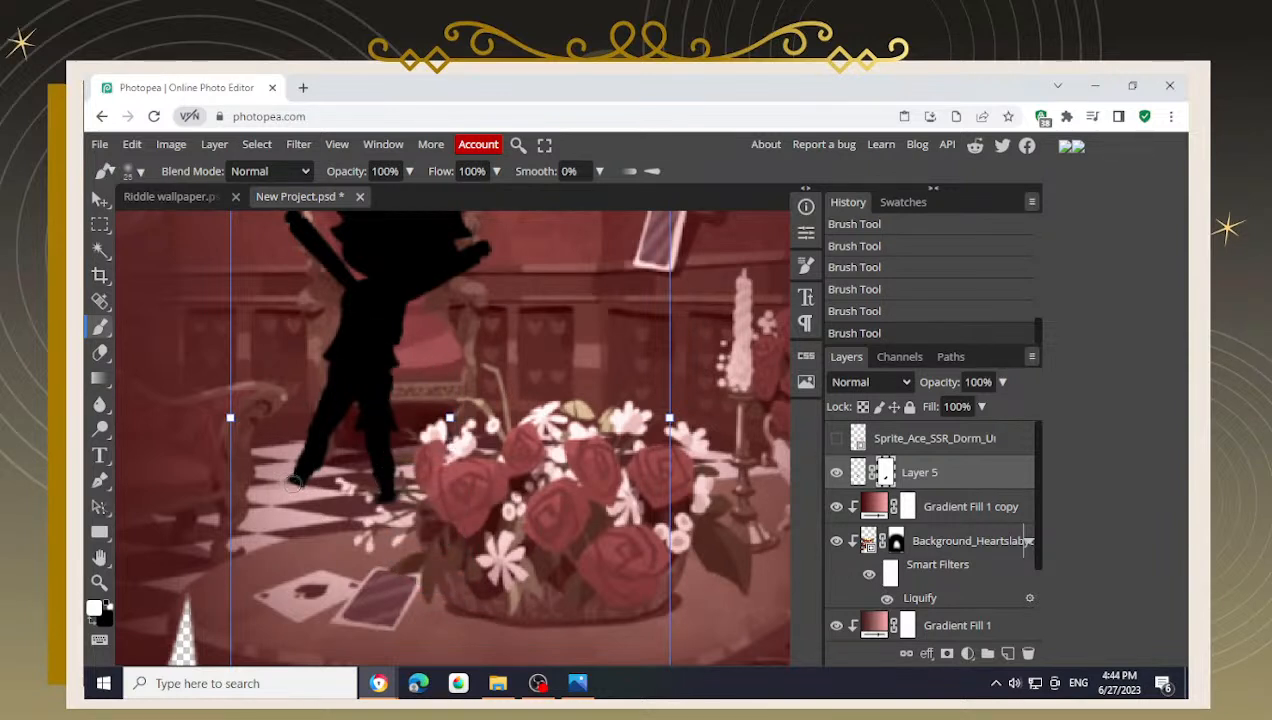
left_click(370, 505)
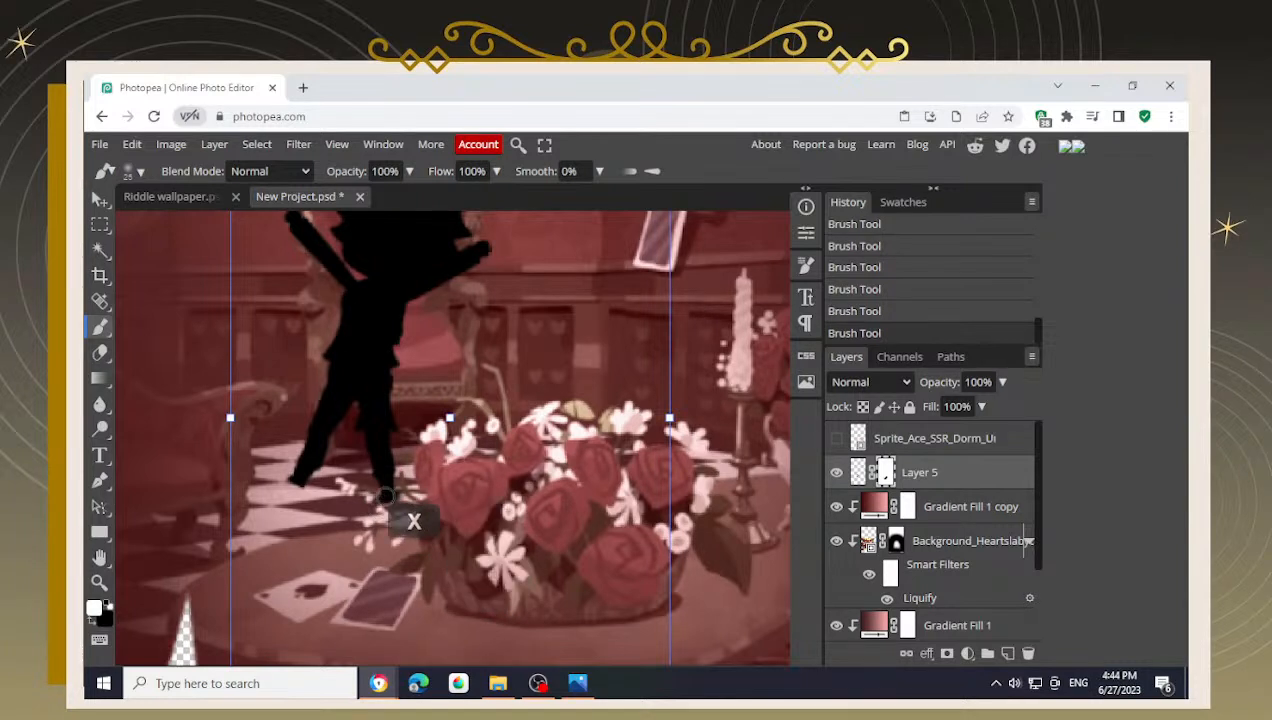
- Reduce the brush to 10 px and clean up the mask around the foot beside the flowers
key("[")
key("[")
key("[")
key("x")
left_click(430, 530)
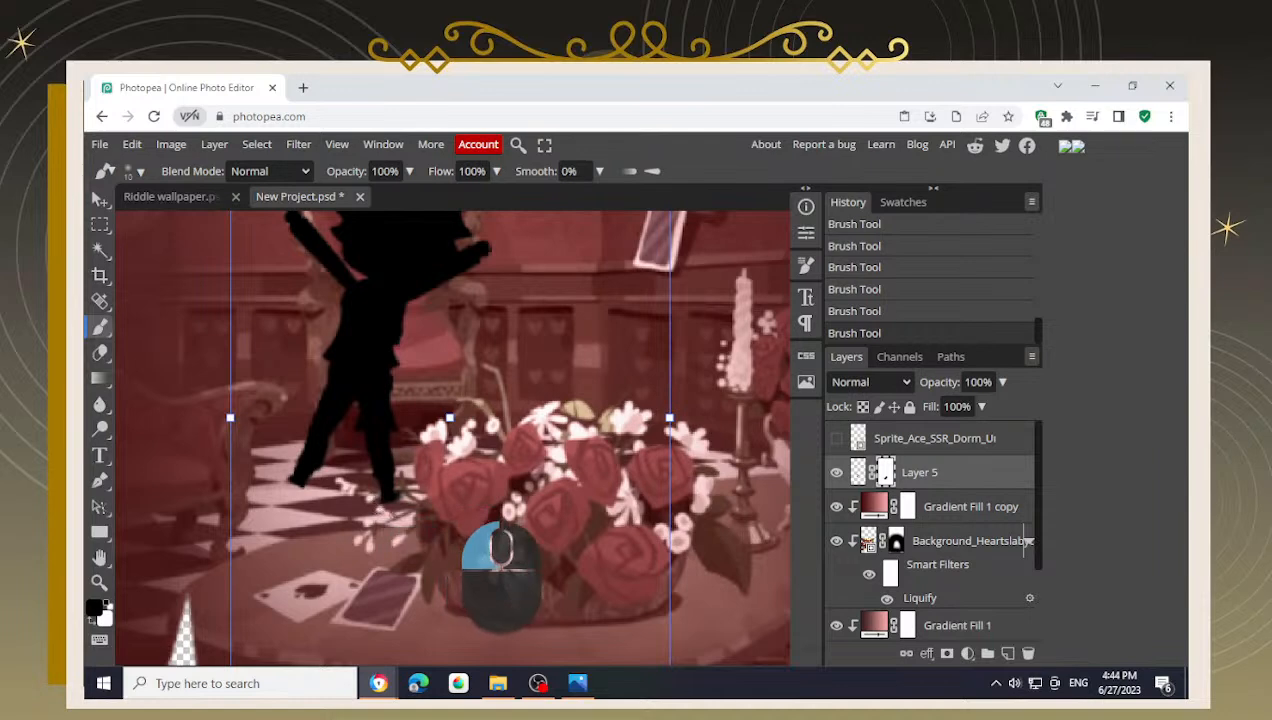
mouse_move(408, 512)
left_mouse_down()
mouse_move(399, 495)
mouse_move(394, 514)
mouse_move(365, 522)
left_mouse_up()
- Scale the chibi to 78.31% and position it in front of the chair at about X 477, Y 1368 px
scroll(400, 476, "down", 2)
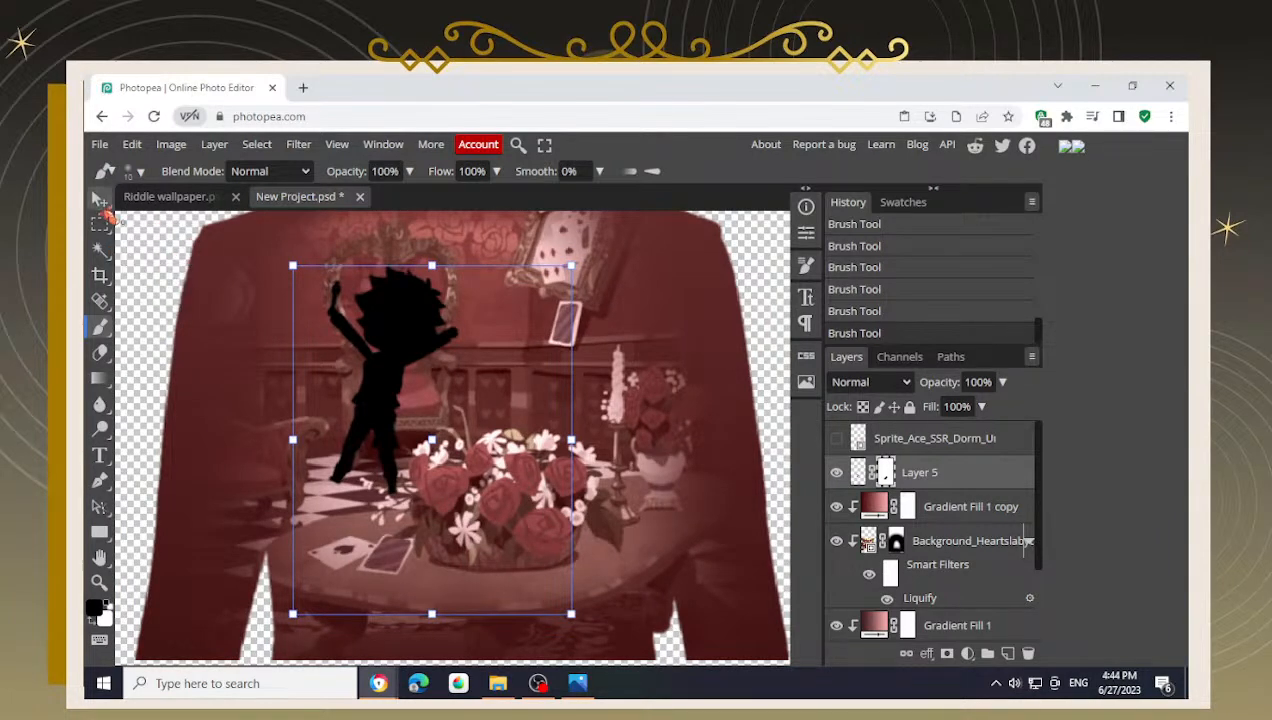
left_click(100, 199)
scroll(300, 370, "down", 1)
left_click_drag(532, 283, 492, 318)
left_click_drag(375, 440, 385, 419)
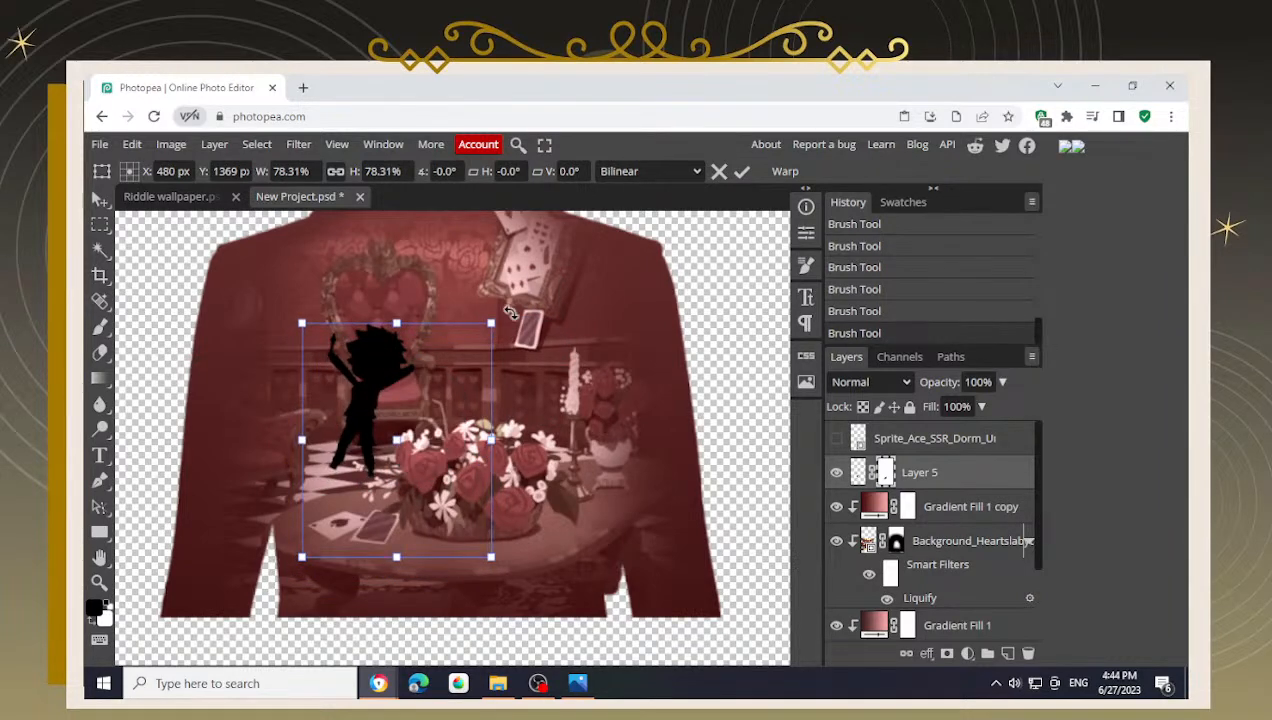
left_click_drag(399, 368, 386, 367)
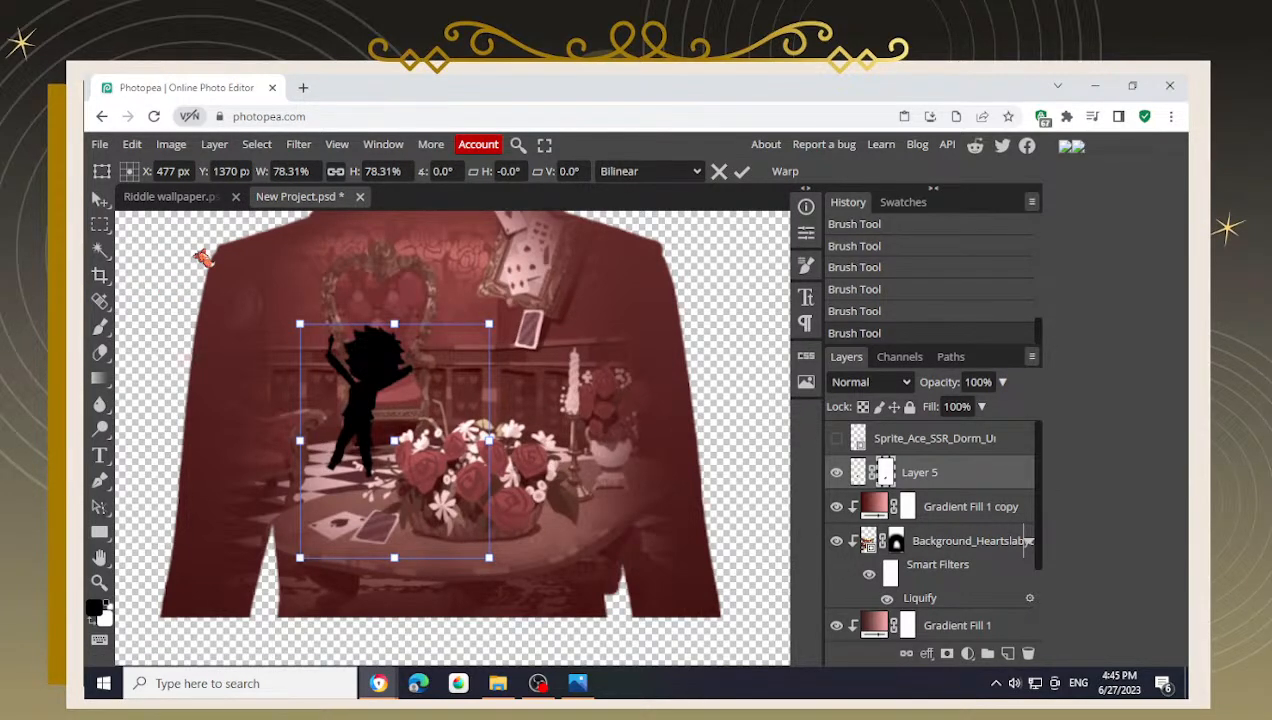
scroll(462, 472, "down", 2)
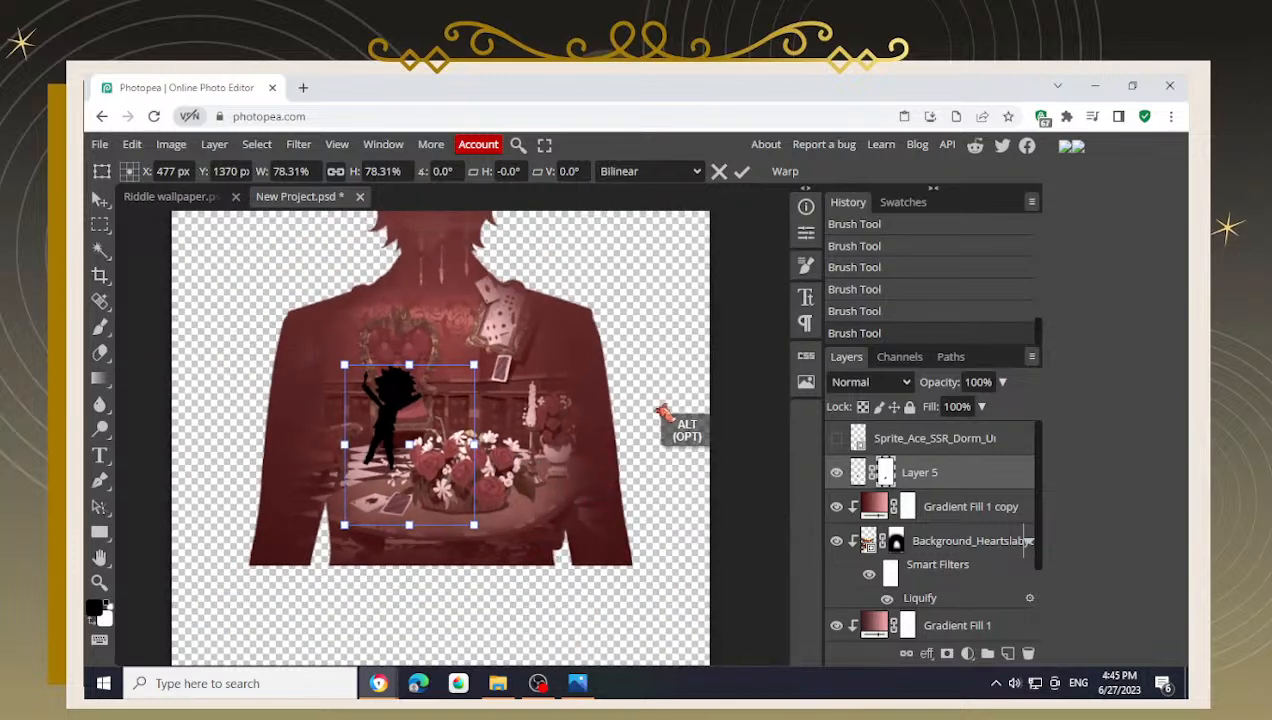
left_click(189, 432)
key("Up")
key("Up")
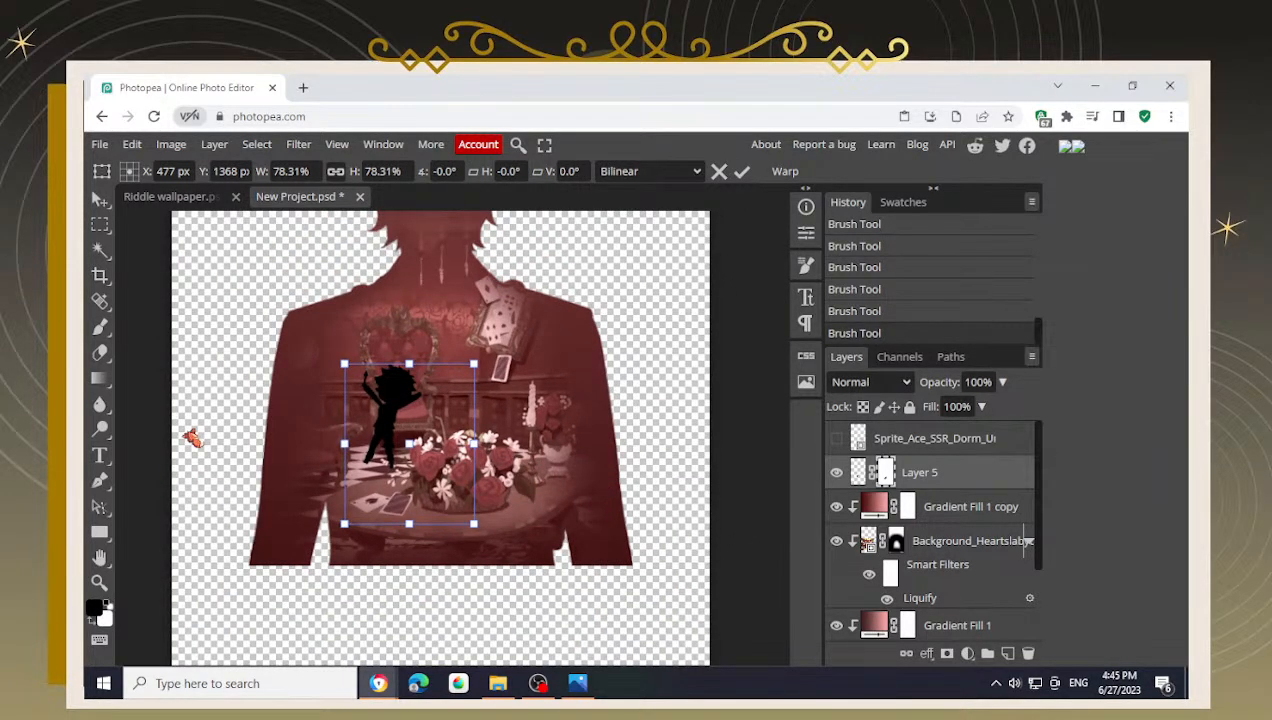
- Show the hidden Ace dorm uniform sprite layer, select it and delete it
left_click(836, 439)
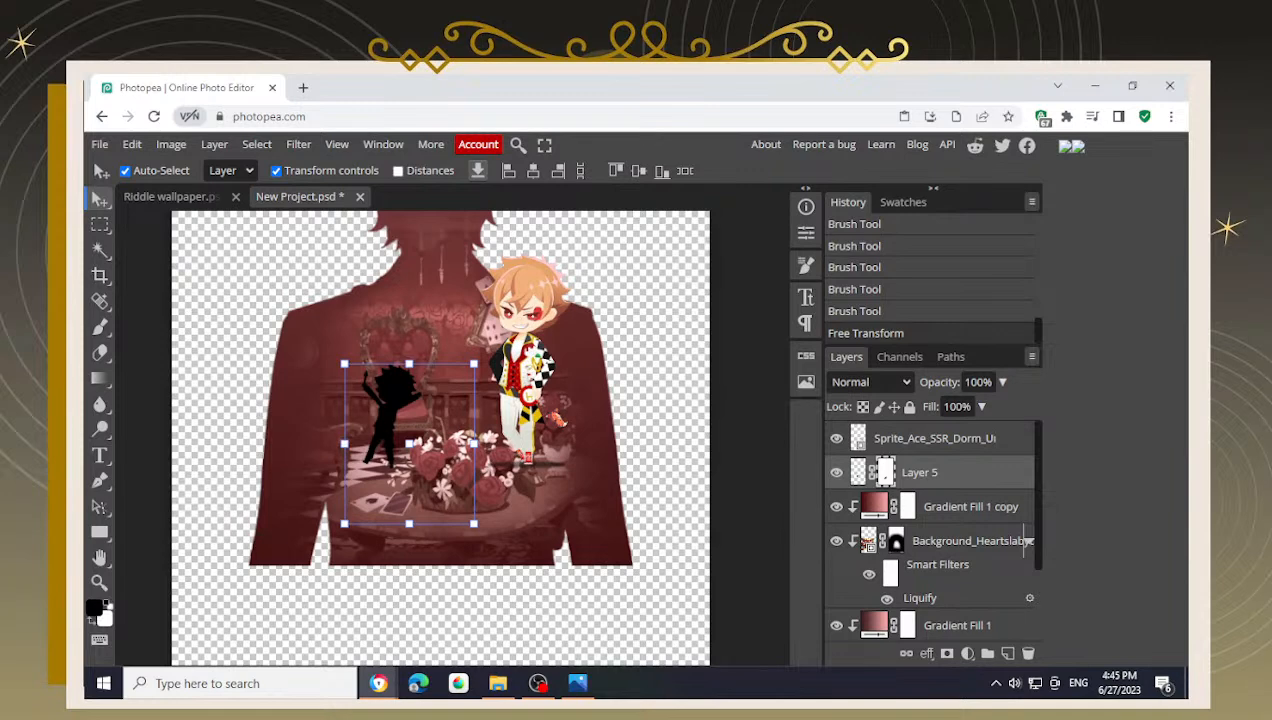
left_click(899, 445)
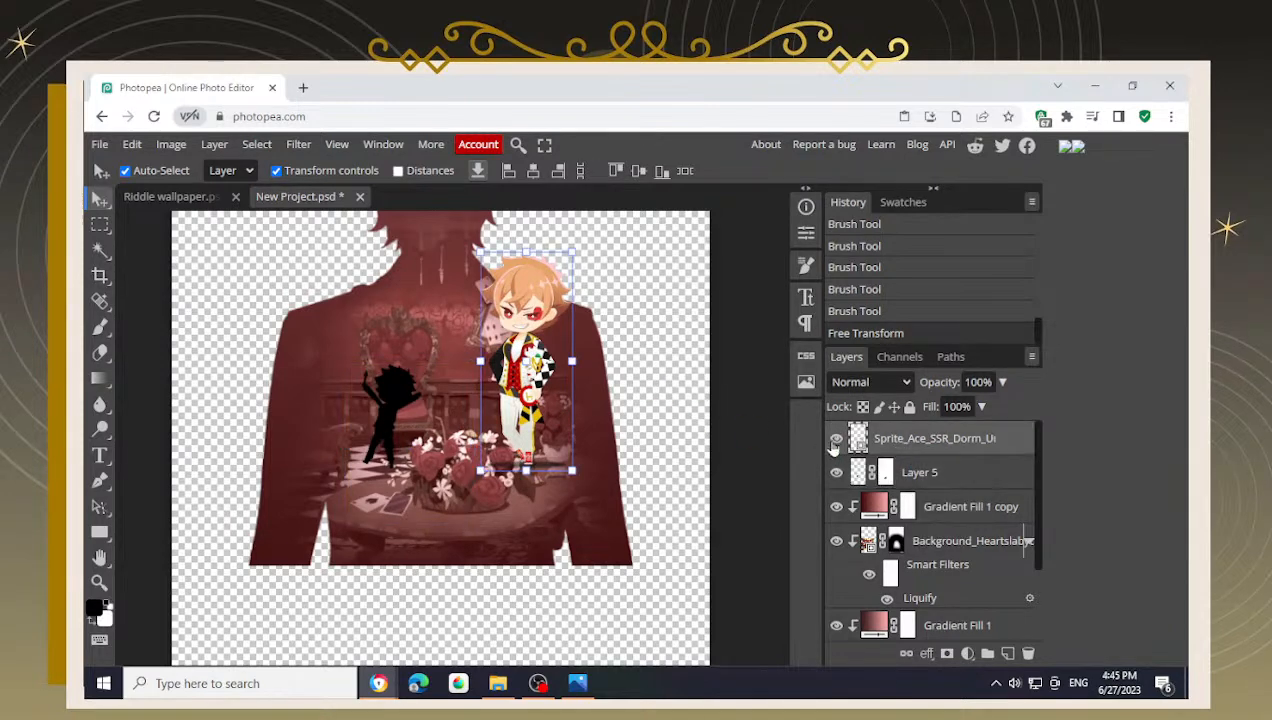
key("Delete")
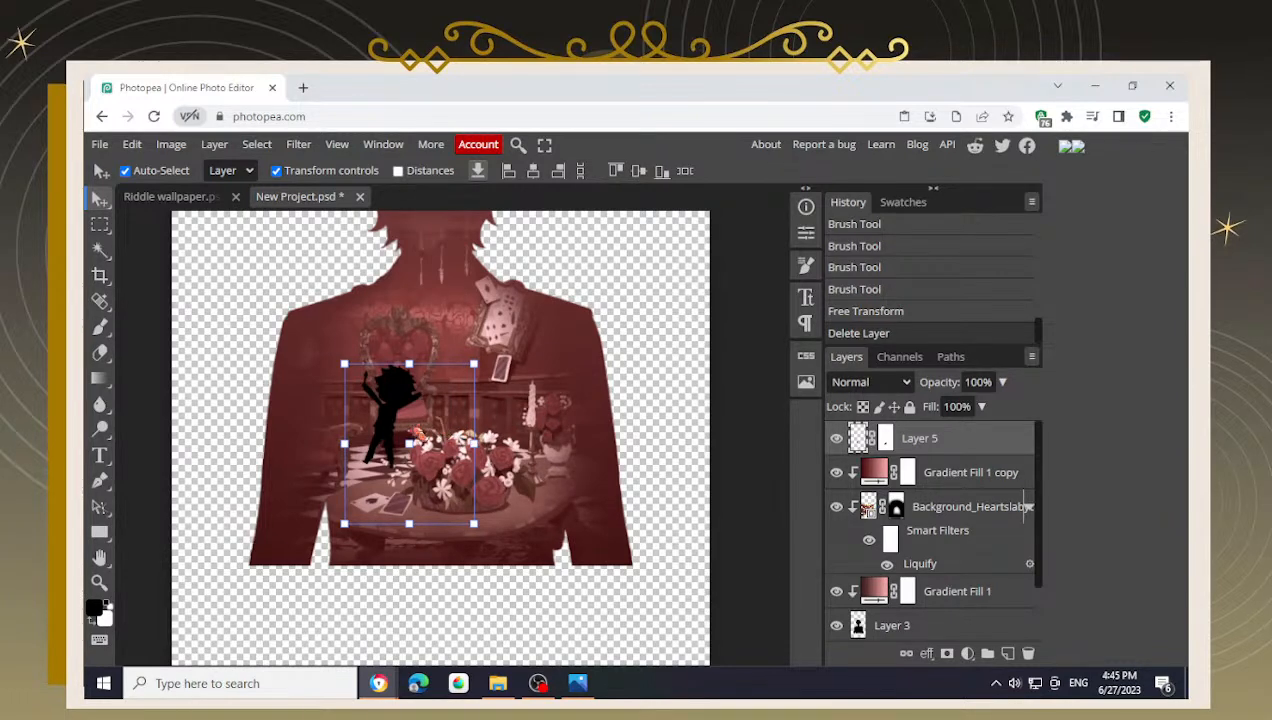
left_click(155, 444)
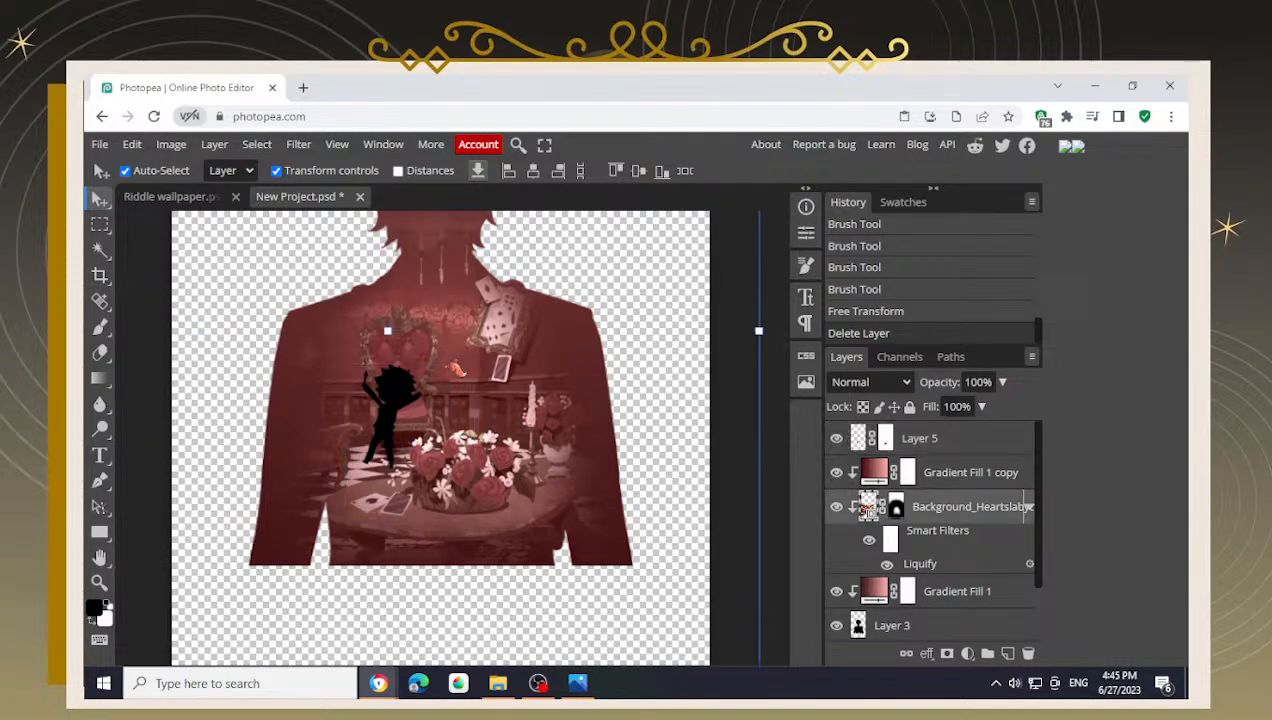
- Scale the chibi to 111.92%, rotate it to about -10.1° and place it near X 485, Y 1352 px
left_click(940, 438)
scroll(428, 390, "up", 3)
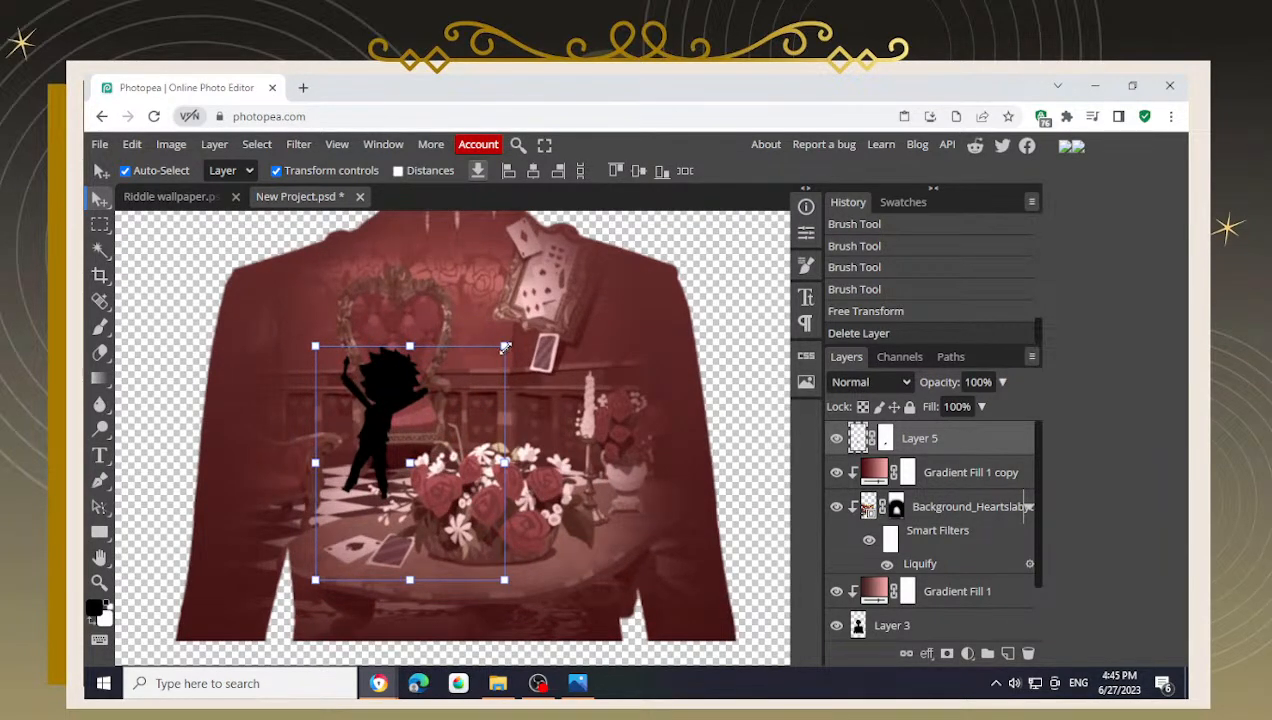
left_click_drag(505, 347, 515, 236)
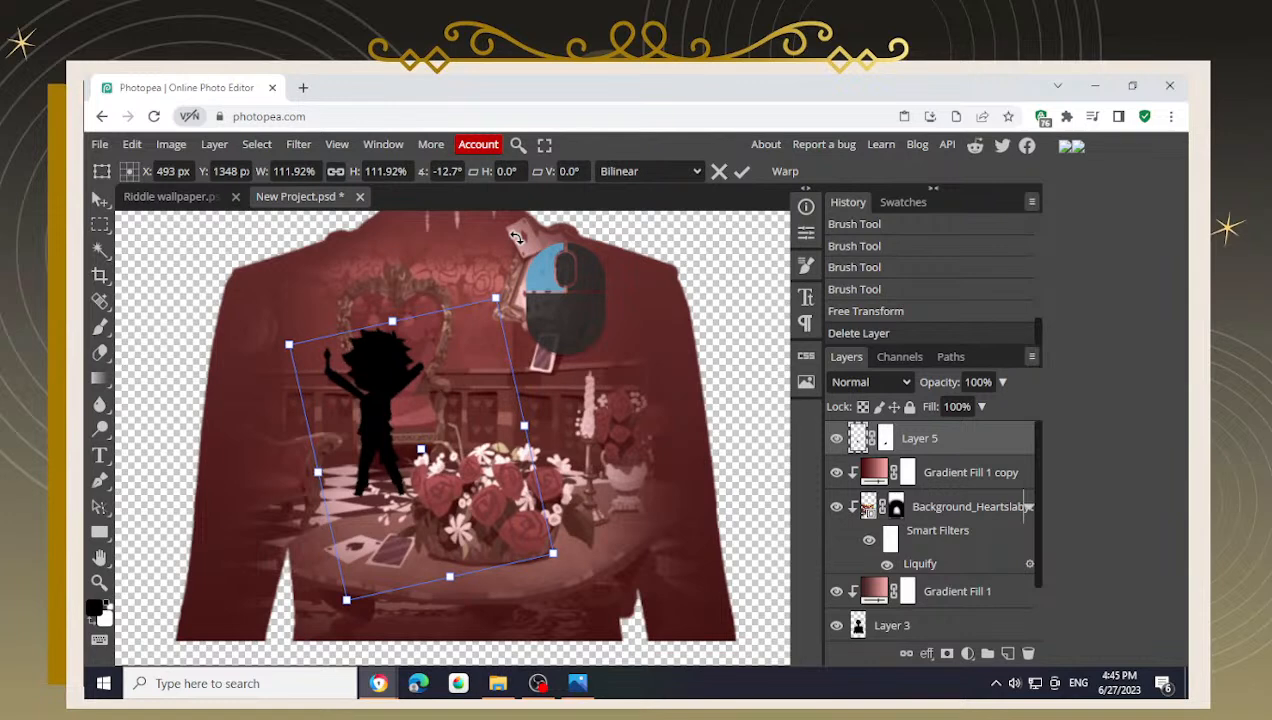
left_click_drag(379, 356, 378, 362)
left_click_drag(490, 290, 505, 283)
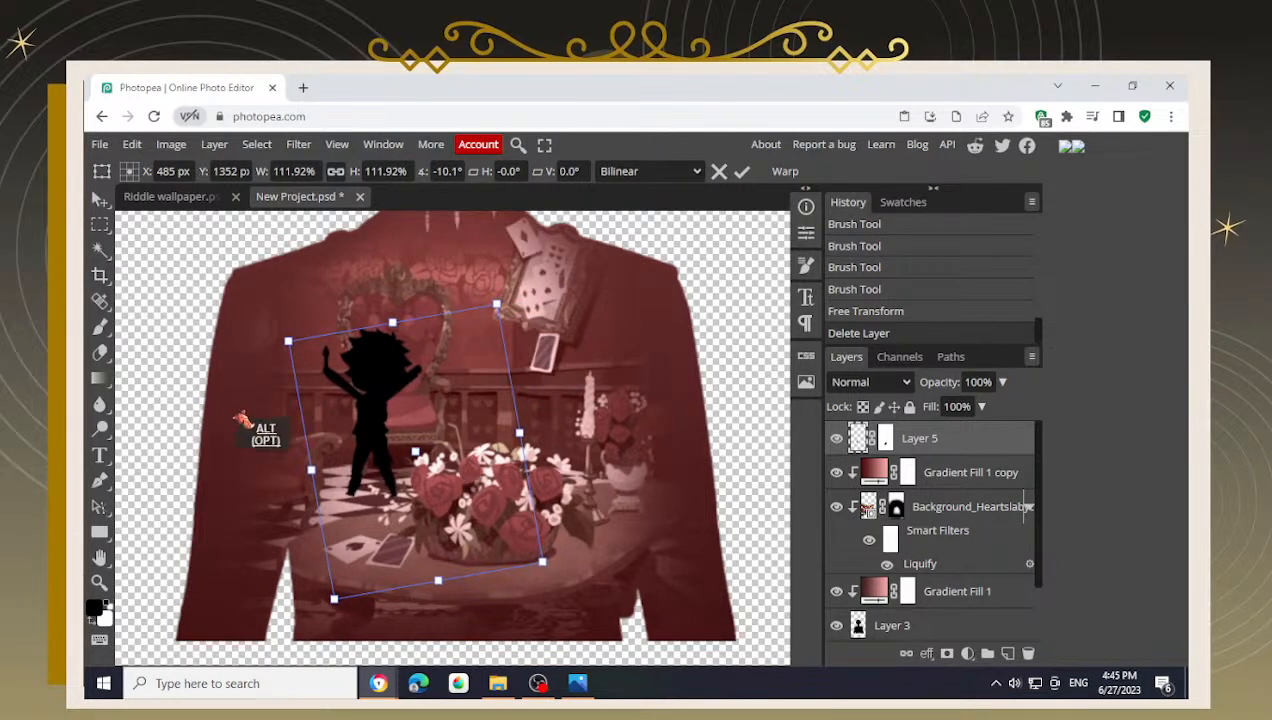
- Enlarge the tilted chibi to 126.47% and place it at about X 501, Y 1365 px
scroll(240, 415, "down", 2)
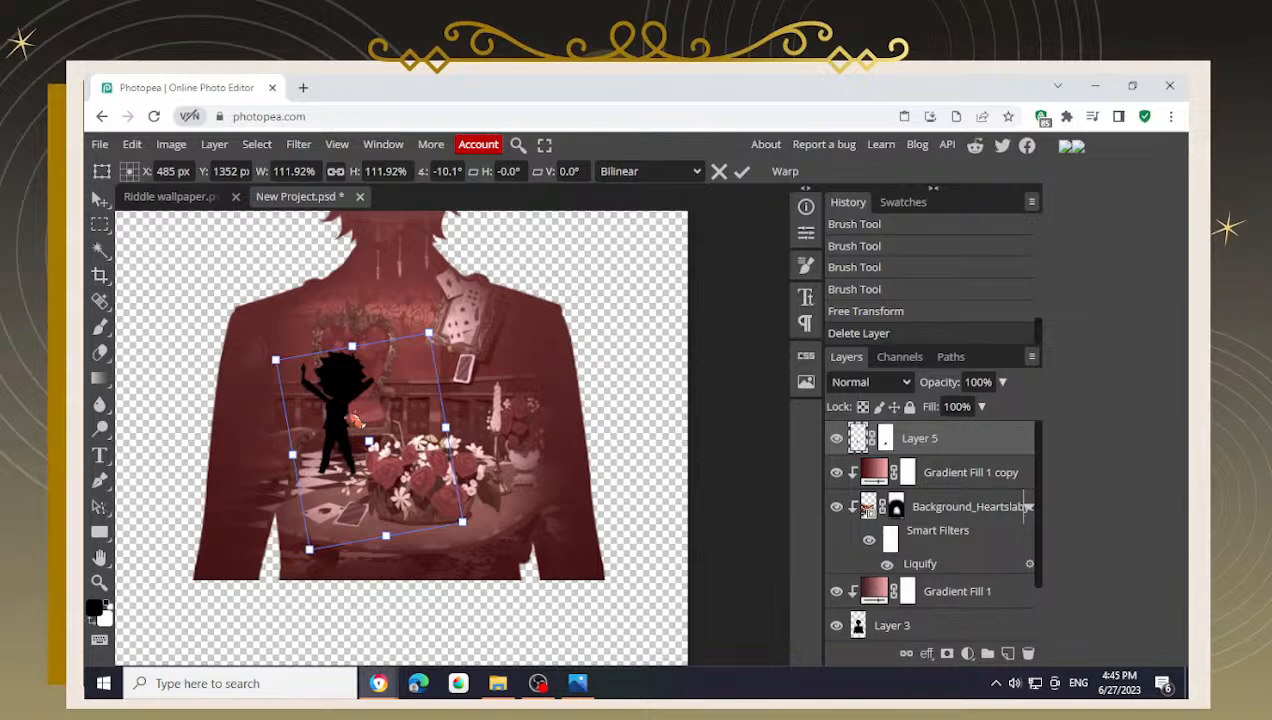
mouse_move(361, 402)
left_mouse_down()
mouse_move(446, 377)
mouse_move(348, 414)
left_mouse_up()
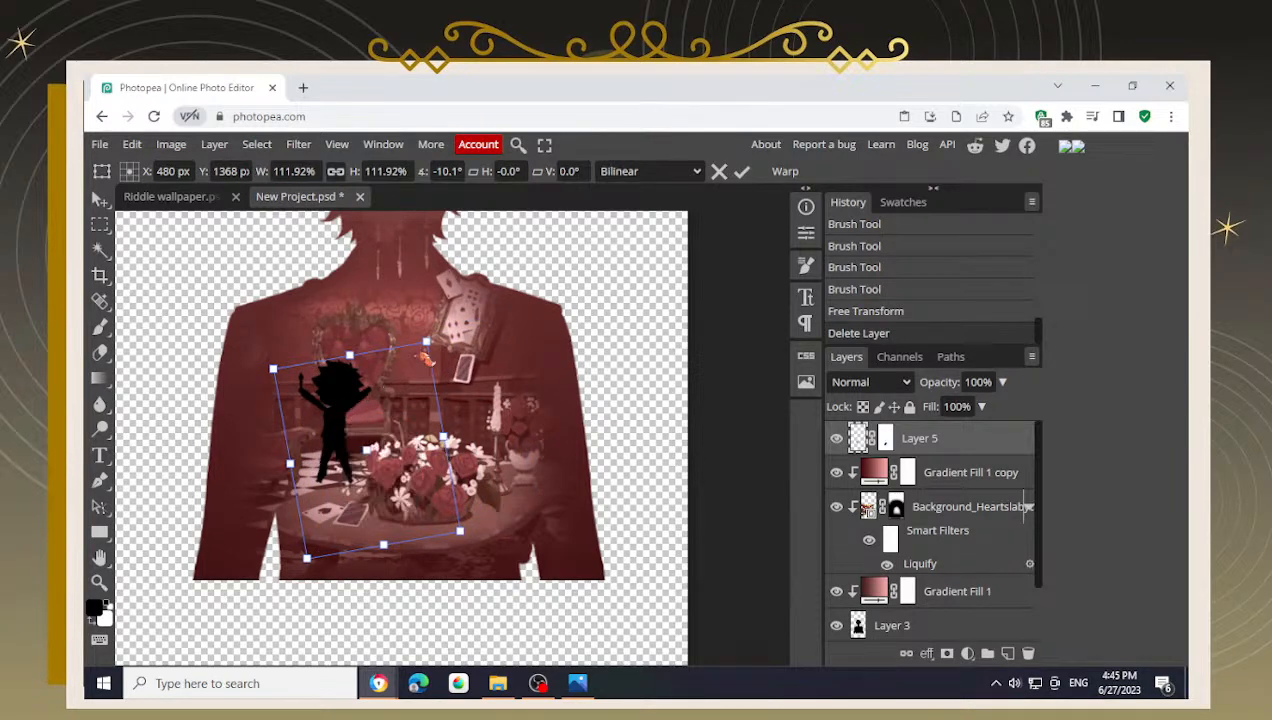
mouse_move(424, 346)
left_mouse_down()
mouse_move(455, 325)
mouse_move(433, 337)
left_mouse_up()
left_click_drag(343, 425, 348, 427)
left_click_drag(434, 338, 445, 323)
left_click_drag(390, 430, 400, 441)
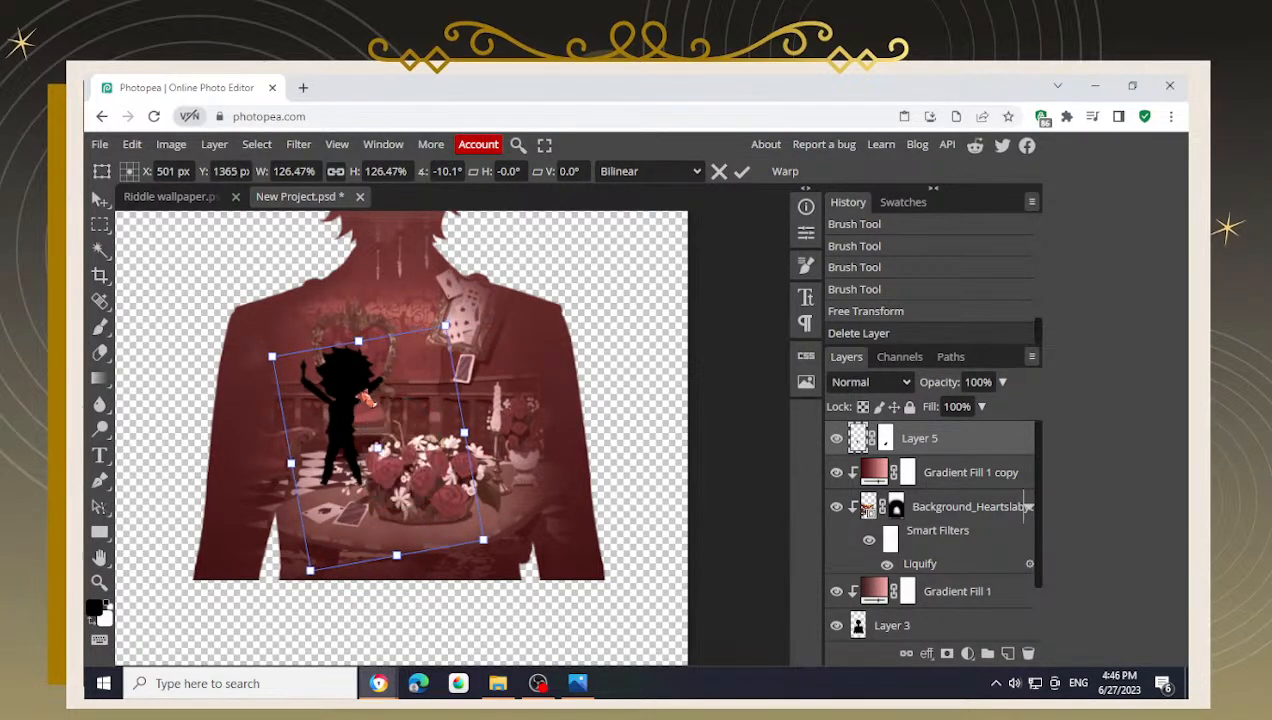
key("Return")
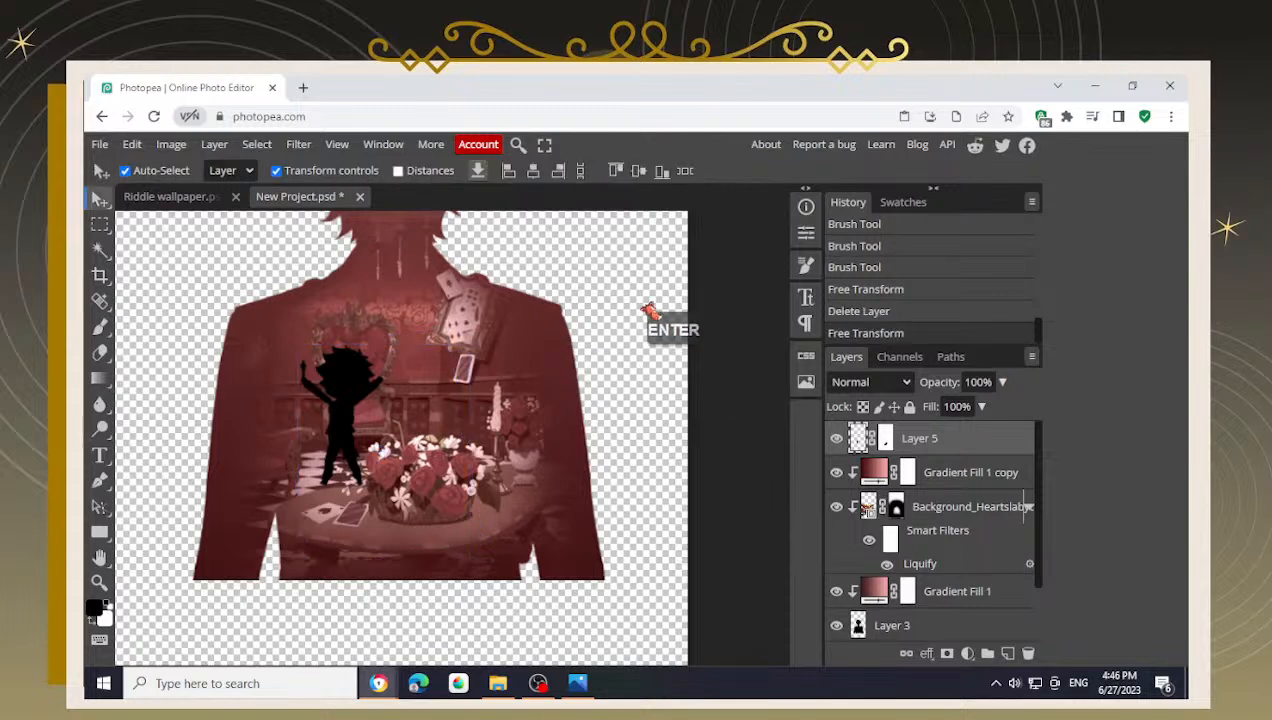
- Scale the chibi to 86.29%, place it near X 487, Y 1362 px, and rotate it clockwise so it leans toward the falling card
left_click(393, 403)
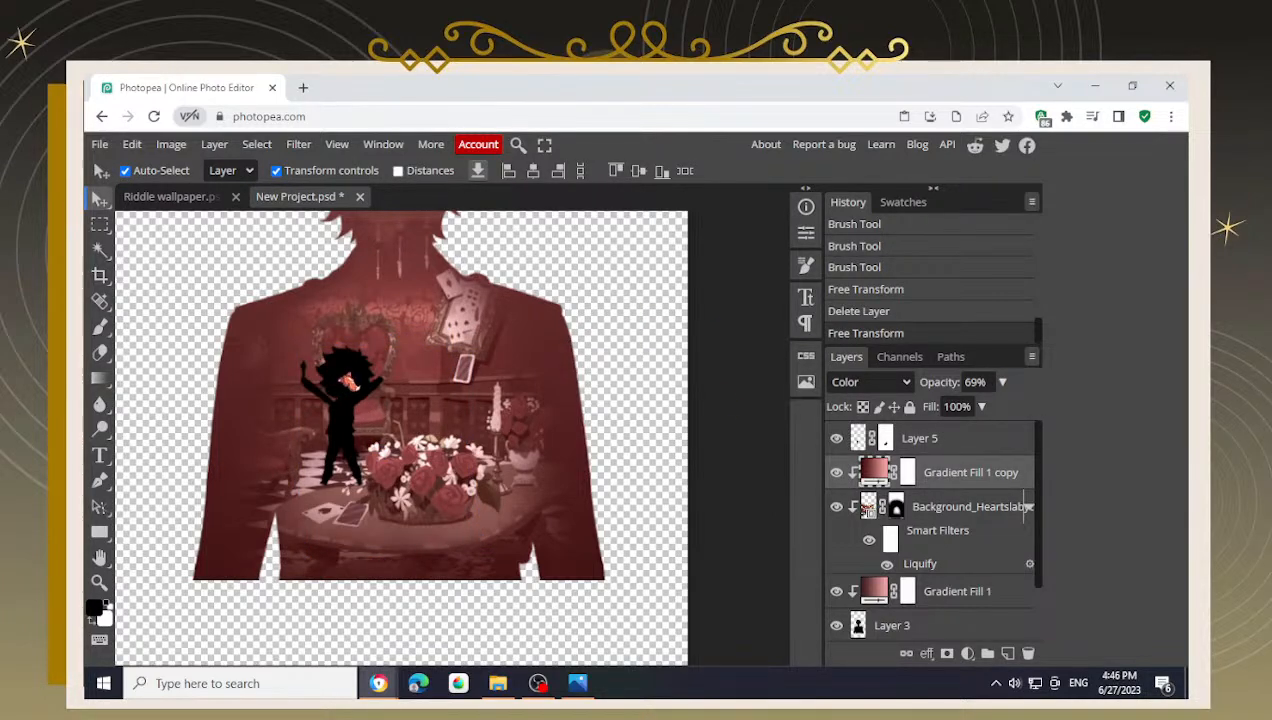
scroll(426, 455, "down", 3)
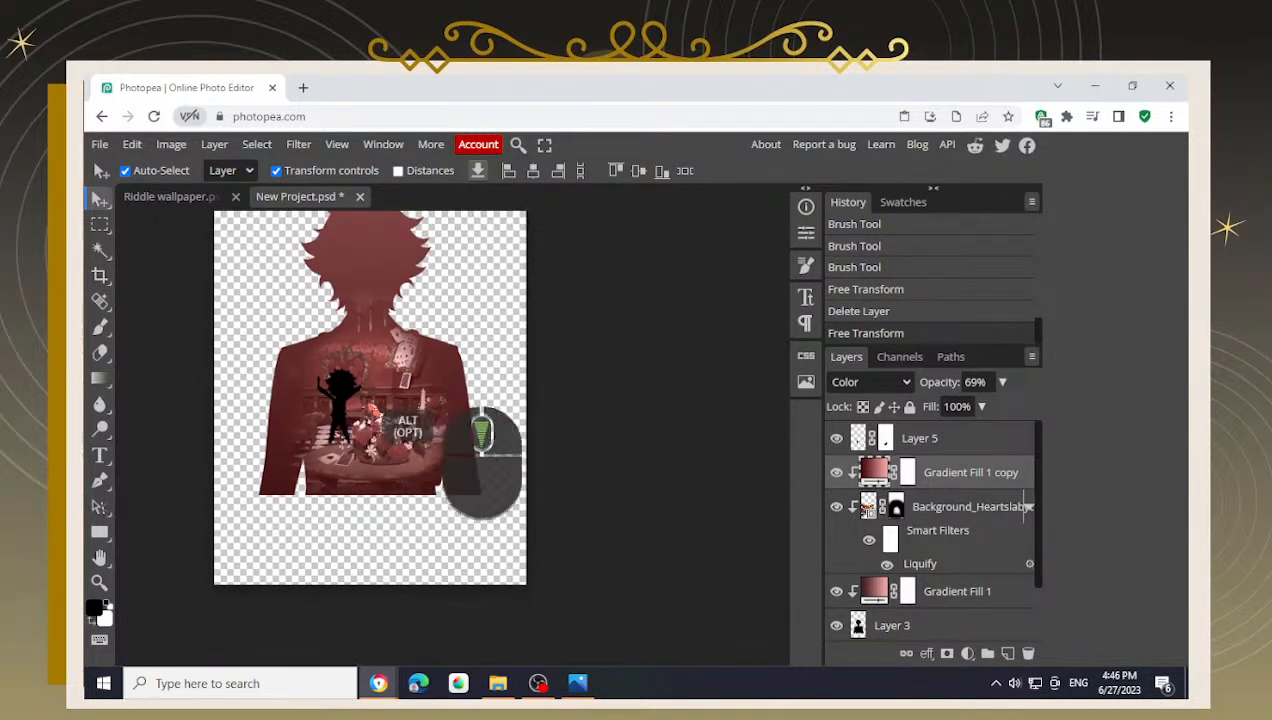
scroll(390, 440, "up", 1)
scroll(400, 440, "up", 1)
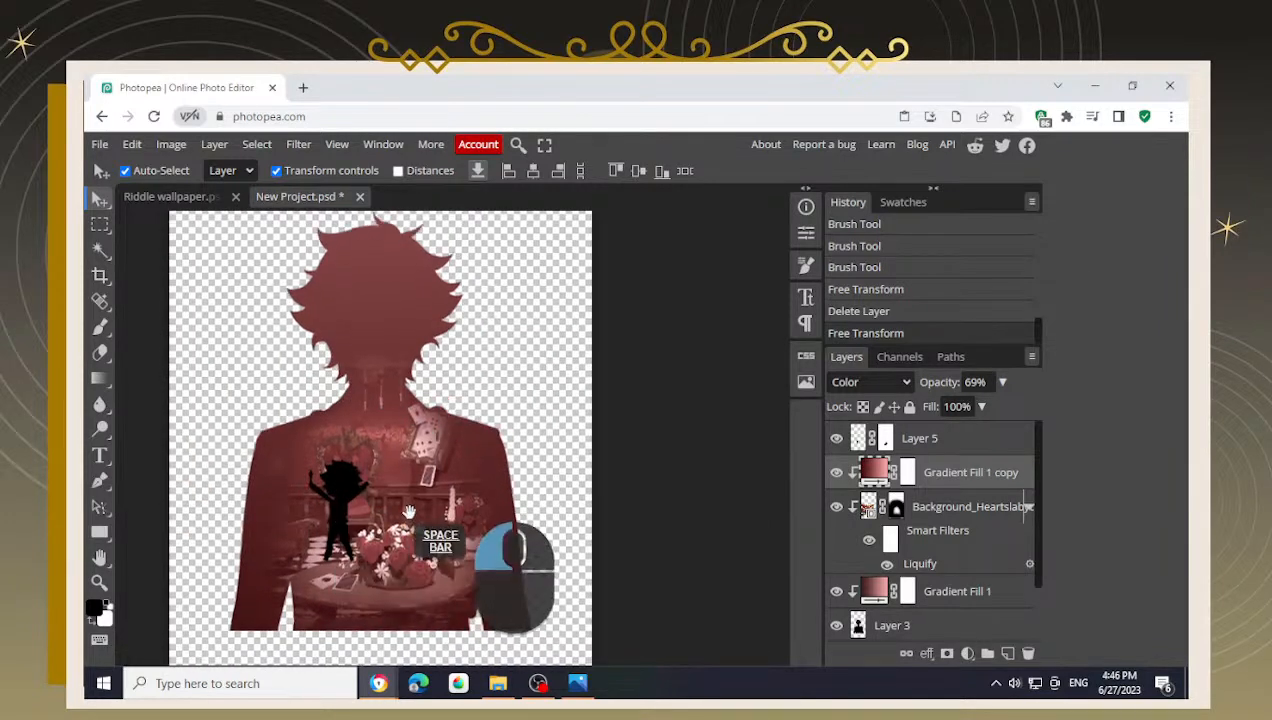
left_click(420, 438)
left_click_drag(428, 444, 413, 466)
left_click_drag(340, 500, 326, 466)
scroll(335, 515, "up", 3)
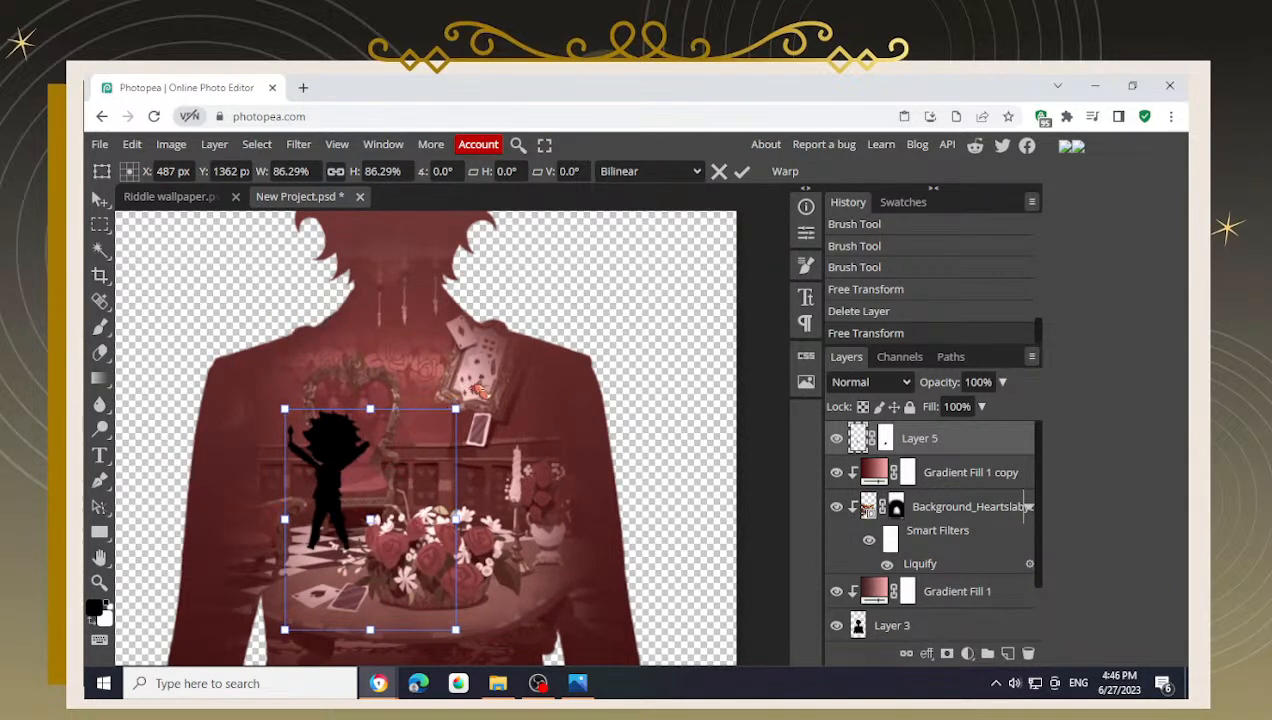
left_click_drag(470, 390, 522, 437)
key("Return")
left_click(468, 450)
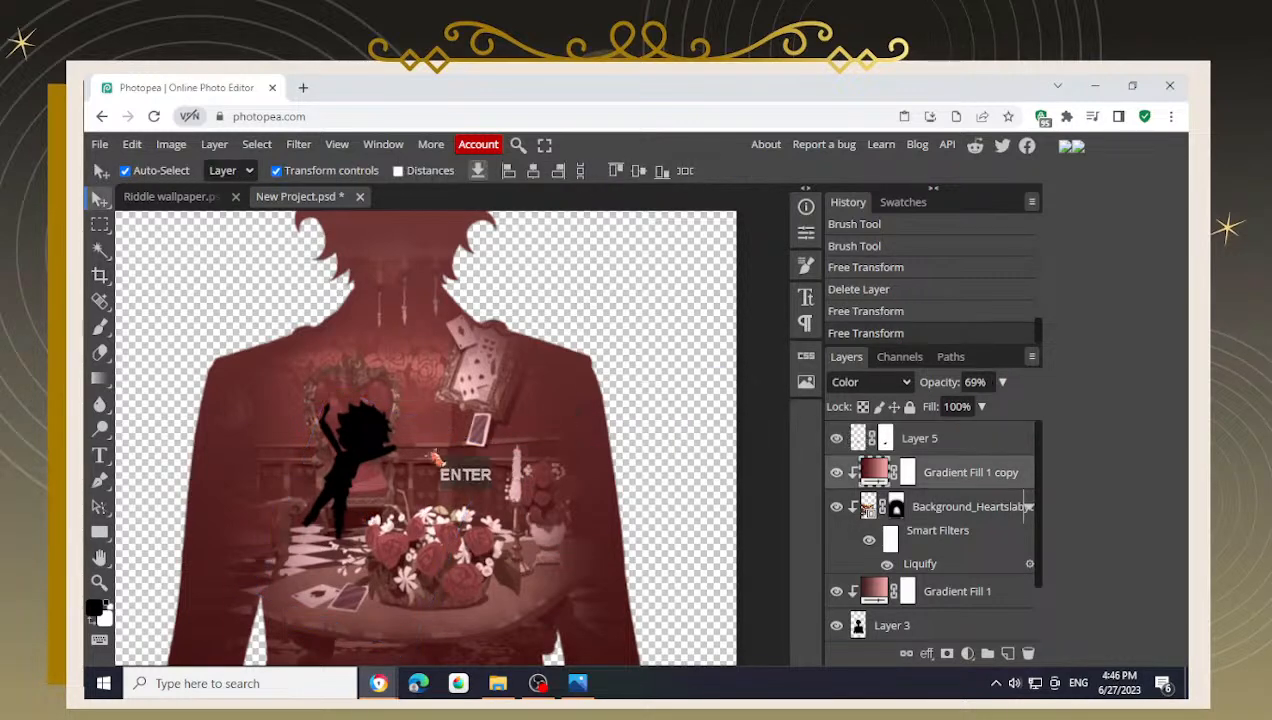
- Reposition the leaning chibi in front of the chair and lower its layer opacity to 74%
scroll(406, 462, "up", 2)
left_click(357, 446)
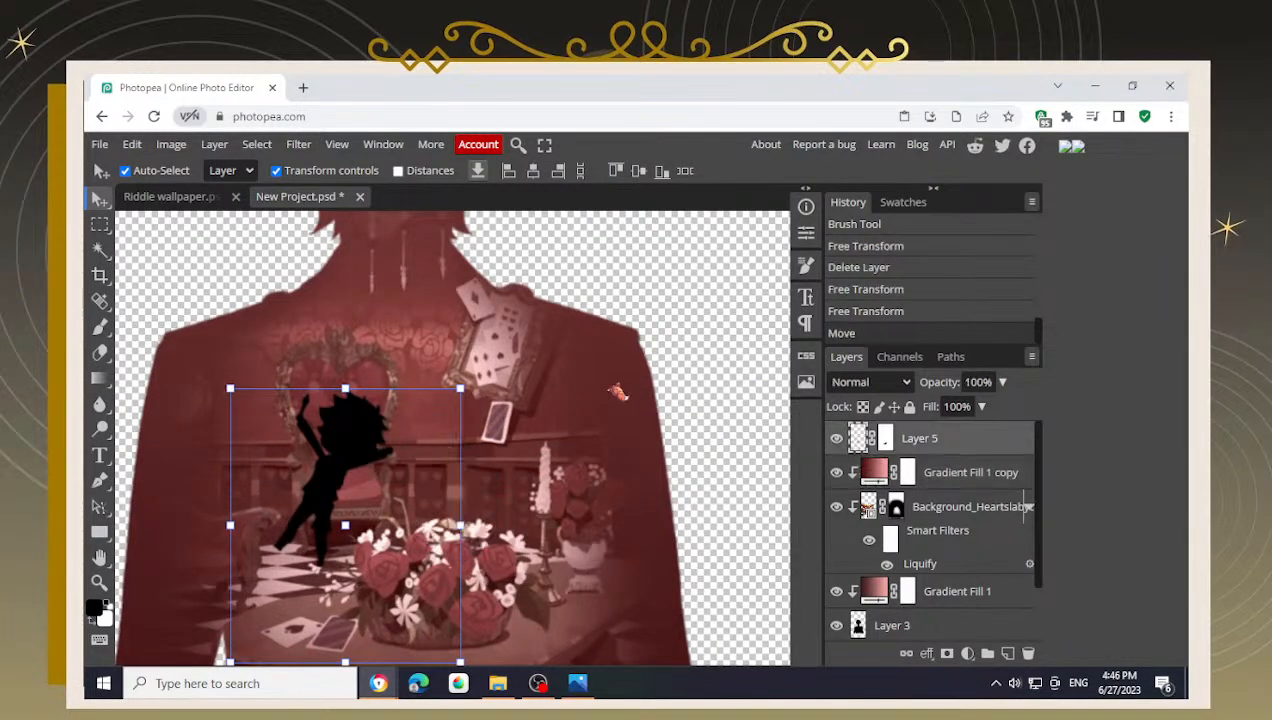
left_click(703, 339)
left_click_drag(340, 432, 362, 445)
scroll(350, 562, "up", 3)
left_click(1001, 382)
left_click_drag(1010, 416, 983, 410)
scroll(383, 531, "up", 5)
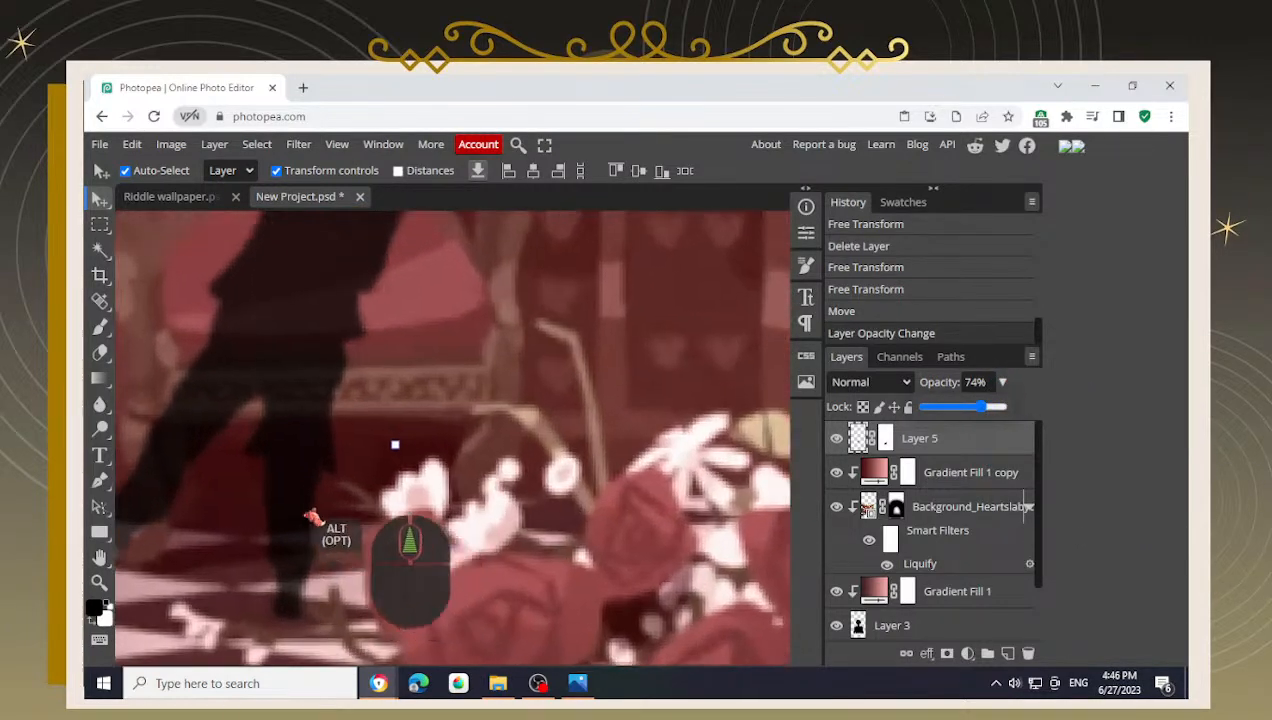
- Activate the chibi layer's mask, try a smaller brush across the ankle beside the flowers, and undo the stroke
left_click_drag(390, 498, 352, 518)
left_click(903, 450)
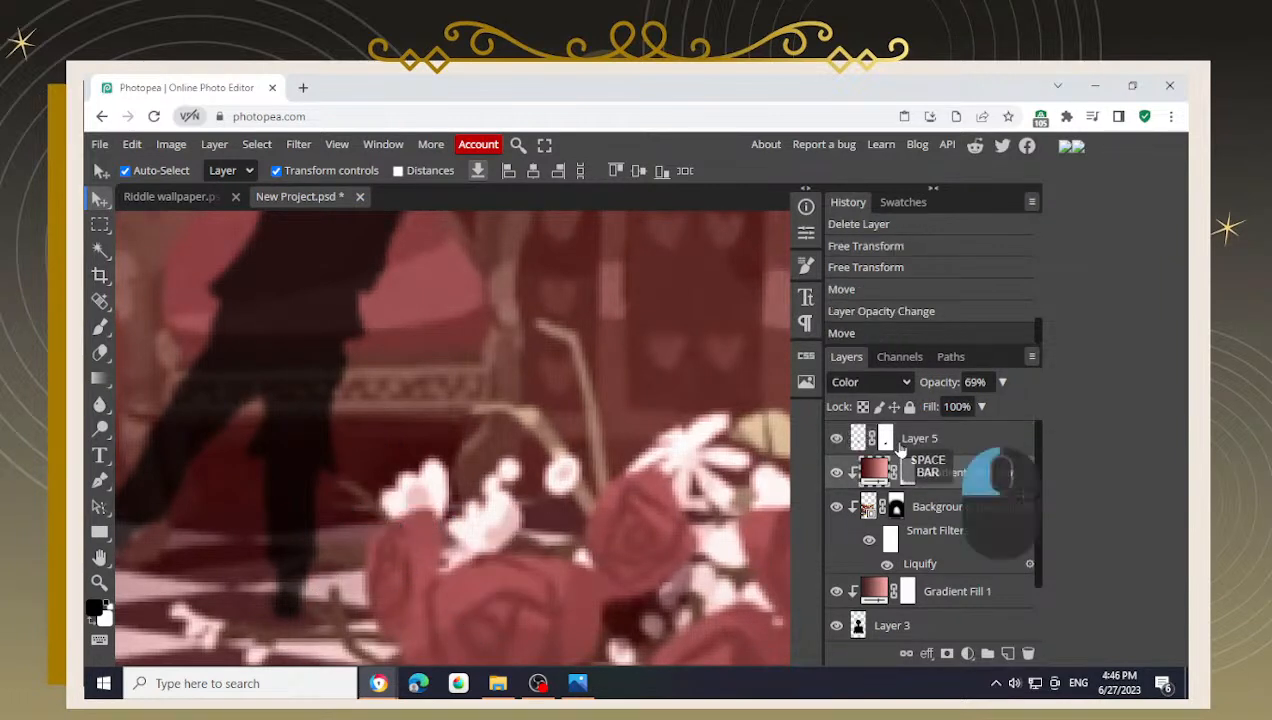
left_click(884, 446)
key("b")
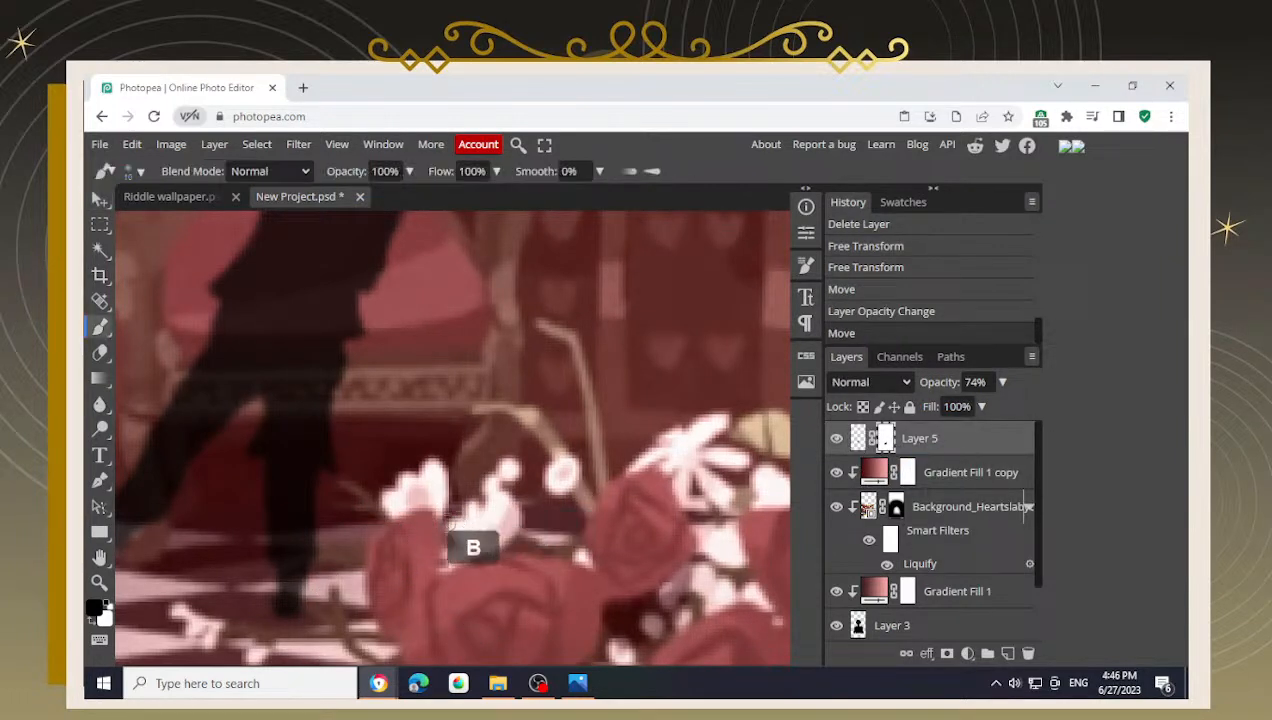
key("bracketleft")
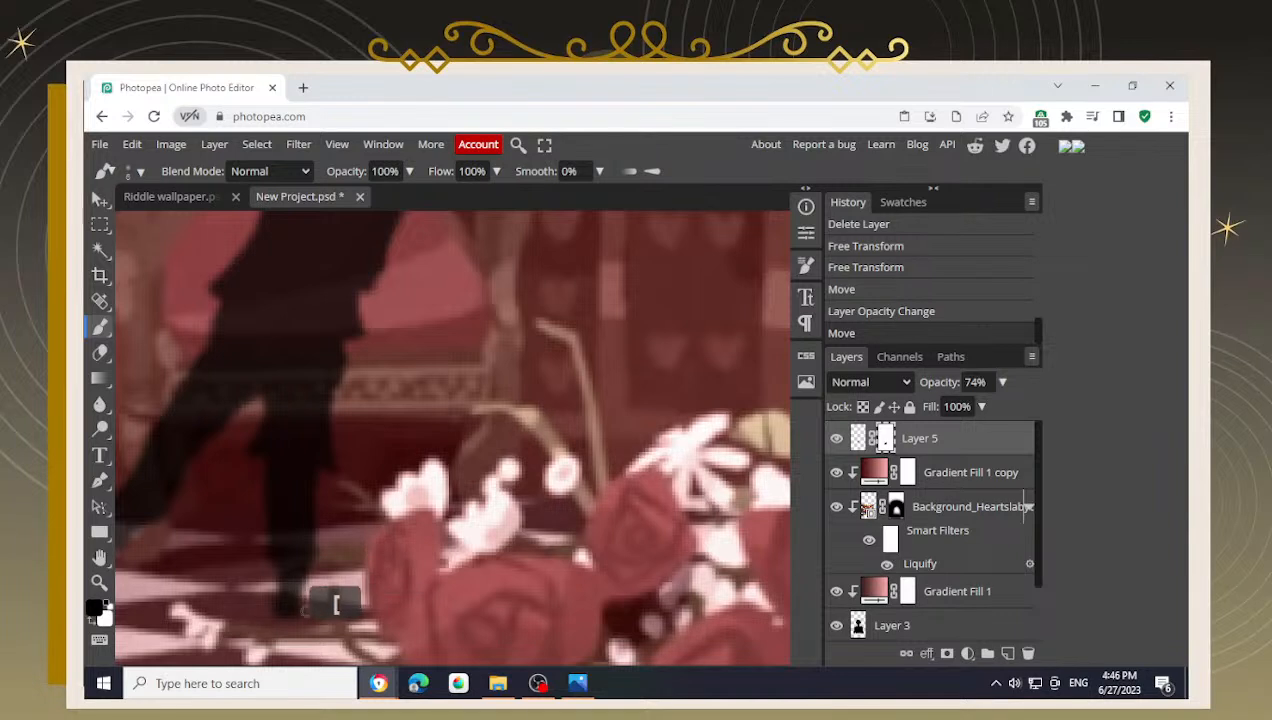
left_click(318, 562)
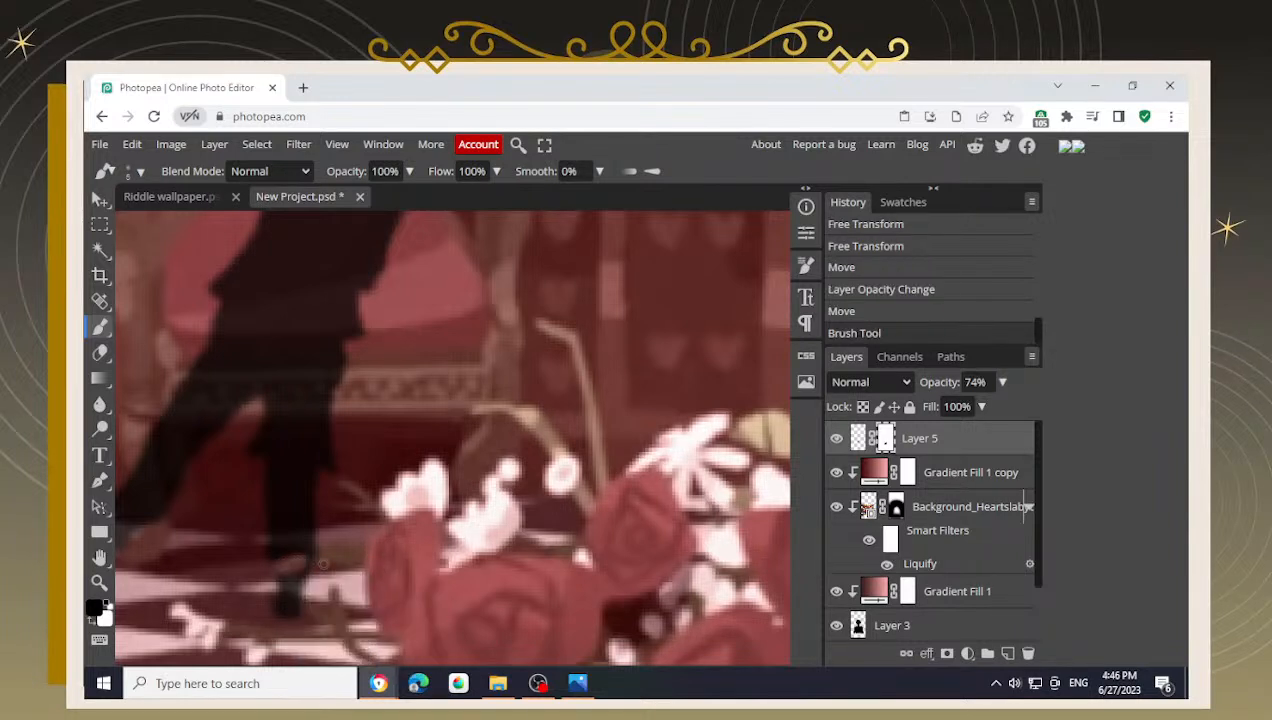
key("ctrl+z")
left_click_drag(390, 615, 466, 591)
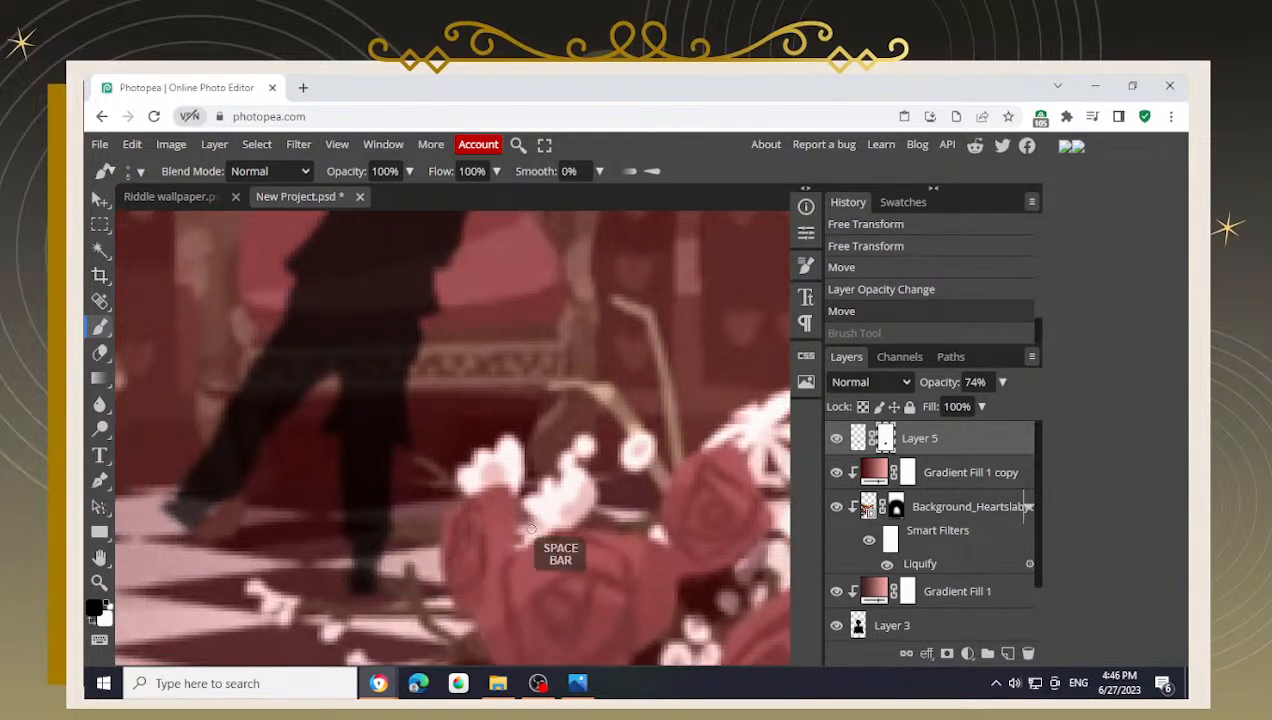
- Mask out a thin strip across the chibi's ankle beside the flowers
scroll(527, 560, "down", 4)
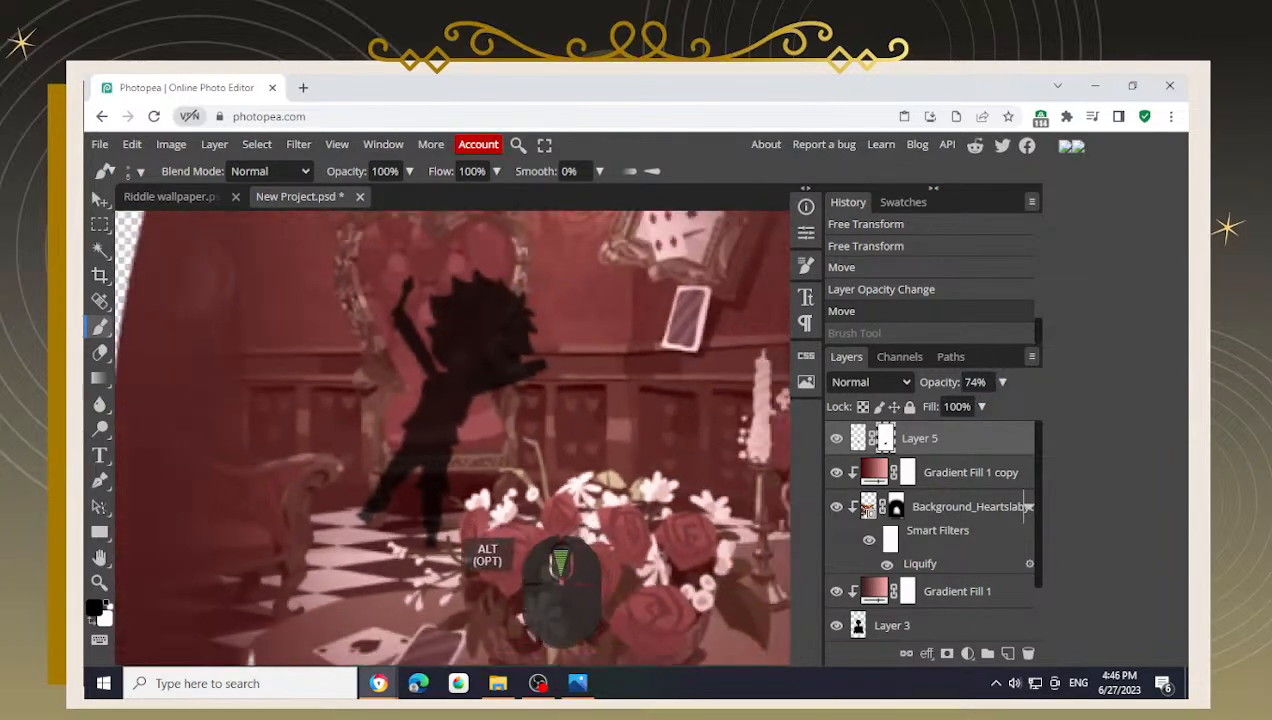
scroll(527, 560, "up", 5)
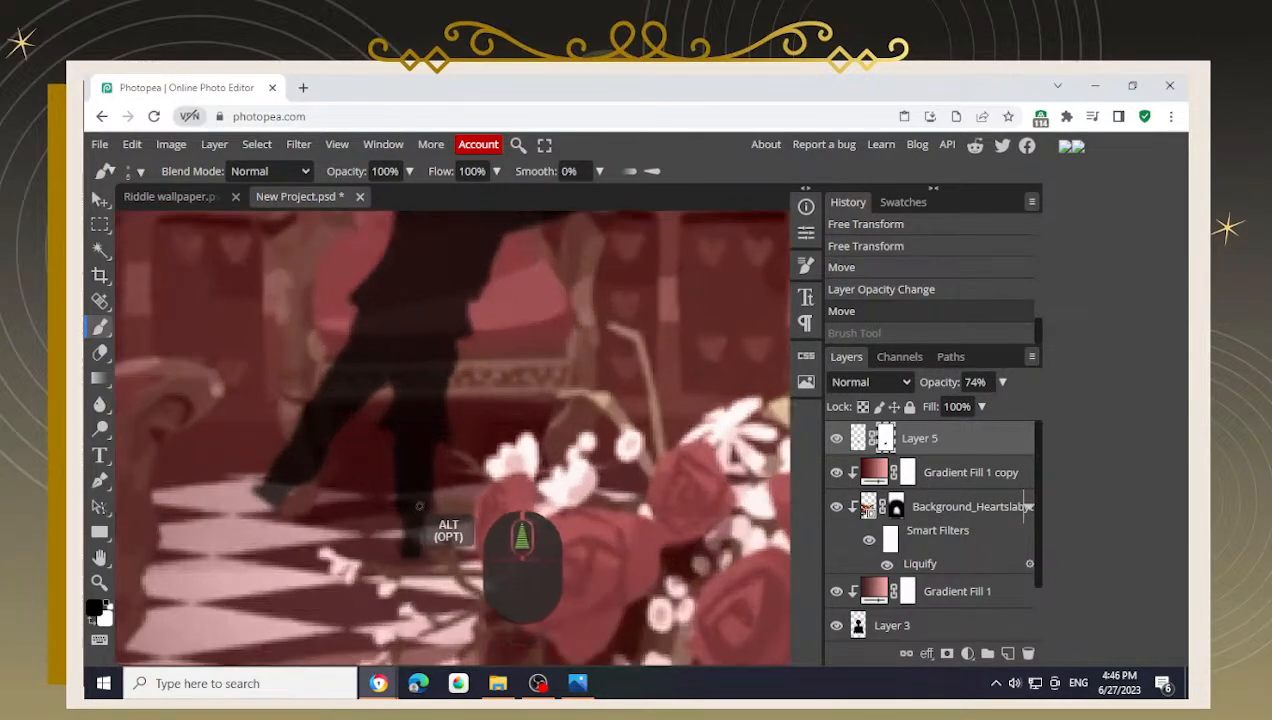
left_click(400, 527)
key("ctrl+z")
left_click_drag(391, 519, 453, 513)
- Restore the chibi layer's opacity to 100% and refine the masked strip across its ankle with small brush strokes
left_click_drag(995, 415, 1003, 407)
scroll(540, 562, "down", 6)
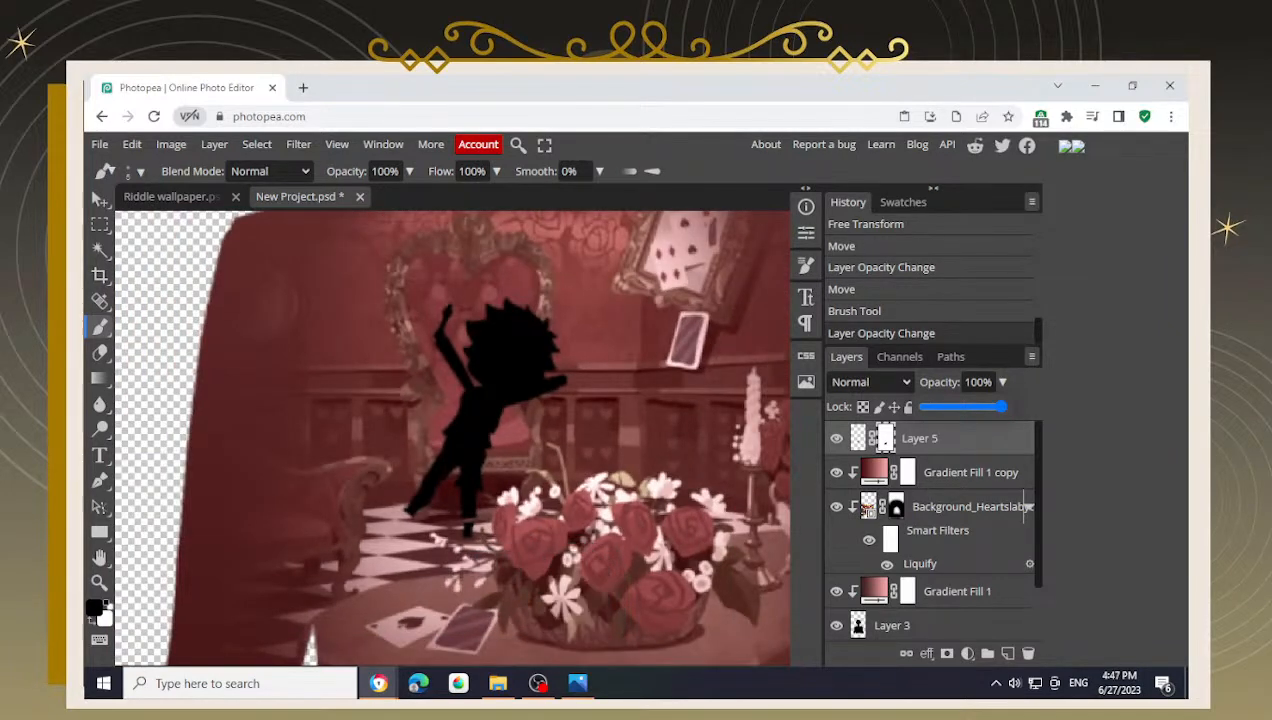
scroll(460, 525, "up", 5)
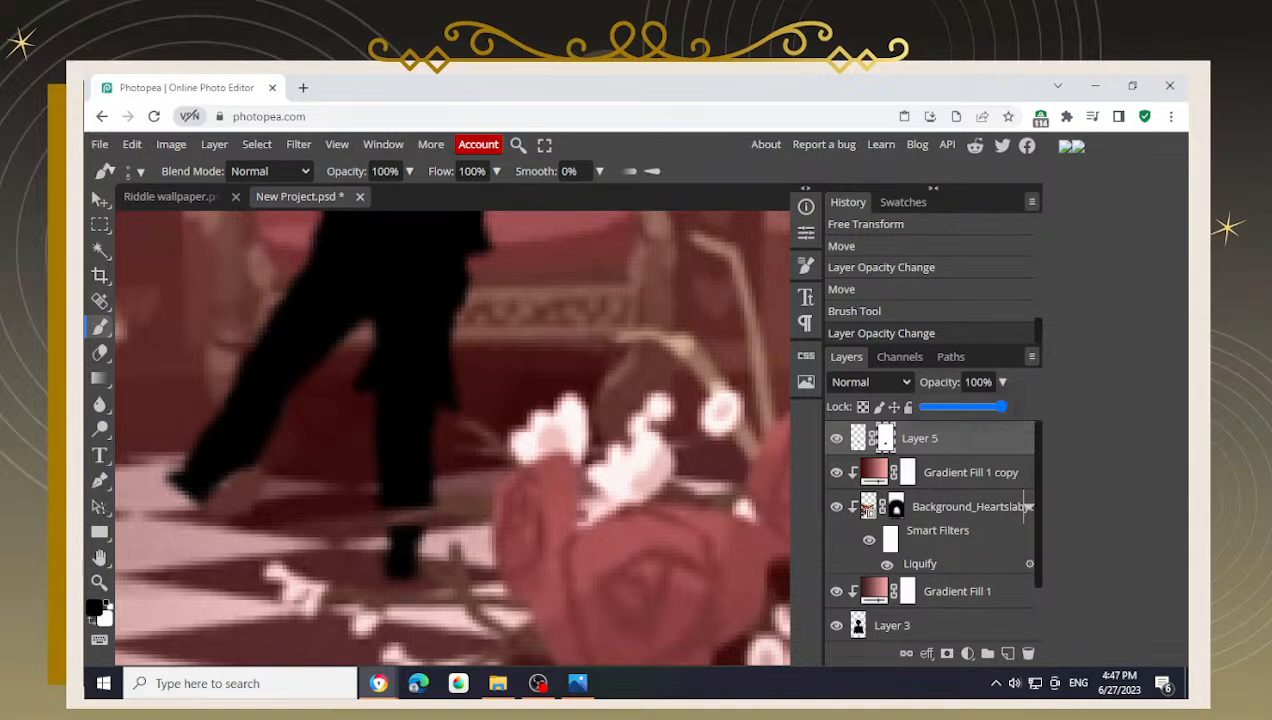
key("space")
left_click(550, 514)
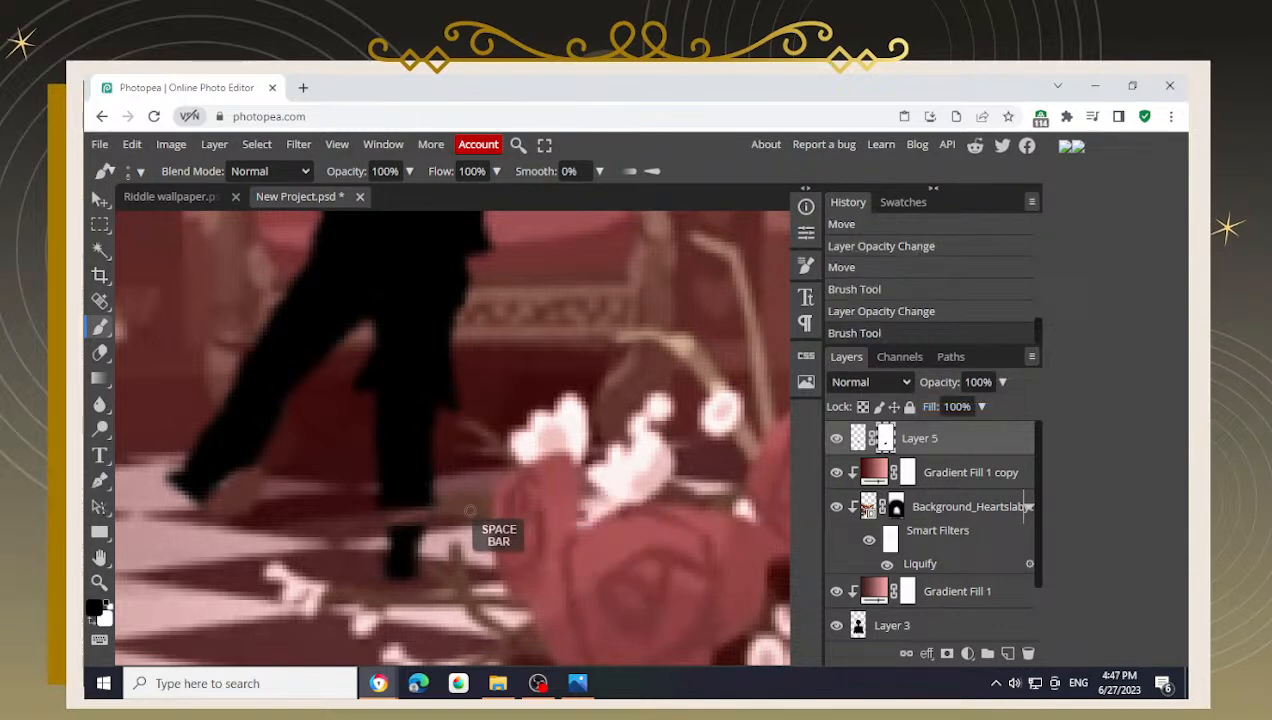
scroll(425, 503, "down", 2, "alt")
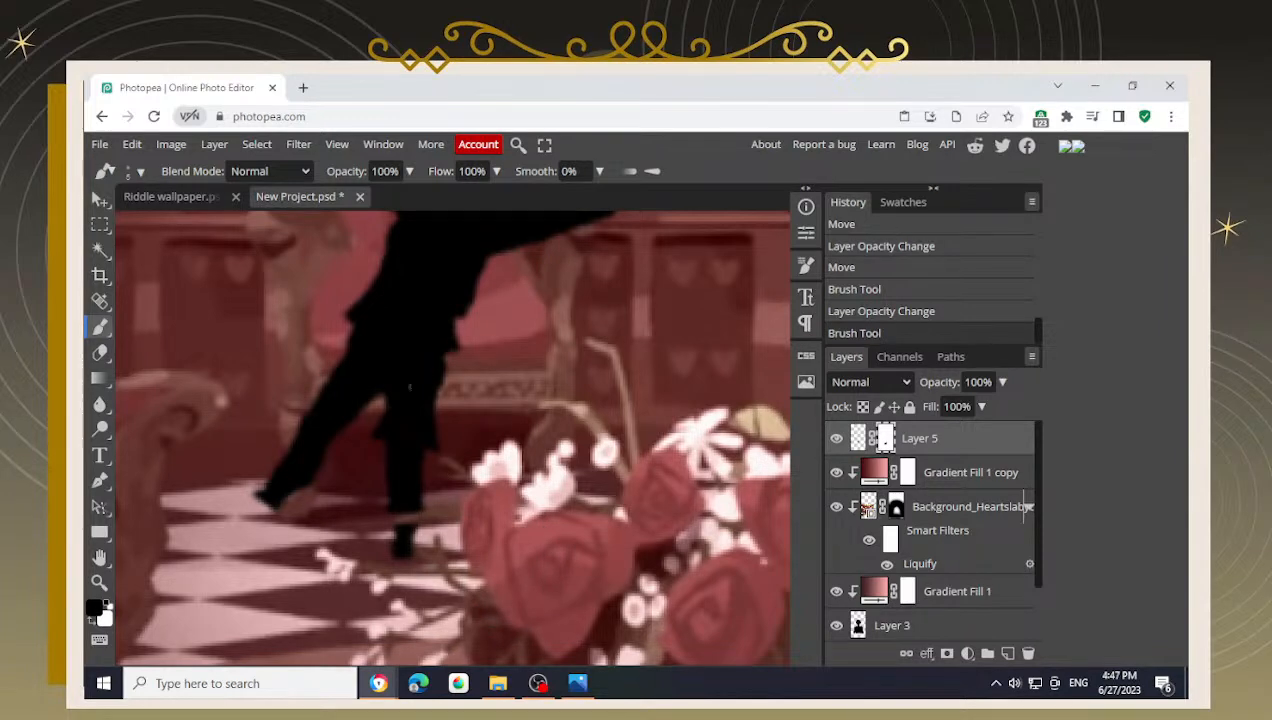
scroll(402, 518, "up", 2, "alt")
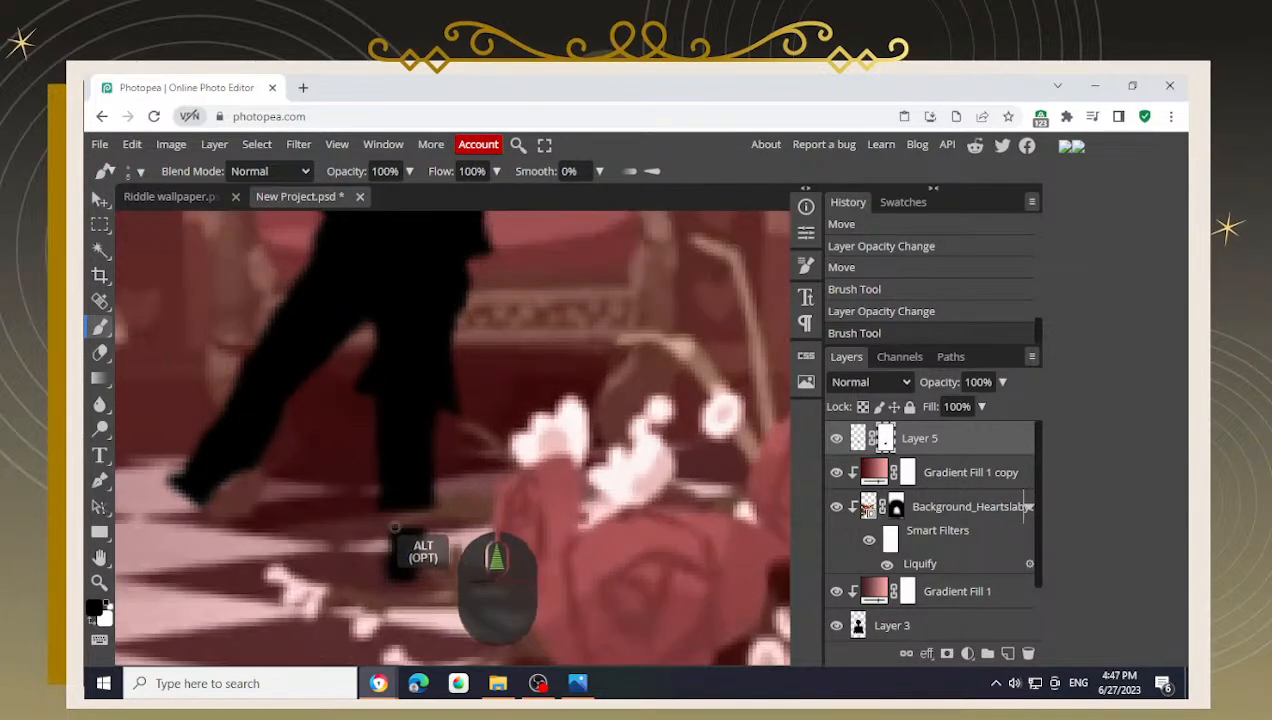
left_click_drag(402, 518, 398, 505)
left_click(428, 516)
key("x")
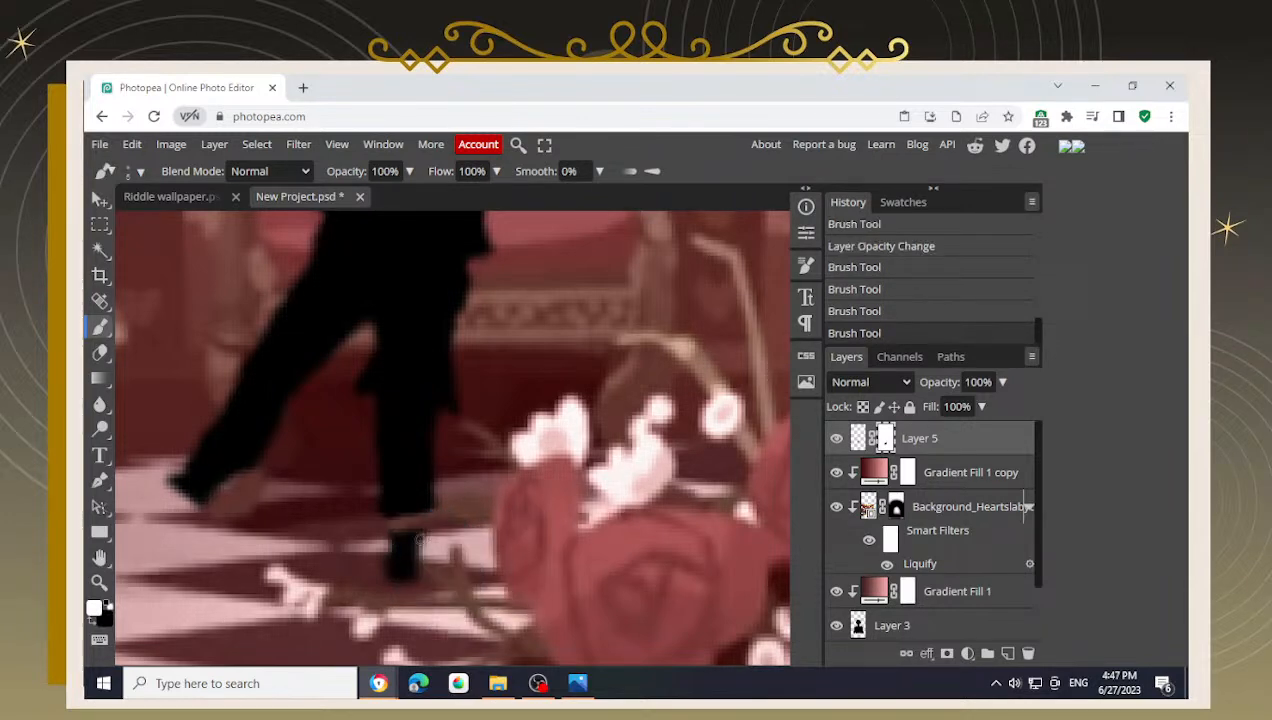
scroll(405, 520, "down", 1, "alt")
scroll(410, 545, "down", 1, "alt")
scroll(400, 575, "down", 1, "alt")
scroll(493, 585, "down", 1, "alt")
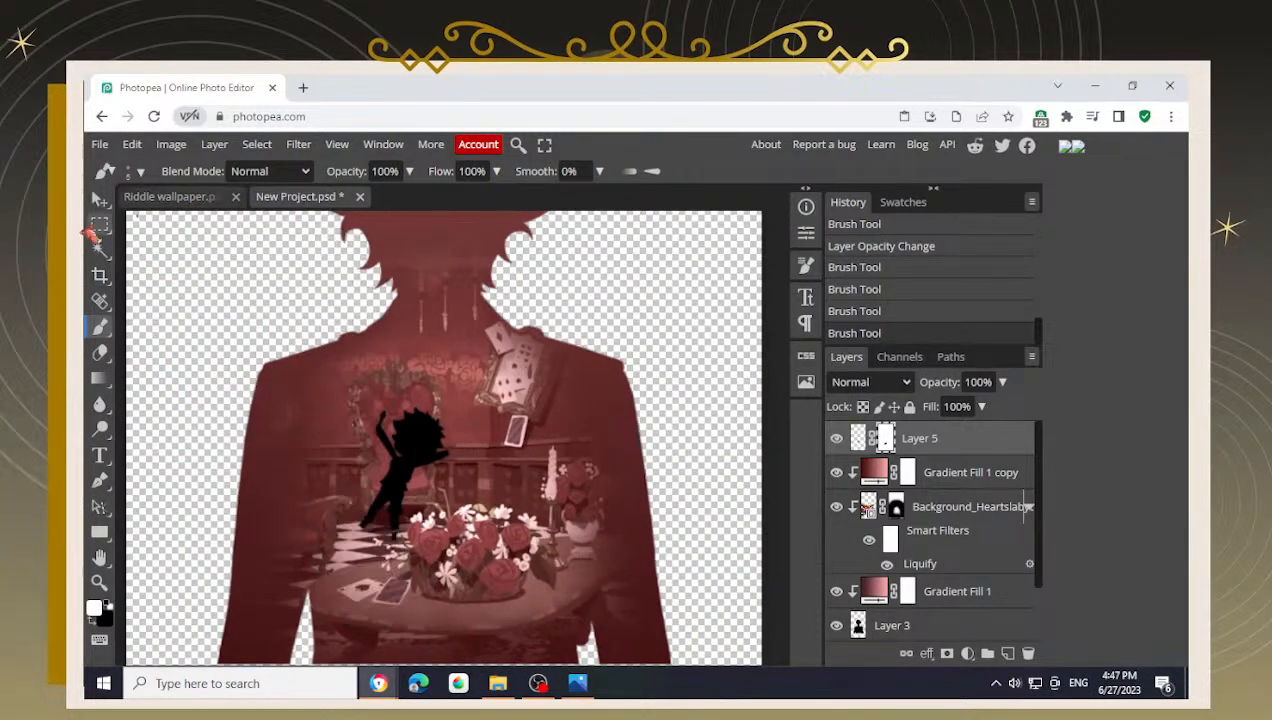
- Copy the dark Color Fill 1 layer above the chibi in the Riddle wallpaper document
left_click(100, 198)
scroll(662, 442, "down", 1, "alt")
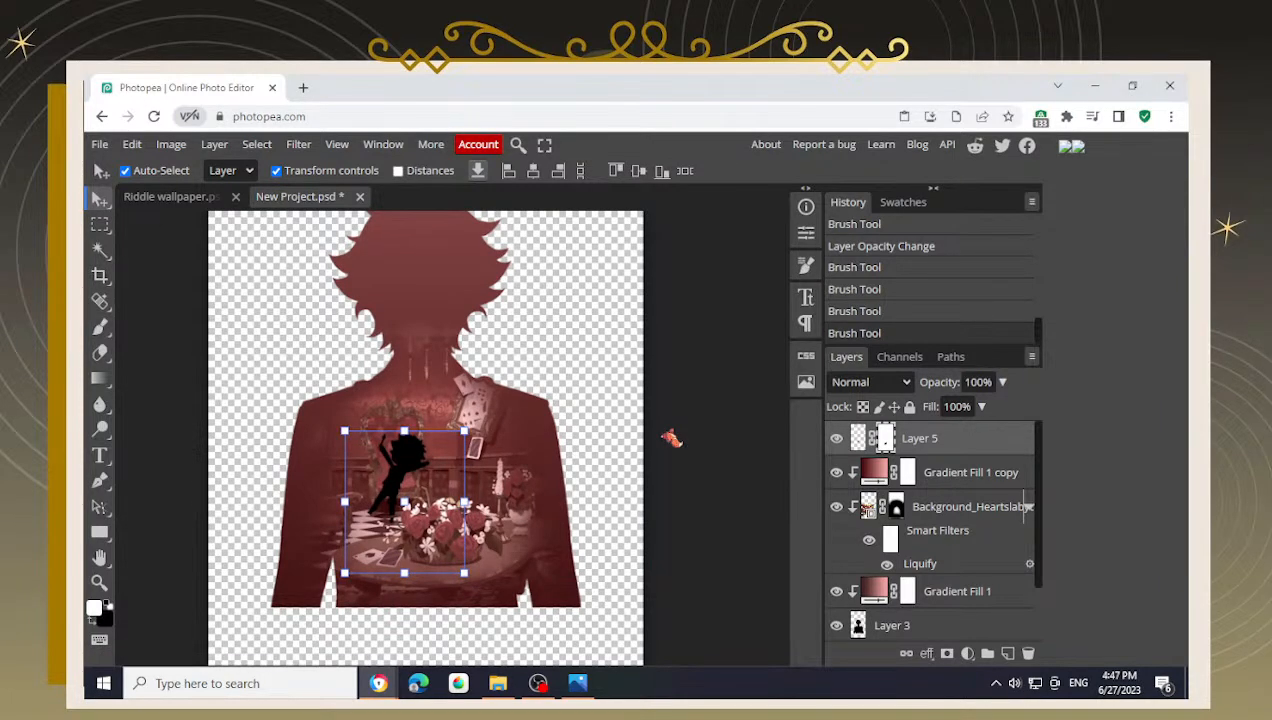
left_click(180, 205)
scroll(619, 545, "up", 1)
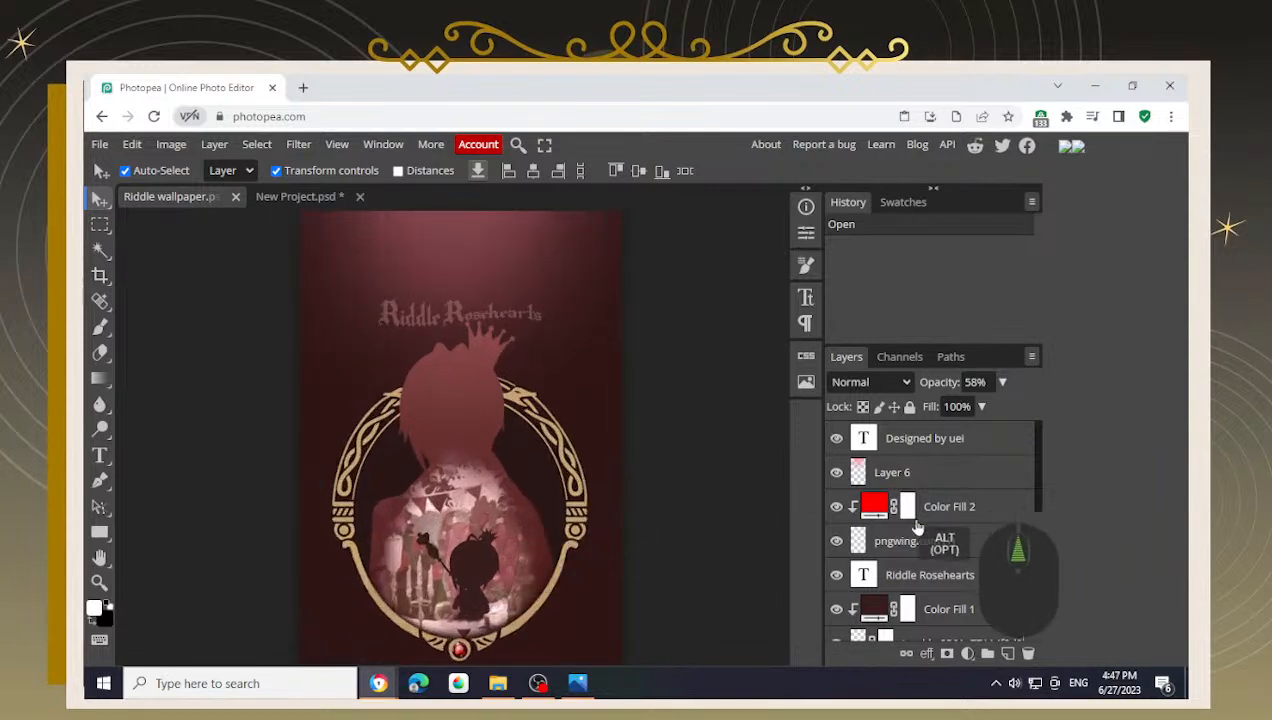
scroll(965, 500, "down", 3)
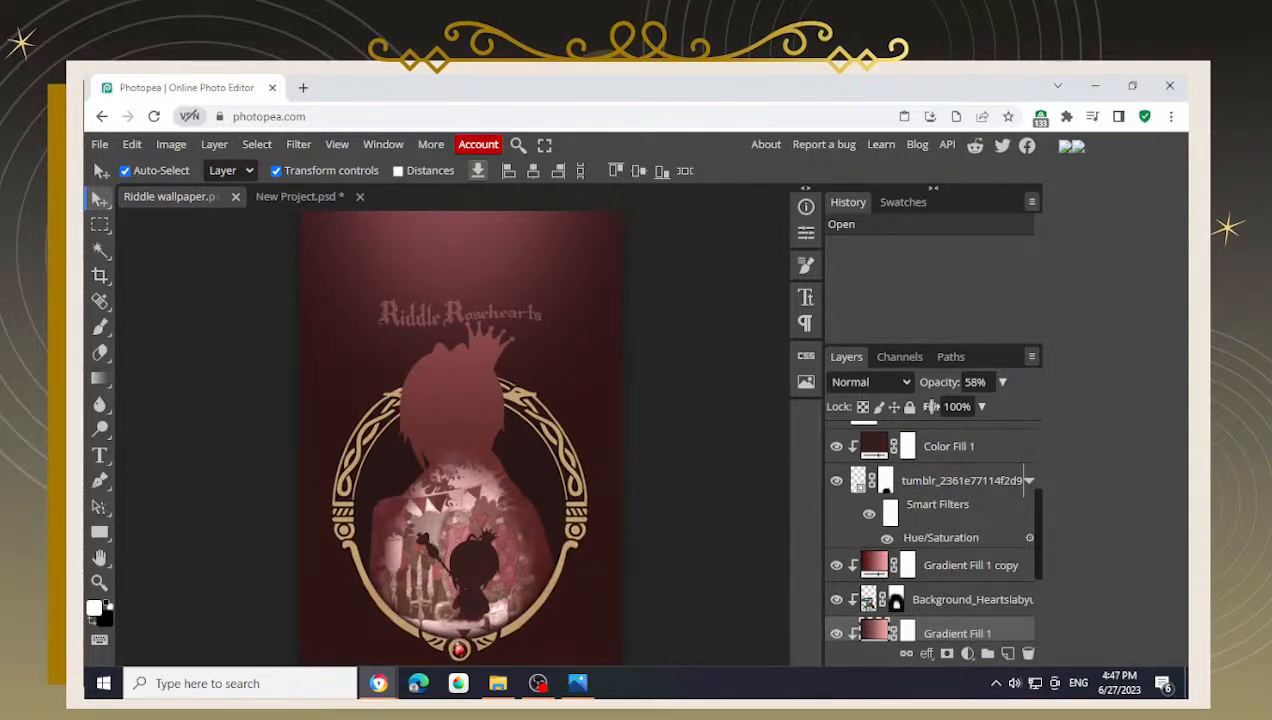
left_click(960, 458)
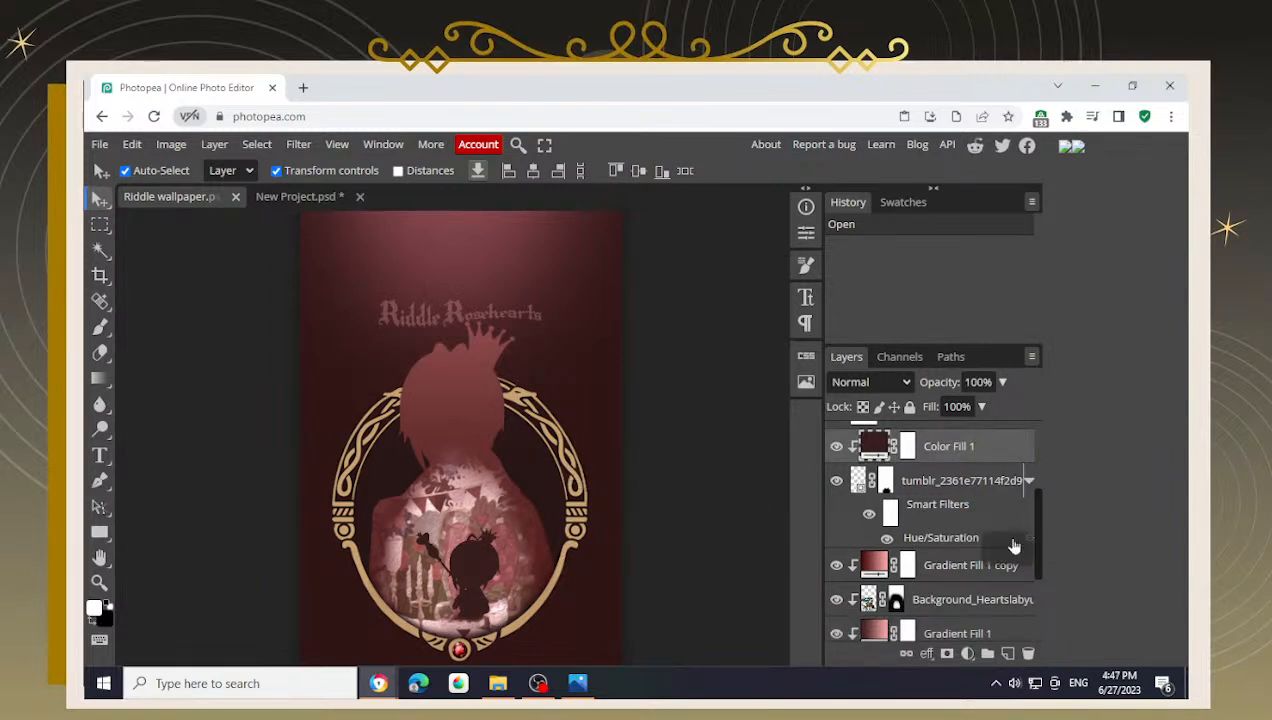
left_click(836, 483, "ctrl")
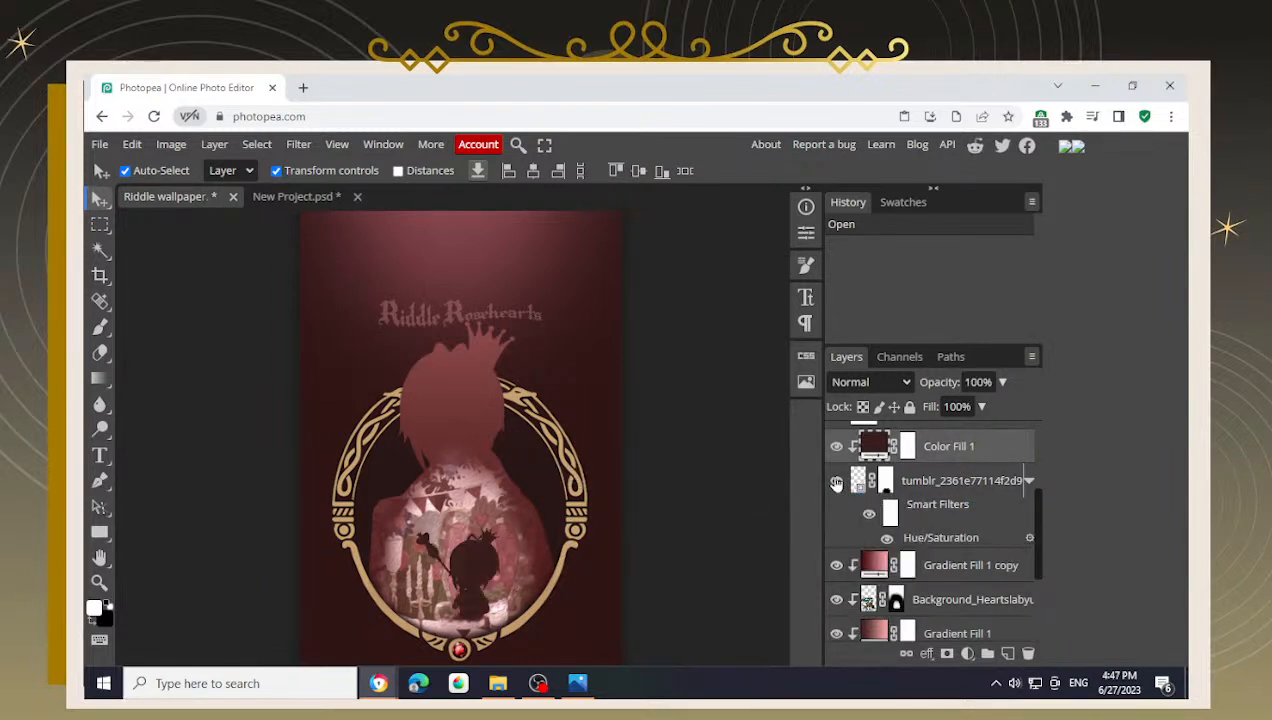
key("ctrl+c")
- Paste the copied color fill into New Project.psd directly above Layer 5, clipped to the chibi
left_click(293, 196)
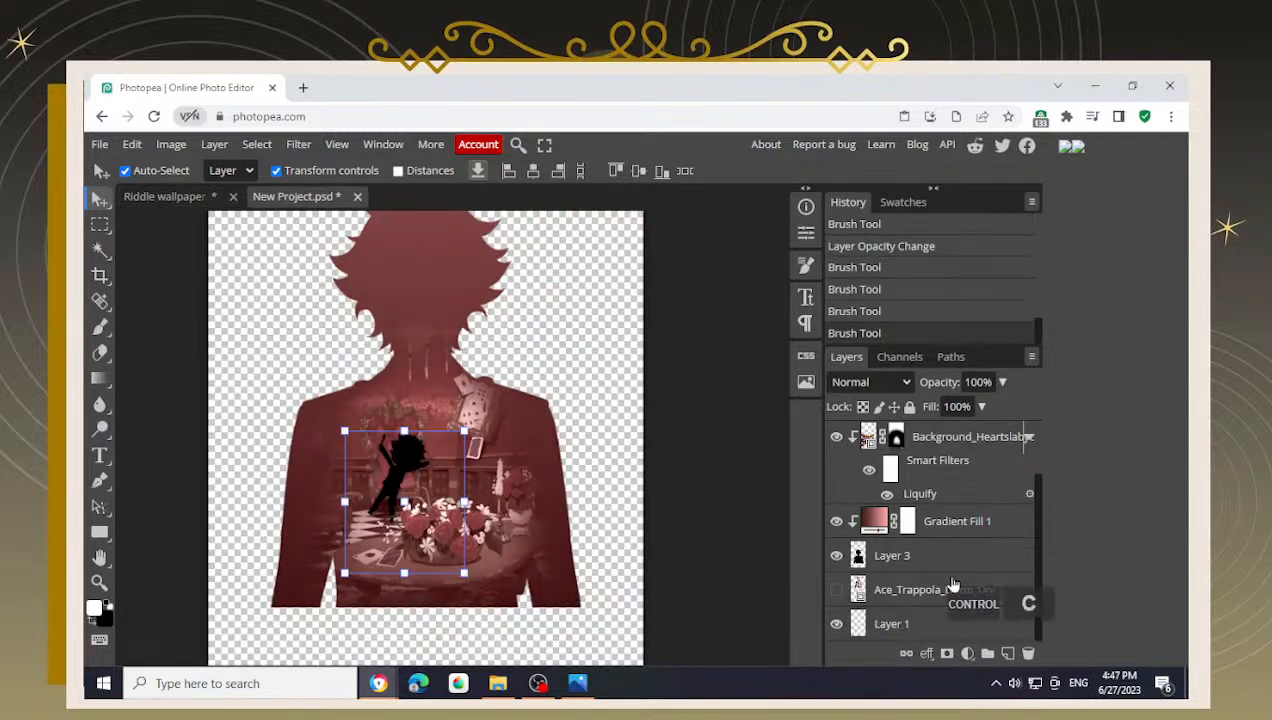
key("ctrl+v")
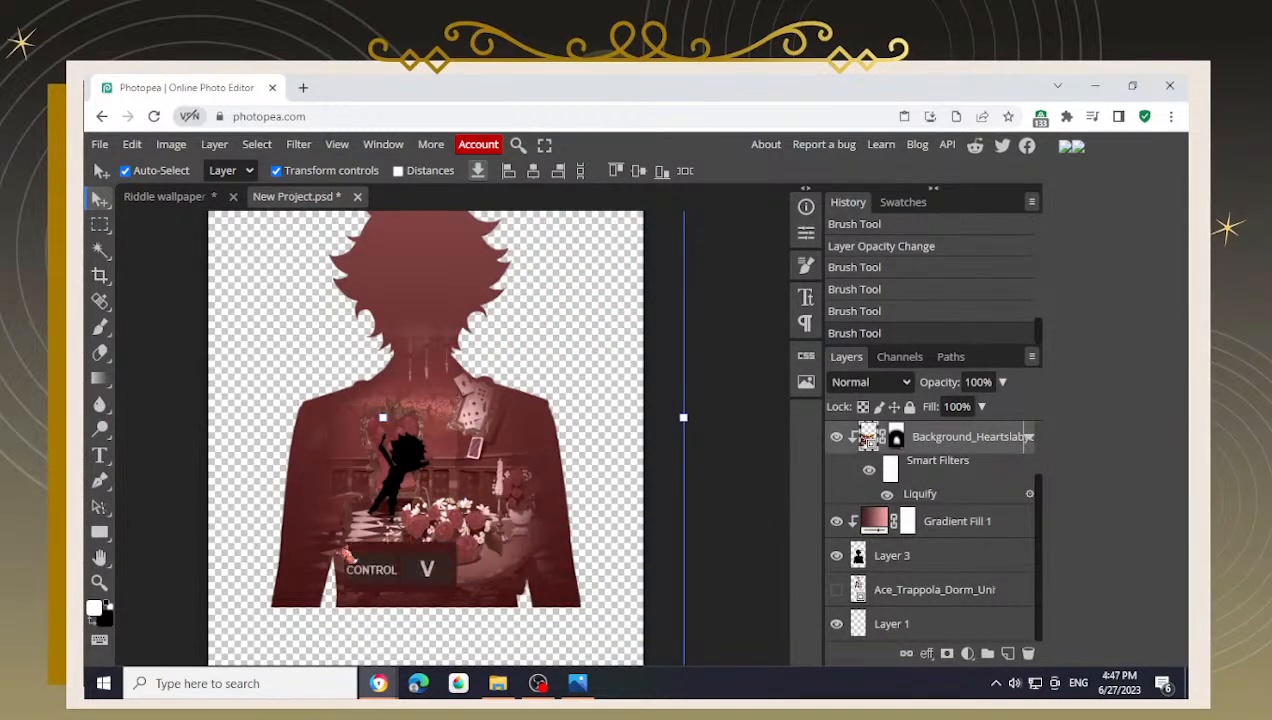
key("ctrl+z")
scroll(938, 462, "up", 1)
left_click(953, 444)
key("ctrl+v")
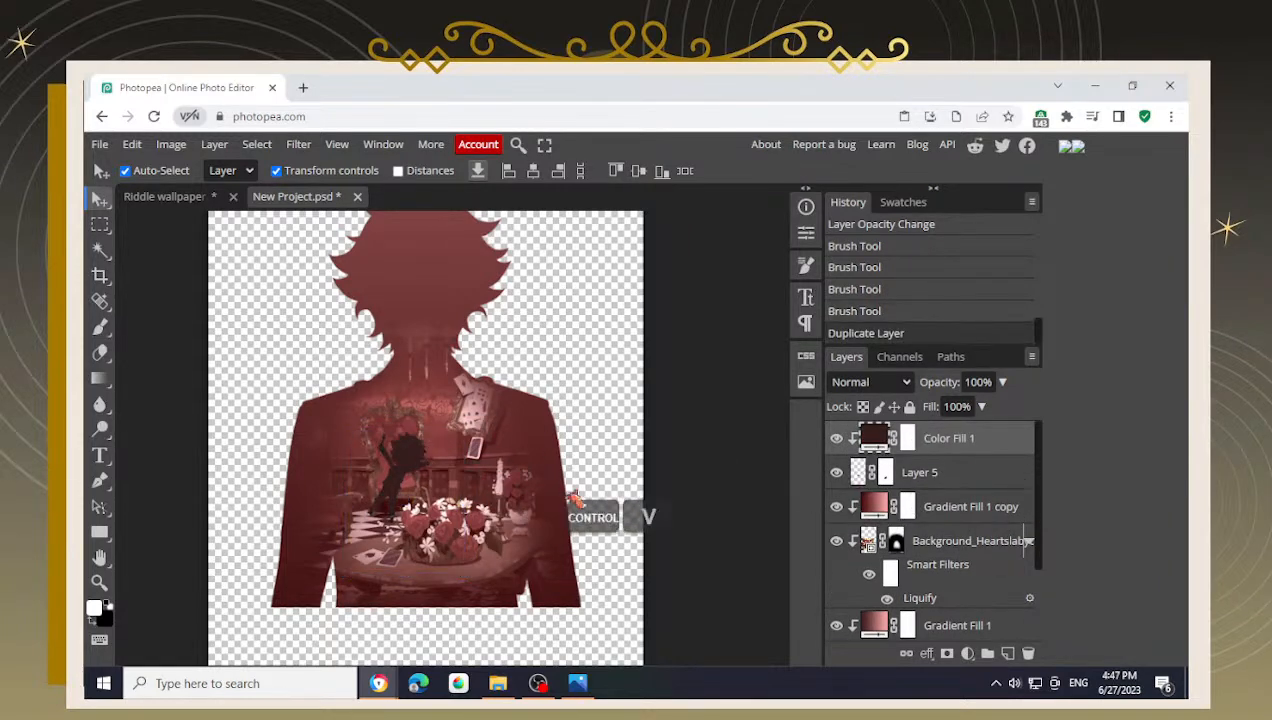
- Examine the tinted chibi up close and within the whole silhouette composition
scroll(320, 481, "up", 3)
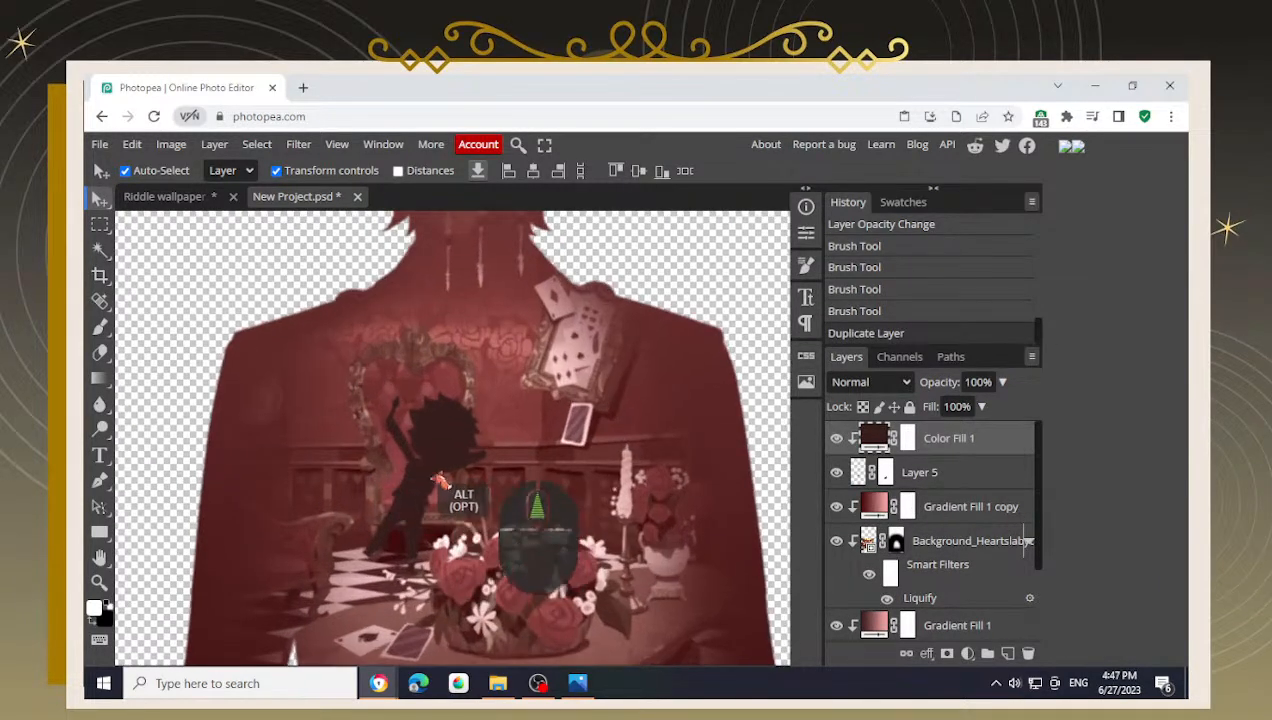
left_click(920, 474, "shift")
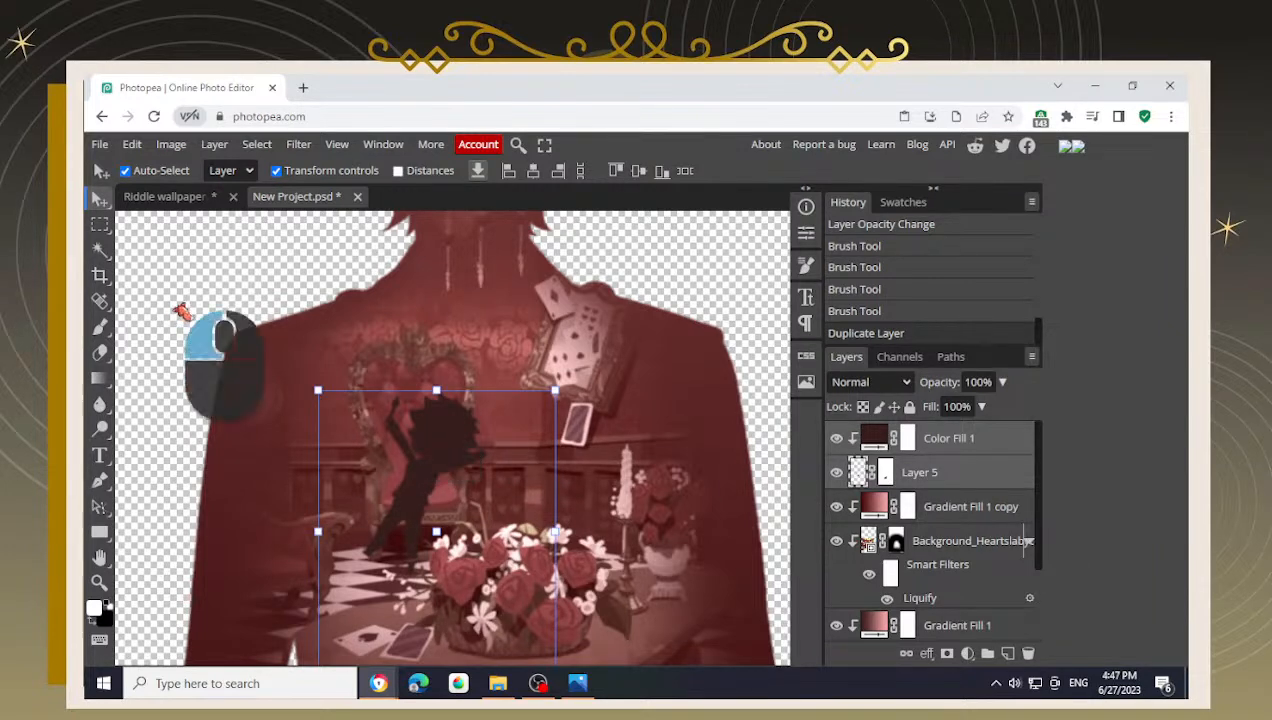
scroll(195, 345, "down", 5)
left_click(625, 398)
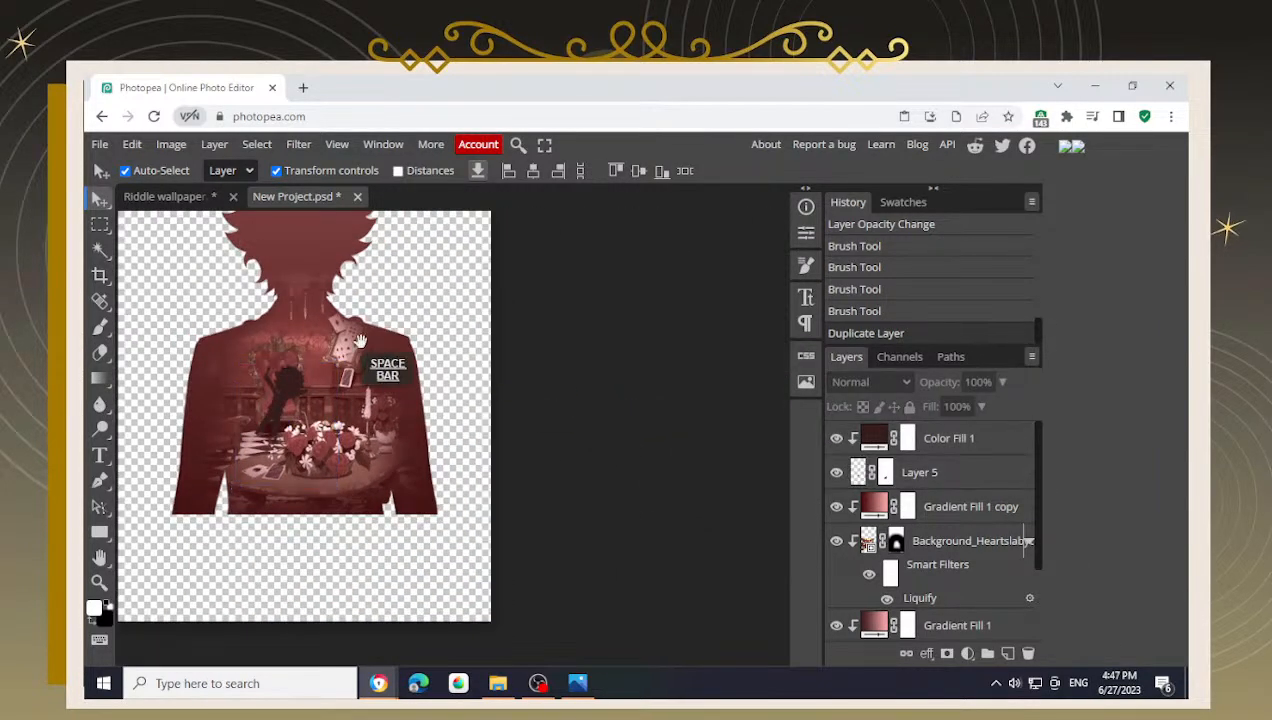
scroll(363, 352, "up", 2)
scroll(466, 422, "up", 1)
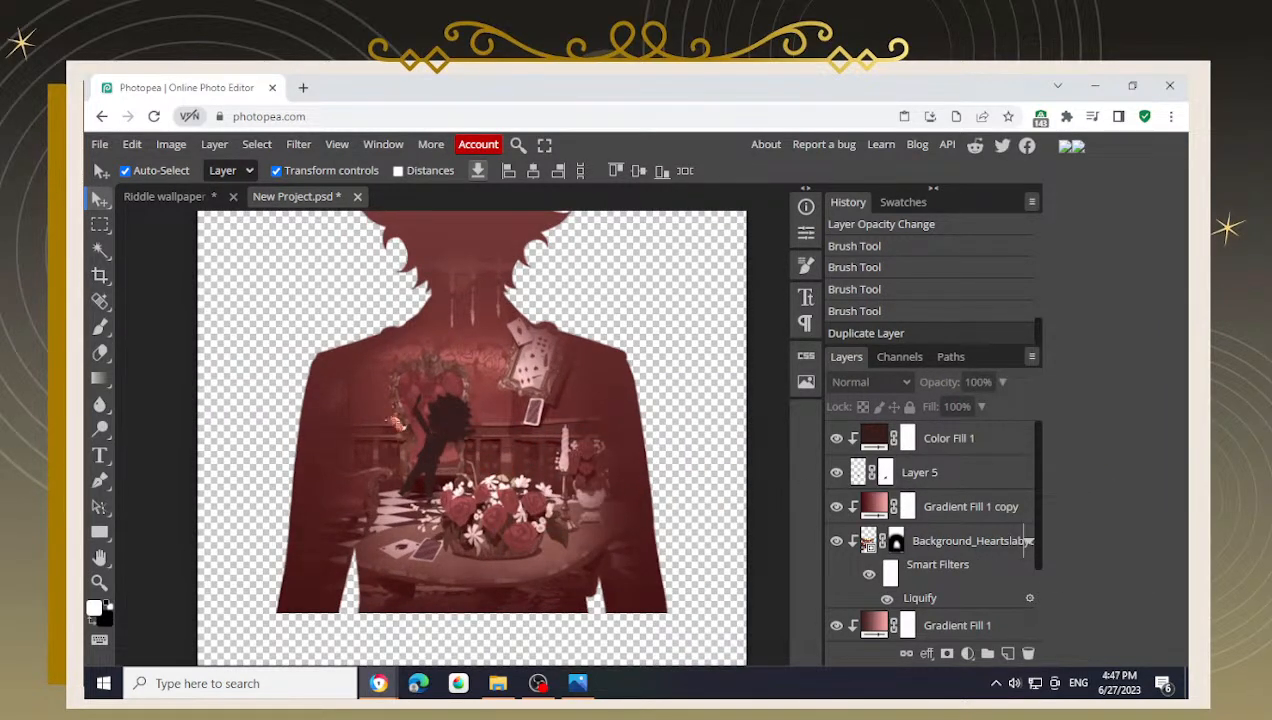
scroll(326, 416, "down", 1)
scroll(213, 402, "down", 2)
key("space")
left_click_drag(257, 291, 281, 313)
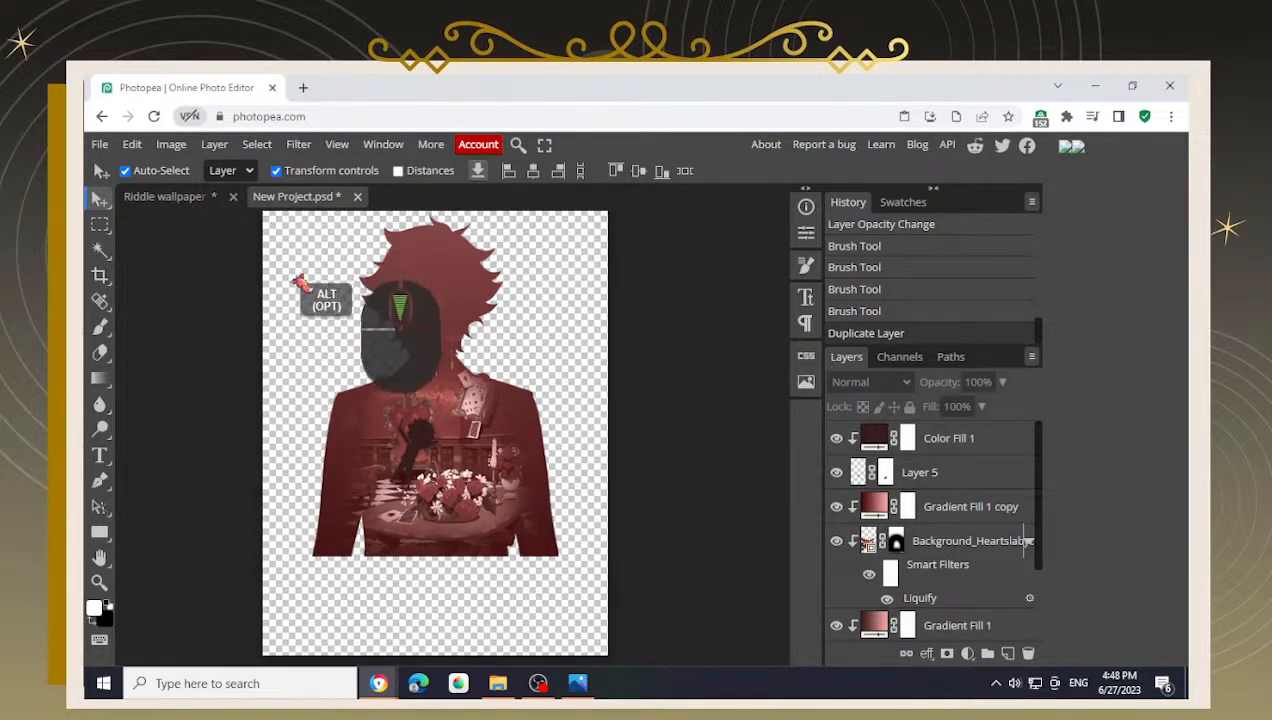
- Copy the dark red background, Layer 3 at the base of the layer stack, from the Riddle wallpaper document
left_click(165, 196)
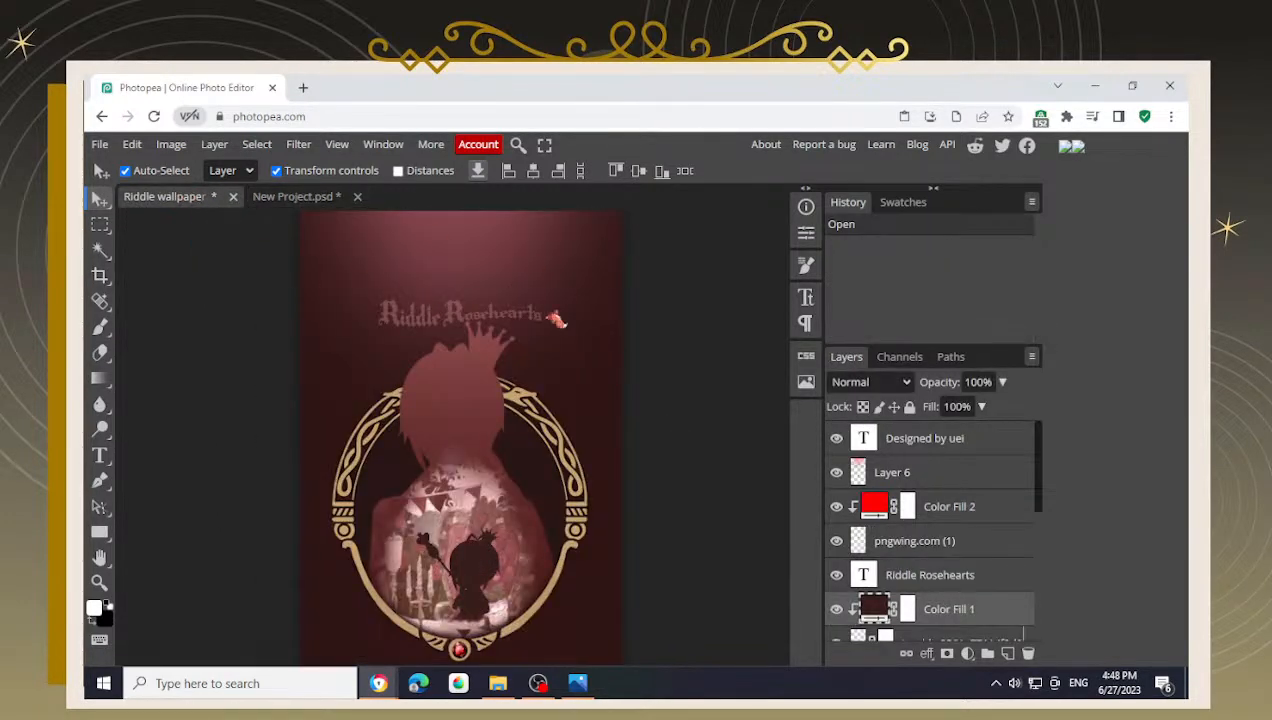
scroll(620, 440, "down", 3)
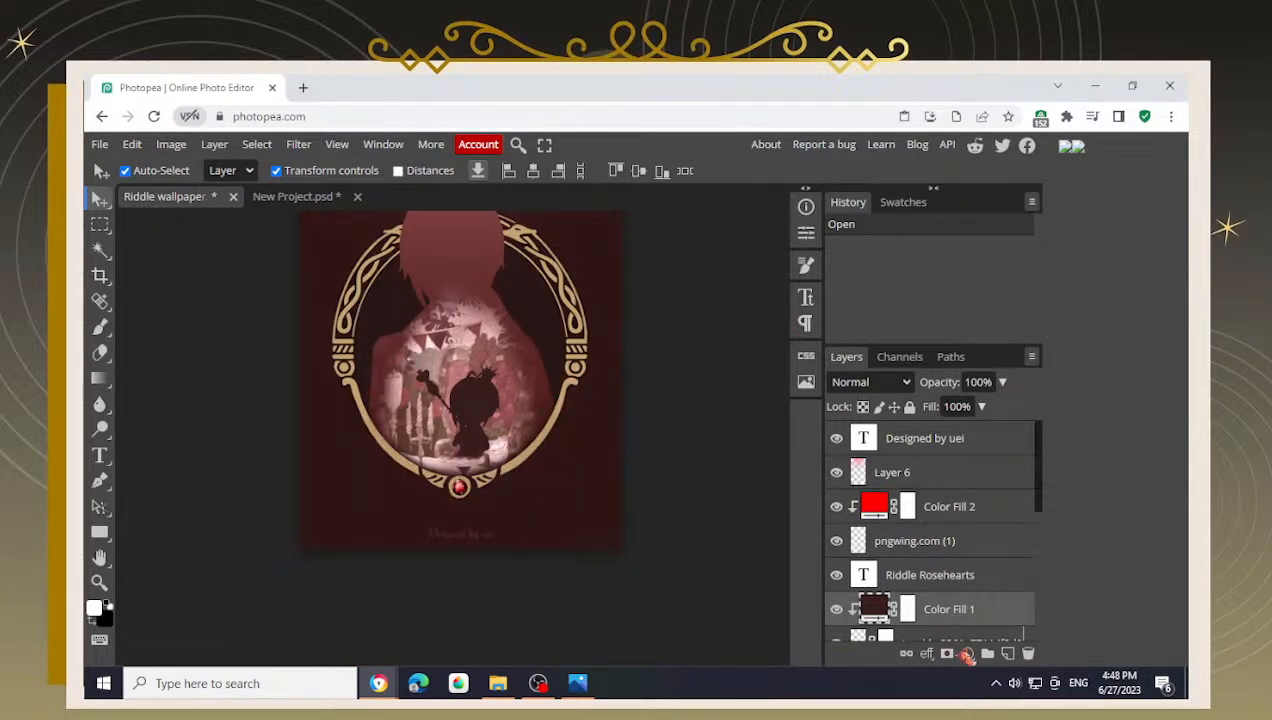
scroll(947, 535, "down", 5)
scroll(947, 540, "down", 3)
left_click(930, 625)
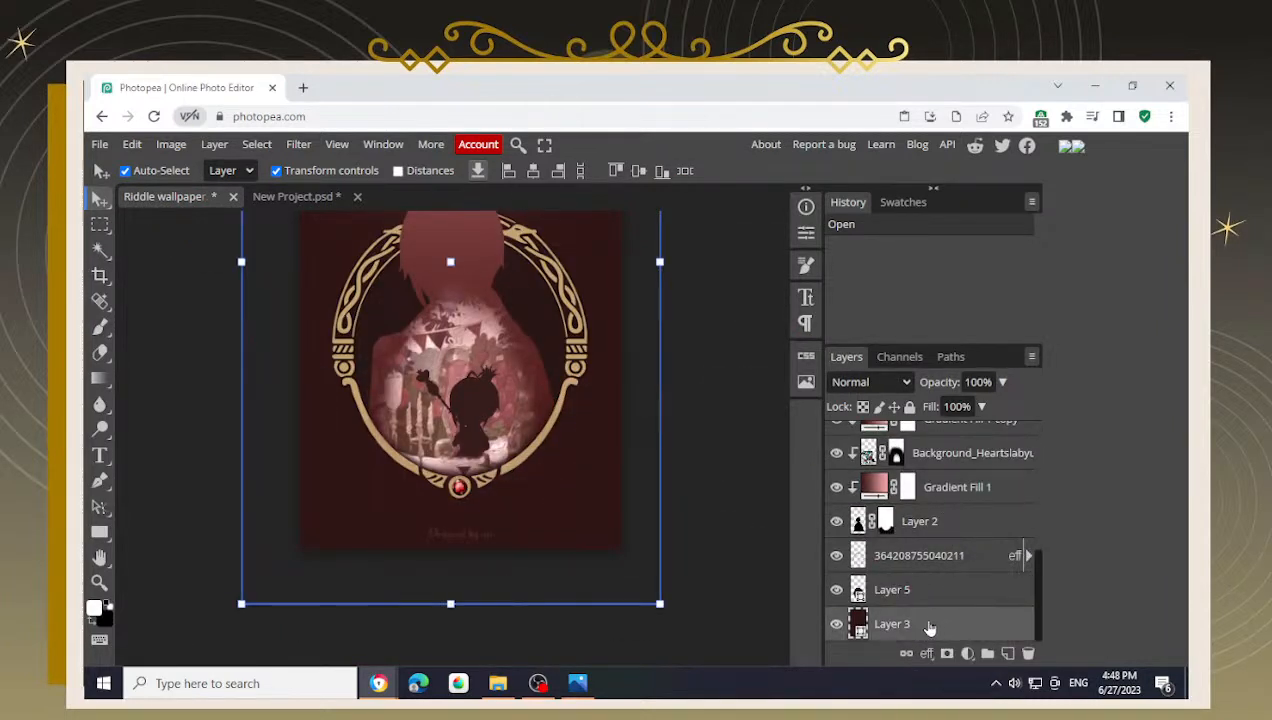
key("ctrl+c")
- Paste the dark red background into New Project.psd above Layer 1, behind the silhouette
left_click(316, 200)
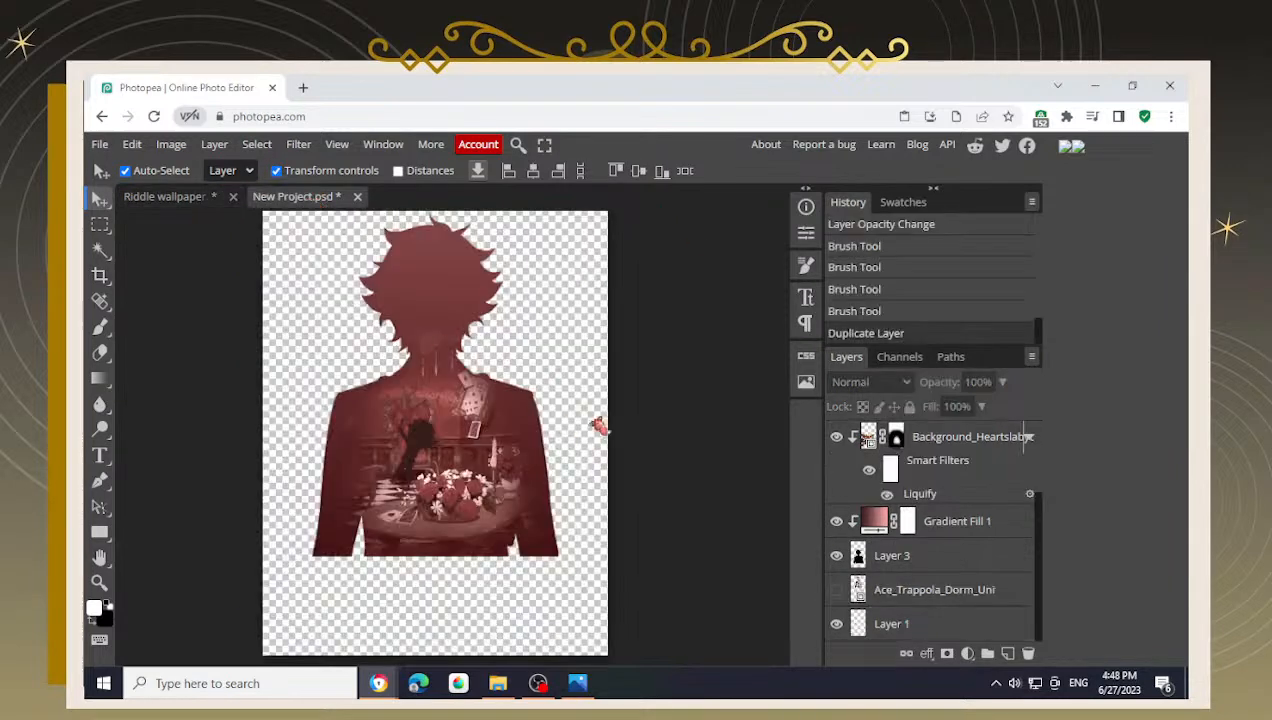
left_click(915, 621)
key("ctrl+v")
- Examine how the silhouette sits against the dark red background across the whole wallpaper
scroll(582, 440, "down", 4)
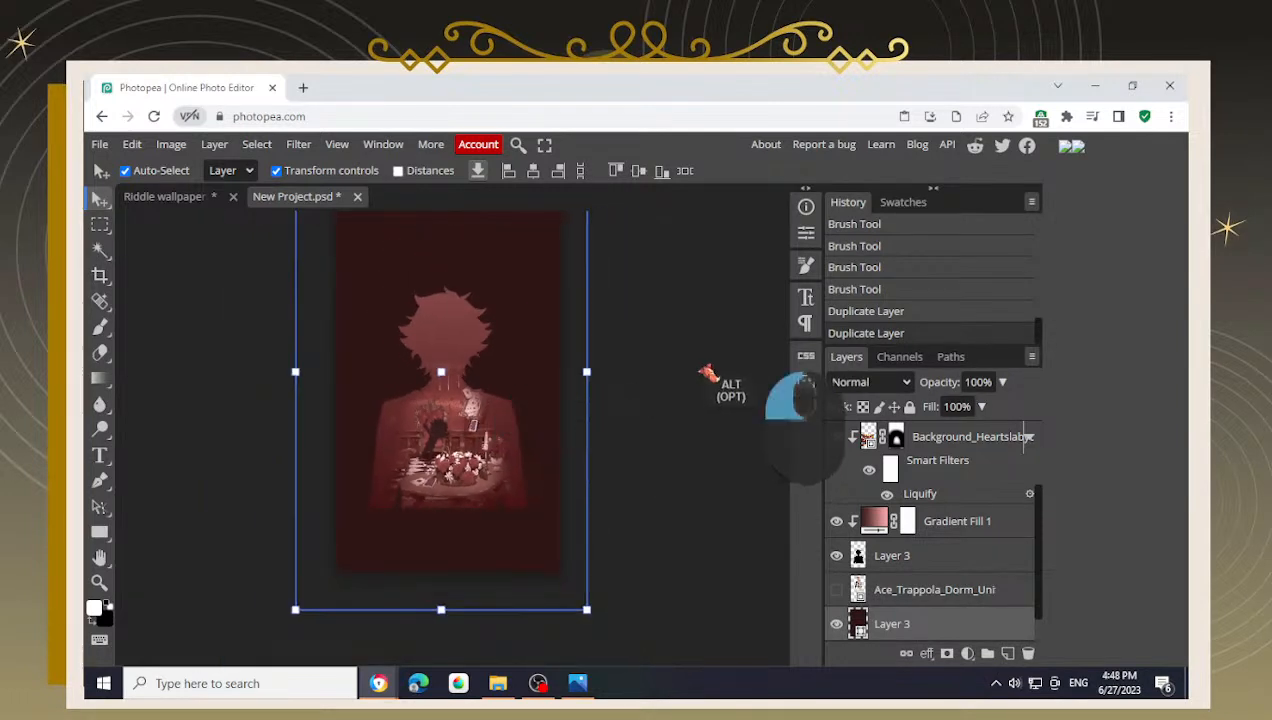
scroll(602, 415, "down", 2)
scroll(588, 477, "up", 2)
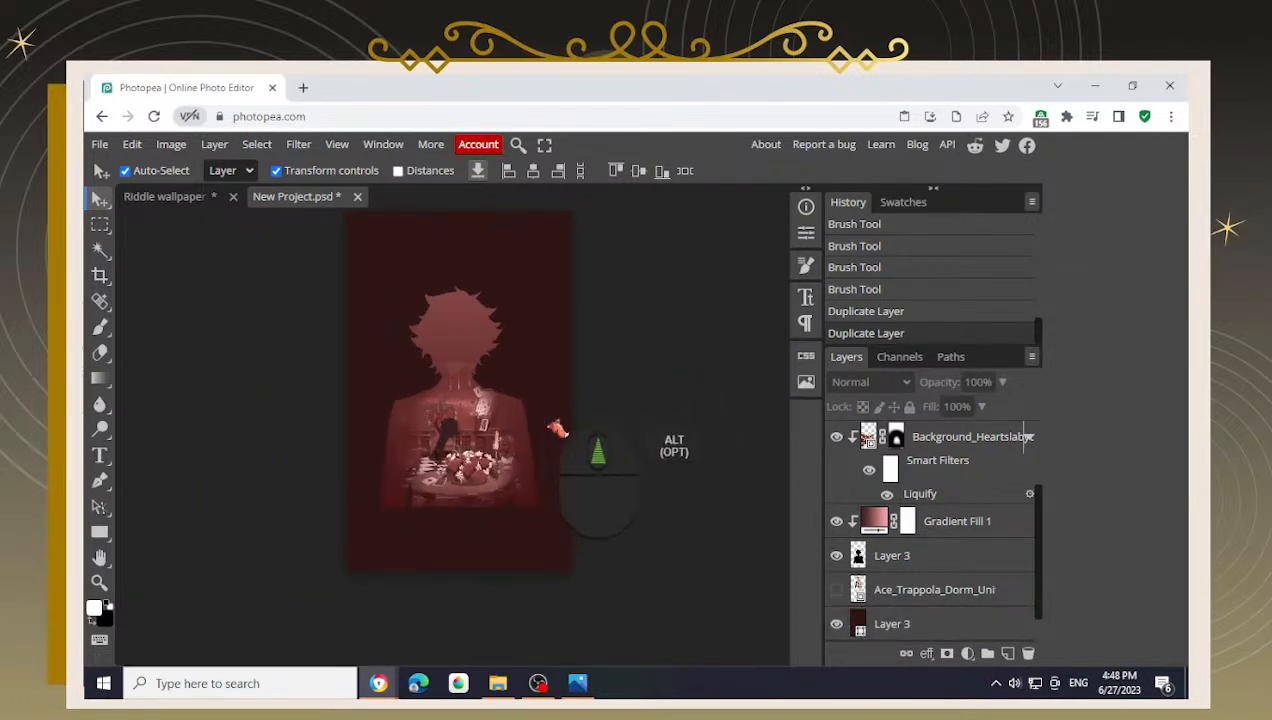
scroll(557, 428, "up", 2)
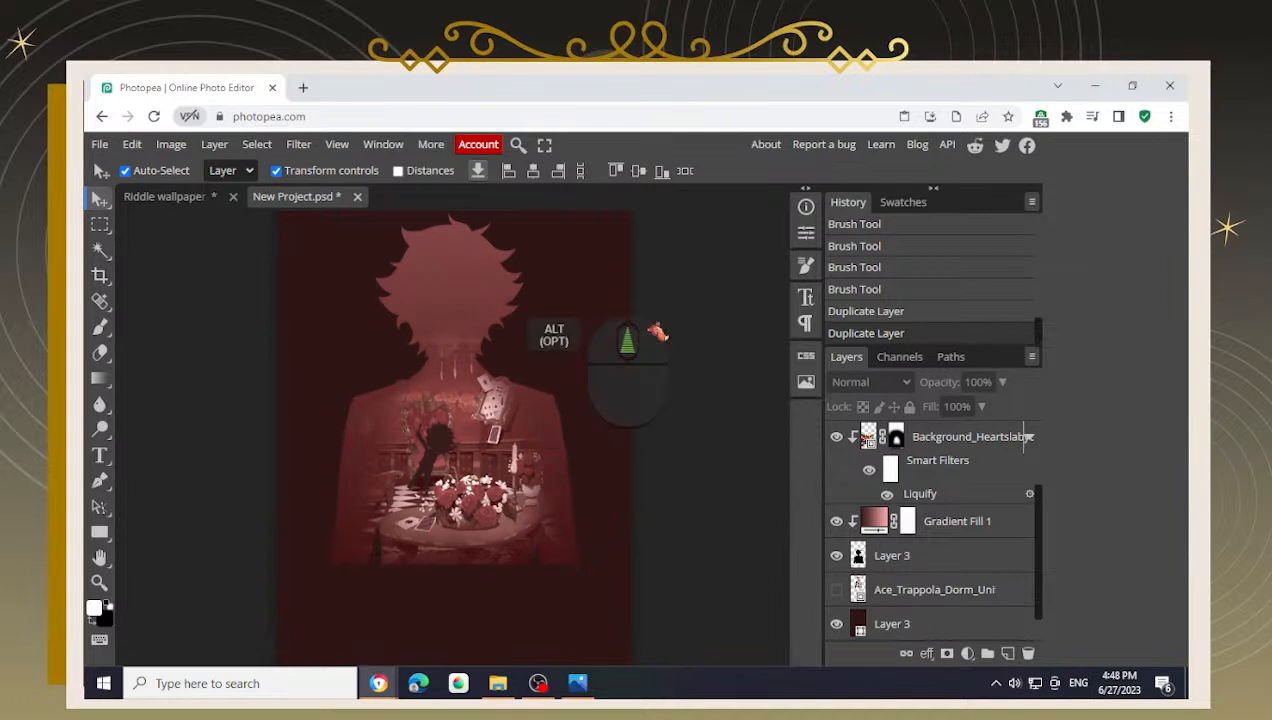
scroll(336, 398, "down", 1)
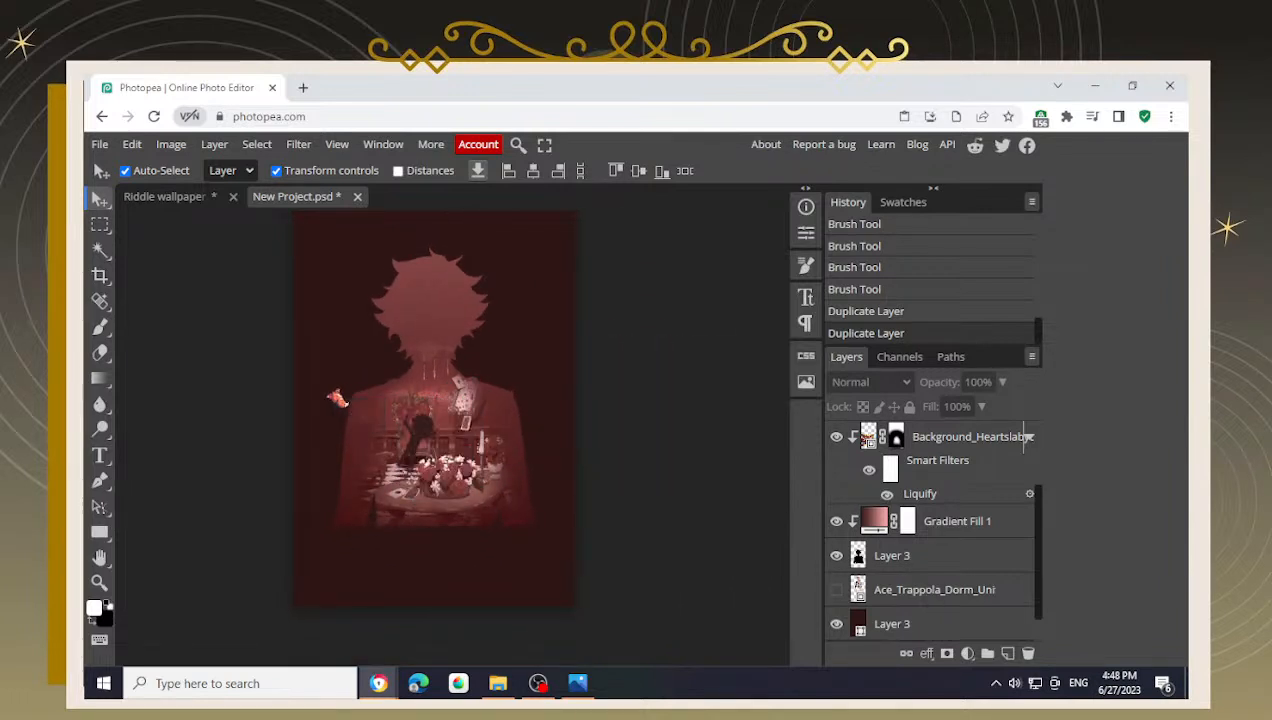
left_click_drag(489, 338, 507, 396)
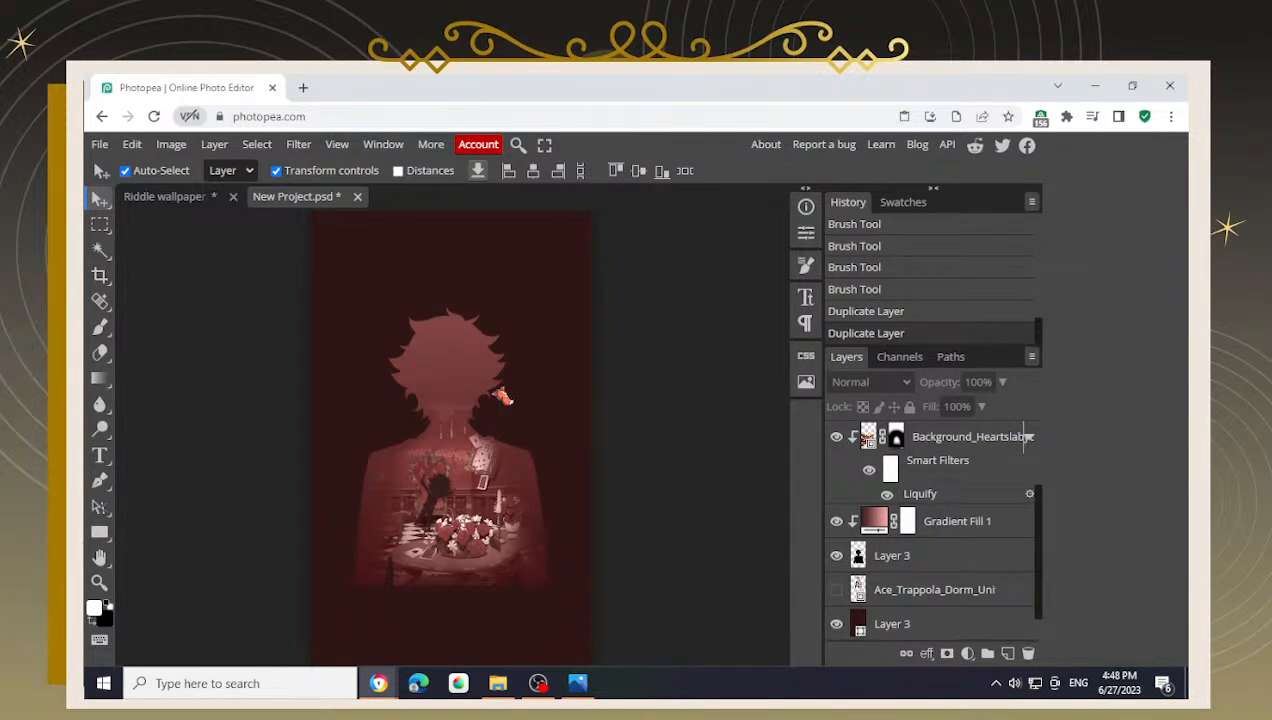
scroll(550, 505, "down", 1)
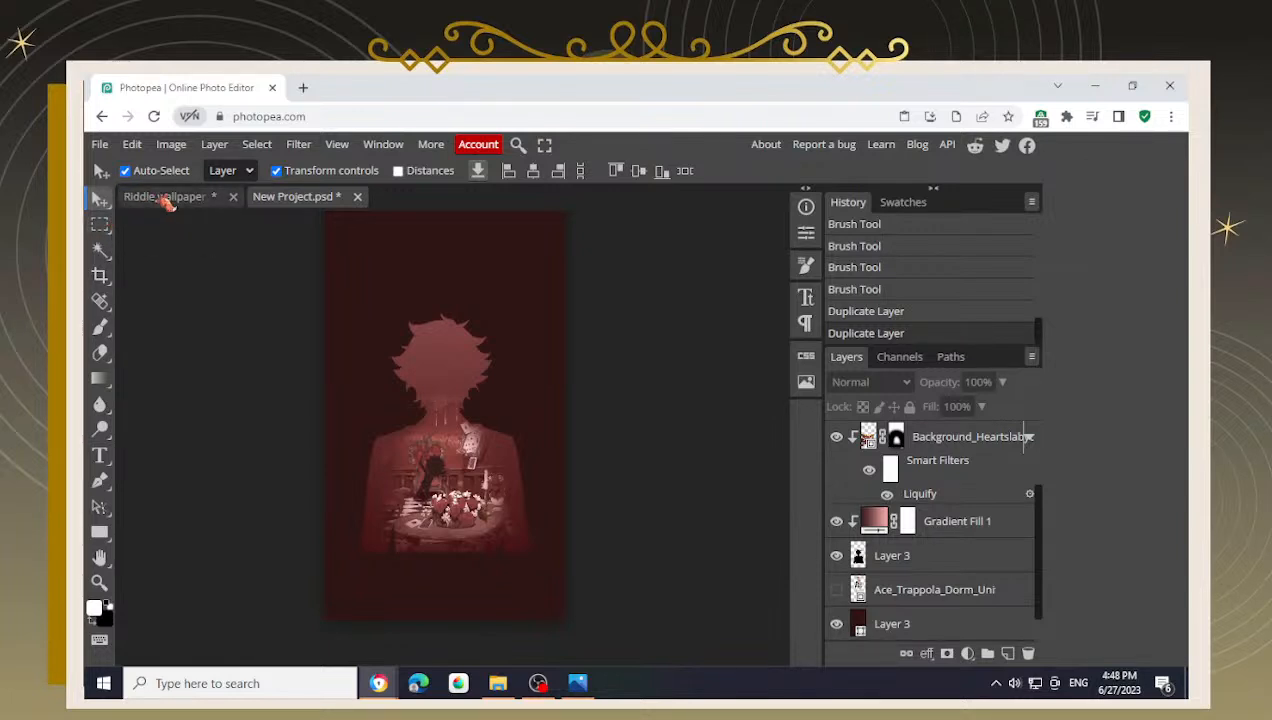
left_click(166, 199)
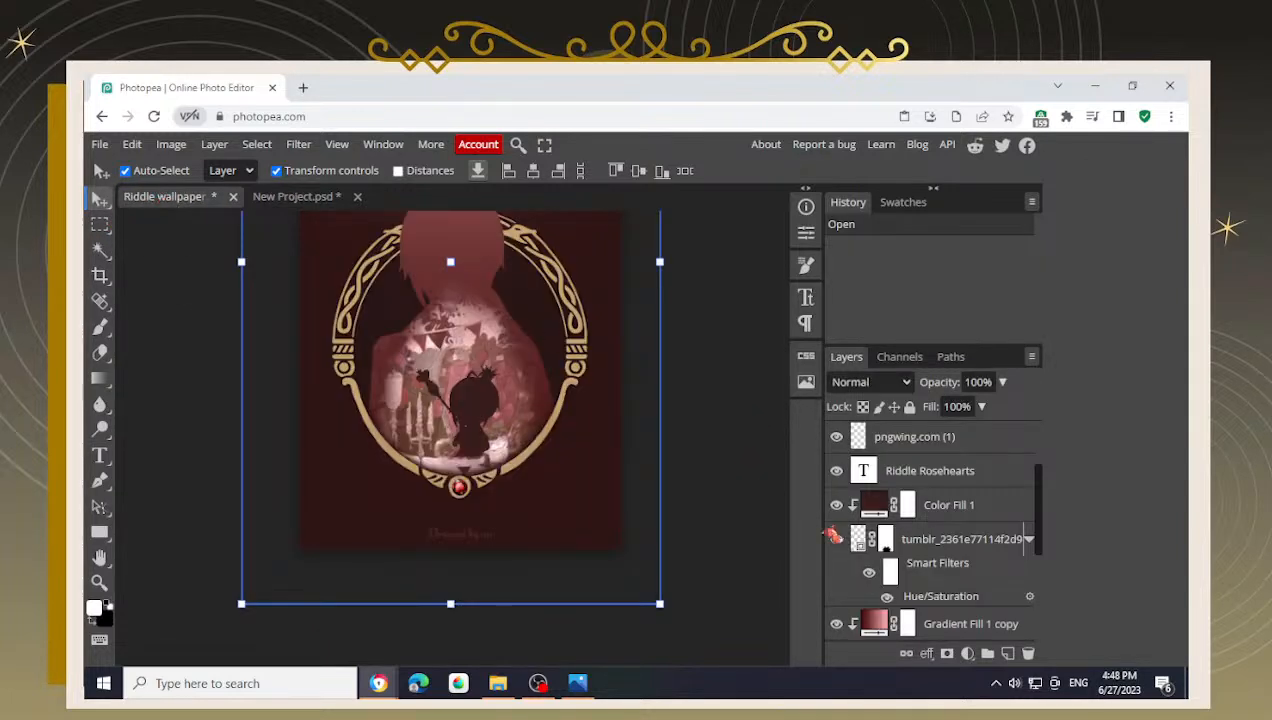
scroll(940, 580, "down", 4)
left_click(940, 580)
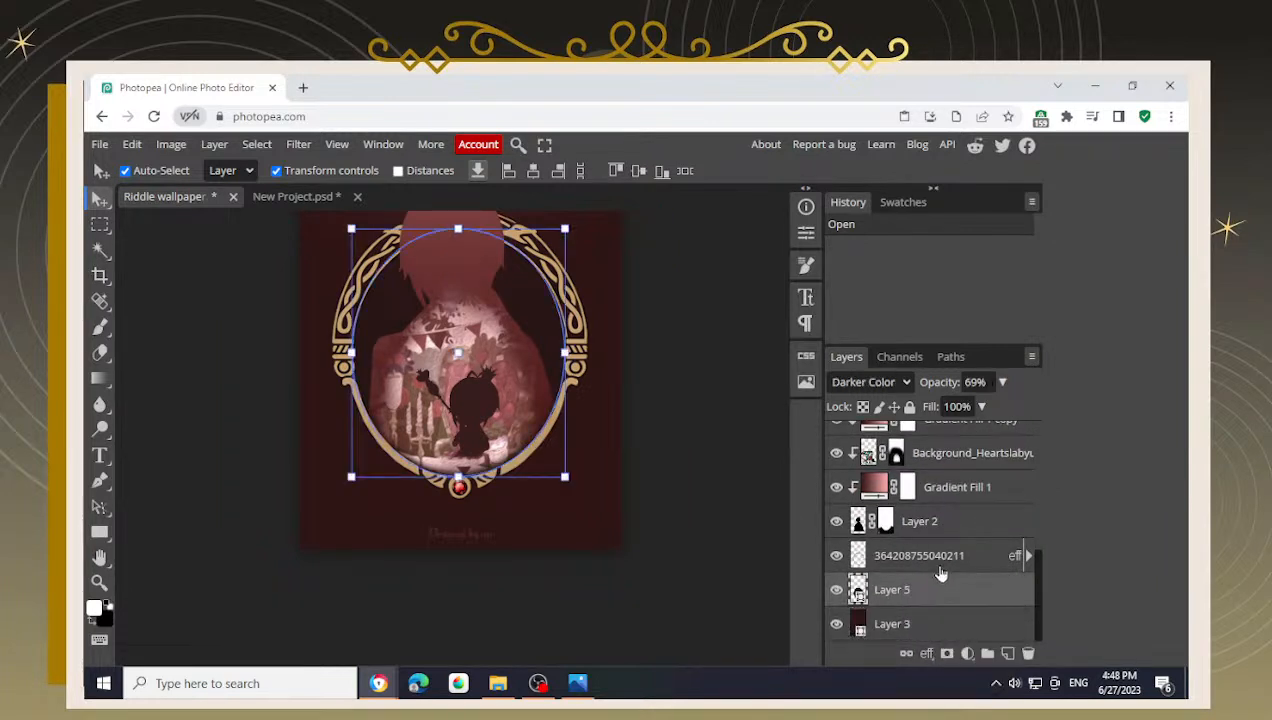
left_click(936, 556)
left_click(925, 595, "shift")
key("ctrl+c")
- Paste the gold frame and oval Layer 5 into New Project.psd above Ace_Trappola_Dorm_Uni, behind the silhouette
left_click(310, 200)
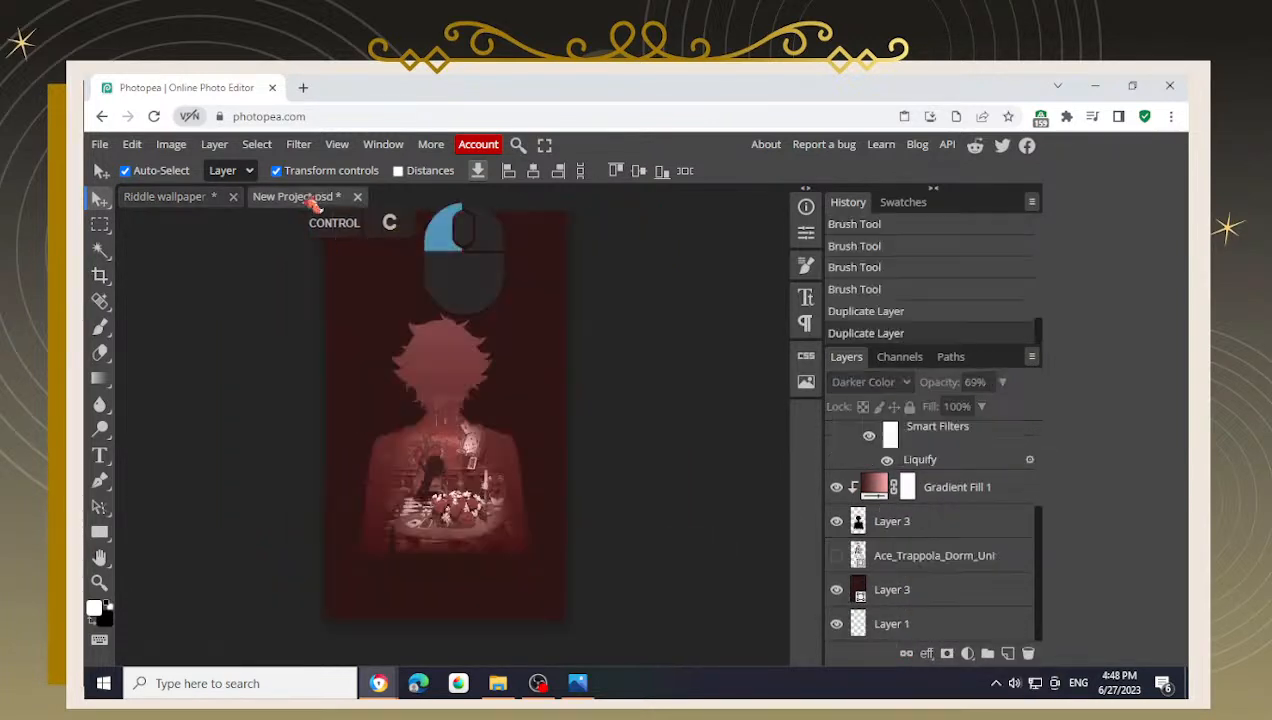
left_click(930, 518)
left_click(882, 552)
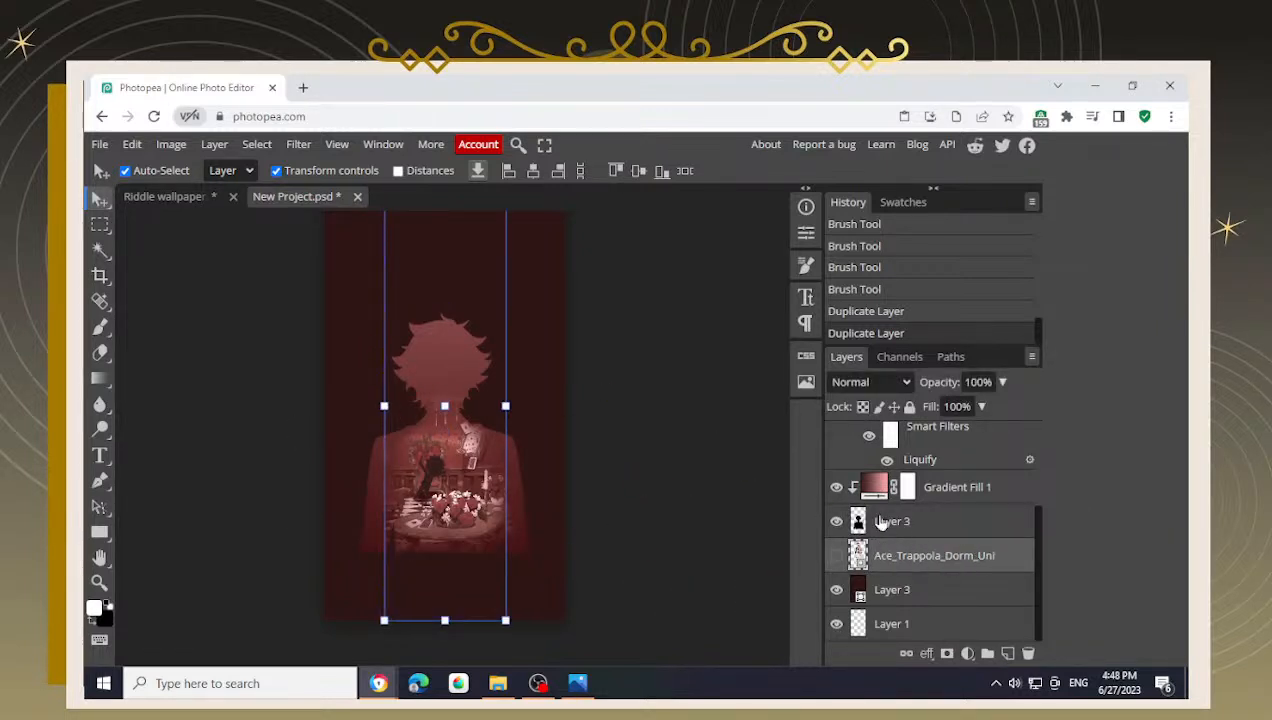
left_click(888, 521)
left_click(890, 555)
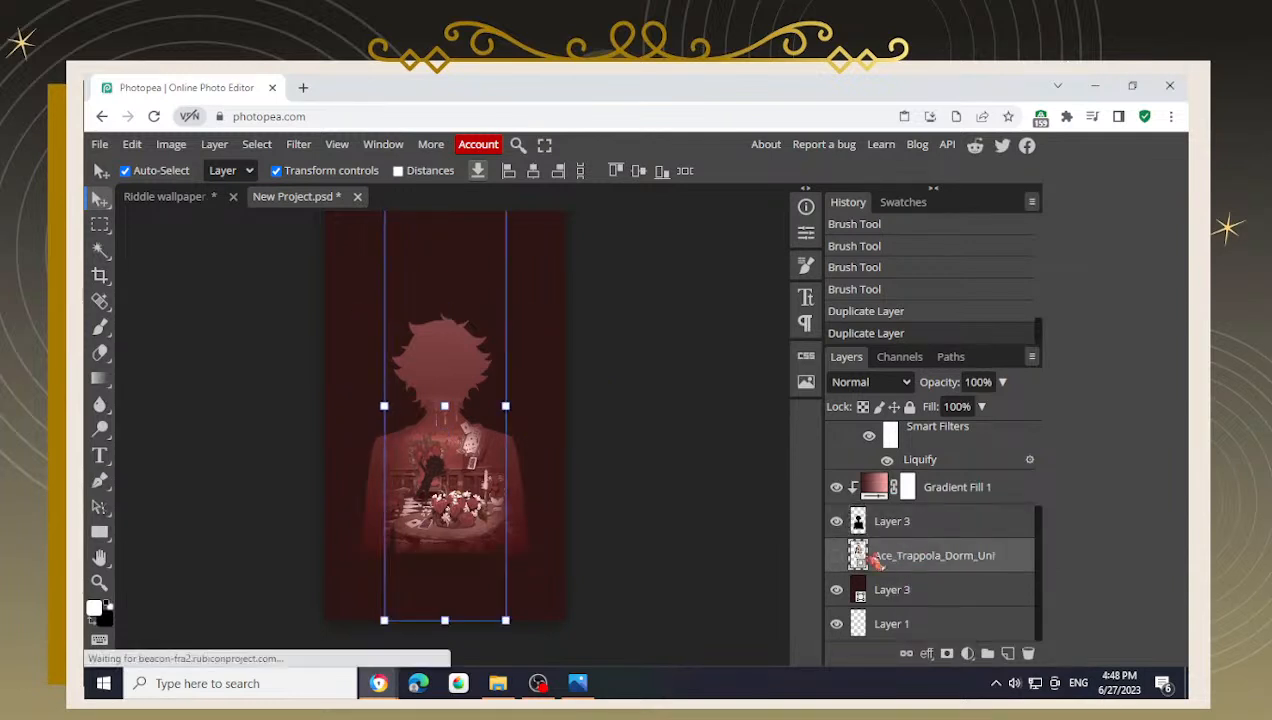
key("ctrl")
key("ctrl+v")
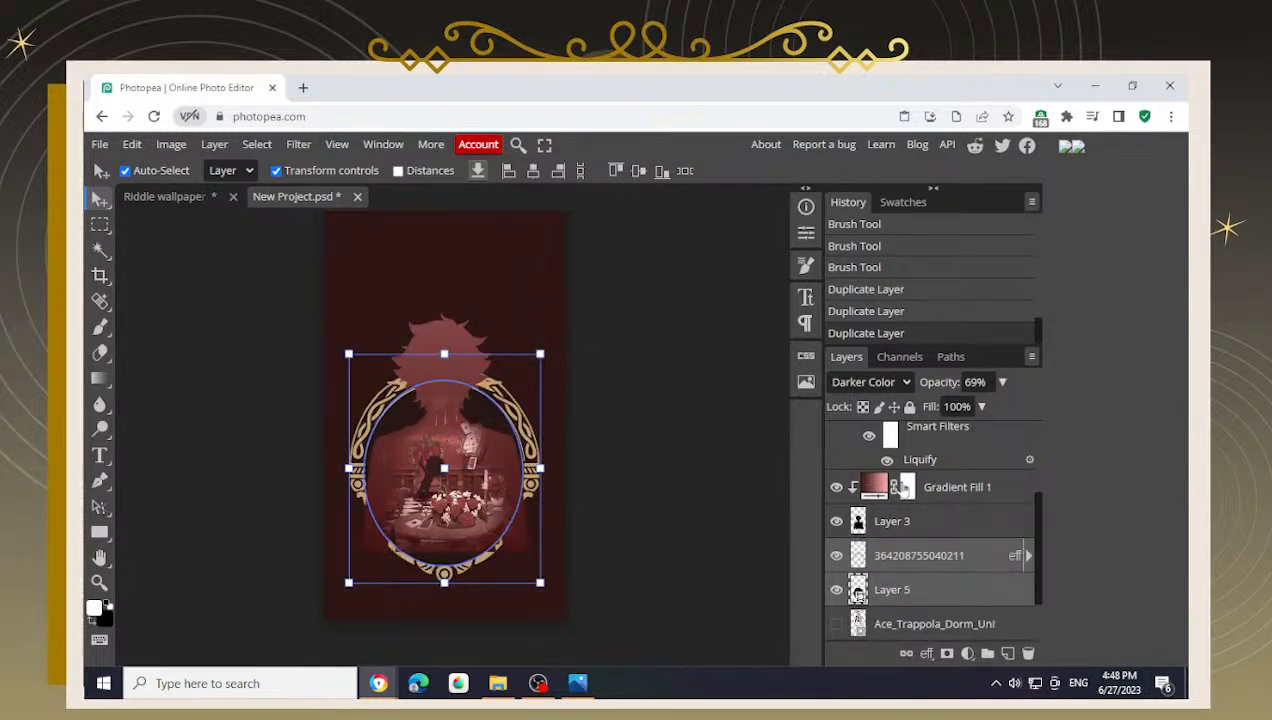
- Delete the hidden Ace_Trappola_Dorm_Uni layer beneath the oval
left_click(912, 523)
left_click(925, 621)
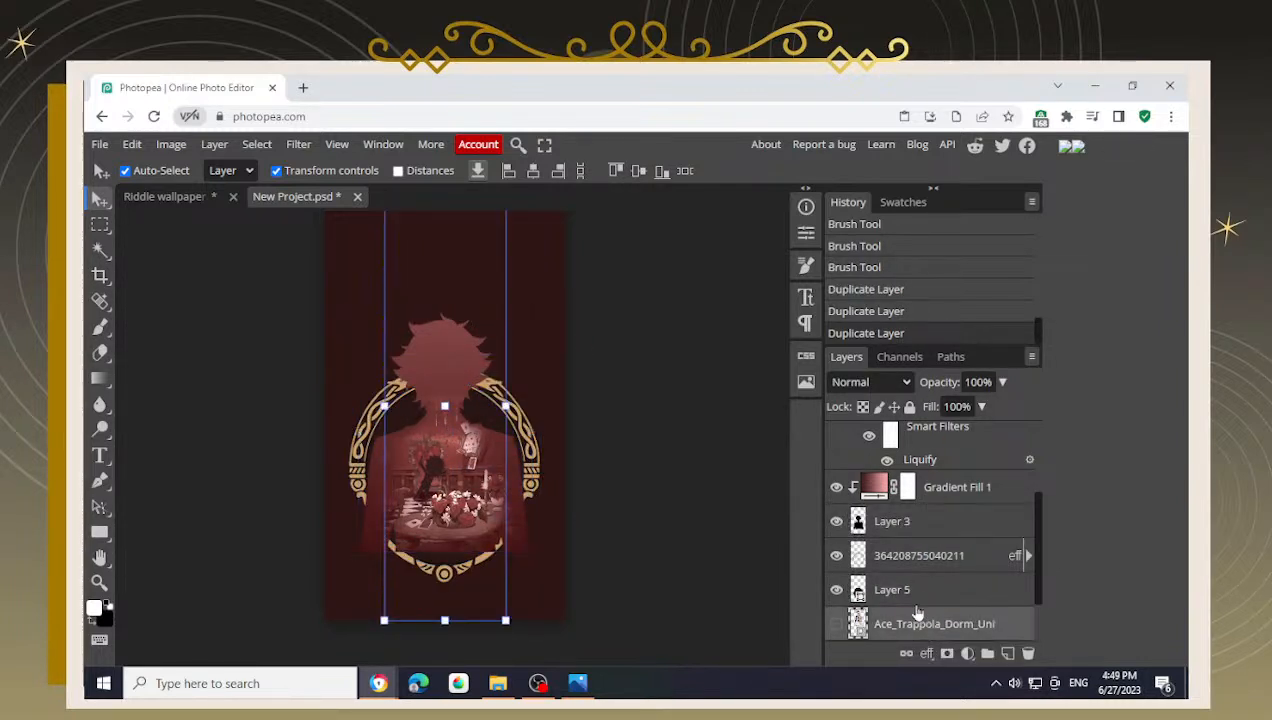
left_click(1028, 654)
left_click(912, 596)
- Compare the silhouette and frame composition with the Riddle wallpaper document
left_click(628, 405)
scroll(440, 462, "up", 3, "alt")
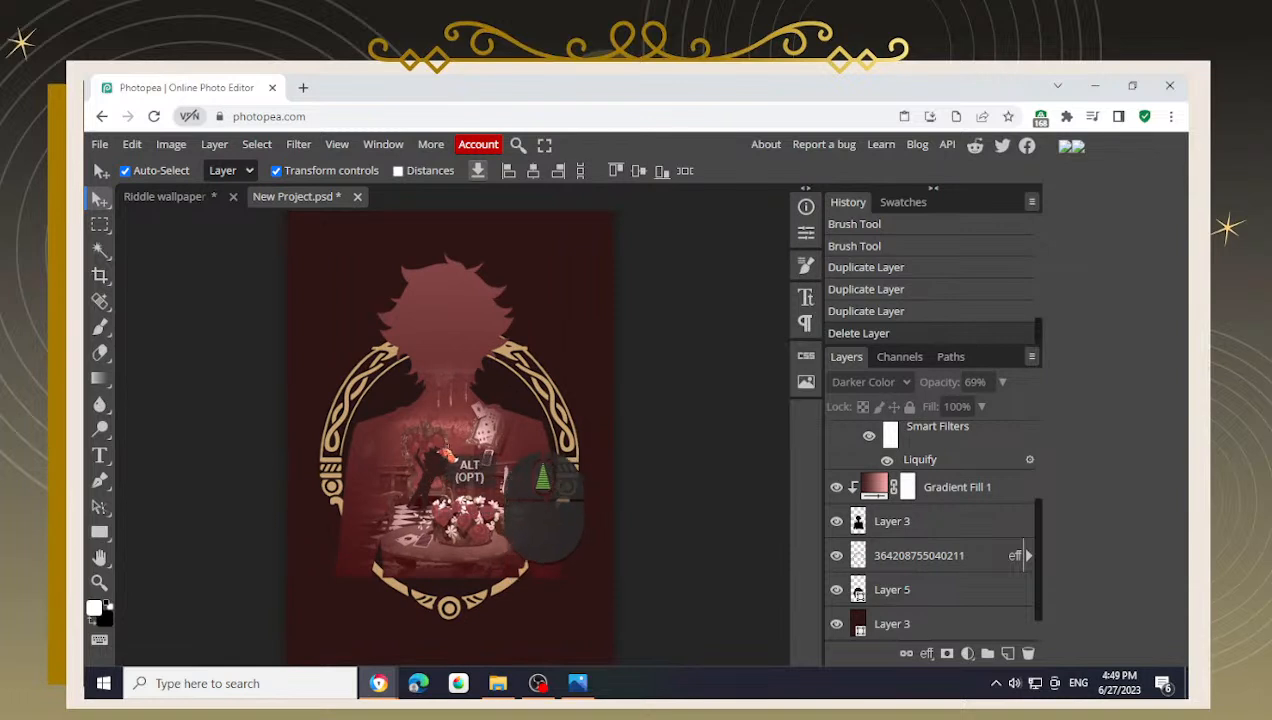
scroll(450, 462, "up", 1, "alt")
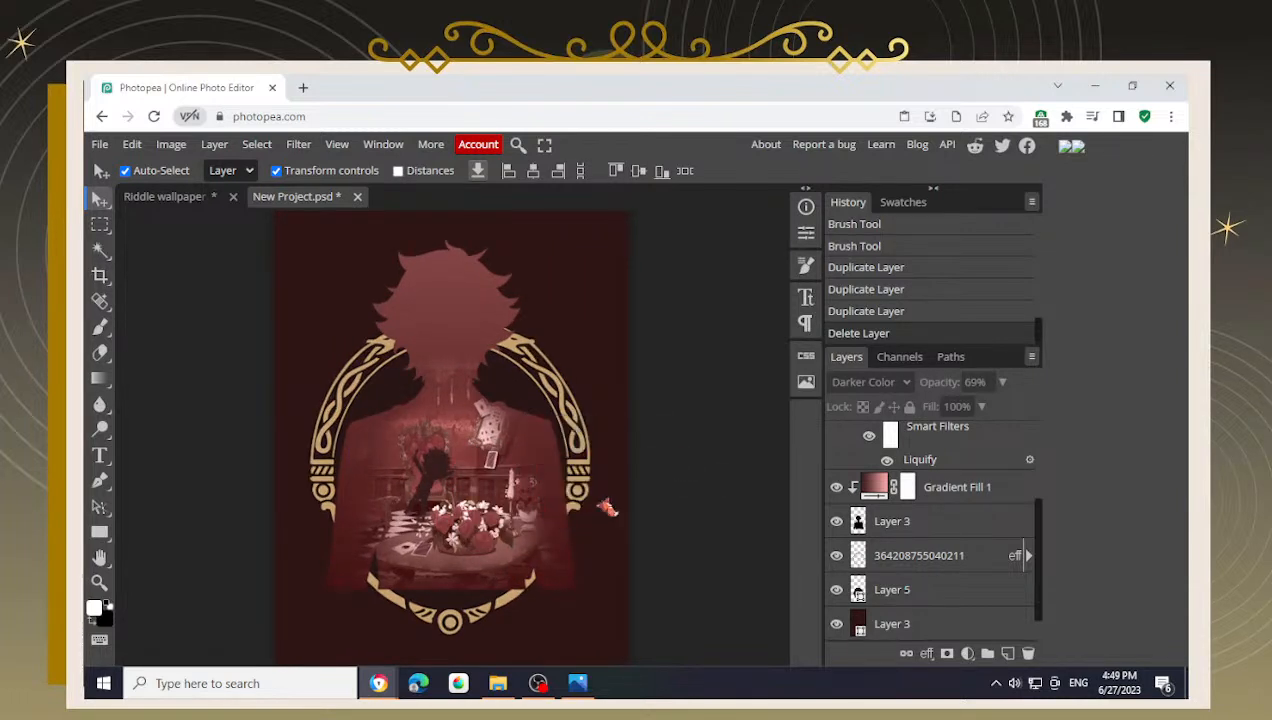
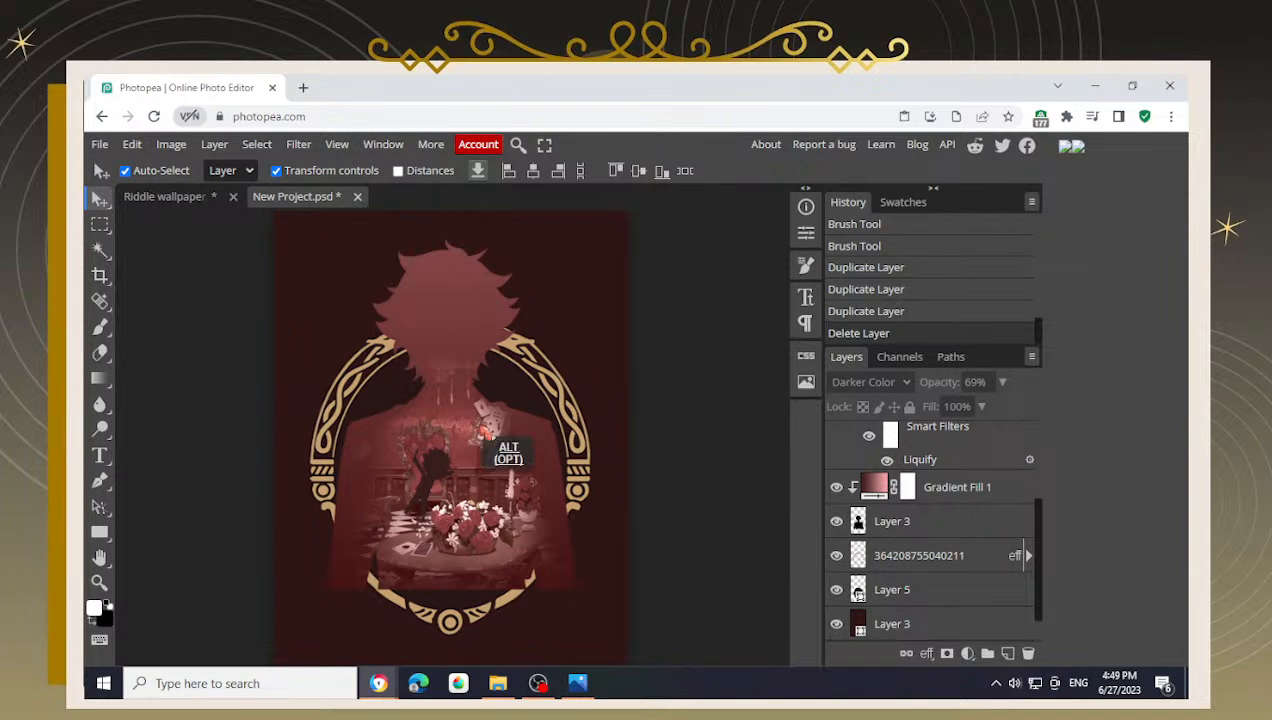
key("ctrl+minus")
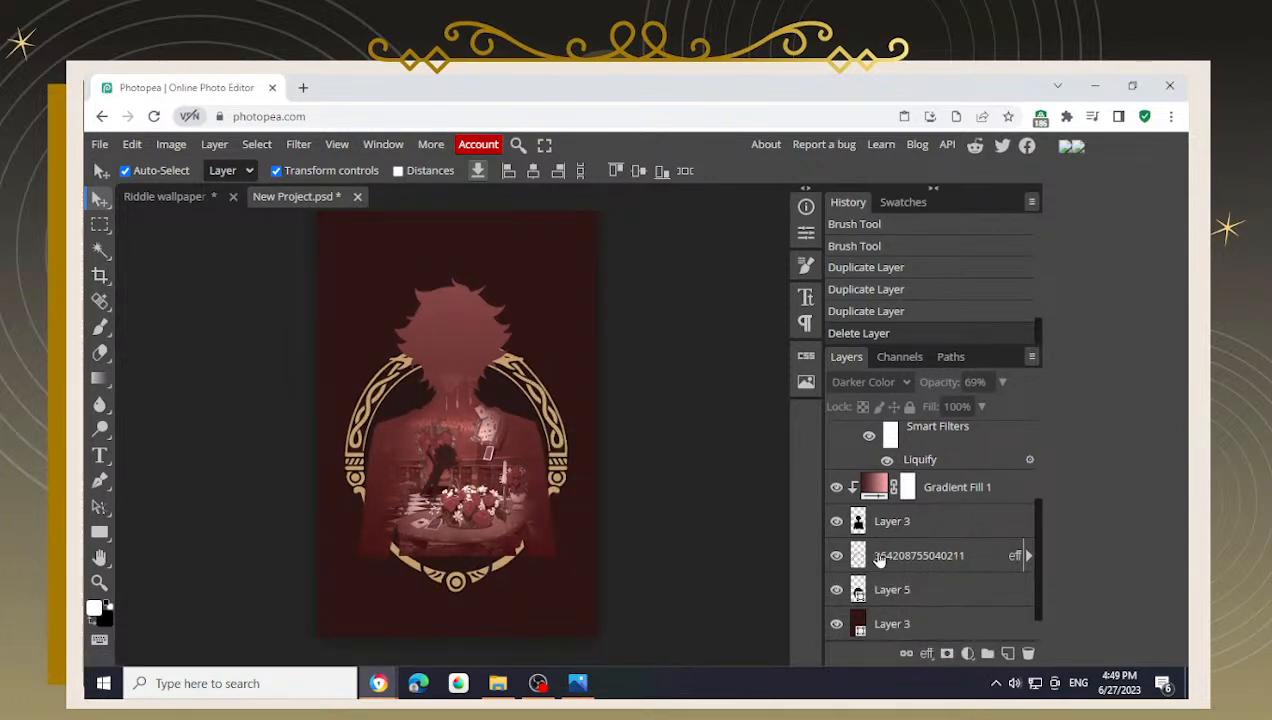
left_click(938, 521)
scroll(937, 525, "up", 1)
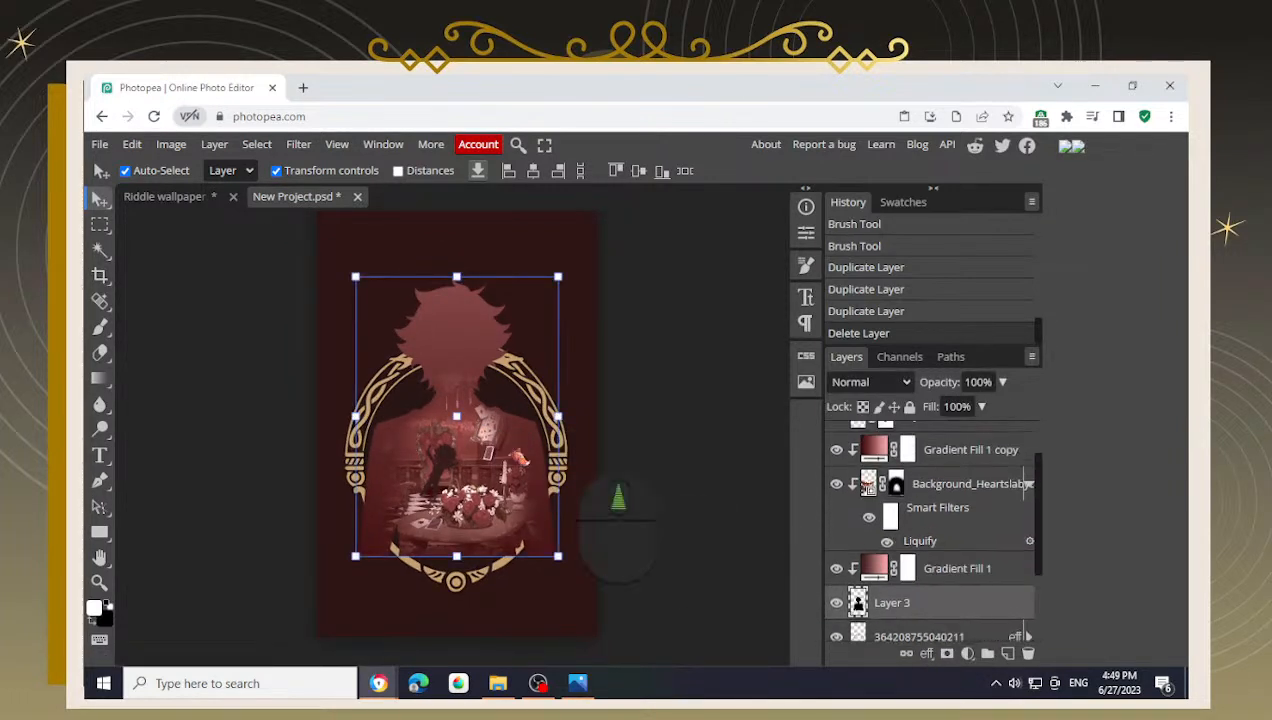
left_click(175, 198)
scroll(386, 310, "up", 3)
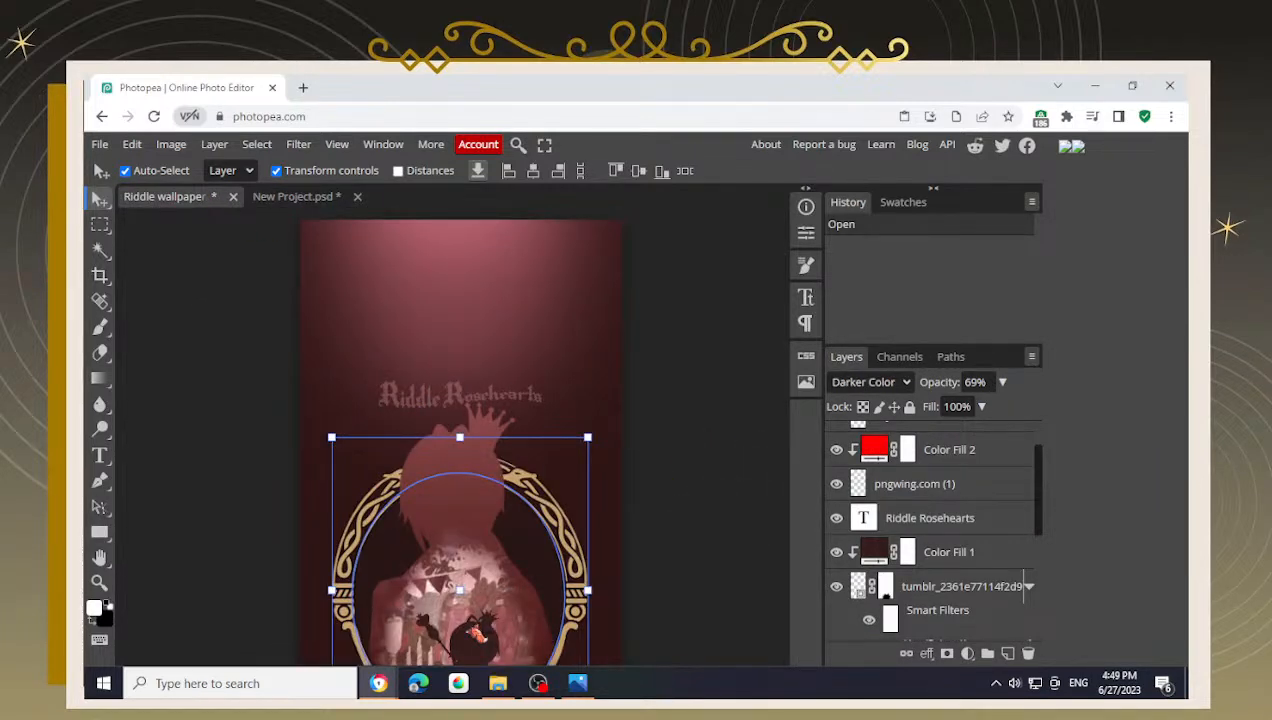
left_click(692, 377)
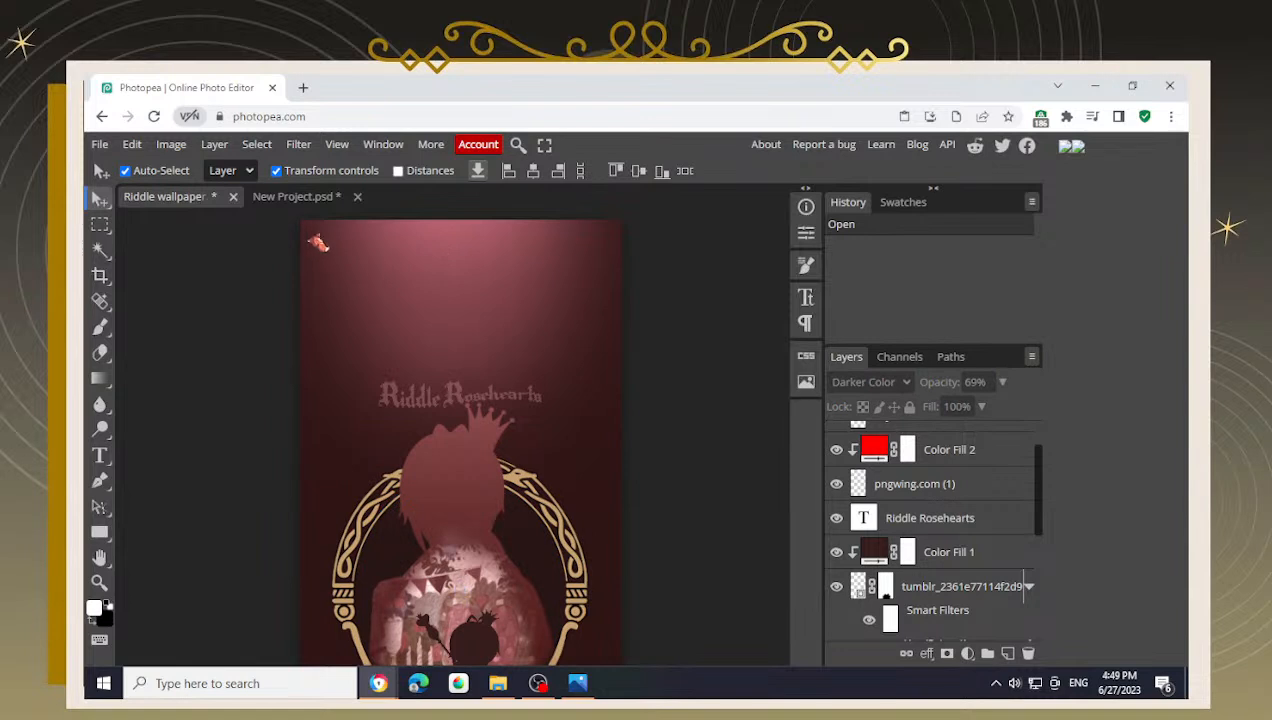
key("space")
left_click_drag(364, 346, 343, 258)
left_click(300, 197)
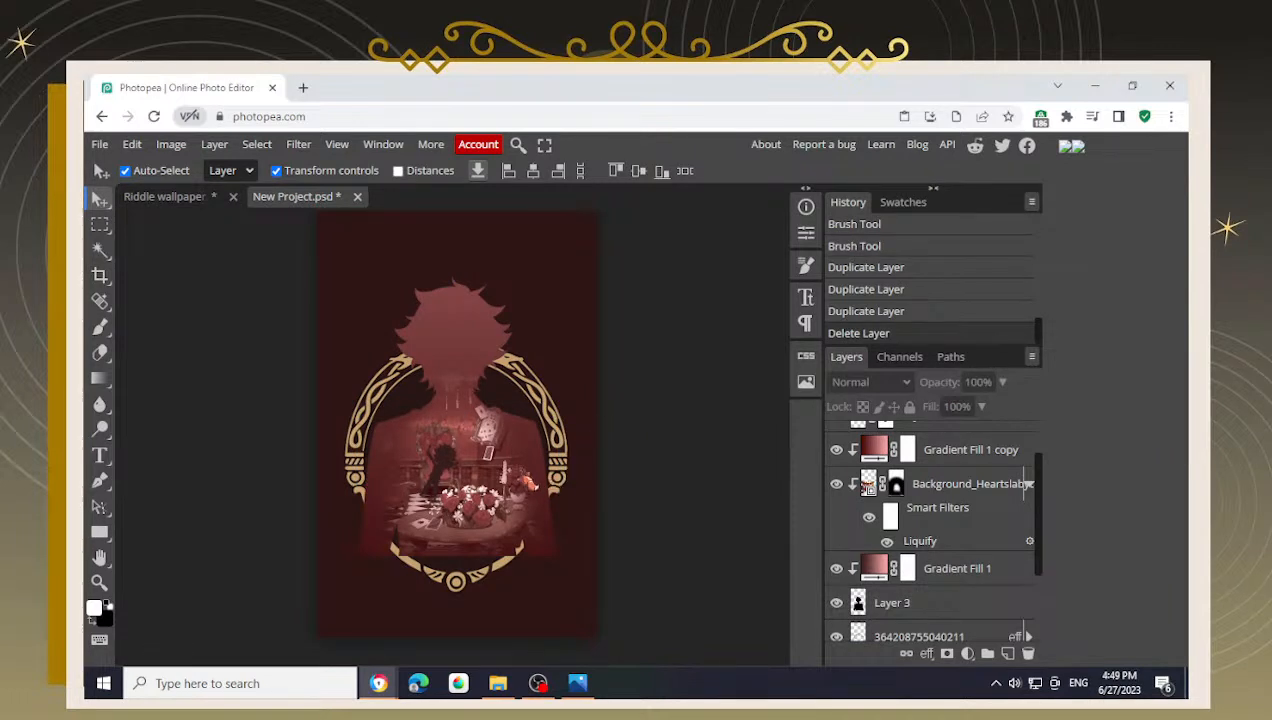
- Resize the dark red background Layer 3 to the canvas edges, at 77.03% width and 83.99% height, centred on 540, 960 px
scroll(950, 604, "down", 3)
left_click(940, 592)
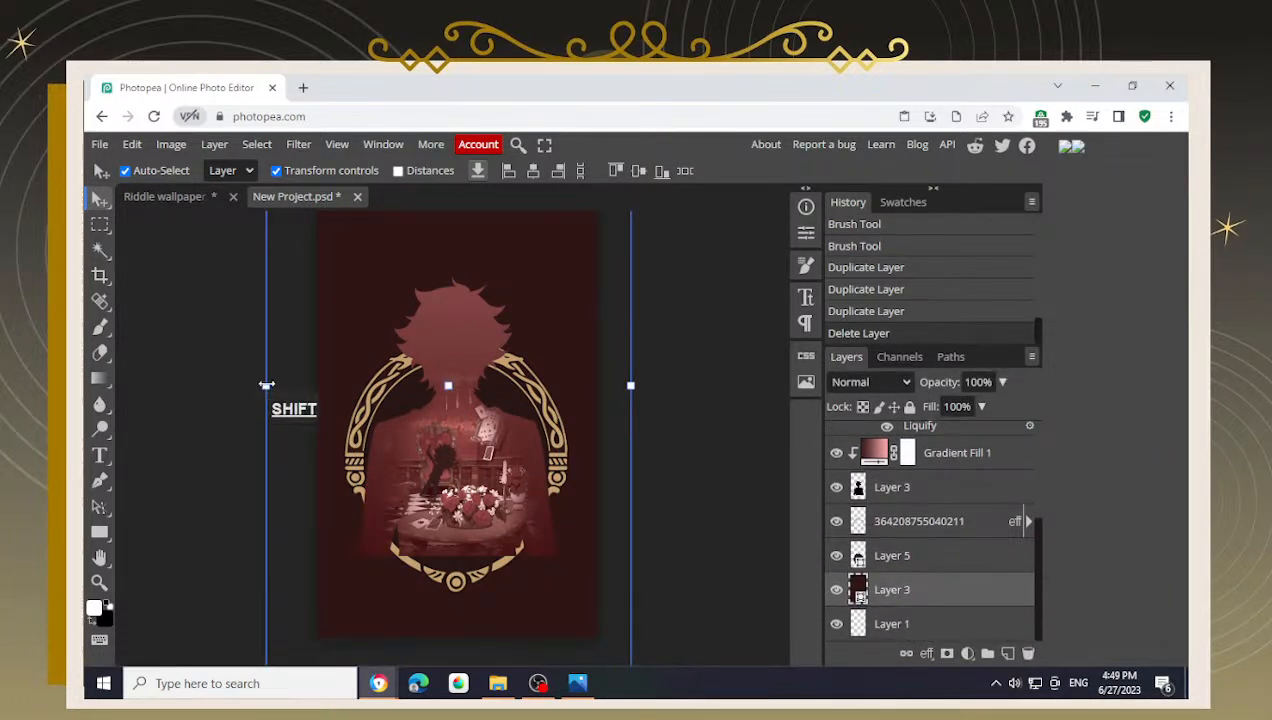
left_click_drag(268, 388, 326, 414)
scroll(355, 453, "down", 4)
scroll(463, 347, "up", 3)
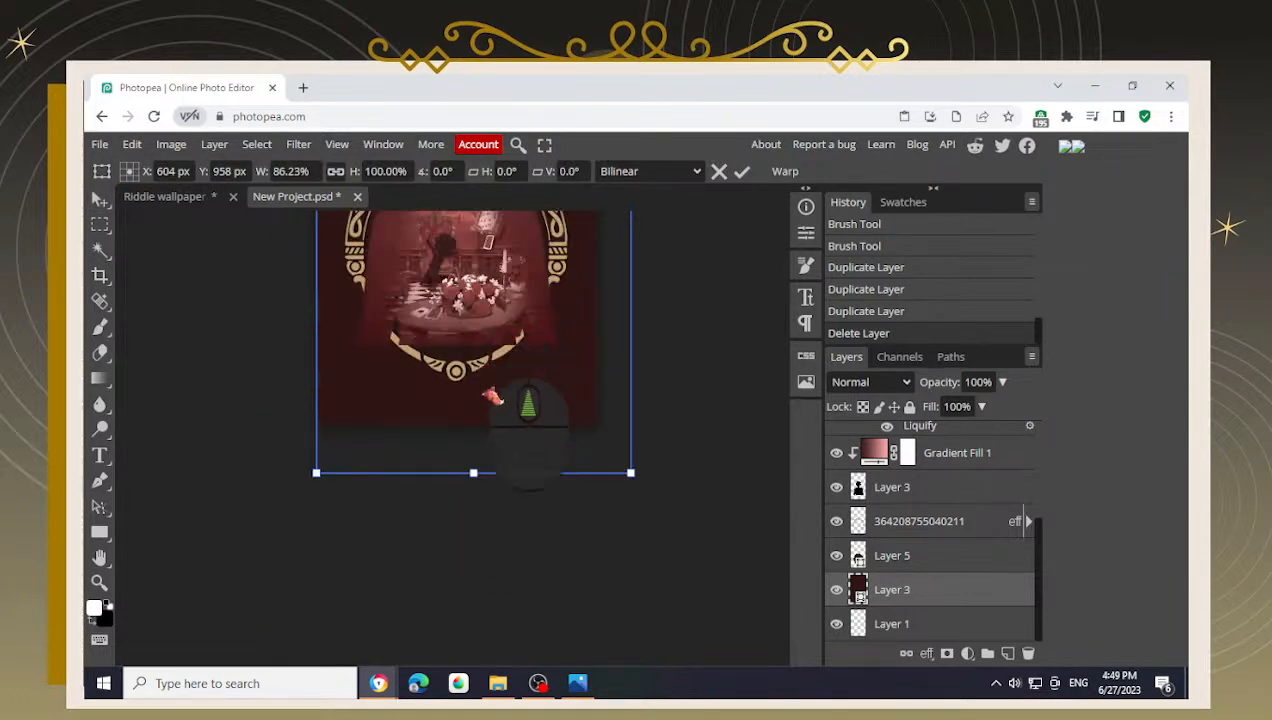
left_click_drag(473, 467, 480, 401)
left_click_drag(585, 341, 573, 498)
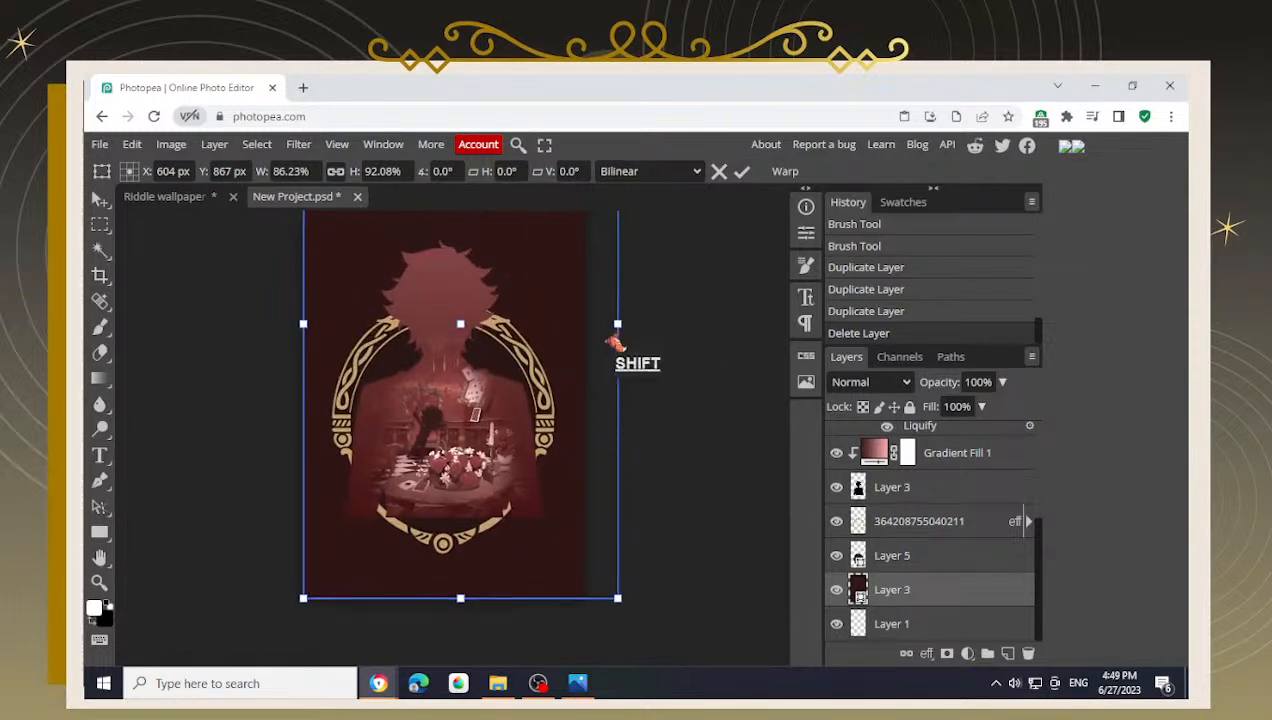
left_click_drag(619, 324, 588, 548)
scroll(420, 340, "up", 3)
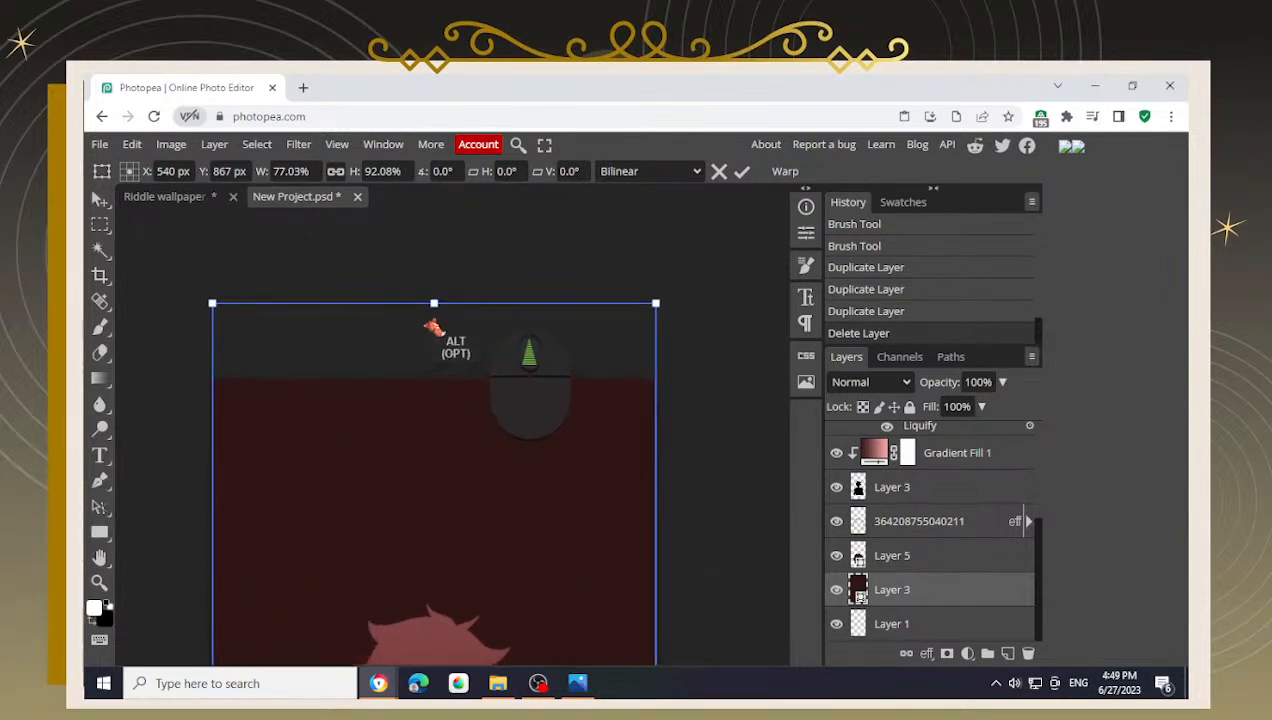
left_click_drag(434, 301, 433, 378)
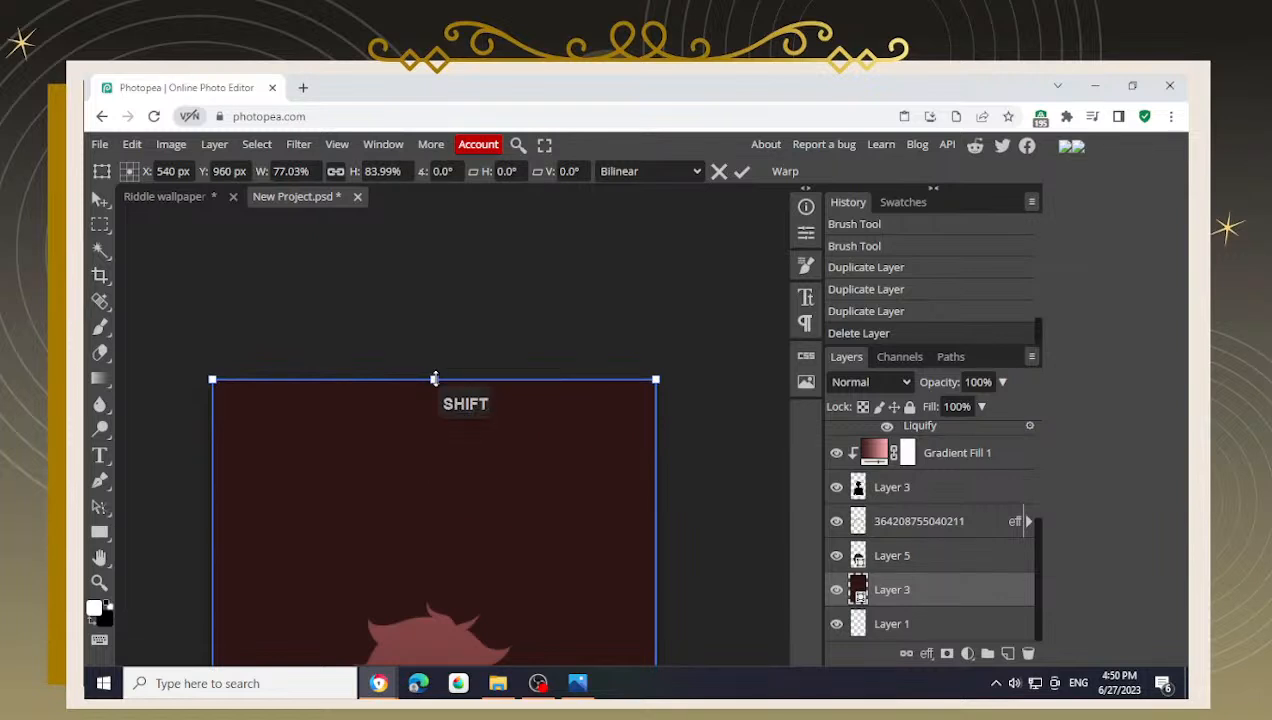
key("Return")
scroll(625, 534, "down", 4)
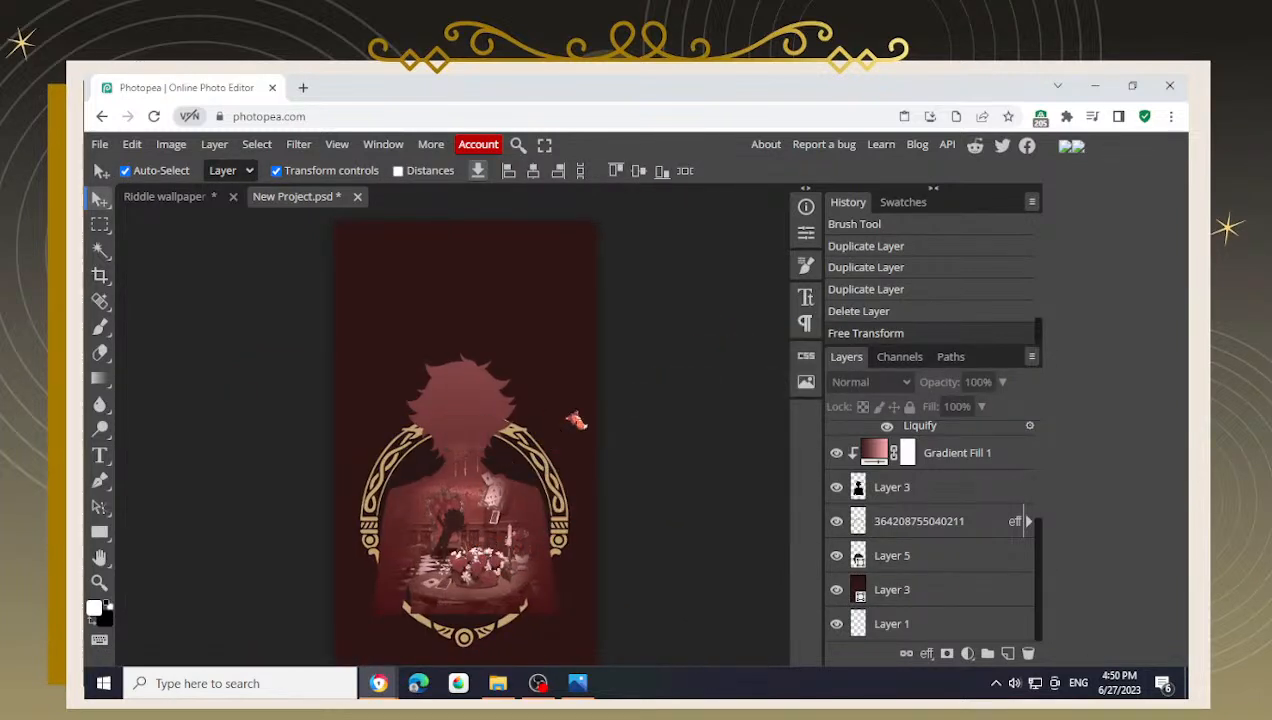
- Centre the gold frame and oval Layer 5 horizontally together with the dark red background
left_click(935, 560)
left_click(937, 522, "shift")
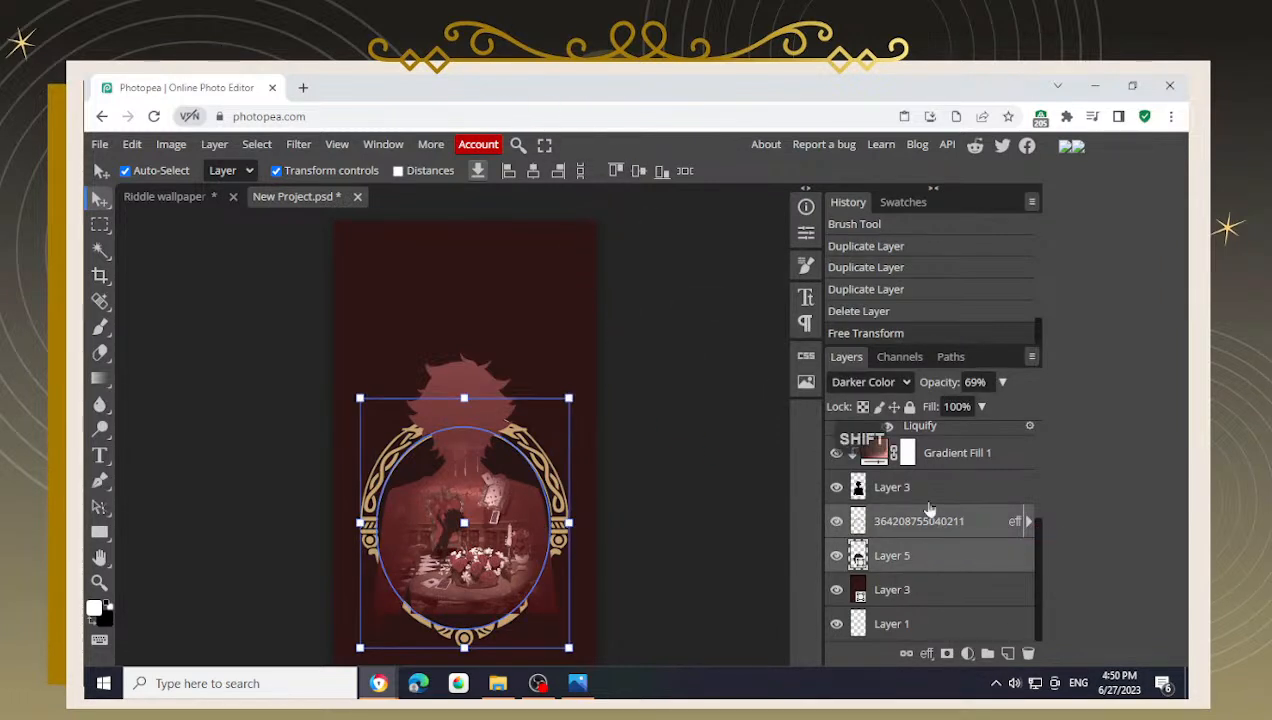
left_click(885, 592, "ctrl")
left_click(534, 171)
left_click(707, 374)
key("space")
scroll(560, 480, "up", 2)
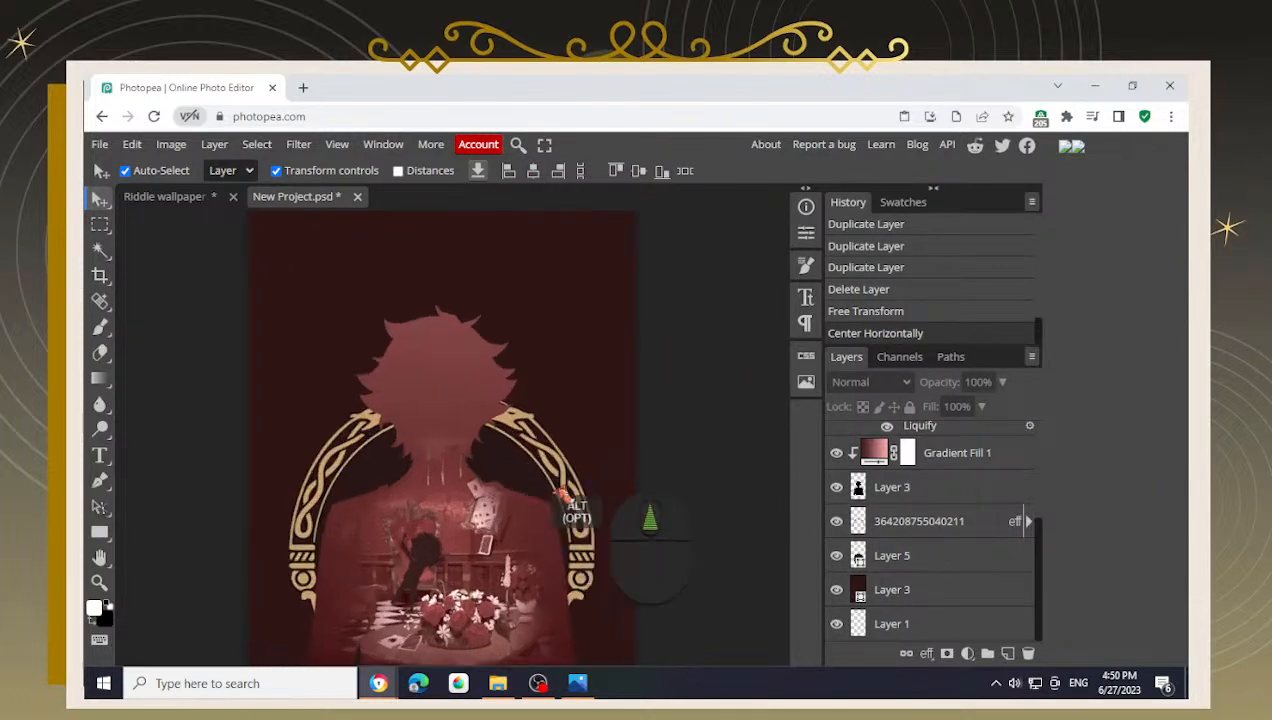
left_click(879, 490)
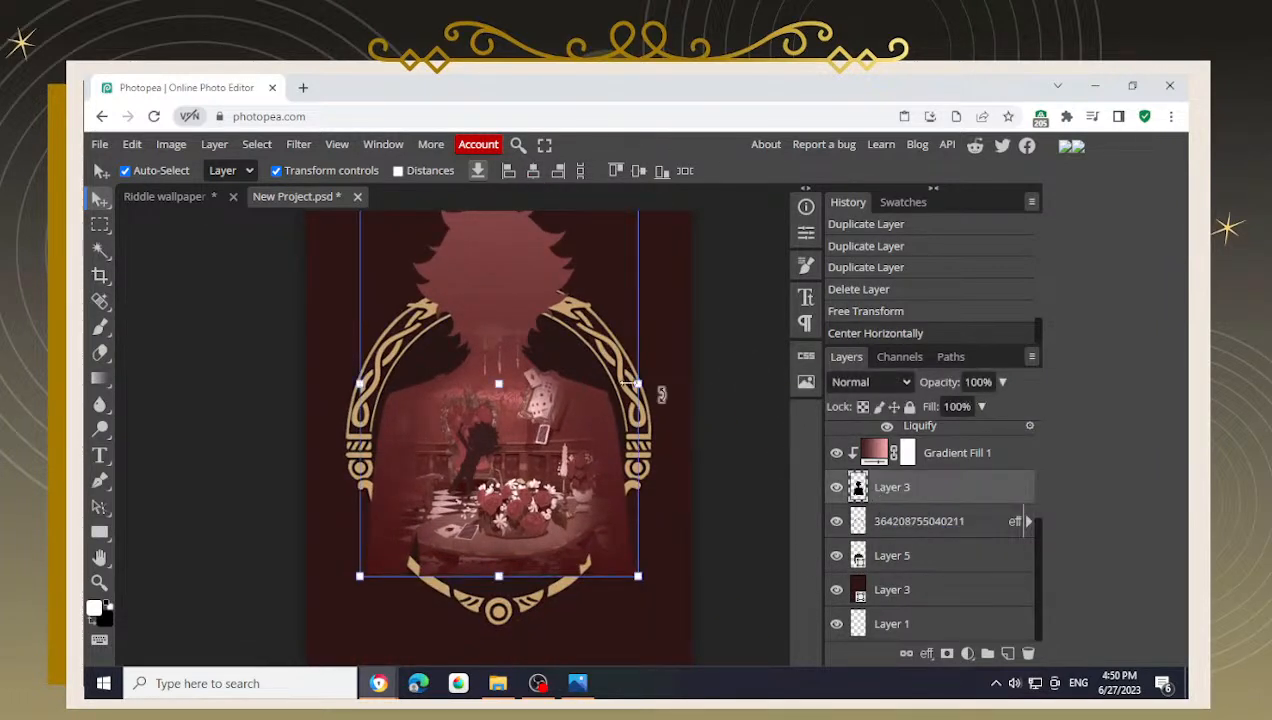
left_click(895, 592, "ctrl")
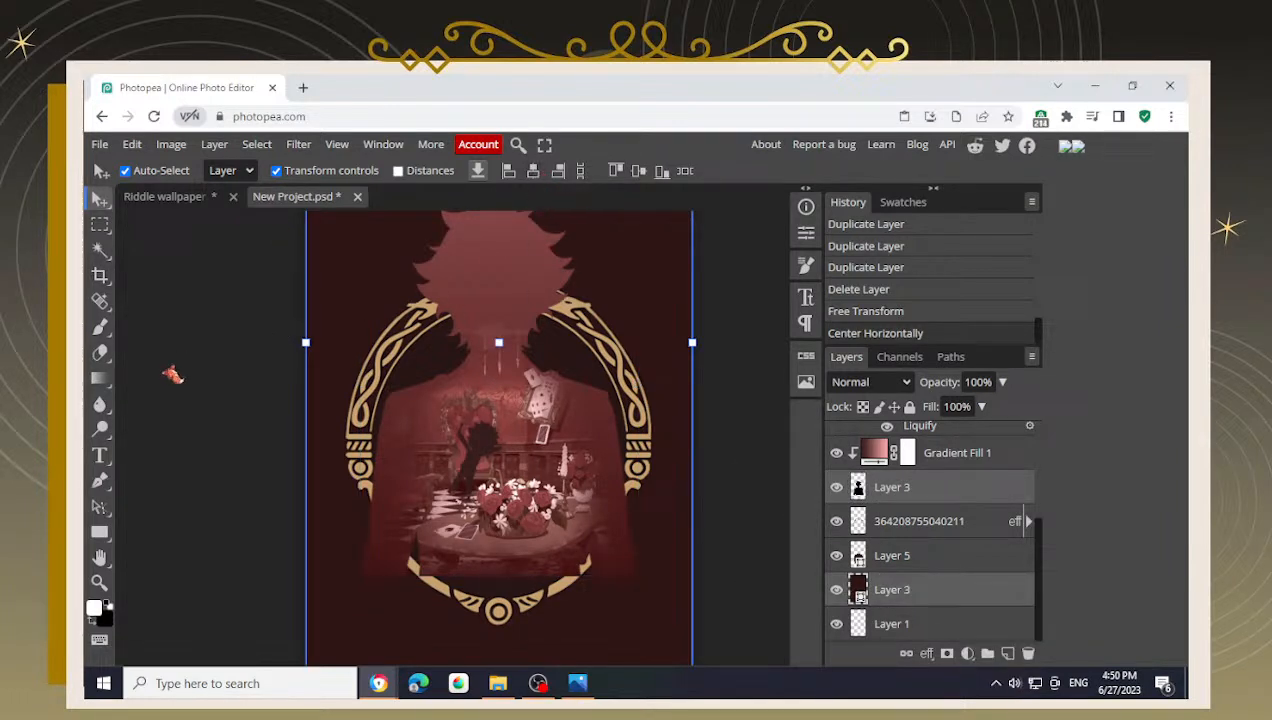
left_click(194, 388)
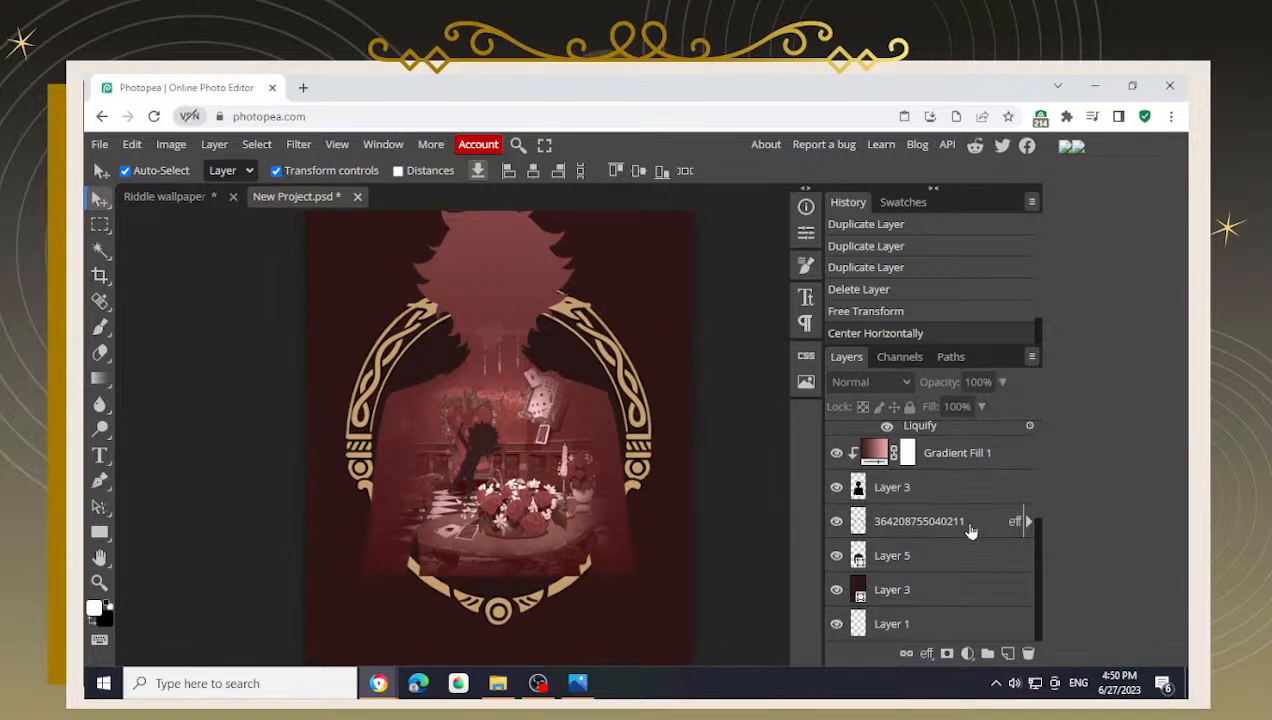
- Move the silhouette Layer 3 and all layers above it through Color Fill 1 down and slightly right within the frame
scroll(971, 533, "up", 2)
left_click(963, 564)
scroll(971, 550, "up", 2)
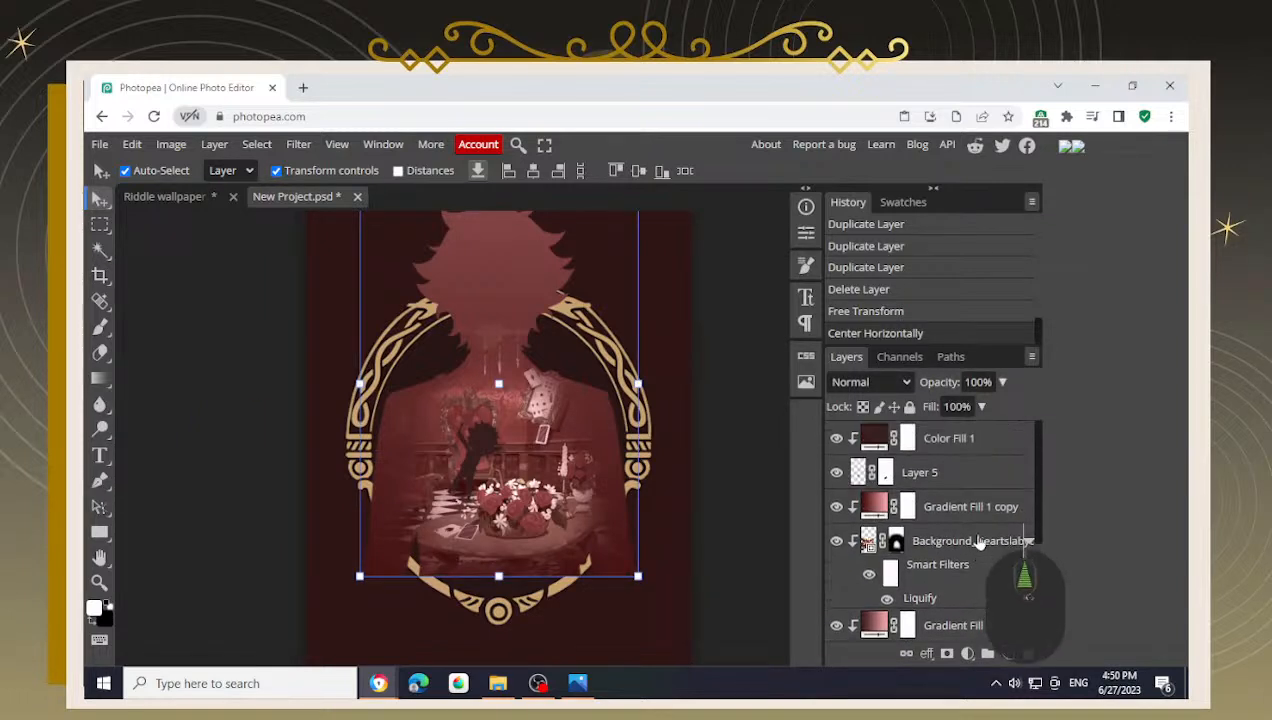
left_click(981, 451, "shift")
key("space")
left_click_drag(690, 346, 661, 414)
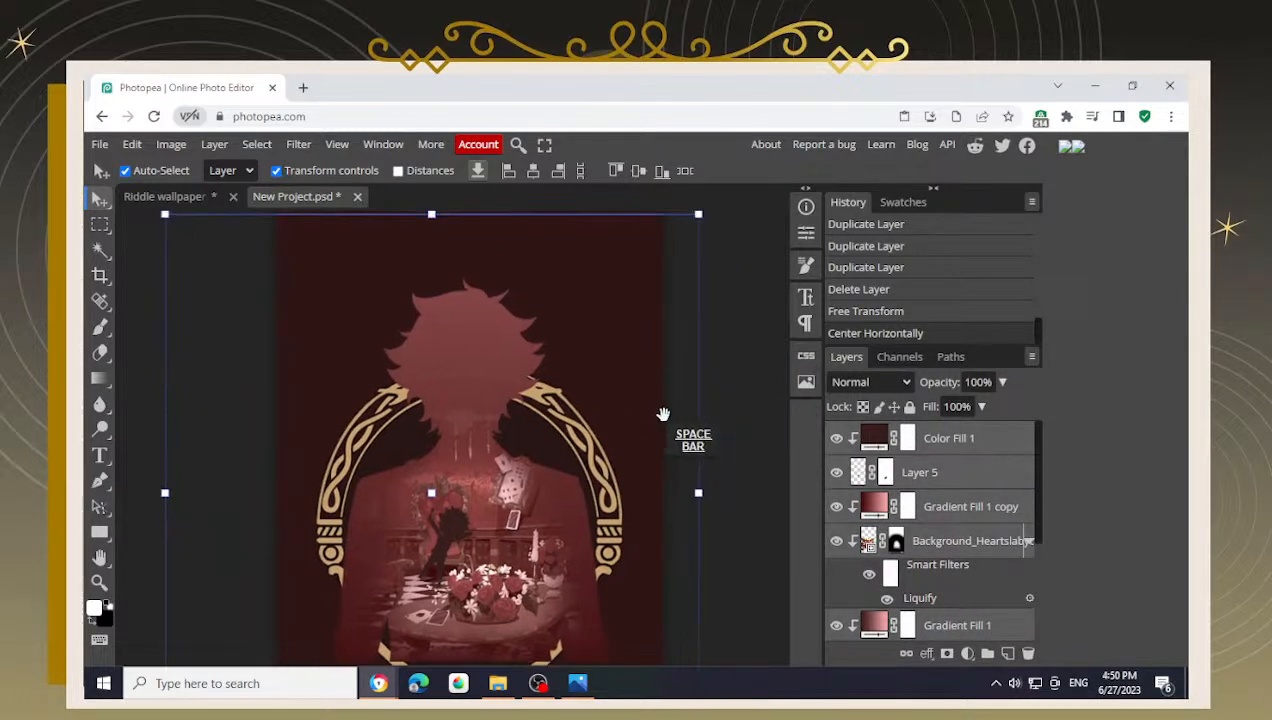
scroll(624, 374, "down", 1)
key("Down")
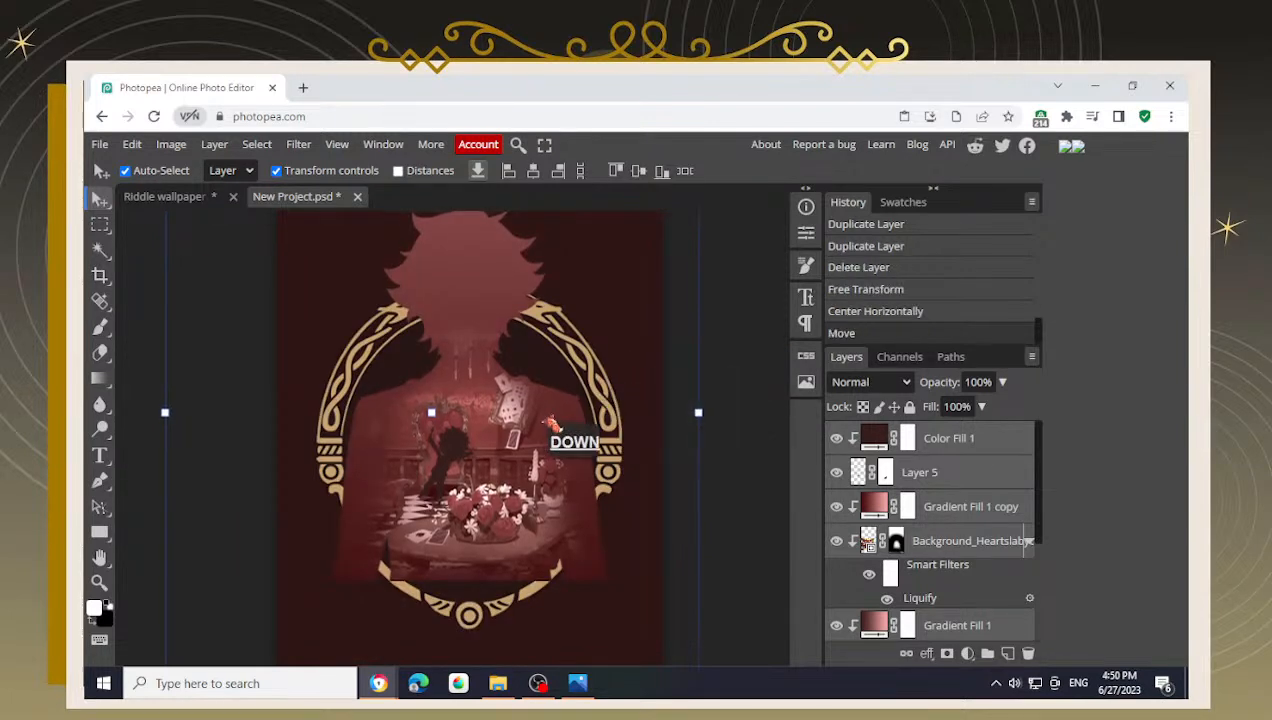
key("Down")
key("Down")
key("Down")
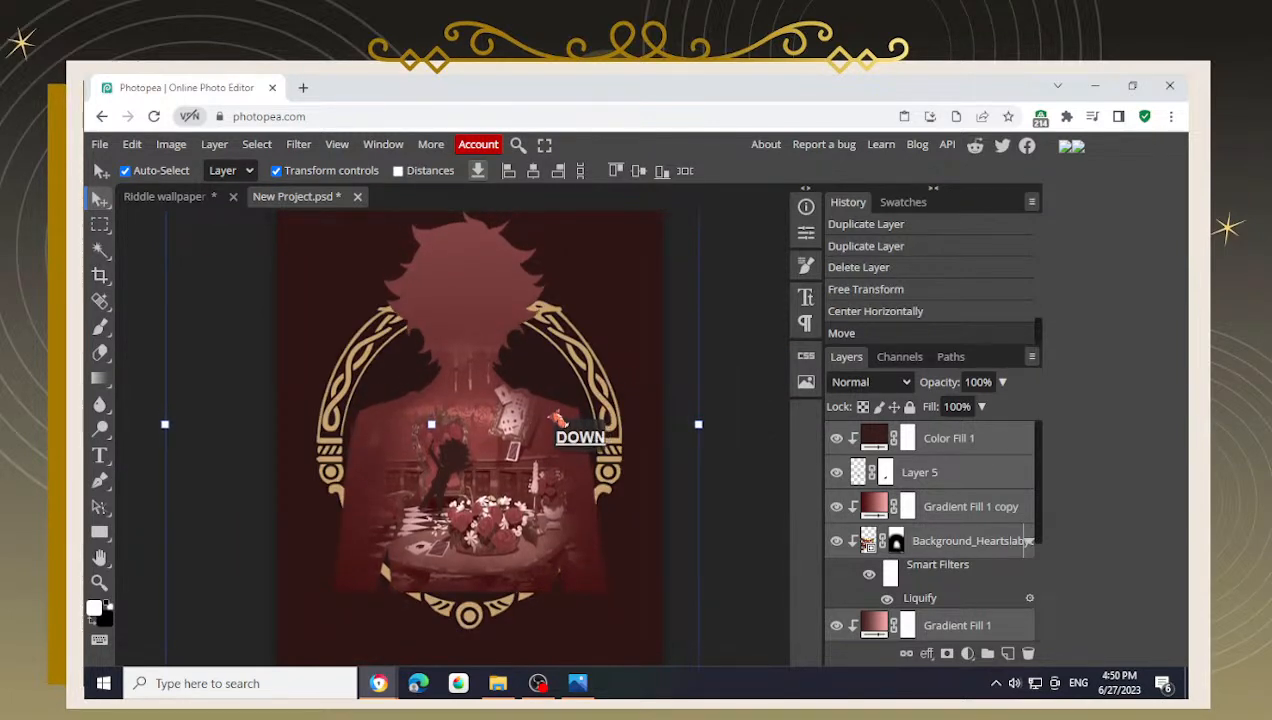
key("Down")
key("Down")
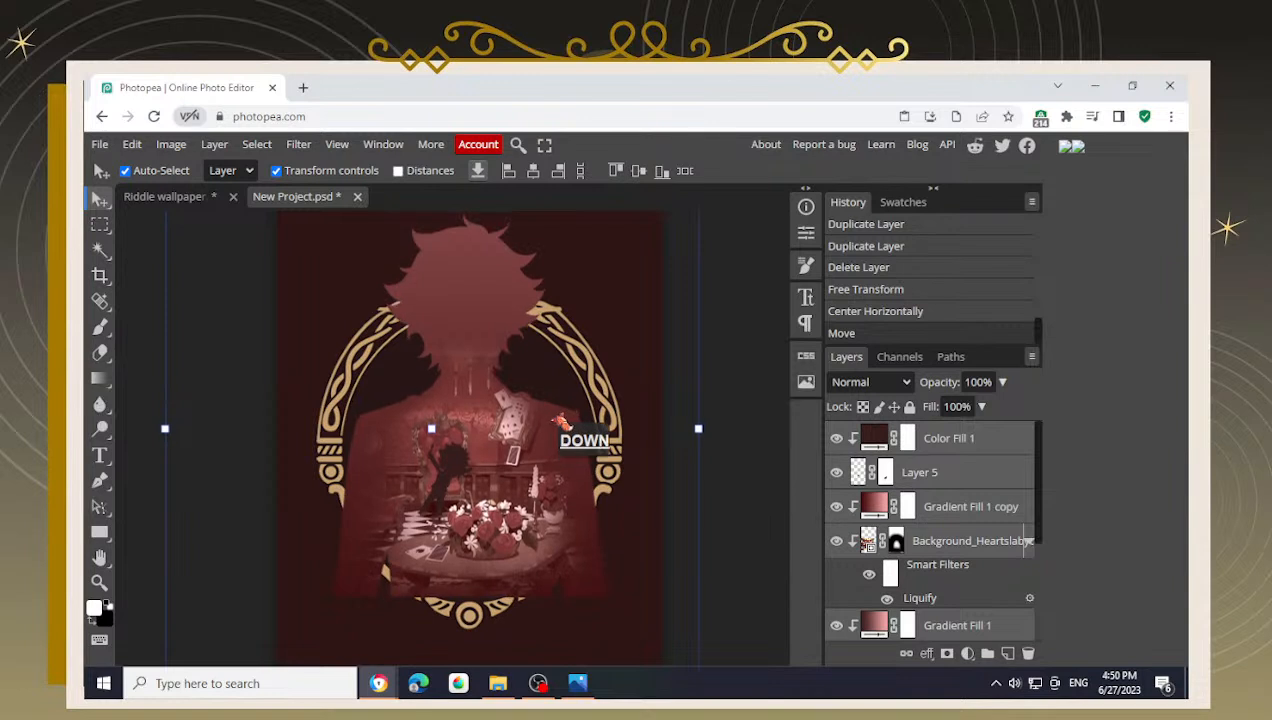
key("Down")
key("Down")
key("Down")
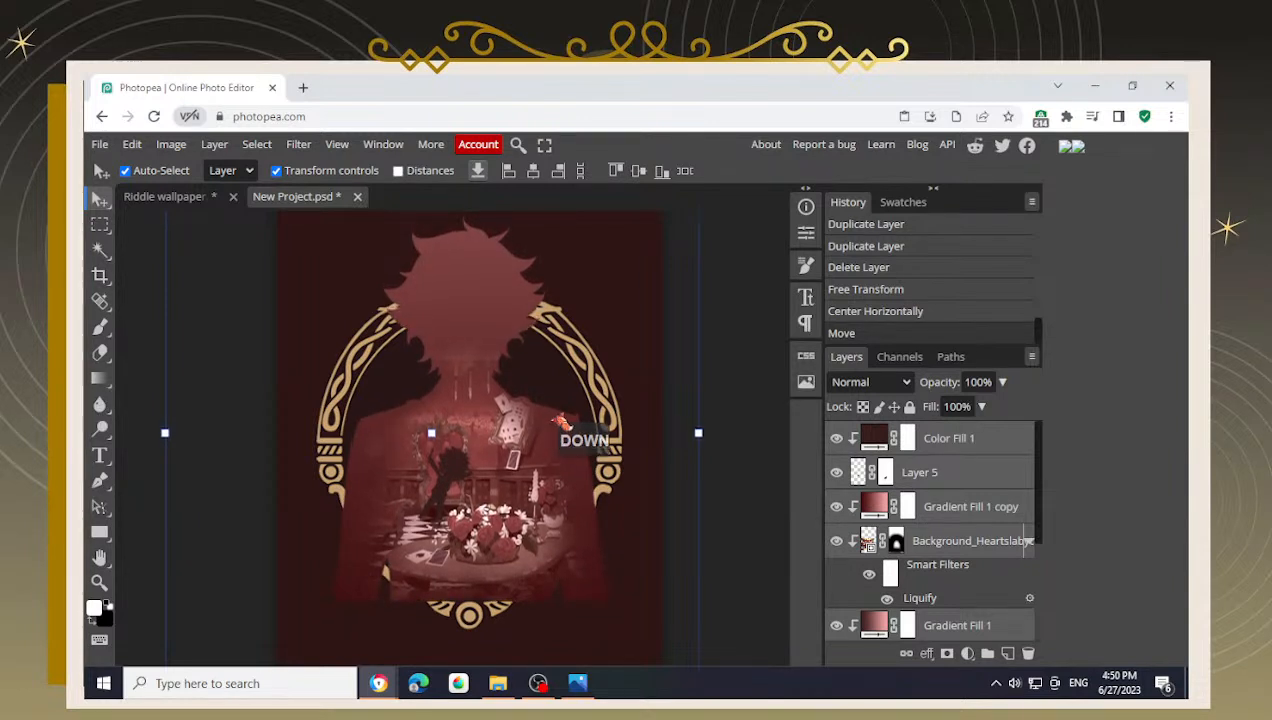
key("Down")
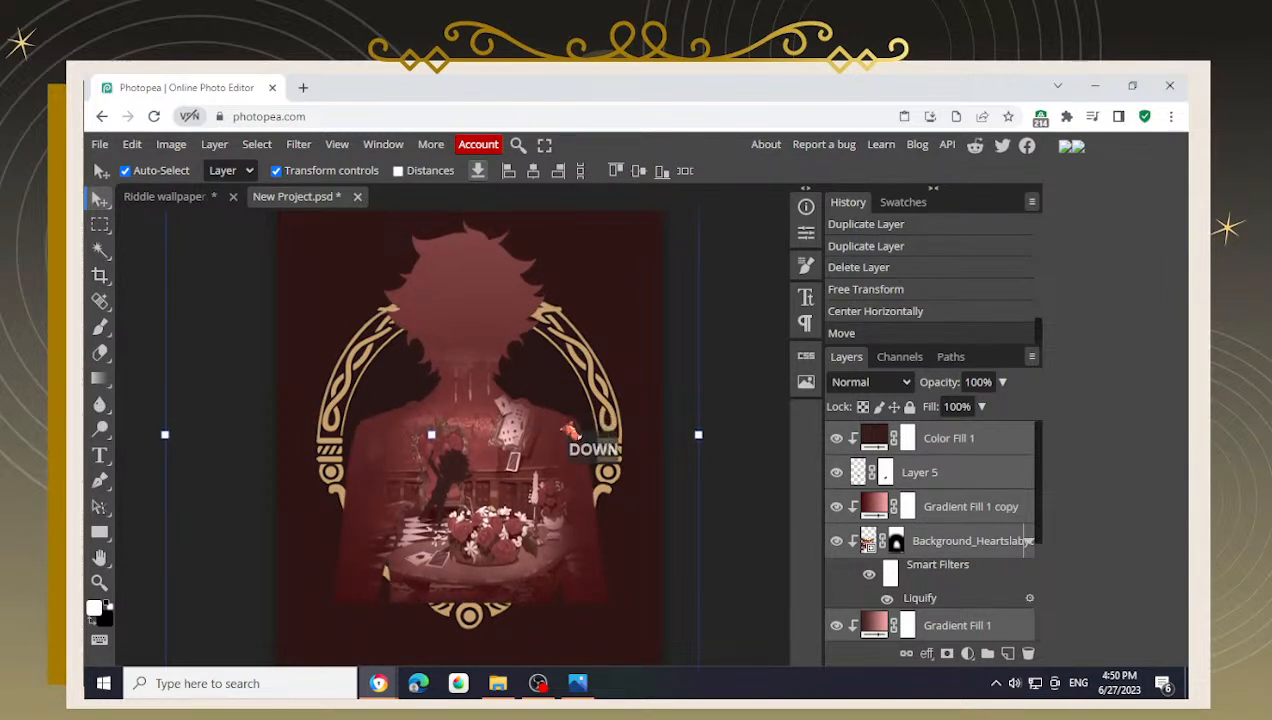
scroll(532, 370, "down", 3)
left_click_drag(490, 340, 448, 488)
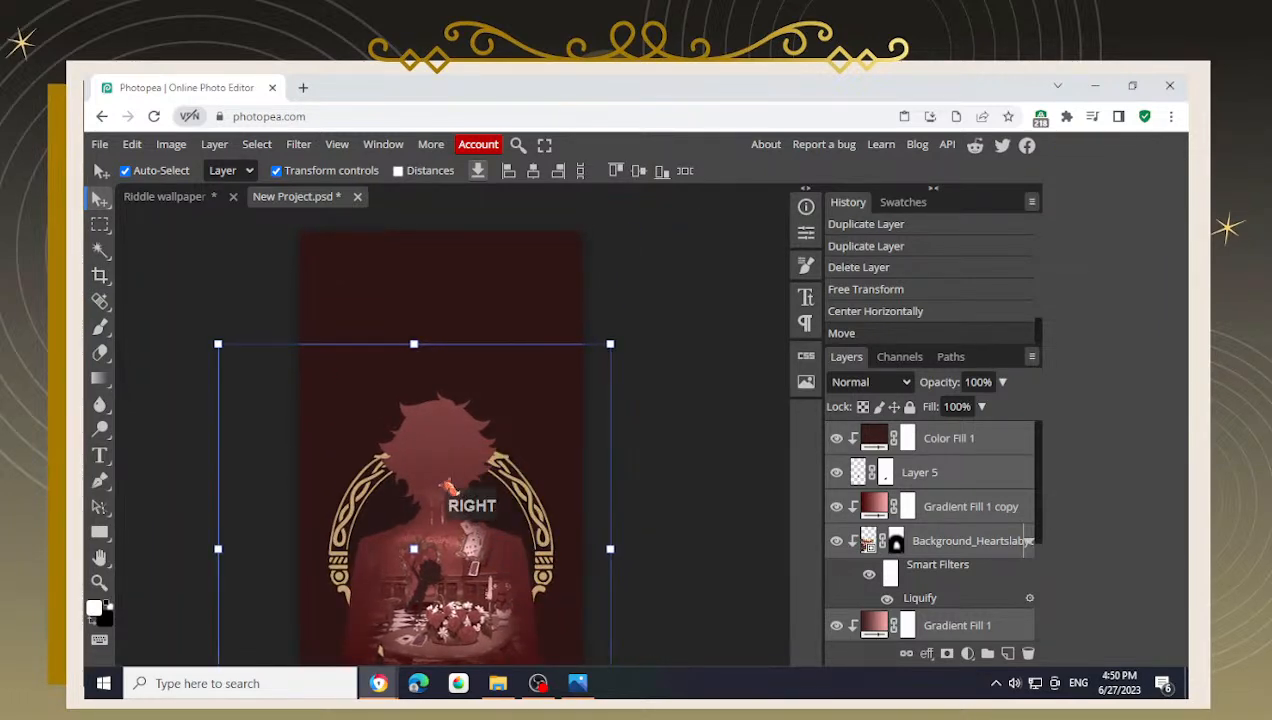
scroll(448, 488, "down", 3)
scroll(540, 500, "up", 2)
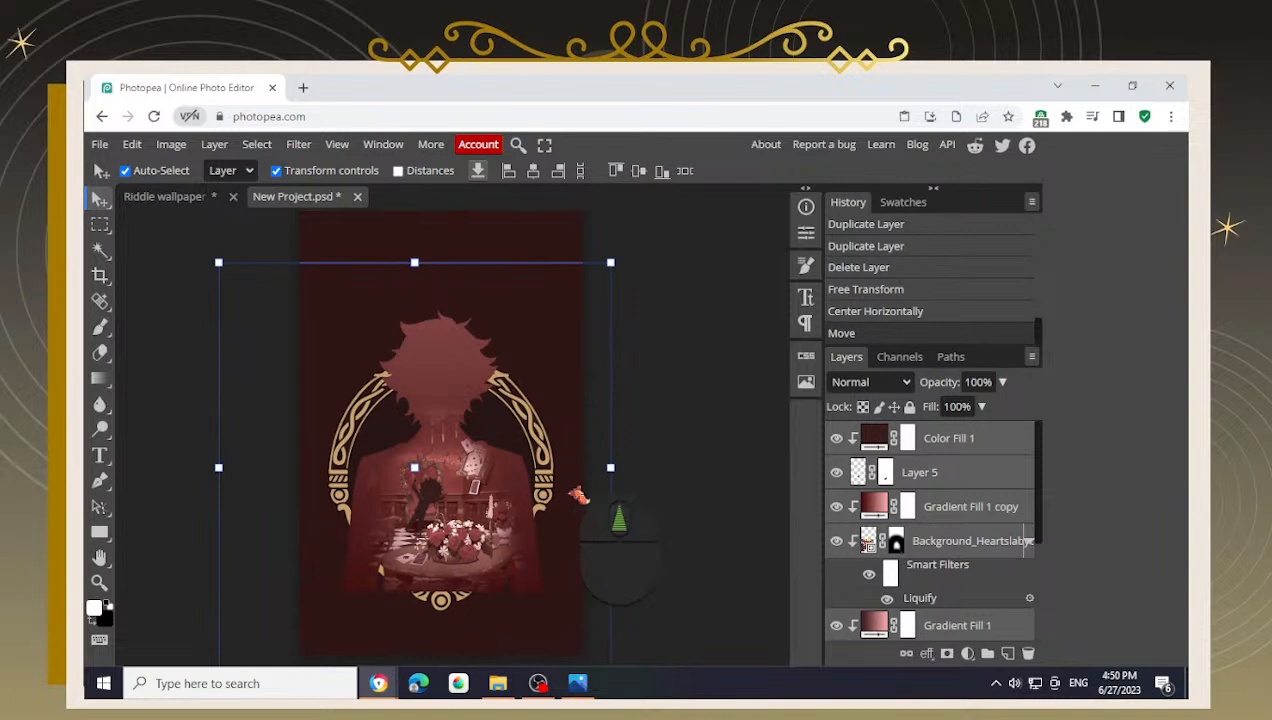
left_click(694, 457)
- Check the silhouette's placement in the frame against the Riddle wallpaper document
scroll(481, 393, "up", 1)
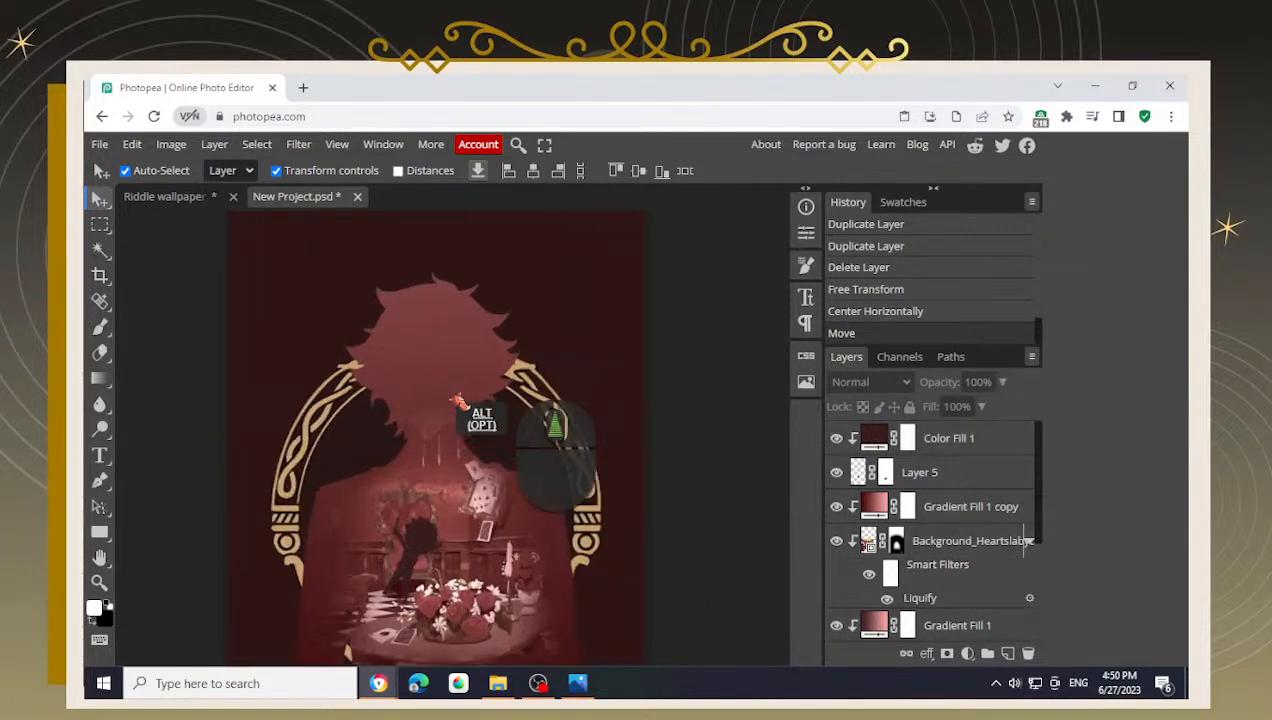
left_click(165, 196)
left_click(290, 196)
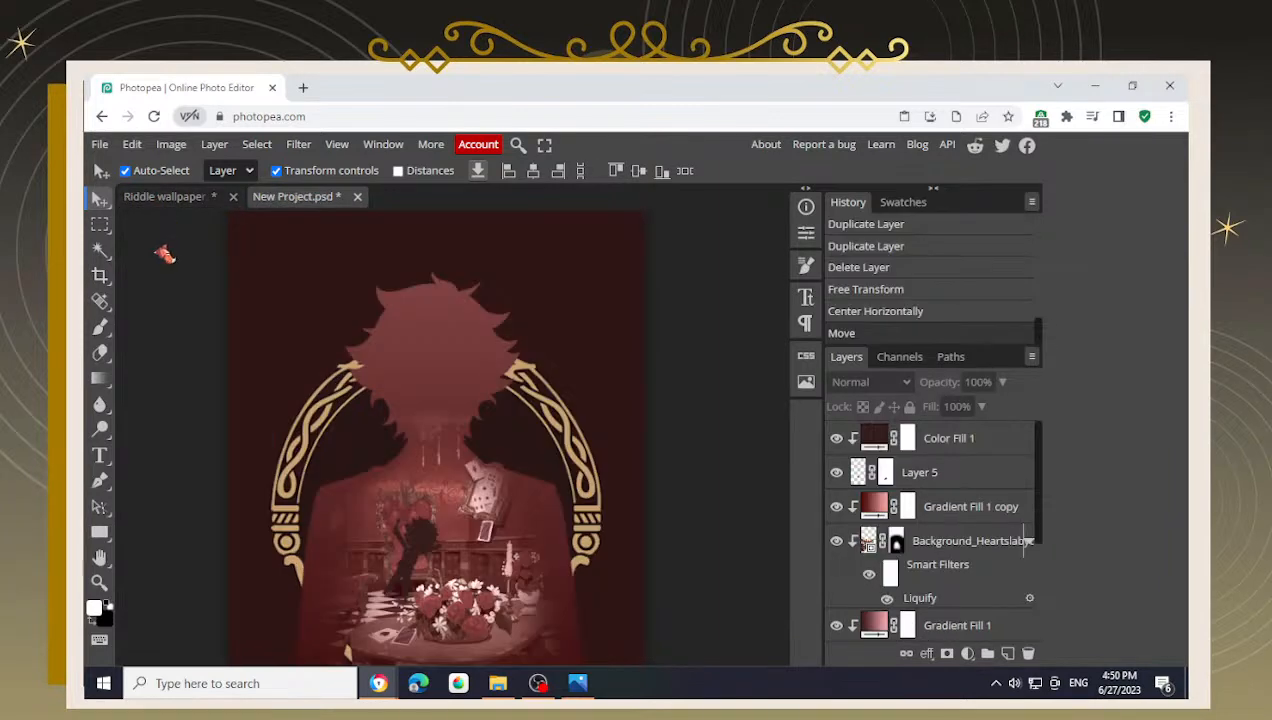
- Scale the silhouette Layer 3 and all layers above it through Color Fill 1 to 96.05% and move them slightly right within the frame
left_click(168, 197)
left_click(294, 197)
scroll(355, 345, "down", 1)
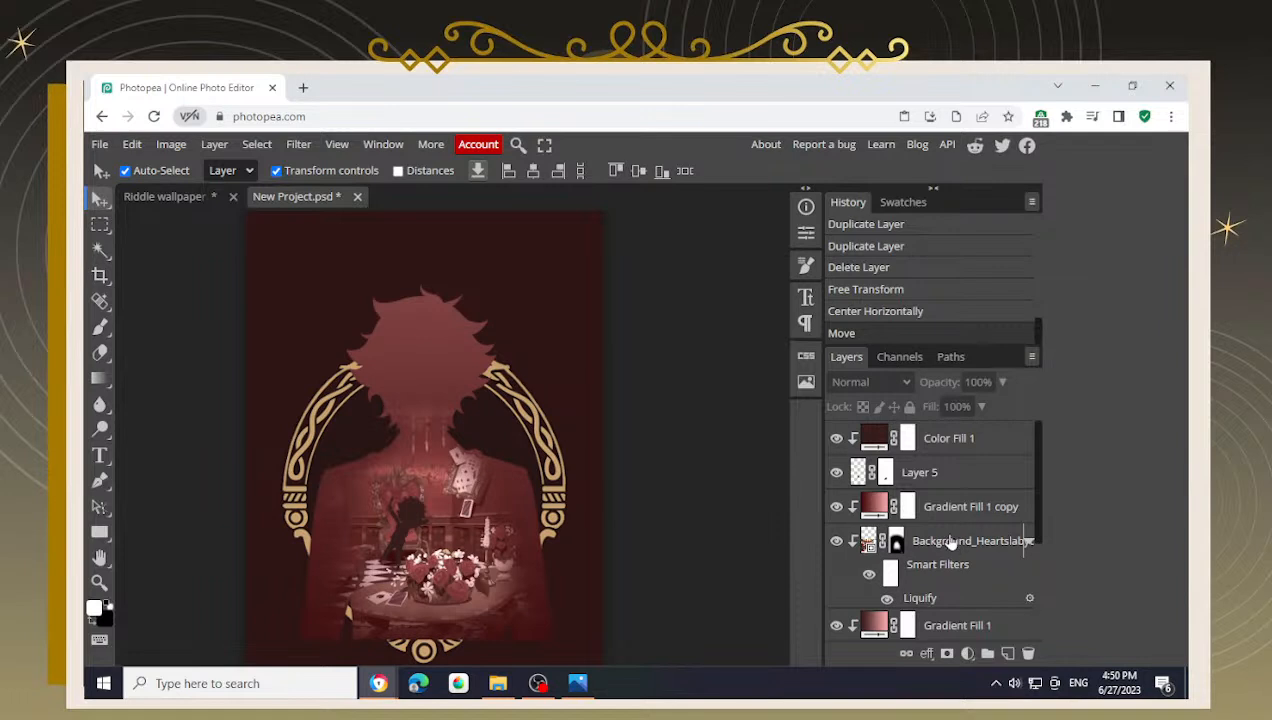
scroll(952, 548, "down", 1)
scroll(952, 553, "down", 1)
left_click(965, 502)
scroll(966, 490, "up", 2)
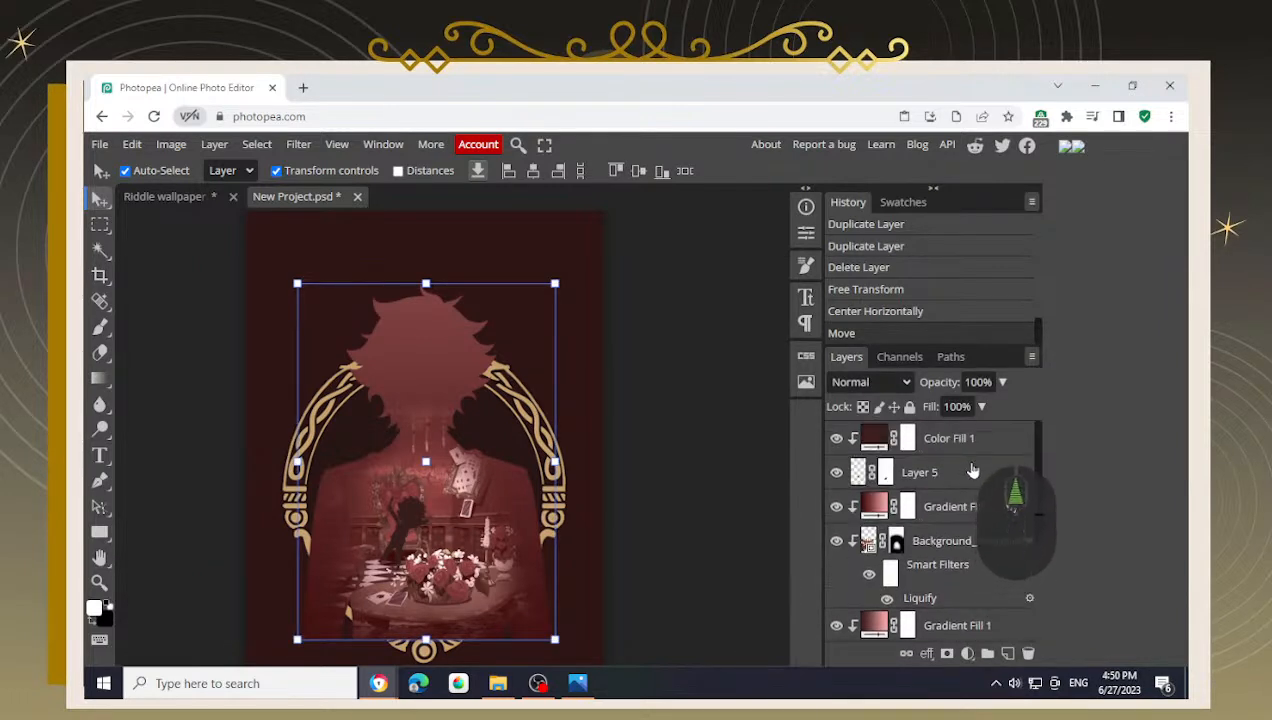
left_click(985, 438, "shift")
left_click(640, 225)
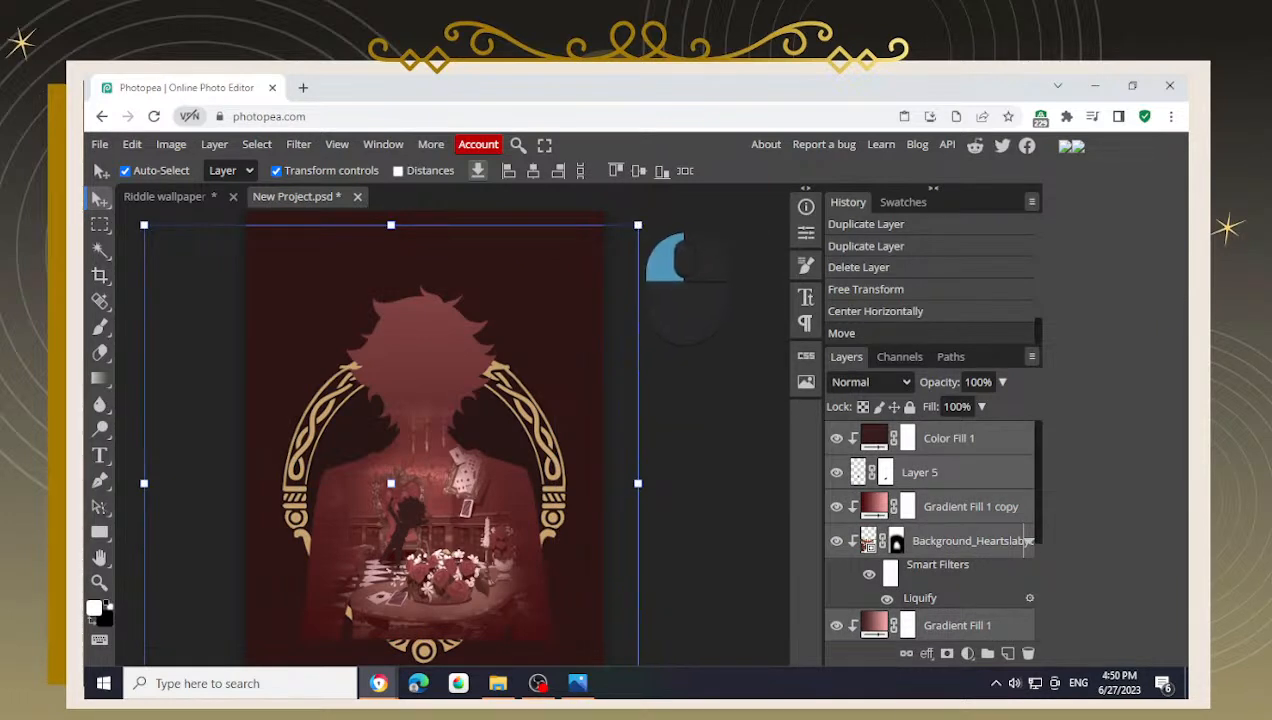
left_click_drag(638, 225, 618, 246)
key("Return")
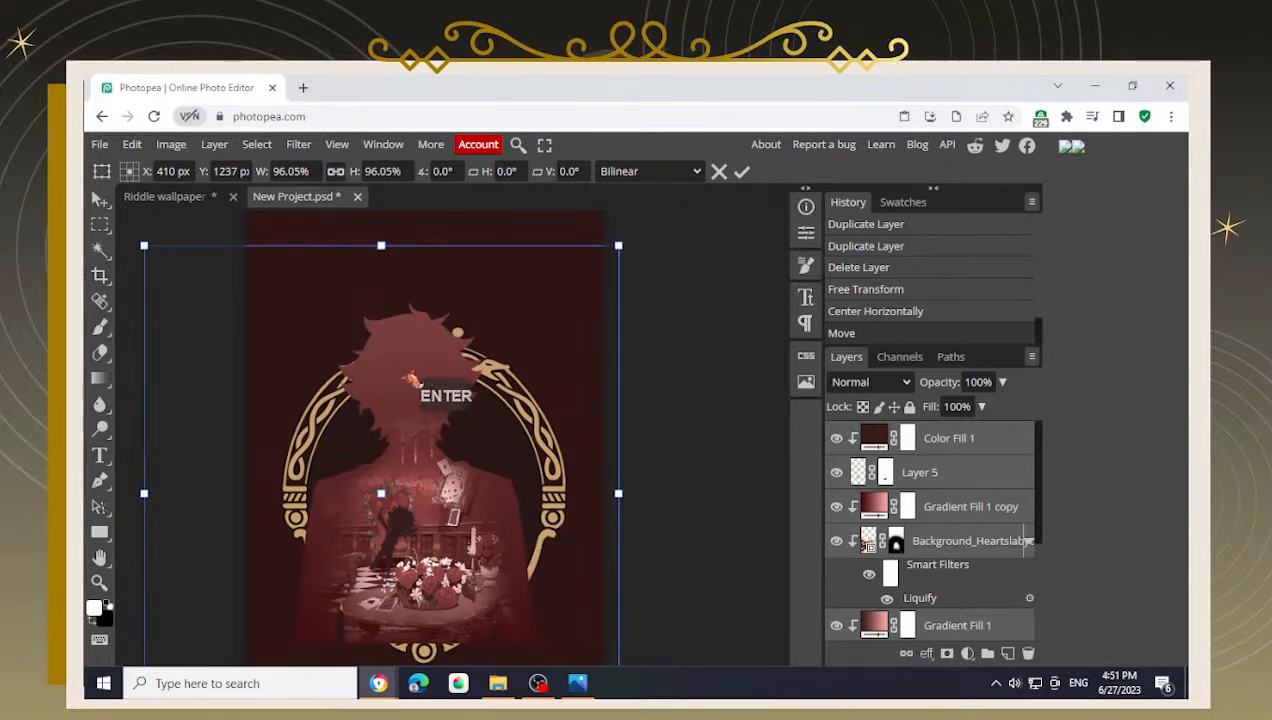
left_click(421, 380)
left_click_drag(421, 379, 423, 378)
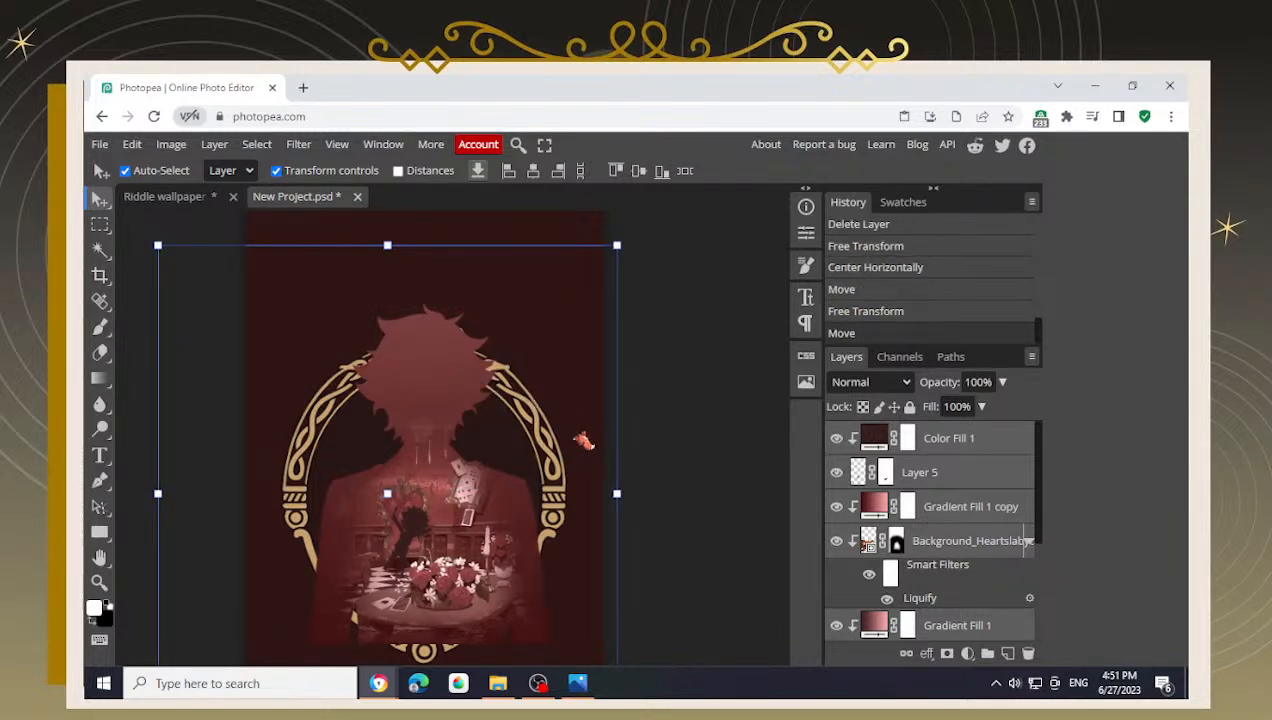
- Compare the silhouette's size and placement with the Riddle wallpaper document and nudge the silhouette layers slightly up
scroll(612, 452, "down", 2)
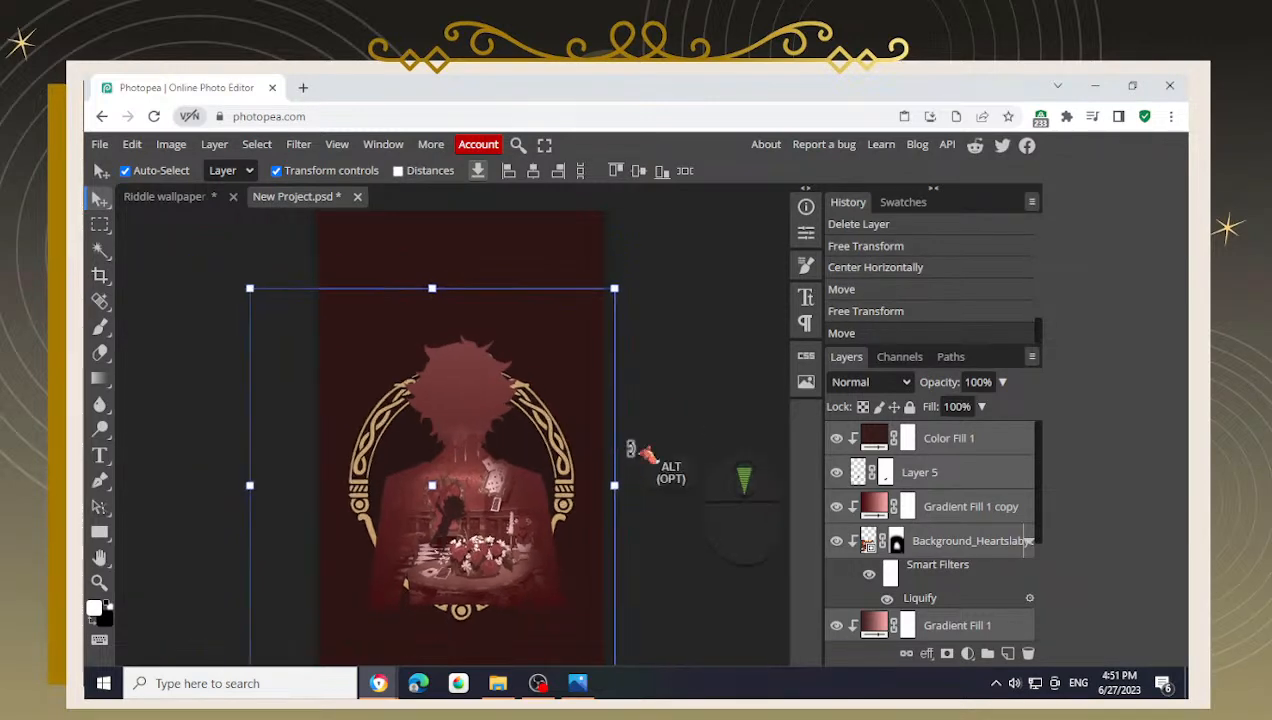
left_click(170, 197)
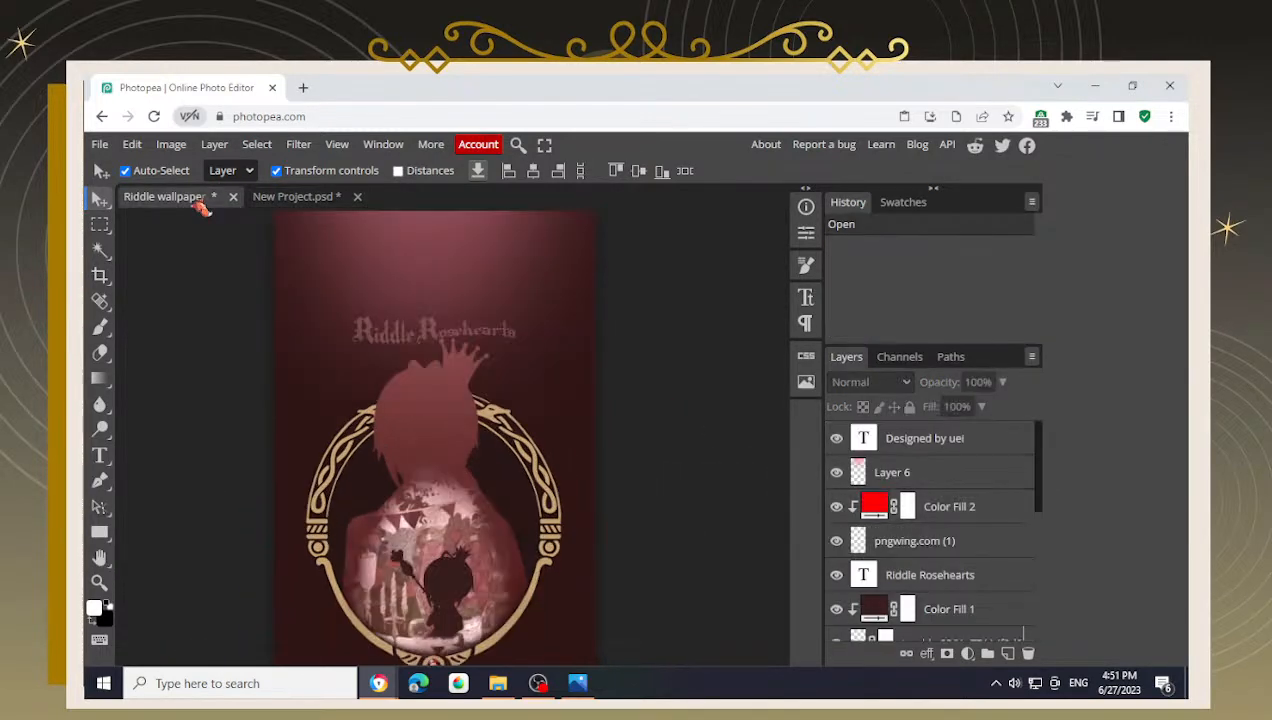
left_click(277, 197)
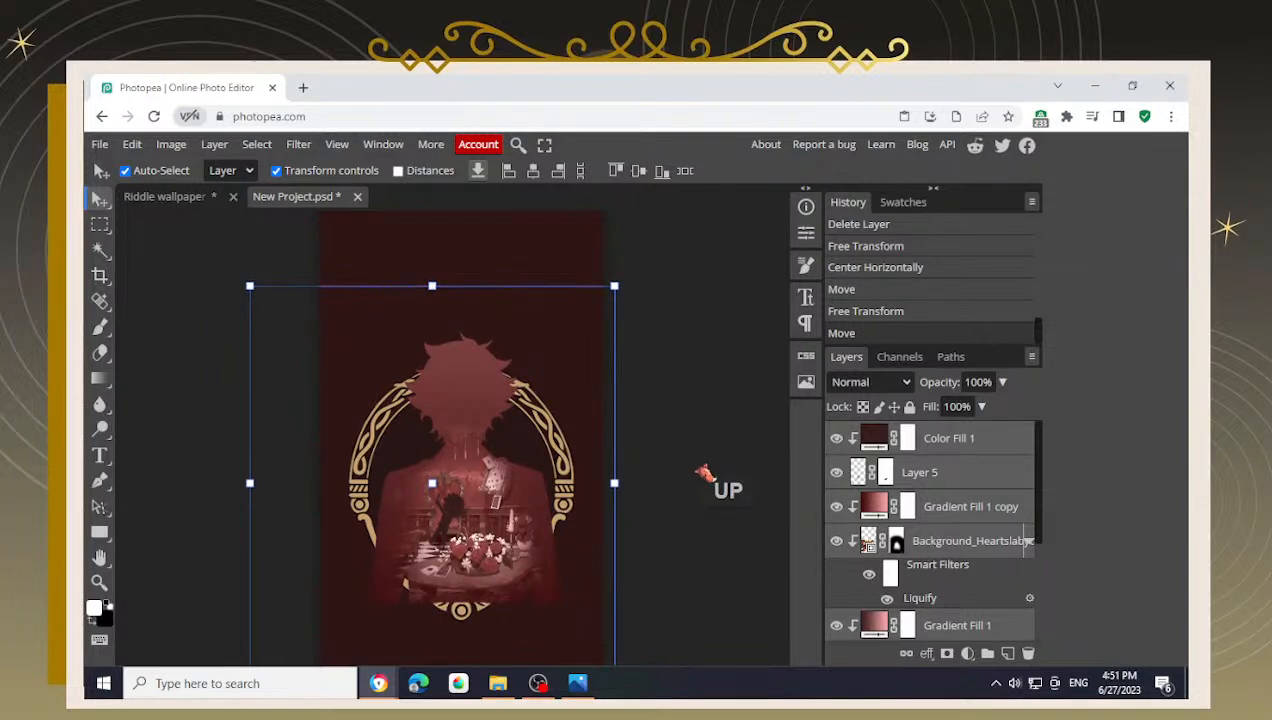
scroll(486, 632, "up", 3)
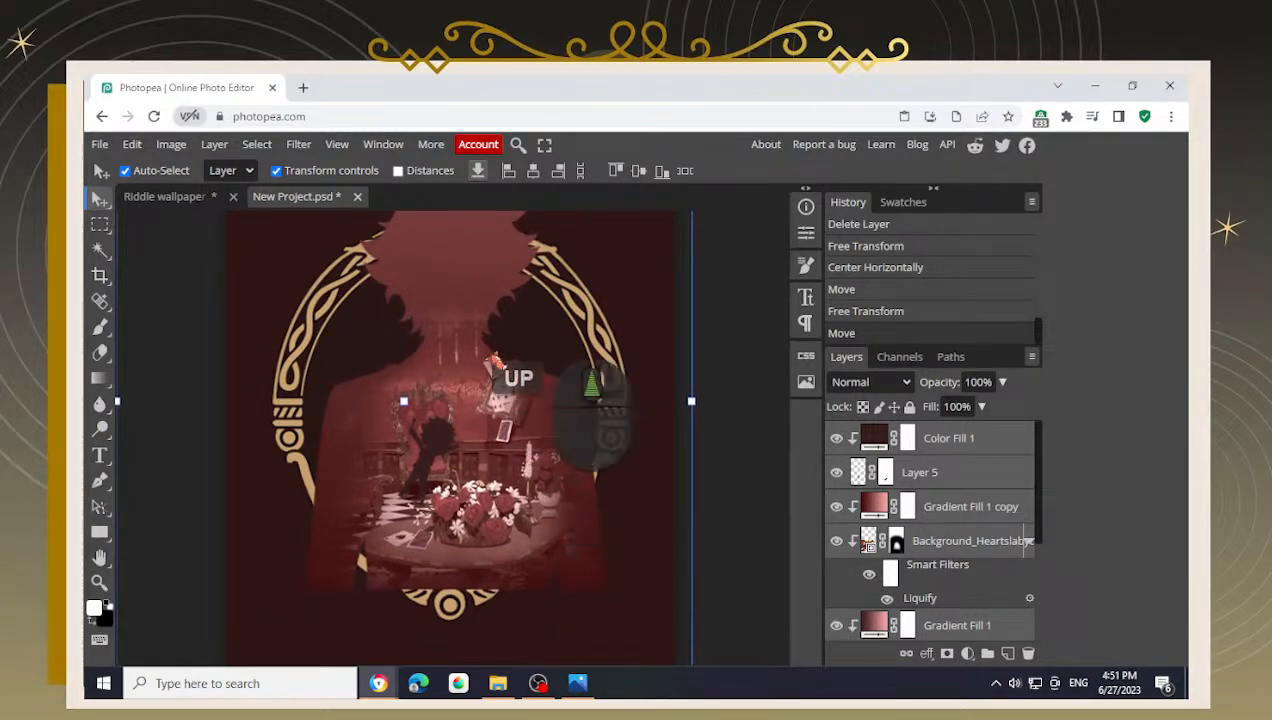
scroll(560, 395, "down", 3)
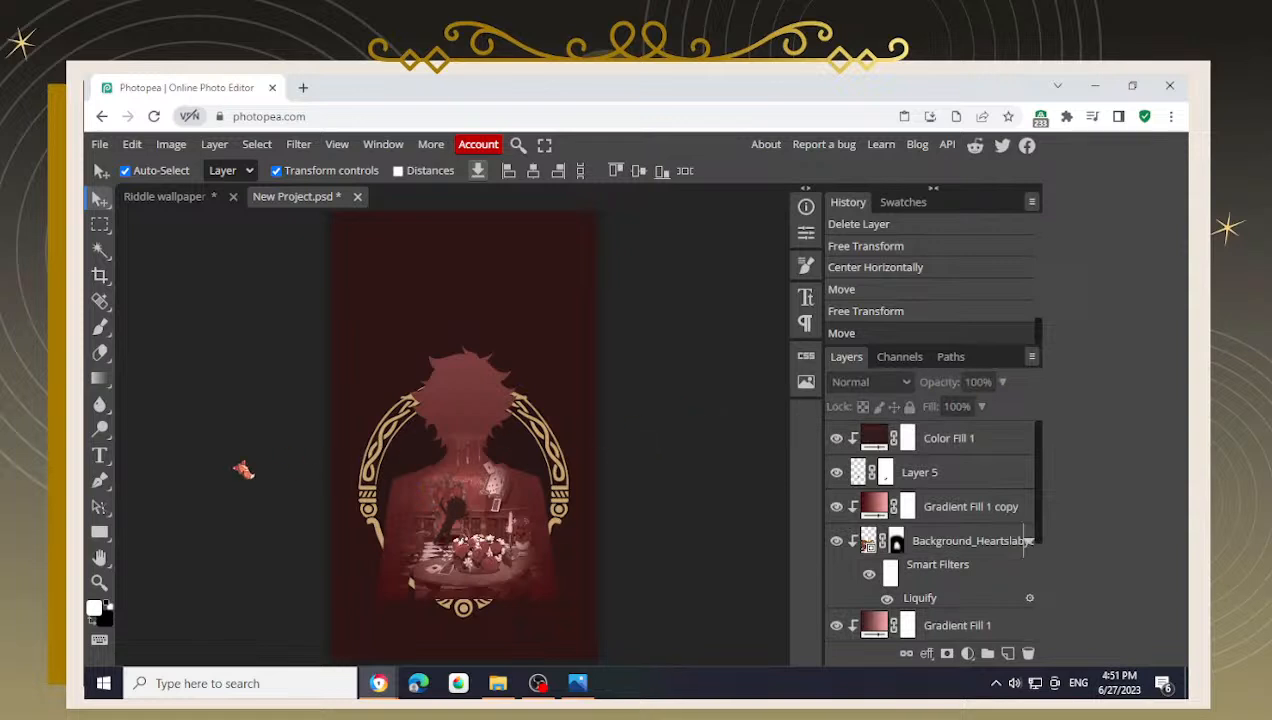
scroll(509, 372, "down", 1)
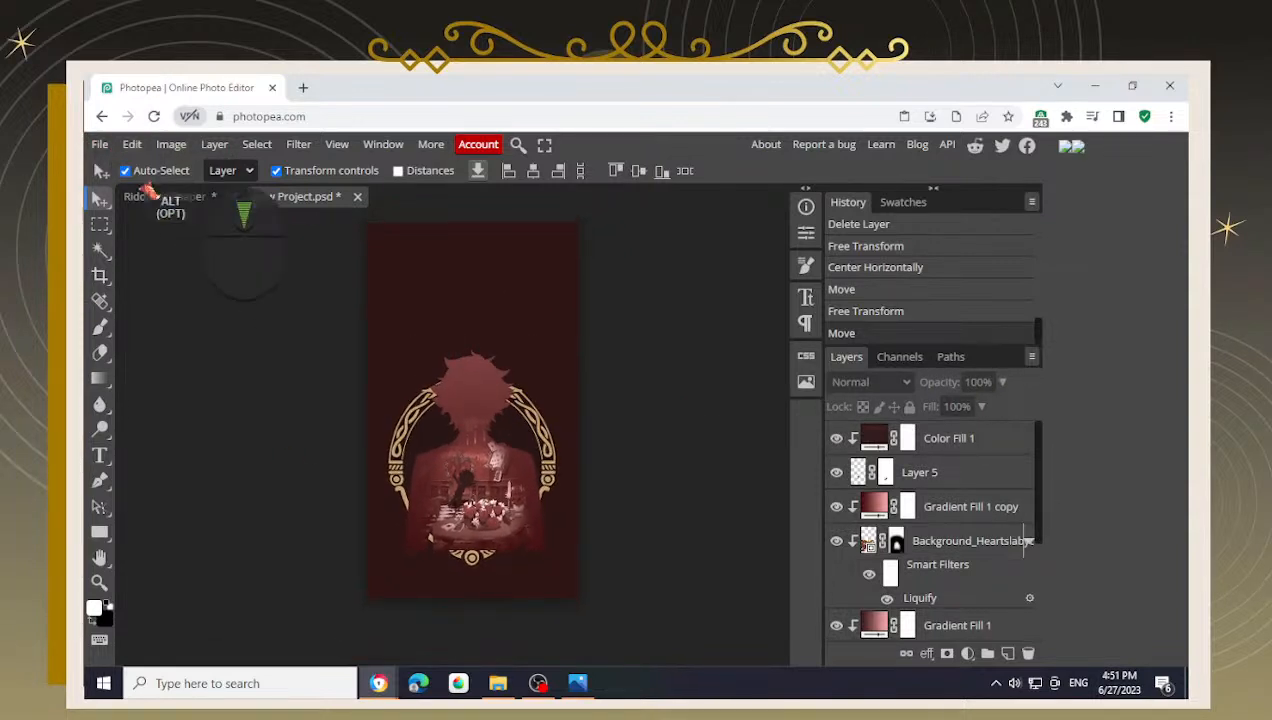
left_click(167, 200)
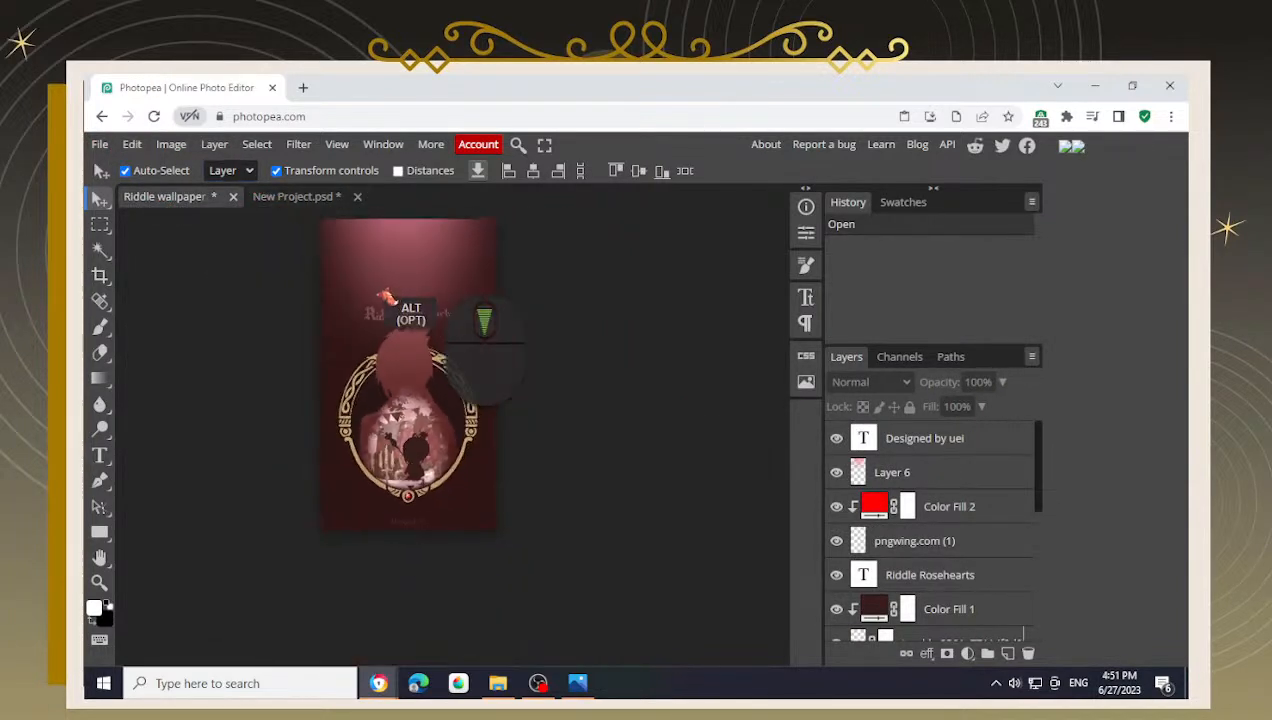
left_click(296, 198)
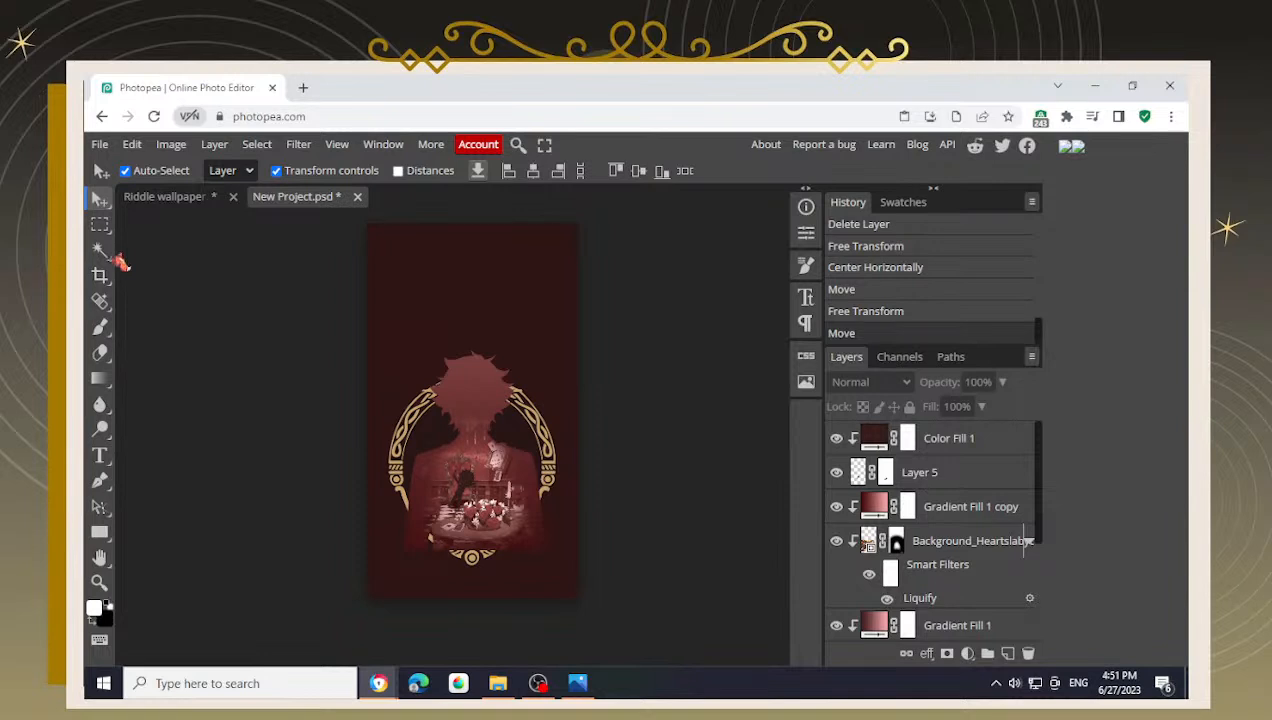
- Add a raster mask to the silhouette Layer 3 directly below Gradient Fill 1
left_click(980, 510)
left_click(968, 546)
scroll(960, 580, "down", 3)
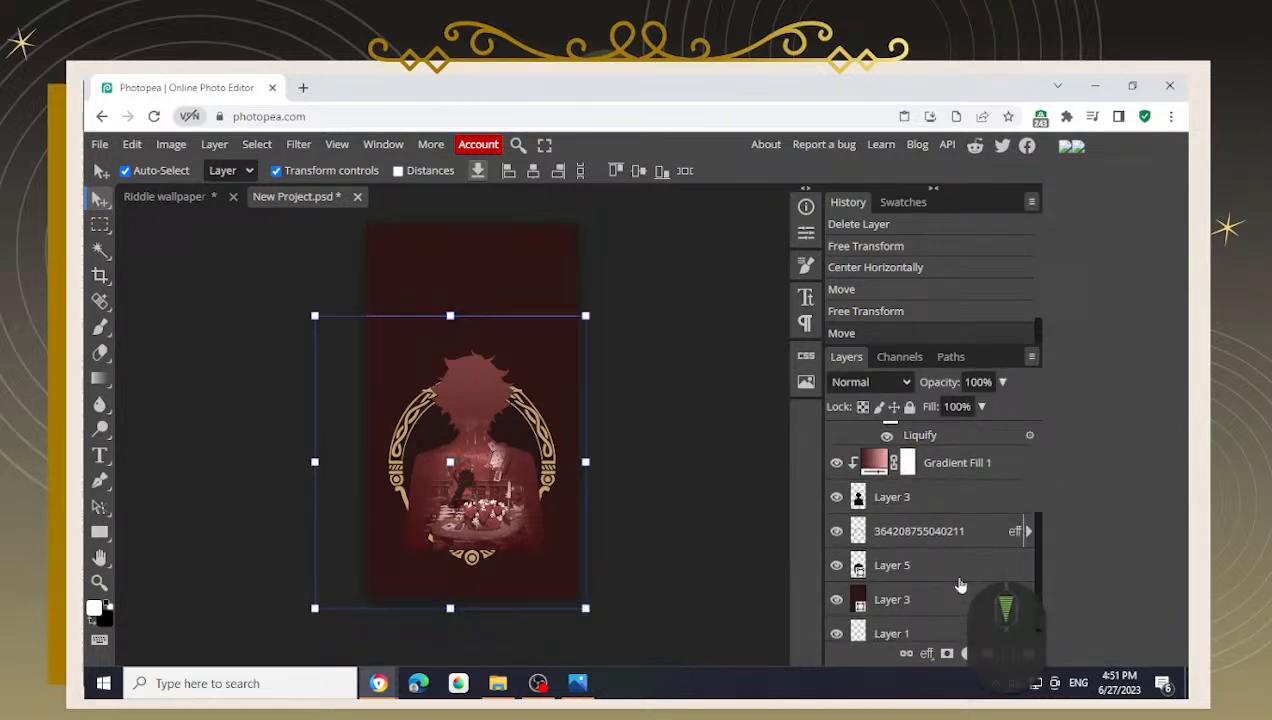
left_click(955, 497)
left_click(675, 476)
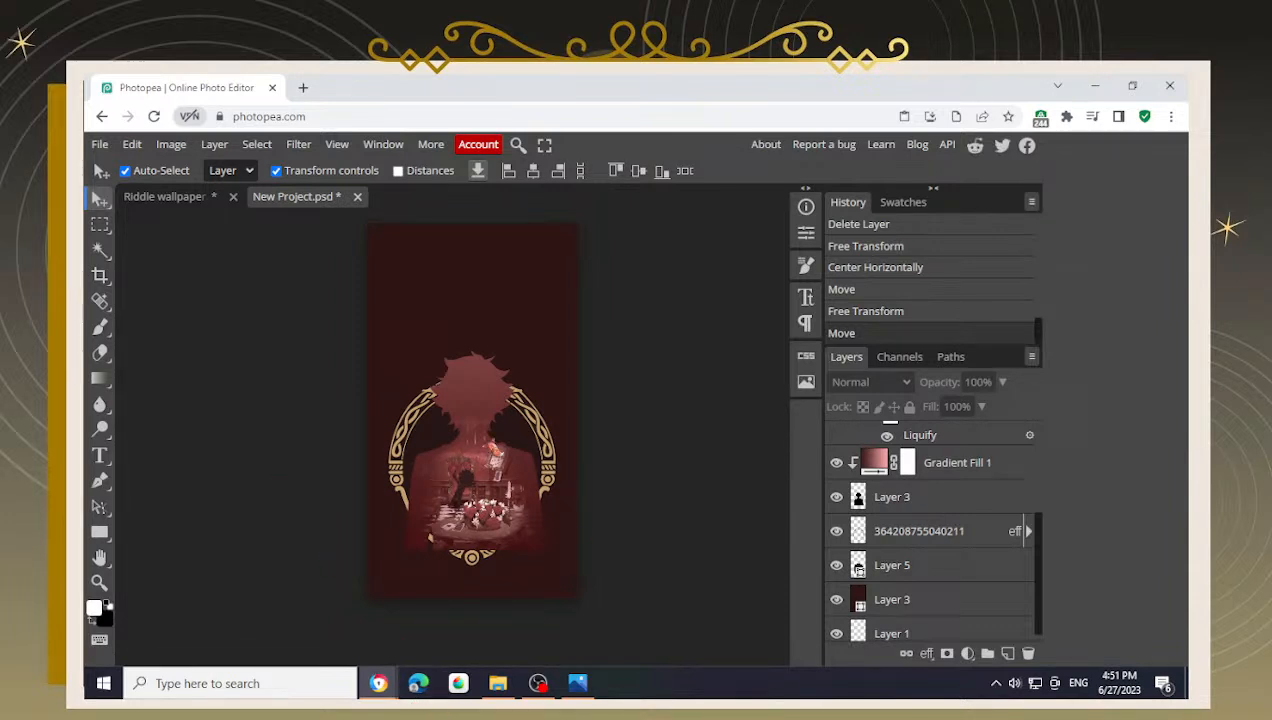
scroll(508, 455, "up", 2)
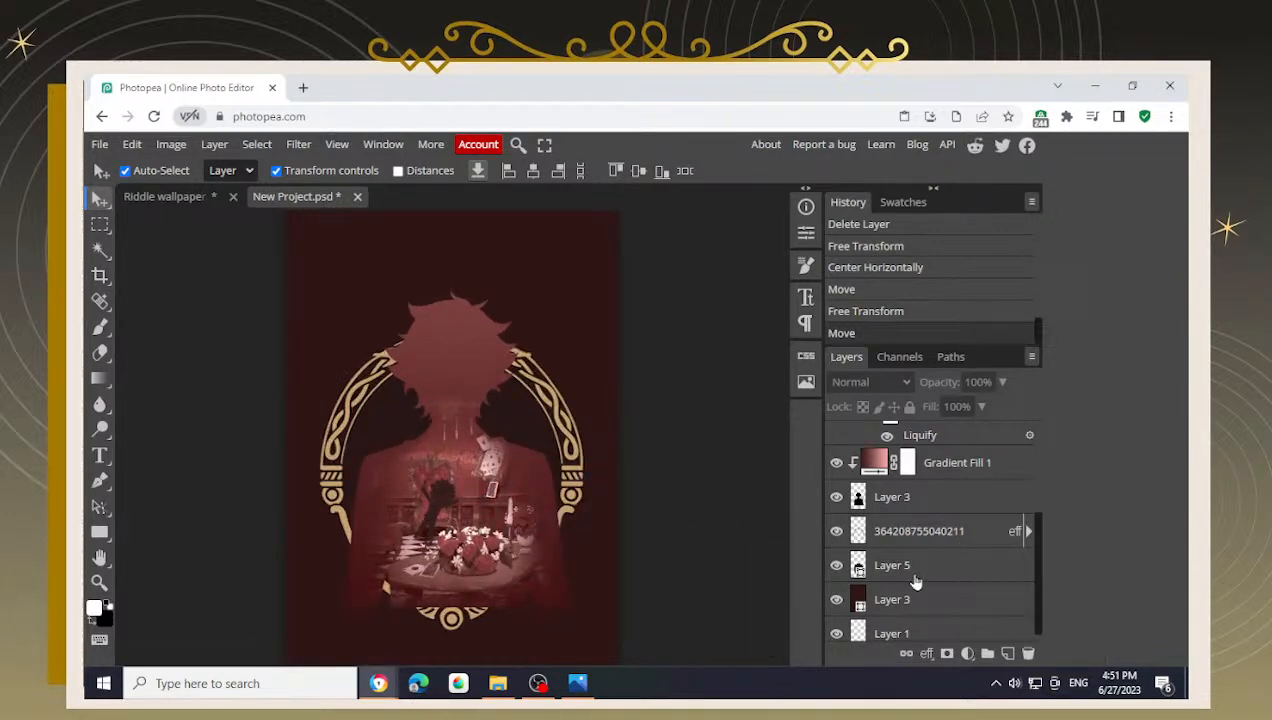
left_click(880, 500)
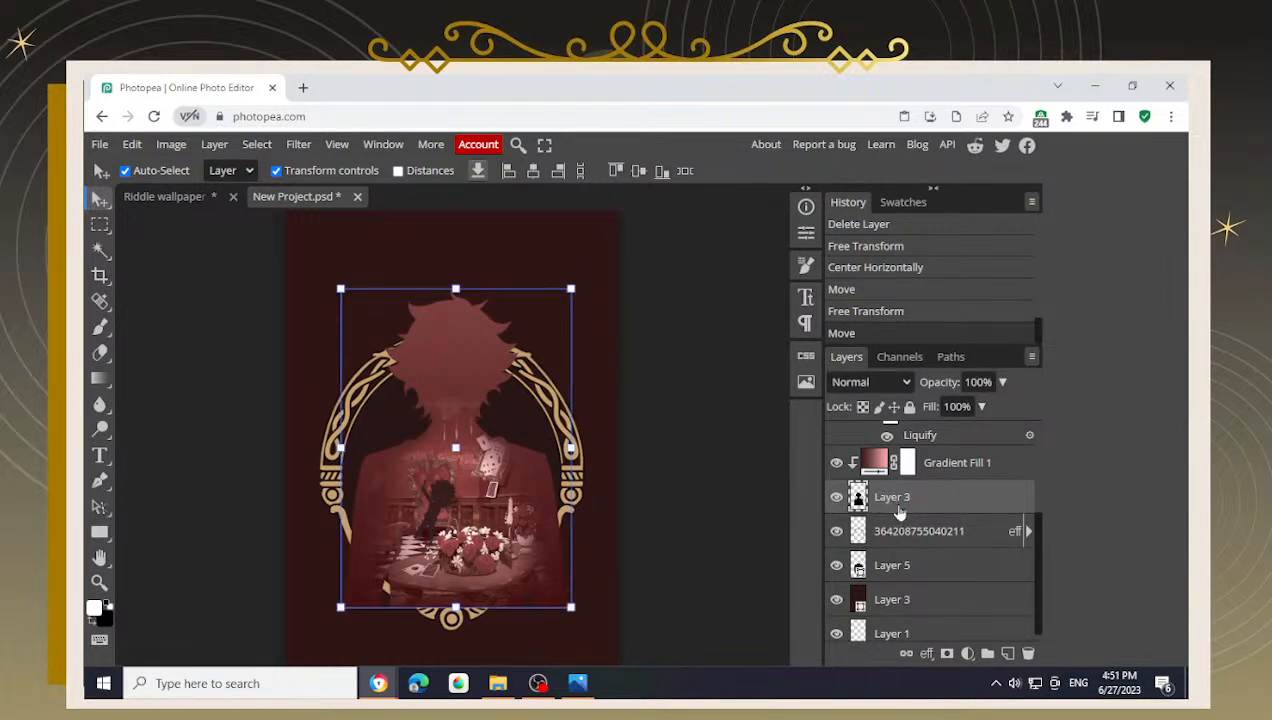
left_click(946, 653)
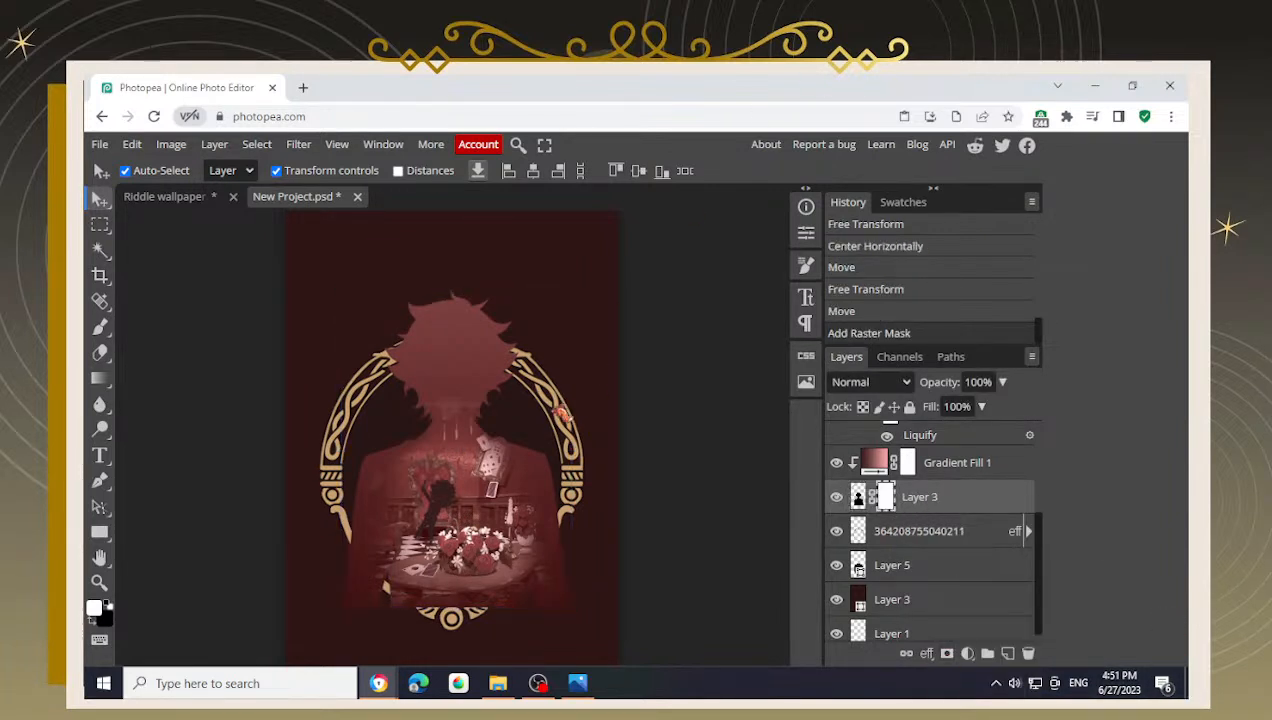
- Paint black on Layer 3's mask with a 250 px brush to hide the silhouette outside the oval frame's lower half
key("b")
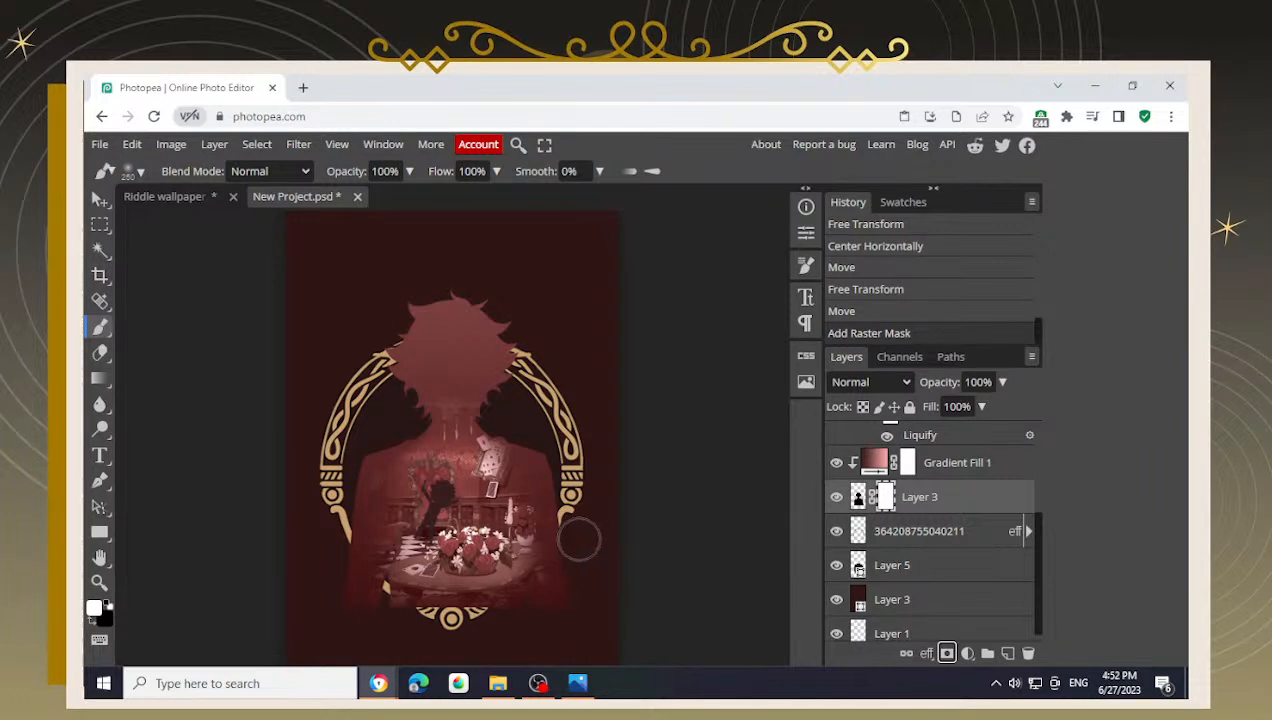
mouse_move(609, 504)
left_mouse_down()
mouse_move(602, 568)
mouse_move(602, 528)
mouse_move(655, 555)
left_mouse_up()
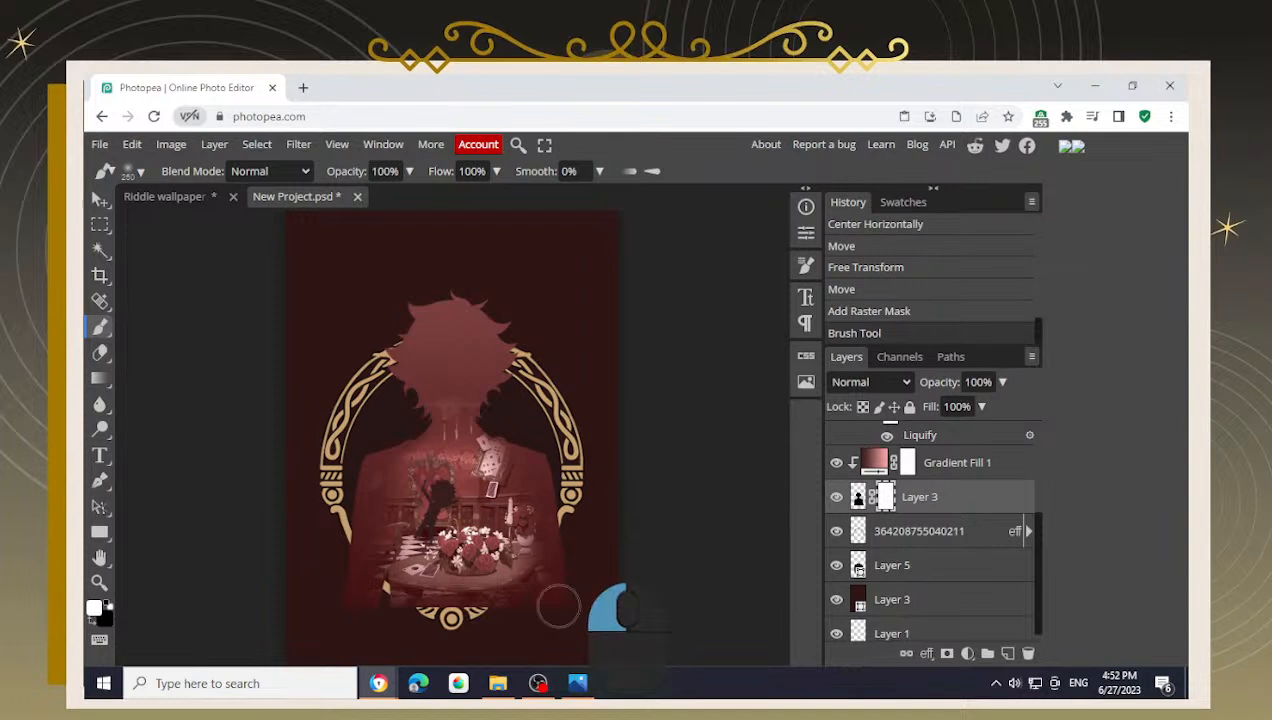
left_click_drag(558, 607, 577, 585)
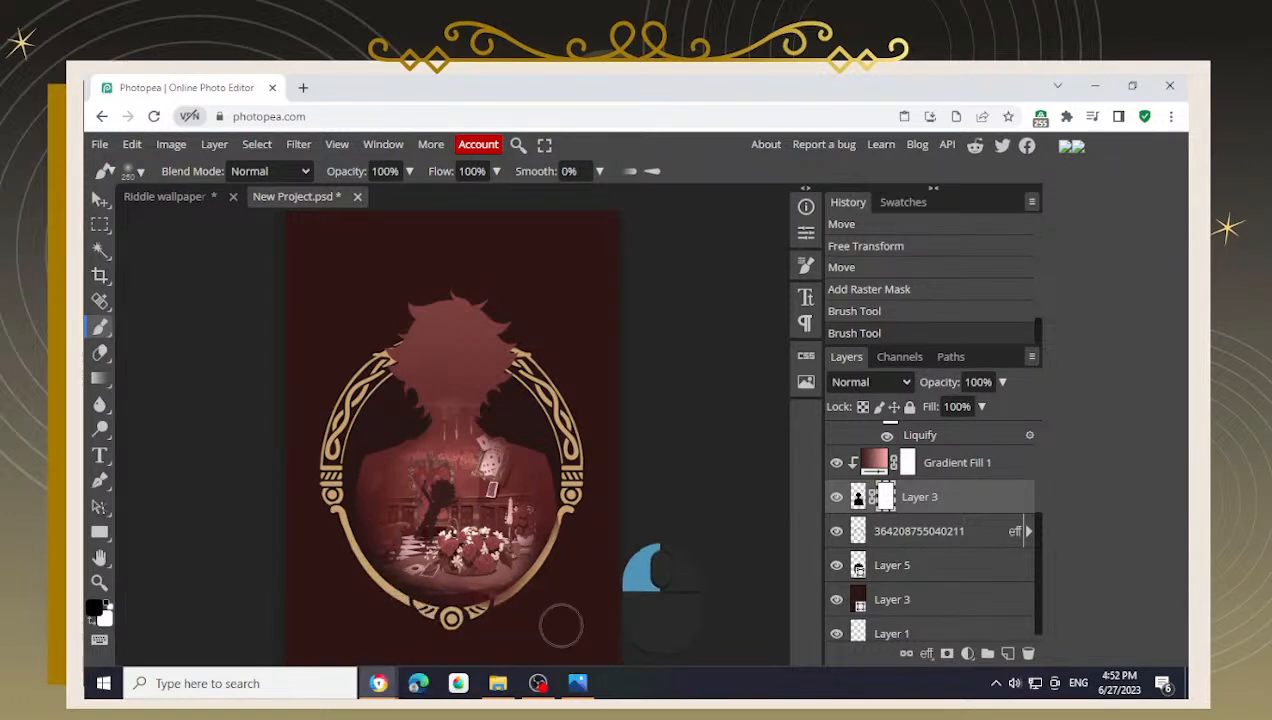
left_click(532, 650)
left_click_drag(532, 650, 520, 602)
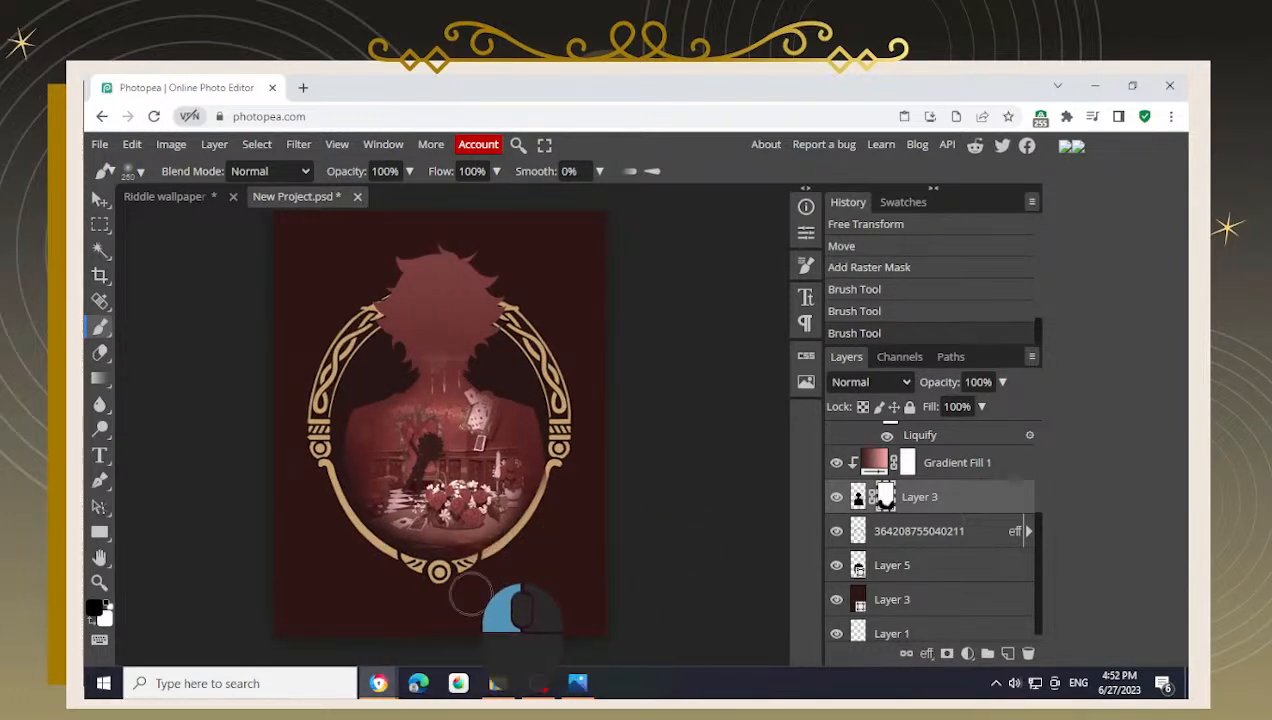
- Paint white on Layer 3's mask with a 175 px brush to bring back the scene's edges inside the oval
left_click_drag(258, 441, 263, 410)
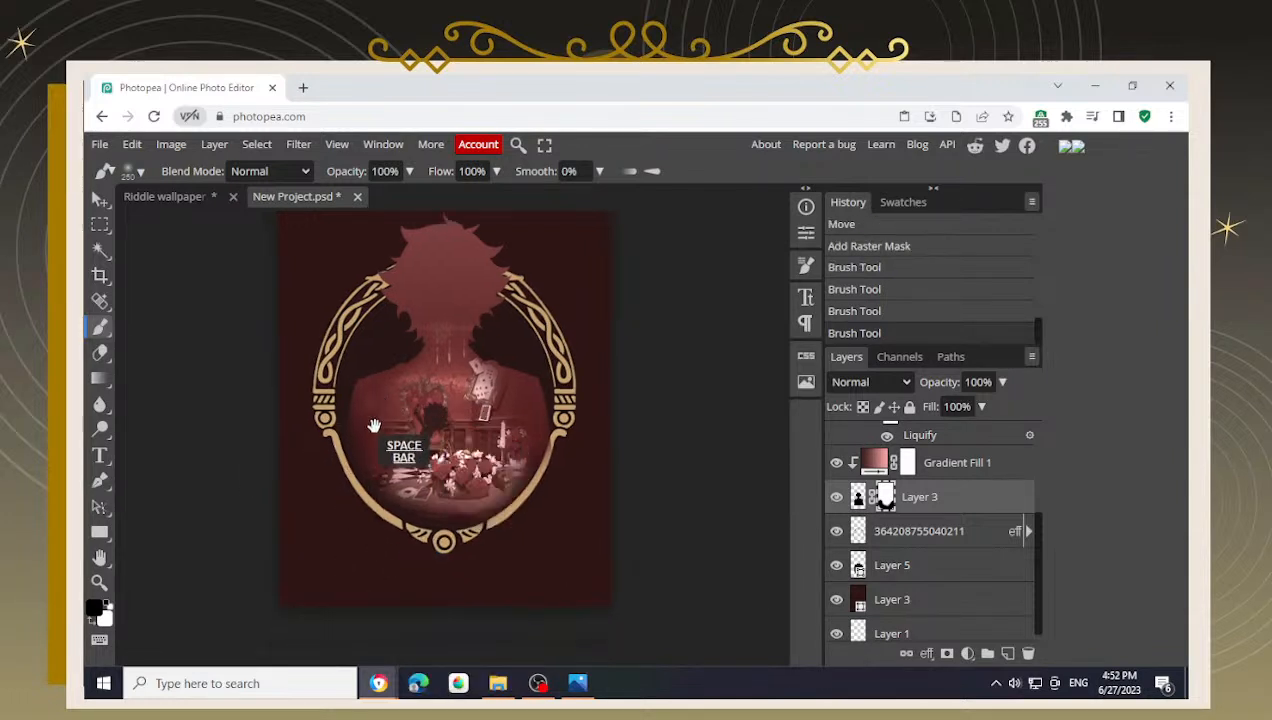
scroll(390, 447, "up", 3)
key("x")
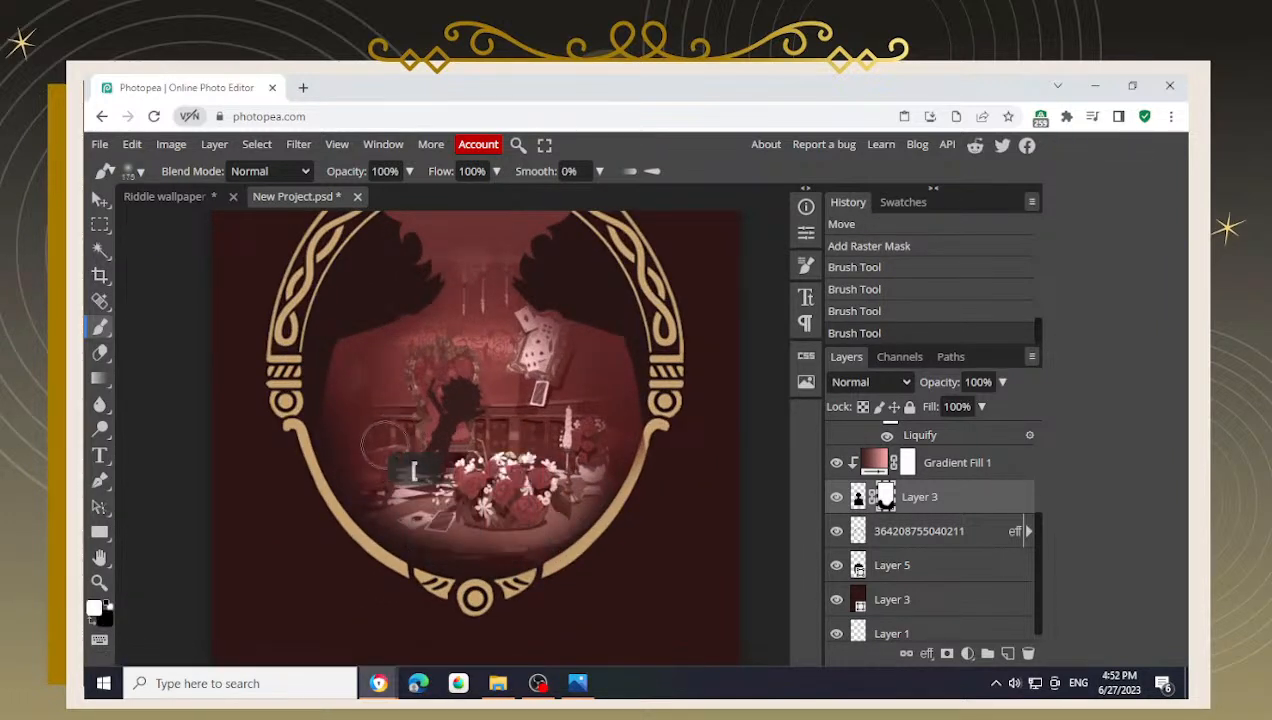
mouse_move(357, 400)
left_mouse_down()
mouse_move(367, 442)
mouse_move(346, 414)
mouse_move(369, 496)
mouse_move(496, 553)
mouse_move(592, 466)
mouse_move(590, 432)
left_mouse_up()
- Refine Layer 3's mask with a 150 px brush, painting black along the frame's lower curve and white over the scene's left side
mouse_move(676, 455)
left_mouse_down()
mouse_move(650, 509)
mouse_move(684, 450)
mouse_move(668, 469)
mouse_move(664, 441)
mouse_move(579, 599)
mouse_move(592, 577)
mouse_move(505, 630)
mouse_move(564, 592)
mouse_move(440, 615)
mouse_move(333, 523)
mouse_move(321, 529)
mouse_move(282, 454)
mouse_move(385, 578)
mouse_move(550, 602)
mouse_move(610, 572)
mouse_move(620, 541)
mouse_move(587, 577)
mouse_move(615, 559)
mouse_move(660, 455)
left_mouse_up()
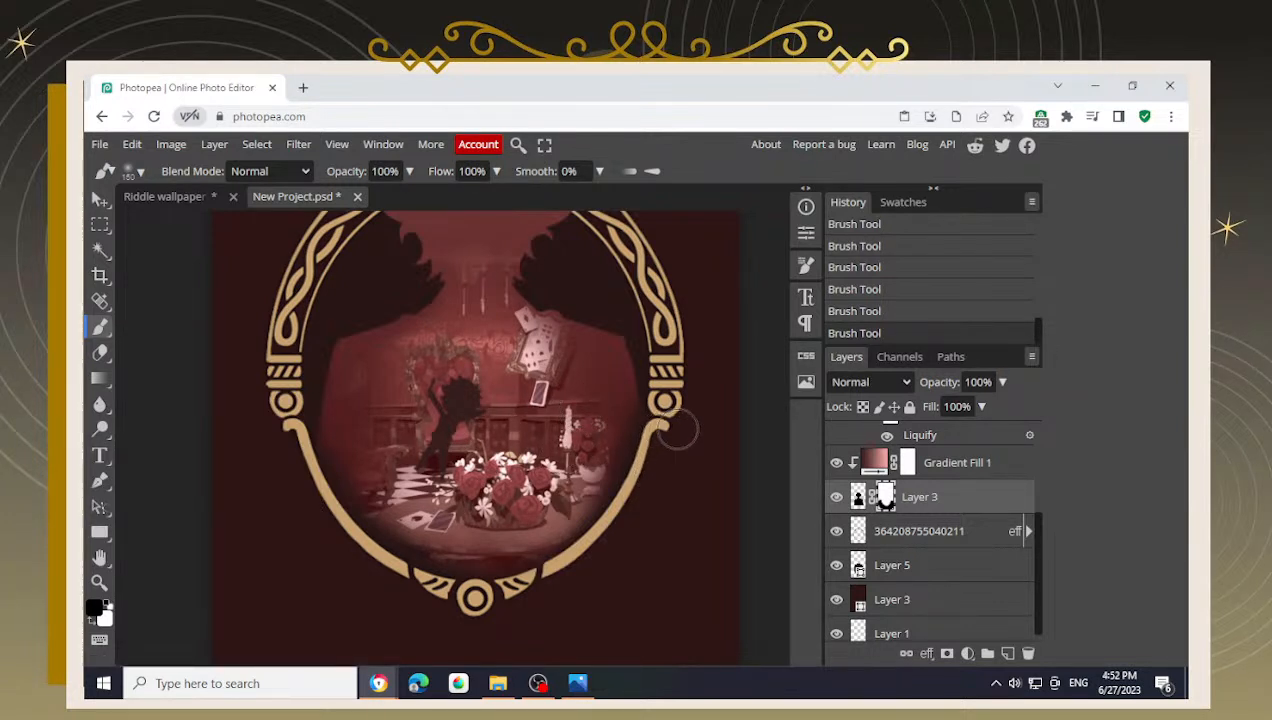
mouse_move(650, 508)
left_mouse_down()
mouse_move(622, 558)
mouse_move(585, 578)
mouse_move(626, 532)
mouse_move(543, 598)
mouse_move(488, 605)
mouse_move(383, 602)
mouse_move(303, 530)
left_mouse_up()
scroll(370, 470, "down", 2)
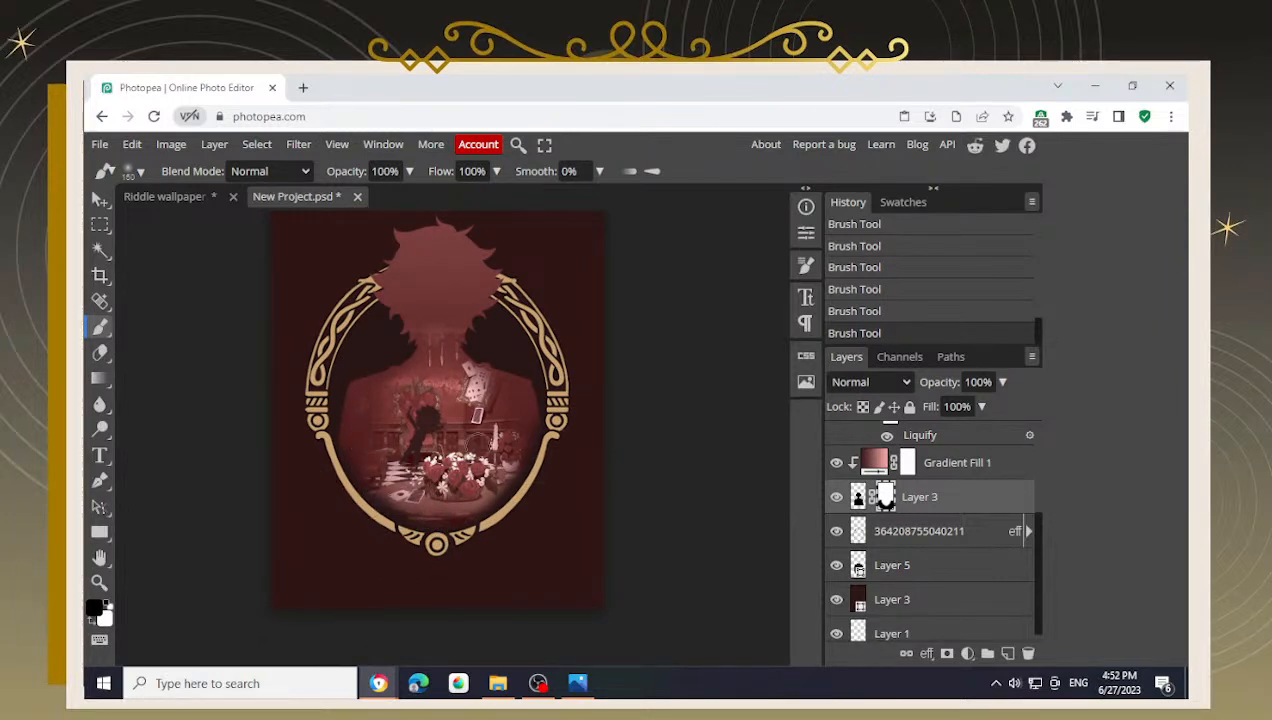
scroll(326, 447, "up", 3)
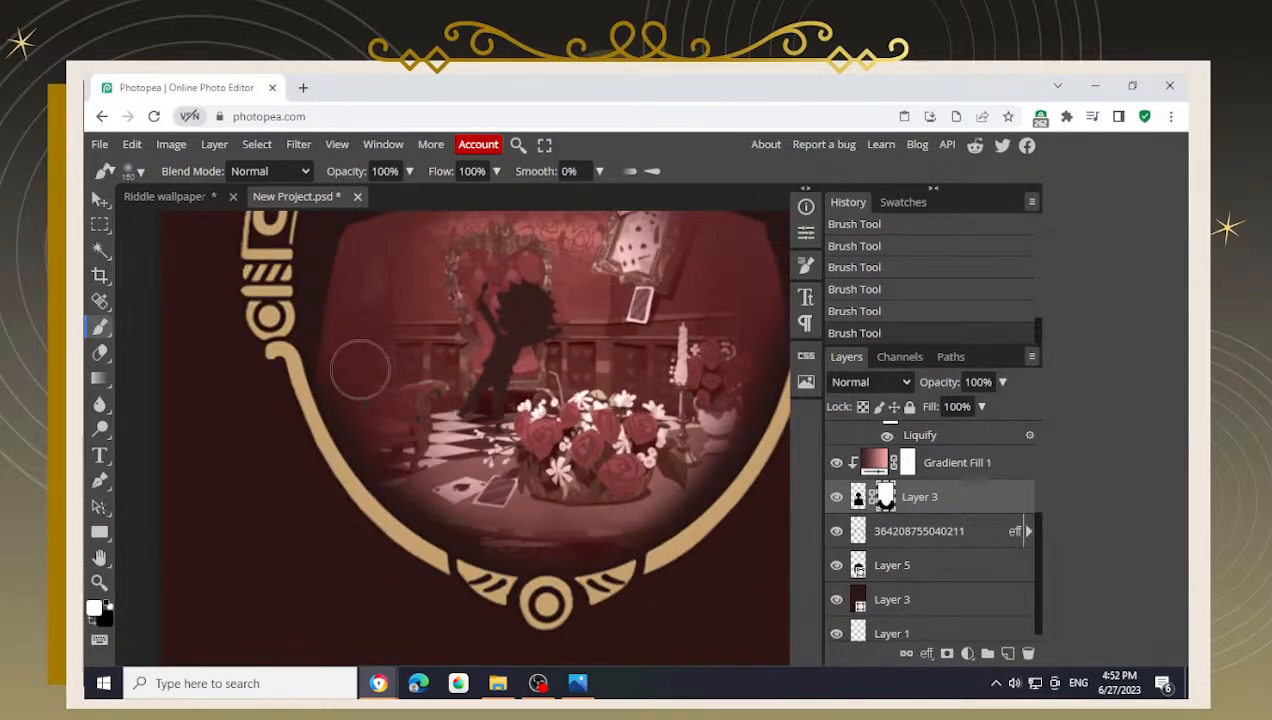
left_click_drag(380, 284, 358, 411)
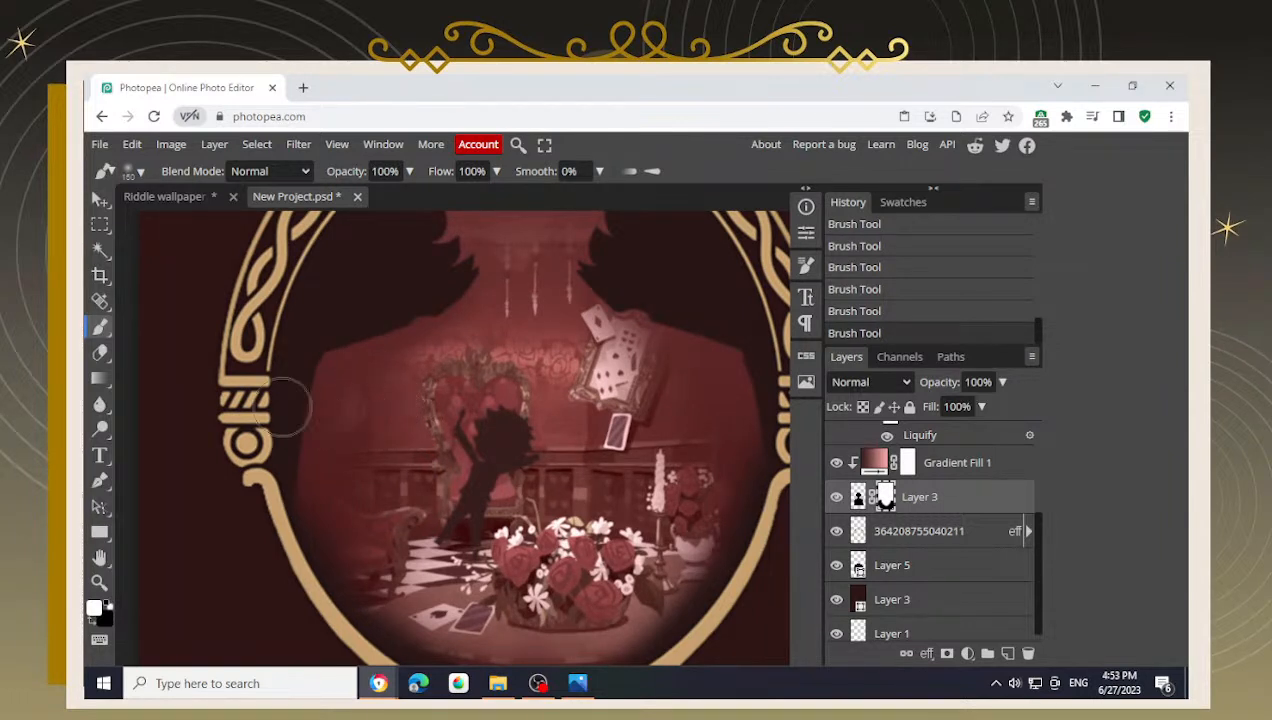
- Check the fade in the Riddle wallpaper document and compare it with the masked silhouette in New Project.psd
left_click(160, 196)
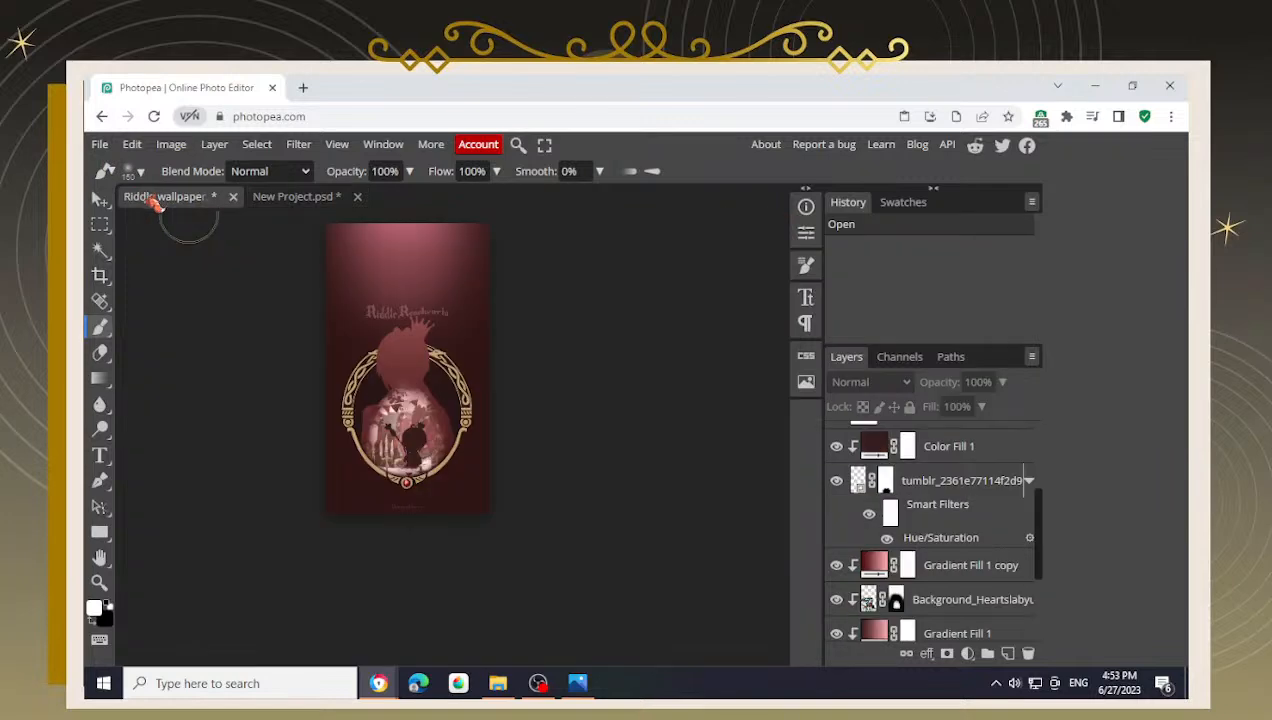
left_click(298, 197)
scroll(558, 447, "down", 3)
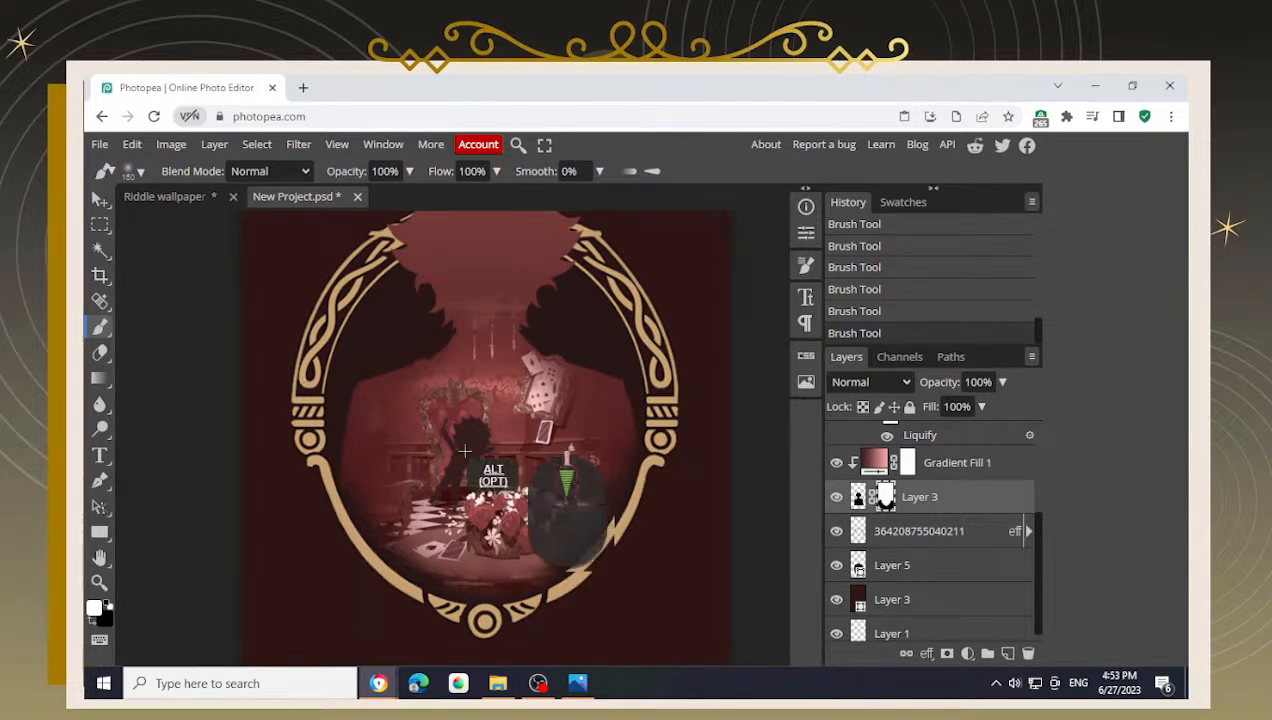
scroll(465, 410, "down", 3)
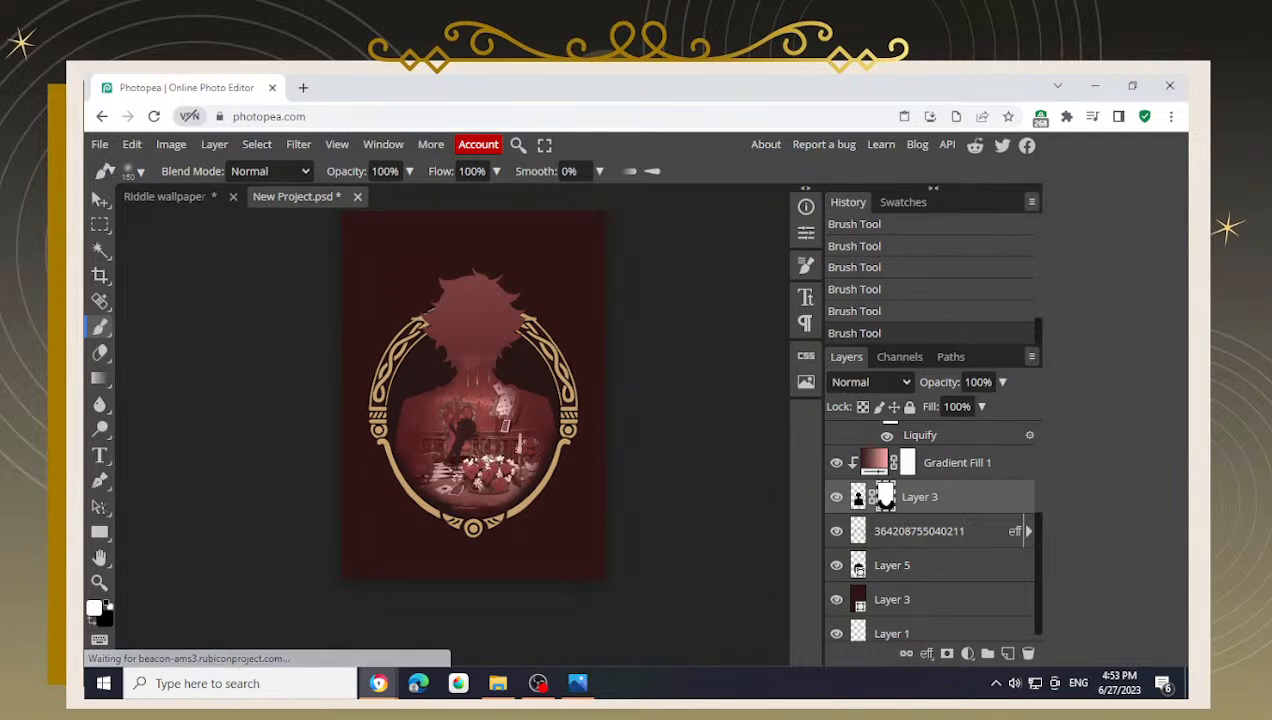
scroll(440, 544, "up", 4)
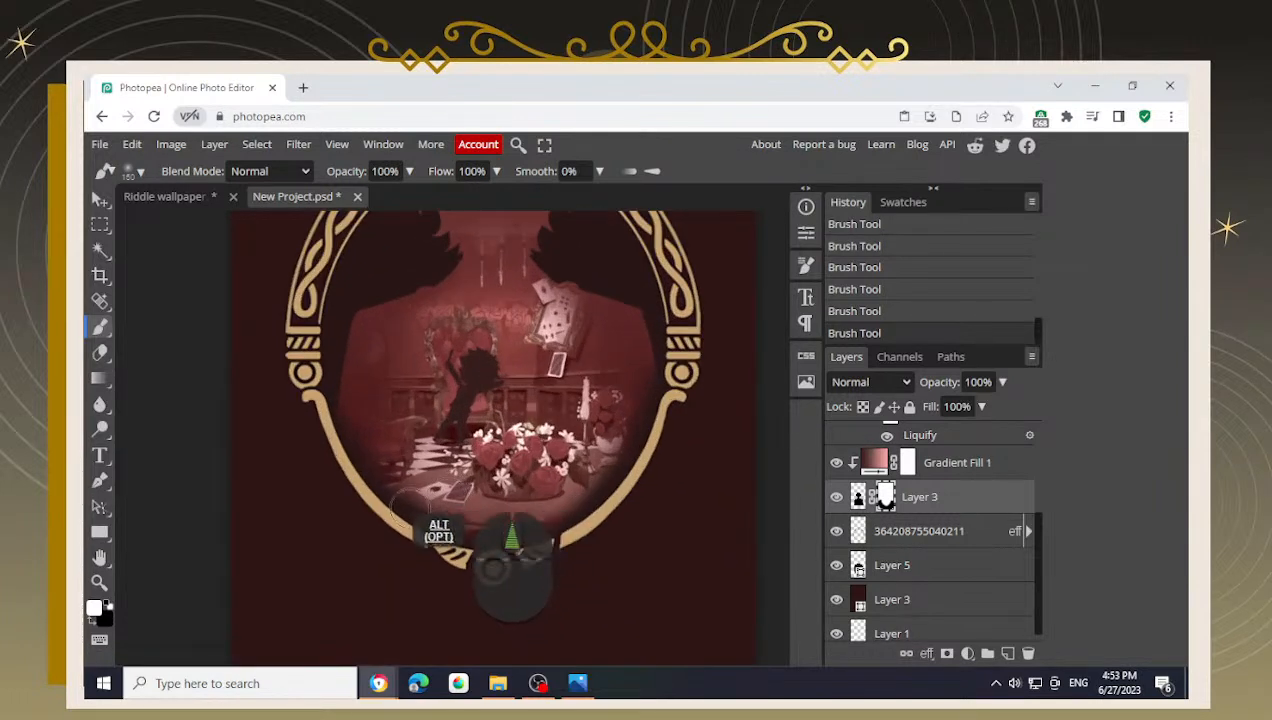
mouse_move(378, 436)
left_mouse_down()
mouse_move(369, 415)
mouse_move(392, 432)
left_mouse_up()
key("ctrl+z")
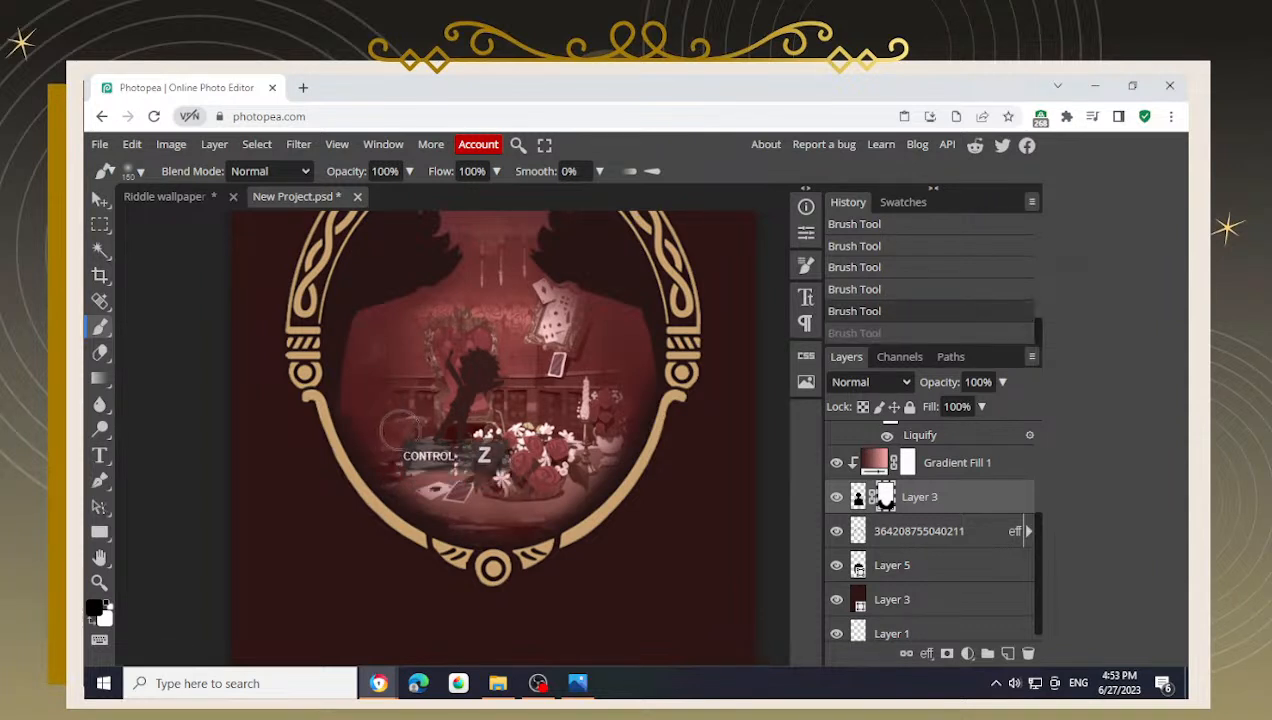
left_click_drag(377, 408, 406, 452)
key("ctrl+z")
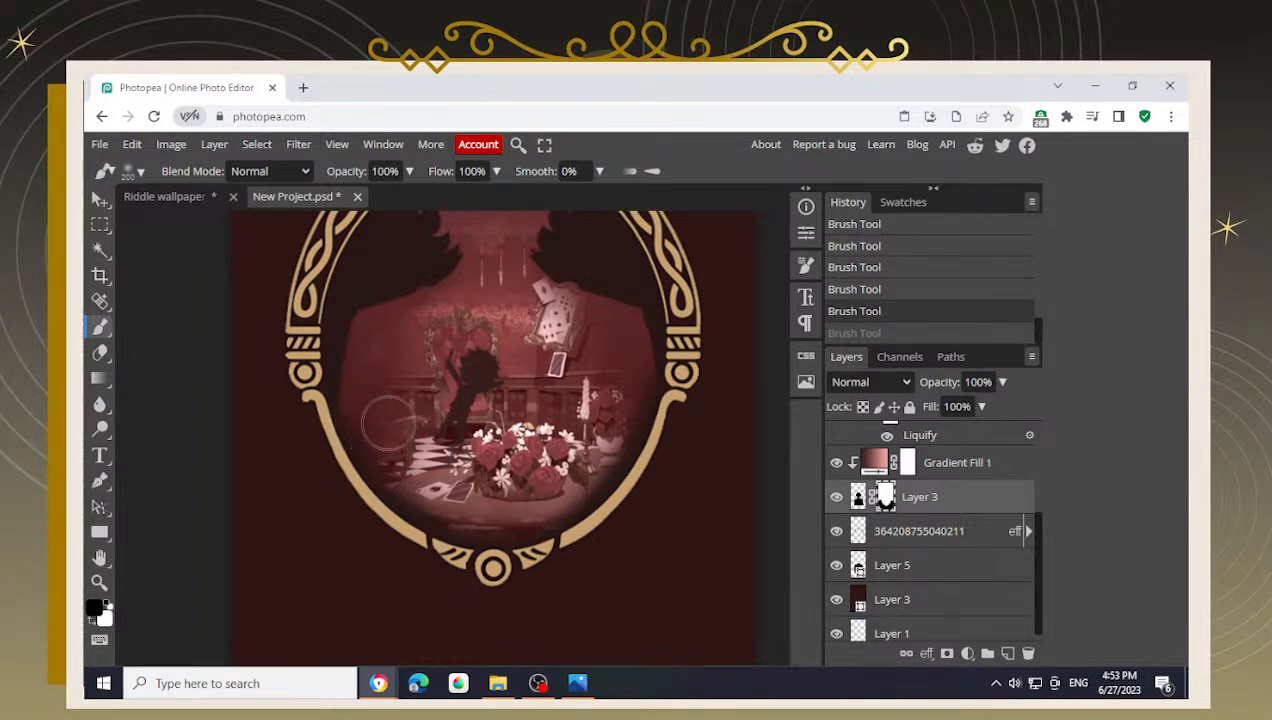
- Rework the mask's fade with a 200 px brush, clearing the overflow below the frame in black and revealing the table in white
mouse_move(378, 423)
left_mouse_down()
mouse_move(441, 444)
mouse_move(419, 475)
mouse_move(457, 490)
mouse_move(516, 488)
mouse_move(592, 404)
mouse_move(604, 370)
mouse_move(602, 418)
mouse_move(681, 425)
left_mouse_up()
key("x")
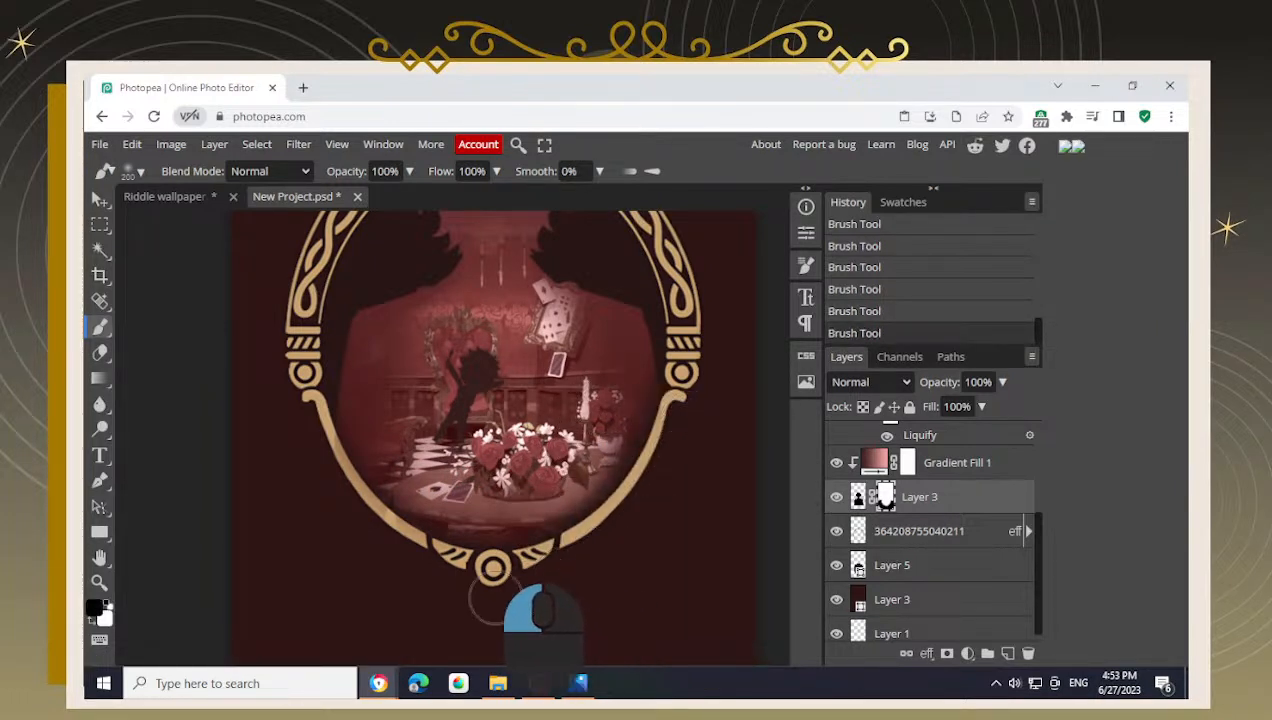
mouse_move(428, 573)
left_mouse_down()
mouse_move(312, 487)
mouse_move(304, 497)
mouse_move(276, 432)
mouse_move(353, 527)
mouse_move(470, 617)
left_mouse_up()
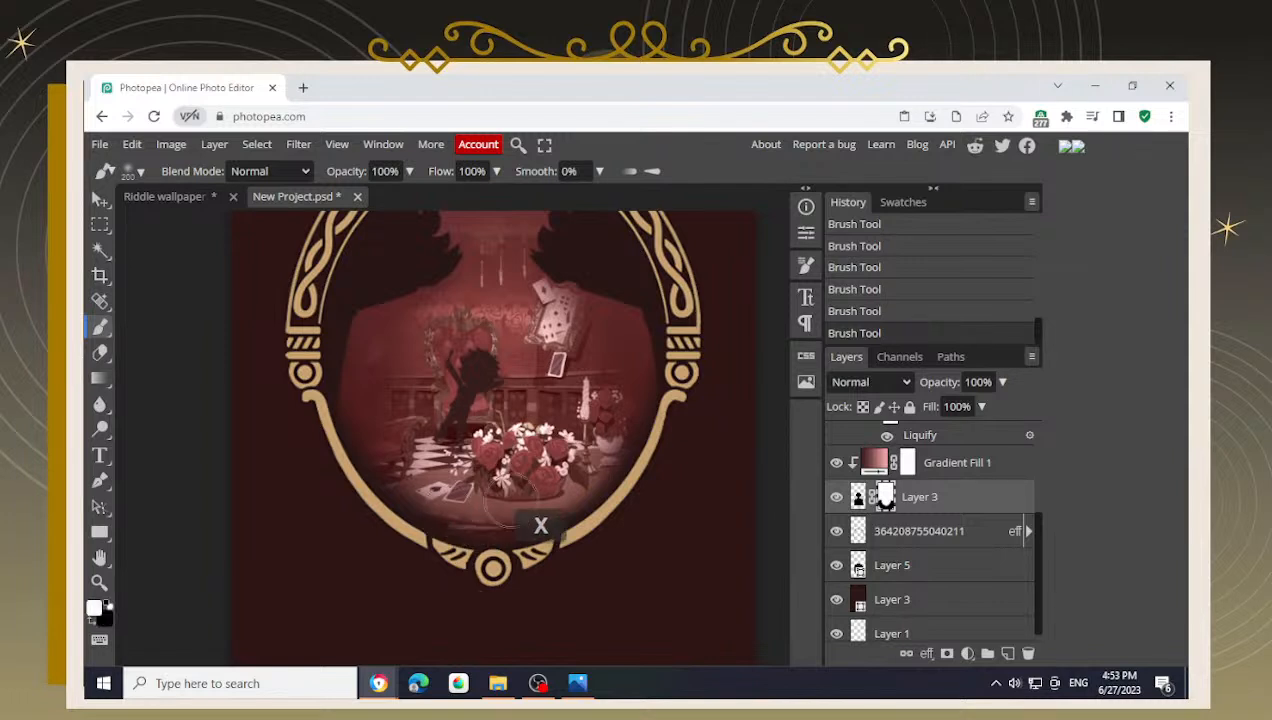
mouse_move(432, 448)
left_mouse_down()
mouse_move(465, 478)
mouse_move(452, 504)
mouse_move(508, 512)
mouse_move(470, 517)
mouse_move(524, 538)
mouse_move(538, 529)
mouse_move(505, 527)
left_mouse_up()
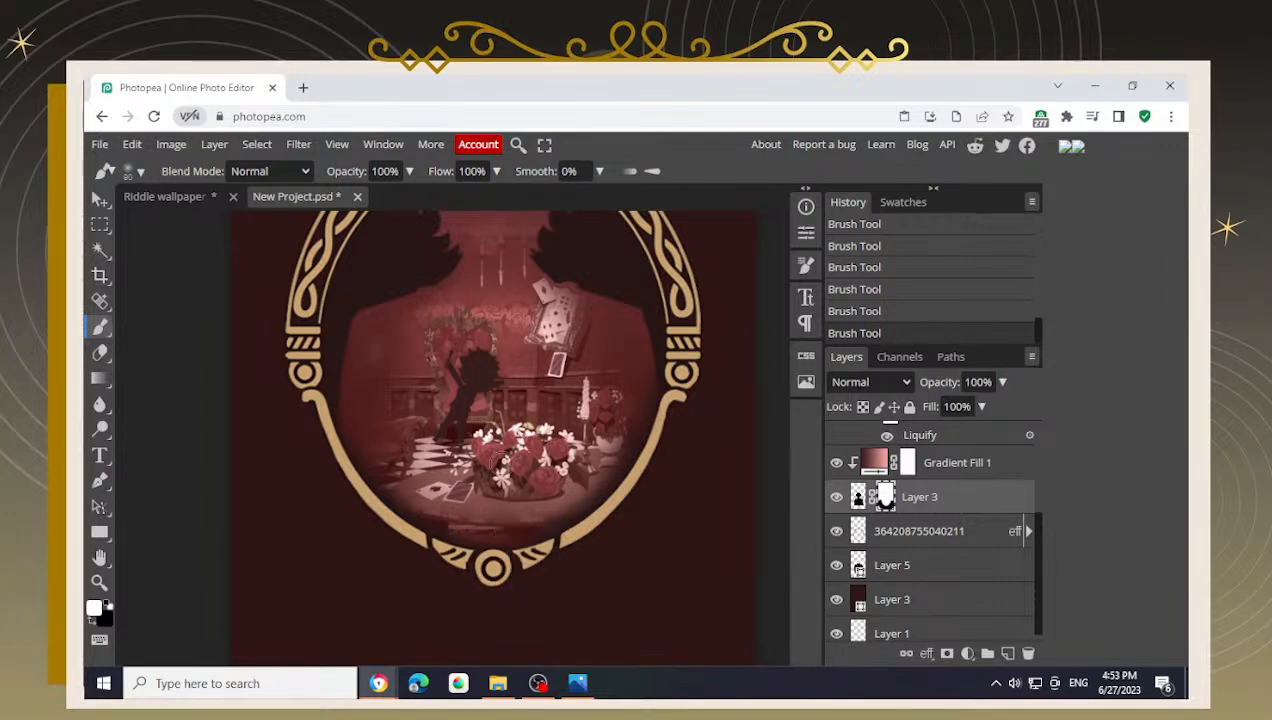
key("space")
left_click_drag(511, 321, 495, 451)
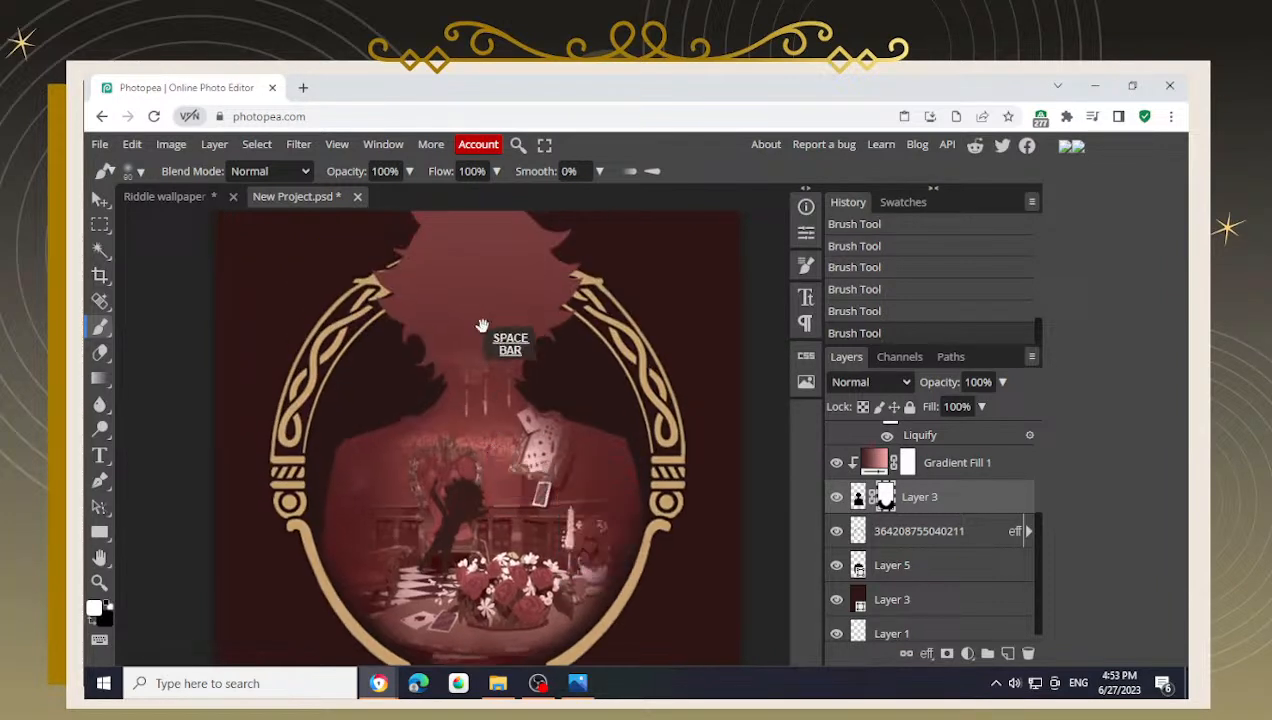
left_click_drag(508, 515, 479, 435)
scroll(432, 586, "up", 1)
key("space")
left_click_drag(446, 523, 428, 491)
mouse_move(251, 412)
left_mouse_down()
mouse_move(287, 483)
mouse_move(275, 471)
left_mouse_up()
key("ctrl+z")
key("x")
left_click_drag(335, 440, 318, 523)
key("ctrl+z")
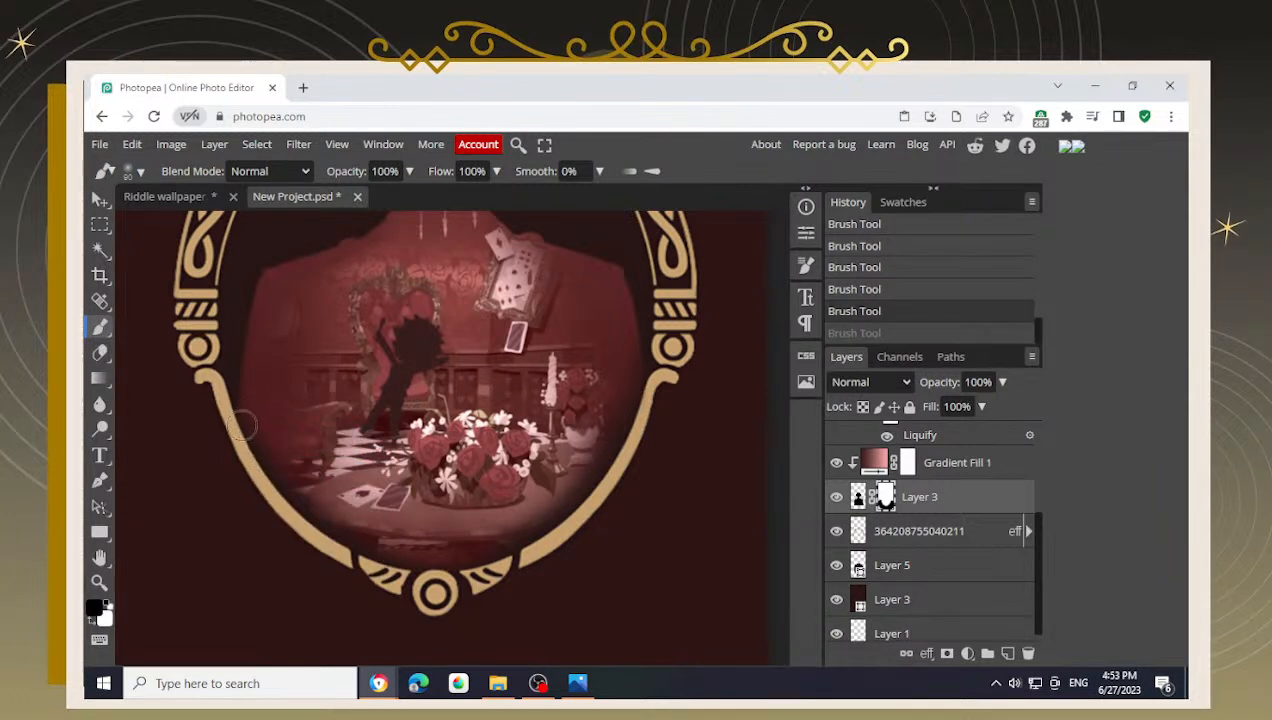
- Paint black on the mask along the frame's inner curve with a 90 px brush, and lower the brush opacity to 31%
mouse_move(233, 425)
left_mouse_down()
mouse_move(245, 479)
mouse_move(280, 528)
mouse_move(205, 388)
mouse_move(255, 481)
mouse_move(374, 595)
mouse_move(483, 602)
mouse_move(377, 572)
mouse_move(432, 582)
mouse_move(533, 534)
mouse_move(638, 432)
mouse_move(665, 346)
left_mouse_up()
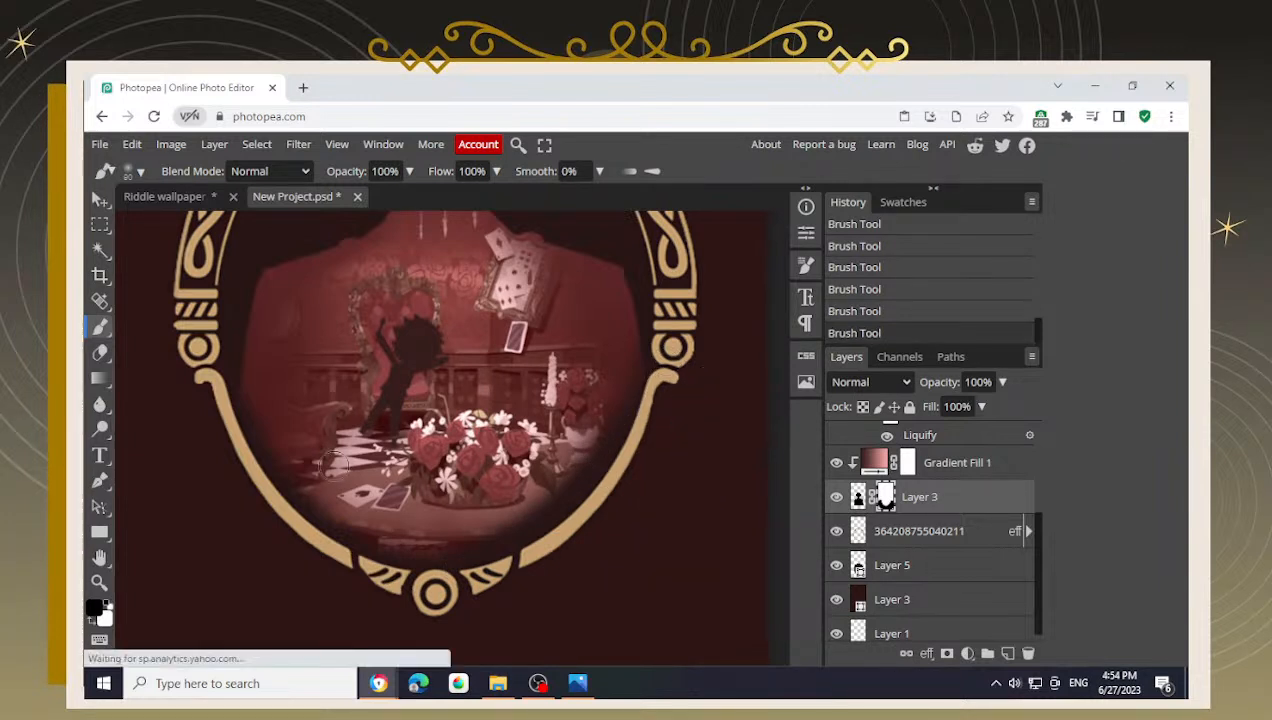
key("x")
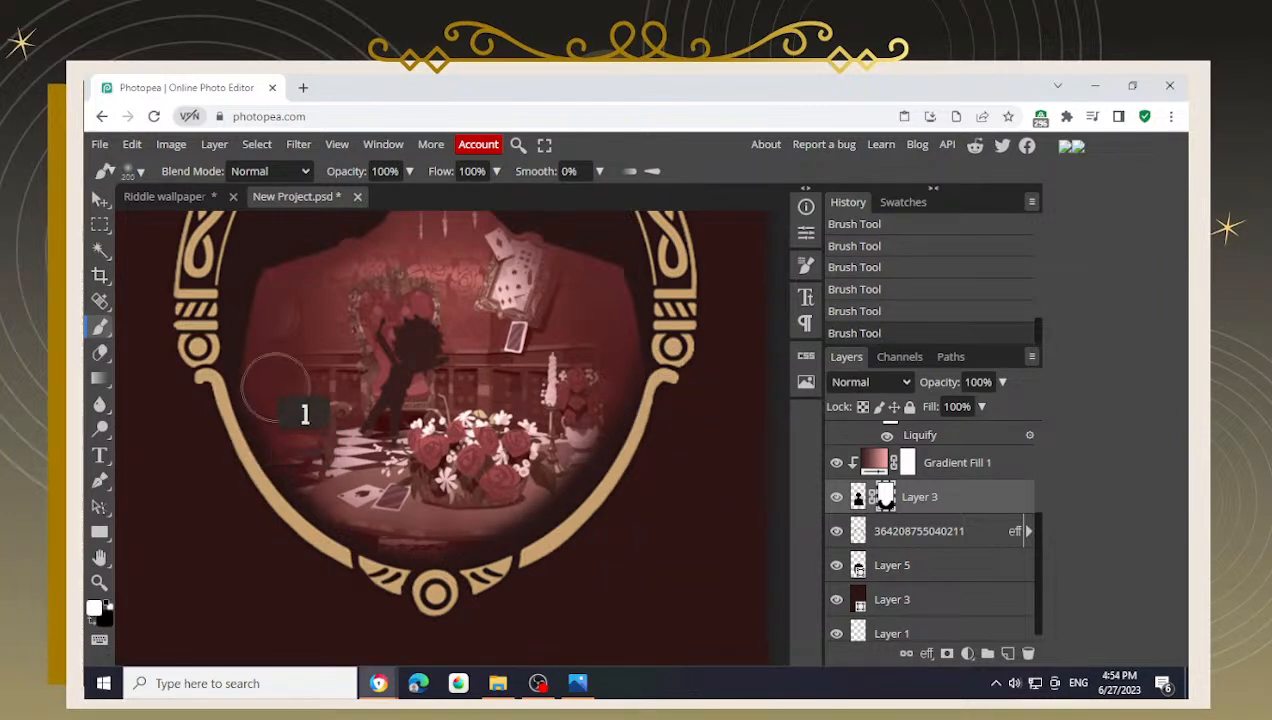
left_click_drag(409, 171, 372, 213)
left_click(300, 412)
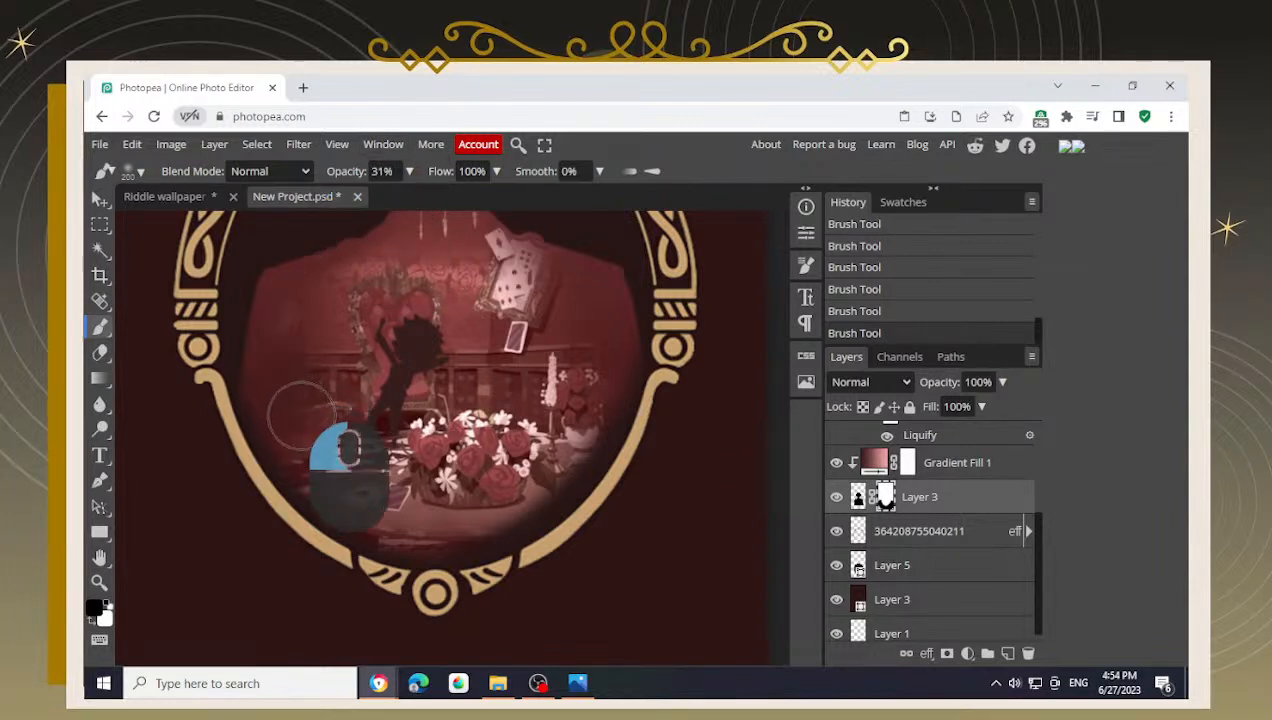
mouse_move(286, 377)
left_mouse_down()
mouse_move(369, 369)
mouse_move(341, 454)
mouse_move(321, 400)
left_mouse_up()
key("ctrl+z")
key("ctrl+z")
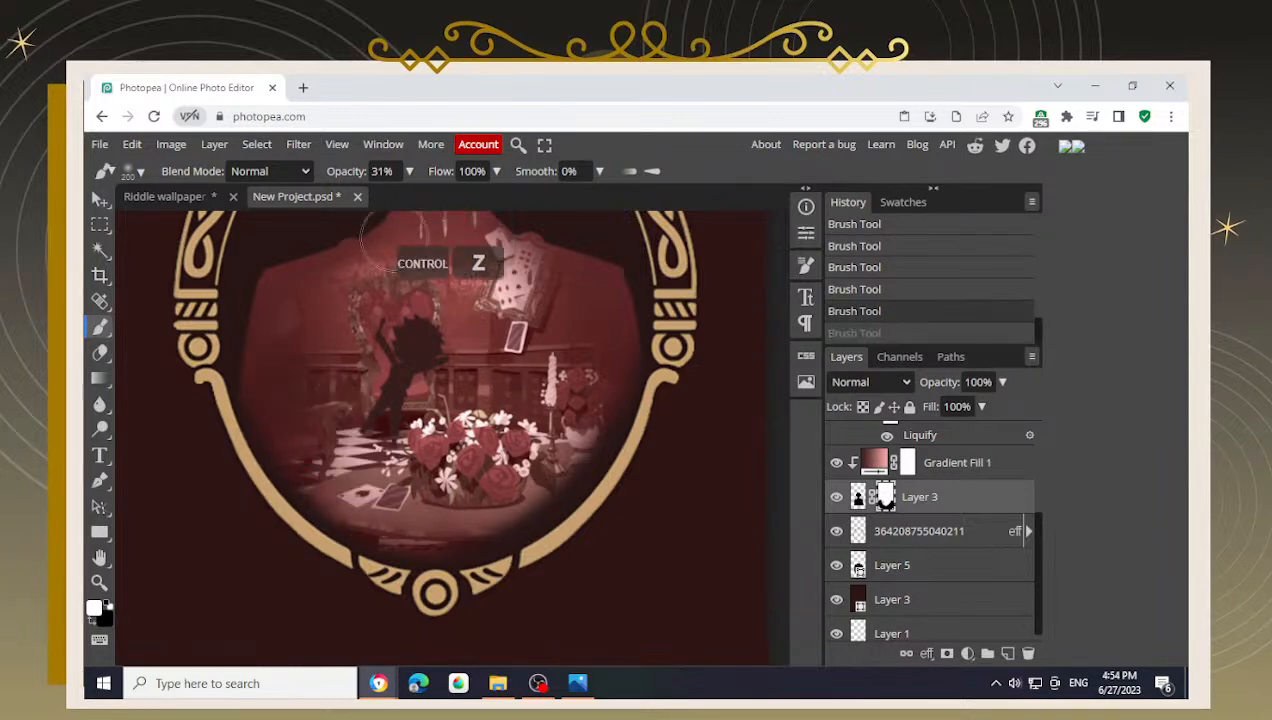
- Paint white on the mask at 31% opacity to softly reveal the scene near the armchair and beside the candle and vase
mouse_move(270, 365)
left_mouse_down()
mouse_move(311, 421)
mouse_move(278, 378)
left_mouse_up()
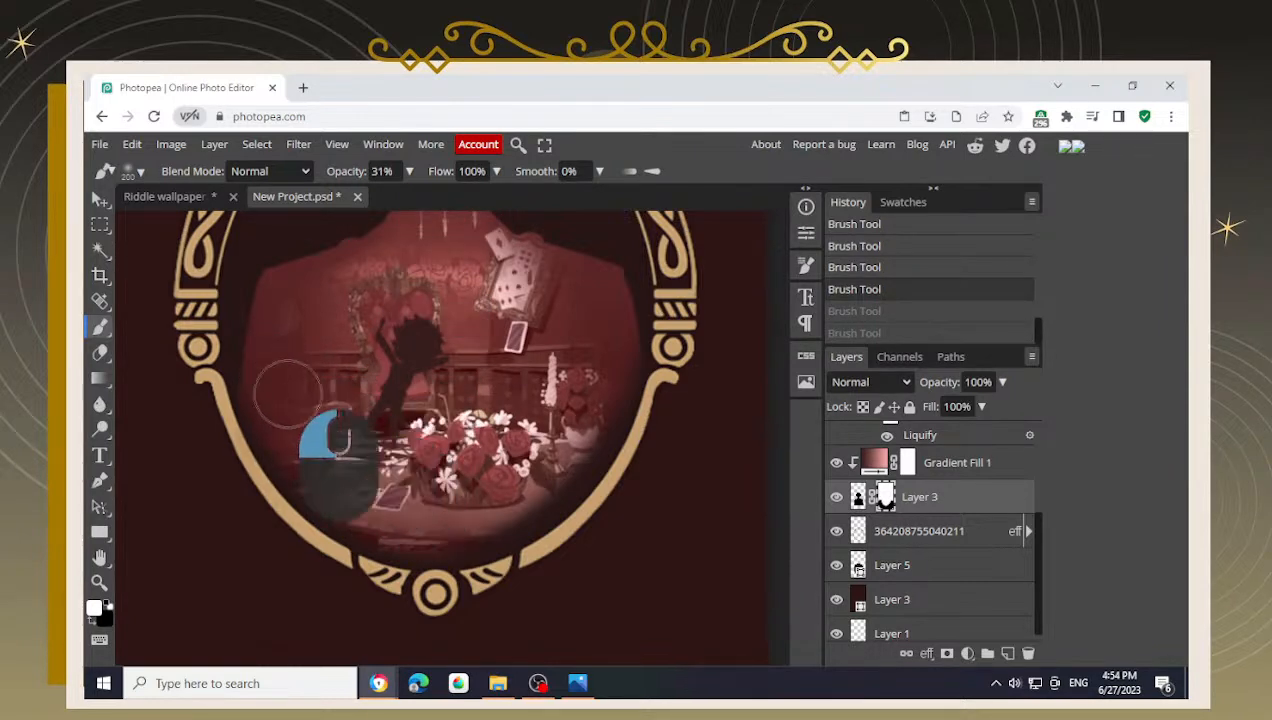
scroll(307, 436, "up", 2)
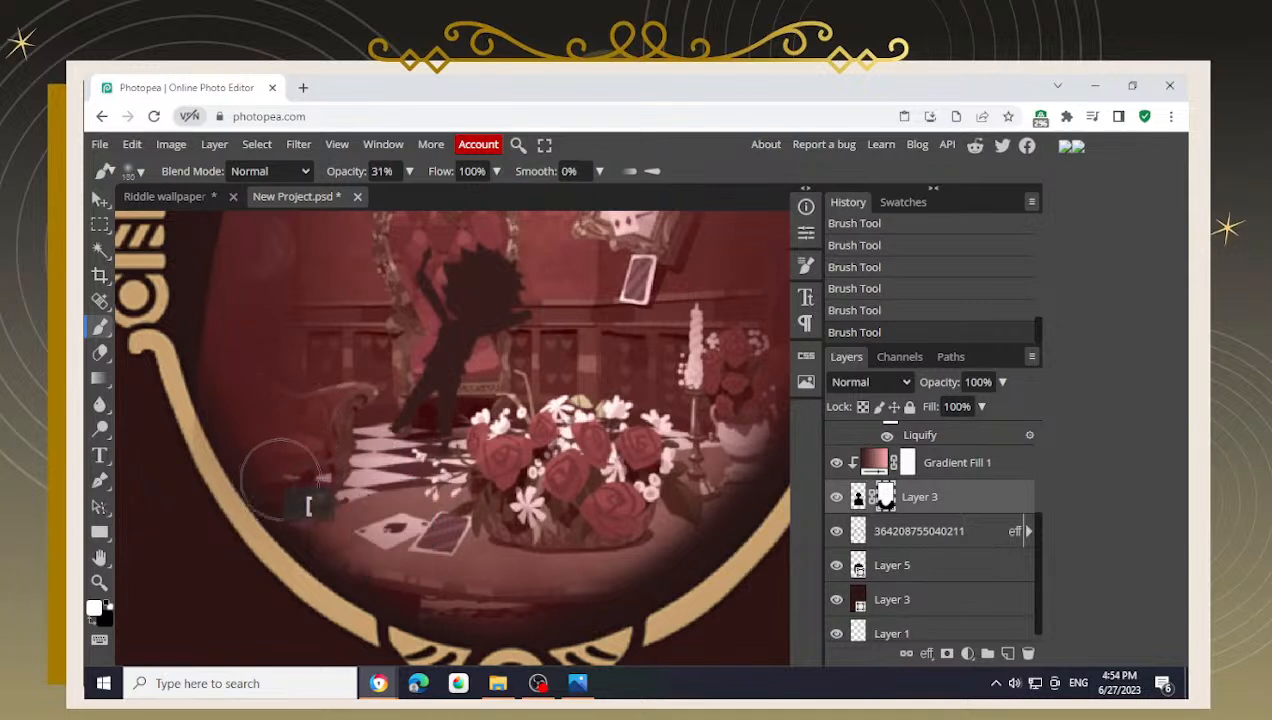
mouse_move(249, 388)
left_mouse_down()
mouse_move(250, 426)
mouse_move(316, 502)
mouse_move(527, 594)
mouse_move(442, 580)
mouse_move(480, 585)
mouse_move(365, 458)
mouse_move(267, 510)
left_mouse_up()
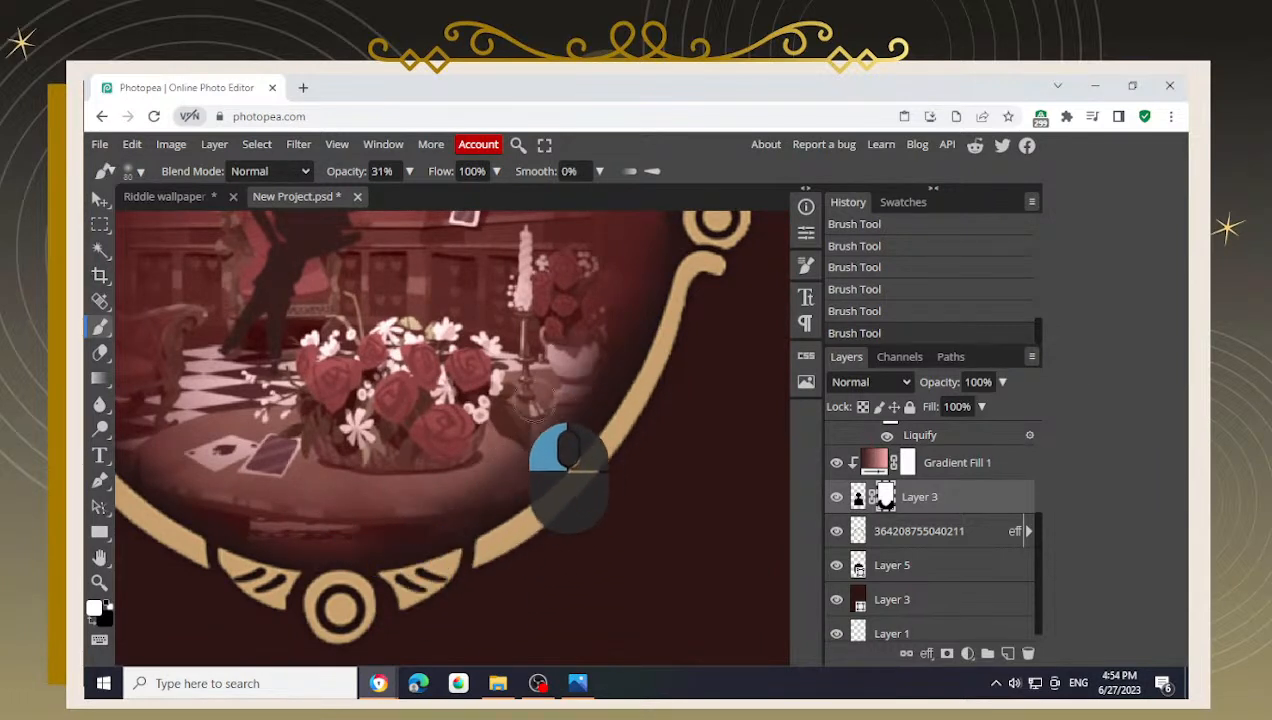
mouse_move(578, 303)
left_mouse_down()
mouse_move(496, 445)
mouse_move(562, 329)
mouse_move(508, 405)
mouse_move(523, 386)
mouse_move(520, 415)
mouse_move(573, 352)
mouse_move(547, 376)
left_mouse_up()
mouse_move(586, 334)
left_mouse_down()
mouse_move(468, 485)
mouse_move(542, 481)
left_mouse_up()
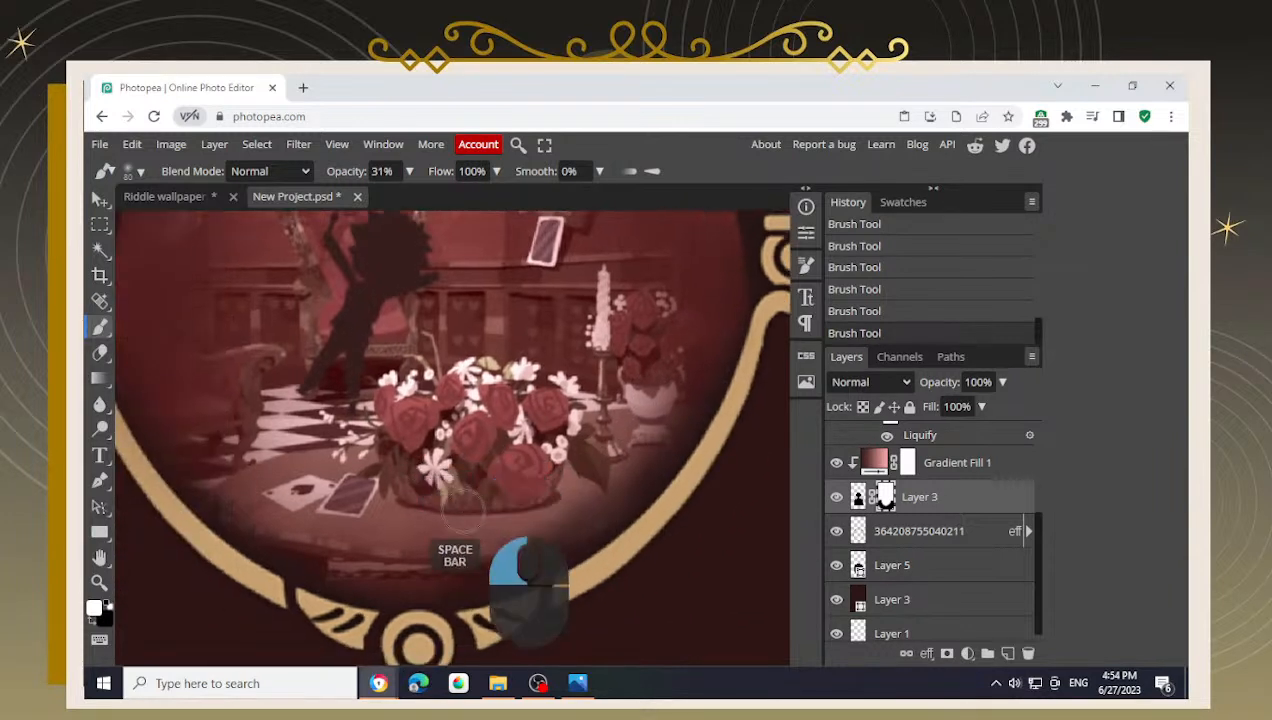
- Paint black on the mask at 31% opacity with an 80 px brush along the frame's lower-left inner edge
left_click_drag(372, 500, 514, 532)
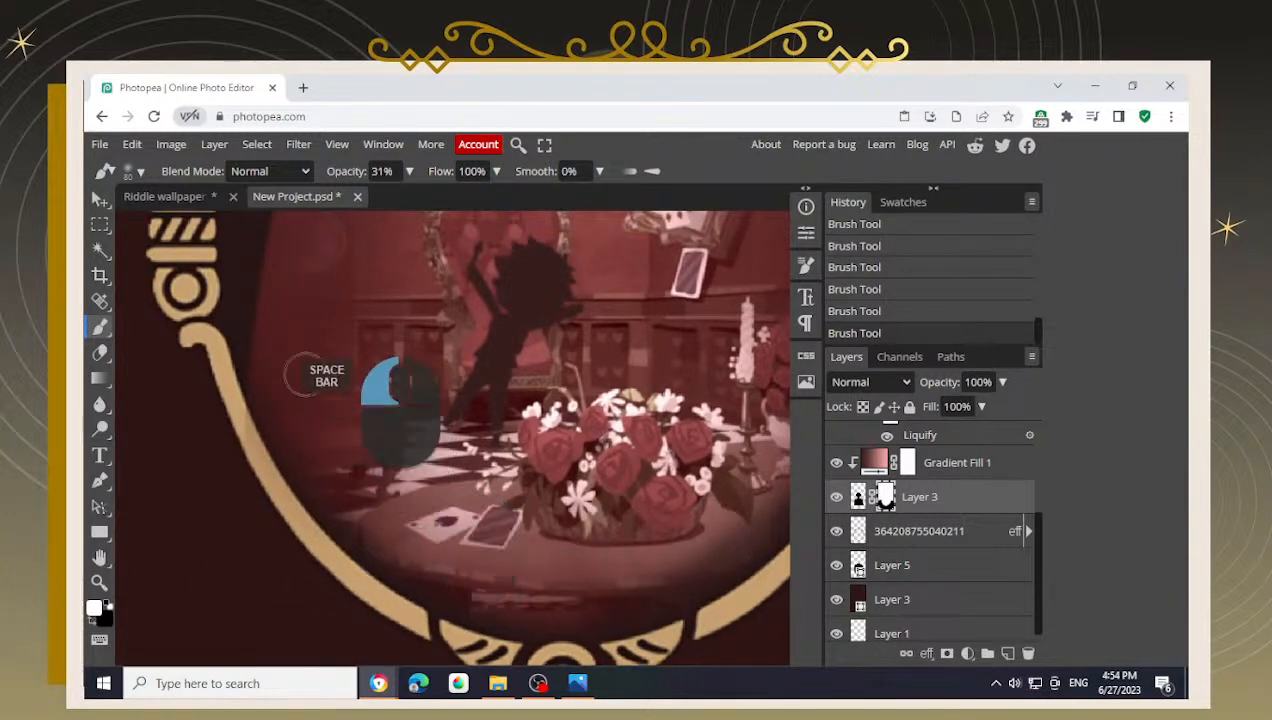
key("x")
mouse_move(286, 410)
left_mouse_down()
mouse_move(322, 475)
mouse_move(228, 491)
mouse_move(258, 480)
mouse_move(254, 423)
mouse_move(213, 298)
mouse_move(236, 408)
mouse_move(202, 343)
left_mouse_up()
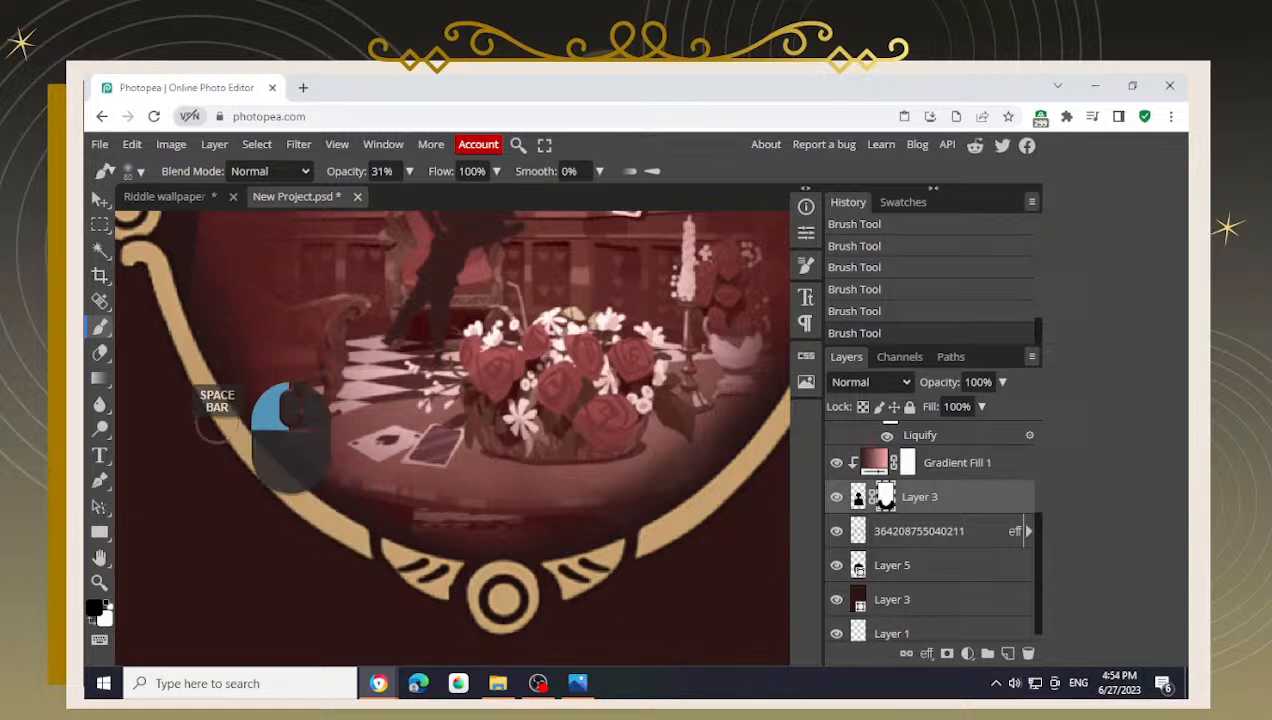
mouse_move(201, 317)
left_mouse_down()
mouse_move(173, 270)
mouse_move(184, 310)
mouse_move(170, 333)
mouse_move(152, 247)
mouse_move(155, 300)
mouse_move(218, 462)
left_mouse_up()
- Darken the mask at 31% opacity around the frame's bottom ornament and along its right inner edge
key("space")
left_click_drag(639, 555, 544, 570)
left_click_drag(622, 530, 534, 568)
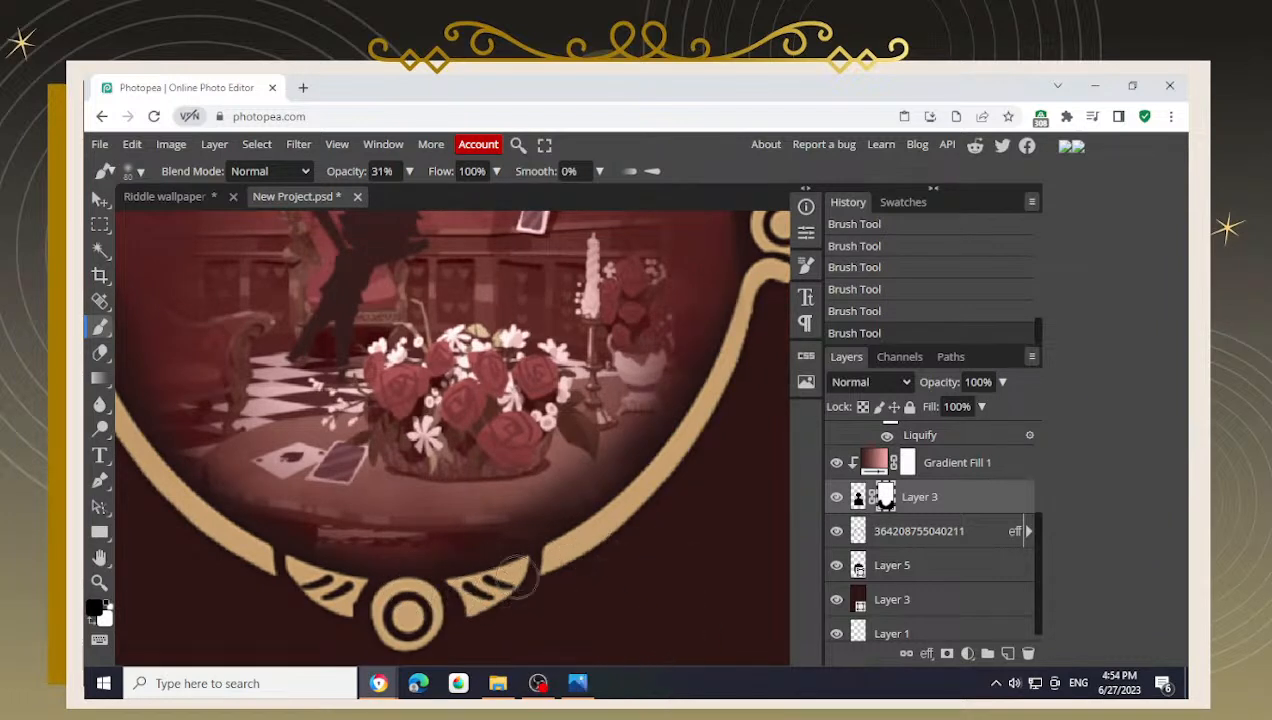
key("space")
left_click_drag(663, 447, 560, 525)
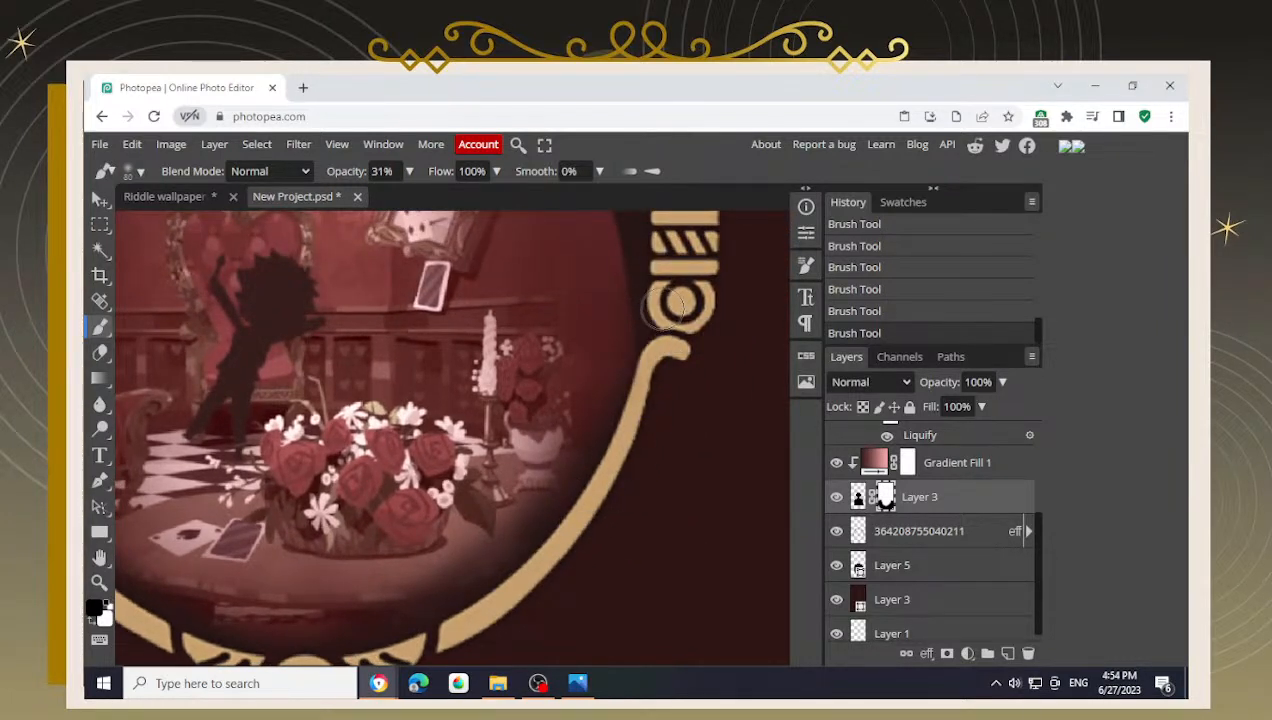
mouse_move(668, 312)
left_mouse_down()
mouse_move(640, 438)
mouse_move(665, 303)
mouse_move(639, 423)
mouse_move(655, 280)
mouse_move(630, 398)
mouse_move(660, 278)
mouse_move(634, 434)
mouse_move(642, 379)
mouse_move(623, 425)
mouse_move(657, 350)
mouse_move(665, 360)
mouse_move(668, 283)
mouse_move(653, 371)
mouse_move(658, 278)
mouse_move(632, 403)
mouse_move(658, 270)
mouse_move(625, 398)
left_mouse_up()
scroll(618, 390, "down", 3, "alt")
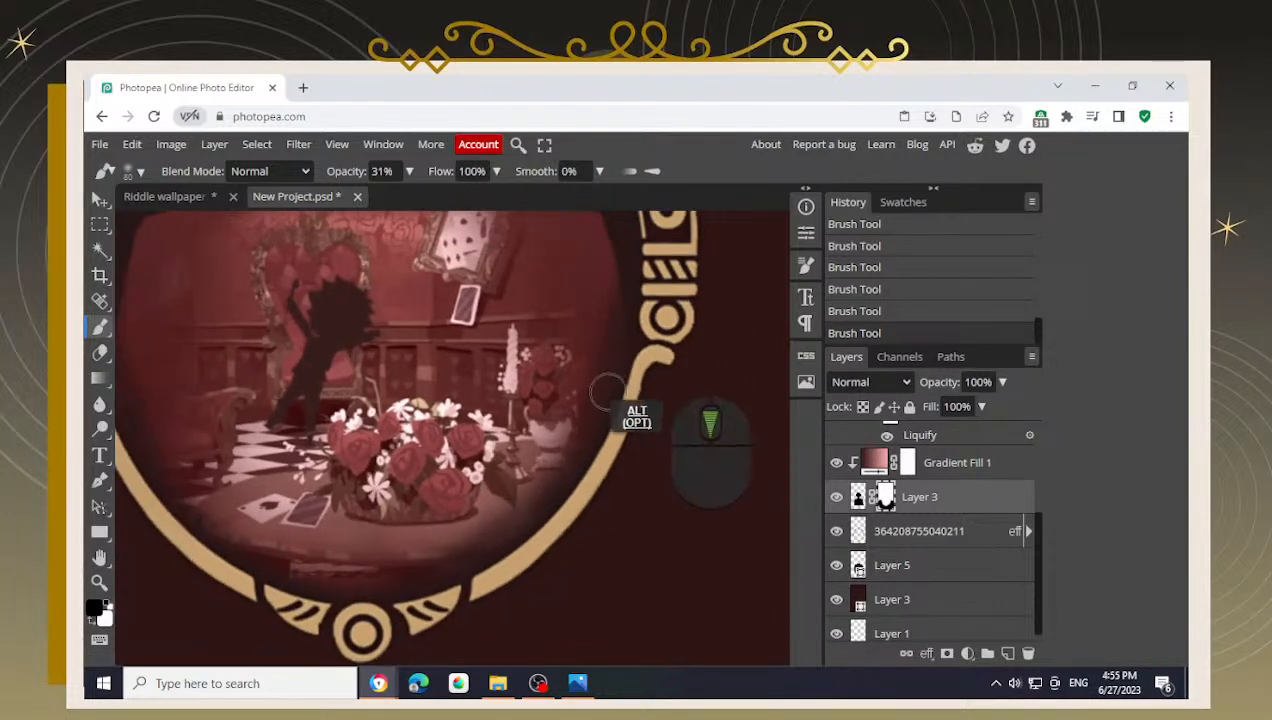
mouse_move(621, 318)
left_mouse_down()
mouse_move(590, 352)
mouse_move(593, 298)
mouse_move(612, 335)
mouse_move(574, 315)
mouse_move(636, 286)
mouse_move(598, 297)
mouse_move(387, 535)
mouse_move(355, 518)
left_mouse_up()
key("ctrl+z")
key("ctrl+z")
- Paint white on the mask at 31% opacity with a 125 px brush to softly reveal the scene around the armchair
mouse_move(186, 404)
left_mouse_down()
mouse_move(281, 408)
mouse_move(254, 360)
mouse_move(267, 436)
mouse_move(254, 388)
mouse_move(260, 435)
mouse_move(253, 416)
left_mouse_up()
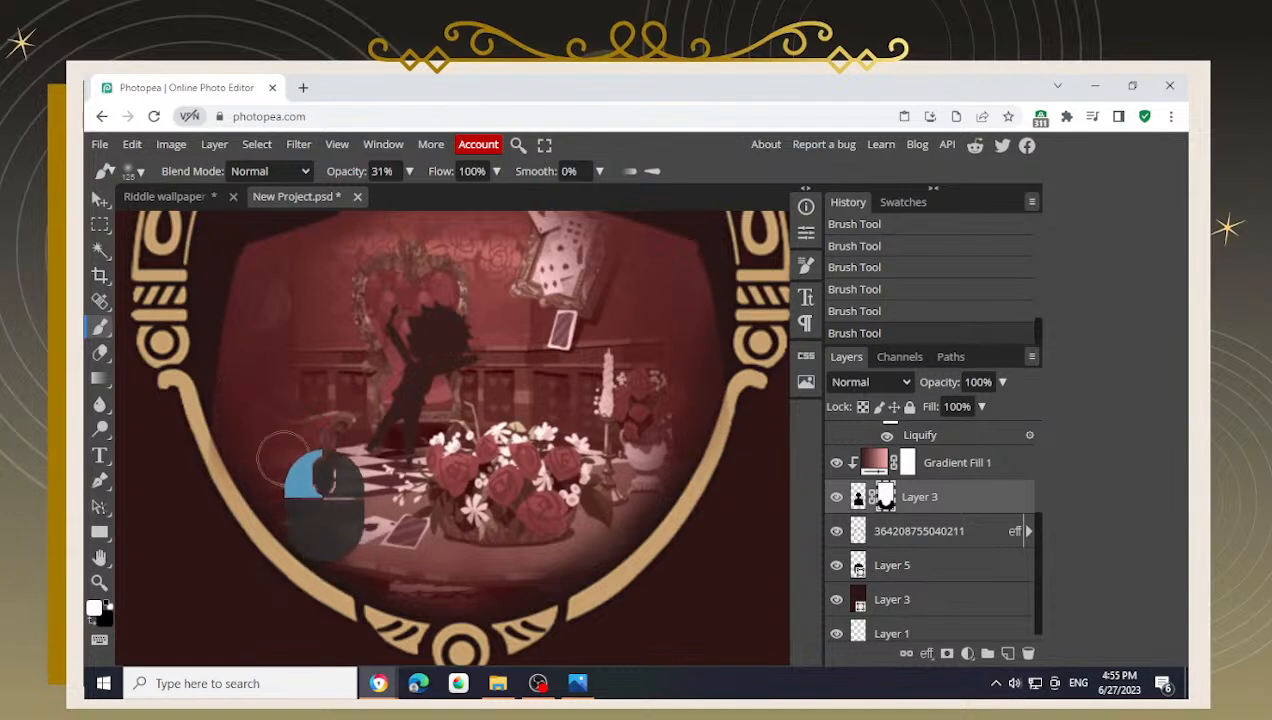
left_click_drag(329, 511, 291, 453)
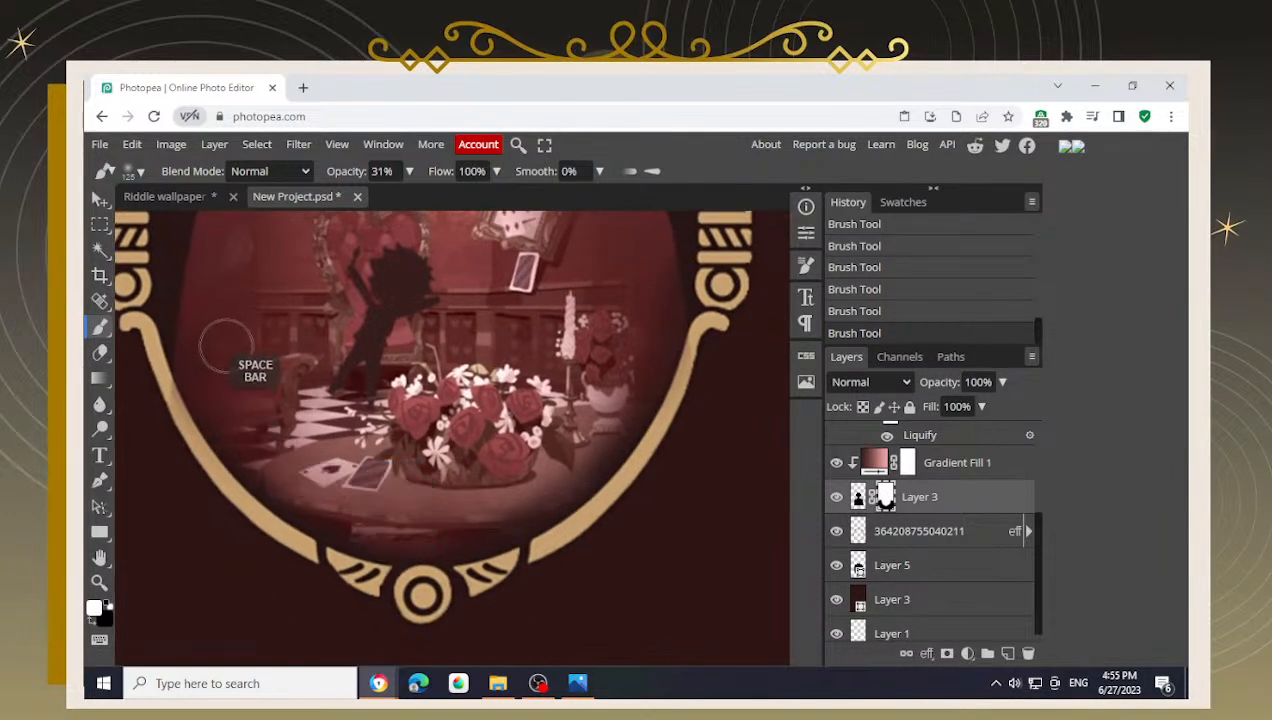
mouse_move(133, 366)
left_mouse_down()
mouse_move(160, 453)
mouse_move(145, 346)
mouse_move(173, 438)
mouse_move(145, 327)
left_mouse_up()
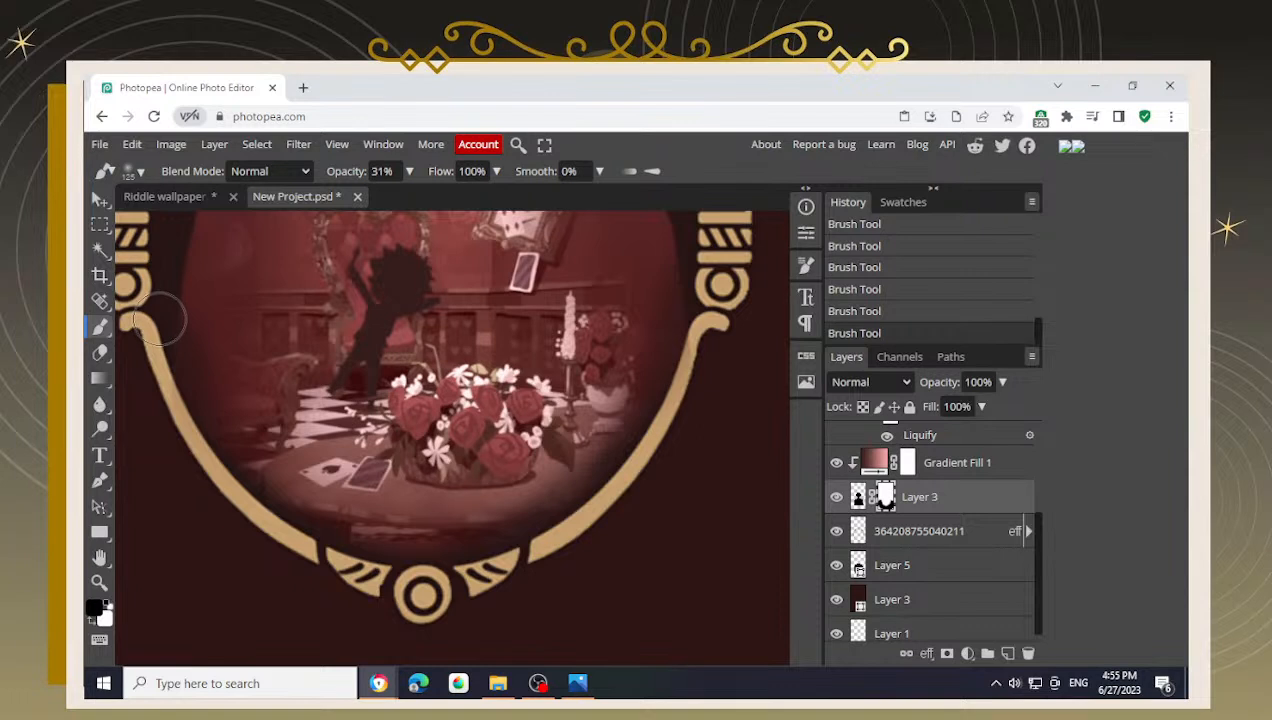
- Paint black on the mask at 31% opacity with the 125 px brush along the frame's lower inner curve, on both sides
mouse_move(152, 335)
left_mouse_down()
mouse_move(140, 335)
mouse_move(140, 290)
mouse_move(142, 338)
mouse_move(192, 445)
mouse_move(204, 408)
left_mouse_up()
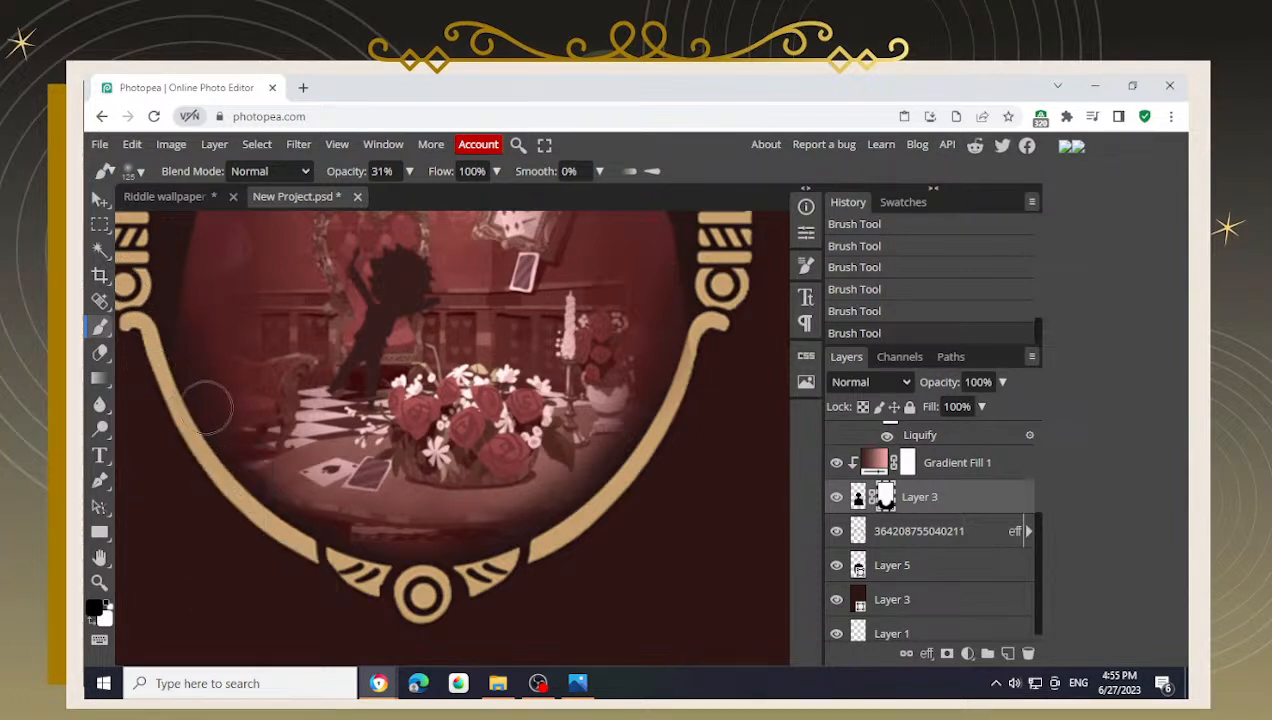
mouse_move(180, 313)
left_mouse_down()
mouse_move(313, 334)
mouse_move(225, 318)
mouse_move(205, 300)
mouse_move(279, 449)
mouse_move(257, 404)
mouse_move(190, 400)
mouse_move(292, 546)
mouse_move(255, 567)
mouse_move(383, 578)
mouse_move(484, 548)
left_mouse_up()
left_click_drag(683, 330, 649, 415)
mouse_move(648, 522)
left_mouse_down()
mouse_move(650, 402)
mouse_move(600, 480)
mouse_move(480, 560)
mouse_move(322, 589)
left_mouse_up()
key("space")
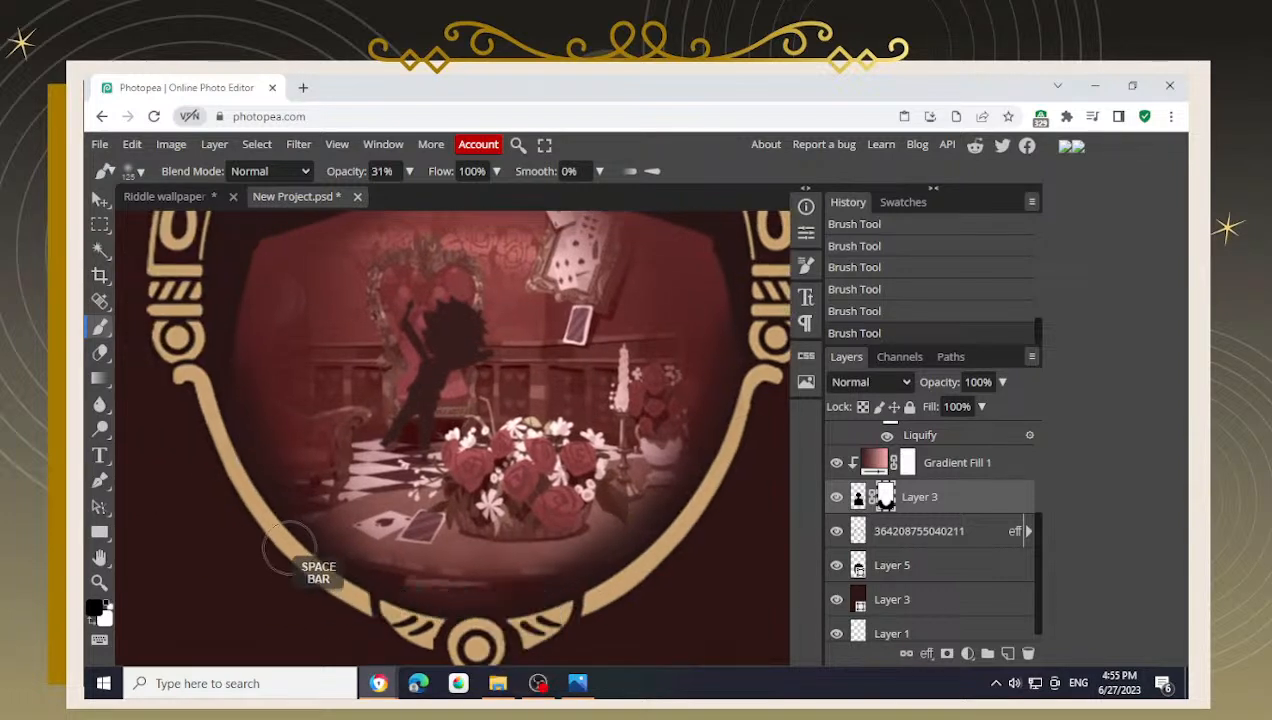
key("space")
left_click_drag(440, 567, 399, 552)
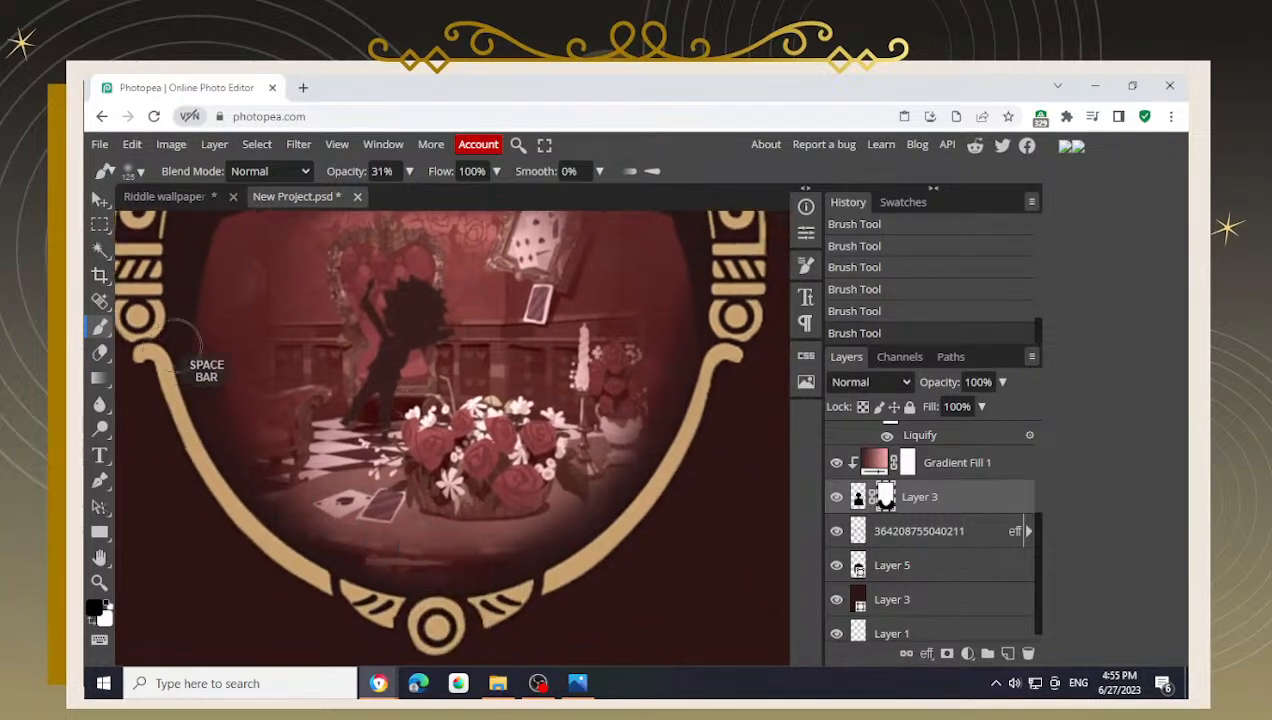
left_click_drag(185, 323, 216, 414)
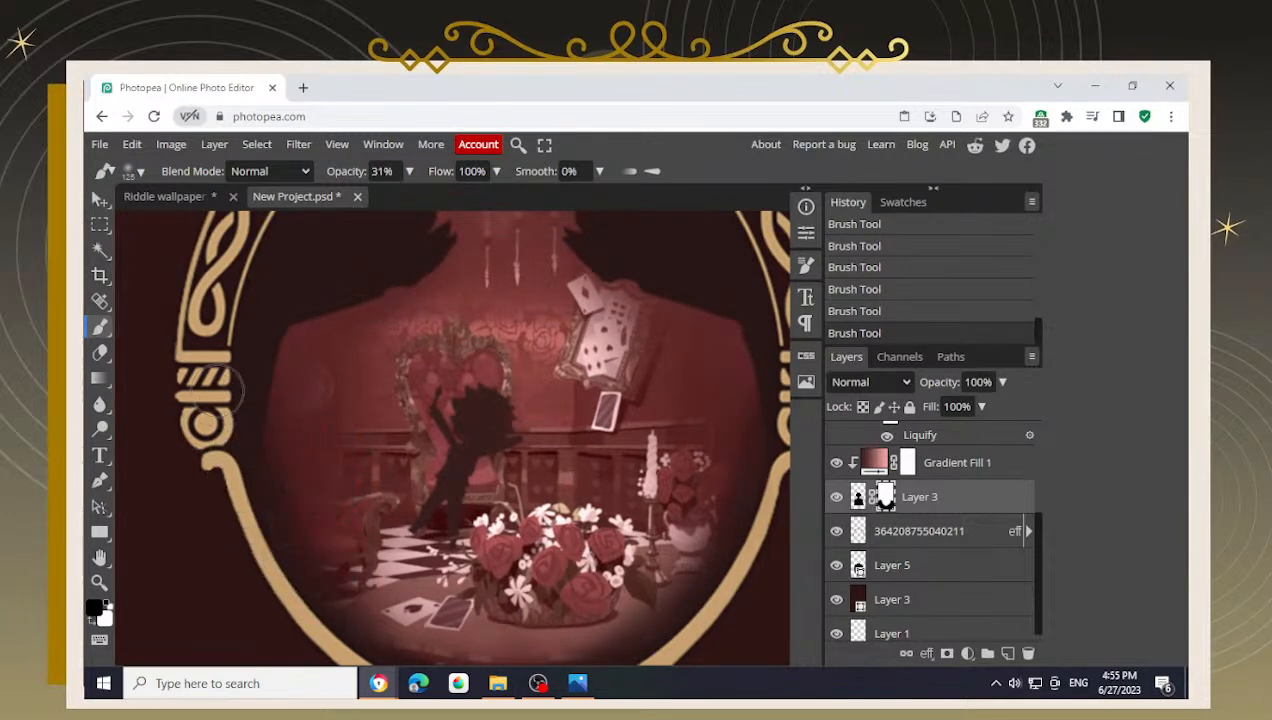
- Darken the mask at 31% opacity beside the frame's left round ornament and left of the armchair
left_click(214, 400)
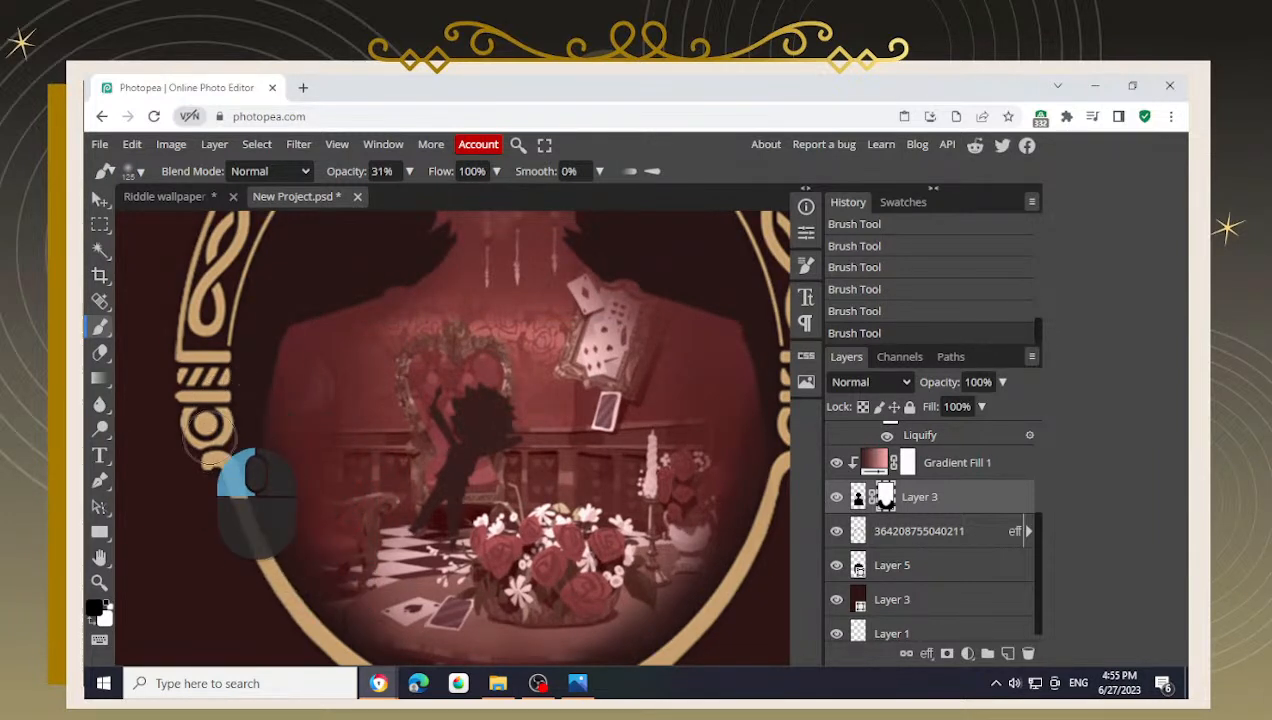
left_click_drag(307, 507, 326, 486)
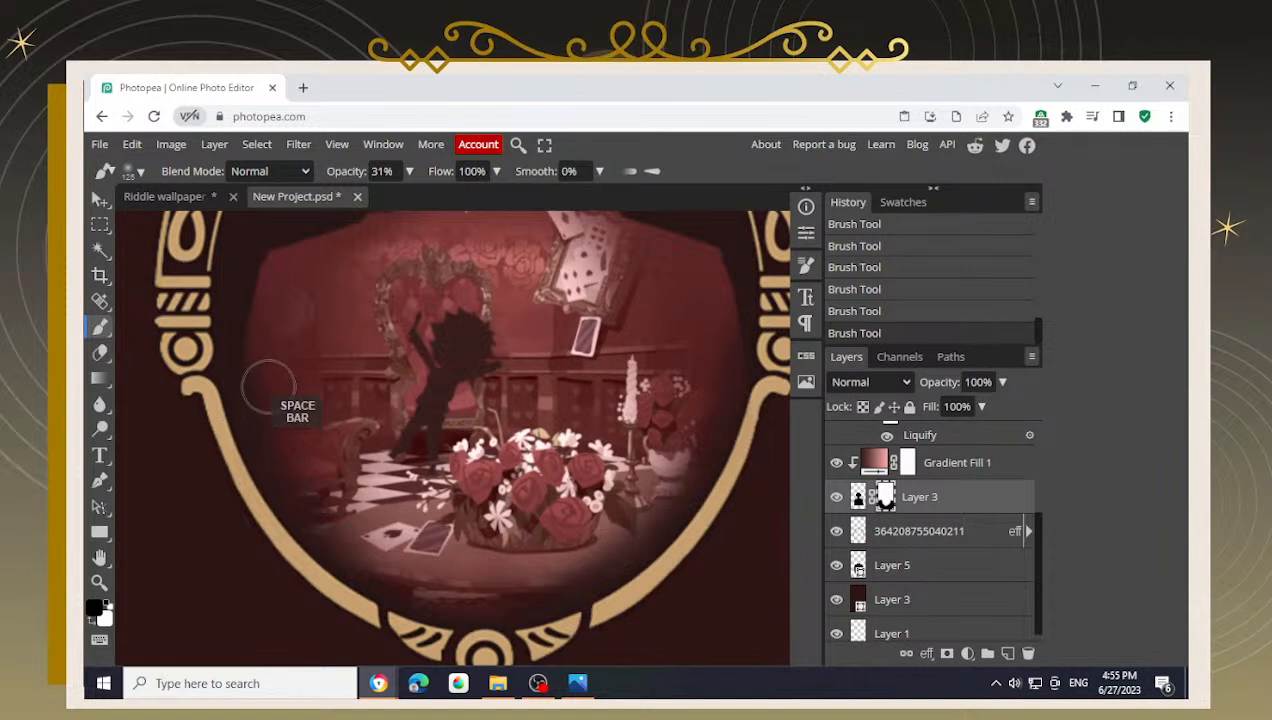
left_click_drag(457, 482, 437, 490)
left_click_drag(238, 340, 305, 392)
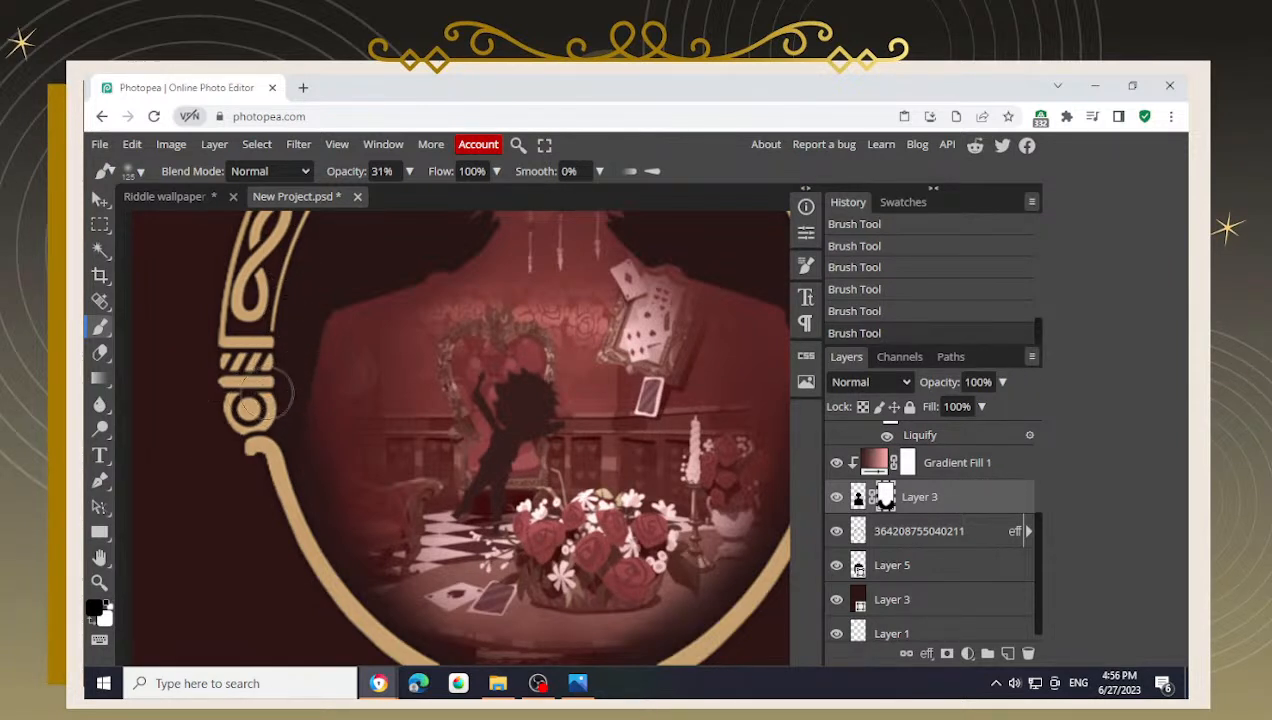
left_click_drag(478, 512, 415, 455)
- Paint white on the mask at 31% opacity to reveal more of the armchair, the playing cards and the table's lower edge
key("x")
mouse_move(208, 412)
left_mouse_down()
mouse_move(185, 450)
mouse_move(190, 365)
mouse_move(203, 542)
mouse_move(190, 506)
mouse_move(279, 402)
mouse_move(293, 472)
mouse_move(293, 461)
mouse_move(332, 520)
mouse_move(409, 556)
left_mouse_up()
key("space")
left_click_drag(501, 535, 420, 480)
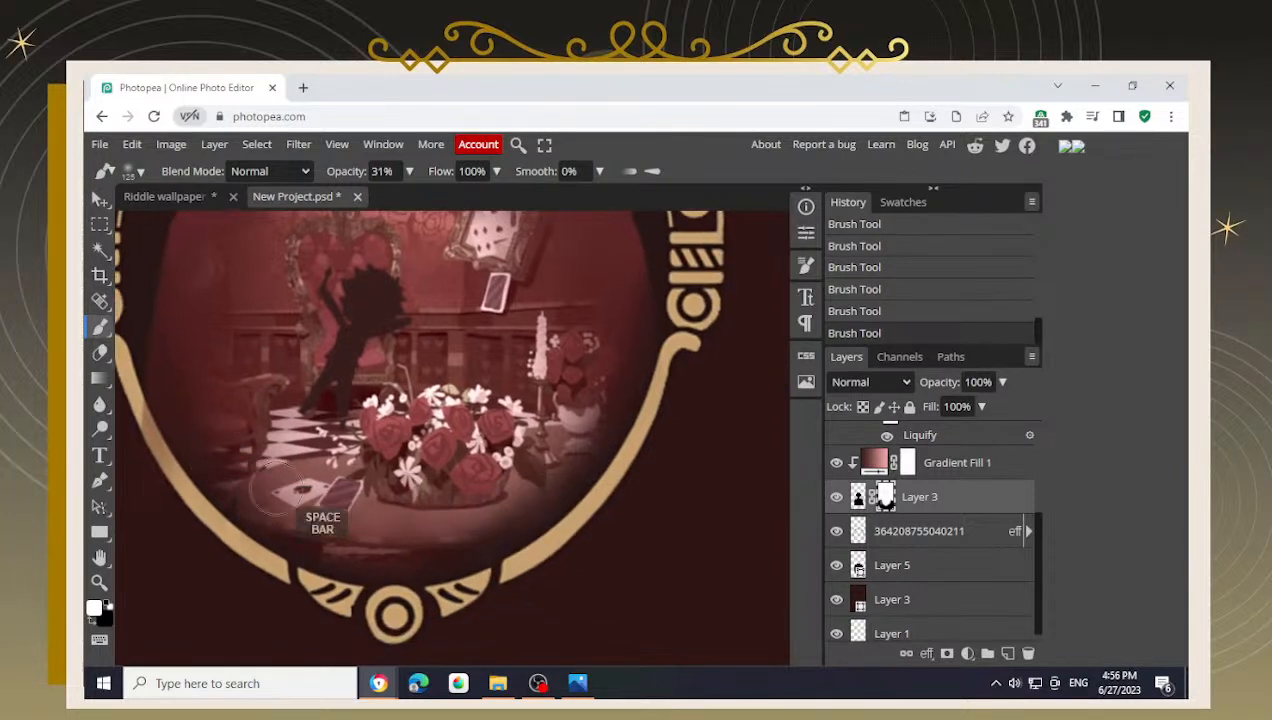
mouse_move(455, 553)
left_mouse_down()
mouse_move(615, 295)
mouse_move(575, 435)
mouse_move(578, 420)
mouse_move(455, 530)
mouse_move(300, 560)
mouse_move(552, 550)
mouse_move(655, 420)
mouse_move(690, 285)
mouse_move(650, 390)
mouse_move(575, 422)
mouse_move(529, 507)
left_mouse_up()
left_click_drag(349, 498, 411, 462)
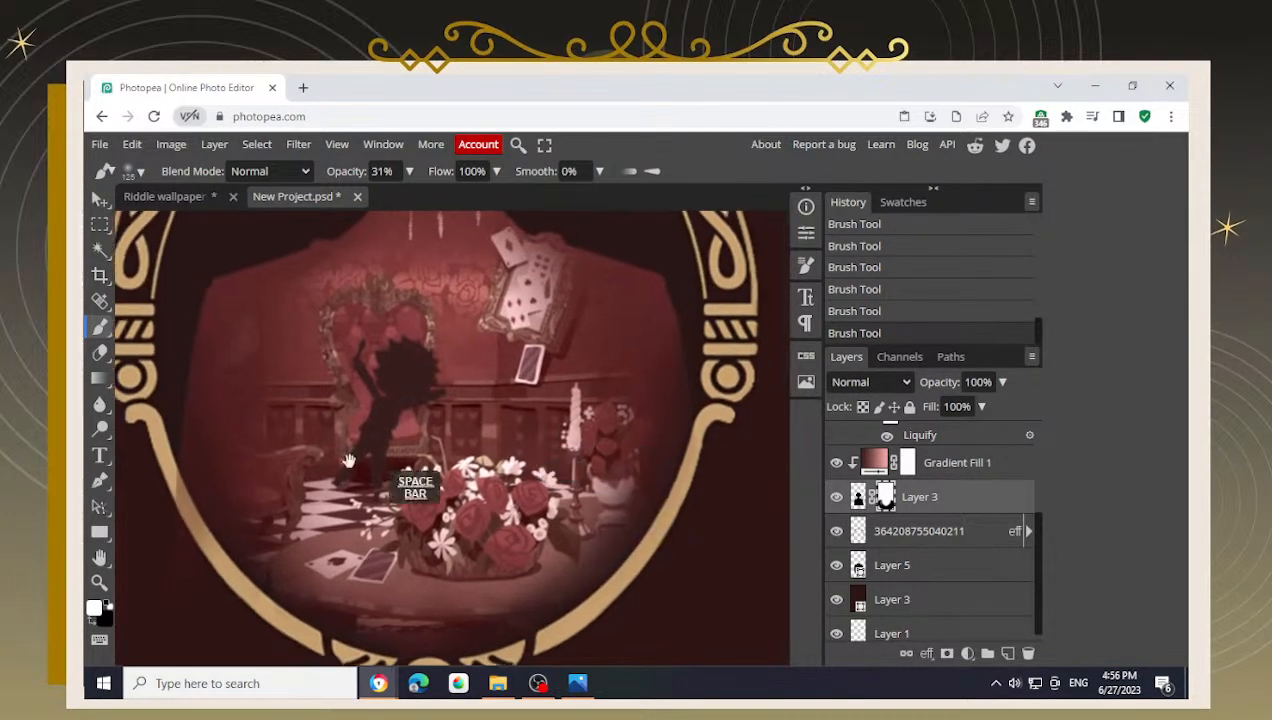
left_click_drag(243, 463, 363, 453)
- Raise the brush opacity to 100% and paint black on the mask along the frame's lower inner edges
key("x")
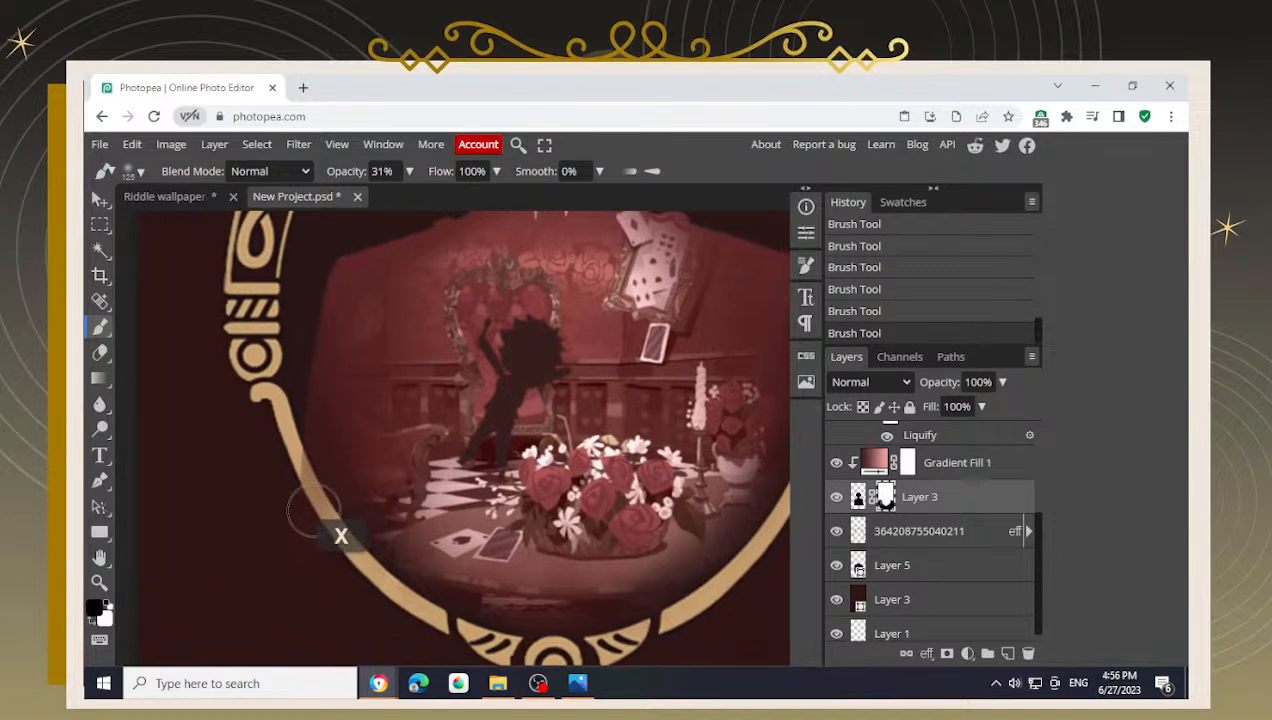
left_click_drag(395, 200, 440, 195)
mouse_move(265, 473)
left_mouse_down()
mouse_move(212, 371)
mouse_move(242, 470)
mouse_move(285, 525)
mouse_move(423, 633)
mouse_move(618, 628)
mouse_move(657, 565)
left_mouse_up()
left_click_drag(718, 448, 590, 562)
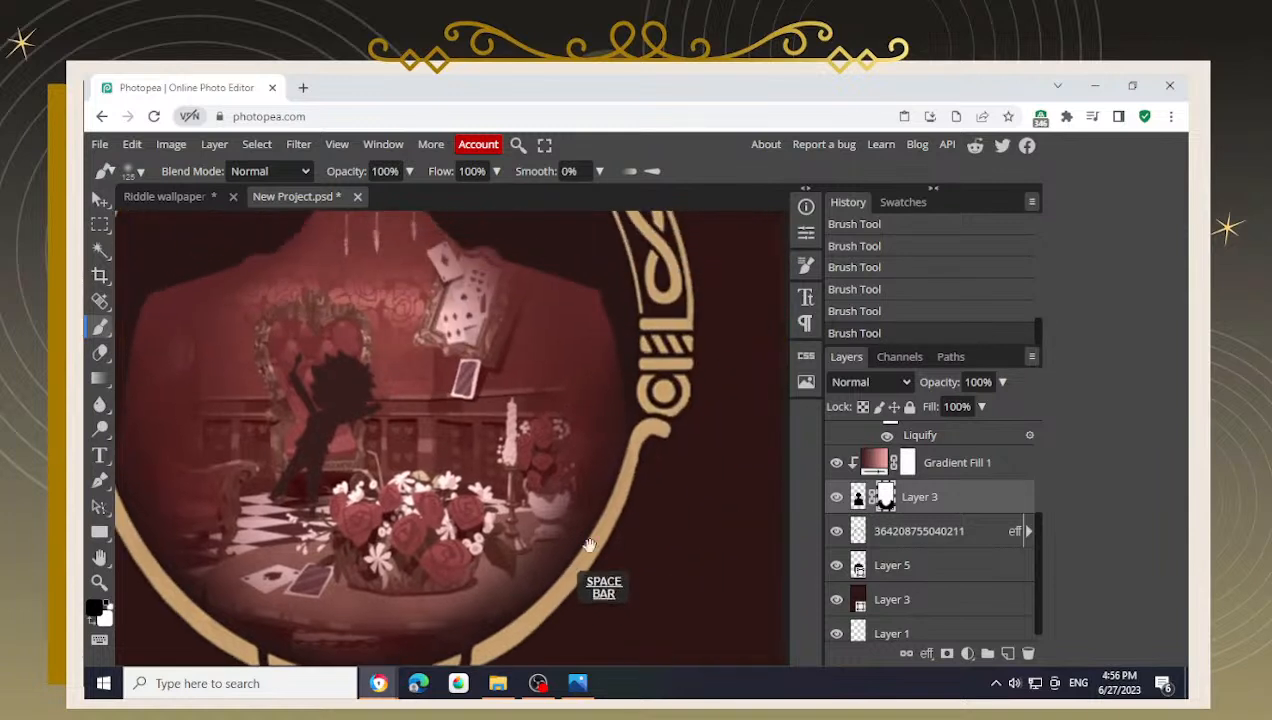
mouse_move(646, 527)
left_mouse_down()
mouse_move(690, 416)
mouse_move(619, 561)
mouse_move(551, 598)
mouse_move(450, 599)
left_mouse_up()
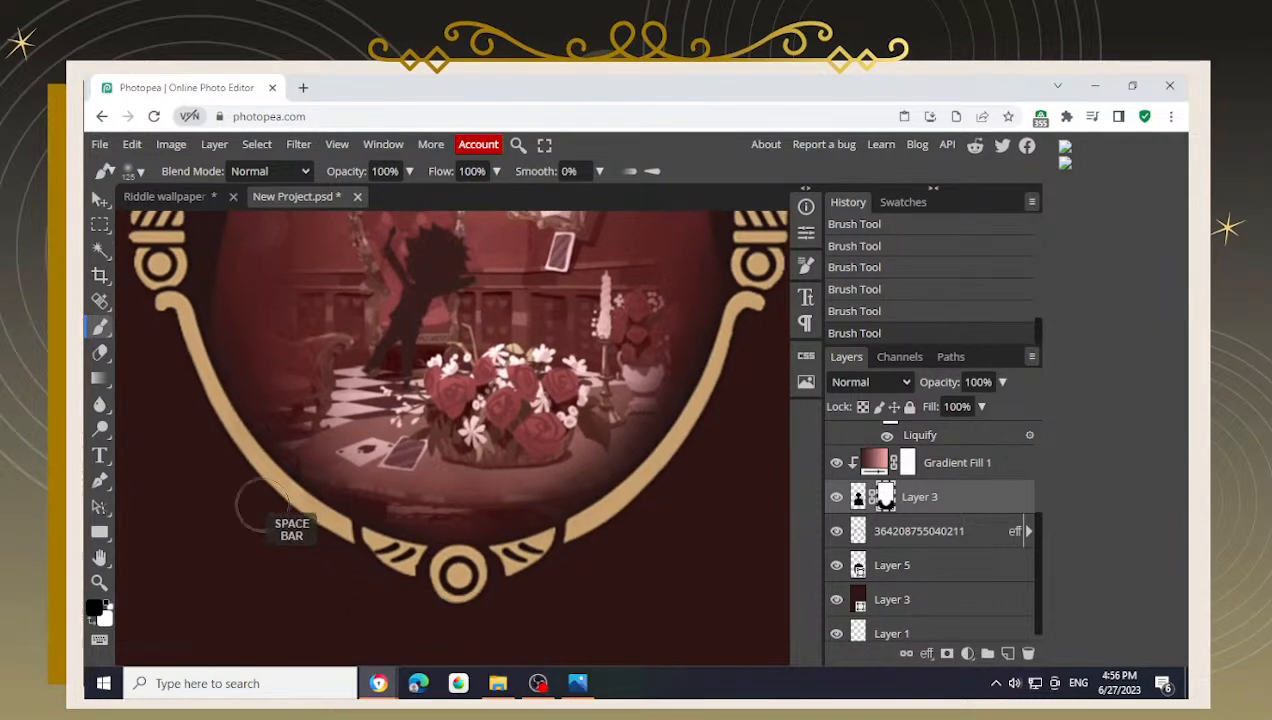
mouse_move(170, 308)
left_mouse_down()
mouse_move(176, 397)
mouse_move(151, 376)
left_mouse_up()
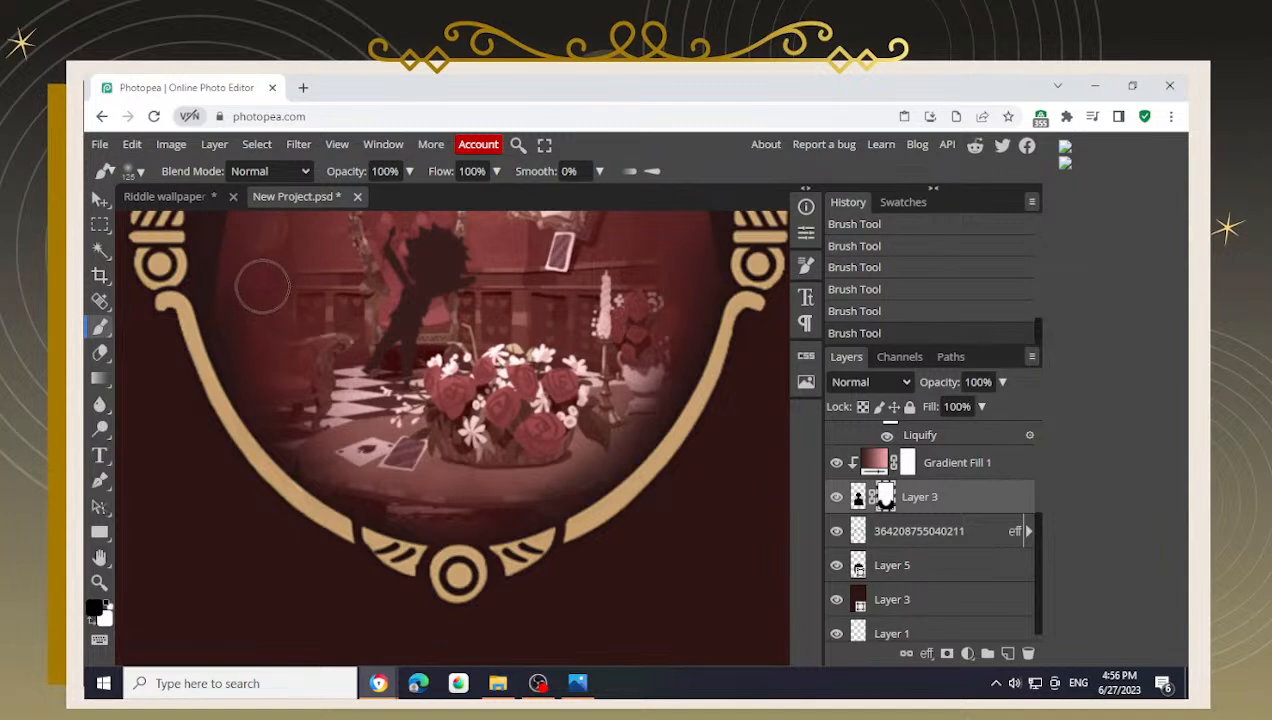
- Paint black on the mask at 100% opacity along the lower-left inner curve beside the armchair, and switch the brush to white
mouse_move(260, 304)
left_mouse_down()
mouse_move(278, 334)
mouse_move(320, 330)
mouse_move(283, 354)
left_mouse_up()
mouse_move(190, 370)
left_mouse_down()
mouse_move(200, 345)
mouse_move(185, 430)
mouse_move(305, 580)
mouse_move(151, 304)
mouse_move(232, 477)
mouse_move(295, 542)
mouse_move(257, 493)
left_mouse_up()
key("space")
left_click_drag(376, 536, 337, 525)
key("x")
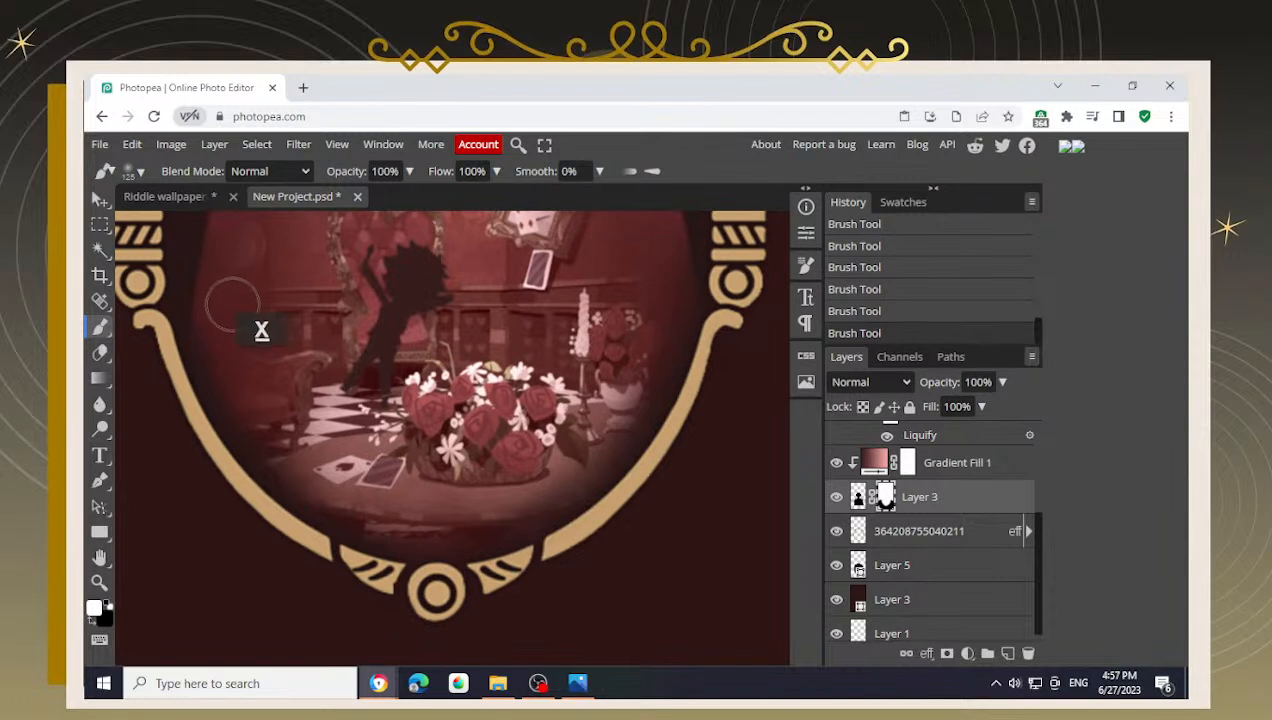
- Touch up the mask at the frame's left inner edge with black and white strokes at 100% opacity
key("x")
mouse_move(160, 330)
left_mouse_down()
mouse_move(159, 382)
mouse_move(159, 312)
left_mouse_up()
key("space")
left_click_drag(241, 354, 271, 422)
key("x")
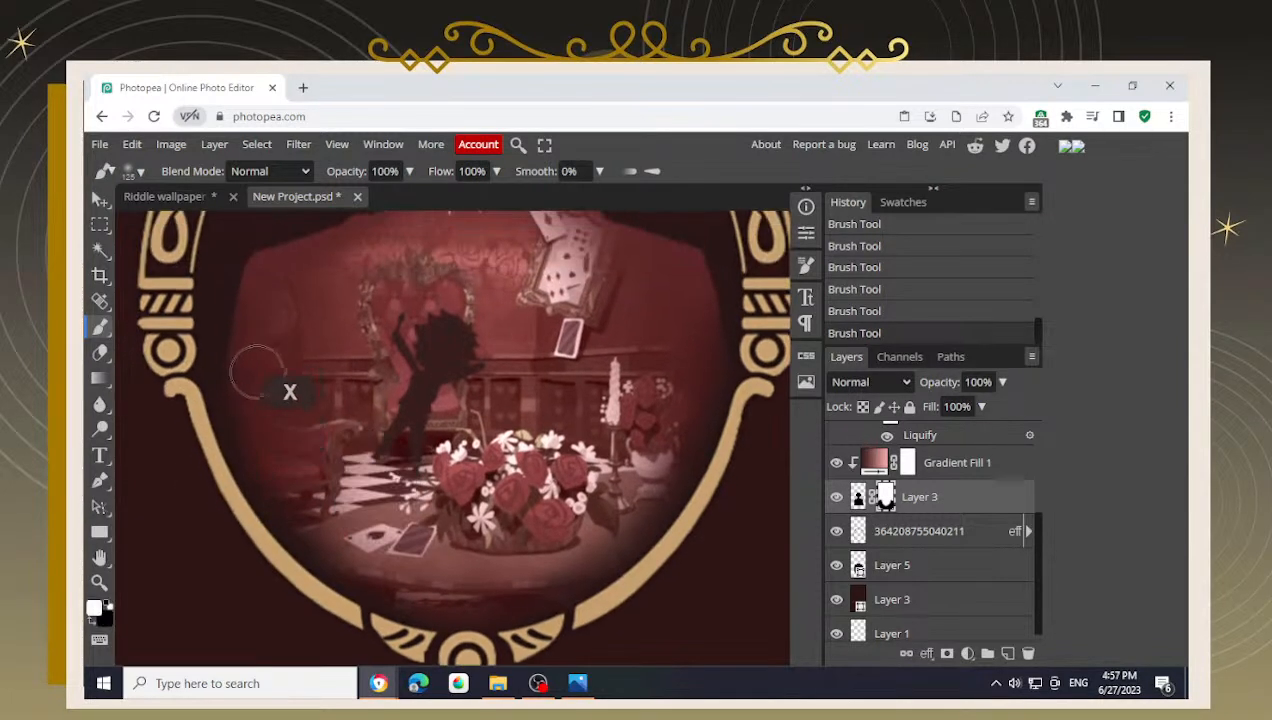
mouse_move(183, 407)
left_mouse_down()
mouse_move(187, 517)
mouse_move(182, 494)
left_mouse_up()
mouse_move(700, 370)
left_mouse_down()
mouse_move(681, 497)
mouse_move(677, 440)
left_mouse_up()
key("x")
key("ctrl+z")
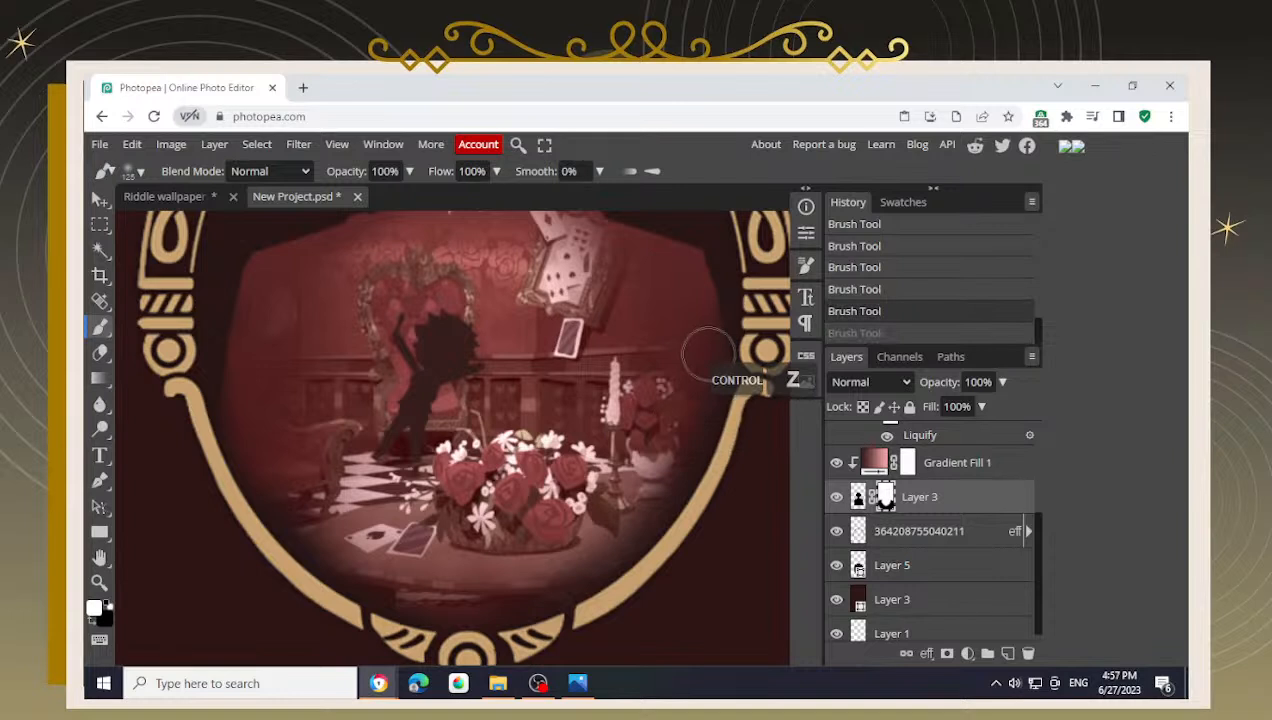
- Paint white on the mask to reveal the scene right of the vase and under the table, alternating with black at the lower left
mouse_move(710, 358)
left_mouse_down()
mouse_move(676, 500)
mouse_move(715, 380)
mouse_move(750, 400)
mouse_move(700, 528)
mouse_move(645, 602)
mouse_move(593, 541)
left_mouse_up()
key("x")
mouse_move(292, 556)
left_mouse_down()
mouse_move(325, 600)
mouse_move(247, 411)
mouse_move(222, 482)
left_mouse_up()
key("x")
mouse_move(280, 343)
left_mouse_down()
mouse_move(290, 340)
mouse_move(310, 398)
mouse_move(302, 358)
mouse_move(291, 457)
mouse_move(532, 480)
mouse_move(507, 537)
left_mouse_up()
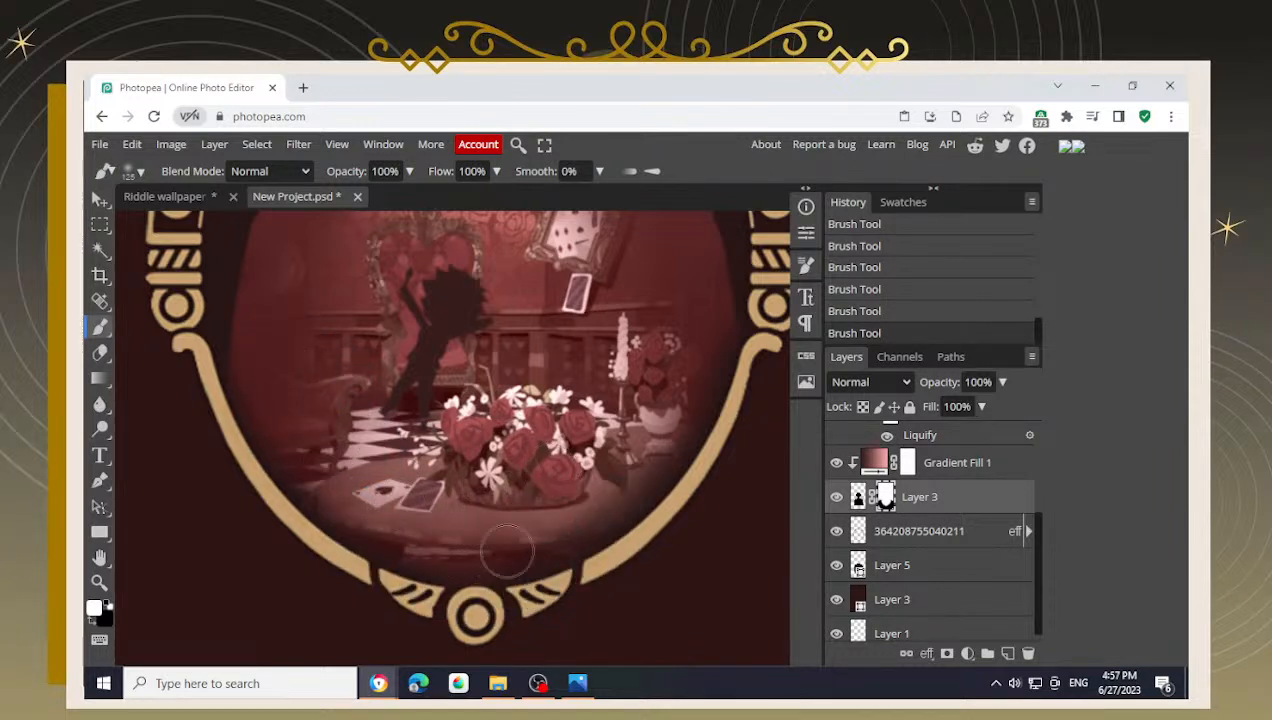
- Reduce the brush to 70 px and paint black on the mask at the upper end of the frame's right inner curve
scroll(284, 454, "up", 3)
key("space")
left_click_drag(550, 440, 290, 440)
mouse_move(710, 394)
left_mouse_down()
mouse_move(590, 454)
mouse_move(566, 420)
mouse_move(535, 478)
left_mouse_up()
scroll(582, 460, "up", 3)
key("x")
key("space")
left_click_drag(488, 576, 619, 261)
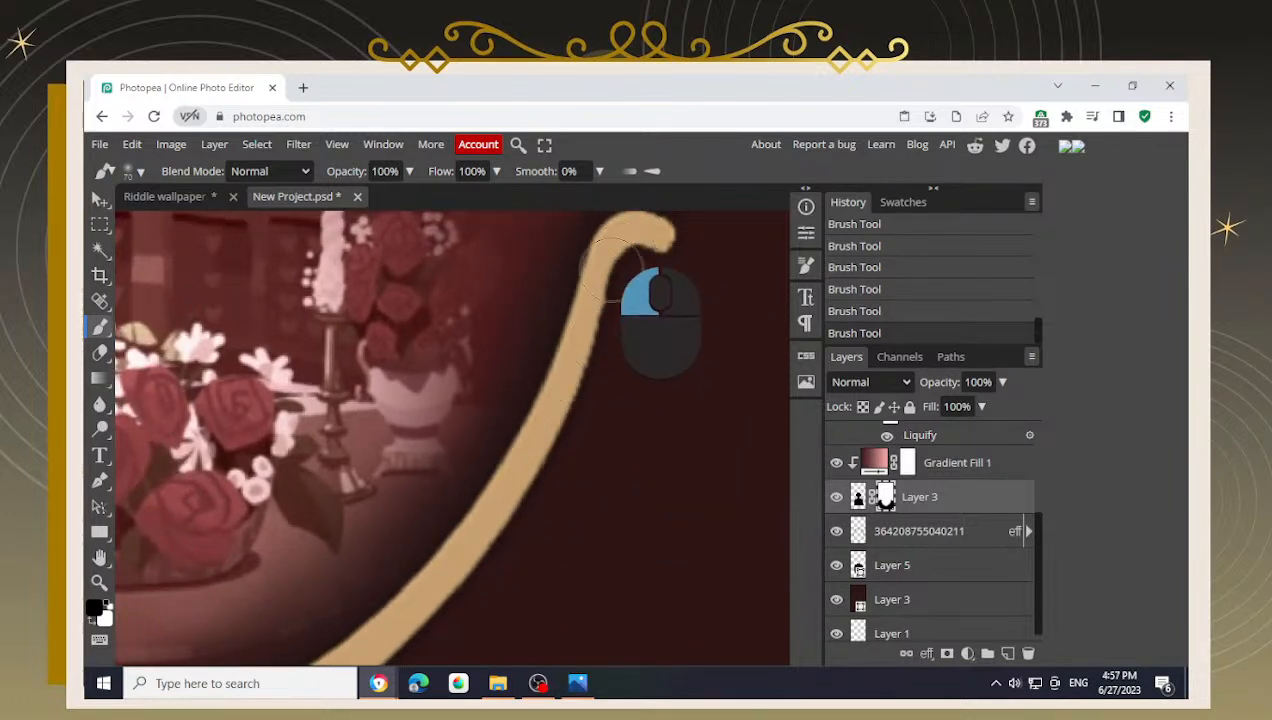
- Paint black on the mask with the 70 px brush down the frame's lower-right inner curve toward the bottom ornament
scroll(625, 365, "down", 2)
left_click_drag(600, 470, 482, 593)
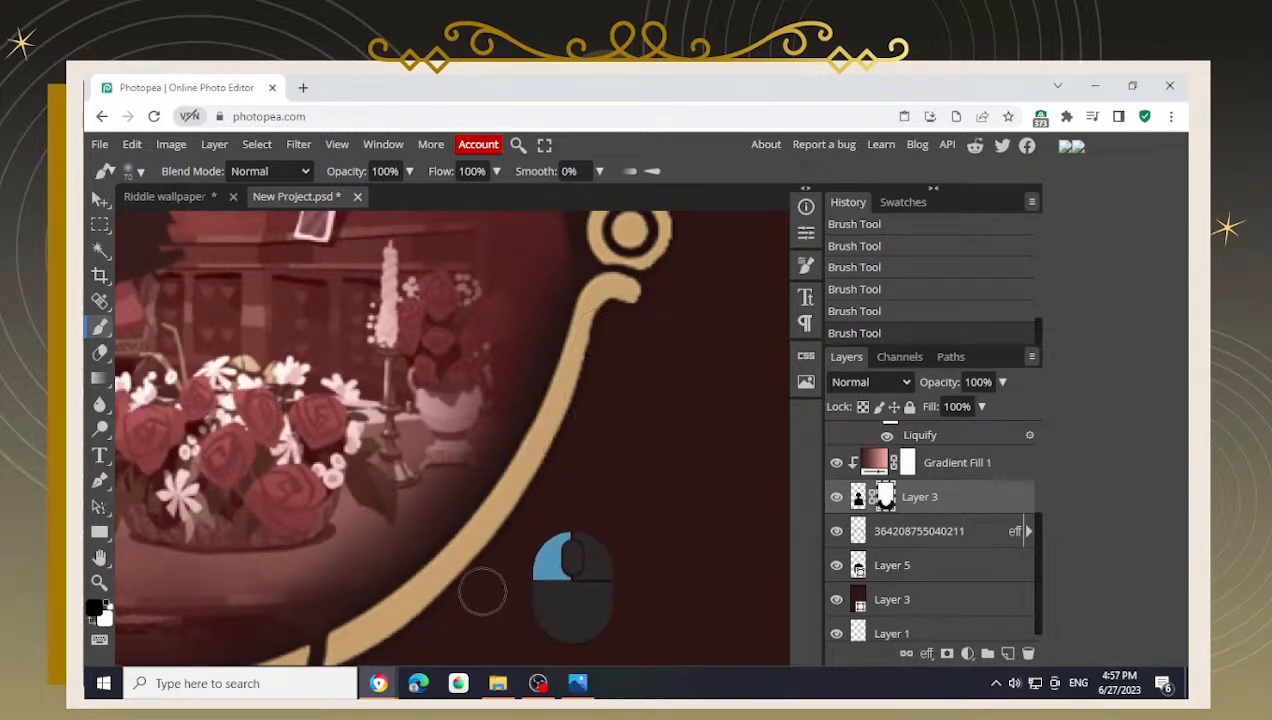
left_click_drag(464, 551, 604, 425)
left_click_drag(651, 280, 554, 510)
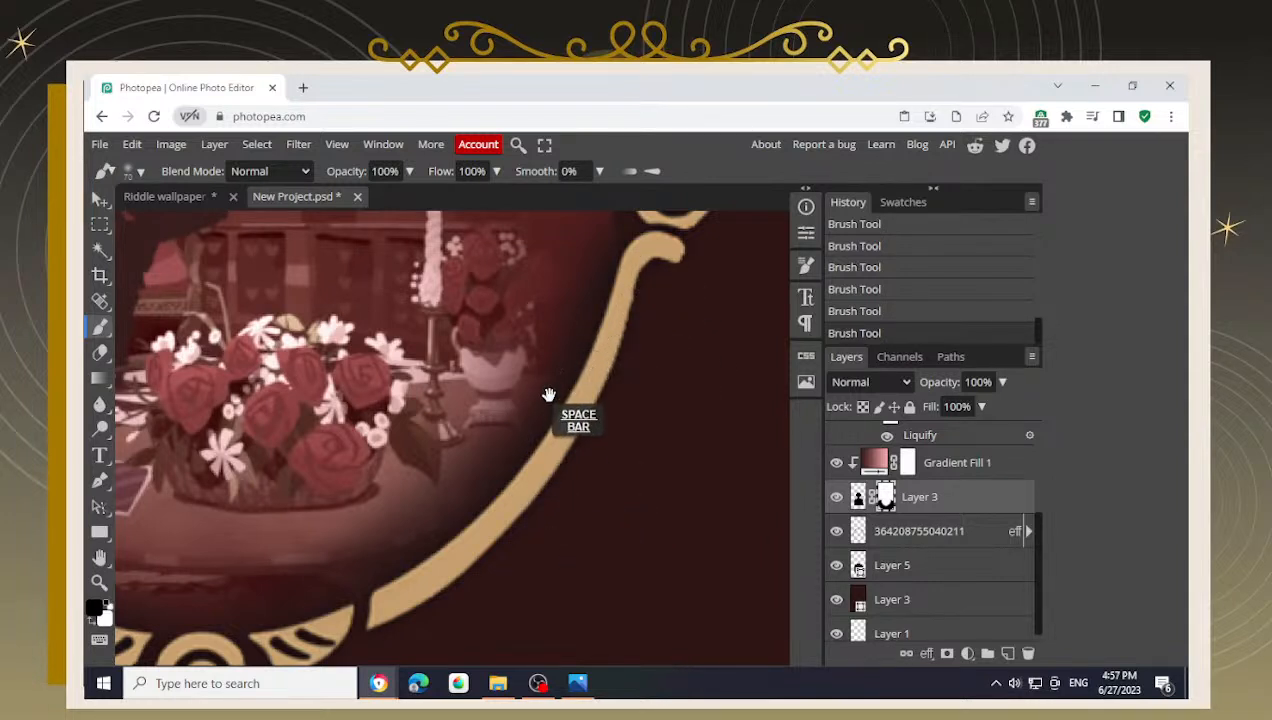
left_click_drag(643, 268, 610, 380)
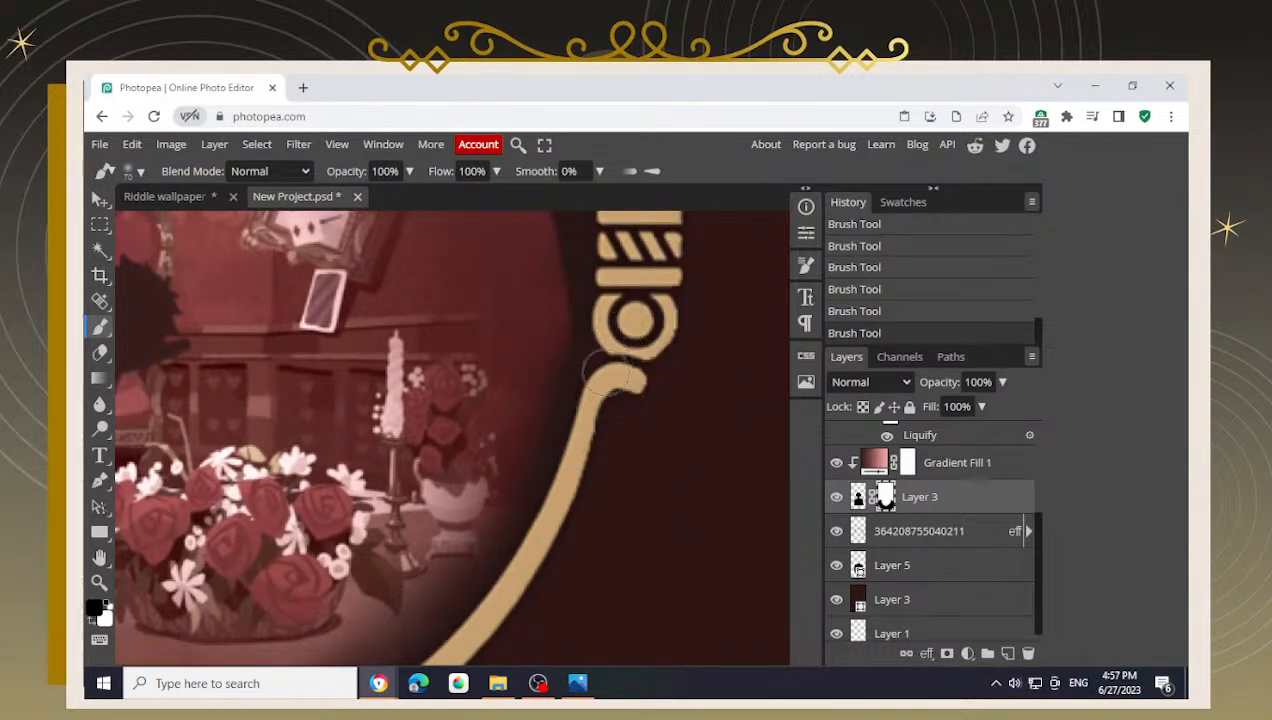
- Paint white on the mask with the 70 px brush to reveal the area around the vase and the table's lower-right edge
left_click_drag(545, 336, 484, 470)
left_click_drag(539, 363, 400, 548)
left_click_drag(513, 432, 425, 565)
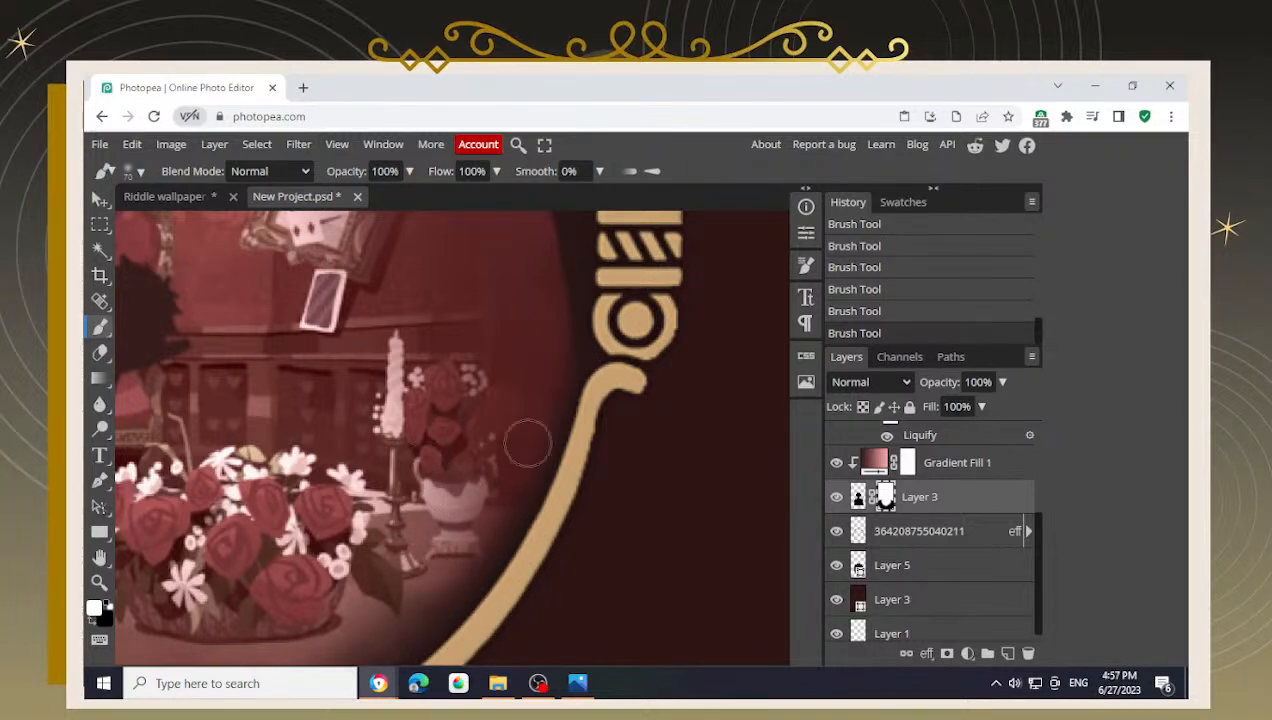
left_click_drag(500, 460, 480, 427)
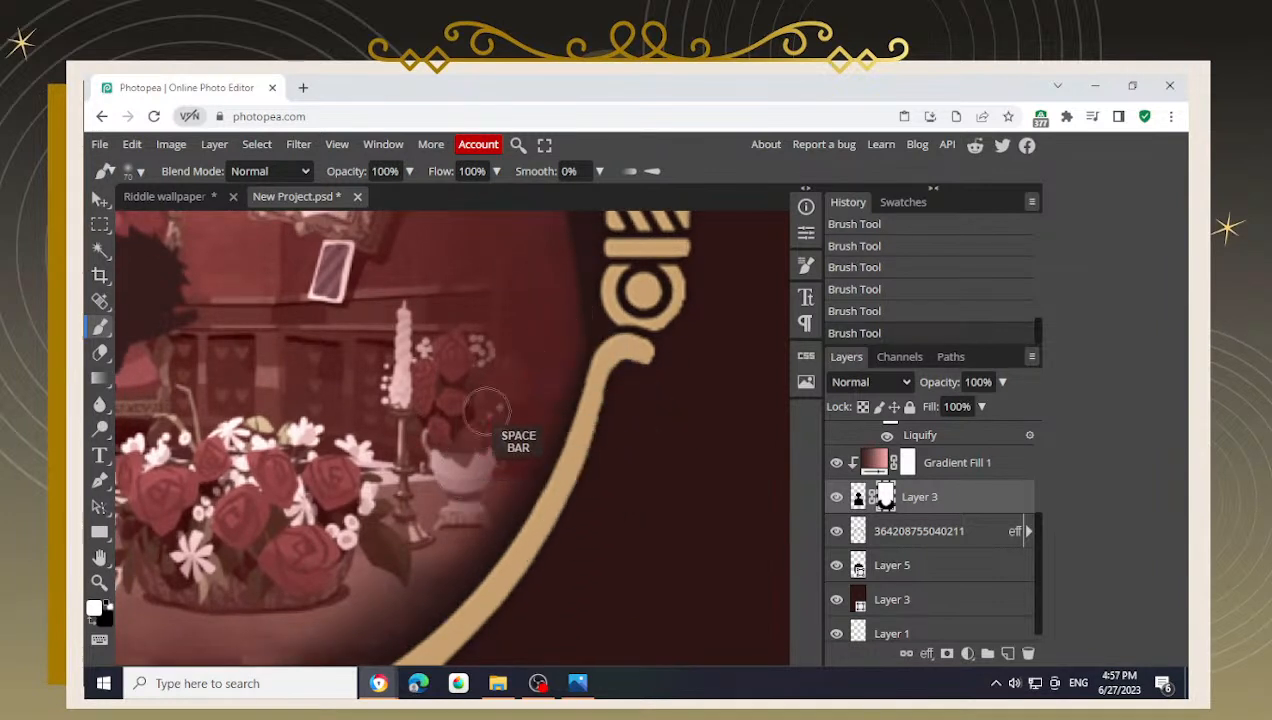
mouse_move(430, 558)
left_mouse_down()
mouse_move(490, 498)
mouse_move(492, 464)
mouse_move(532, 442)
left_mouse_up()
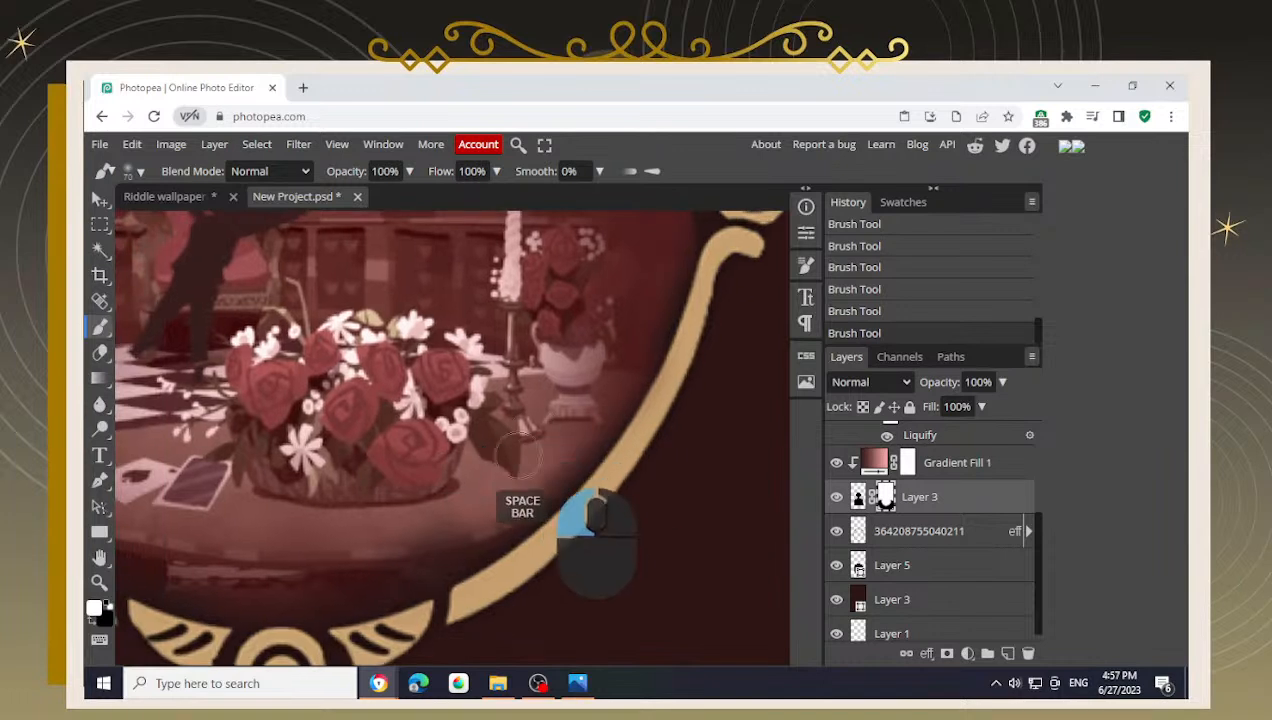
left_click_drag(250, 556, 387, 525)
mouse_move(540, 515)
left_mouse_down()
mouse_move(434, 578)
mouse_move(642, 458)
left_mouse_up()
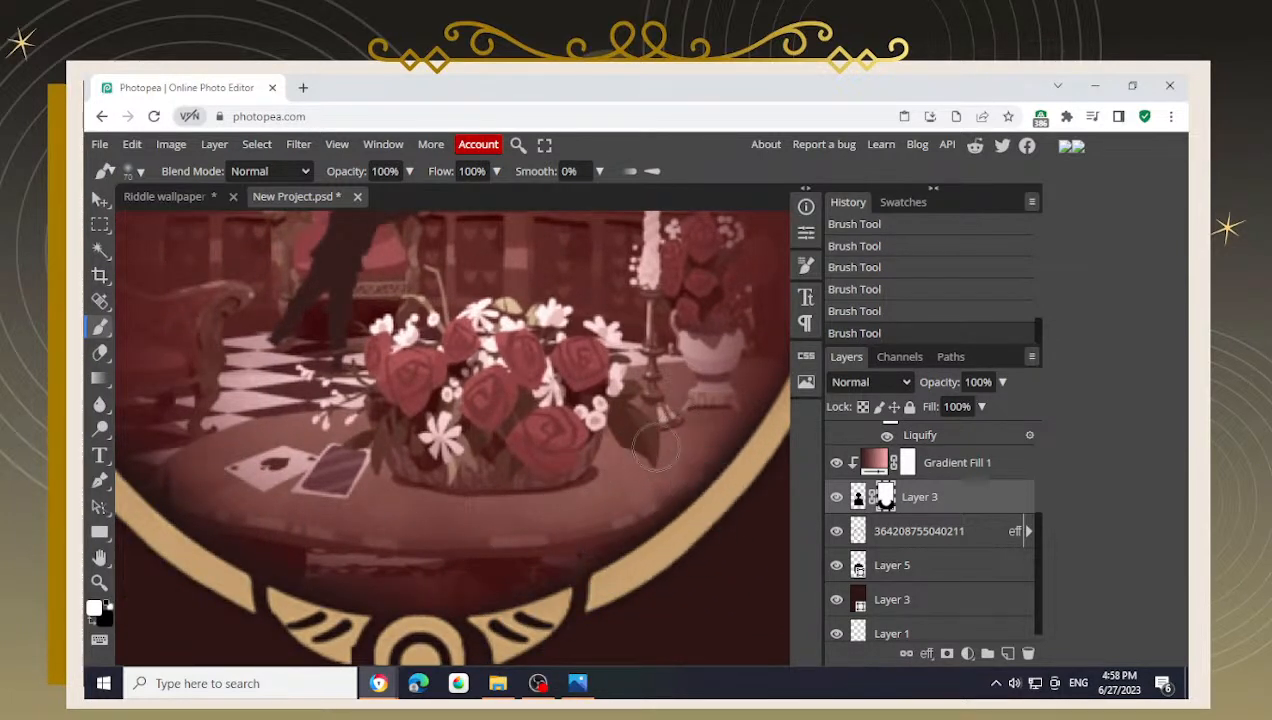
- Paint black on the mask with the 70 px brush along the frame's left inner curve below the round ornament
key("space")
left_click_drag(296, 501, 432, 575)
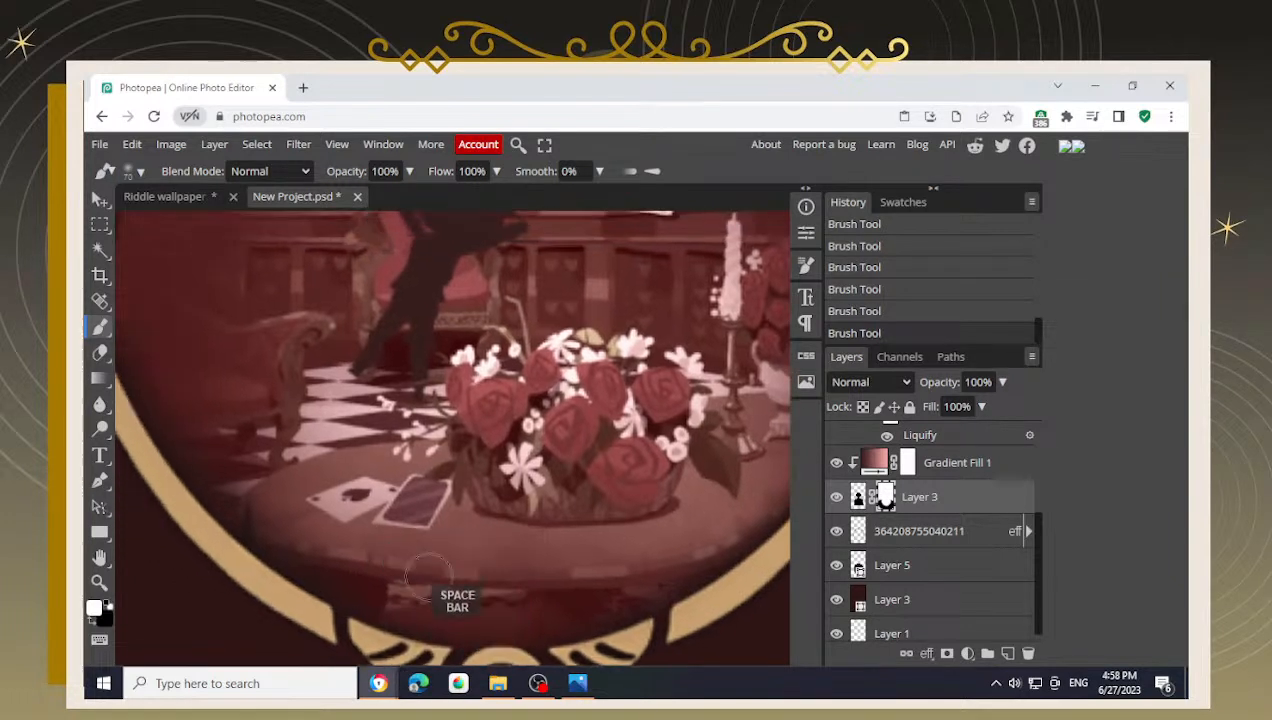
left_click_drag(297, 498, 442, 573)
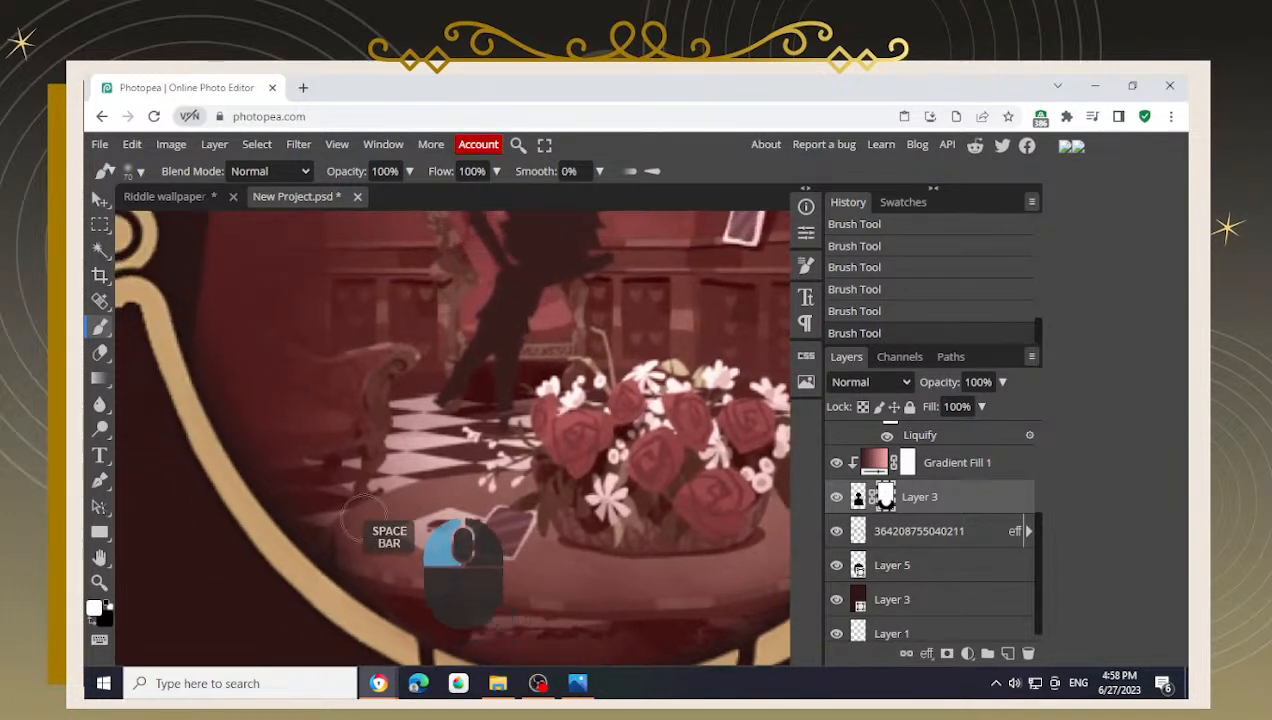
key("x")
key("space")
left_click_drag(291, 440, 279, 376)
mouse_move(182, 368)
left_mouse_down()
mouse_move(170, 390)
mouse_move(218, 508)
left_mouse_up()
key("space")
mouse_move(314, 550)
left_mouse_down()
mouse_move(261, 504)
mouse_move(298, 560)
left_mouse_up()
- Paint black on the mask with the 70 px brush along the lower-left curve and around the frame's bottom ornament
key("space")
left_click_drag(432, 543, 370, 521)
left_click_drag(193, 494, 360, 562)
key("space")
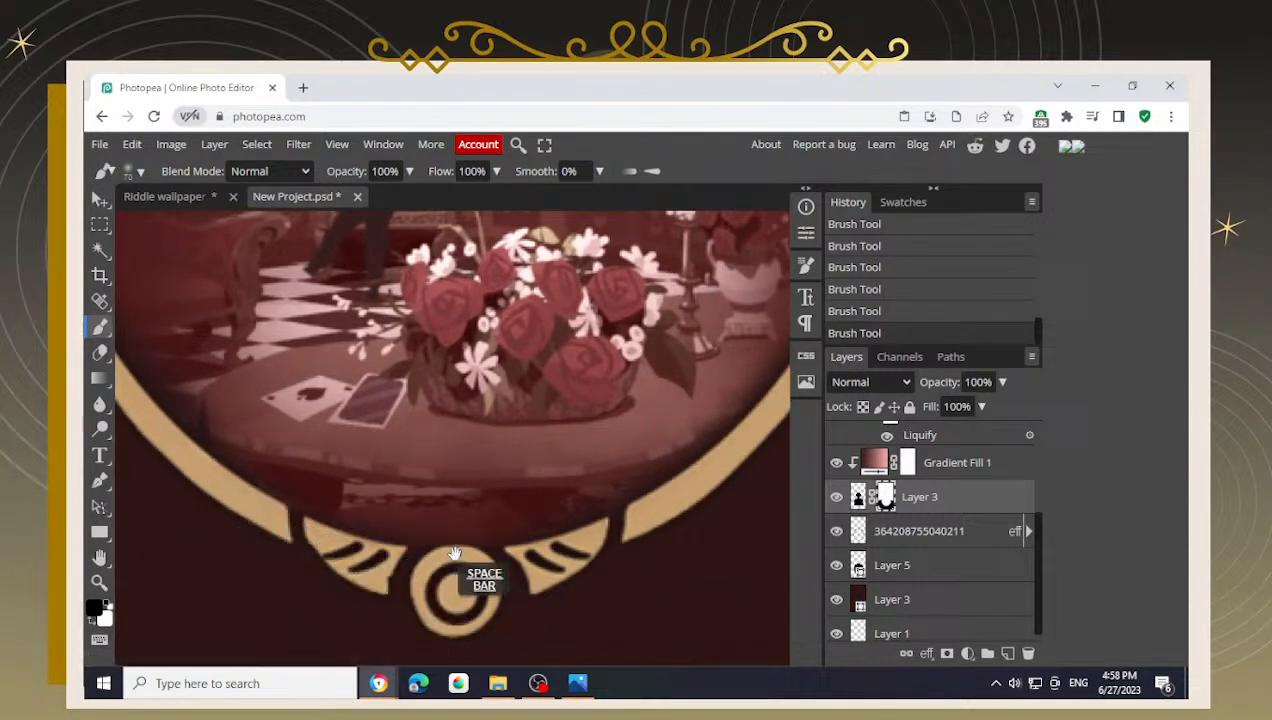
left_click_drag(454, 556, 416, 574)
mouse_move(219, 560)
left_mouse_down()
mouse_move(406, 582)
mouse_move(384, 590)
left_mouse_up()
left_click_drag(525, 582, 562, 560)
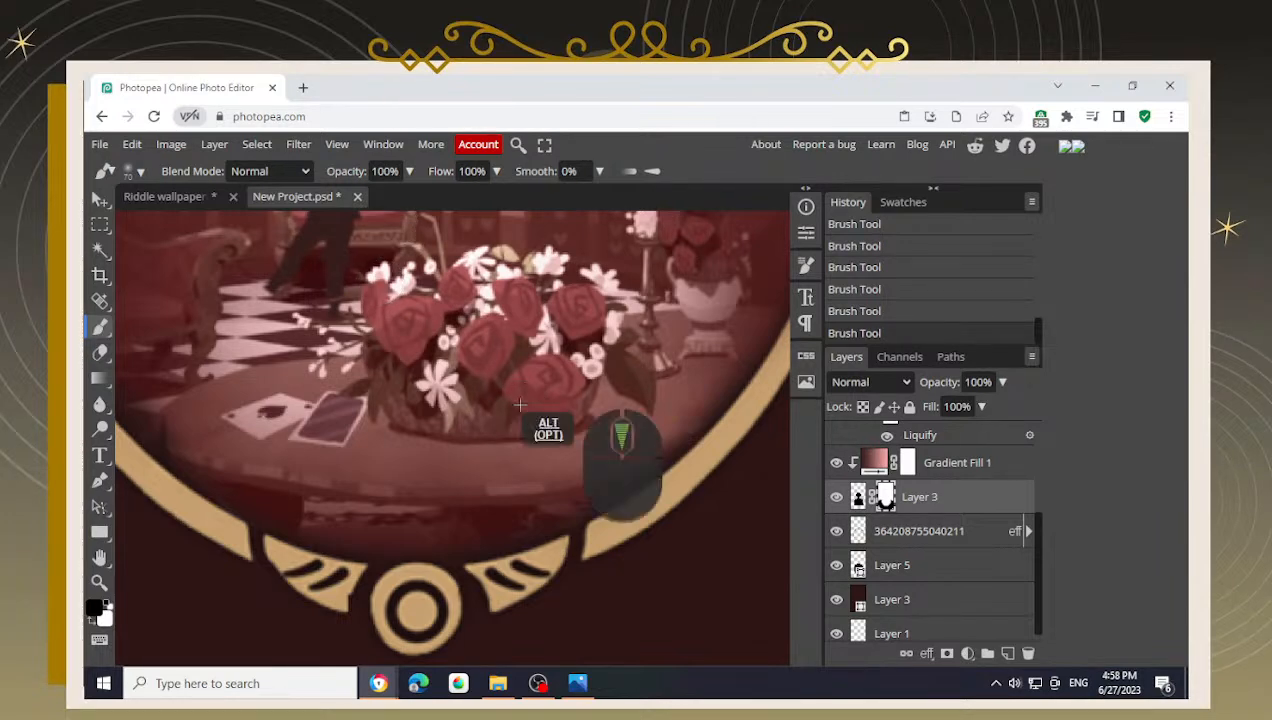
- Paint black on the mask from the frame's left hook toward the armchair, and switch the brush to white
scroll(520, 401, "down", 2)
key("space")
left_click_drag(507, 305, 495, 398)
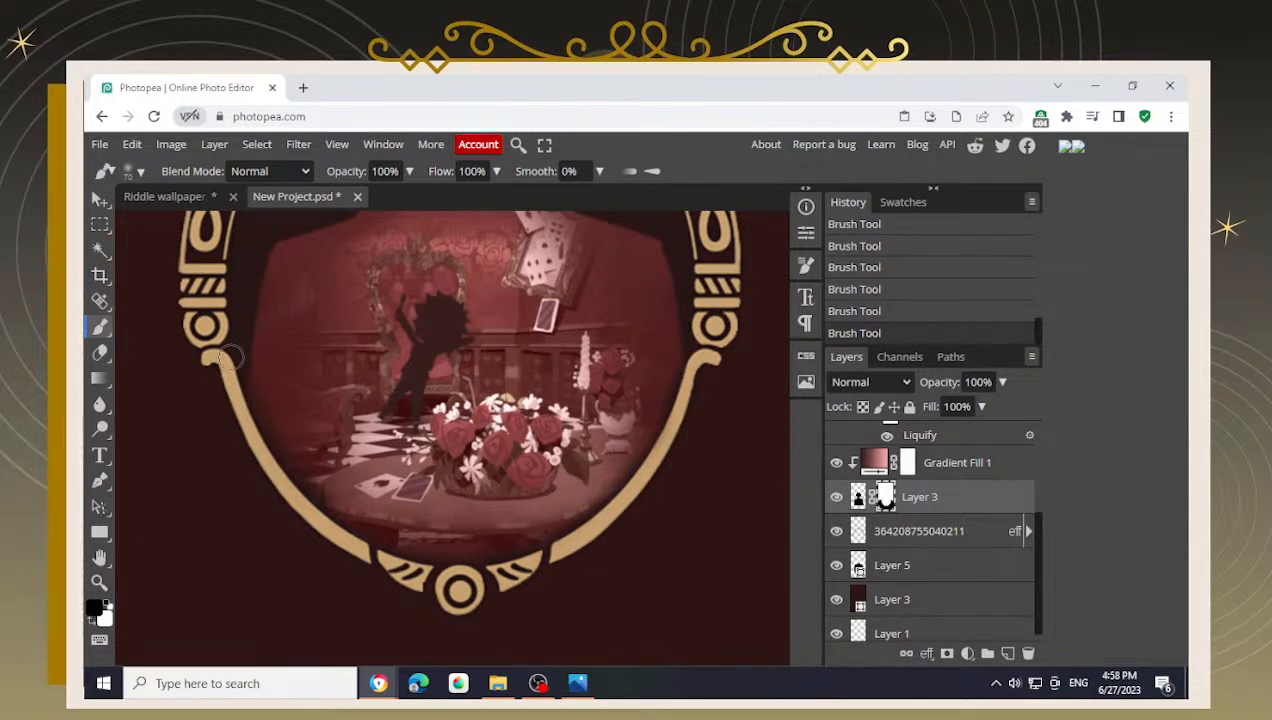
mouse_move(232, 332)
left_mouse_down()
mouse_move(222, 413)
mouse_move(235, 347)
mouse_move(226, 398)
mouse_move(278, 388)
mouse_move(277, 321)
mouse_move(289, 411)
mouse_move(280, 355)
mouse_move(318, 437)
left_mouse_up()
key("x")
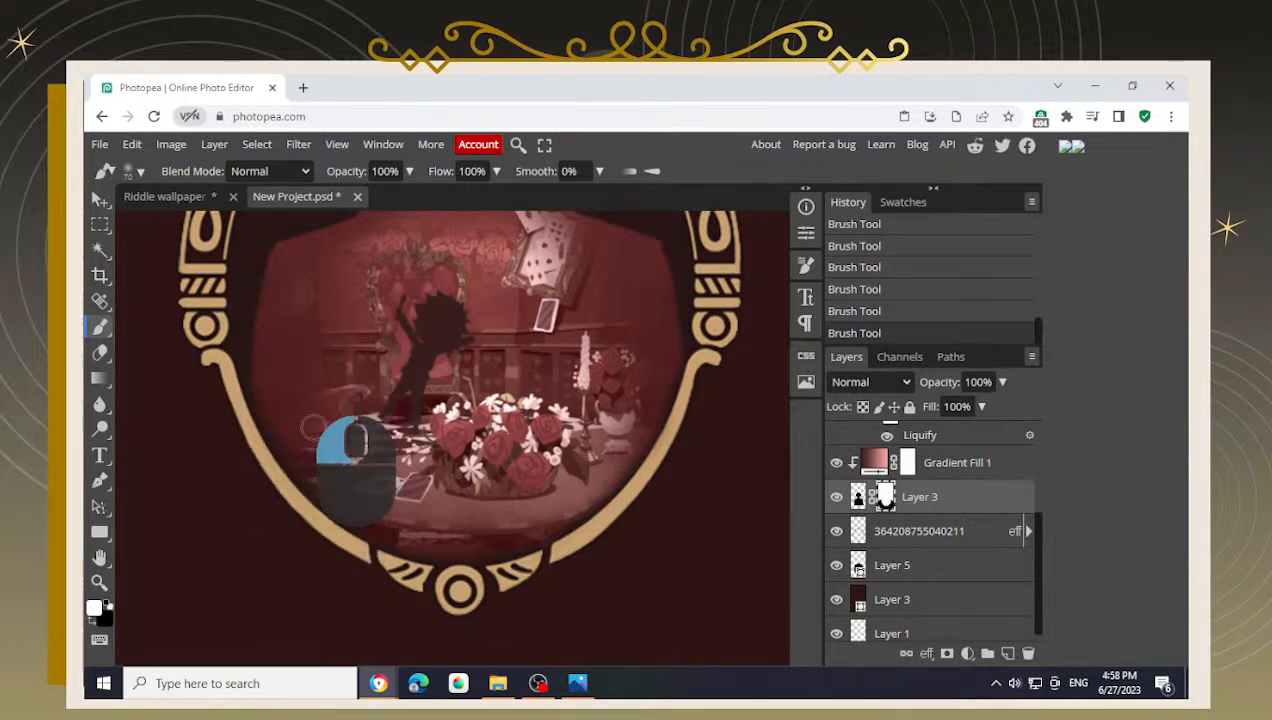
left_click_drag(400, 384, 364, 388)
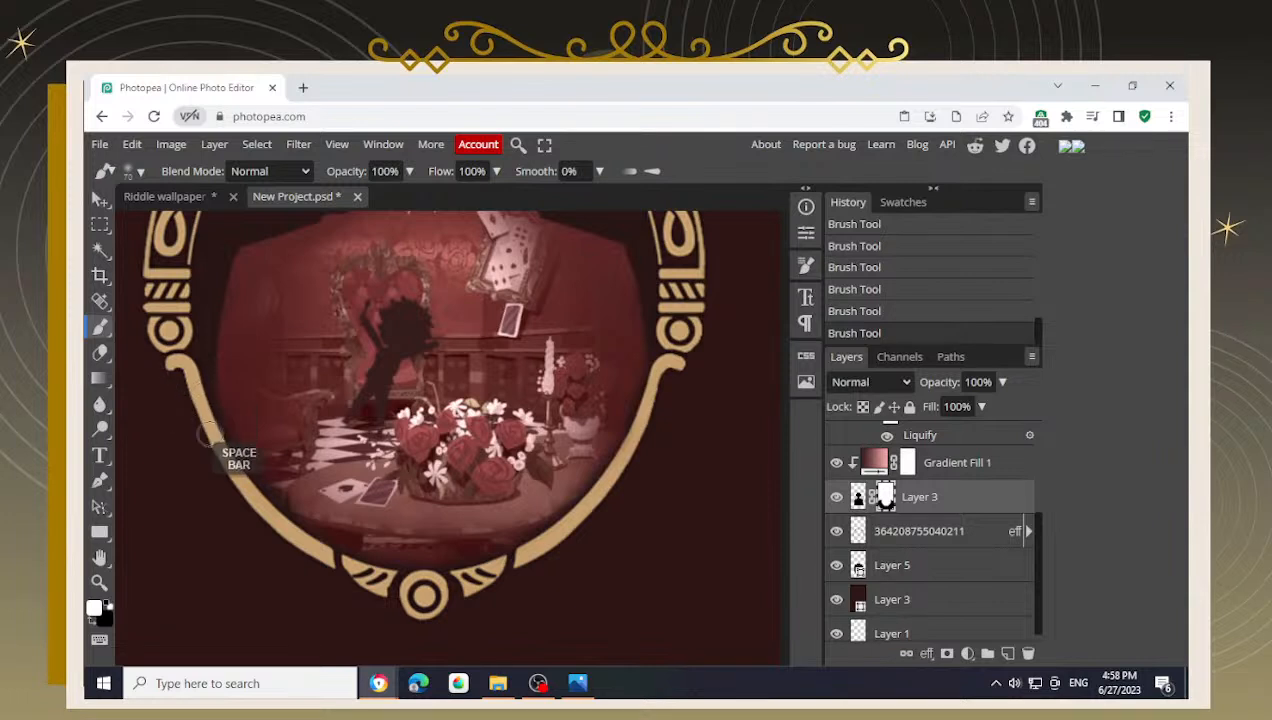
left_click_drag(245, 485, 201, 455)
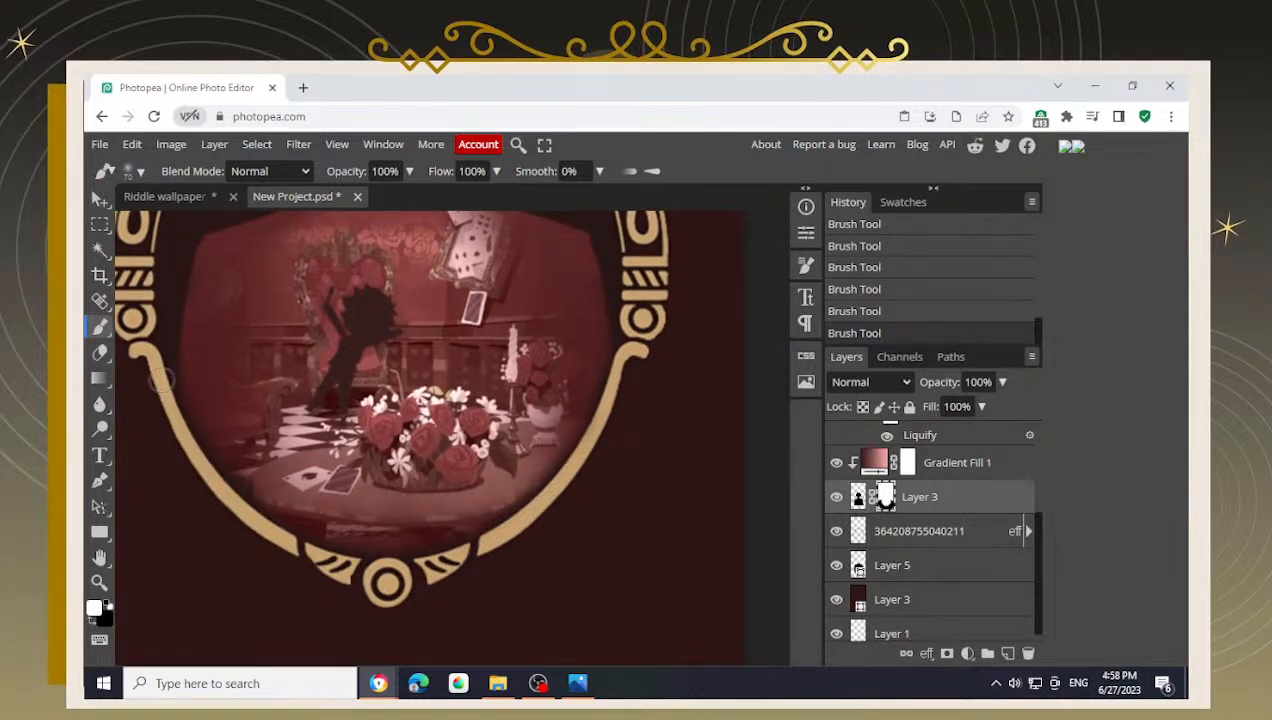
mouse_move(165, 352)
left_mouse_down()
mouse_move(233, 510)
mouse_move(163, 398)
left_mouse_up()
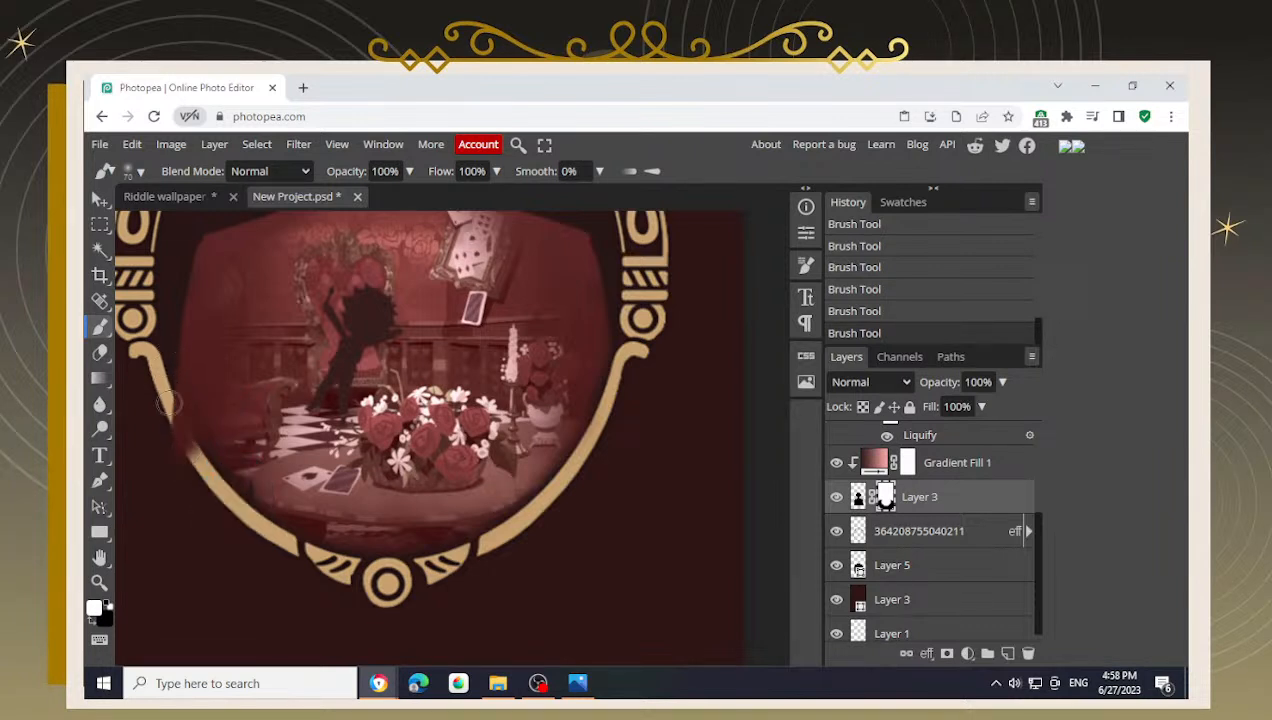
key("ctrl+z")
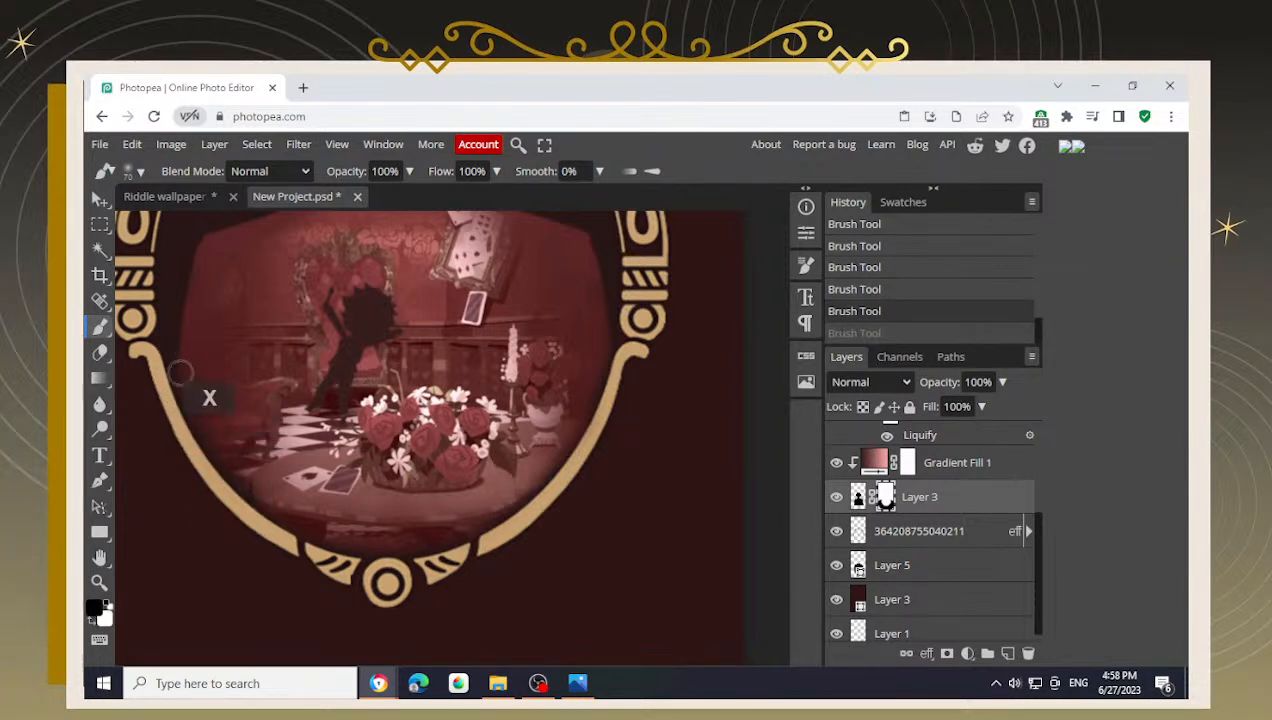
- Paint black on the mask with the 70 px brush along the frame's left hook, right inner curve and bottom ornament
mouse_move(152, 358)
left_mouse_down()
mouse_move(185, 454)
mouse_move(163, 328)
left_mouse_up()
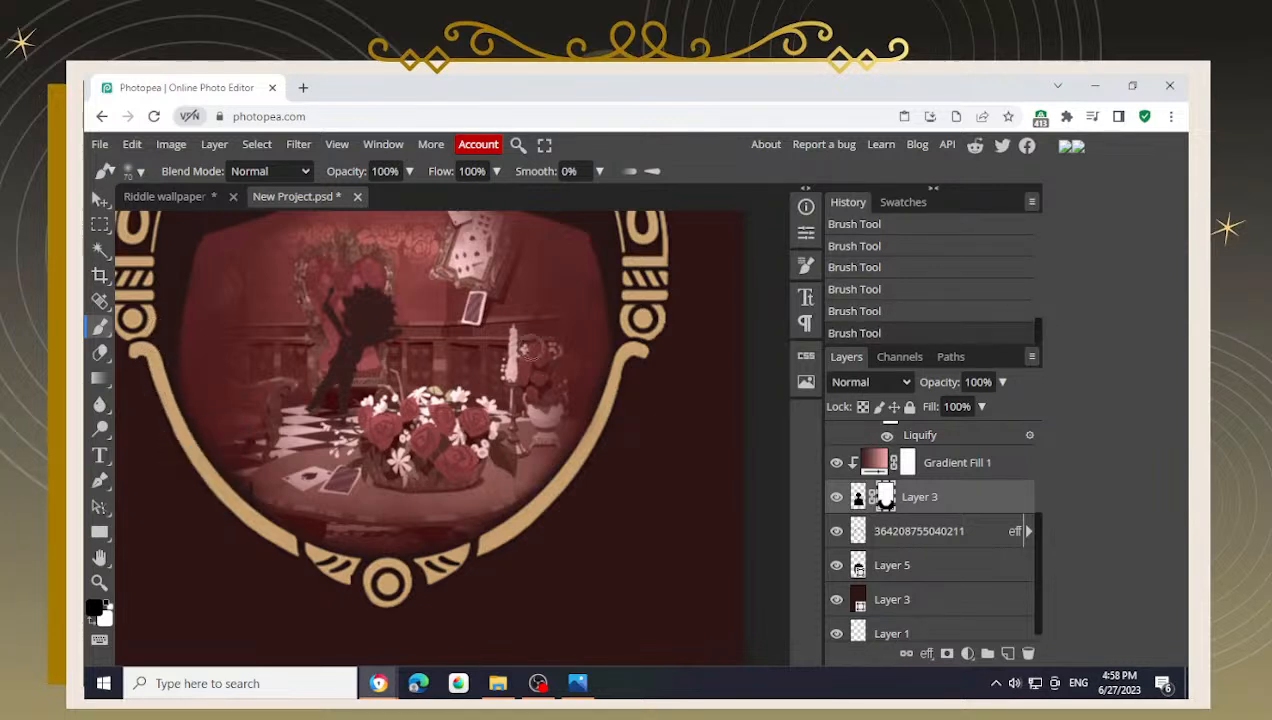
left_click_drag(632, 350, 602, 332)
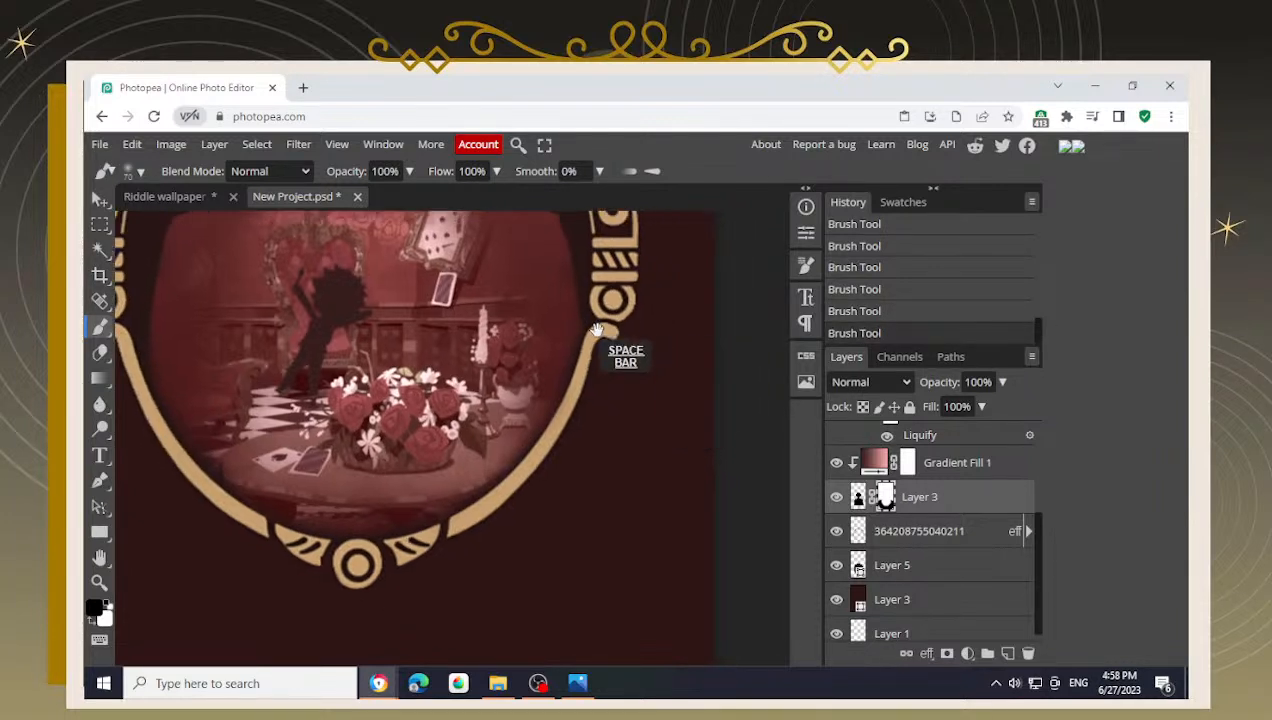
mouse_move(592, 396)
left_mouse_down()
mouse_move(600, 388)
mouse_move(586, 400)
mouse_move(615, 420)
left_mouse_up()
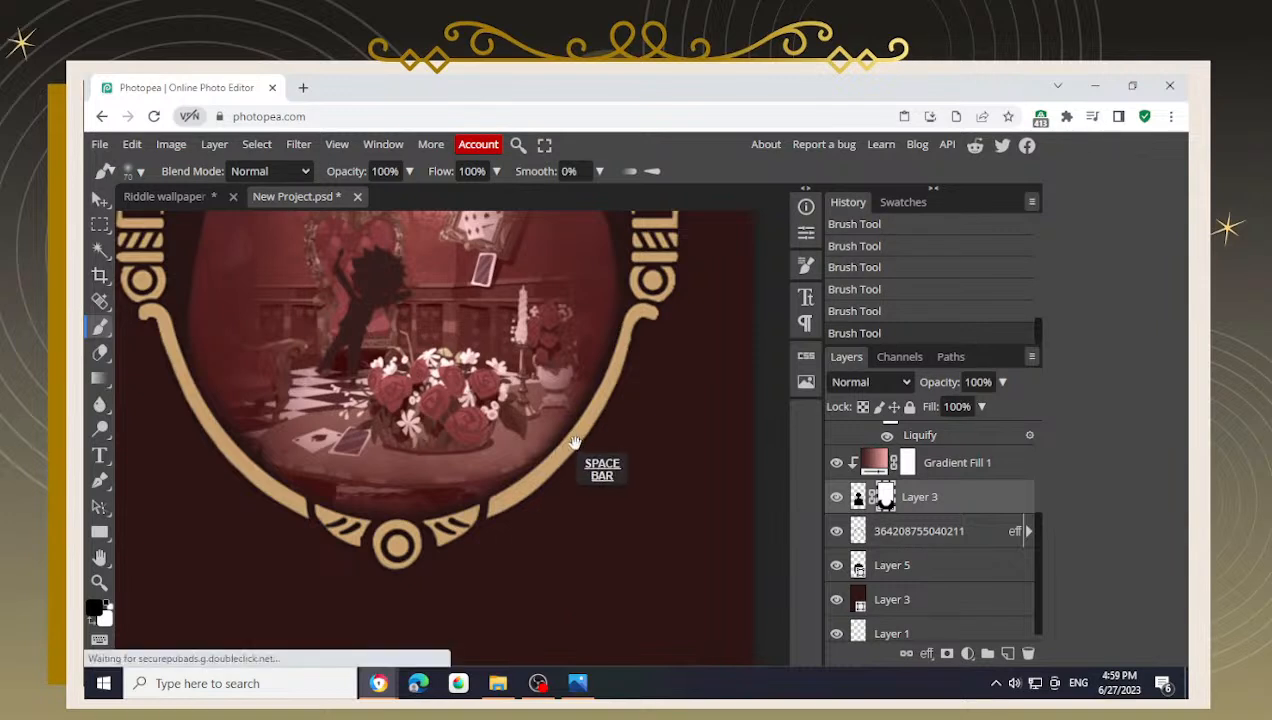
left_click_drag(576, 462, 606, 444)
left_click(426, 527)
mouse_move(426, 527)
left_mouse_down()
mouse_move(241, 477)
mouse_move(233, 454)
left_mouse_up()
left_click(195, 330)
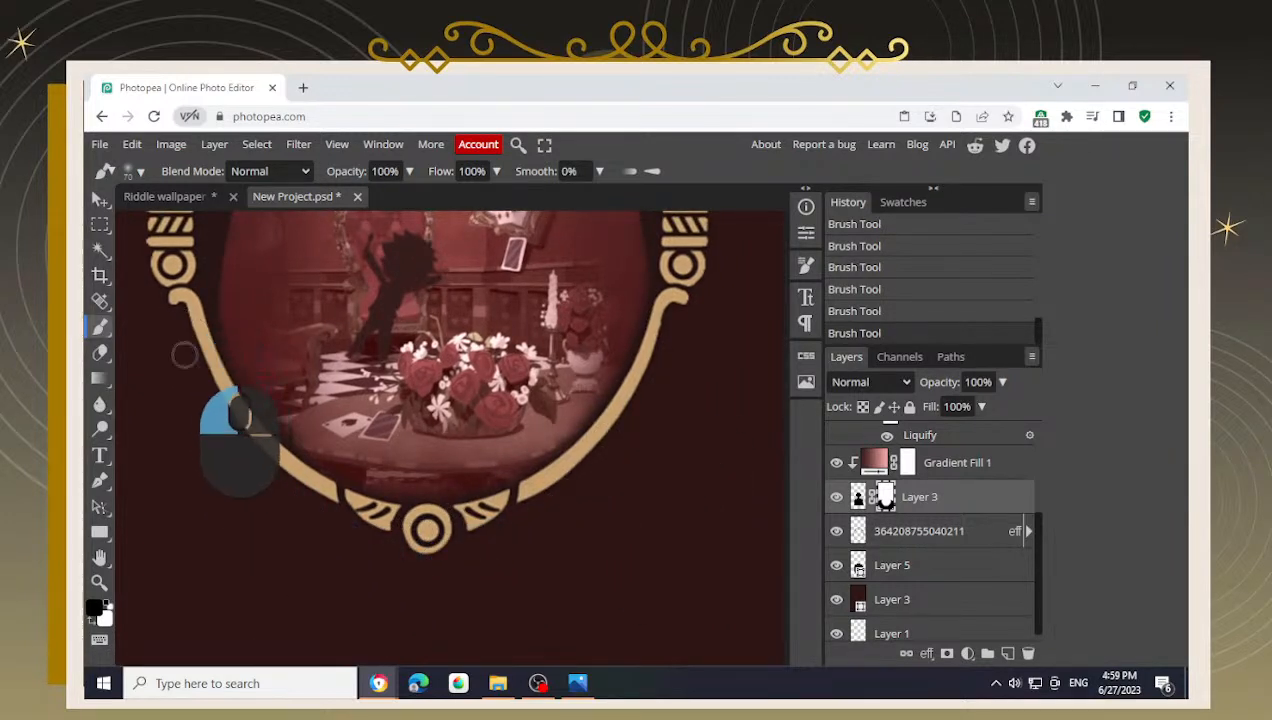
- Paint white on the mask down the silhouette's left edge near the round ornament, and switch the brush back to black
key("x")
left_click(241, 310)
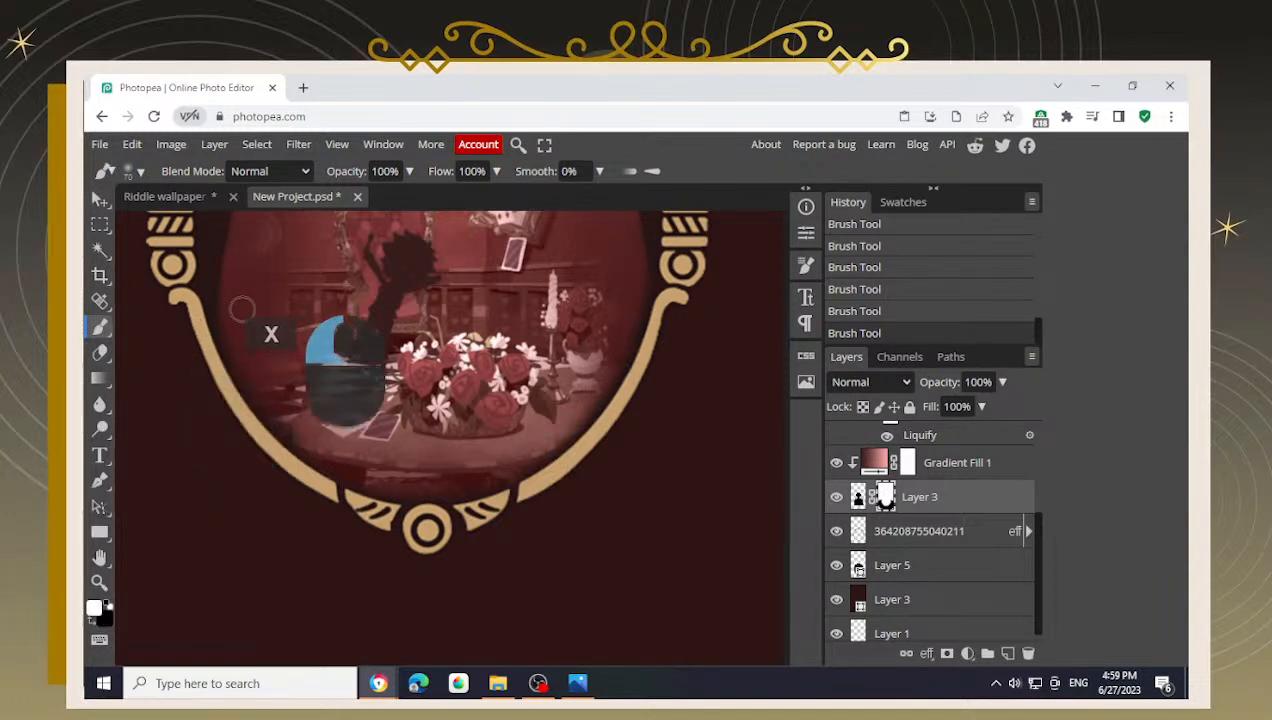
left_click_drag(232, 335, 248, 385)
key("x")
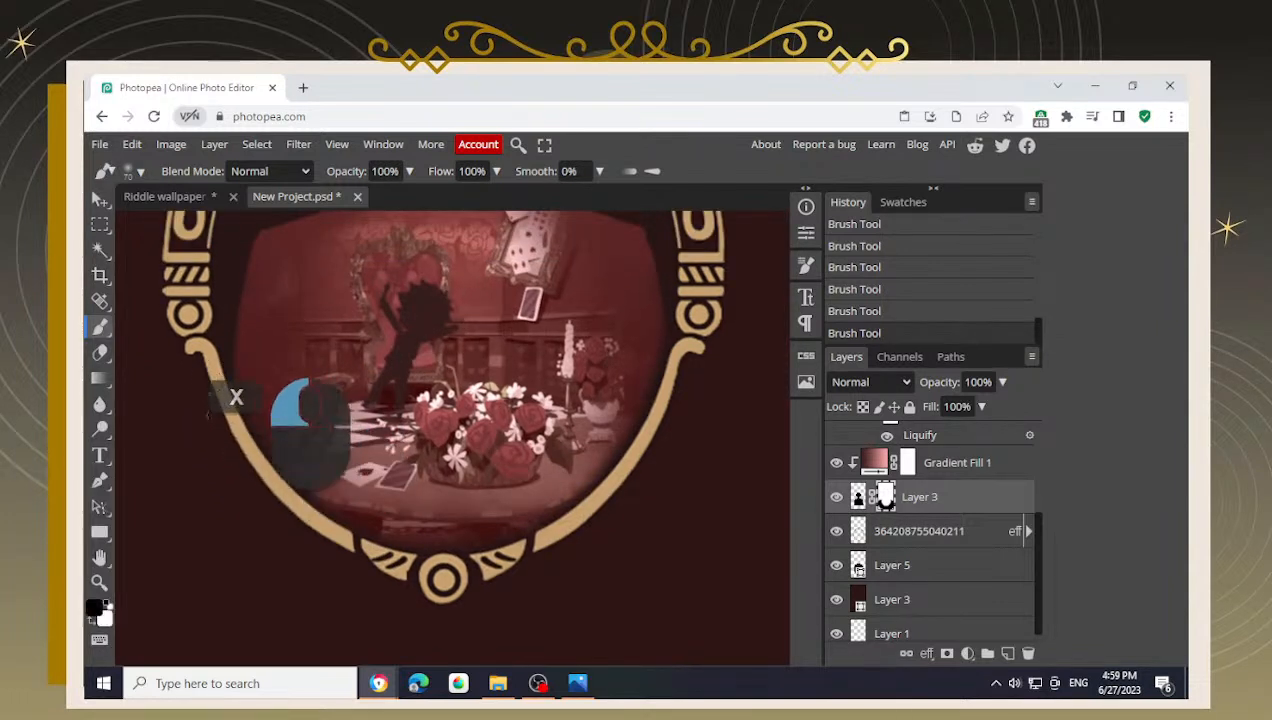
- Select the Background_Heartslab layer's mask and paint black on it down the silhouette's right edge
scroll(903, 508, "up", 3)
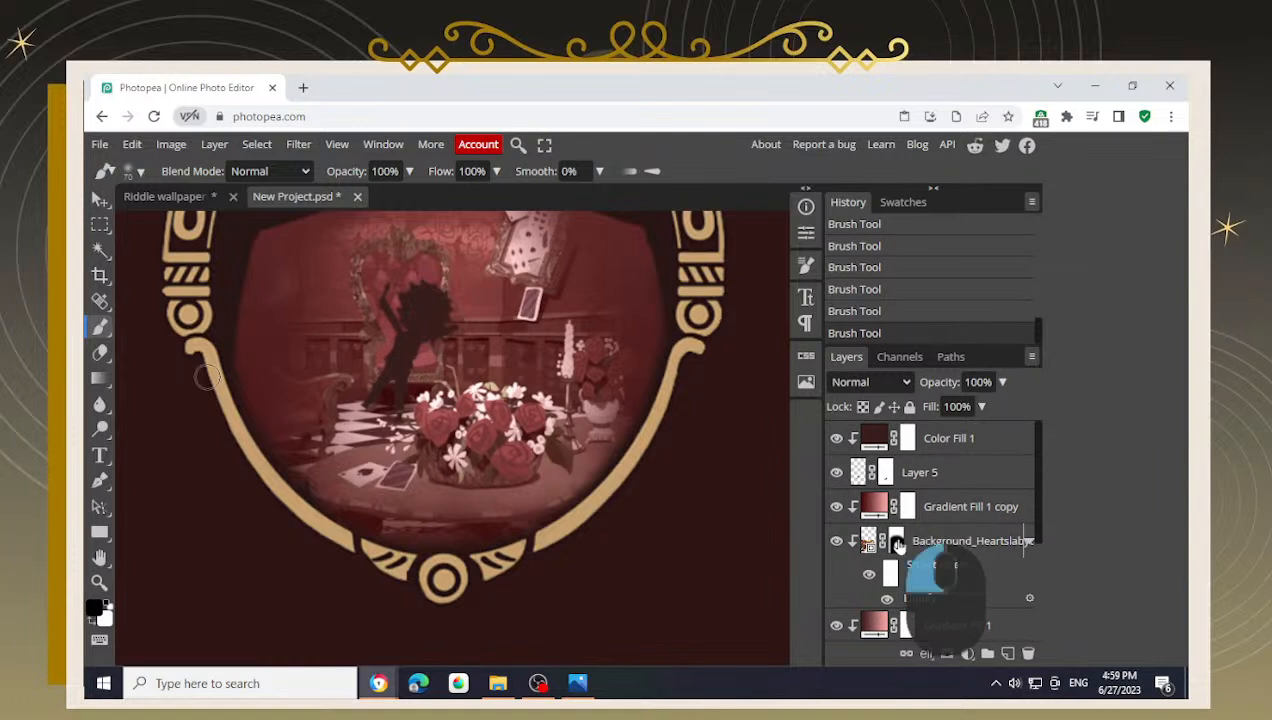
scroll(360, 420, "down", 3, "alt")
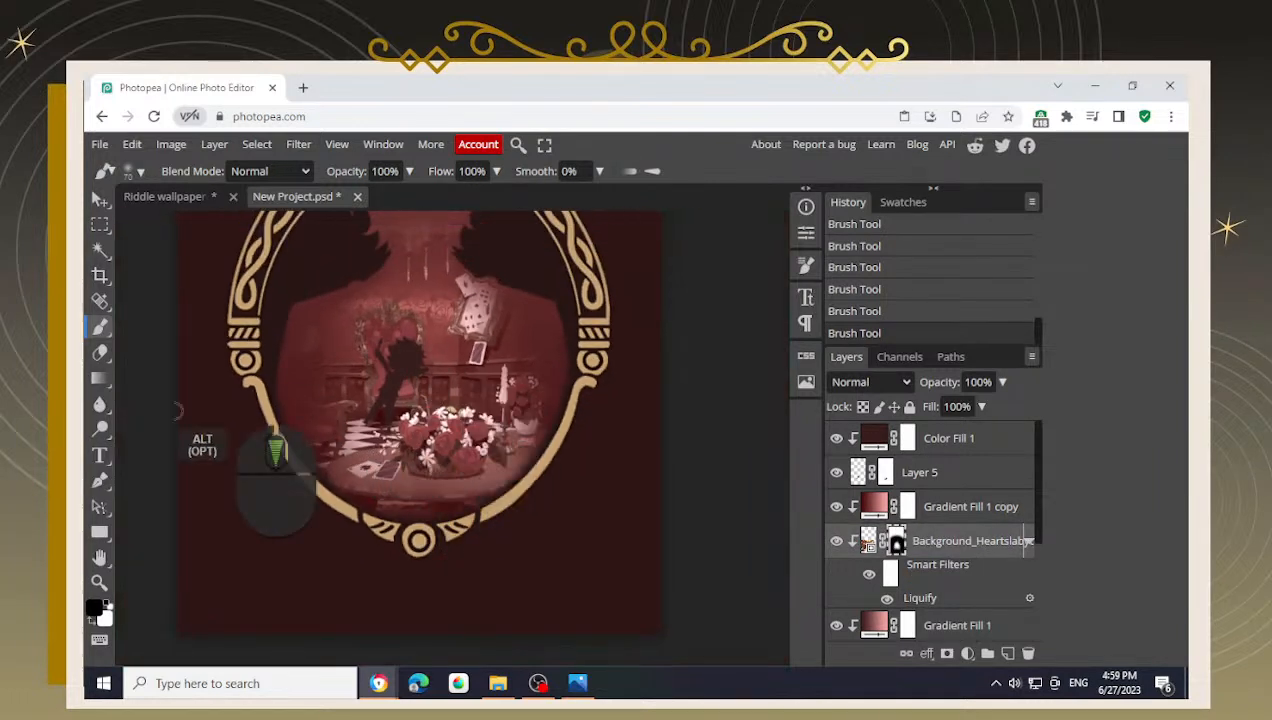
scroll(470, 420, "down", 2, "alt")
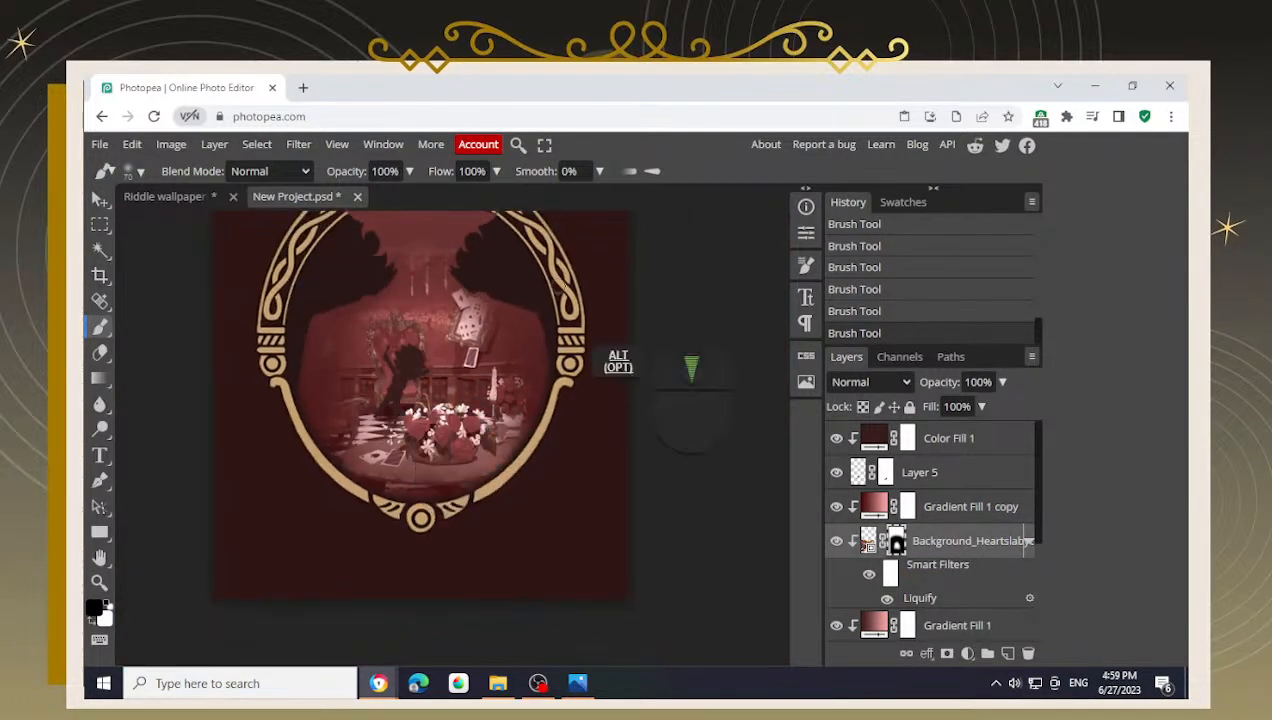
left_click_drag(430, 400, 432, 450)
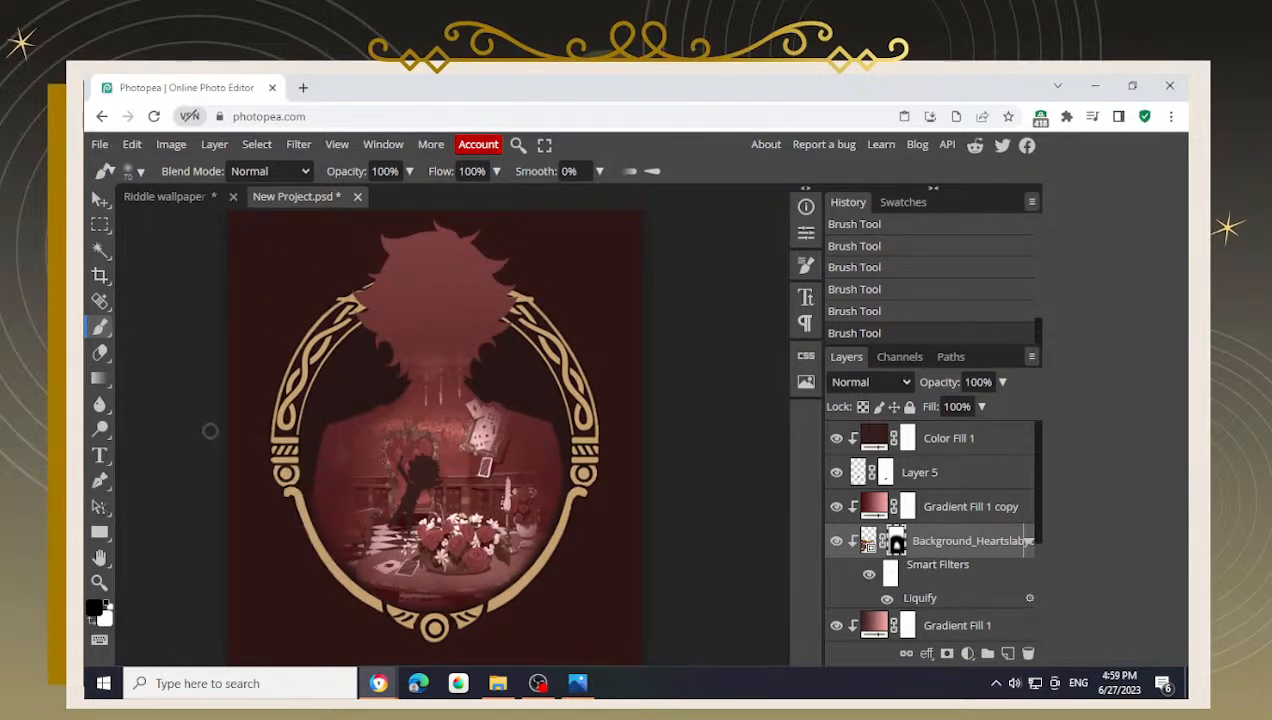
scroll(543, 350, "up", 3, "alt")
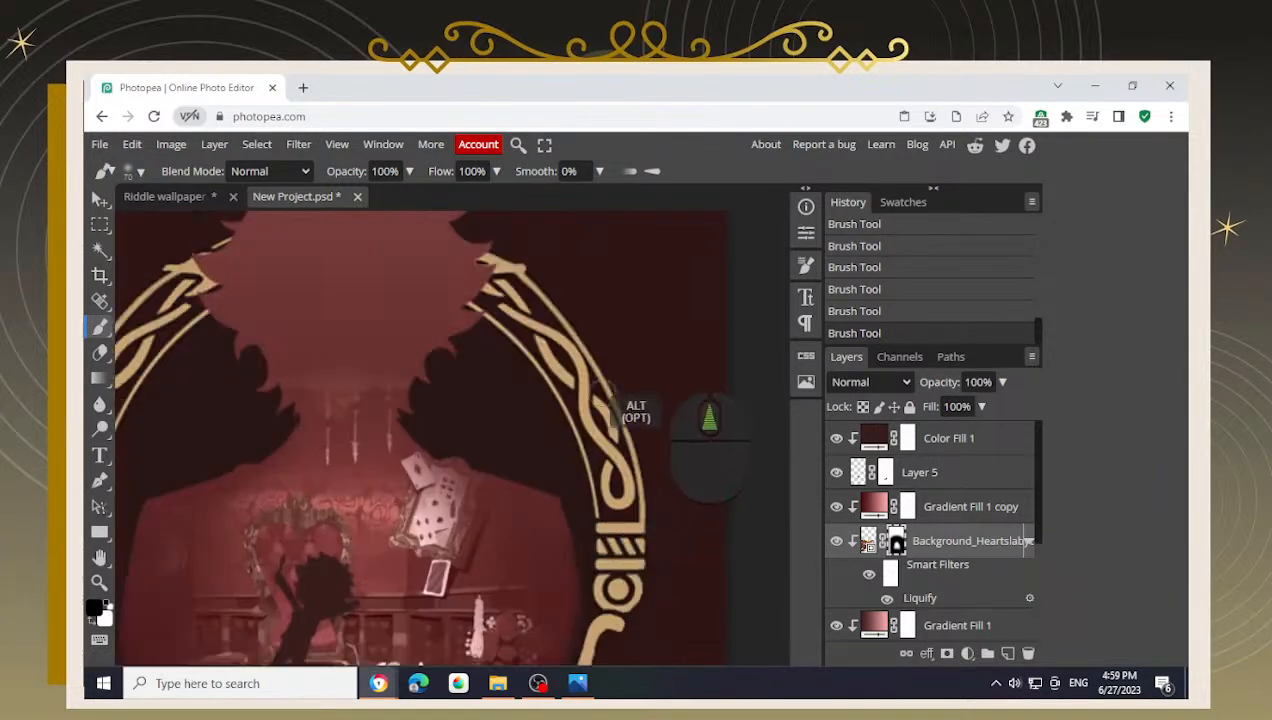
left_click_drag(551, 593, 556, 434)
left_click_drag(410, 455, 480, 473)
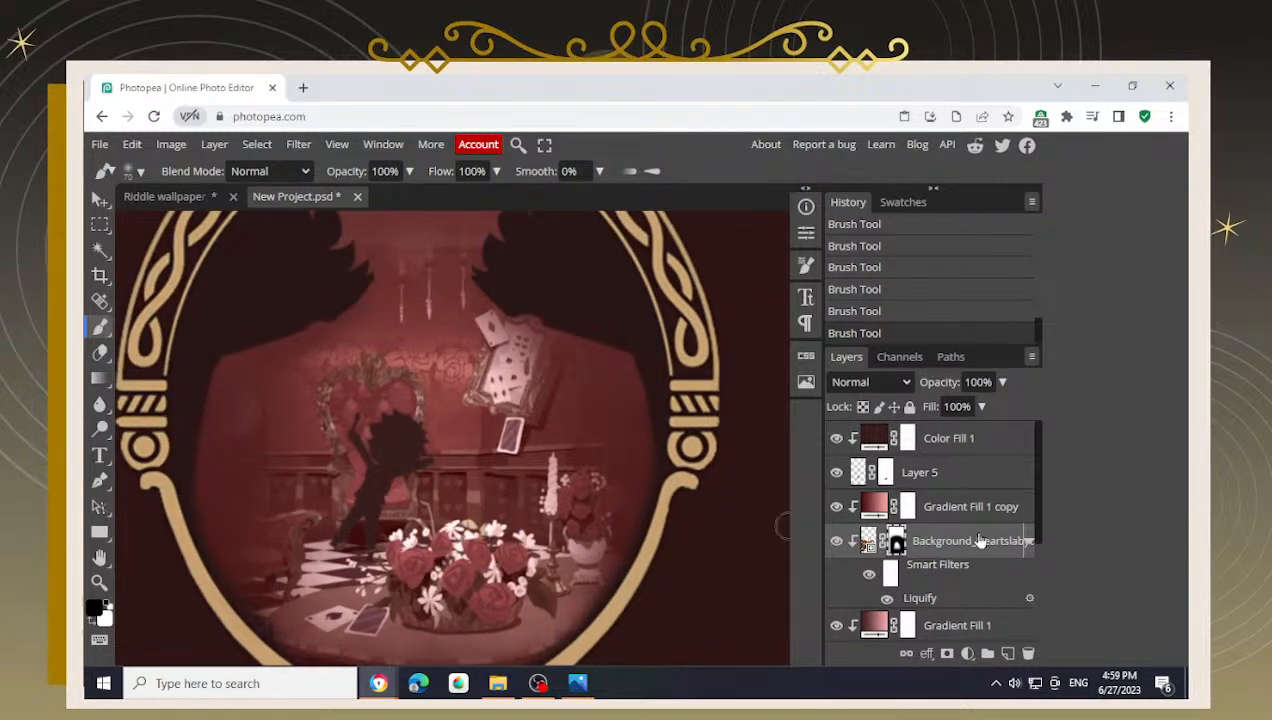
mouse_move(636, 340)
left_mouse_down()
mouse_move(620, 333)
mouse_move(652, 414)
mouse_move(661, 534)
left_mouse_up()
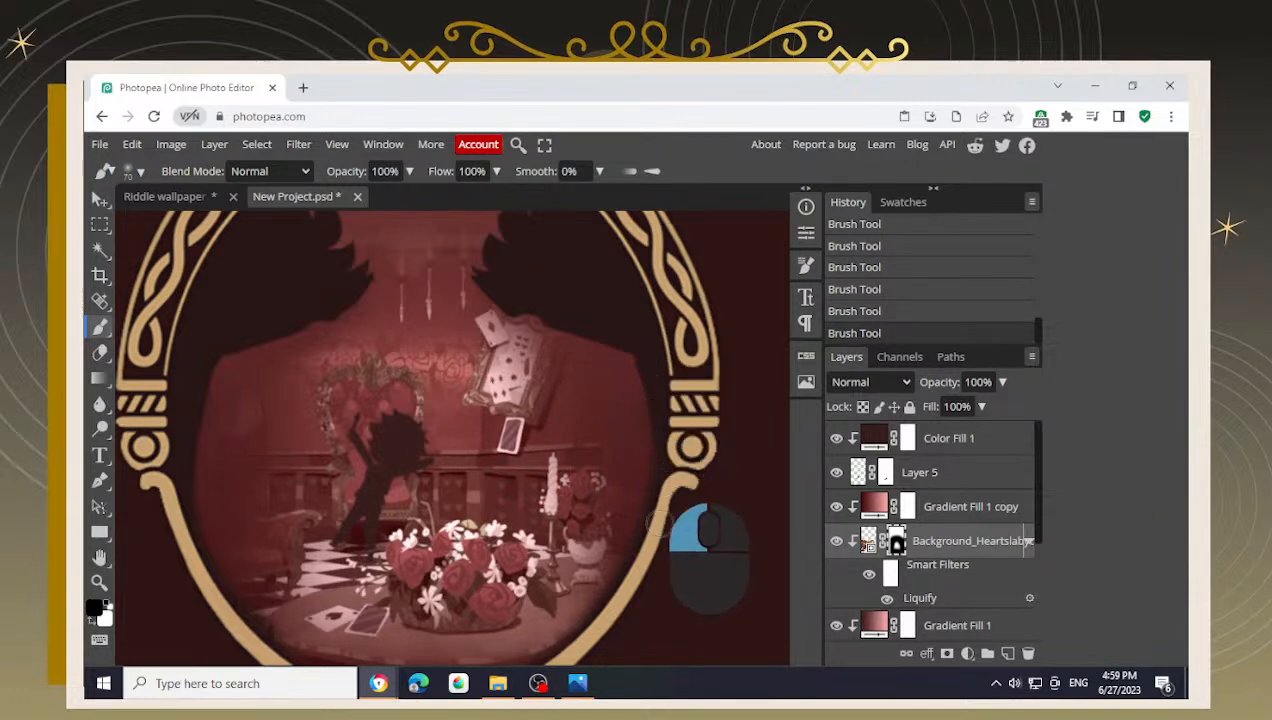
- Paint black on the background layer's mask along the silhouette's left edge, undoing the stroke along the frame's lower-left curve
left_click_drag(255, 350, 392, 372)
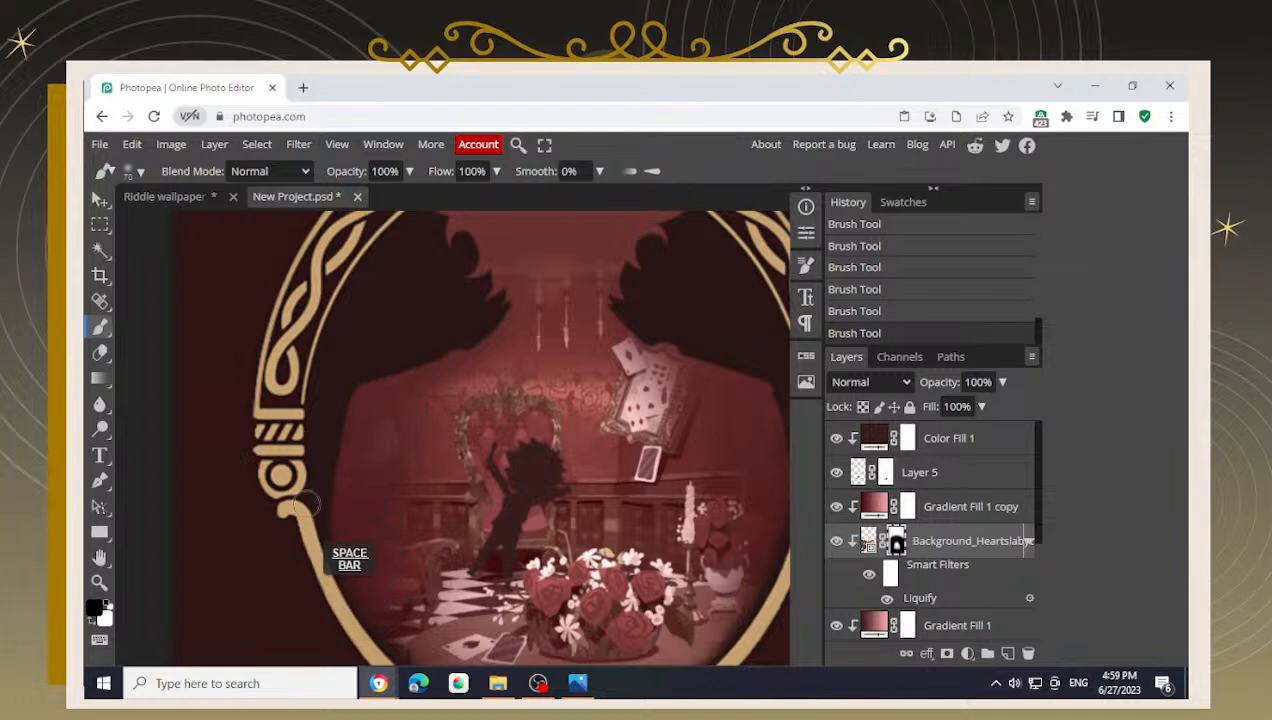
left_click_drag(305, 505, 270, 400)
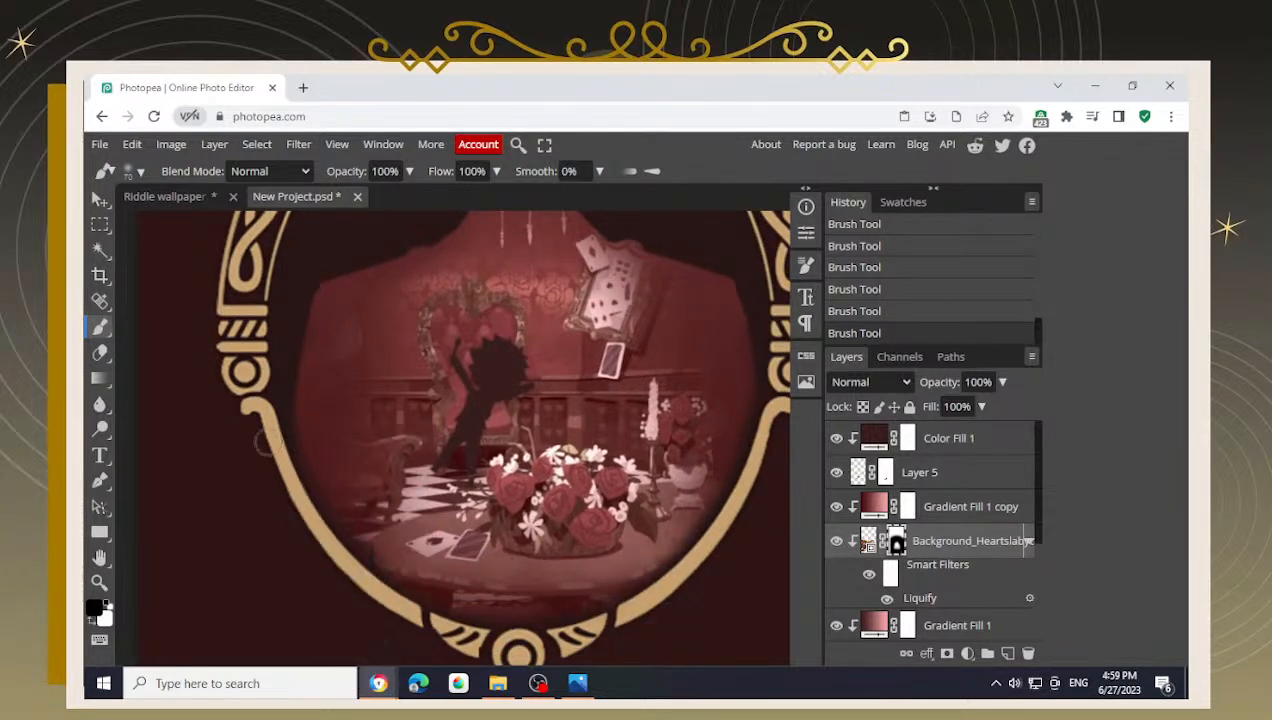
left_click_drag(280, 482, 215, 420)
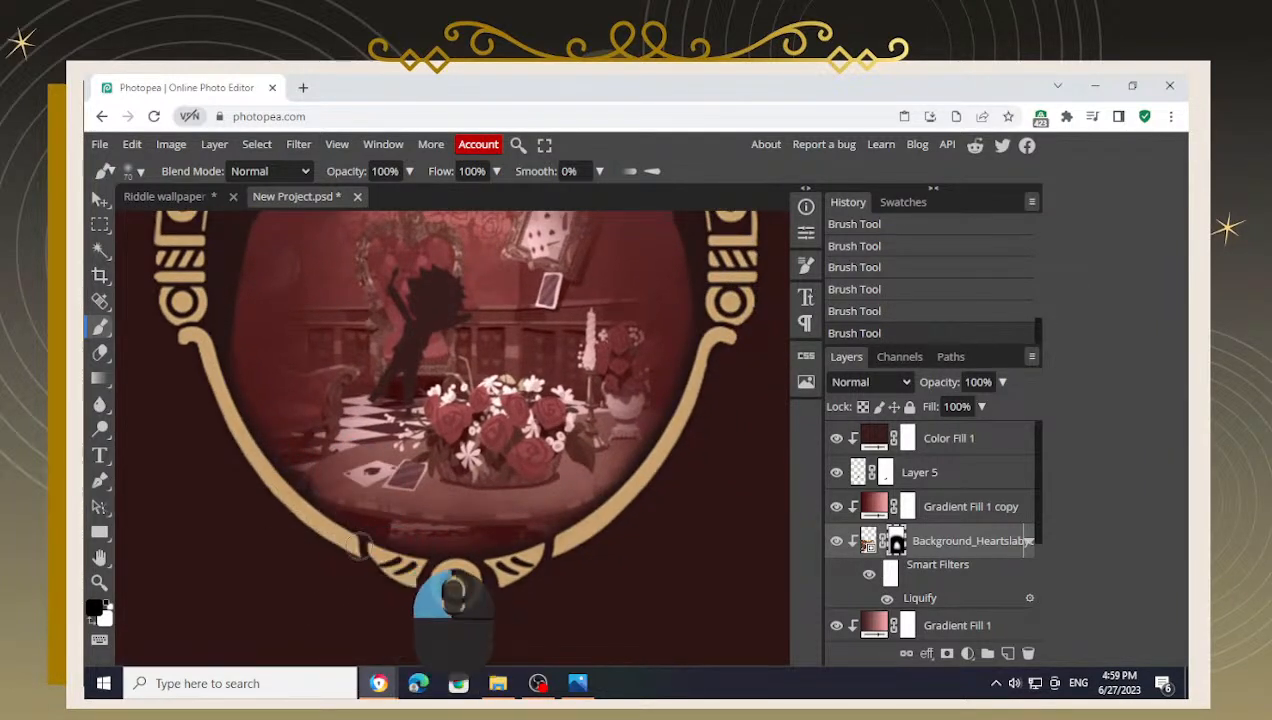
key("ctrl+z")
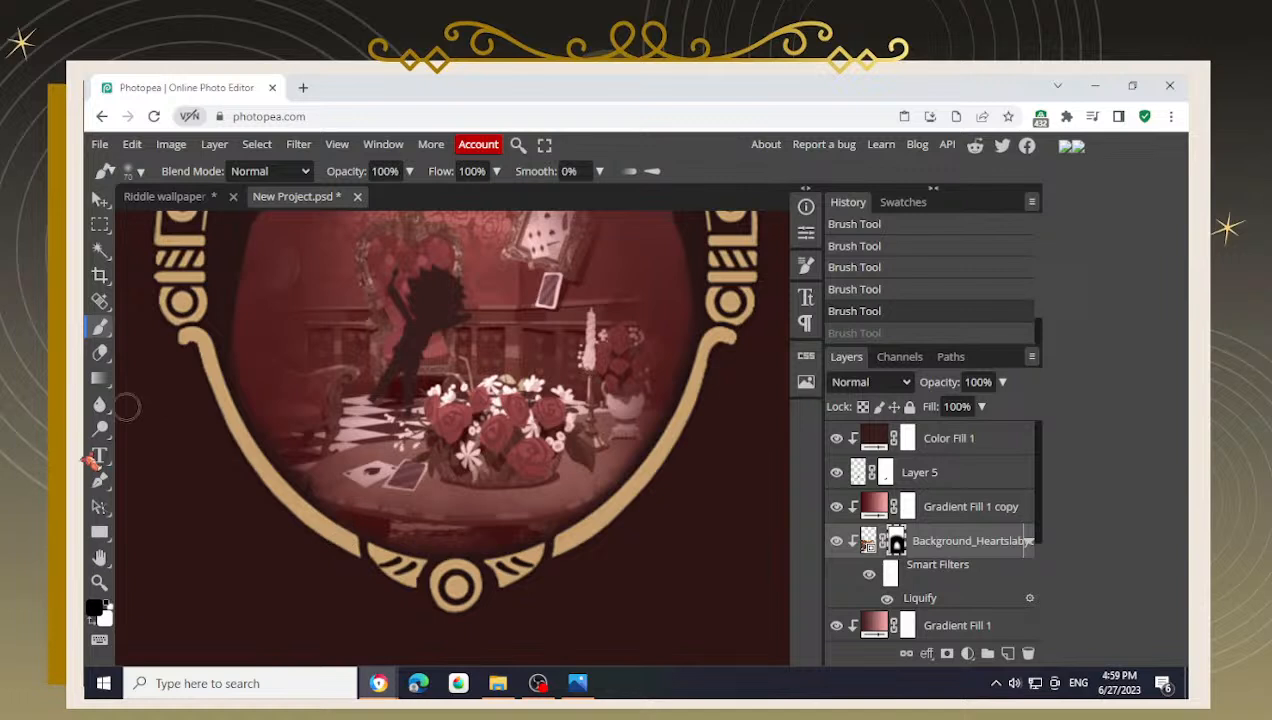
mouse_move(188, 347)
left_mouse_down()
mouse_move(197, 380)
mouse_move(207, 318)
mouse_move(201, 386)
left_mouse_up()
key("space")
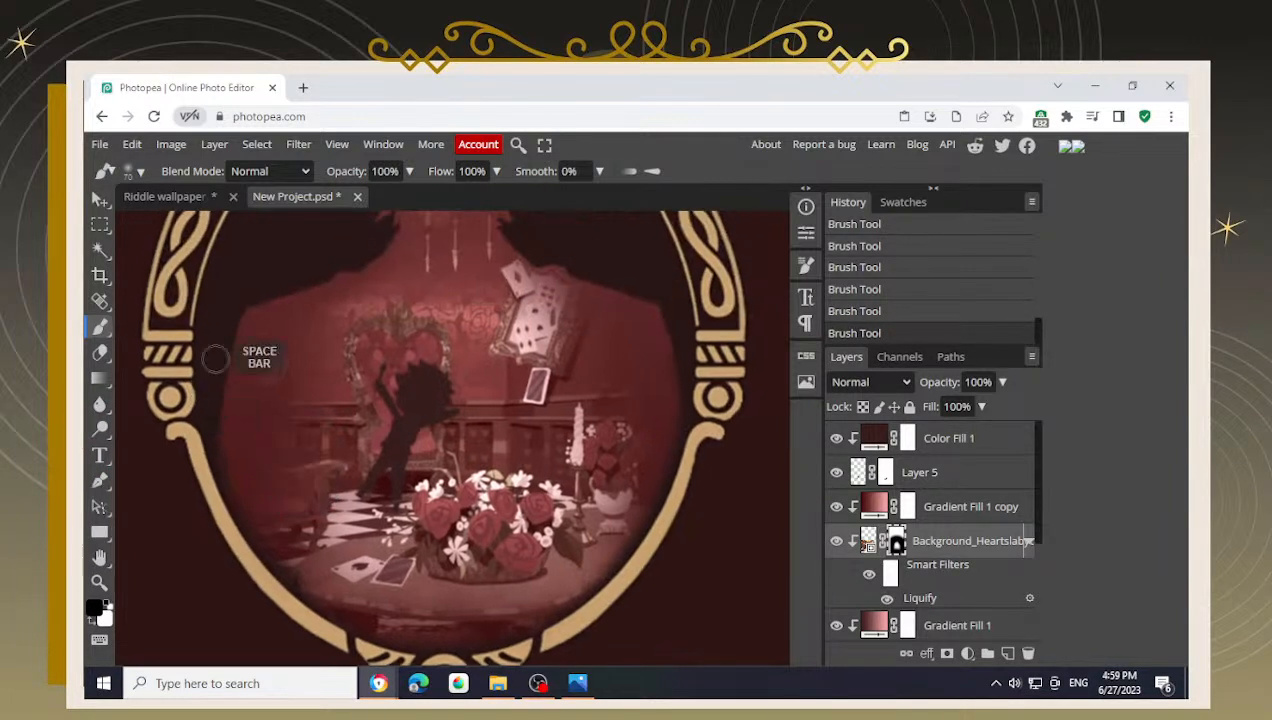
- Paint black on the background layer's mask across the silhouette's left and right shoulders
left_click_drag(341, 268, 219, 362)
mouse_move(596, 279)
left_mouse_down()
mouse_move(616, 264)
mouse_move(569, 249)
mouse_move(589, 313)
left_mouse_up()
key("space")
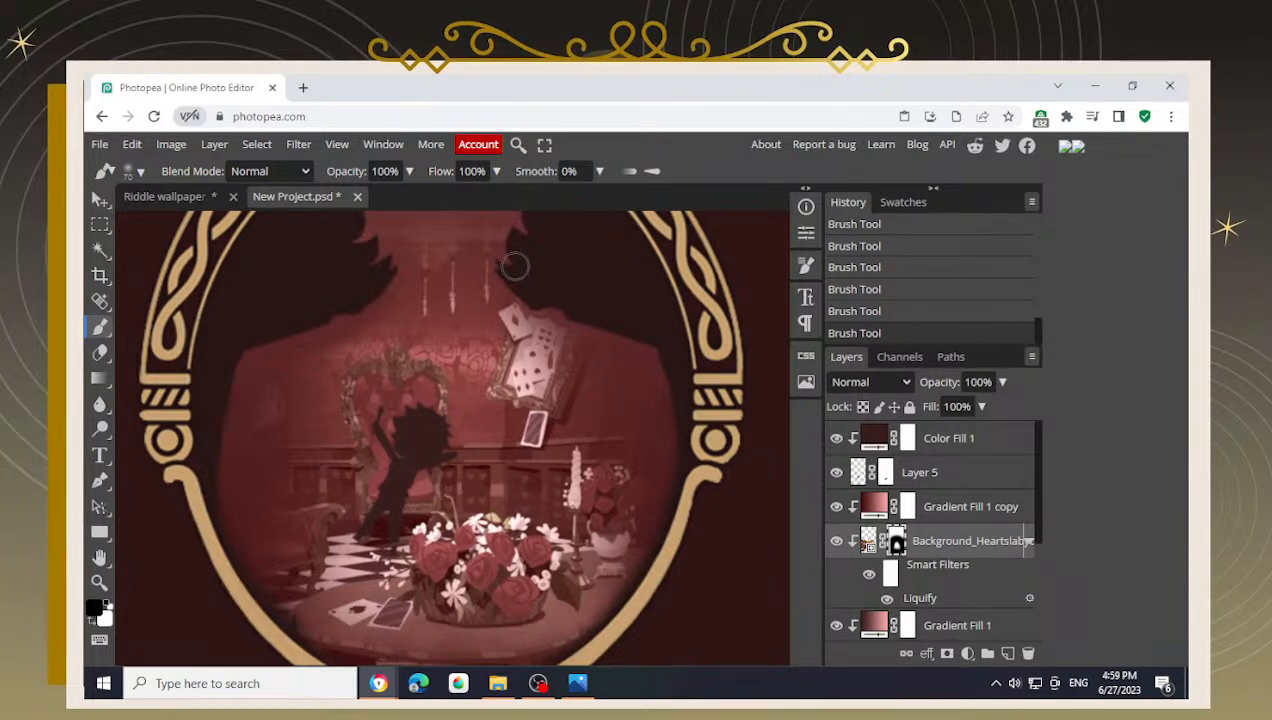
key("space")
left_click_drag(542, 298, 582, 368)
mouse_move(586, 293)
left_mouse_down()
mouse_move(546, 348)
mouse_move(567, 308)
mouse_move(474, 256)
mouse_move(426, 271)
mouse_move(383, 330)
mouse_move(430, 345)
mouse_move(442, 268)
mouse_move(407, 291)
mouse_move(440, 270)
mouse_move(568, 291)
left_mouse_up()
- Paint black on the background layer's mask down the scene's right side, below the right shoulder
key("space")
mouse_move(611, 374)
left_mouse_down()
mouse_move(531, 363)
mouse_move(598, 376)
mouse_move(585, 374)
left_mouse_up()
key("space")
mouse_move(628, 450)
left_mouse_down()
mouse_move(641, 487)
mouse_move(622, 392)
left_mouse_up()
key("space")
- Paint black on the background layer's mask over the left shoulder and down the scene's left edge
left_click_drag(295, 330, 309, 332)
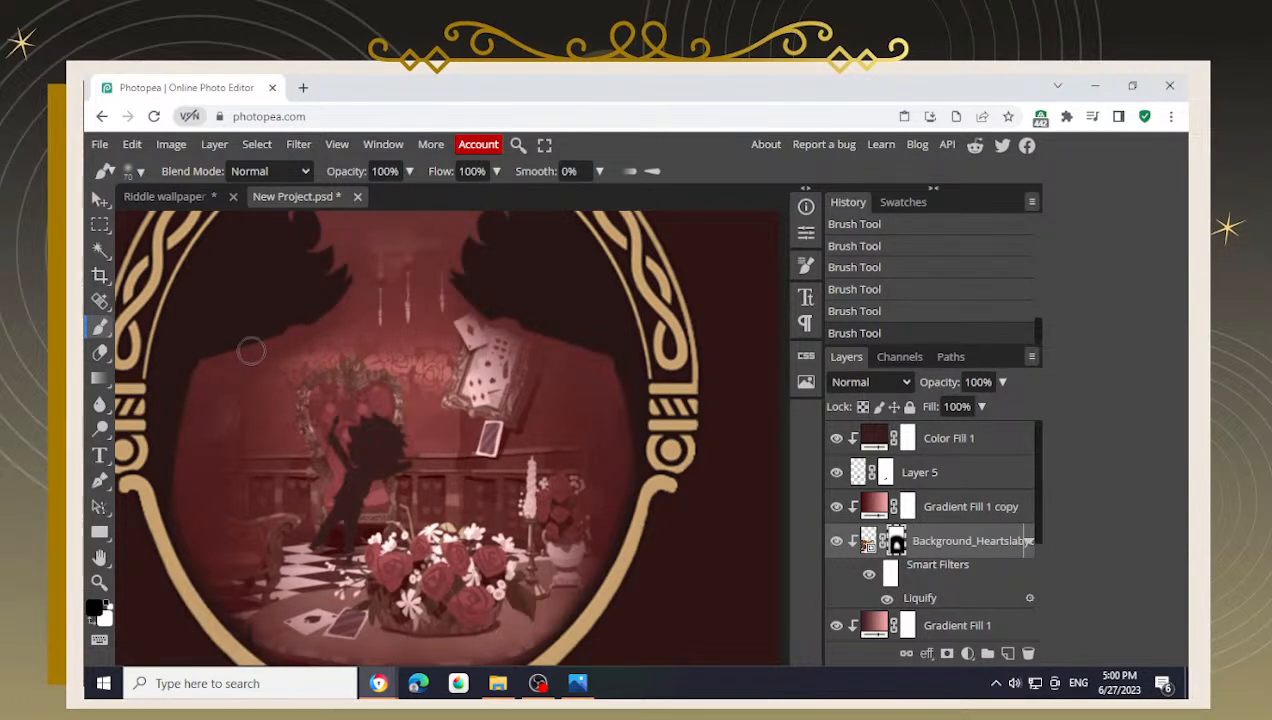
left_click_drag(275, 322, 205, 340)
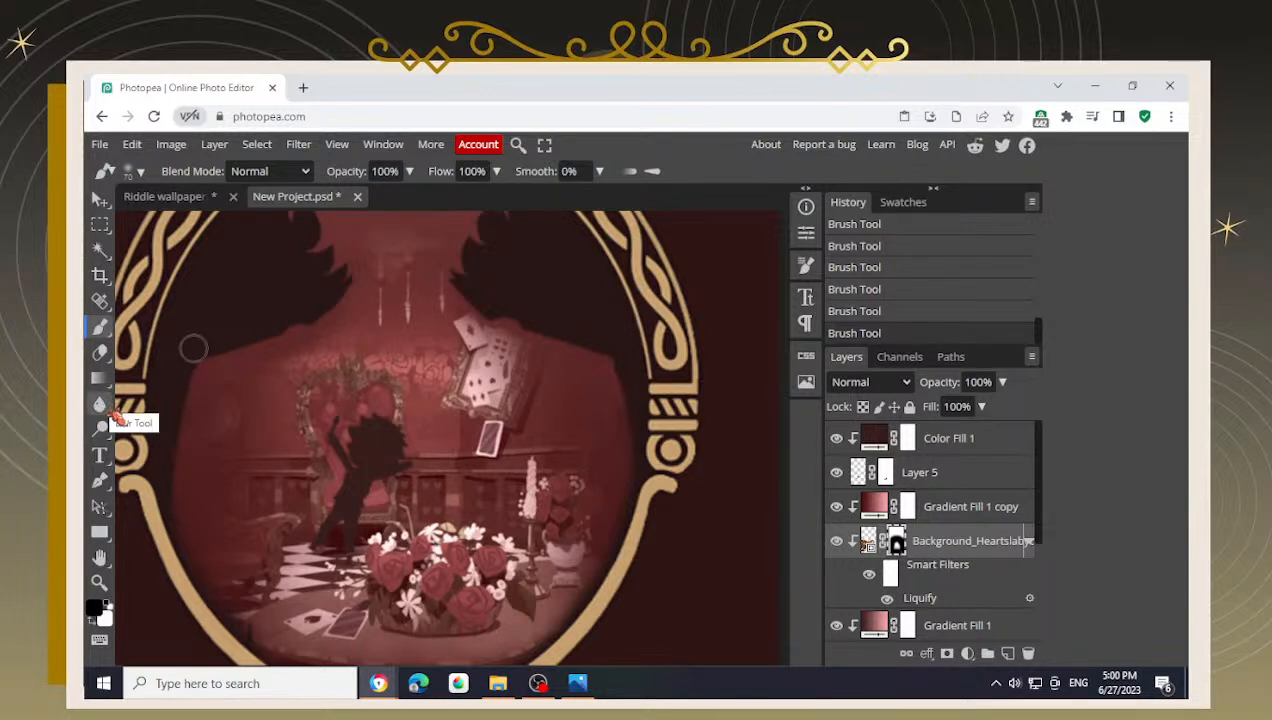
mouse_move(266, 325)
left_mouse_down()
mouse_move(182, 369)
mouse_move(210, 493)
left_mouse_up()
left_click_drag(198, 382, 198, 485)
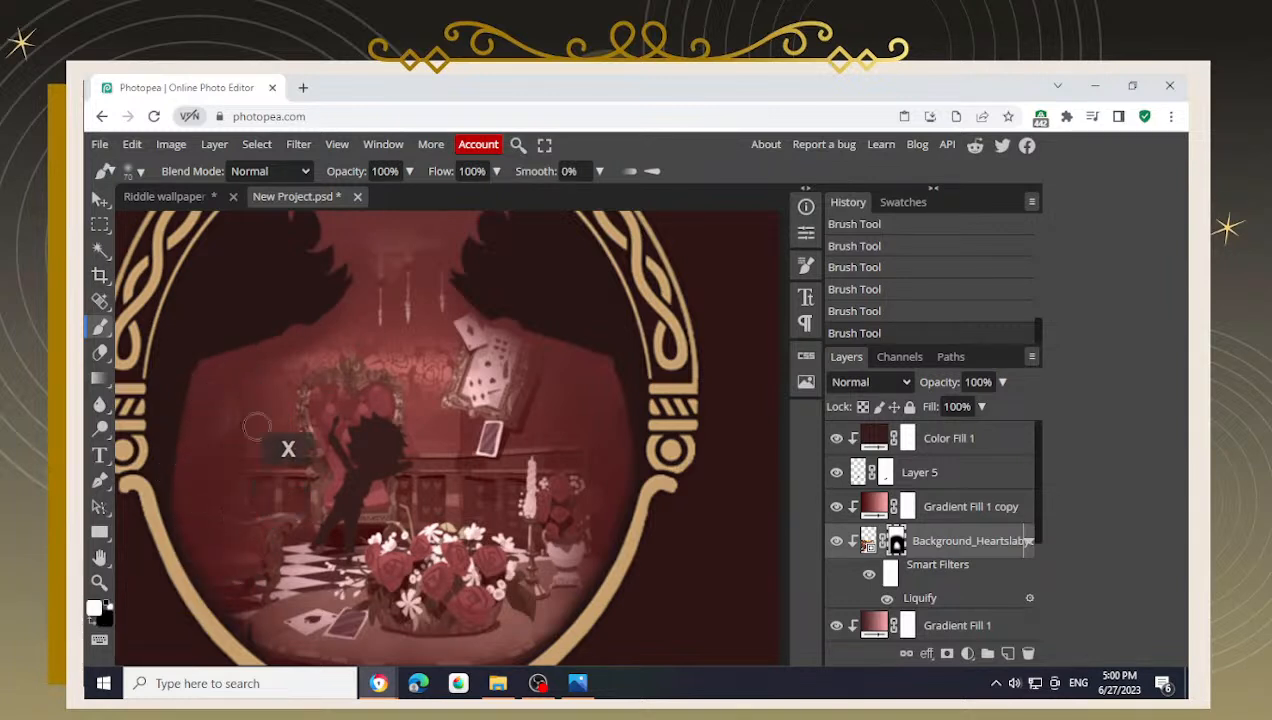
left_click_drag(250, 440, 251, 551)
key("ctrl+z")
left_click_drag(272, 409, 262, 440)
key("ctrl+z")
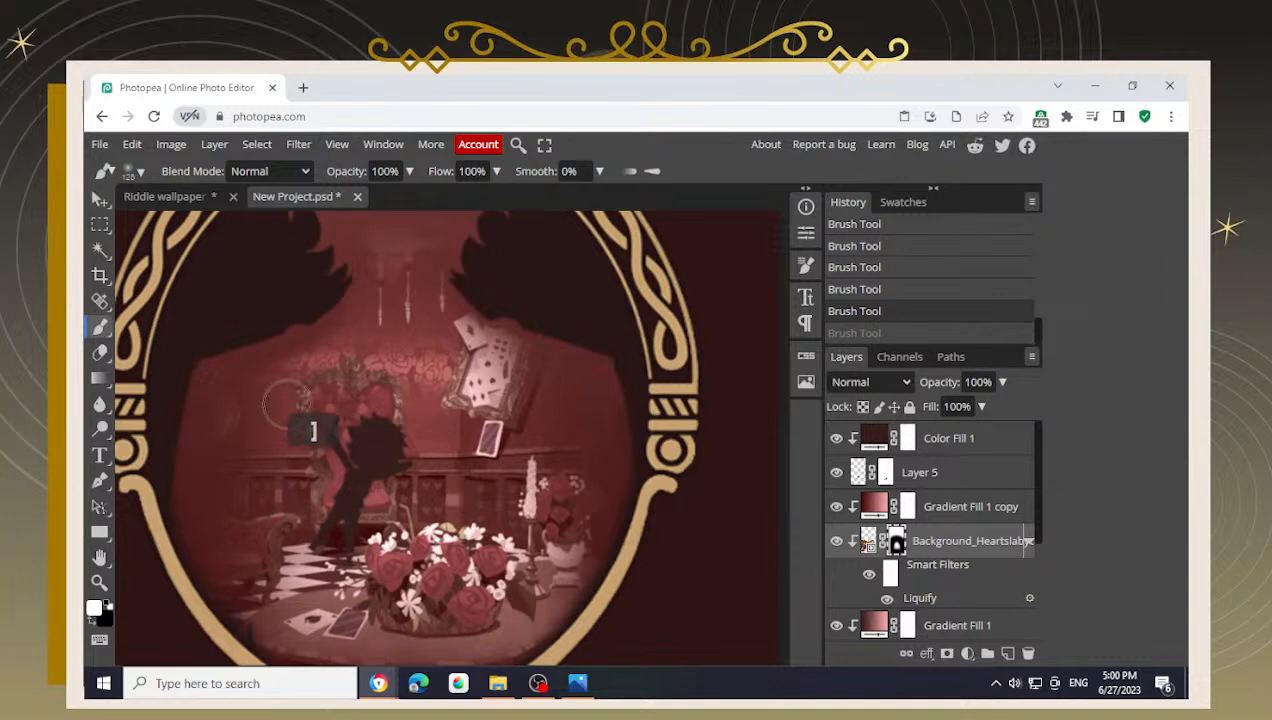
- Set the brush to 125 px and 42% opacity, paint white over the wall above the armchair, and darken the left edge with black
left_click_drag(404, 195, 366, 195)
mouse_move(303, 408)
left_mouse_down()
mouse_move(291, 520)
mouse_move(310, 470)
mouse_move(296, 400)
mouse_move(266, 548)
mouse_move(270, 492)
left_mouse_up()
key("x")
mouse_move(204, 428)
left_mouse_down()
mouse_move(250, 350)
mouse_move(187, 451)
mouse_move(199, 508)
mouse_move(227, 496)
mouse_move(180, 443)
left_mouse_up()
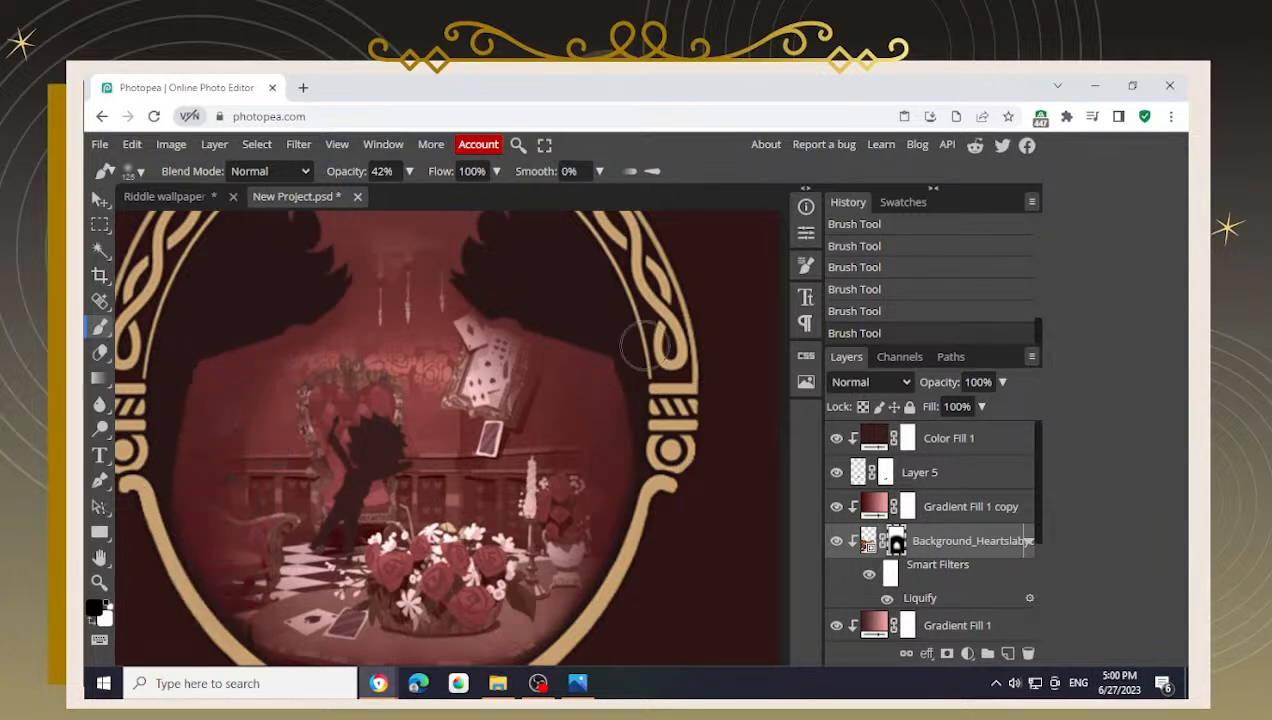
- Paint black at 42% opacity on the background layer's mask over the right shoulder and down the right edge
mouse_move(520, 283)
left_mouse_down()
mouse_move(525, 377)
mouse_move(488, 283)
mouse_move(462, 319)
mouse_move(379, 249)
mouse_move(285, 341)
left_mouse_up()
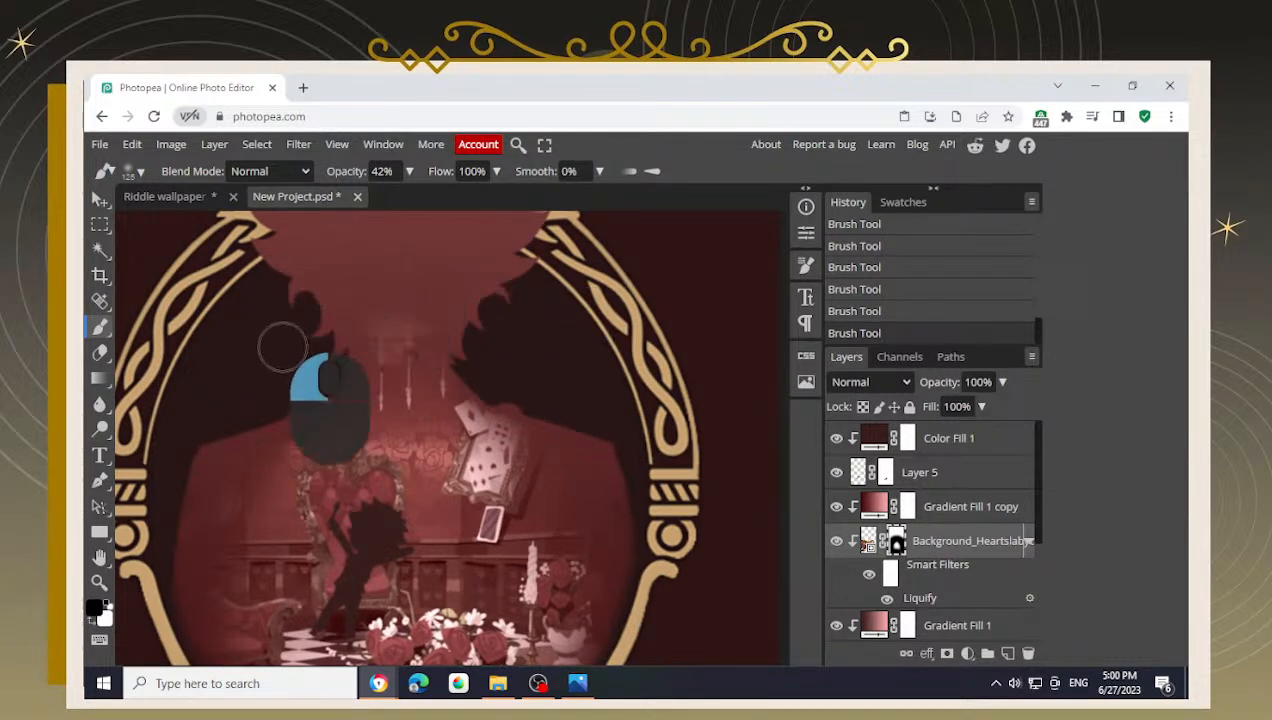
left_click(580, 440)
left_click_drag(605, 420, 600, 374)
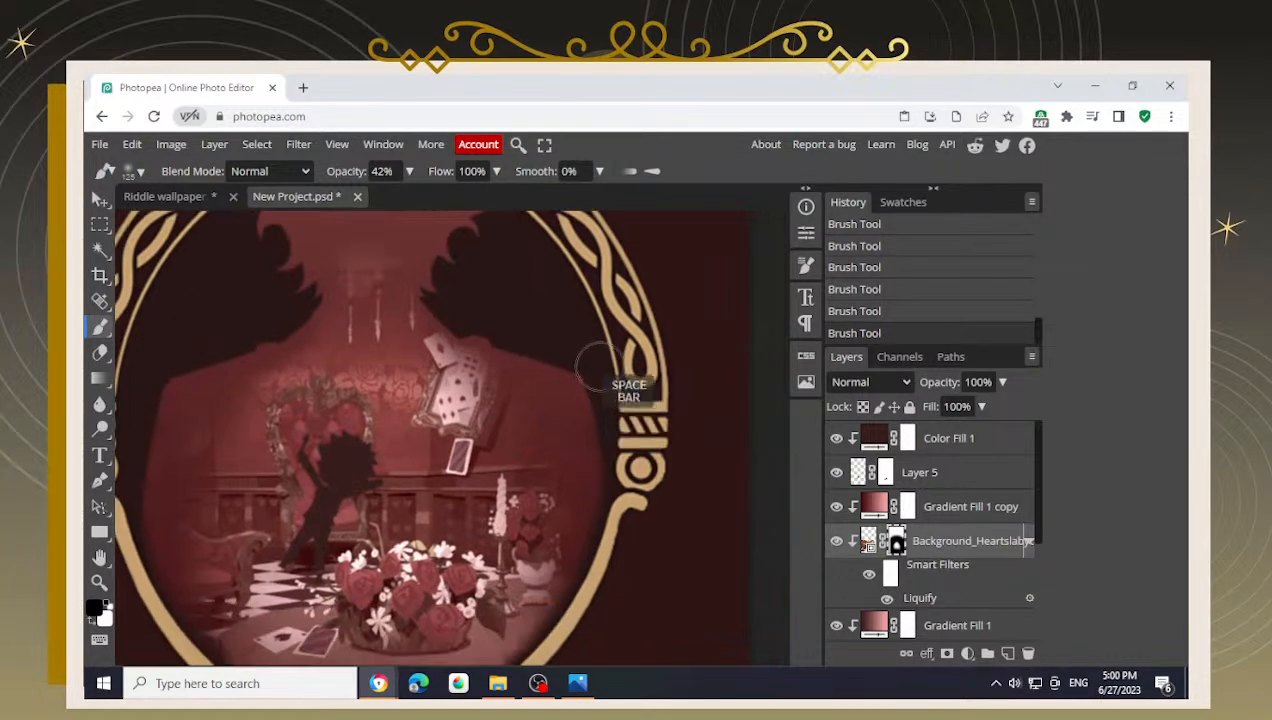
left_click_drag(613, 503, 235, 370)
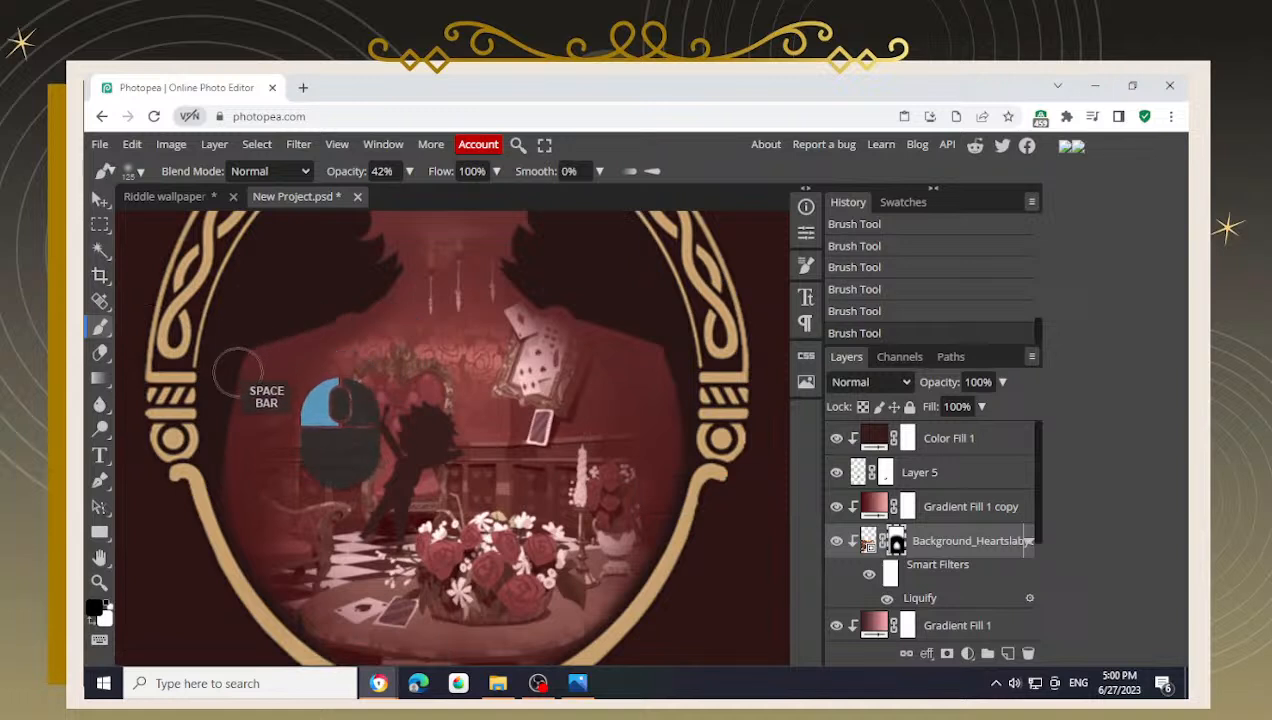
- Paint white at 42% opacity down the scene's left side around the armchair, and paint black along the lower-right edge
key("x")
mouse_move(315, 360)
left_mouse_down()
mouse_move(315, 440)
mouse_move(270, 307)
mouse_move(307, 307)
mouse_move(240, 365)
mouse_move(221, 578)
left_mouse_up()
left_click_drag(712, 378, 705, 265)
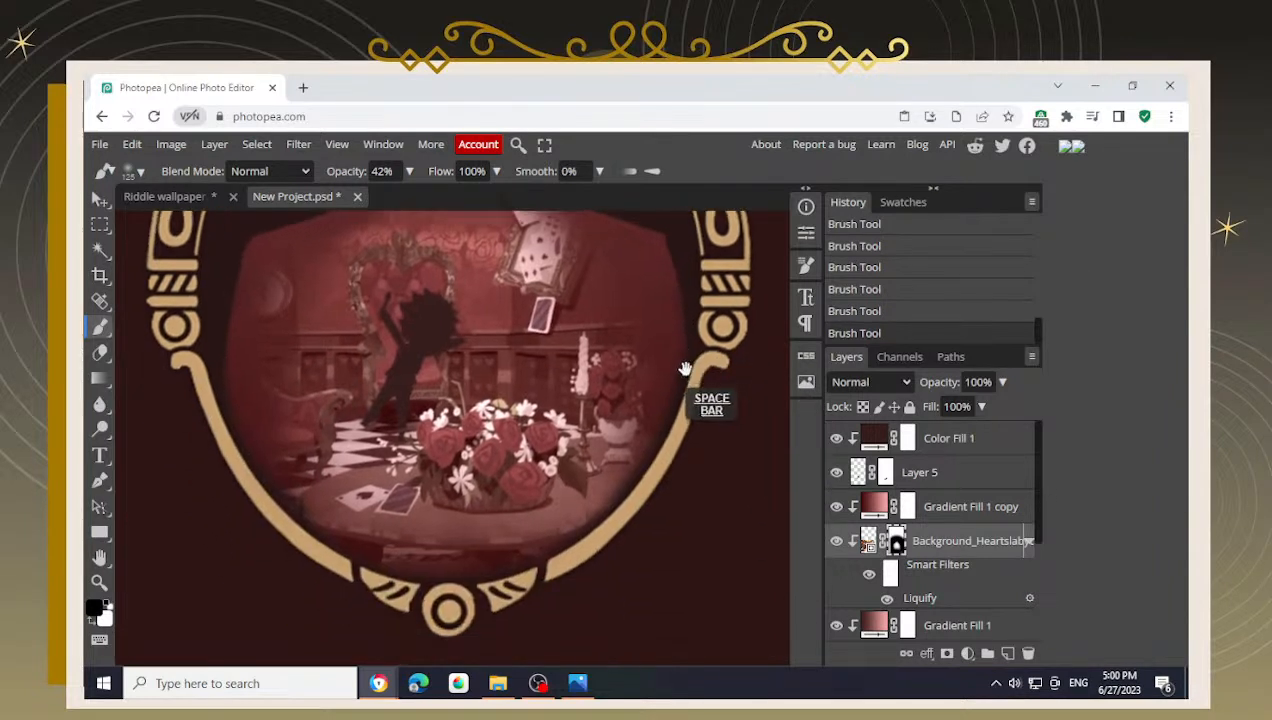
mouse_move(682, 473)
left_mouse_down()
mouse_move(575, 600)
mouse_move(440, 606)
mouse_move(455, 582)
mouse_move(233, 525)
mouse_move(284, 554)
mouse_move(185, 390)
mouse_move(345, 570)
mouse_move(600, 575)
mouse_move(693, 439)
mouse_move(669, 483)
left_mouse_up()
- Examine how the masked scene blends with the silhouette and frame across the whole composition
scroll(600, 428, "down", 1)
scroll(600, 428, "down", 1)
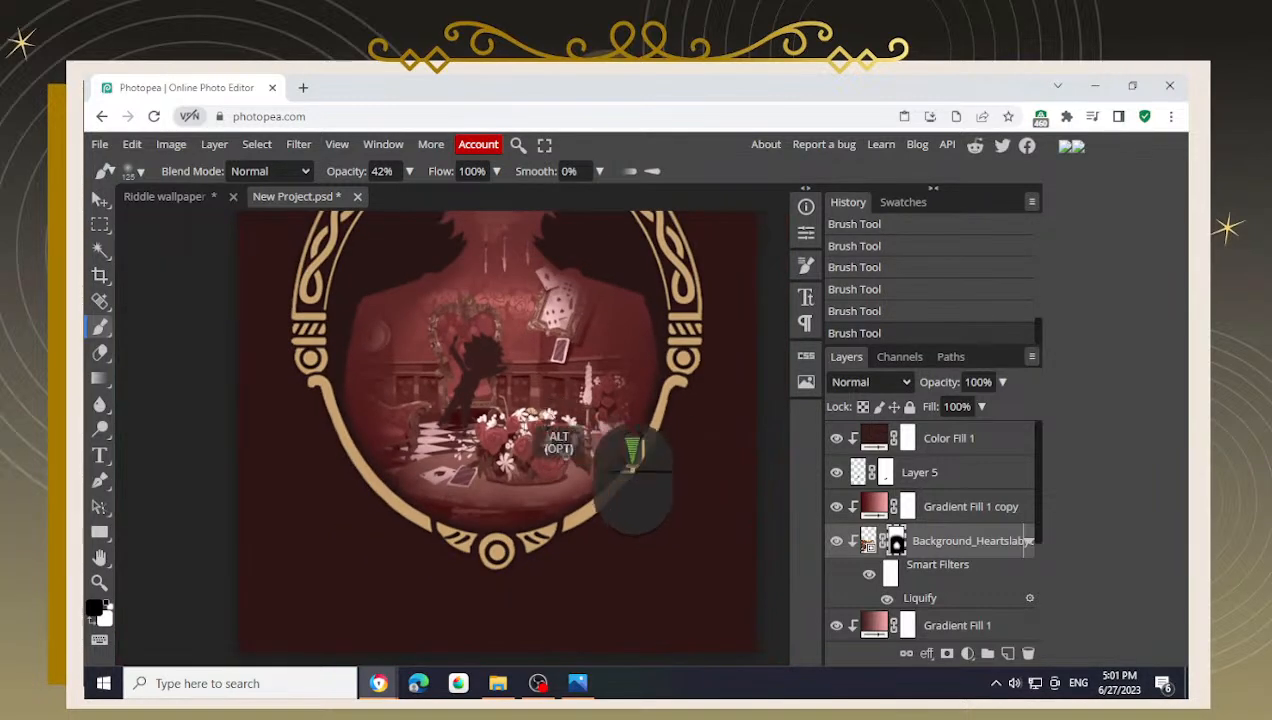
scroll(460, 395, "down", 2)
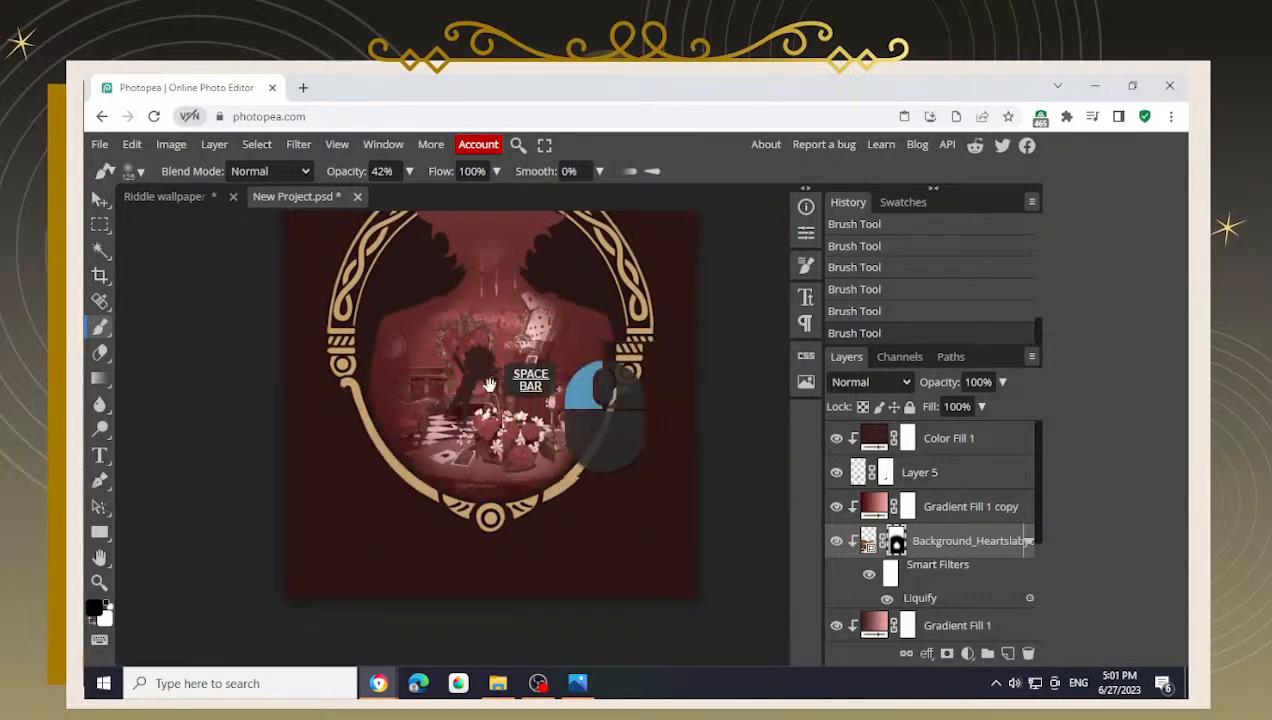
left_click_drag(540, 320, 486, 403)
scroll(488, 425, "down", 1)
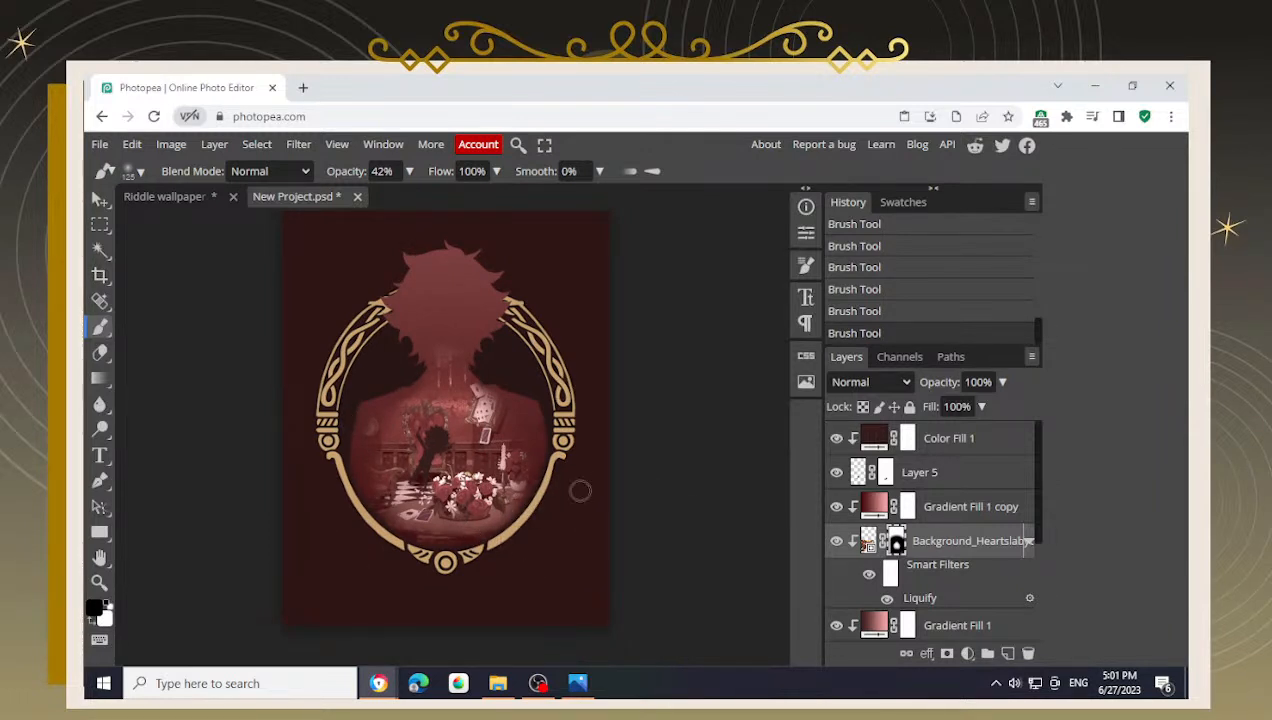
scroll(548, 444, "up", 3)
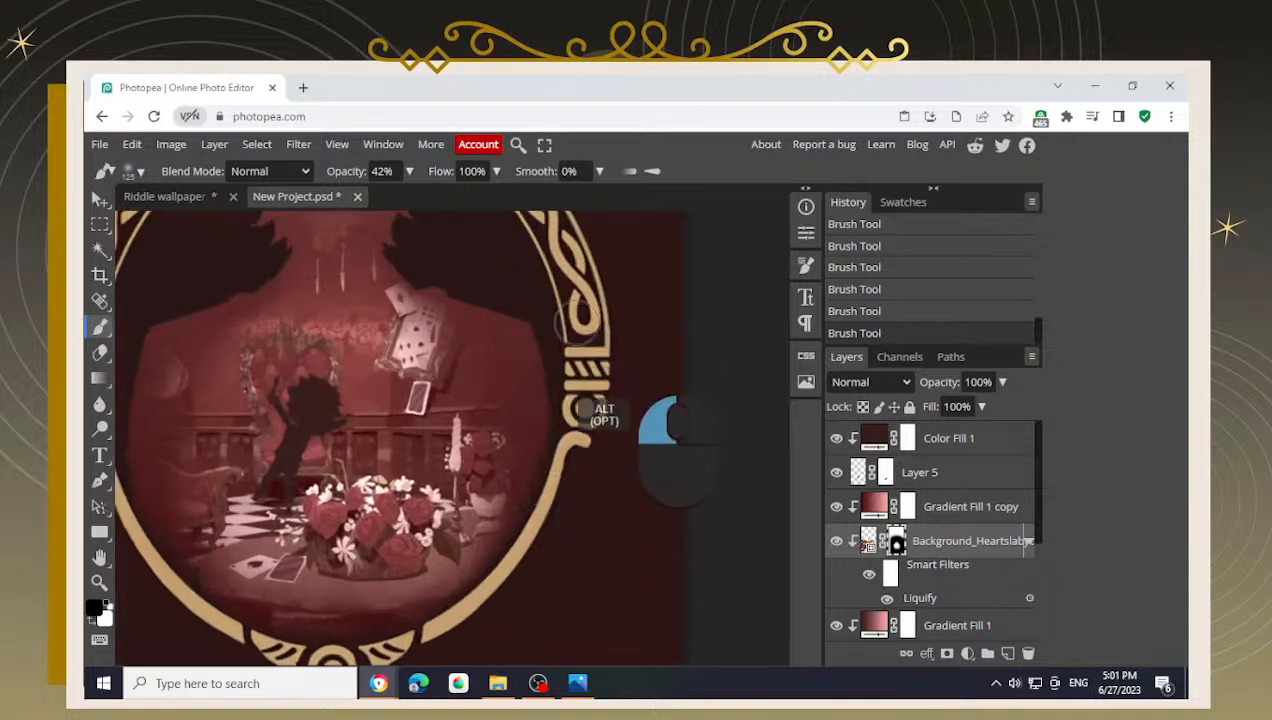
- On the background layer's mask, paint black over the left shoulder and down the left edge, restoring the armchair area with white
scroll(505, 380, "up", 2)
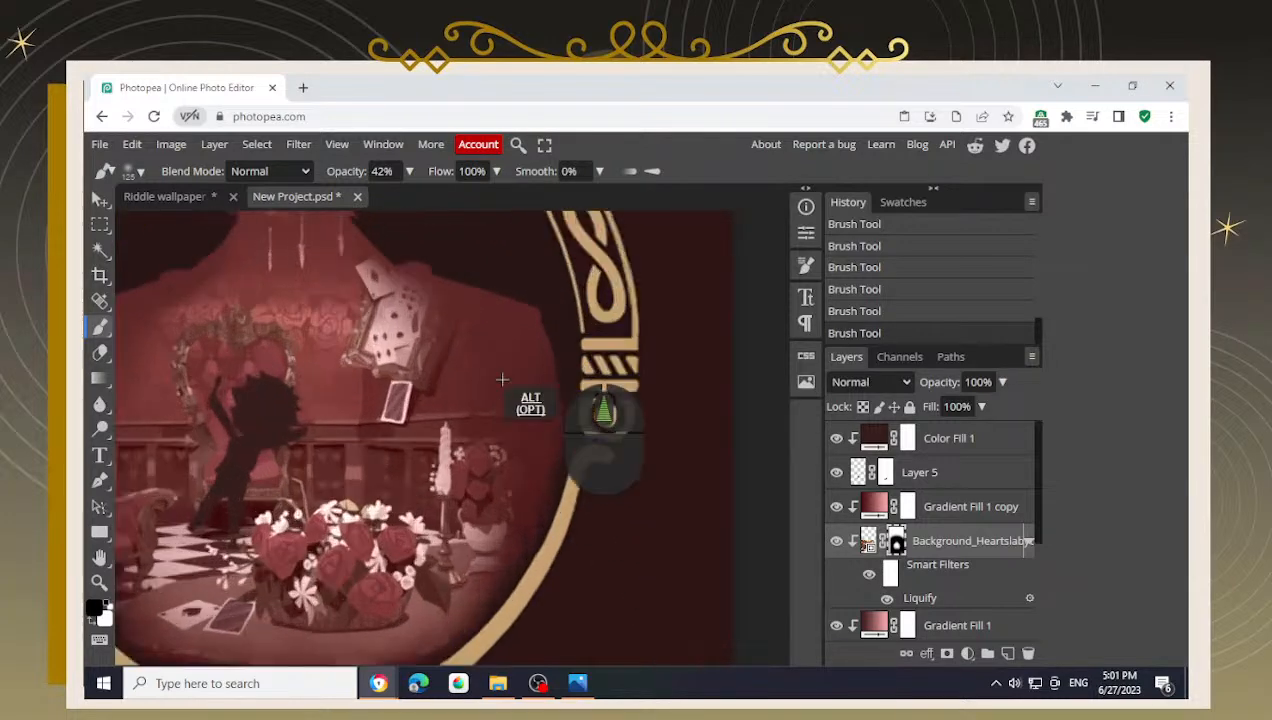
left_click_drag(282, 382, 590, 508)
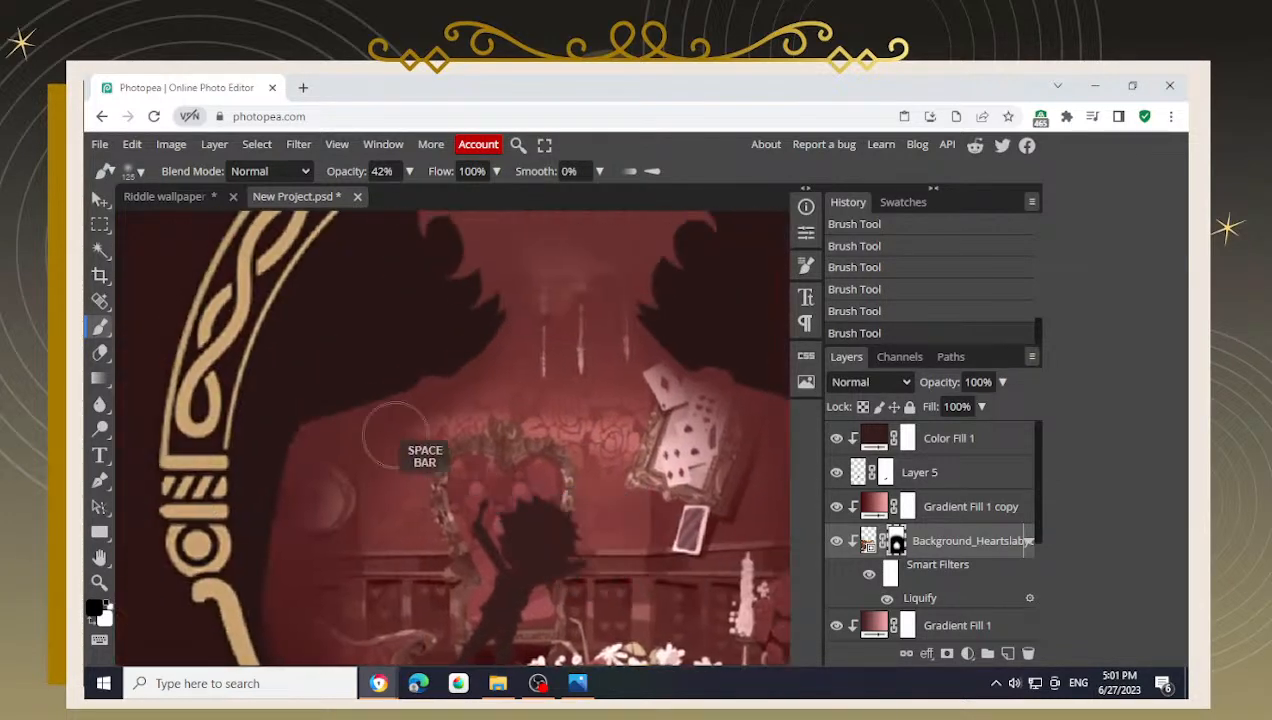
scroll(477, 488, "up", 2)
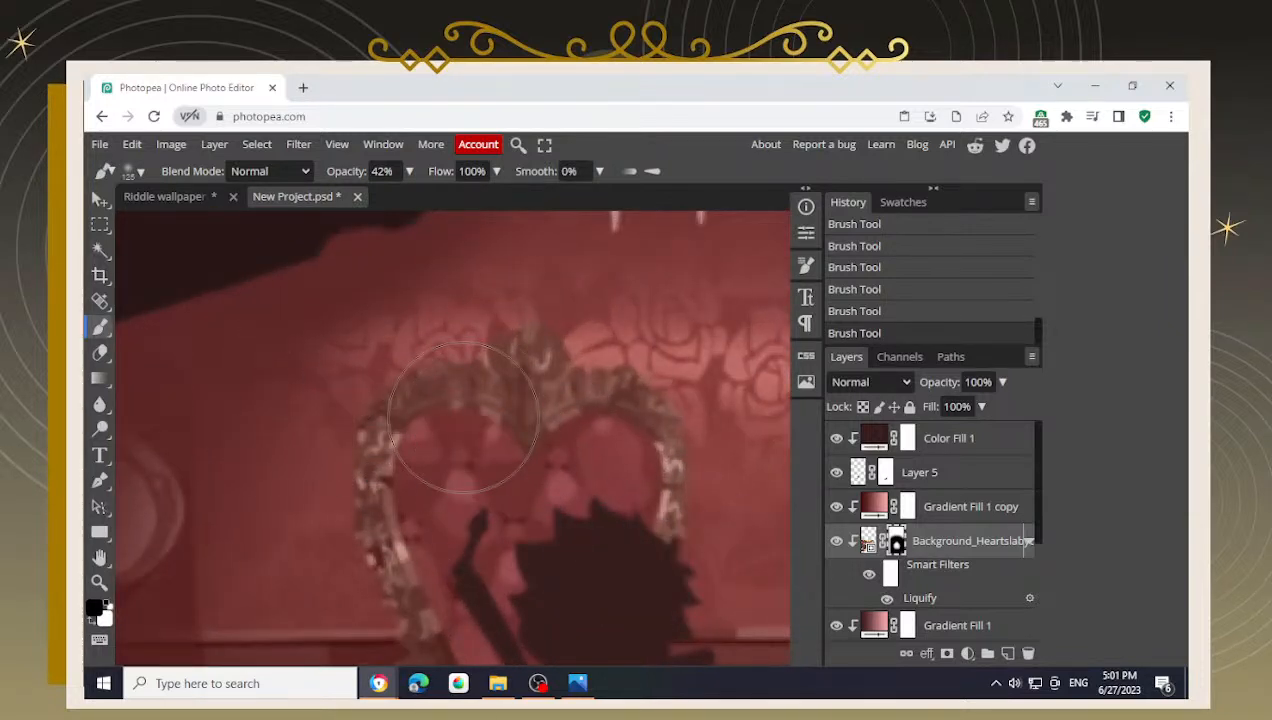
key("alt")
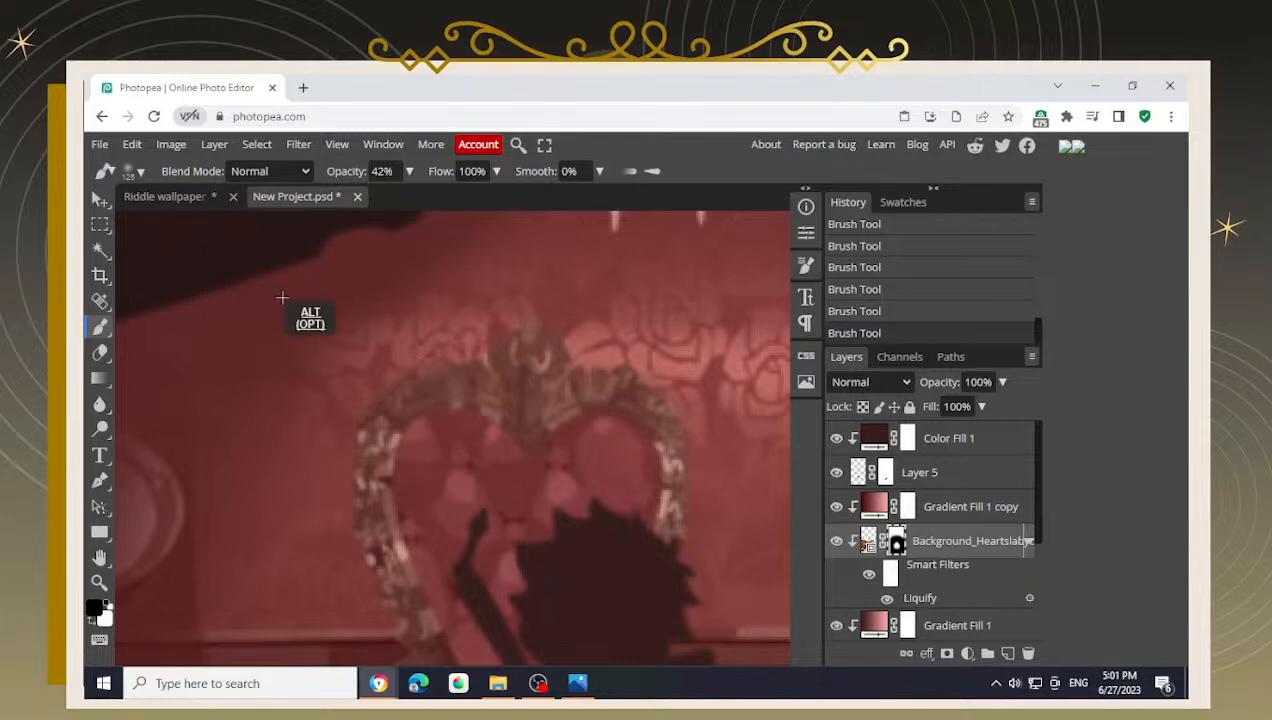
scroll(282, 293, "down", 3)
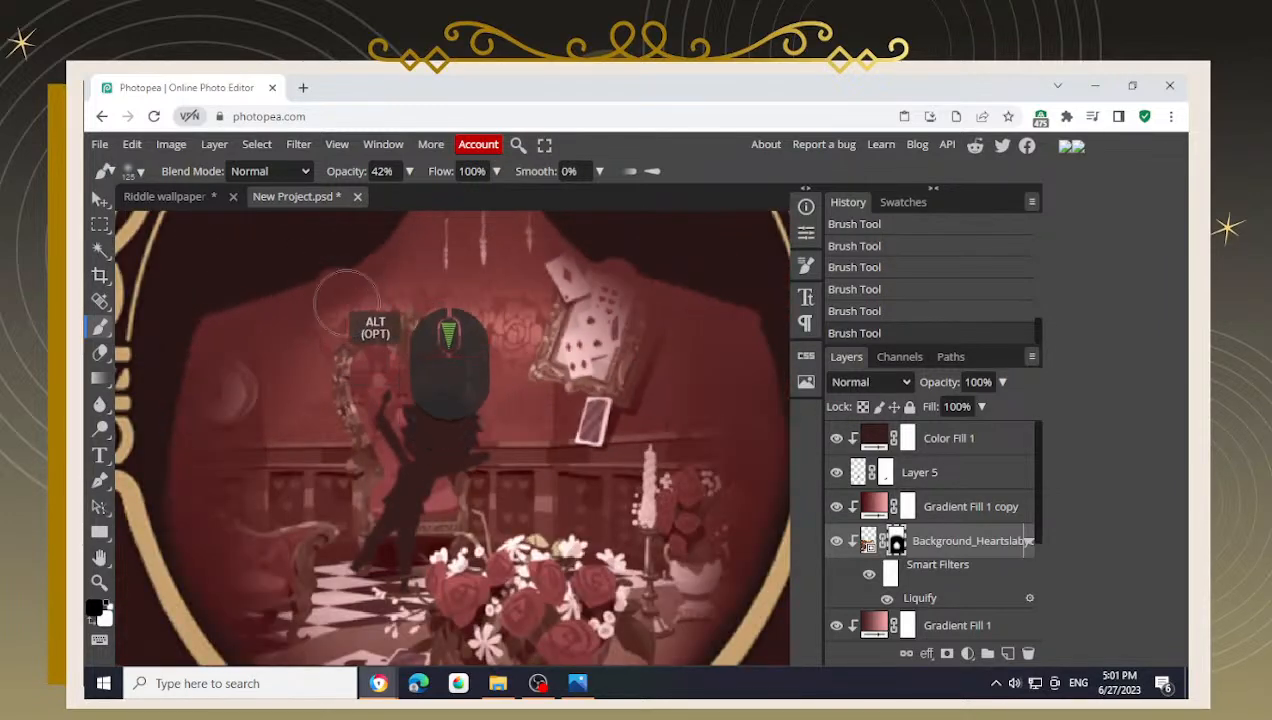
scroll(340, 308, "down", 3)
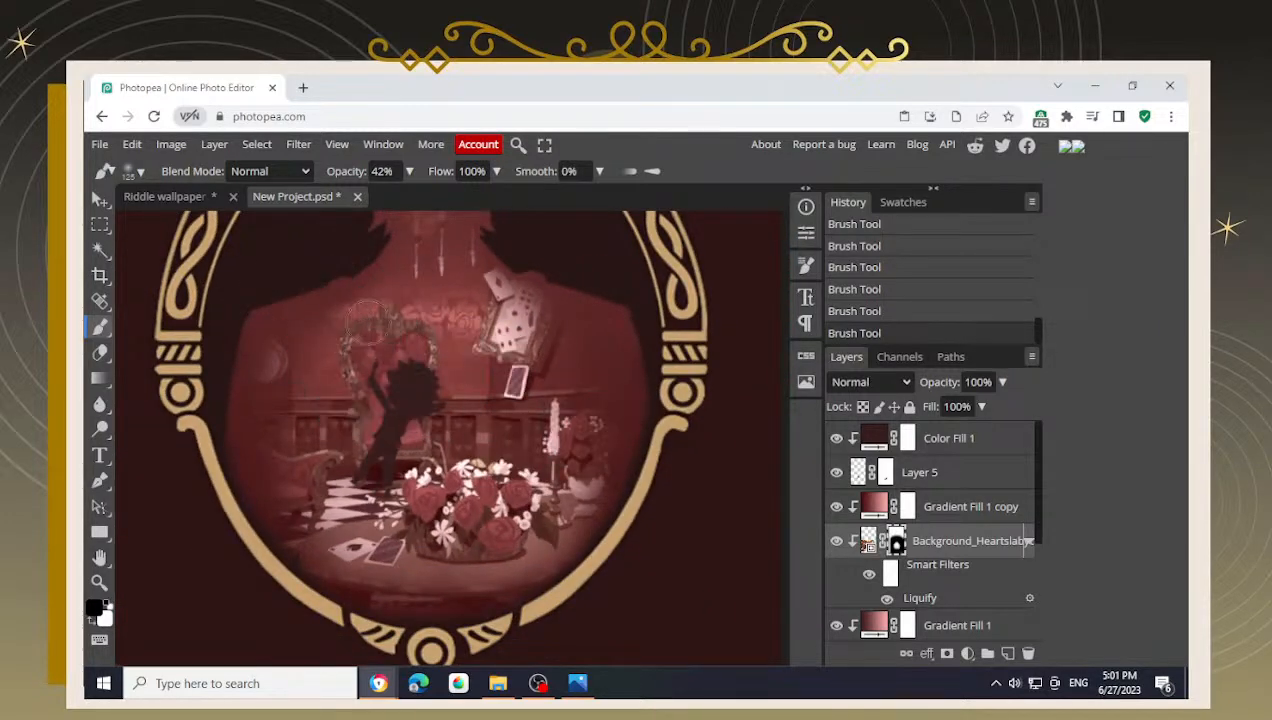
scroll(360, 312, "down", 2)
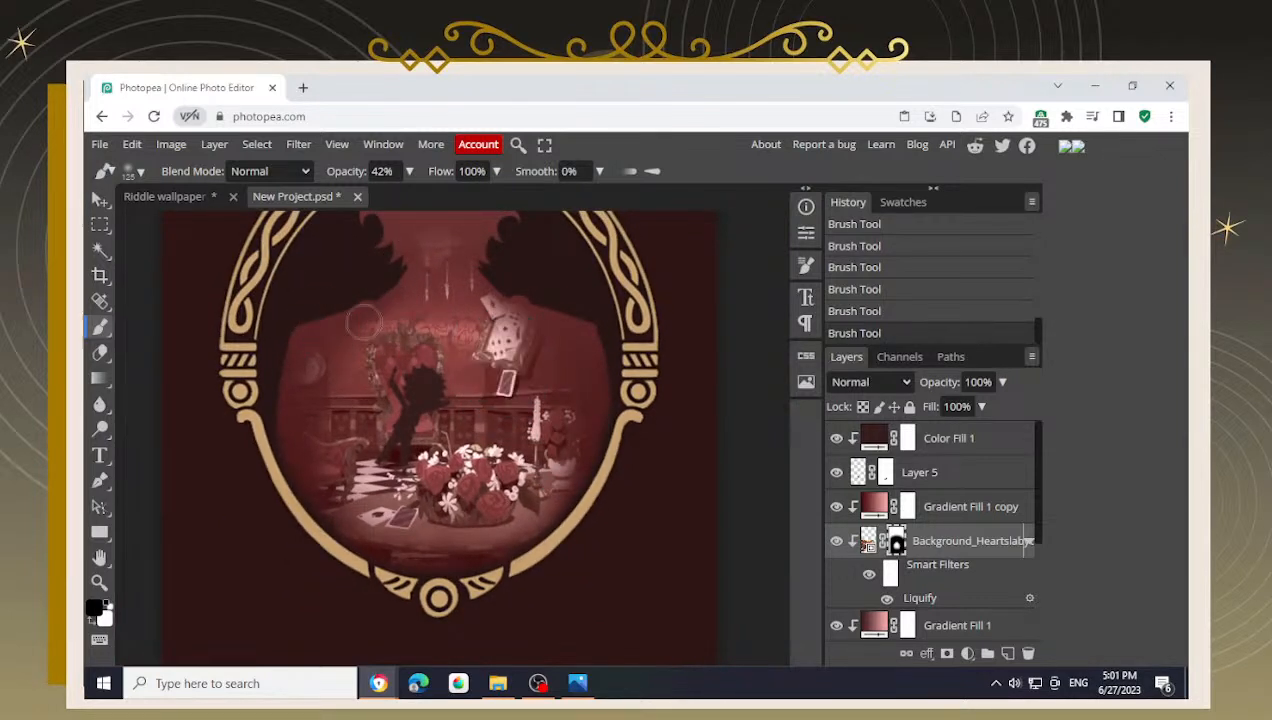
mouse_move(360, 293)
left_mouse_down()
mouse_move(285, 331)
mouse_move(275, 371)
mouse_move(294, 337)
mouse_move(311, 366)
left_mouse_up()
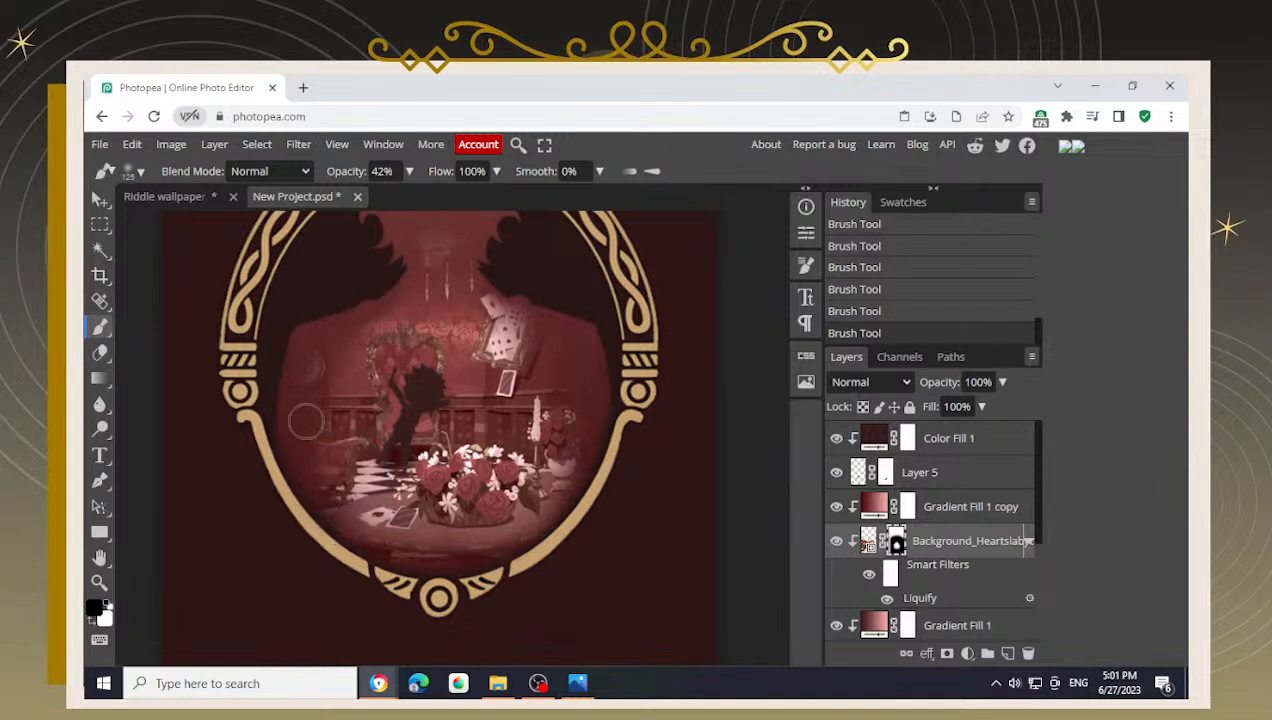
key("x")
left_click_drag(323, 432, 326, 458)
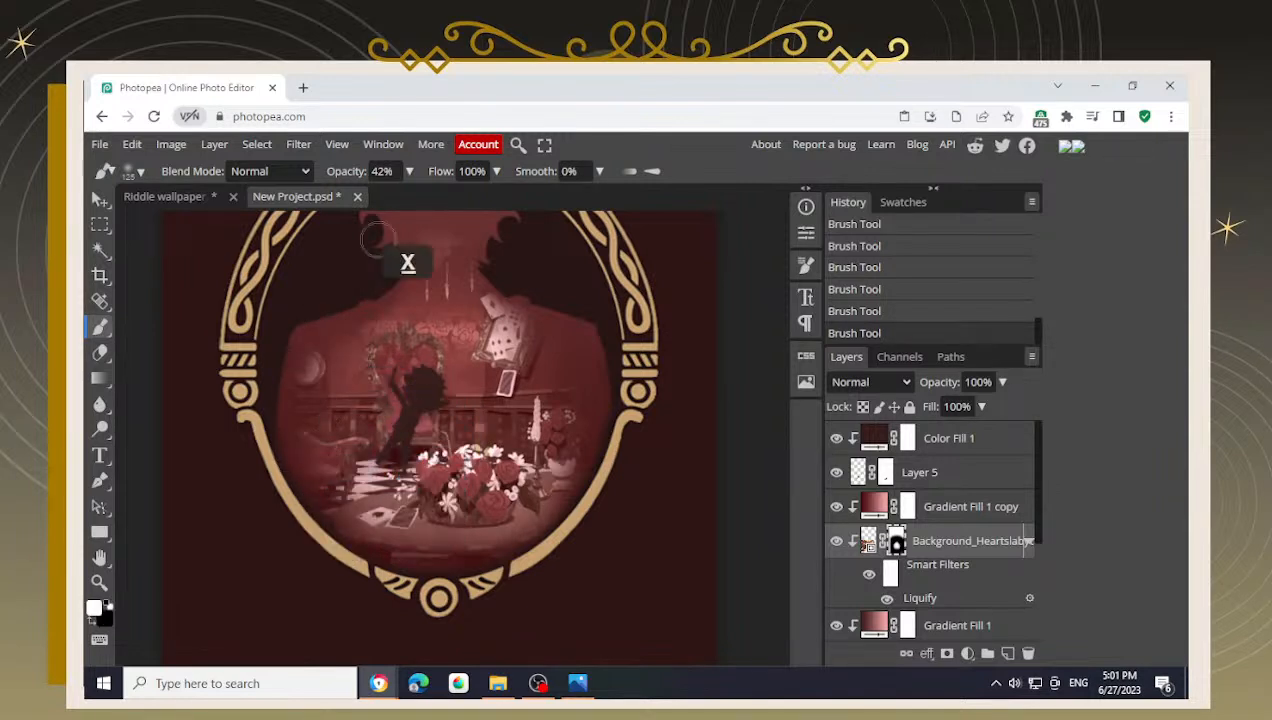
key("x")
mouse_move(355, 288)
left_mouse_down()
mouse_move(295, 327)
mouse_move(285, 381)
mouse_move(305, 430)
mouse_move(285, 395)
mouse_move(280, 405)
left_mouse_up()
- Continue painting black at 42% opacity around the left shoulder and down the scene's right edge
key("space")
left_click_drag(567, 302, 530, 400)
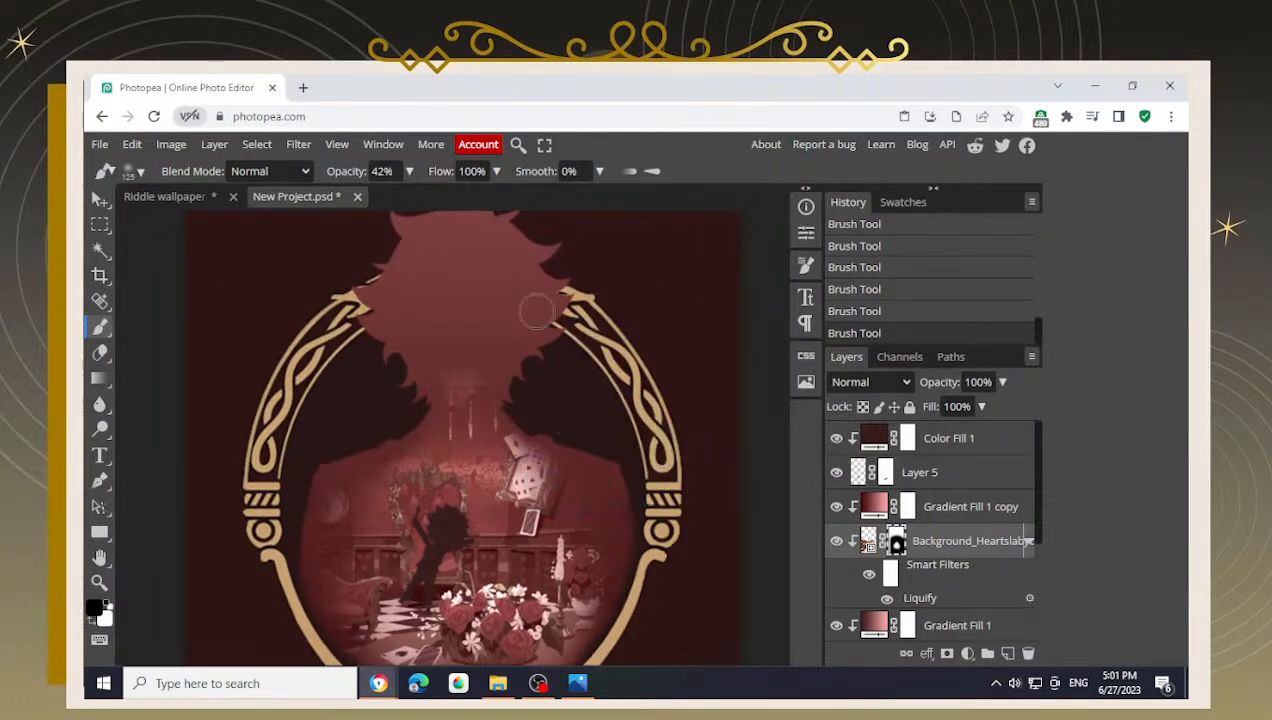
mouse_move(359, 377)
left_mouse_down()
mouse_move(384, 354)
mouse_move(397, 399)
mouse_move(392, 430)
mouse_move(323, 455)
mouse_move(337, 542)
mouse_move(362, 517)
mouse_move(356, 538)
mouse_move(368, 461)
mouse_move(363, 523)
mouse_move(380, 507)
mouse_move(353, 524)
mouse_move(344, 499)
mouse_move(356, 448)
mouse_move(383, 416)
mouse_move(322, 455)
left_mouse_up()
key("x")
key("x")
key("space")
left_click_drag(304, 559, 414, 401)
left_click_drag(630, 397, 635, 574)
key("space")
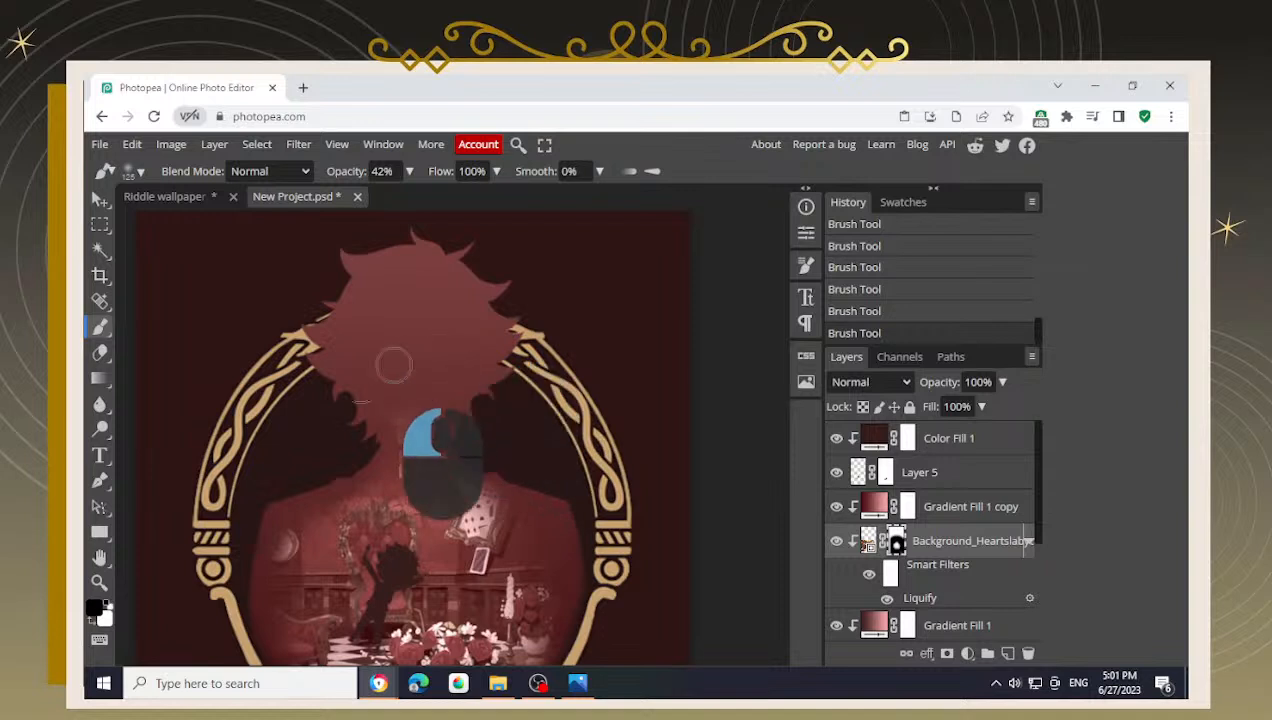
- Examine how the scene fades into the silhouette's neck, shoulders and the surrounding frame
key("space")
left_click_drag(271, 461, 307, 397)
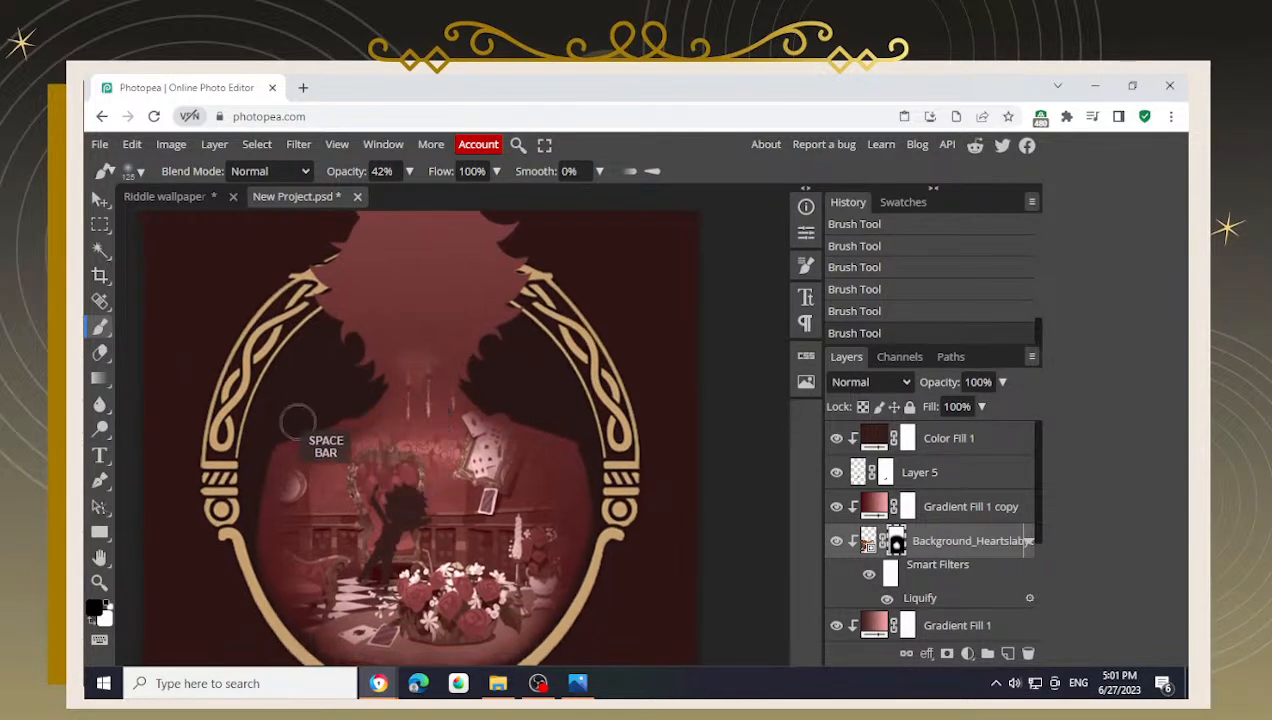
left_click_drag(256, 440, 288, 380)
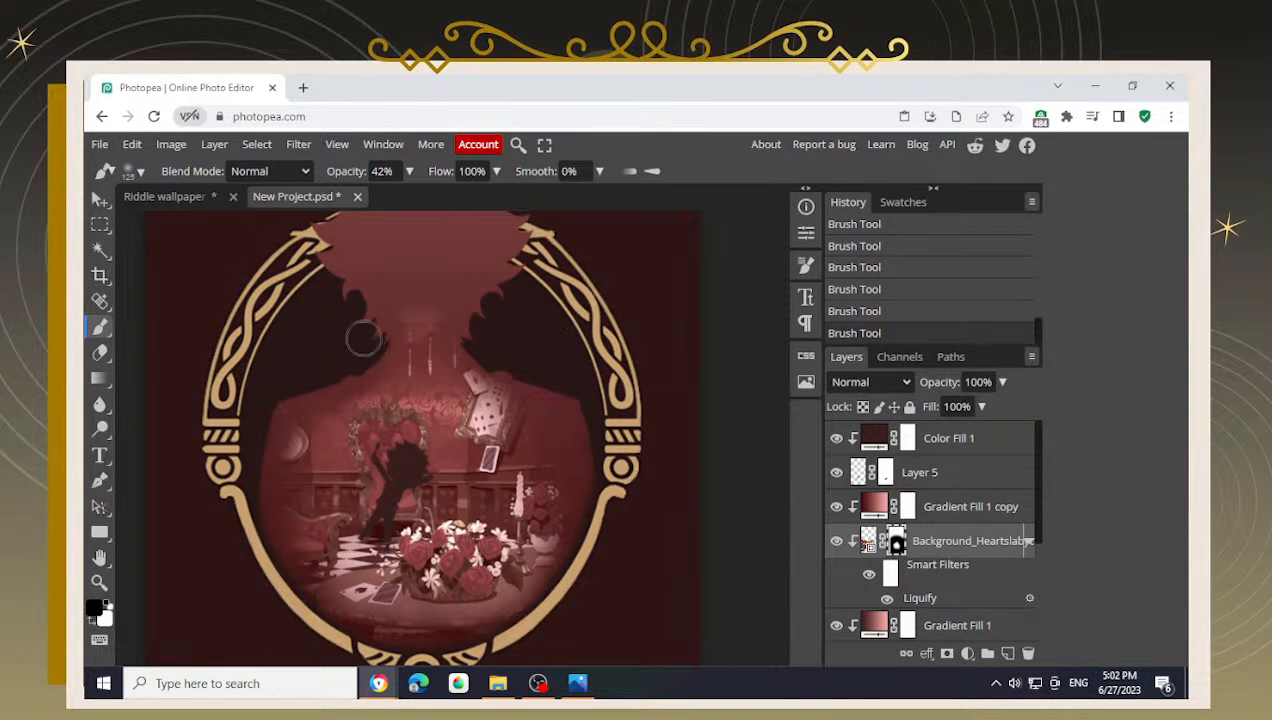
left_click_drag(373, 289, 365, 333)
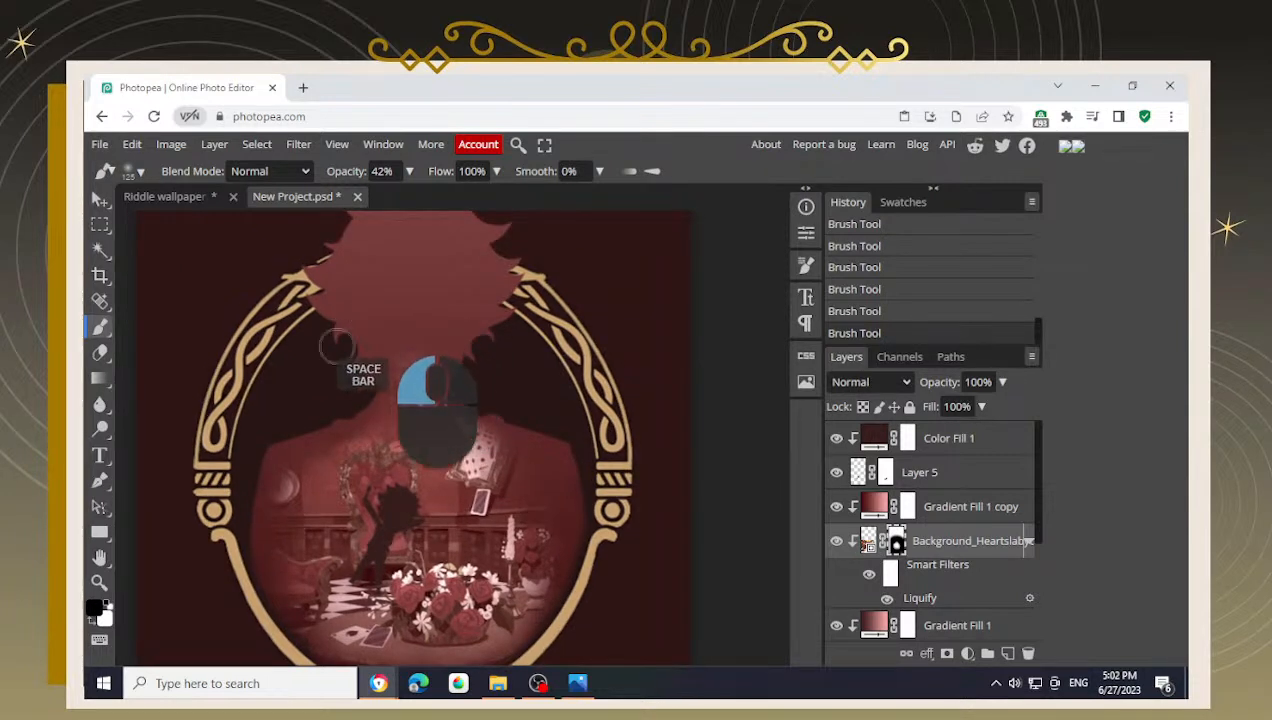
left_click_drag(539, 383, 489, 356)
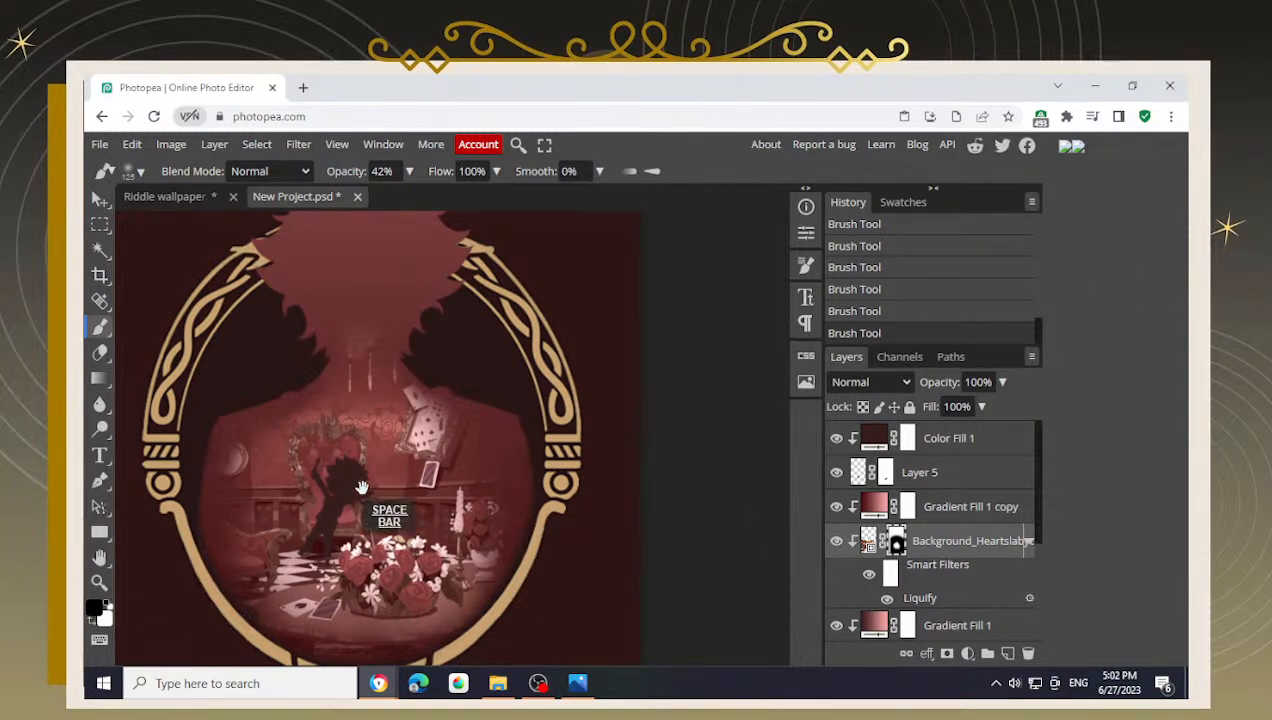
left_click_drag(378, 436, 426, 414)
left_click_drag(369, 363, 381, 409)
mouse_move(480, 322)
left_mouse_down()
mouse_move(390, 333)
mouse_move(470, 356)
mouse_move(488, 349)
mouse_move(455, 351)
mouse_move(395, 324)
mouse_move(366, 338)
left_mouse_up()
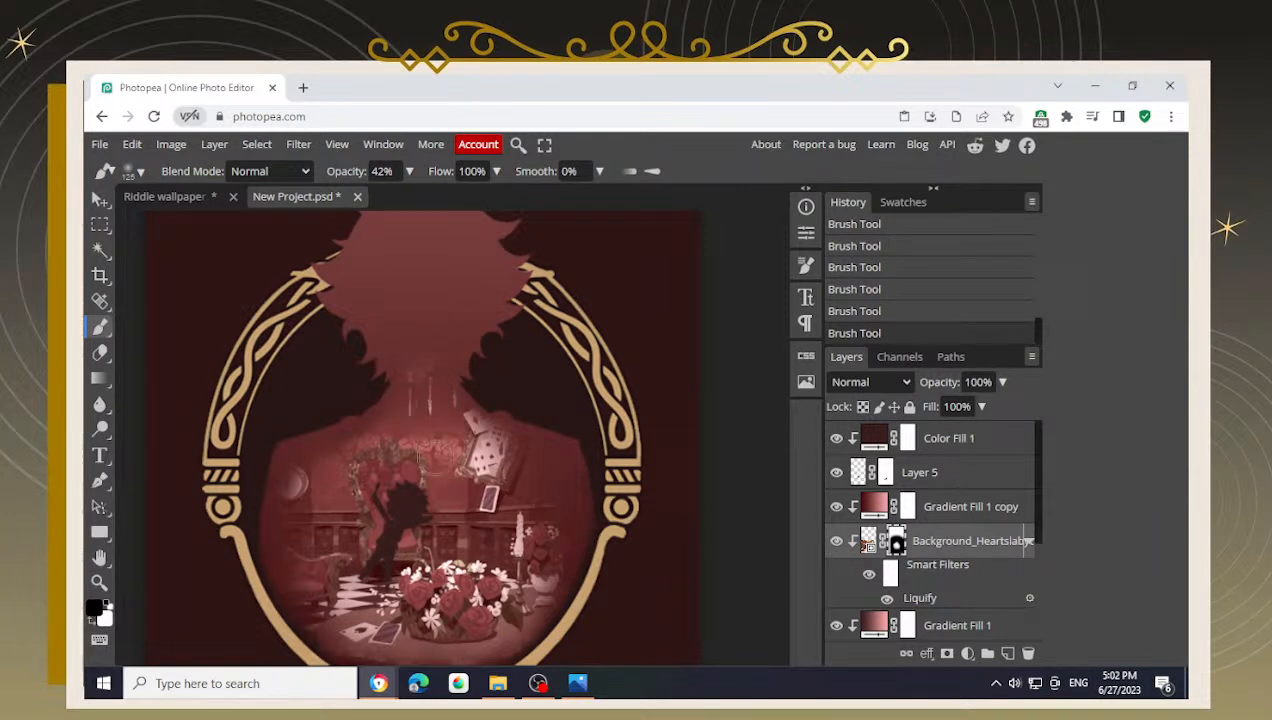
- Paint white over the wall above the armchair on the background mask, and undo the white stroke beside the neck
key("x")
mouse_move(435, 450)
left_mouse_down()
mouse_move(412, 414)
mouse_move(409, 424)
left_mouse_up()
key("space")
left_click_drag(542, 481, 499, 440)
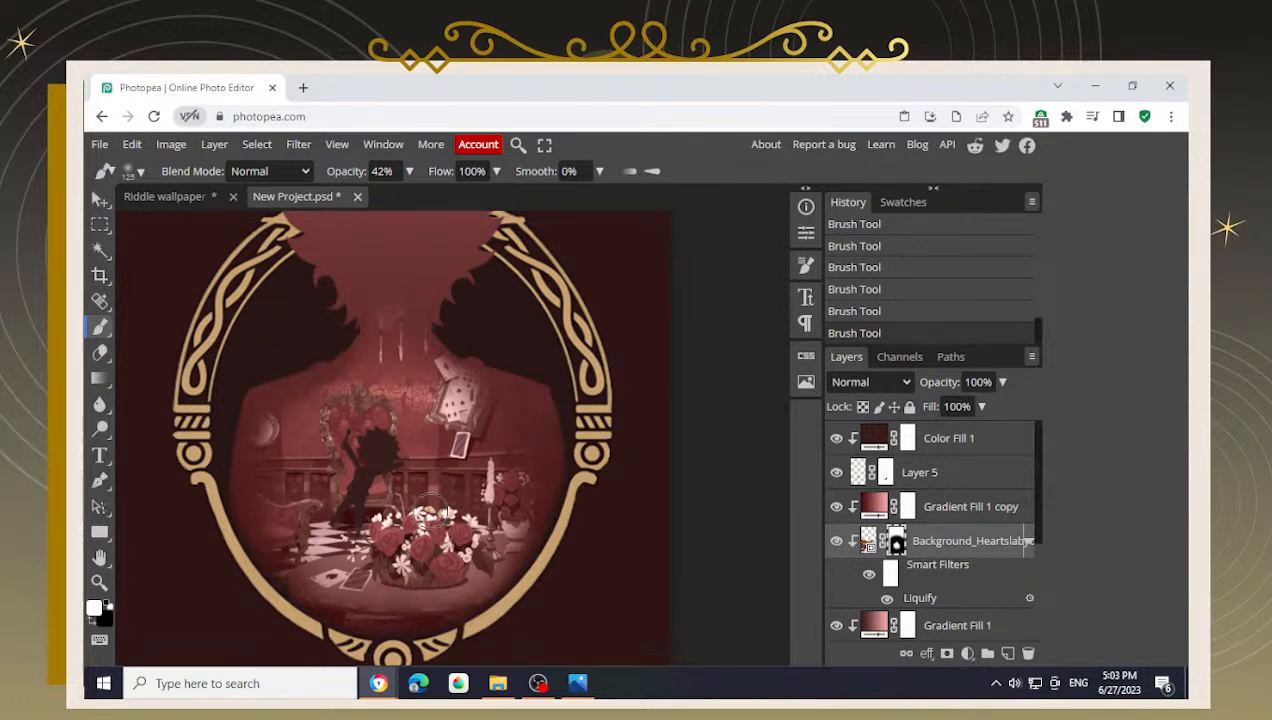
left_click_drag(342, 312, 358, 266)
key("ctrl+z")
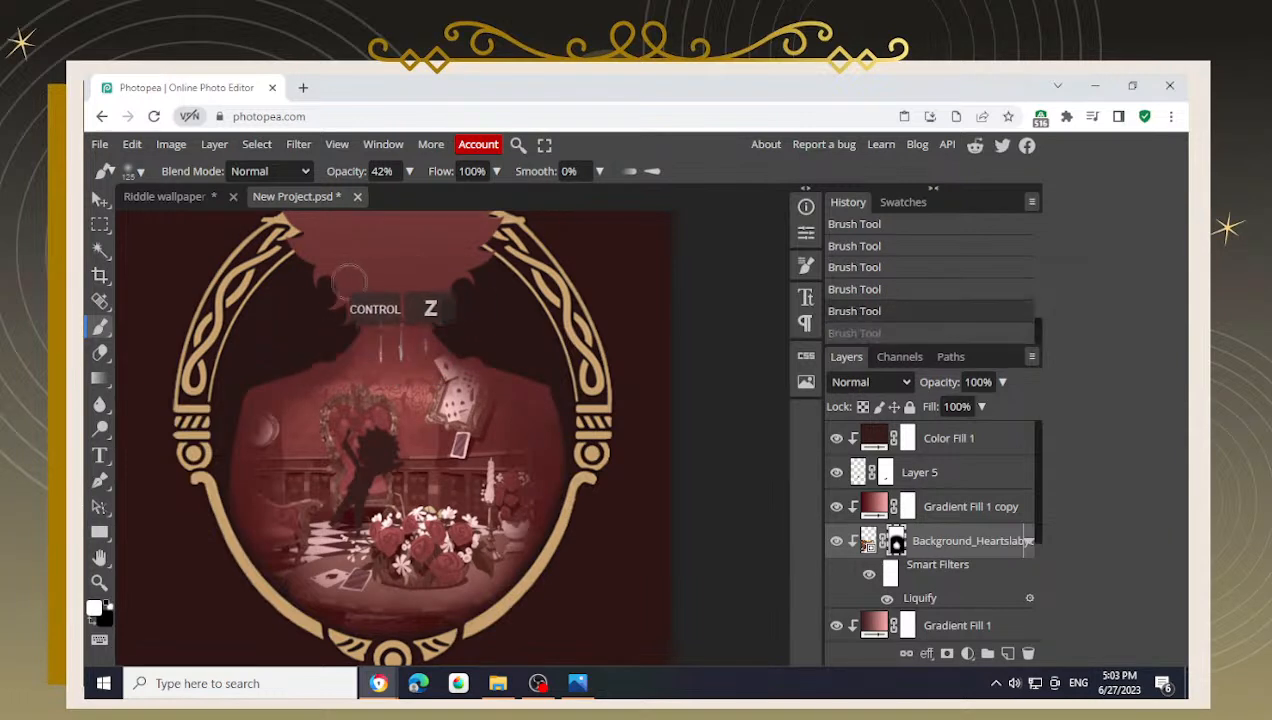
- Paint black across the neck area and up the left edge of the scene on the background mask
key("x")
mouse_move(343, 262)
left_mouse_down()
mouse_move(397, 251)
mouse_move(459, 352)
left_mouse_up()
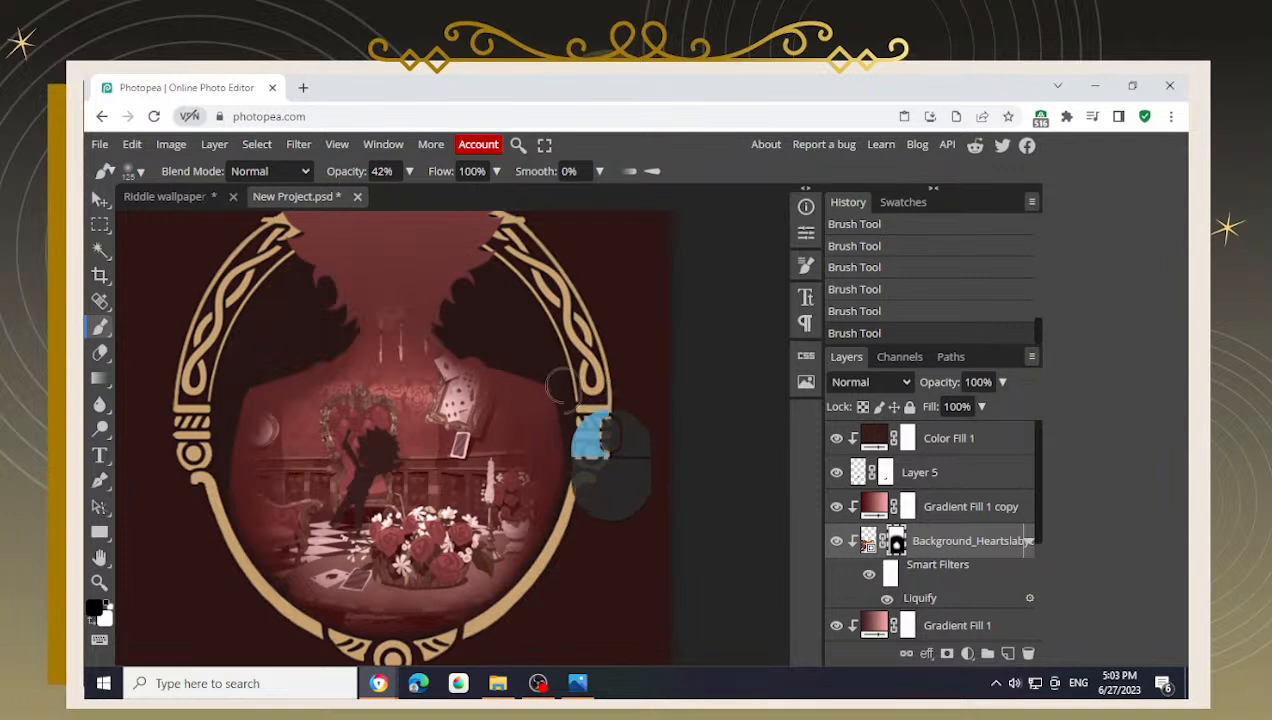
mouse_move(254, 563)
left_mouse_down()
mouse_move(244, 406)
mouse_move(240, 497)
mouse_move(251, 339)
left_mouse_up()
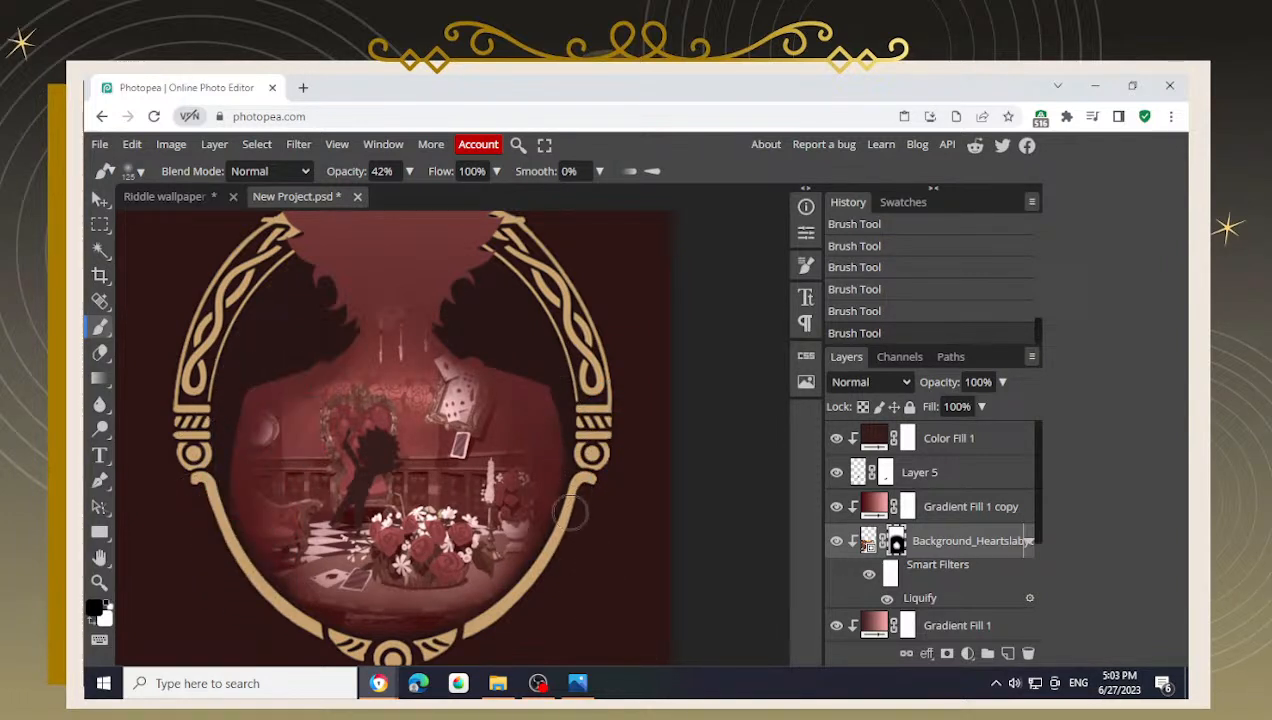
- Select the mask of Layer 3, the silhouette layer, and try a black dab beside the armchair before undoing it
scroll(568, 512, "down", 3, "alt")
scroll(880, 588, "down", 3)
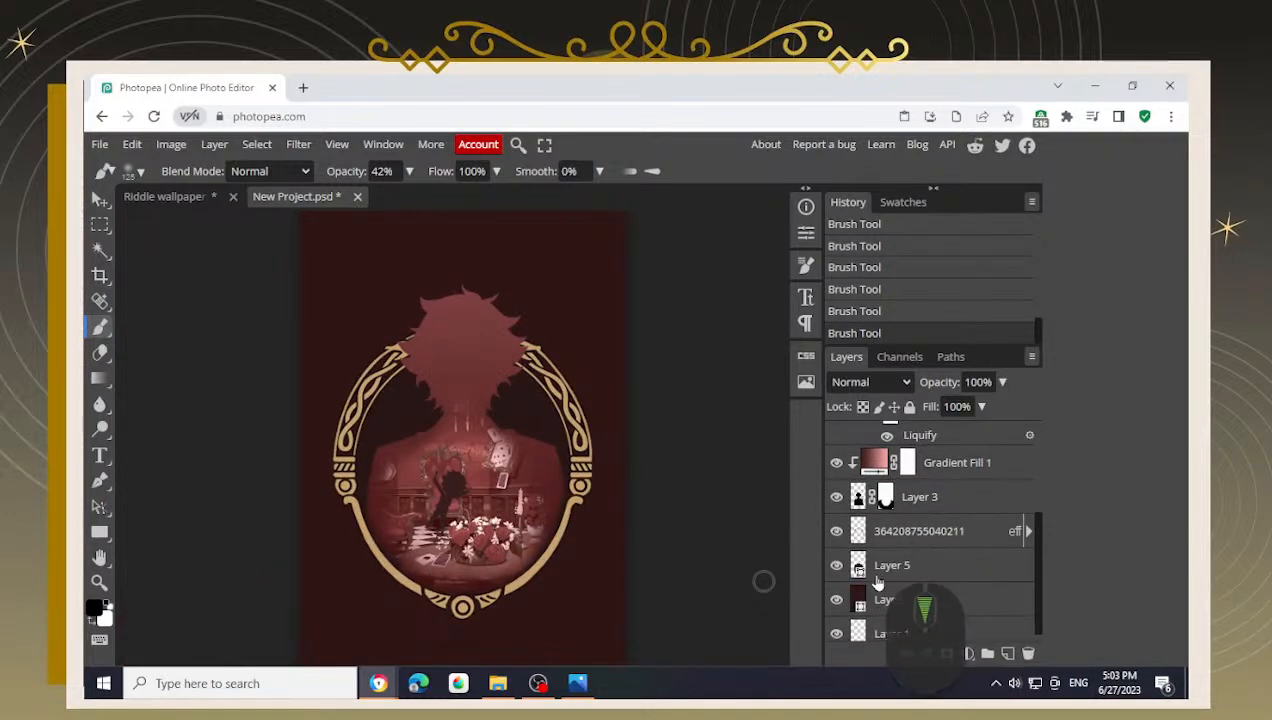
left_click(945, 508)
scroll(634, 547, "up", 4, "alt")
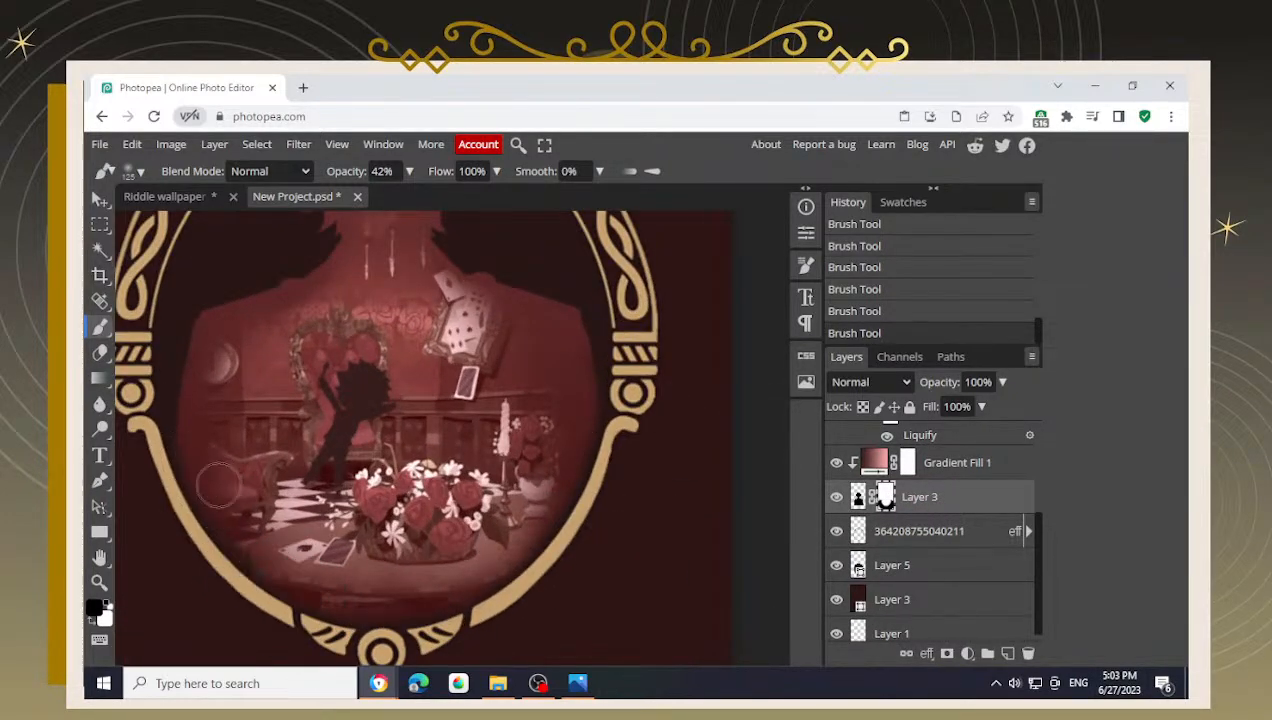
scroll(190, 470, "up", 3, "alt")
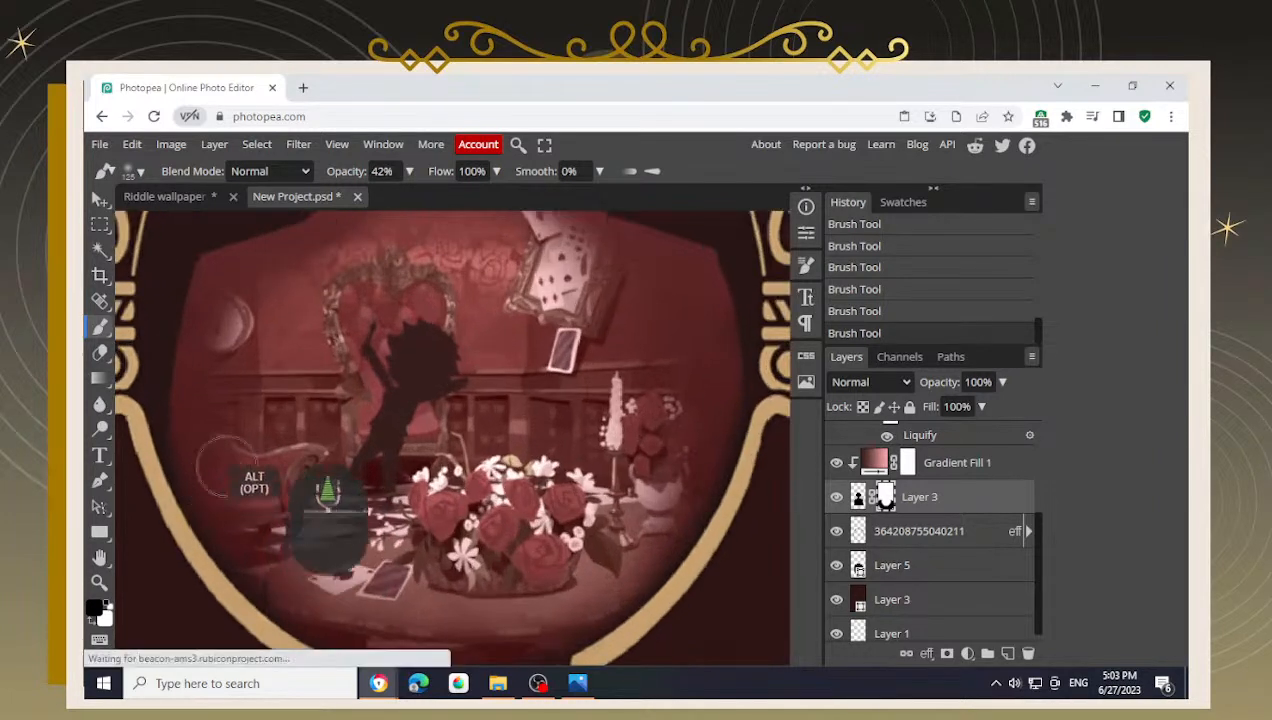
left_click(218, 450)
key("ctrl+z")
- Reduce the brush to 80 px and paint white on Layer 3's mask along the silhouette's lower-left and bottom edge
key("bracketleft")
key("x")
left_click(190, 460)
key("space")
left_click_drag(195, 462, 172, 400)
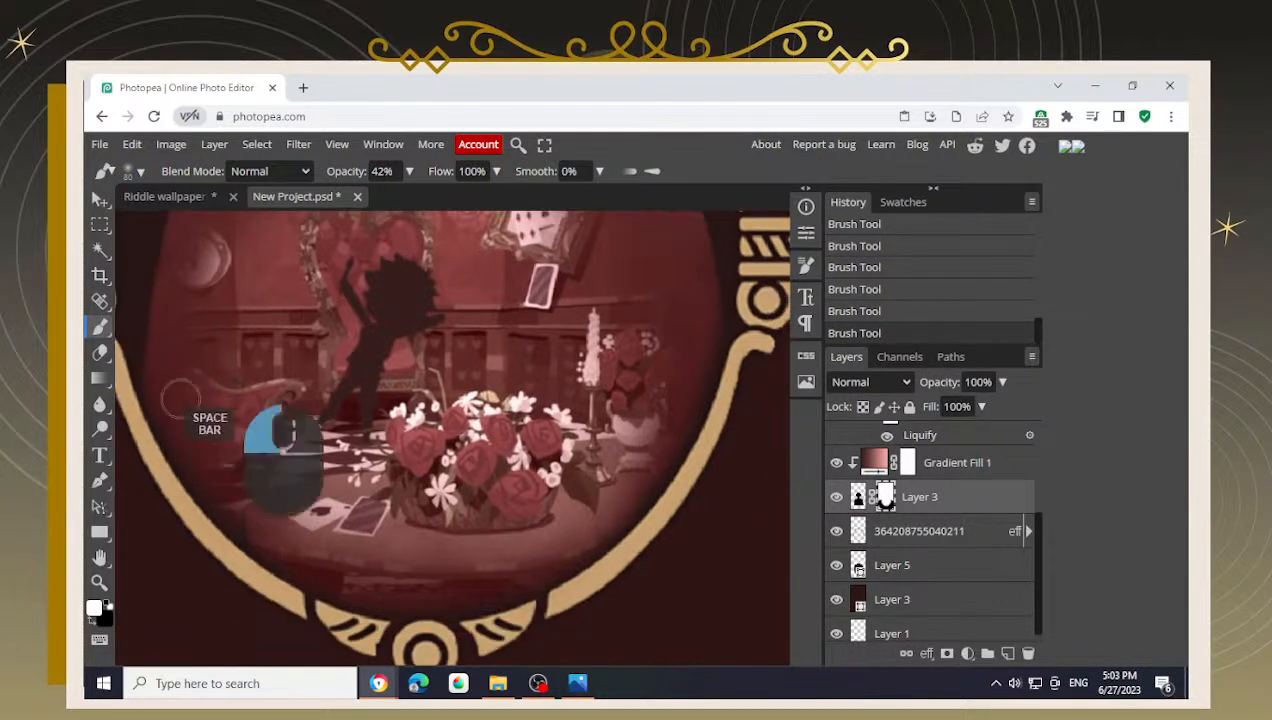
mouse_move(215, 472)
left_mouse_down()
mouse_move(259, 531)
mouse_move(239, 481)
mouse_move(282, 525)
mouse_move(360, 566)
mouse_move(329, 564)
mouse_move(438, 579)
mouse_move(434, 594)
mouse_move(496, 587)
mouse_move(508, 575)
mouse_move(496, 570)
mouse_move(601, 513)
mouse_move(664, 444)
mouse_move(625, 502)
mouse_move(692, 350)
mouse_move(687, 393)
mouse_move(700, 355)
mouse_move(589, 413)
mouse_move(671, 398)
mouse_move(643, 525)
mouse_move(690, 375)
mouse_move(655, 486)
mouse_move(666, 393)
mouse_move(645, 530)
mouse_move(554, 622)
left_mouse_up()
- Reduce the brush to 40 px and paint black on Layer 3's mask along the frame's lower-right curve
scroll(672, 398, "up", 3)
key("x")
key("bracketleft")
scroll(563, 552, "down", 3)
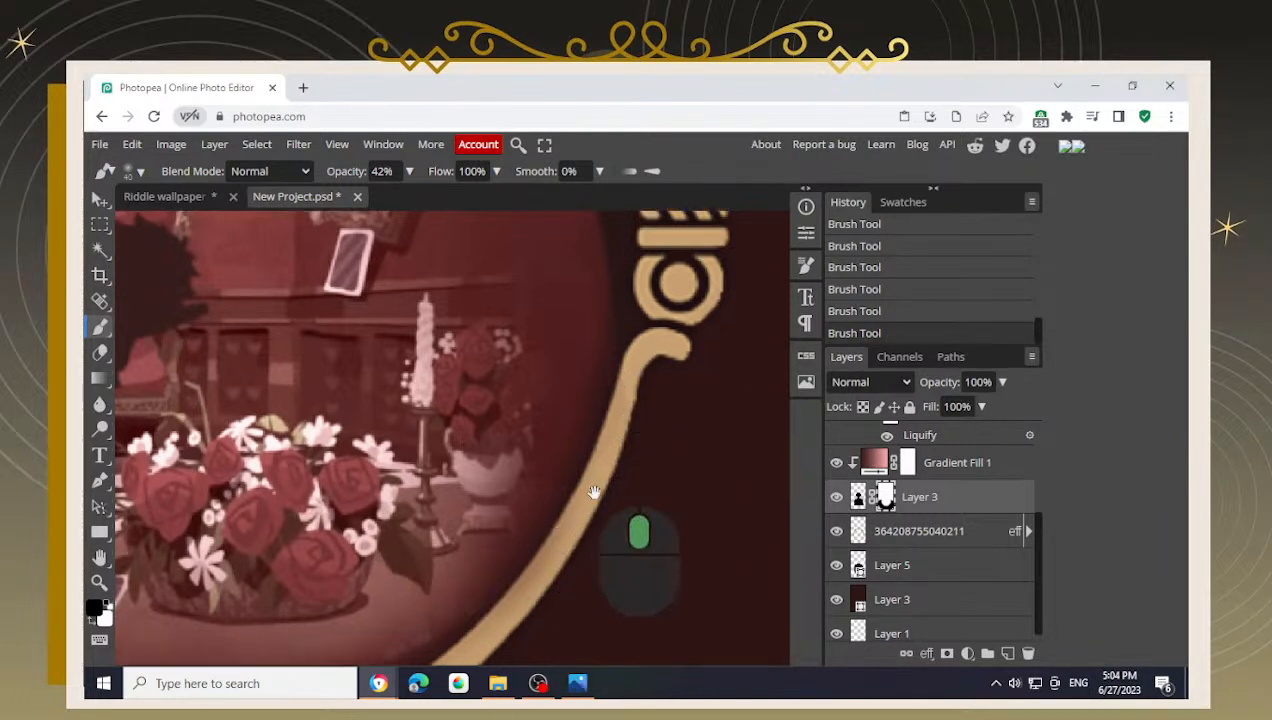
mouse_move(585, 510)
left_mouse_down()
mouse_move(655, 420)
mouse_move(650, 335)
mouse_move(665, 364)
mouse_move(645, 436)
left_mouse_up()
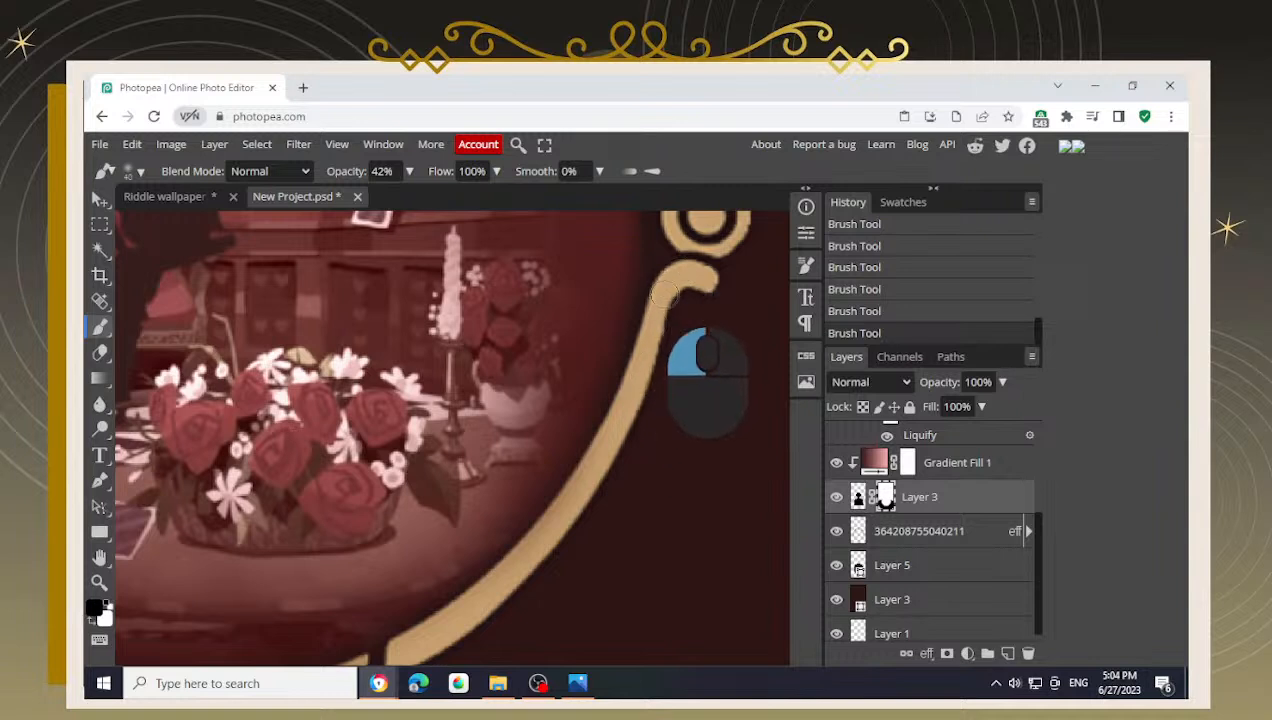
left_click_drag(630, 459, 597, 440)
mouse_move(637, 346)
left_mouse_down()
mouse_move(599, 466)
mouse_move(549, 552)
mouse_move(577, 533)
mouse_move(490, 605)
left_mouse_up()
left_click_drag(540, 550, 602, 497)
mouse_move(659, 418)
left_mouse_down()
mouse_move(537, 567)
mouse_move(579, 530)
left_mouse_up()
- Paint black on Layer 3's mask along the bottom of the frame and around its lower-left curve
mouse_move(550, 570)
left_mouse_down()
mouse_move(582, 557)
mouse_move(478, 590)
left_mouse_up()
mouse_move(489, 583)
left_mouse_down()
mouse_move(604, 565)
mouse_move(628, 546)
mouse_move(536, 588)
left_mouse_up()
left_click_drag(392, 565, 484, 592)
mouse_move(385, 572)
left_mouse_down()
mouse_move(352, 579)
mouse_move(457, 627)
left_mouse_up()
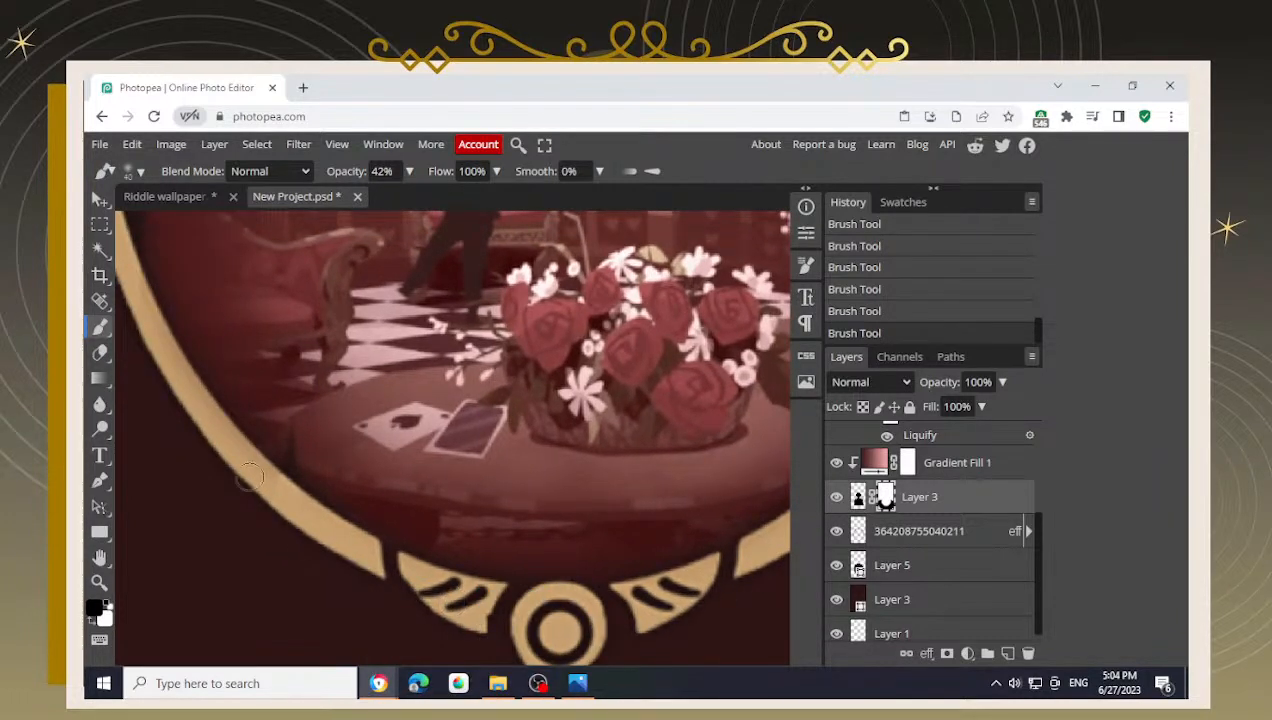
left_click_drag(211, 454, 277, 514)
mouse_move(214, 394)
left_mouse_down()
mouse_move(187, 341)
mouse_move(190, 393)
mouse_move(178, 350)
mouse_move(213, 476)
mouse_move(175, 367)
mouse_move(252, 508)
mouse_move(224, 438)
mouse_move(231, 456)
mouse_move(245, 445)
mouse_move(256, 477)
mouse_move(226, 408)
left_mouse_up()
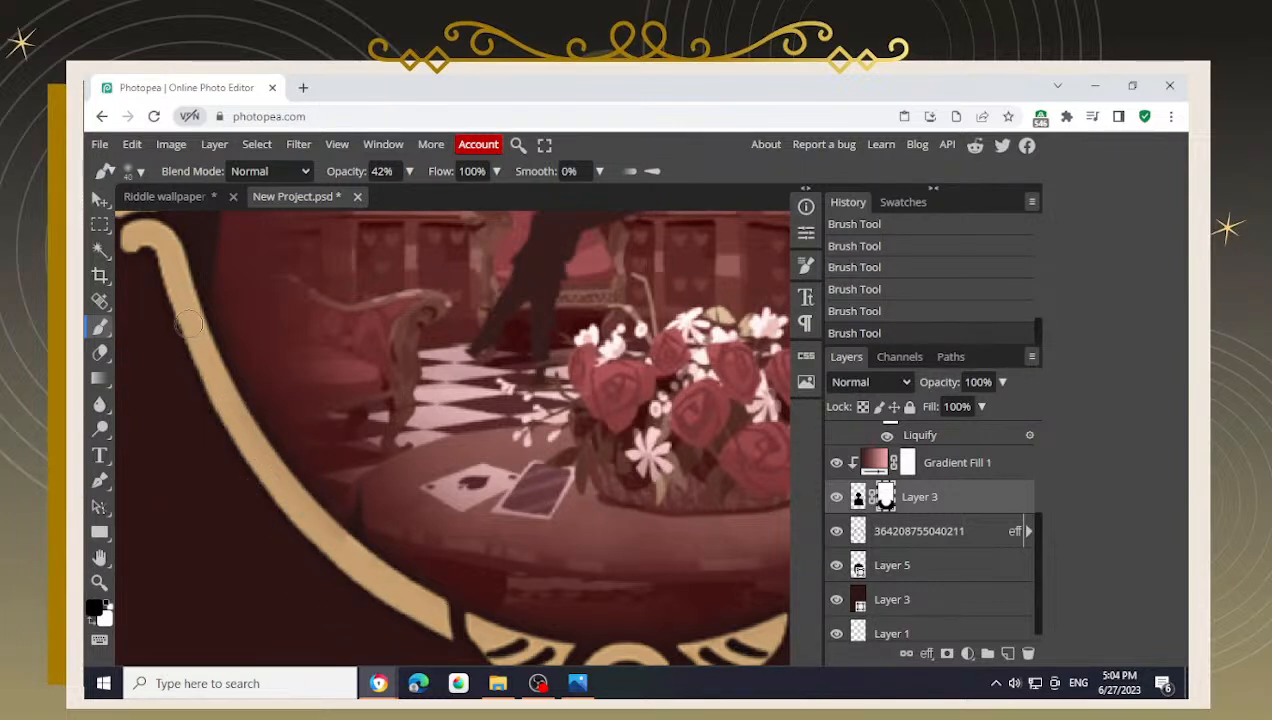
- Paint black on Layer 3's mask down the frame's left curve, across the bottom and along the right curve
mouse_move(184, 338)
left_mouse_down()
mouse_move(179, 273)
mouse_move(186, 335)
mouse_move(177, 309)
mouse_move(213, 412)
mouse_move(281, 518)
mouse_move(188, 366)
mouse_move(212, 411)
mouse_move(239, 426)
mouse_move(196, 322)
mouse_move(283, 469)
mouse_move(264, 442)
mouse_move(286, 449)
mouse_move(330, 528)
left_mouse_up()
mouse_move(256, 477)
left_mouse_down()
mouse_move(327, 511)
mouse_move(277, 452)
mouse_move(285, 485)
mouse_move(283, 468)
mouse_move(386, 536)
mouse_move(349, 506)
left_mouse_up()
left_click_drag(415, 549, 284, 514)
mouse_move(370, 538)
left_mouse_down()
mouse_move(490, 555)
mouse_move(425, 545)
mouse_move(600, 533)
mouse_move(638, 513)
mouse_move(460, 581)
mouse_move(473, 596)
mouse_move(562, 543)
mouse_move(468, 588)
mouse_move(585, 519)
mouse_move(625, 450)
left_mouse_up()
mouse_move(672, 410)
left_mouse_down()
mouse_move(674, 426)
mouse_move(673, 411)
mouse_move(610, 508)
left_mouse_up()
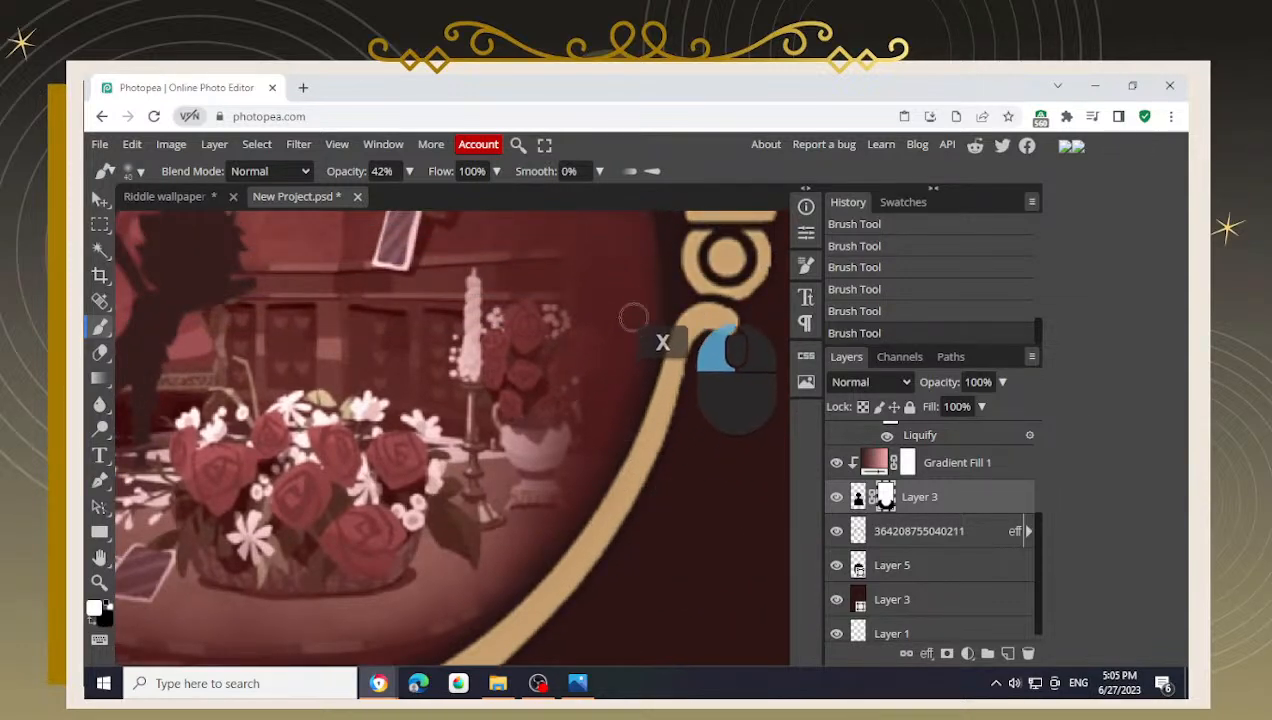
- Paint white on Layer 3's mask along the silhouette's right edge, just inside the frame's round ornament
left_click_drag(669, 354, 563, 456)
scroll(561, 456, "up", 1)
mouse_move(525, 369)
left_mouse_down()
mouse_move(514, 331)
mouse_move(520, 372)
mouse_move(527, 321)
left_mouse_up()
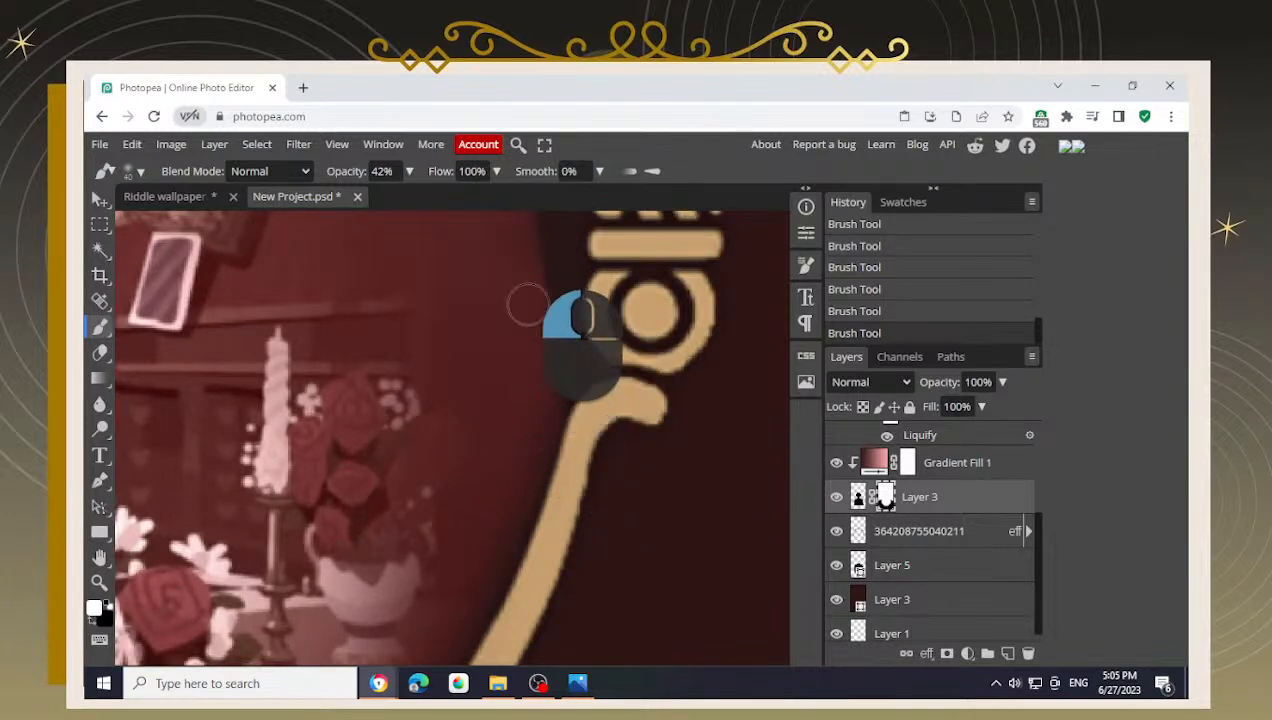
mouse_move(542, 397)
left_mouse_down()
mouse_move(520, 451)
mouse_move(590, 613)
mouse_move(573, 624)
mouse_move(610, 525)
left_mouse_up()
- Paint black on Layer 3's mask along the frame's right curve, just below the round ornament
key("x")
mouse_move(627, 468)
left_mouse_down()
mouse_move(614, 425)
mouse_move(572, 458)
mouse_move(597, 406)
mouse_move(539, 619)
mouse_move(595, 373)
mouse_move(545, 546)
mouse_move(586, 390)
mouse_move(546, 539)
mouse_move(550, 477)
mouse_move(566, 491)
mouse_move(552, 525)
mouse_move(595, 323)
mouse_move(536, 539)
mouse_move(591, 329)
mouse_move(558, 498)
mouse_move(582, 378)
mouse_move(567, 458)
mouse_move(576, 402)
left_mouse_up()
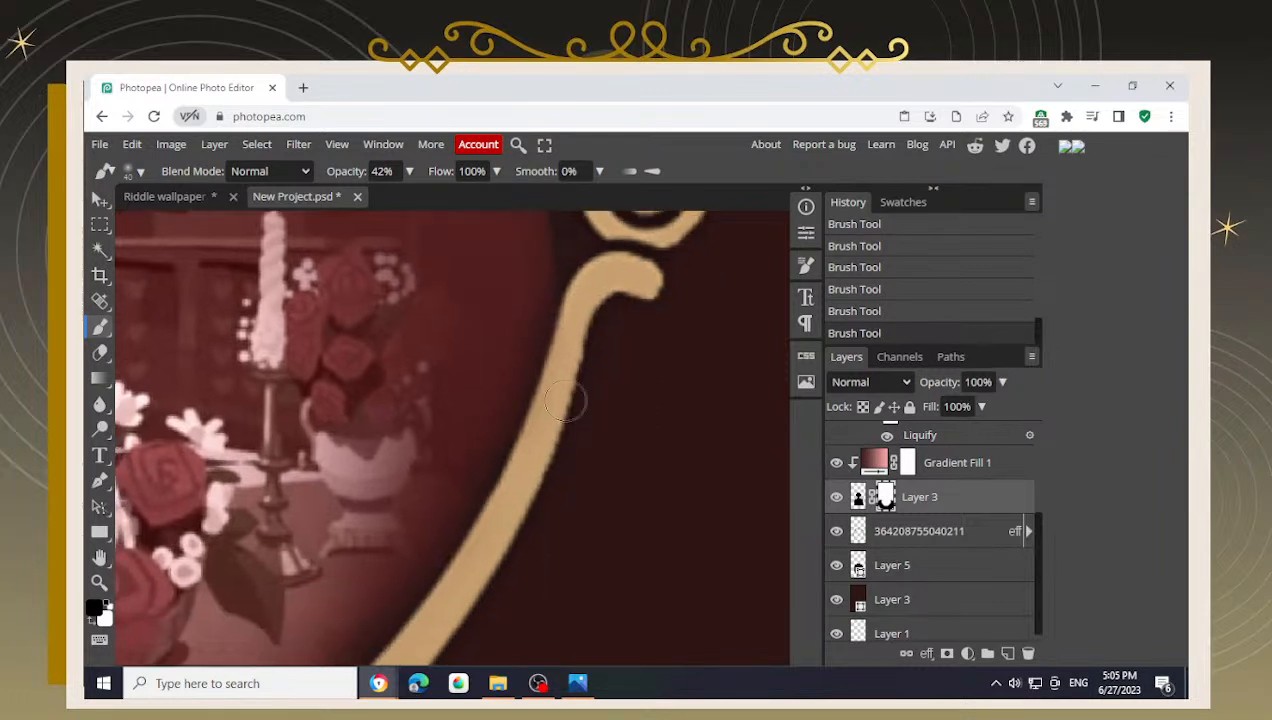
left_click_drag(590, 308, 570, 475)
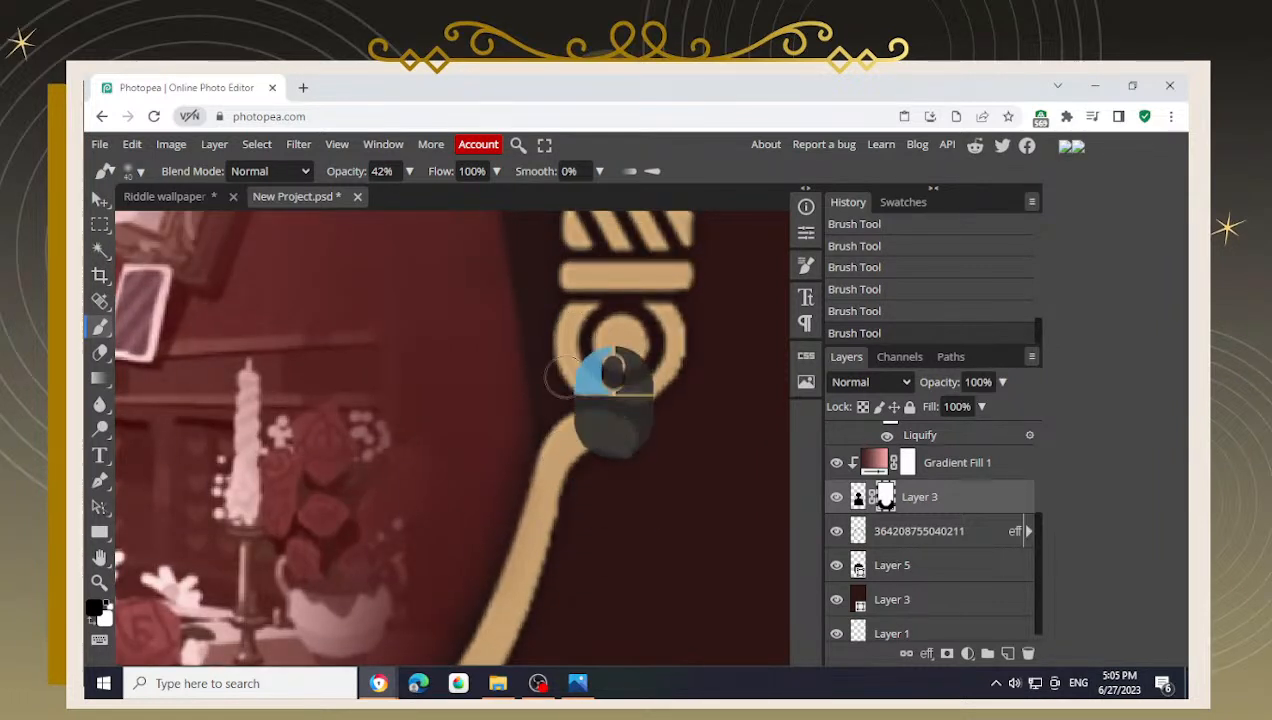
mouse_move(548, 389)
left_mouse_down()
mouse_move(562, 380)
mouse_move(575, 398)
left_mouse_up()
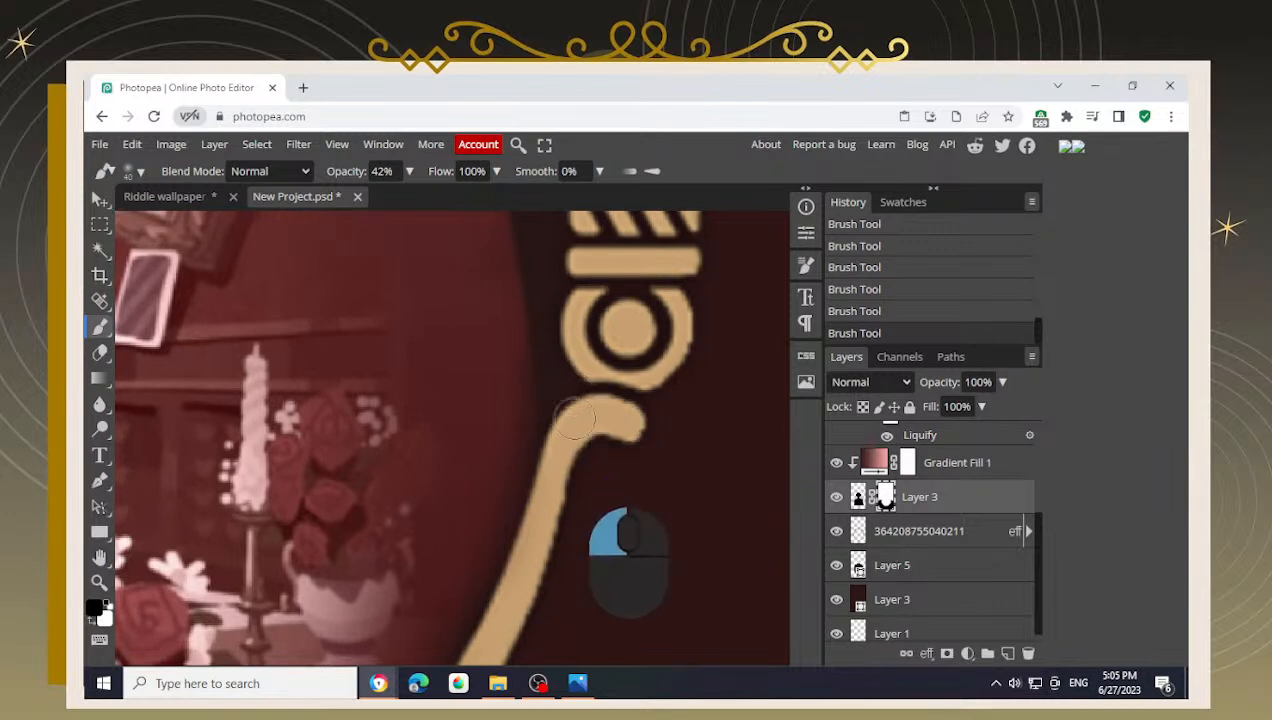
scroll(563, 443, "down", 2)
left_click_drag(563, 318, 550, 418)
- Touch up the silhouette's right edge beside the candle and flower vase on Layer 3's mask
scroll(460, 517, "down", 1, "alt")
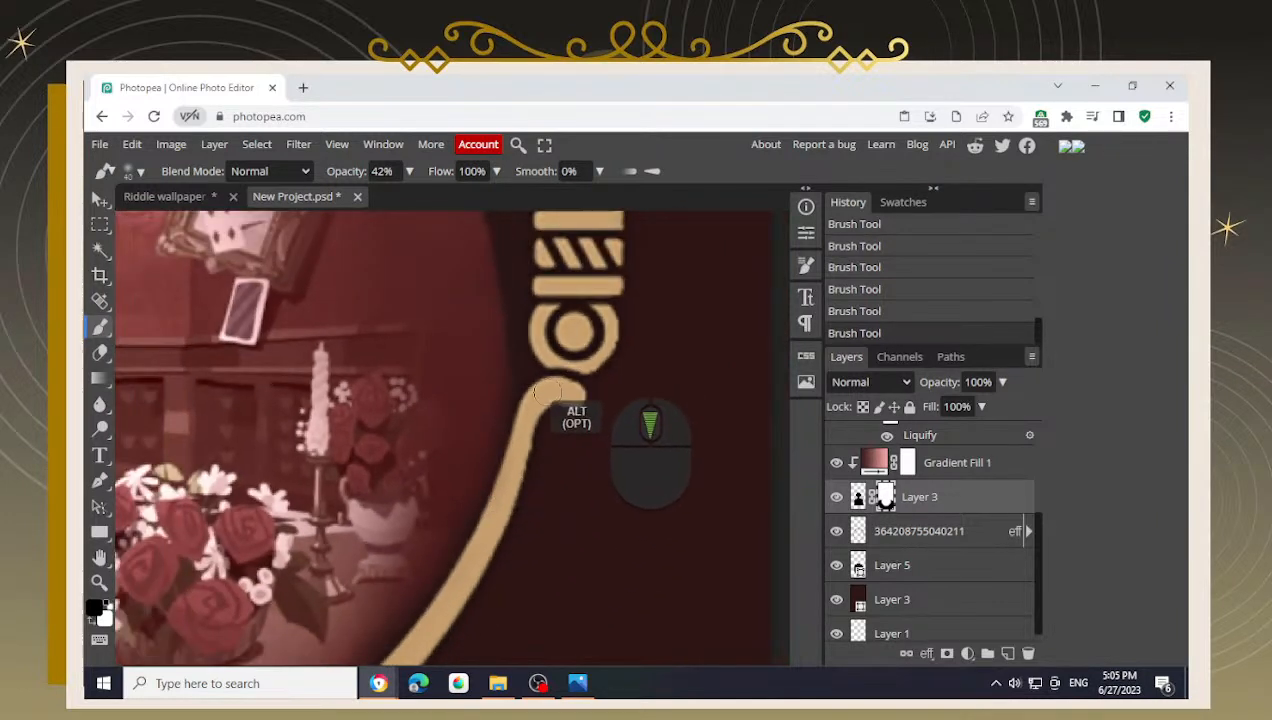
mouse_move(475, 318)
left_mouse_down()
mouse_move(468, 365)
mouse_move(477, 343)
left_mouse_up()
mouse_move(466, 420)
left_mouse_down()
mouse_move(485, 364)
mouse_move(463, 446)
left_mouse_up()
scroll(468, 446, "down", 1)
mouse_move(500, 369)
left_mouse_down()
mouse_move(484, 417)
mouse_move(447, 455)
left_mouse_up()
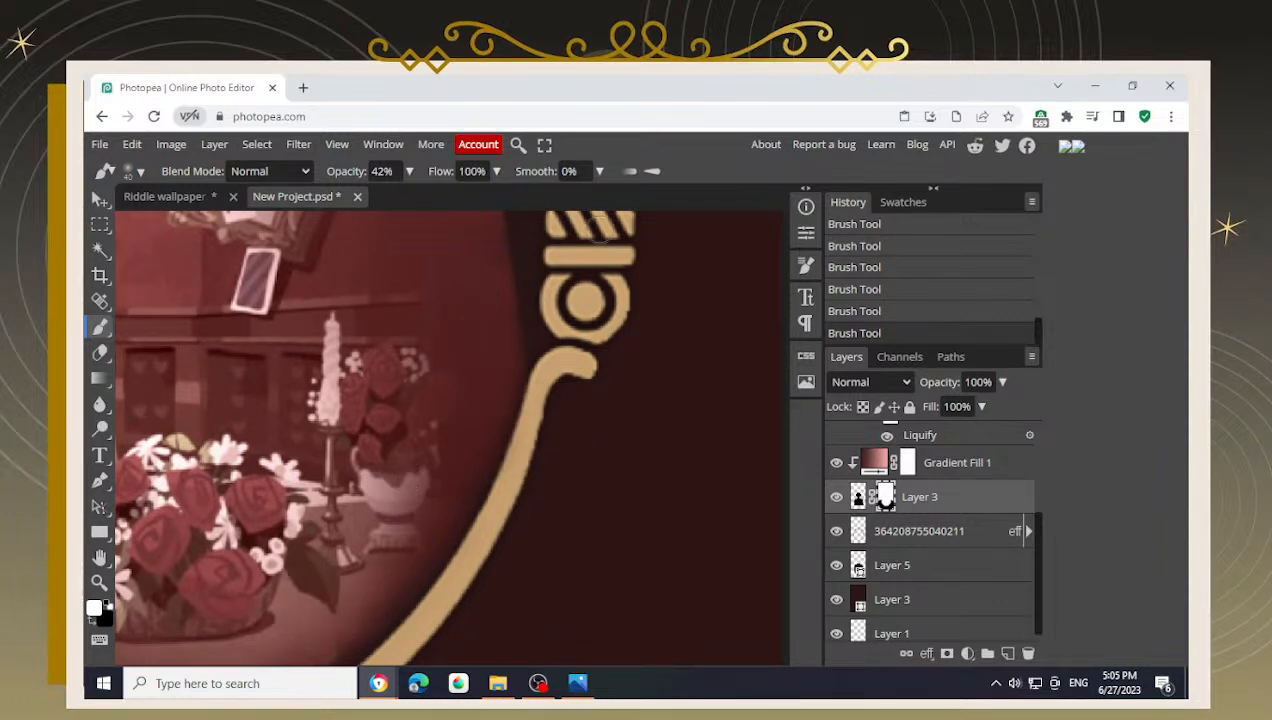
- Paint white on Layer 3's mask beside the flower vase and black over the frame's lower right curve
scroll(490, 362, "right", 1)
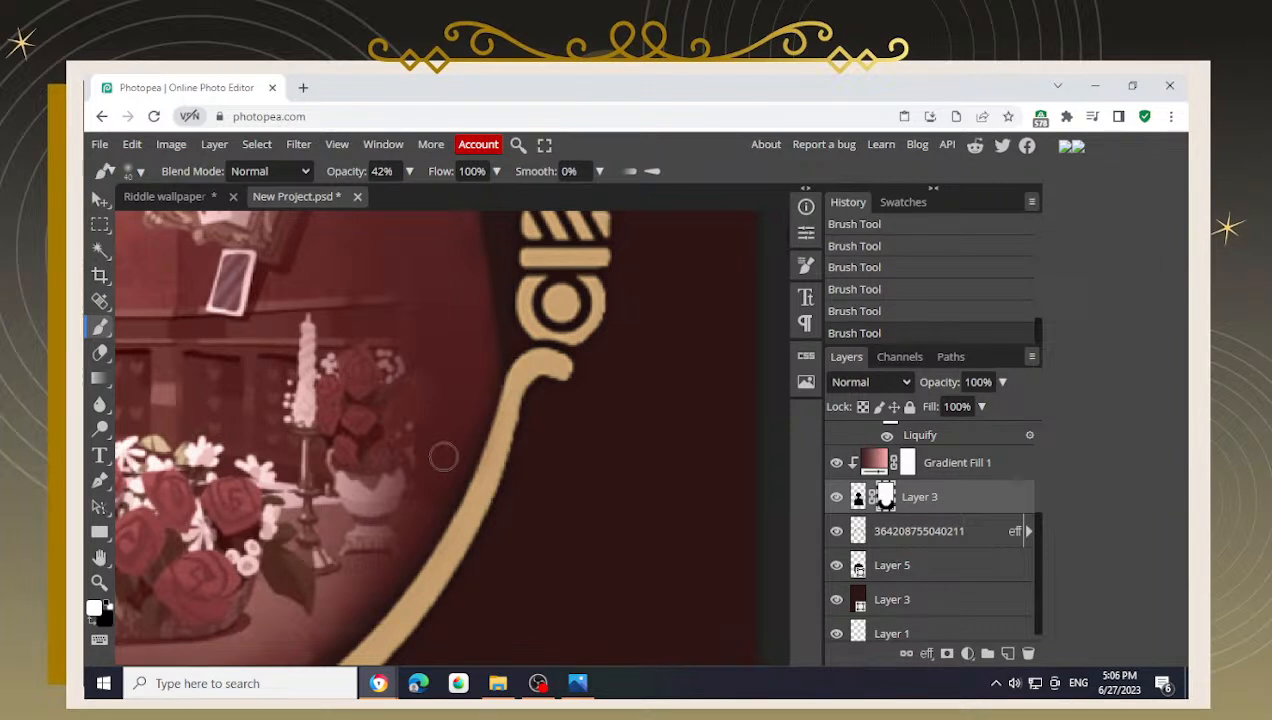
mouse_move(438, 467)
left_mouse_down()
mouse_move(474, 375)
mouse_move(449, 483)
mouse_move(480, 405)
left_mouse_up()
middle_click(425, 487)
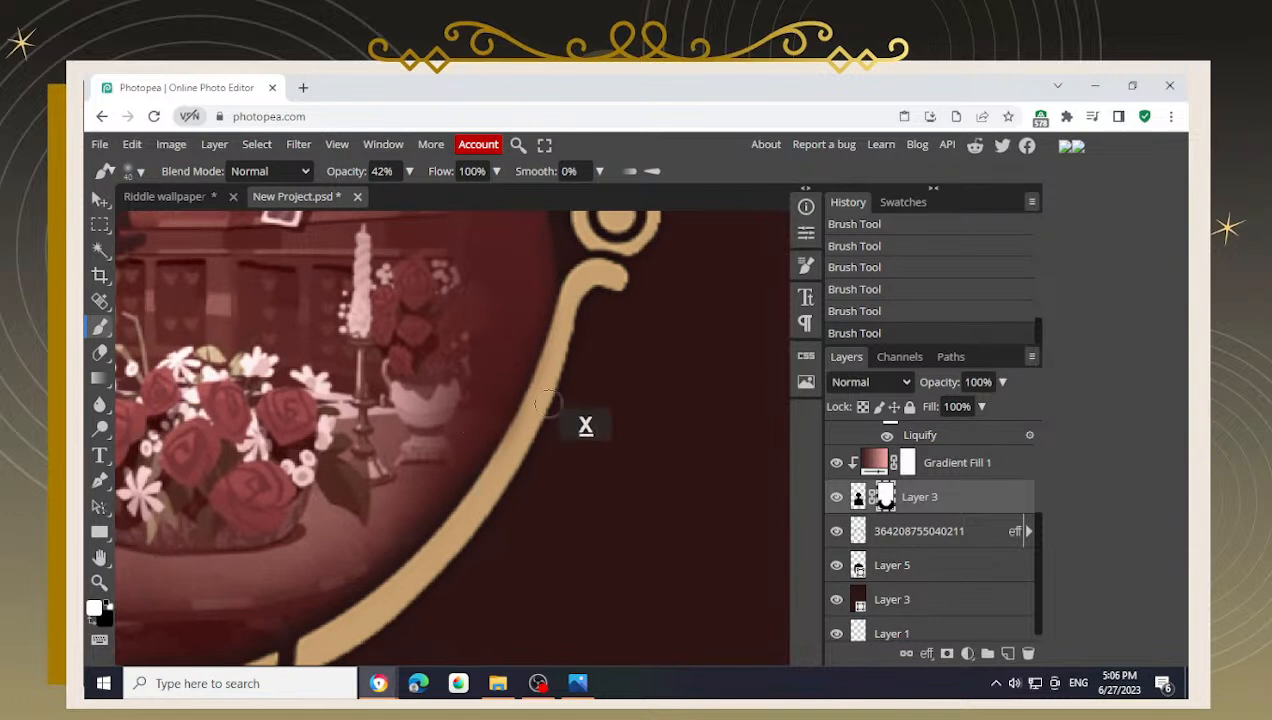
key("x")
mouse_move(540, 468)
left_mouse_down()
mouse_move(545, 487)
mouse_move(552, 417)
mouse_move(515, 477)
left_mouse_up()
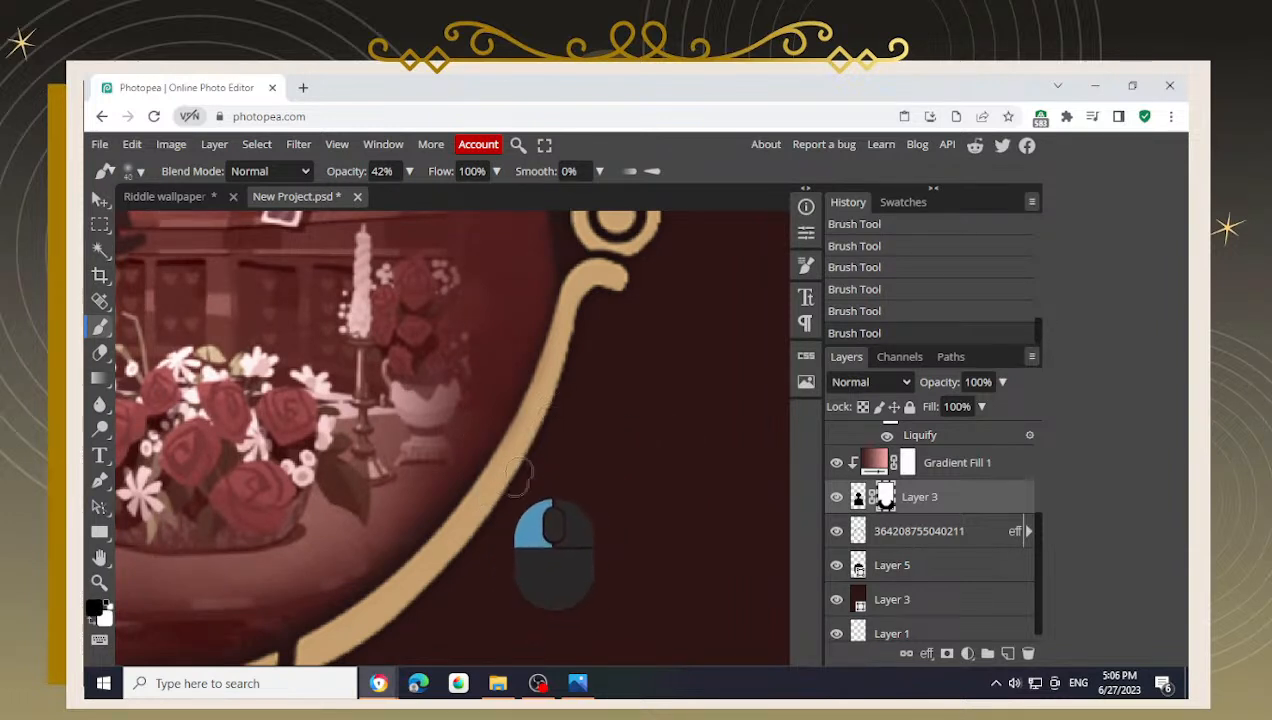
- Paint white on Layer 3's mask below the flower vase and along the scene's bottom edge
key("x")
mouse_move(440, 426)
left_mouse_down()
mouse_move(377, 529)
mouse_move(434, 461)
mouse_move(377, 541)
mouse_move(471, 434)
mouse_move(419, 455)
mouse_move(454, 460)
mouse_move(458, 448)
mouse_move(336, 548)
mouse_move(362, 523)
left_mouse_up()
middle_click(419, 455)
left_click_drag(330, 538, 462, 495)
mouse_move(557, 460)
left_mouse_down()
mouse_move(376, 509)
mouse_move(369, 525)
mouse_move(458, 527)
mouse_move(471, 547)
mouse_move(408, 548)
mouse_move(505, 532)
mouse_move(551, 504)
mouse_move(369, 520)
mouse_move(396, 537)
mouse_move(371, 539)
mouse_move(328, 531)
mouse_move(331, 503)
mouse_move(439, 569)
mouse_move(372, 524)
left_mouse_up()
- Paint white on Layer 3's mask along the scene's lower left edge, beside the armchair and playing cards
mouse_move(295, 456)
left_mouse_down()
mouse_move(365, 528)
mouse_move(240, 368)
mouse_move(230, 335)
mouse_move(264, 378)
left_mouse_up()
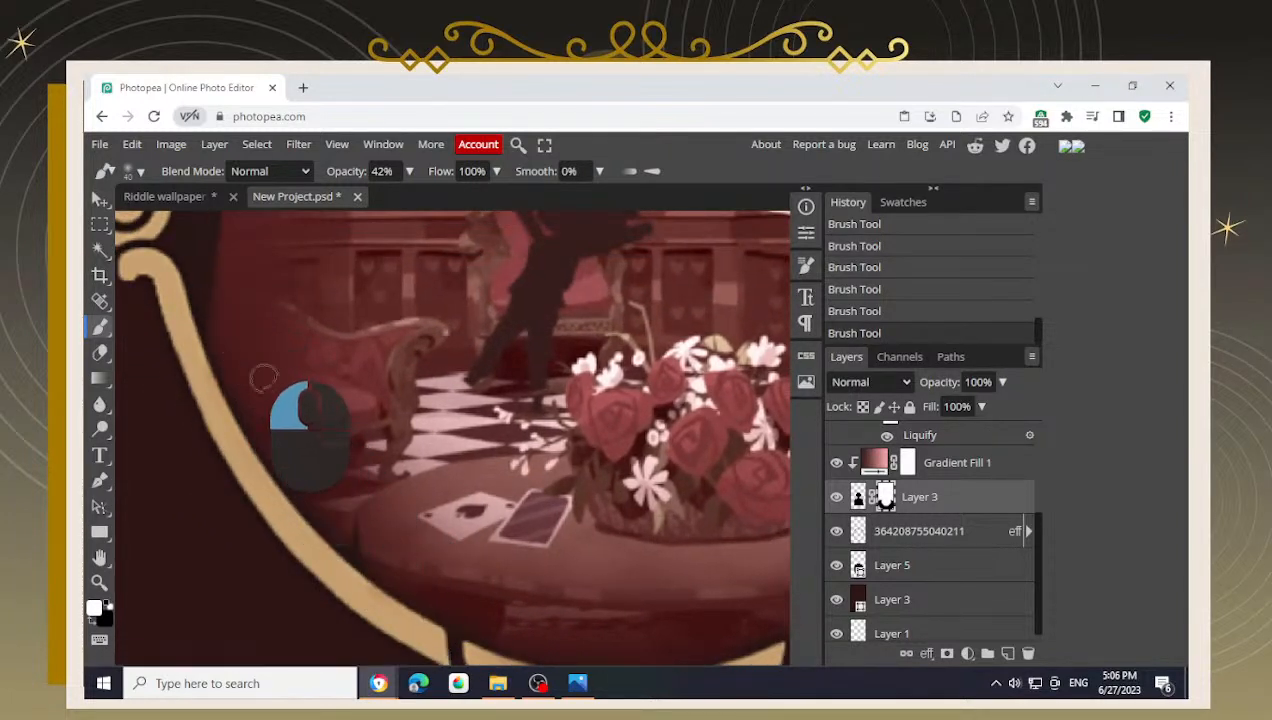
left_click_drag(345, 516, 328, 486)
mouse_move(241, 326)
left_mouse_down()
mouse_move(273, 399)
mouse_move(343, 482)
mouse_move(427, 533)
mouse_move(379, 470)
left_mouse_up()
left_click_drag(515, 530, 440, 488)
left_click_drag(550, 508, 432, 494)
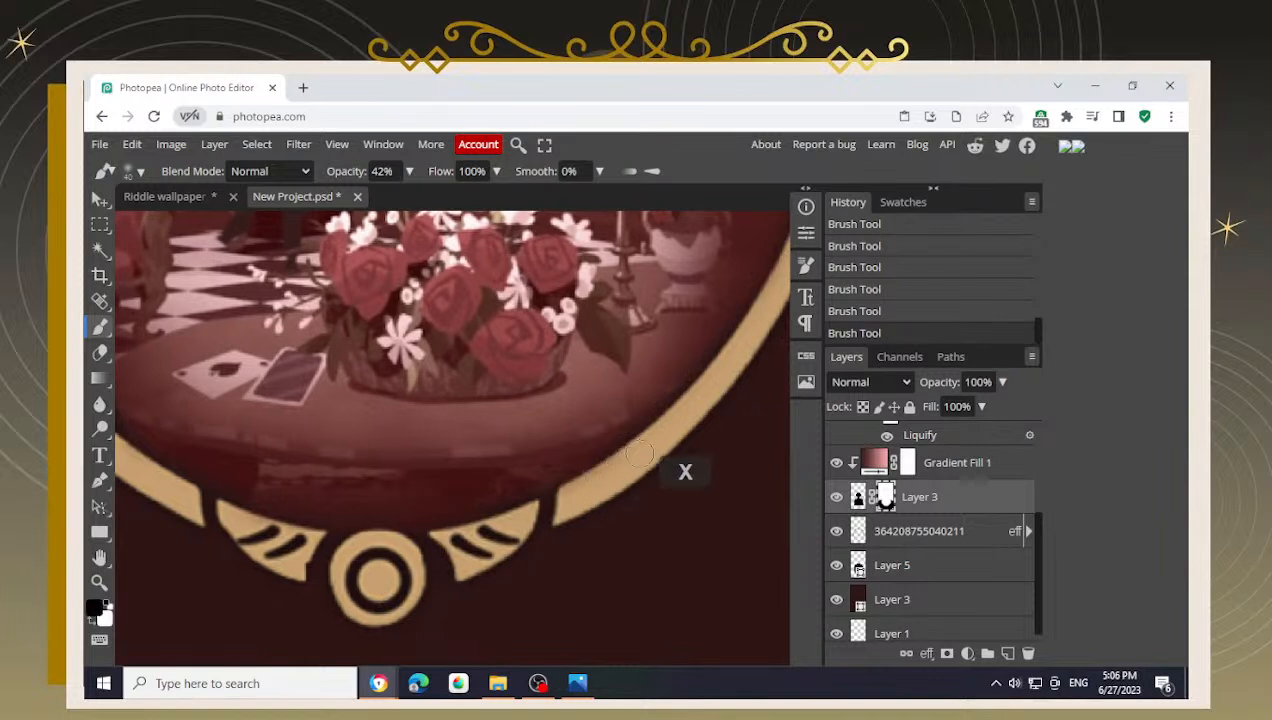
- Paint black on Layer 3's mask from the lower right curve to the bottom medallion, reducing the brush opacity to 30%
mouse_move(681, 432)
left_mouse_down()
mouse_move(596, 487)
mouse_move(651, 441)
mouse_move(564, 525)
mouse_move(642, 450)
mouse_move(503, 545)
mouse_move(581, 484)
mouse_move(466, 545)
mouse_move(612, 464)
mouse_move(549, 518)
mouse_move(305, 564)
mouse_move(417, 544)
mouse_move(306, 555)
mouse_move(361, 569)
mouse_move(358, 555)
mouse_move(381, 545)
mouse_move(417, 179)
mouse_move(401, 195)
mouse_move(396, 548)
left_mouse_up()
left_click(410, 174)
left_click(394, 195)
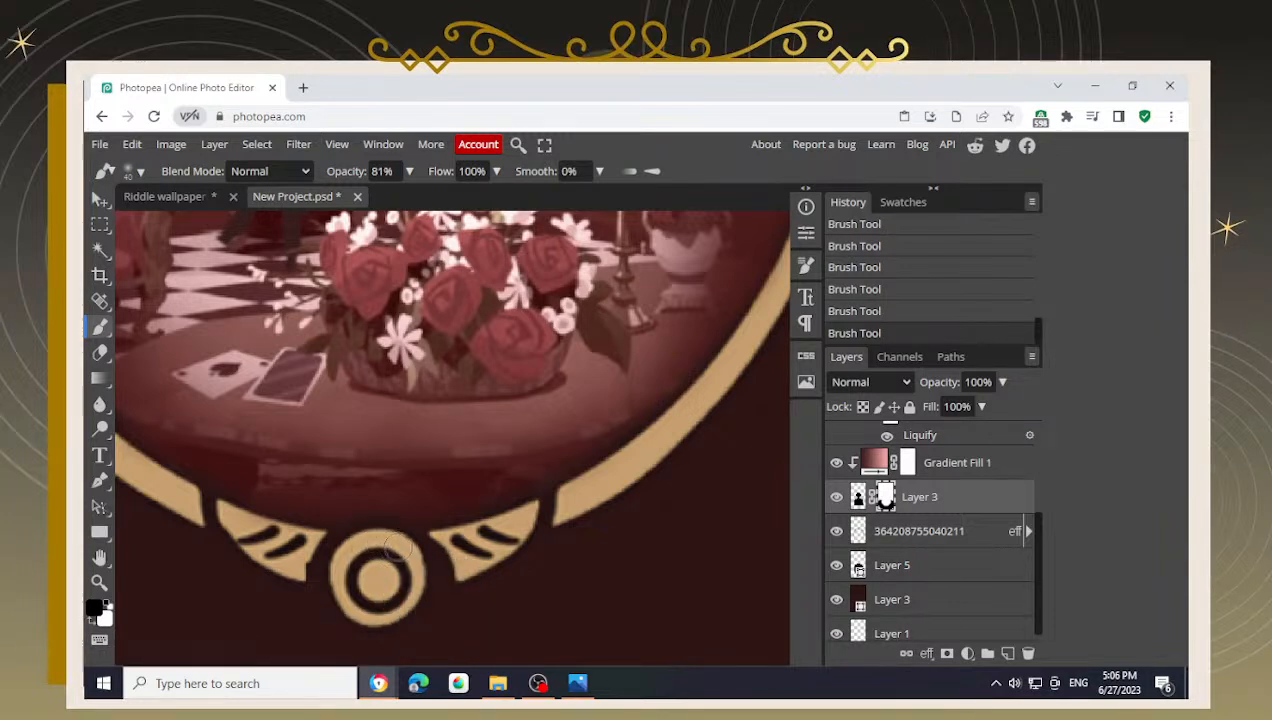
left_click(410, 173)
left_click_drag(332, 196, 356, 197)
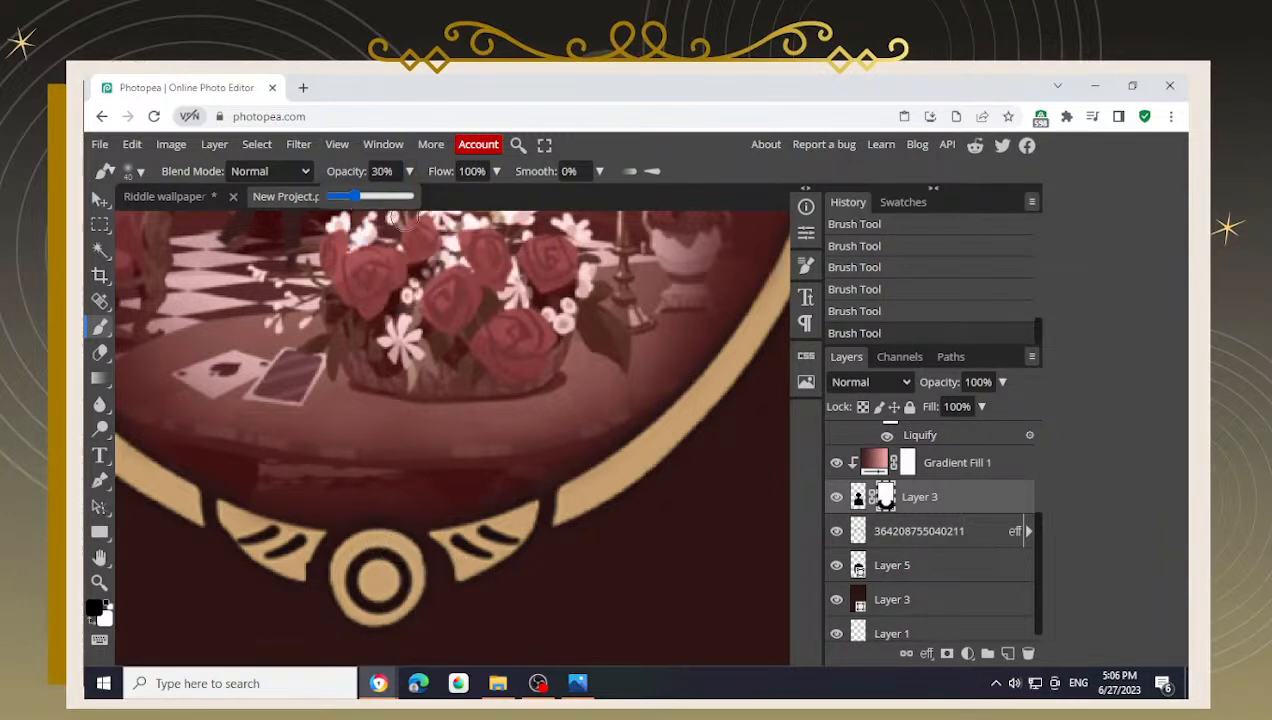
mouse_move(411, 505)
left_mouse_down()
mouse_move(372, 501)
mouse_move(408, 502)
mouse_move(390, 512)
mouse_move(369, 494)
mouse_move(352, 513)
mouse_move(430, 502)
mouse_move(422, 491)
mouse_move(521, 465)
mouse_move(487, 480)
left_mouse_up()
- Paint white at 30% opacity on Layer 3's mask along the table edge above the frame's lower left curve and bottom ornament
key("x")
left_click_drag(362, 468, 537, 492)
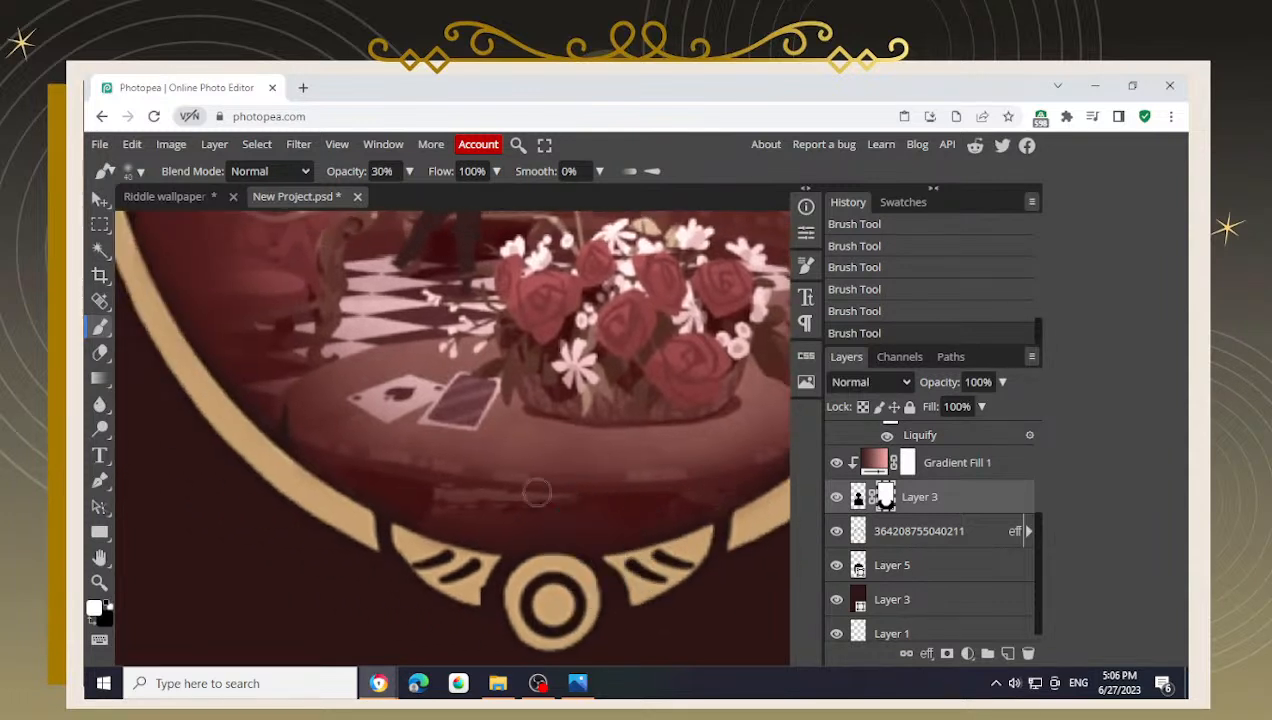
mouse_move(578, 577)
left_mouse_down()
mouse_move(531, 534)
mouse_move(566, 531)
mouse_move(443, 519)
mouse_move(288, 428)
left_mouse_up()
mouse_move(257, 374)
left_mouse_down()
mouse_move(279, 394)
mouse_move(179, 352)
mouse_move(290, 520)
mouse_move(265, 478)
mouse_move(440, 575)
mouse_move(577, 612)
mouse_move(560, 548)
left_mouse_up()
- Raise the brush opacity to 100% and paint black on Layer 3's mask over the bottom round medallion
key("x")
scroll(540, 540, "up", 5)
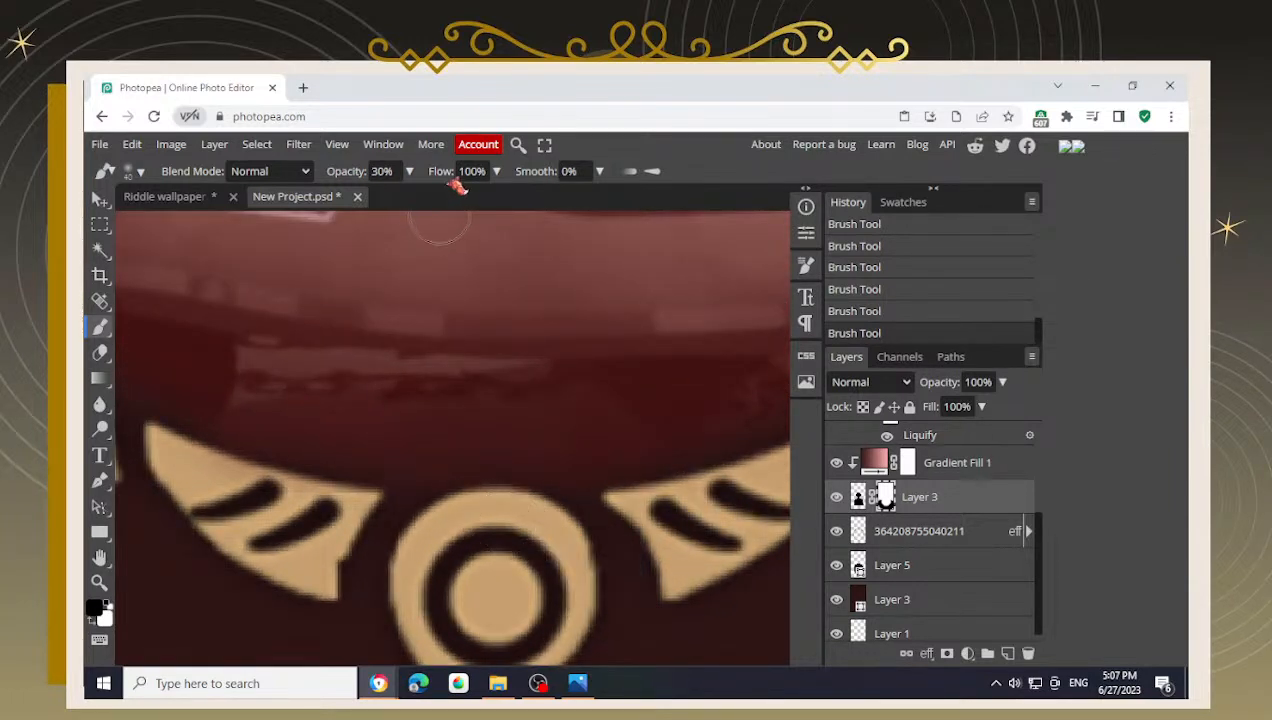
left_click_drag(410, 171, 450, 218)
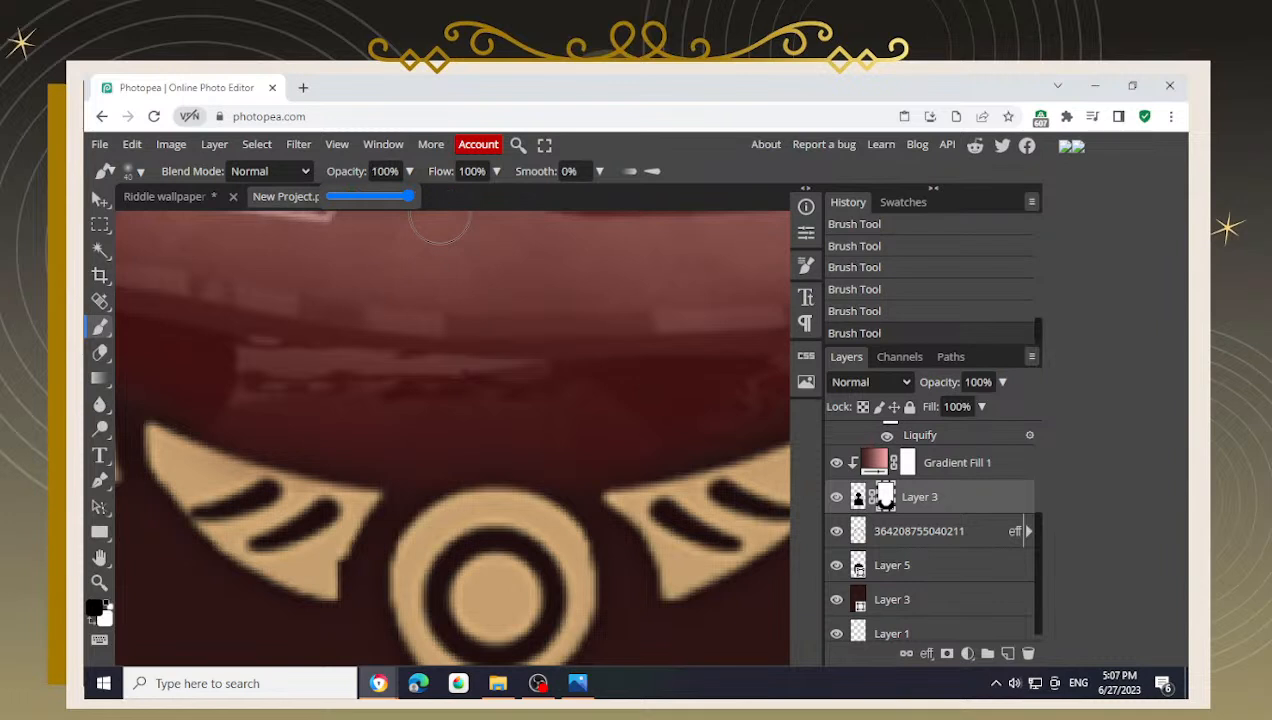
left_click(490, 555)
mouse_move(525, 528)
left_mouse_down()
mouse_move(490, 518)
mouse_move(515, 527)
mouse_move(500, 535)
left_mouse_up()
- Paint white on Layer 3's mask in the dark gap just above the bottom medallion, between the two wing ornaments
key("x")
left_click_drag(560, 455, 468, 445)
left_click_drag(380, 447, 507, 464)
mouse_move(352, 522)
left_mouse_down()
mouse_move(340, 513)
mouse_move(468, 541)
mouse_move(493, 525)
mouse_move(683, 529)
mouse_move(622, 513)
mouse_move(630, 548)
left_mouse_up()
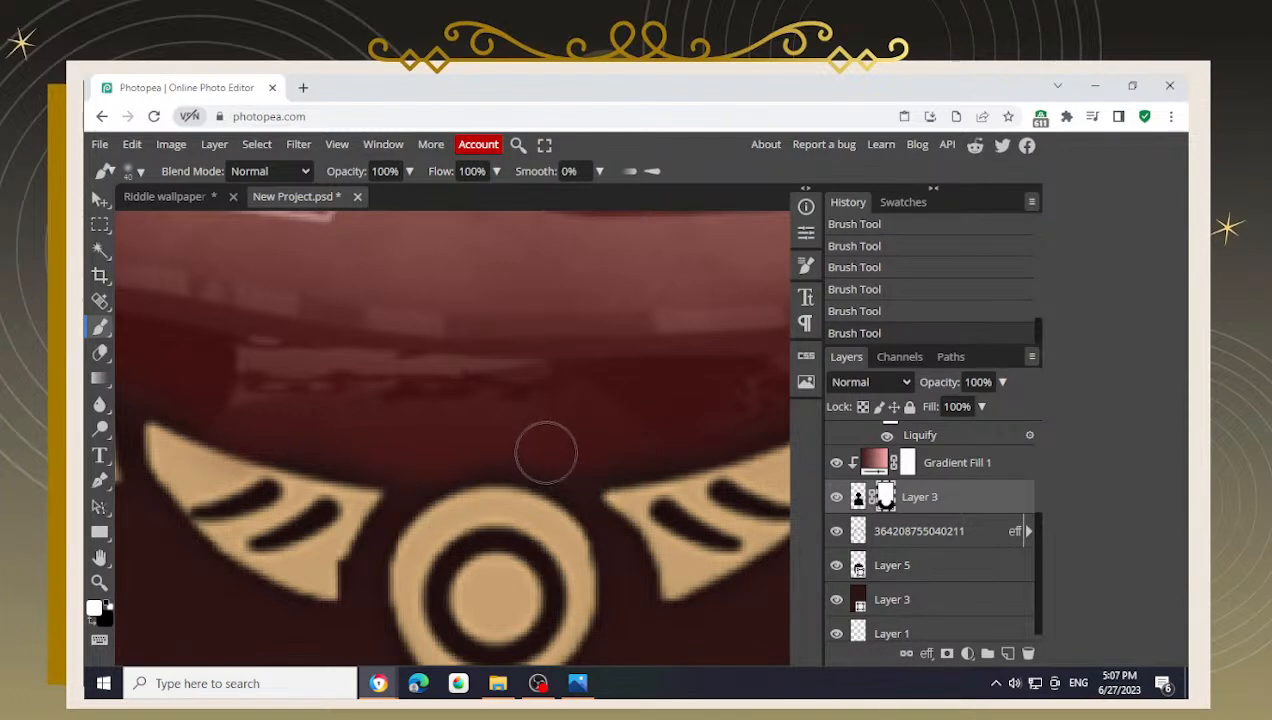
mouse_move(563, 471)
left_mouse_down()
mouse_move(488, 449)
mouse_move(430, 470)
mouse_move(335, 436)
mouse_move(361, 441)
mouse_move(340, 426)
left_mouse_up()
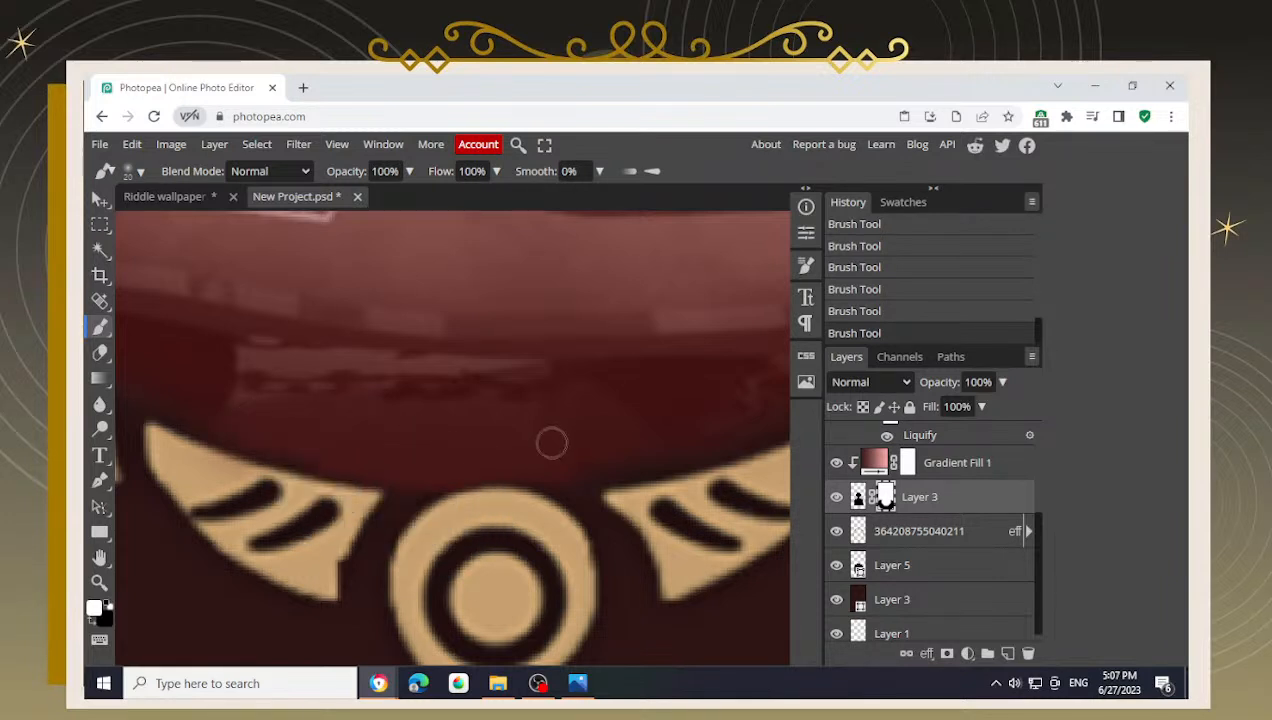
- Refine Layer 3's mask around the bottom medallion and its left wing ornament with a 20 px brush
scroll(490, 445, "right", 2)
scroll(382, 482, "right", 2)
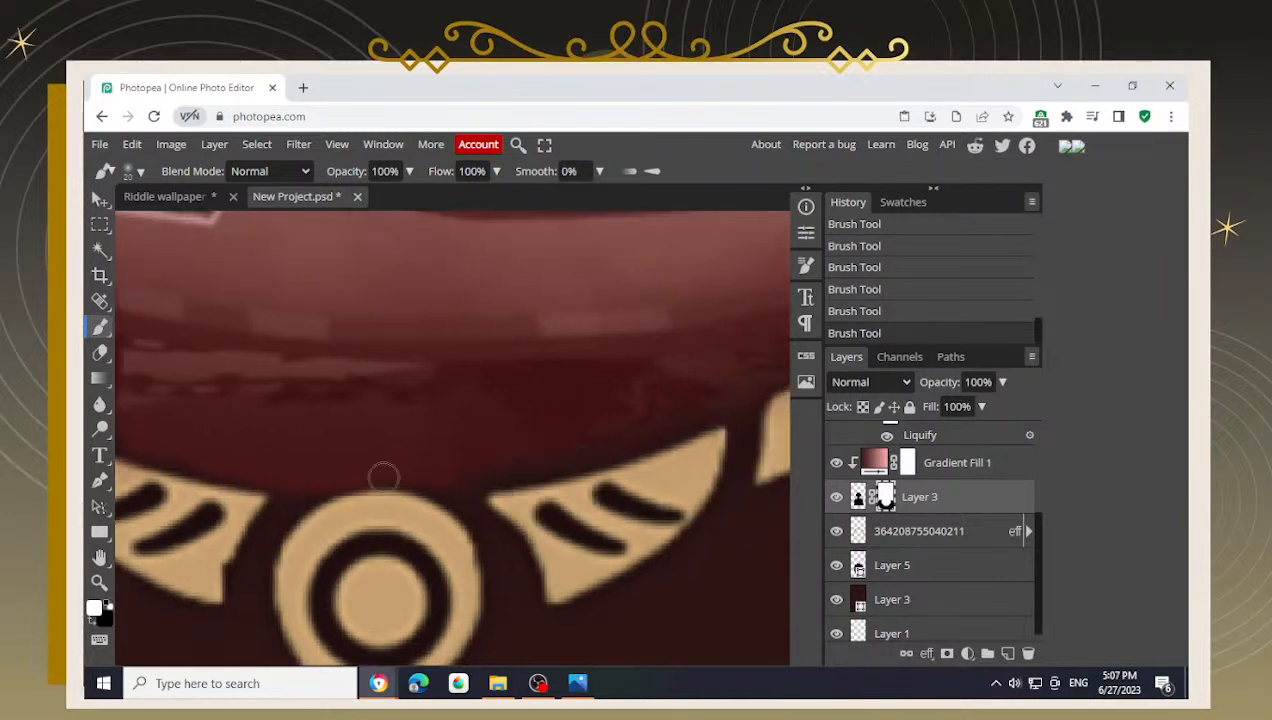
left_click_drag(391, 514, 343, 512)
left_click(281, 520)
middle_click(247, 525)
left_click_drag(247, 525, 329, 530)
left_click_drag(223, 508, 389, 572)
mouse_move(312, 527)
left_mouse_down()
mouse_move(352, 551)
mouse_move(329, 550)
mouse_move(403, 575)
mouse_move(490, 570)
left_mouse_up()
left_click_drag(604, 614, 514, 578)
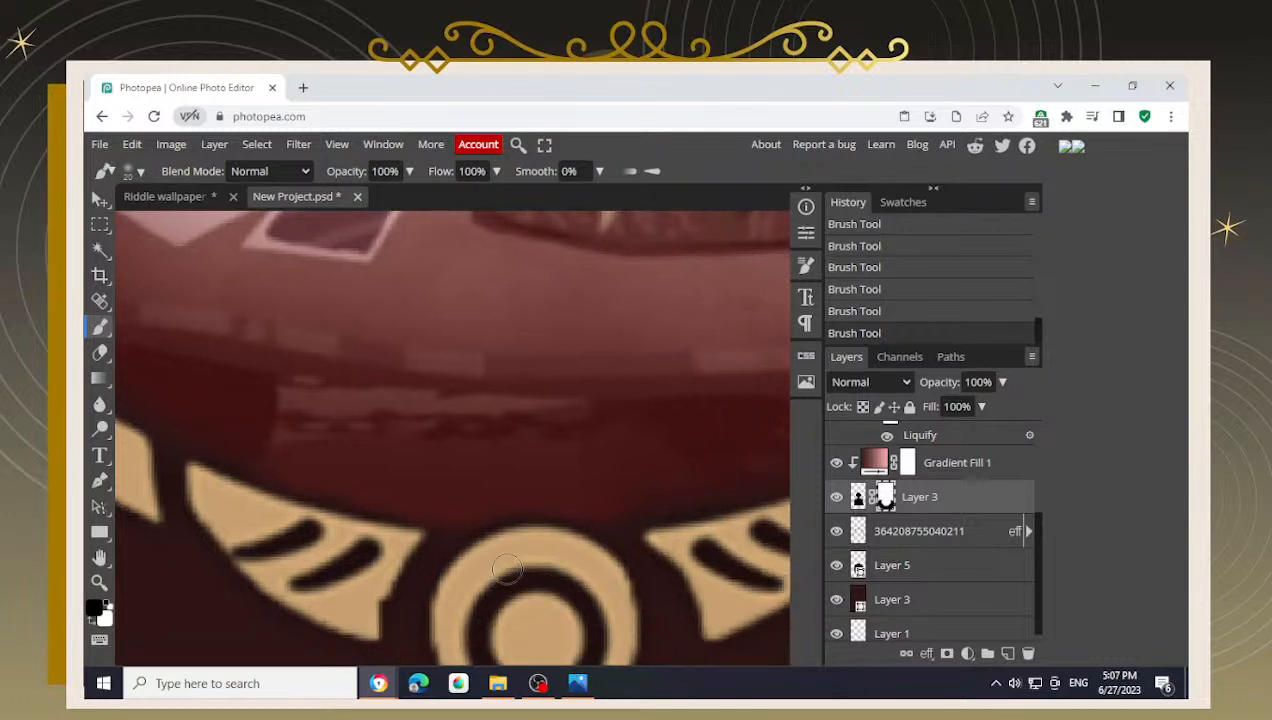
- Fill the remaining gap between the table edge and the top of the bottom medallion on Layer 3's mask
mouse_move(446, 500)
left_mouse_down()
mouse_move(548, 488)
mouse_move(656, 502)
mouse_move(726, 468)
mouse_move(606, 501)
left_mouse_up()
mouse_move(477, 533)
left_mouse_down()
mouse_move(707, 481)
mouse_move(530, 534)
left_mouse_up()
mouse_move(606, 497)
left_mouse_down()
mouse_move(400, 520)
mouse_move(378, 541)
mouse_move(315, 532)
left_mouse_up()
scroll(400, 520, "down", 3)
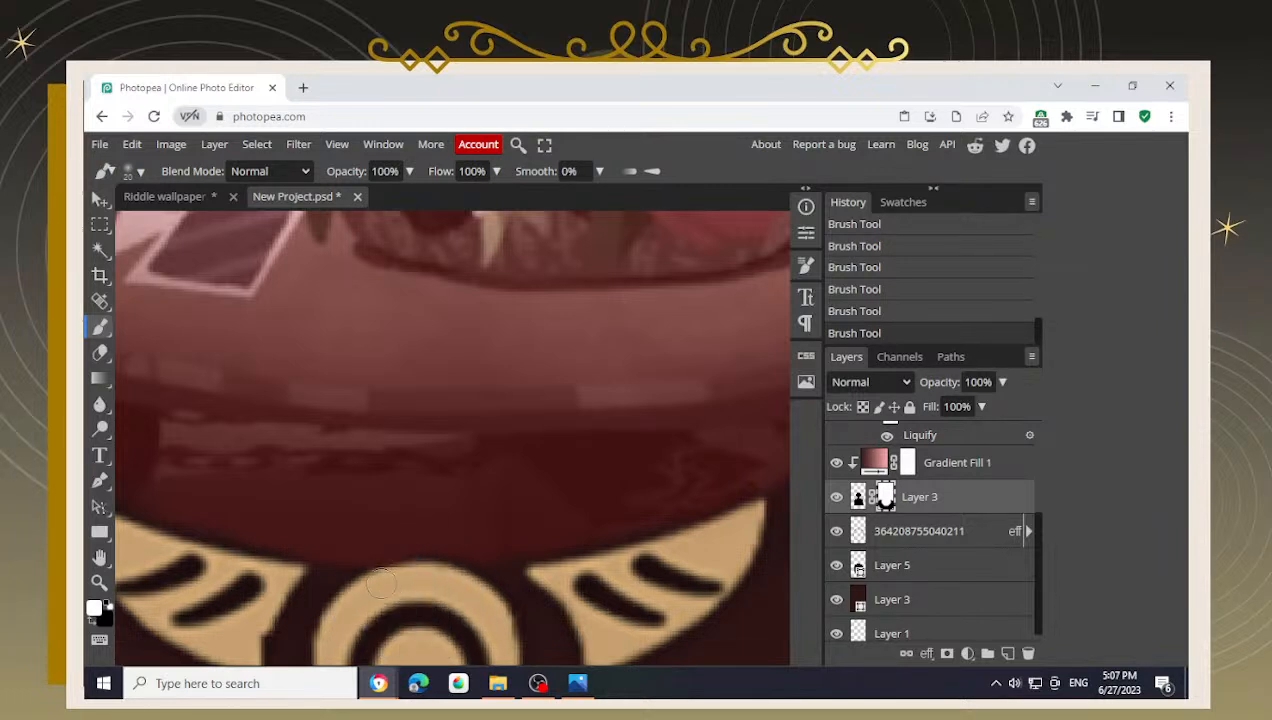
- Paint black on Layer 3's mask over the medallion's upper rim and the inner tips of both wing ornaments
key("x")
left_click_drag(410, 585, 420, 586)
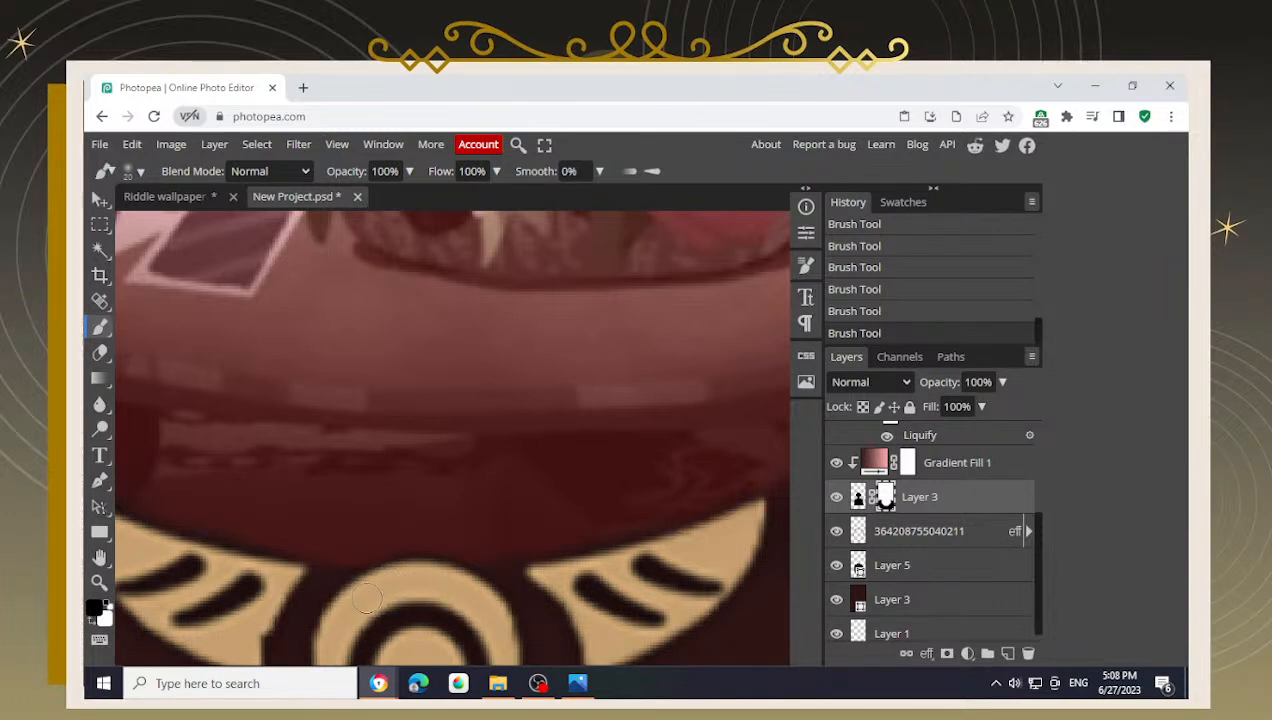
left_click(307, 591)
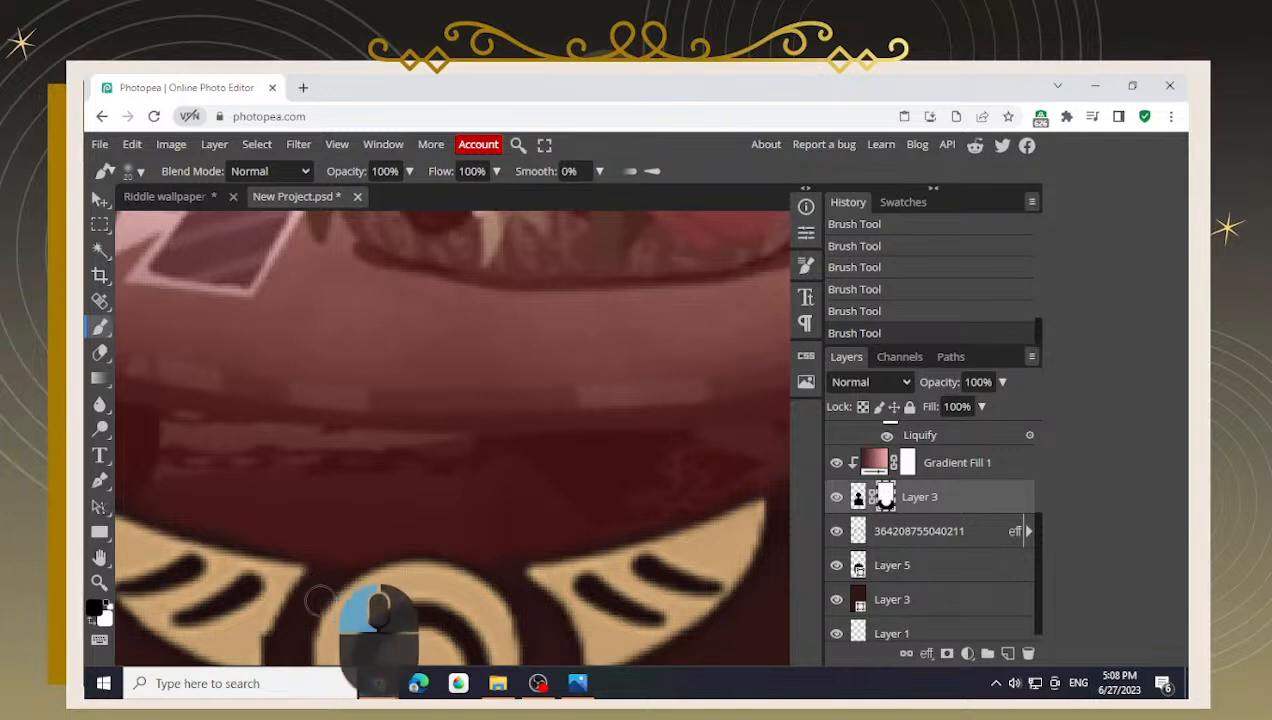
mouse_move(332, 609)
left_mouse_down()
mouse_move(385, 596)
mouse_move(352, 600)
mouse_move(371, 601)
left_mouse_up()
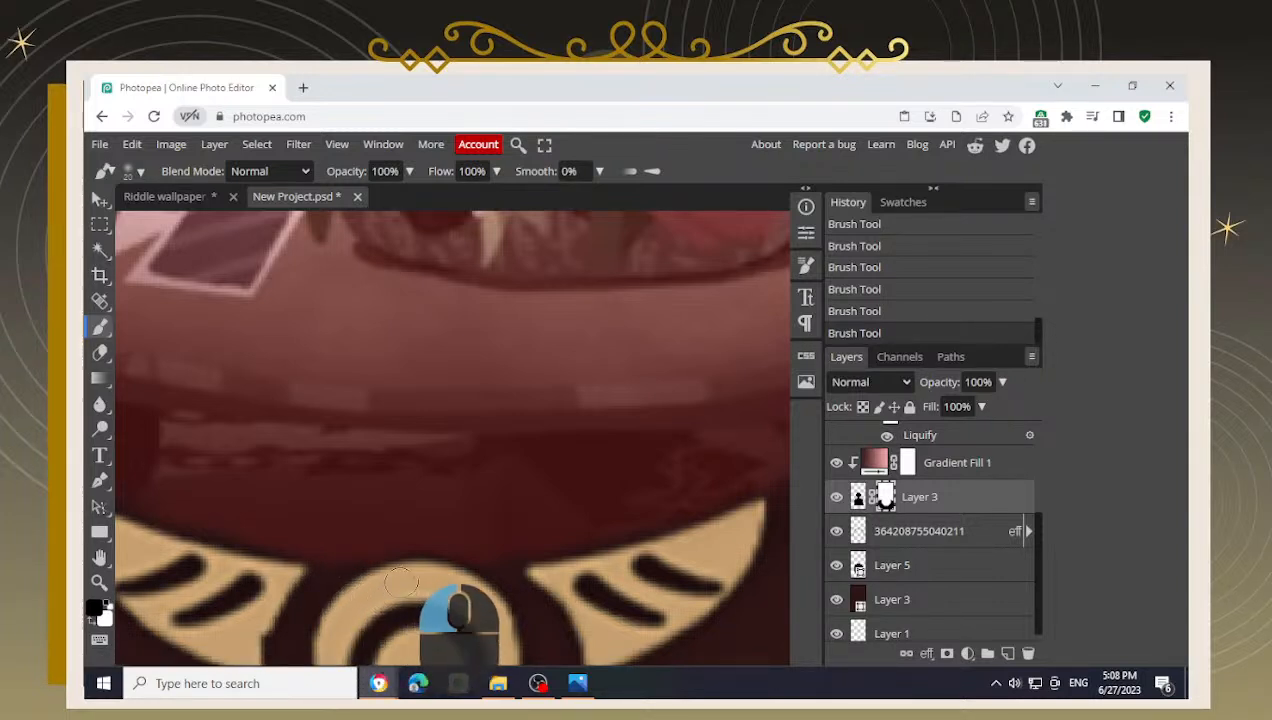
mouse_move(543, 589)
left_mouse_down()
mouse_move(454, 592)
mouse_move(565, 590)
mouse_move(495, 596)
left_mouse_up()
- Paint white on Layer 3's mask just above the right wing ornament and black over the ornaments' edges
key("x")
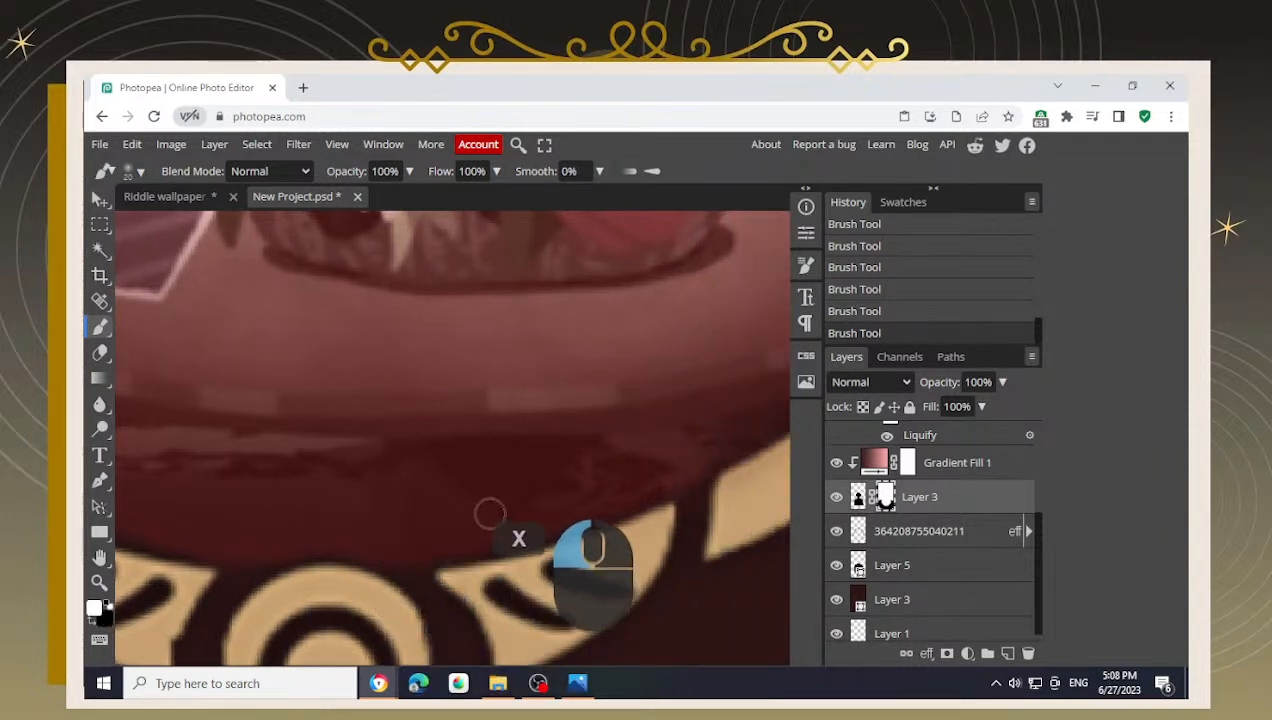
left_click(494, 532)
left_click_drag(537, 505, 503, 491)
key("x")
mouse_move(676, 446)
left_mouse_down()
mouse_move(686, 450)
mouse_move(639, 488)
mouse_move(512, 546)
mouse_move(355, 585)
mouse_move(610, 575)
left_mouse_up()
mouse_move(256, 556)
left_mouse_down()
mouse_move(393, 552)
mouse_move(291, 568)
left_mouse_up()
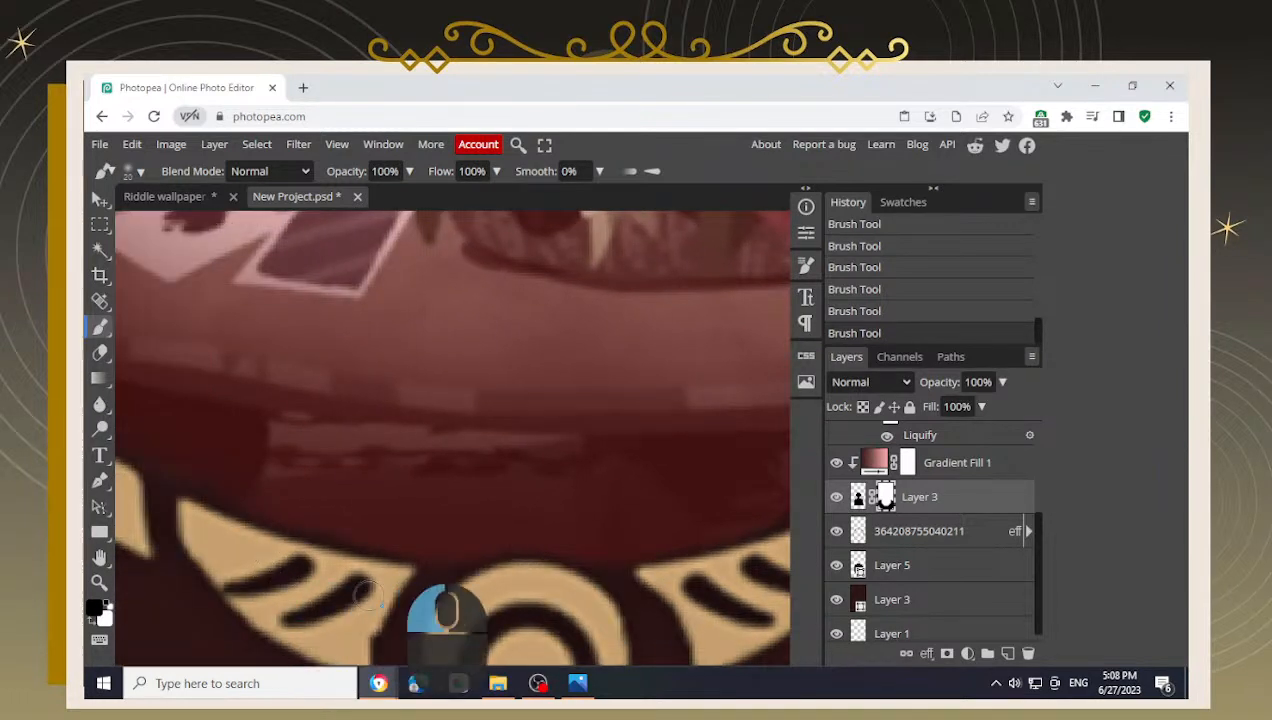
- Try to repaint Layer 3's mask along the left wing ornament and the frame's lower left curve
key("x")
left_click_drag(268, 485, 395, 532)
left_click_drag(217, 437, 337, 498)
key("ctrl+z")
key("x")
left_click_drag(297, 497, 344, 535)
key("ctrl+z")
mouse_move(275, 471)
left_mouse_down()
mouse_move(361, 530)
mouse_move(332, 514)
mouse_move(303, 527)
mouse_move(362, 560)
left_mouse_up()
key("x")
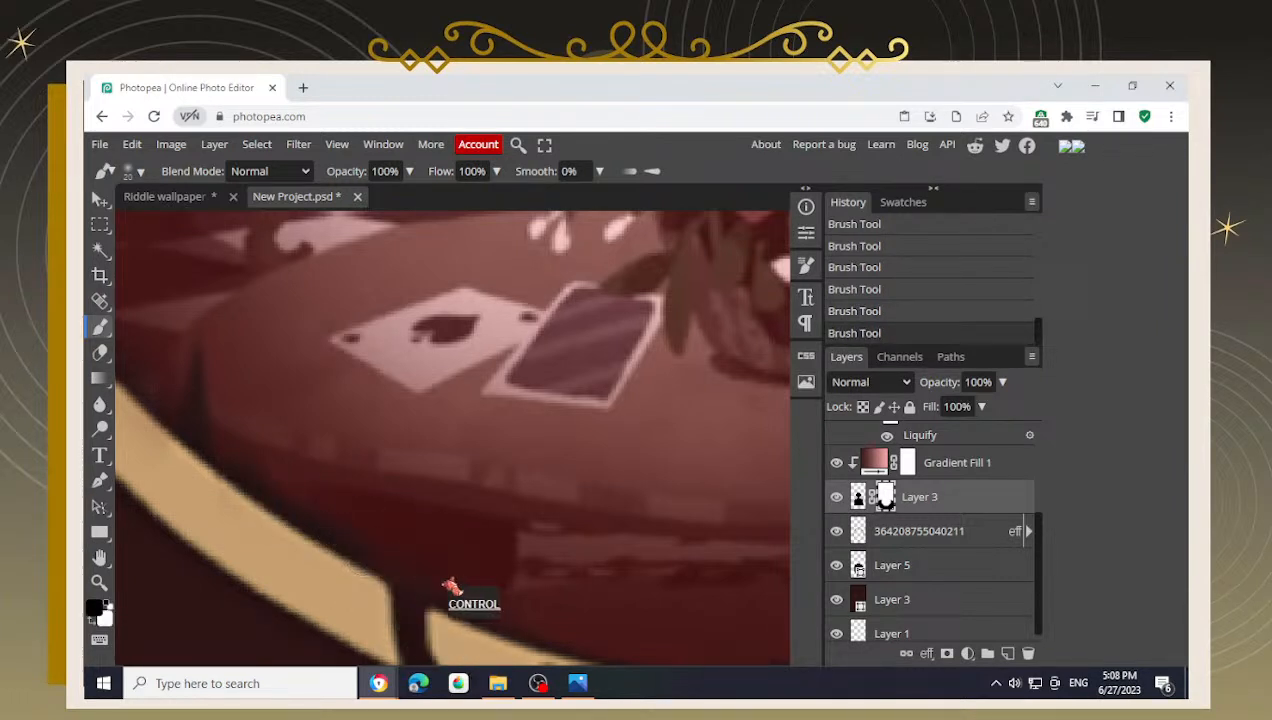
key("ctrl+z")
key("ctrl+z")
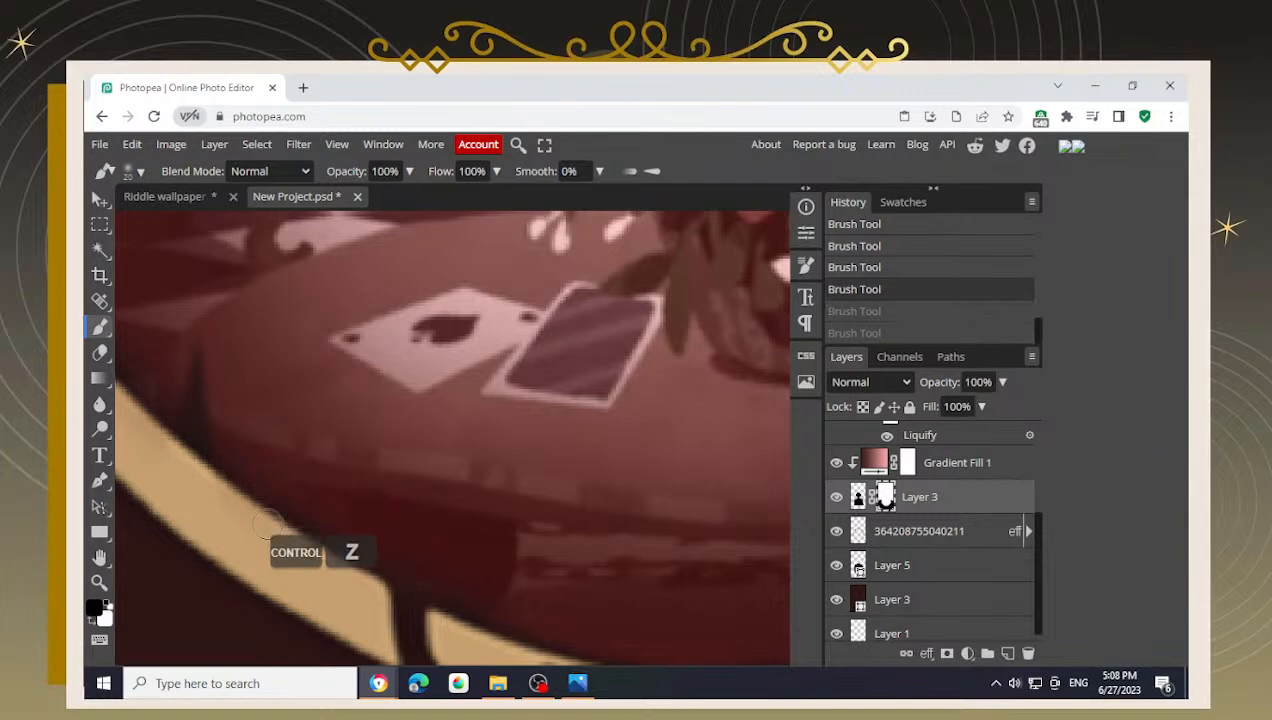
- Paint white on Layer 3's mask along the inner edge of the frame's lower right curve and undo the extra black stroke
scroll(340, 486, "down", 3)
scroll(371, 489, "down", 5)
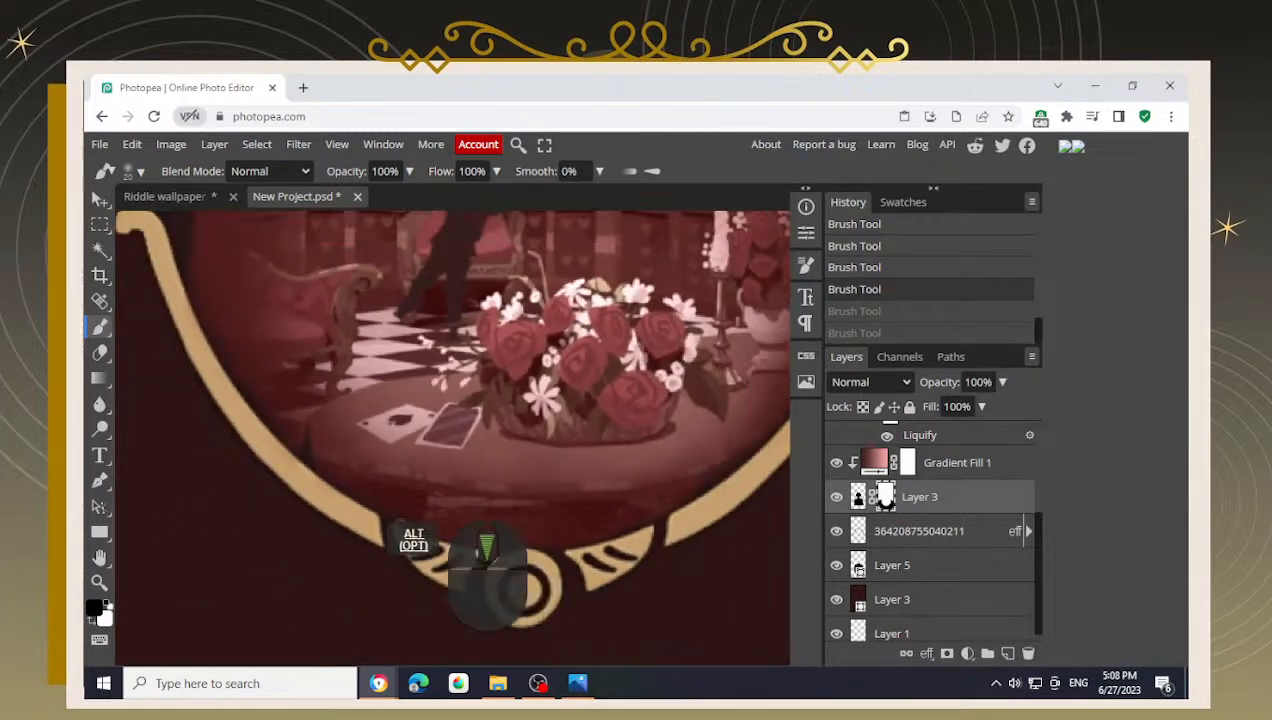
left_click_drag(563, 468, 495, 572)
scroll(495, 572, "up", 3)
scroll(496, 573, "up", 4)
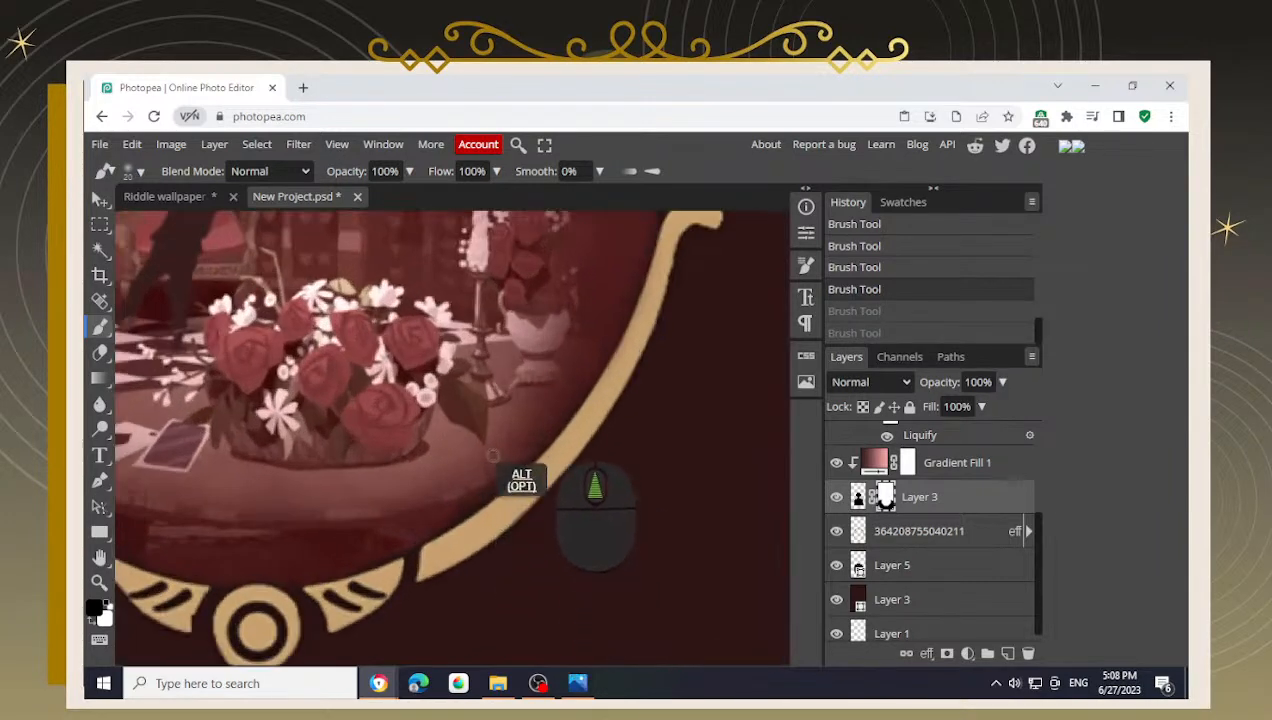
key("x")
left_click_drag(470, 514, 435, 534)
key("x")
left_click_drag(525, 477, 506, 510)
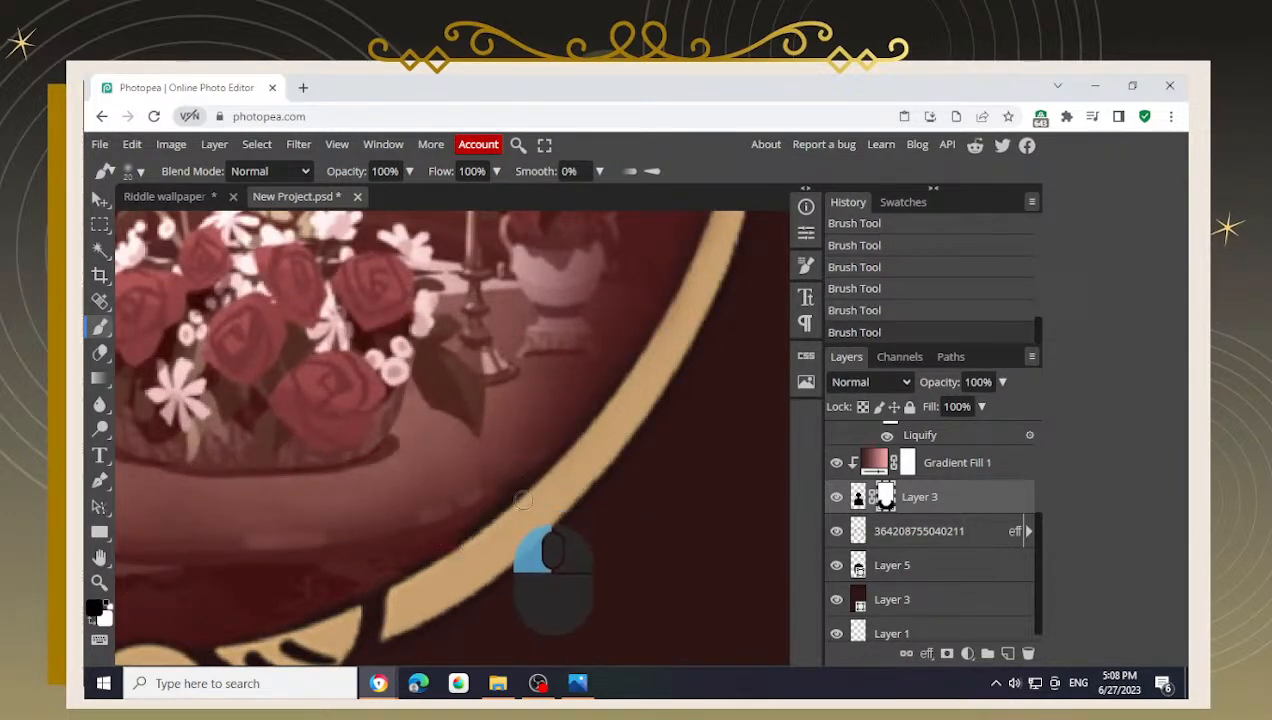
key("ctrl+z")
- Reduce the brush opacity to 19% and test strokes on Layer 3's mask at the frame's lower right curve
left_click_drag(409, 171, 343, 196)
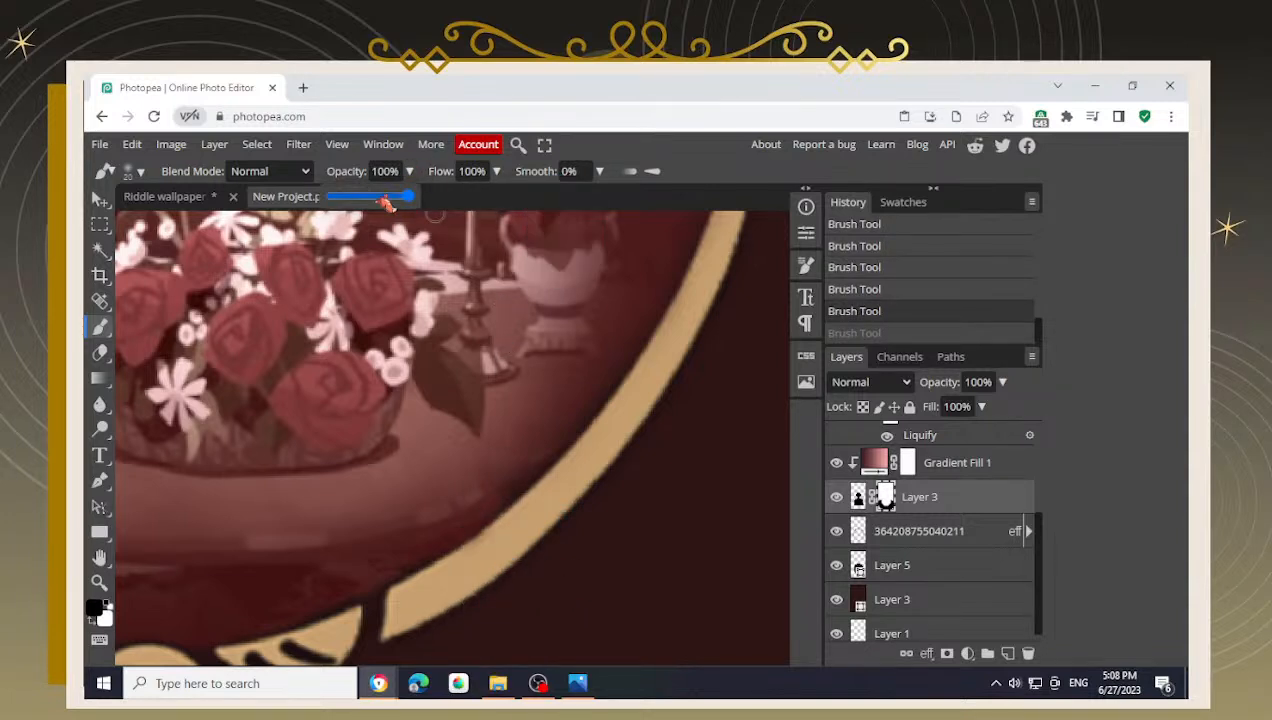
scroll(488, 510, "up", 2)
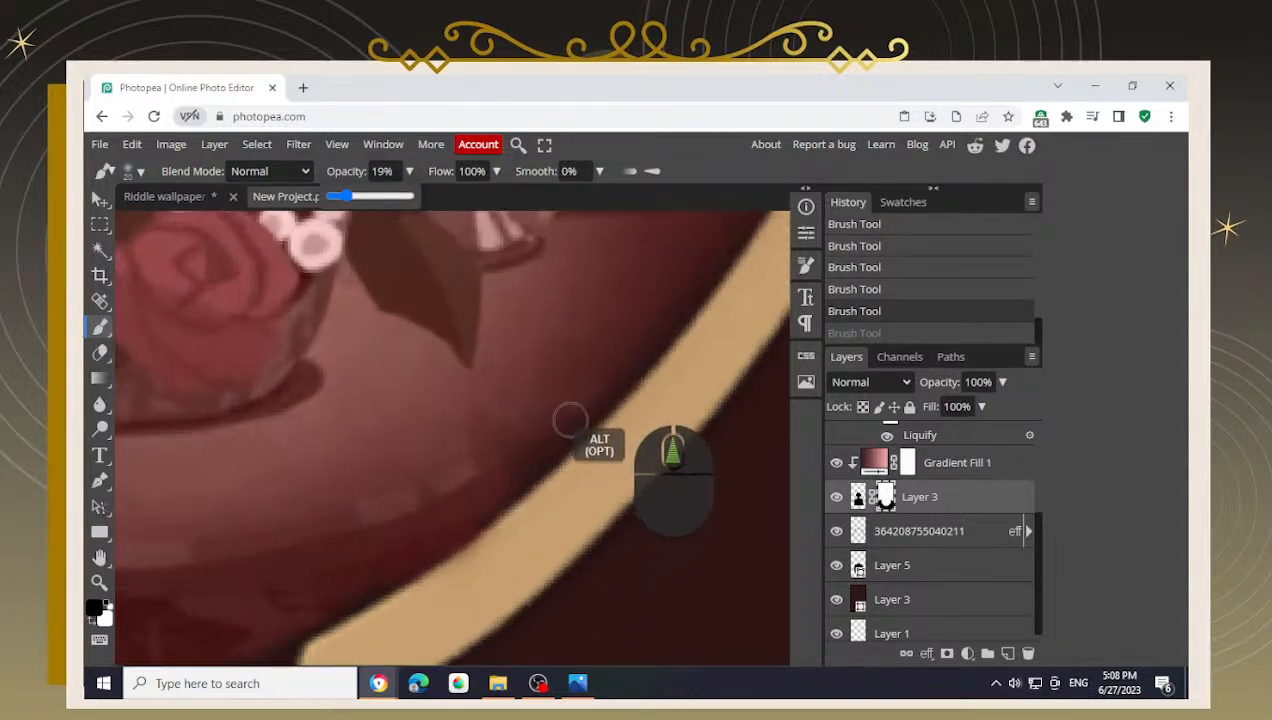
left_click(450, 512)
key("ctrl+z")
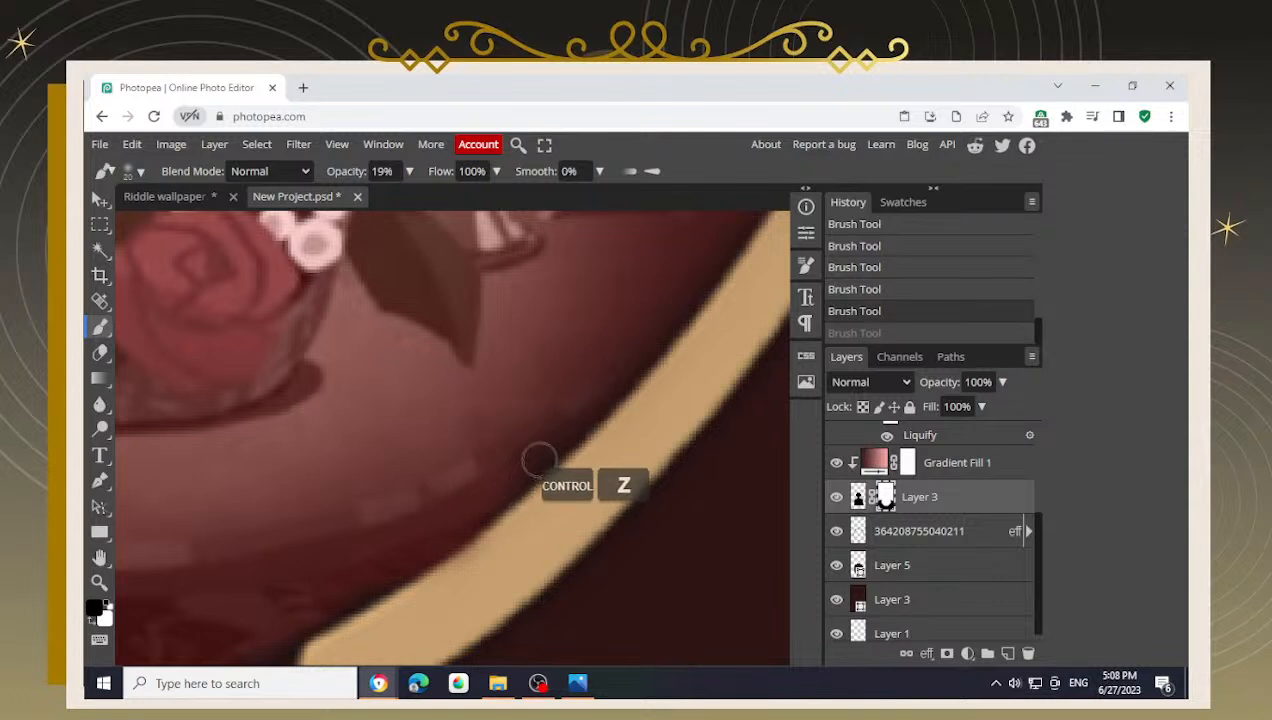
left_click_drag(452, 530, 560, 492)
key("x")
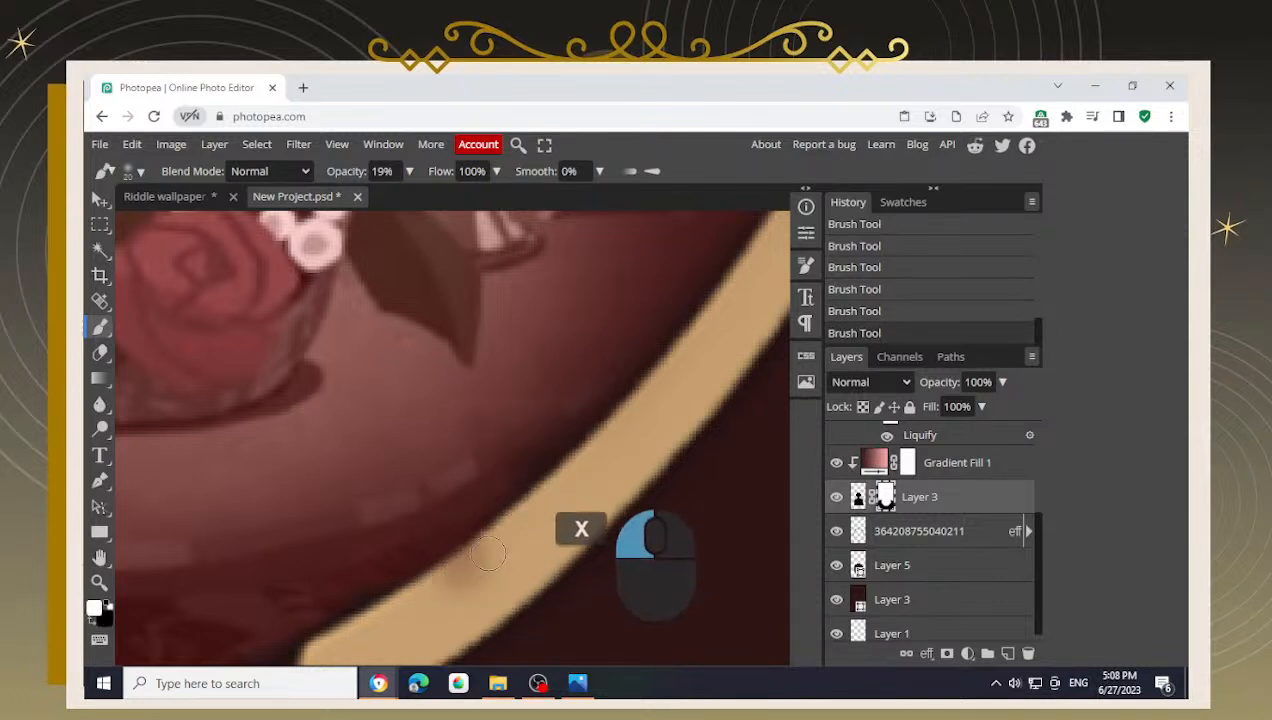
key("ctrl+z")
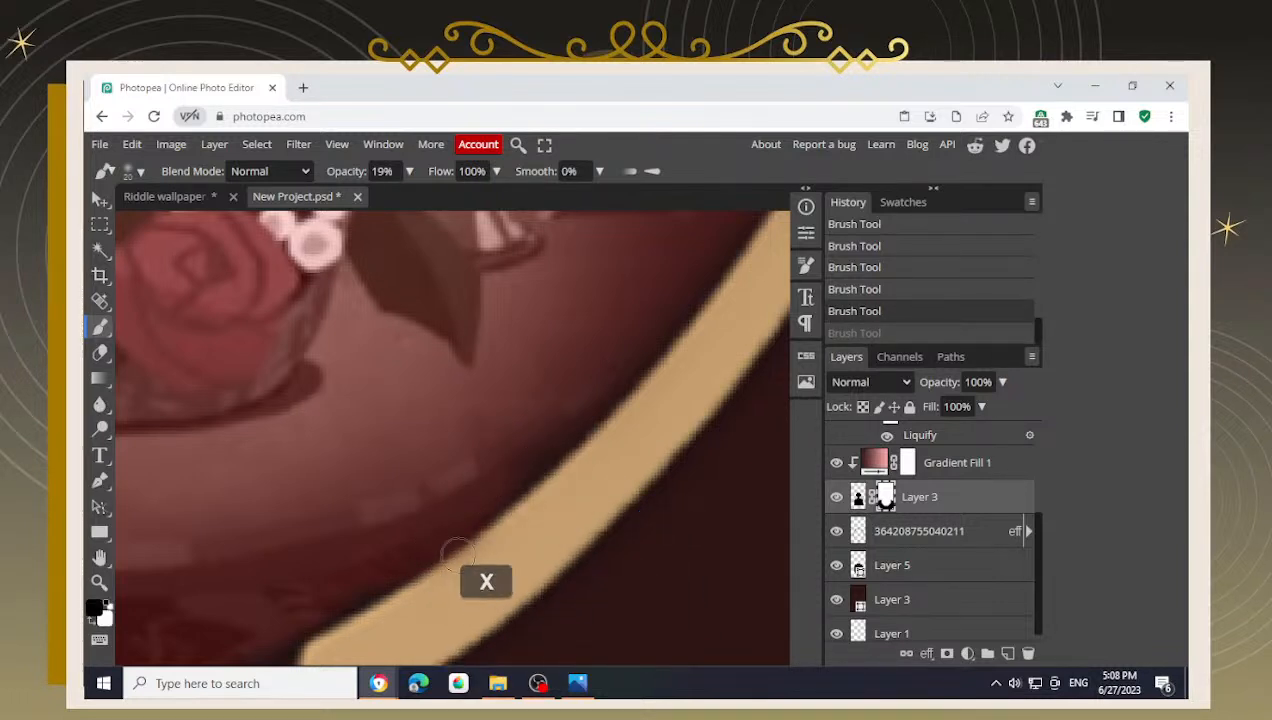
- Paint faint black at 19% opacity on Layer 3's mask along the inside of the frame's lower right curve
mouse_move(519, 538)
left_mouse_down()
mouse_move(639, 519)
mouse_move(602, 520)
mouse_move(450, 584)
mouse_move(450, 572)
mouse_move(582, 530)
left_mouse_up()
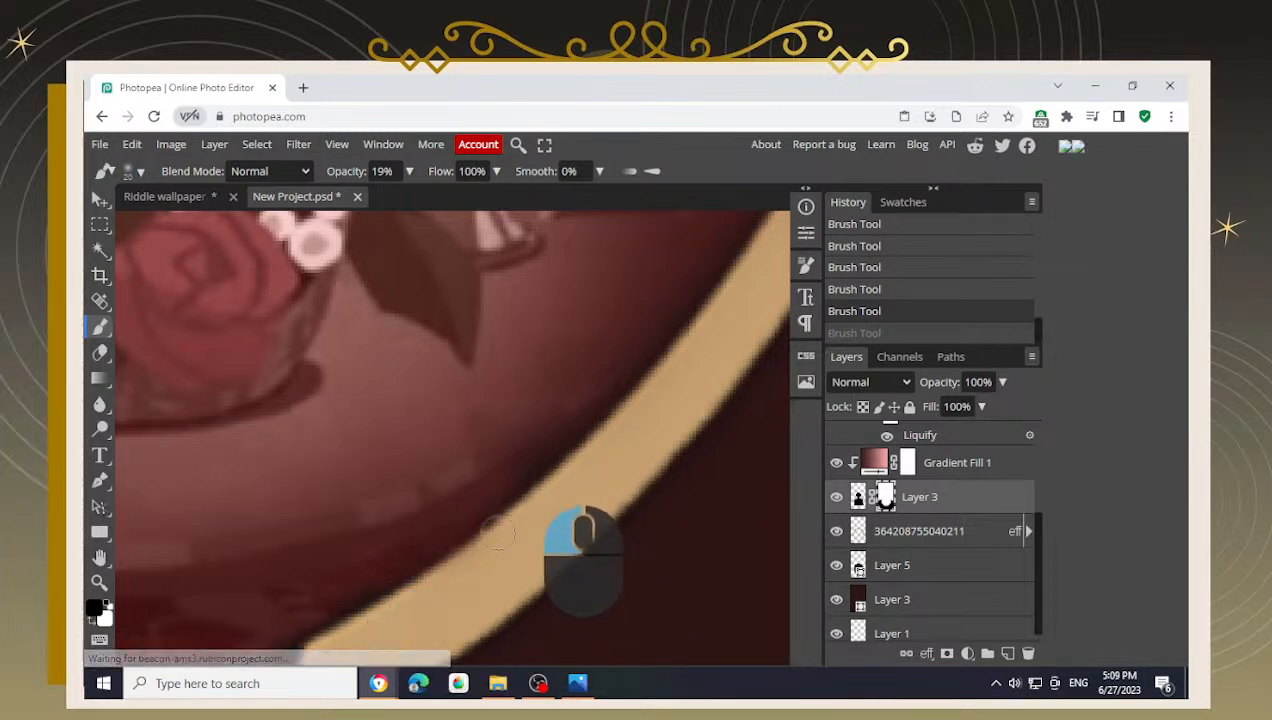
scroll(553, 515, "down", 1)
left_click_drag(505, 505, 398, 567)
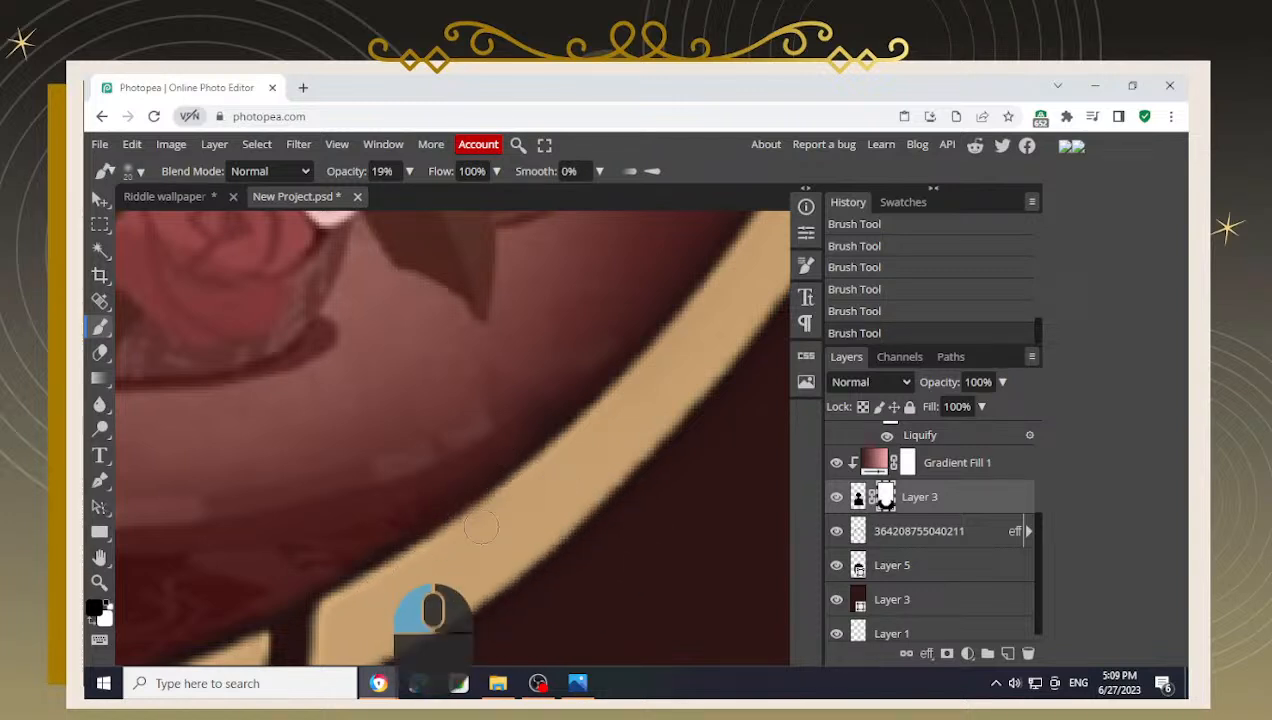
left_click_drag(586, 344, 456, 470)
left_click_drag(539, 394, 482, 474)
mouse_move(607, 382)
left_mouse_down()
mouse_move(460, 511)
mouse_move(480, 470)
left_mouse_up()
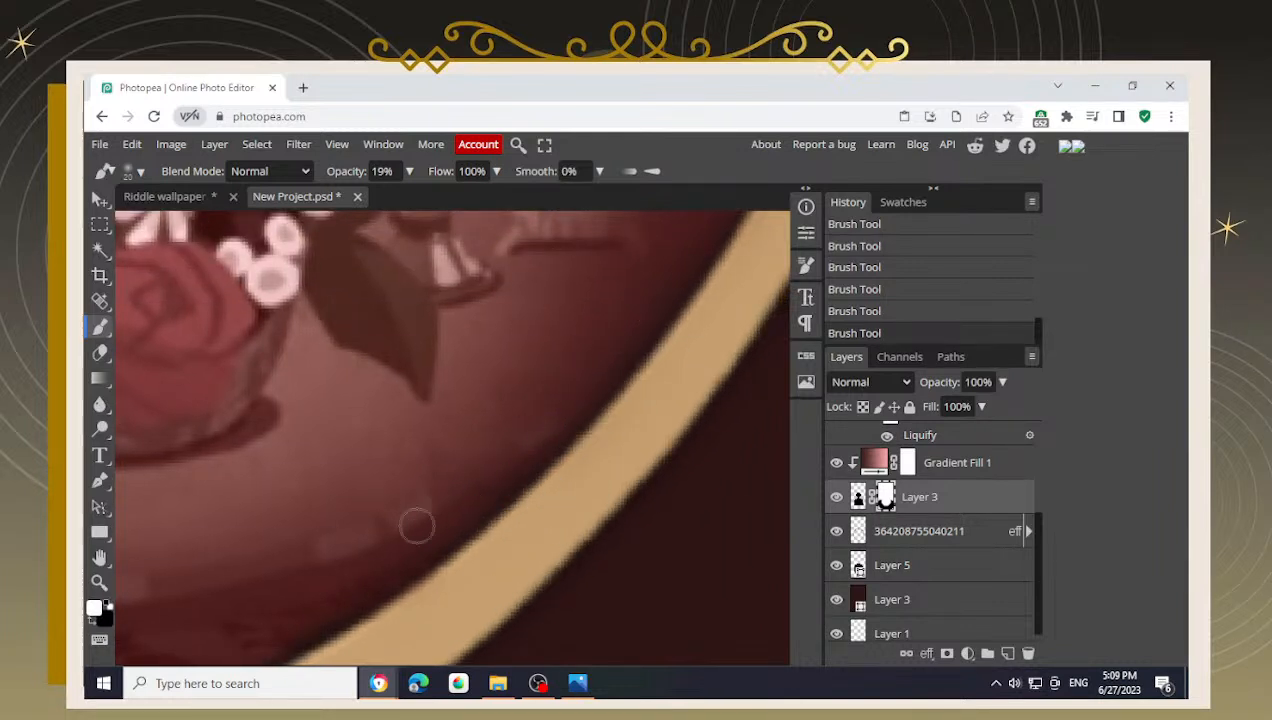
- Paint faint white on Layer 3's mask along the table edge down to the right wing ornament
scroll(417, 499, "down", 2)
mouse_move(529, 409)
left_mouse_down()
mouse_move(378, 514)
mouse_move(460, 436)
mouse_move(233, 576)
left_mouse_up()
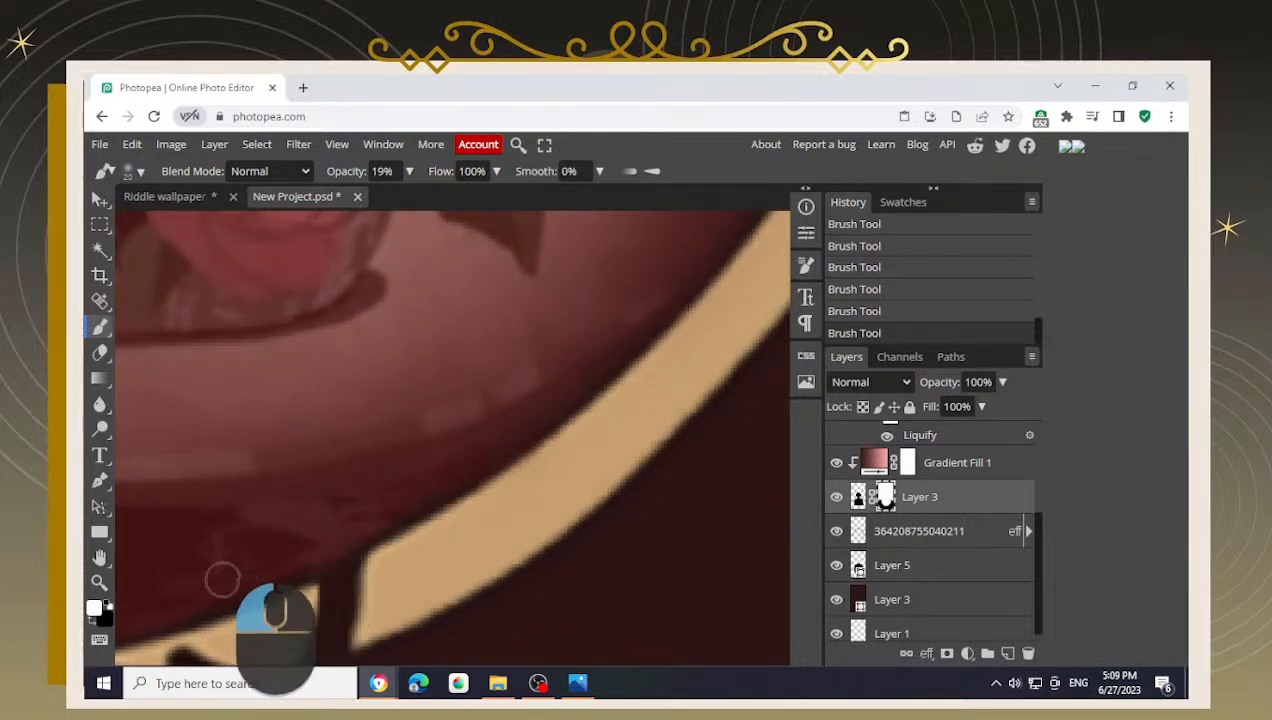
scroll(481, 513, "down", 2)
key("x")
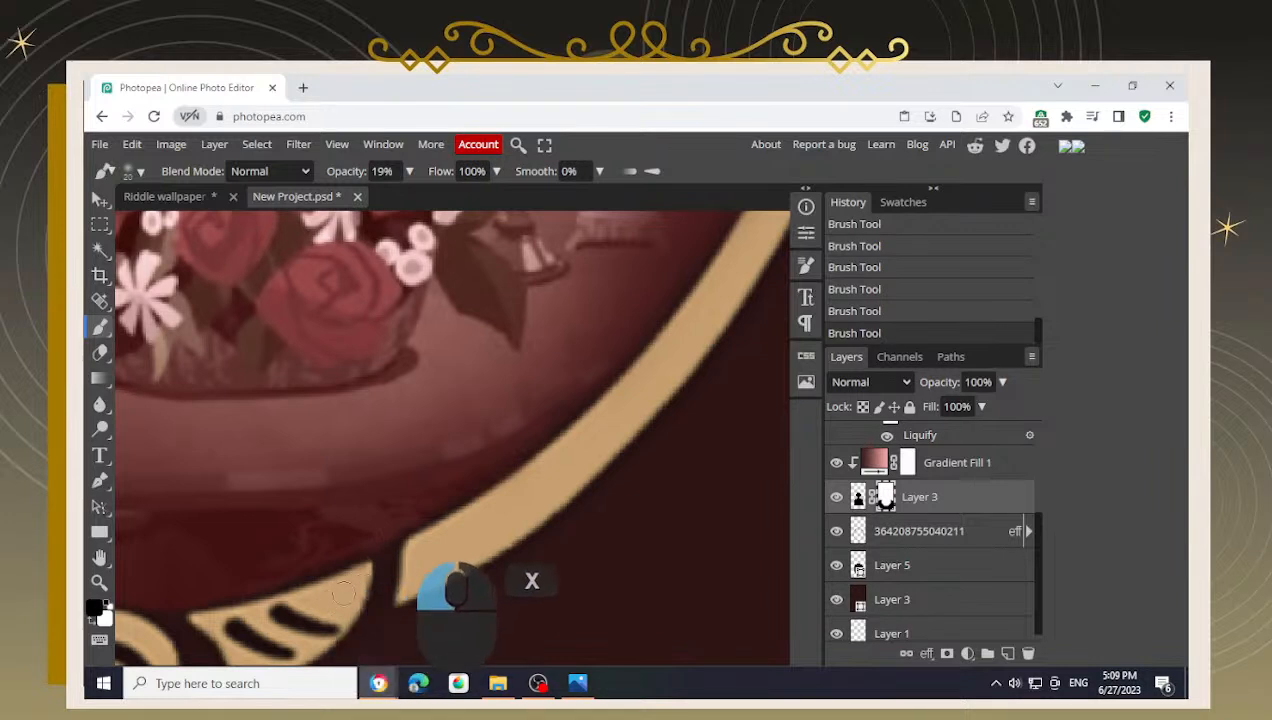
- Paint faint white on Layer 3's mask along the table's lower edge above the frame's bottom ornaments
mouse_move(575, 452)
left_mouse_down()
mouse_move(635, 408)
mouse_move(484, 560)
mouse_move(568, 476)
mouse_move(533, 482)
mouse_move(462, 552)
mouse_move(466, 532)
mouse_move(379, 604)
mouse_move(467, 514)
mouse_move(378, 591)
mouse_move(302, 590)
mouse_move(447, 546)
mouse_move(255, 569)
left_mouse_up()
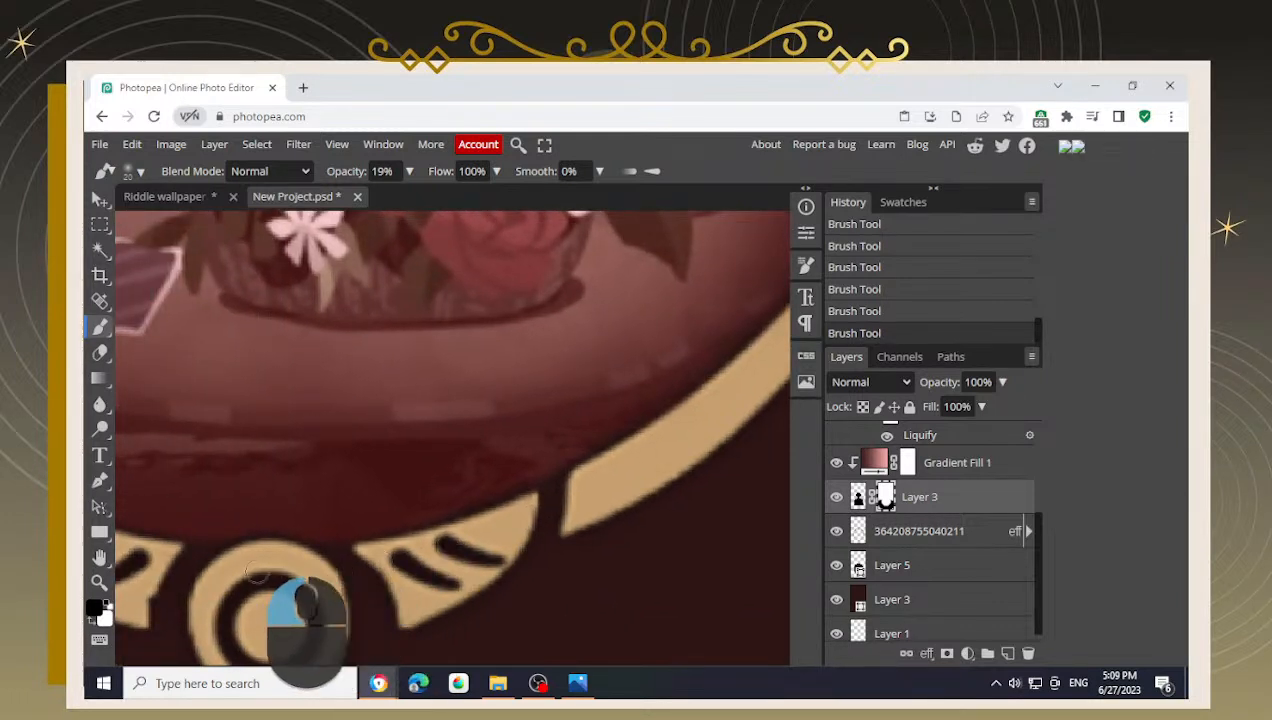
key("x")
mouse_move(312, 520)
left_mouse_down()
mouse_move(256, 516)
mouse_move(274, 522)
left_mouse_up()
mouse_move(395, 499)
left_mouse_down()
mouse_move(341, 520)
mouse_move(477, 486)
mouse_move(389, 523)
mouse_move(413, 511)
left_mouse_up()
left_click_drag(477, 501, 379, 558)
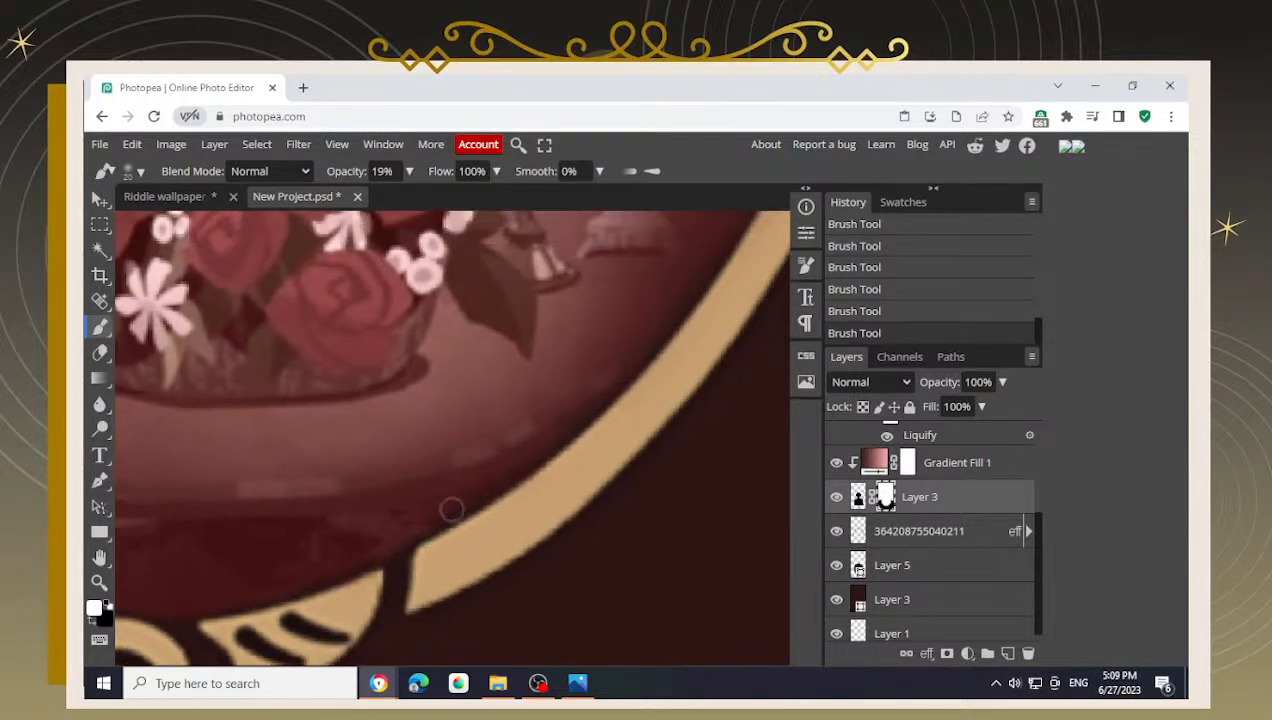
- Paint faint black on Layer 3's mask along the inside of the frame's lower right curve, working upward beside the candlestick and vase
key("x")
mouse_move(722, 358)
left_mouse_down()
mouse_move(662, 425)
mouse_move(590, 444)
mouse_move(548, 487)
mouse_move(370, 569)
mouse_move(420, 572)
left_mouse_up()
mouse_move(490, 548)
left_mouse_down()
mouse_move(426, 607)
mouse_move(520, 568)
mouse_move(560, 532)
mouse_move(567, 468)
mouse_move(510, 572)
left_mouse_up()
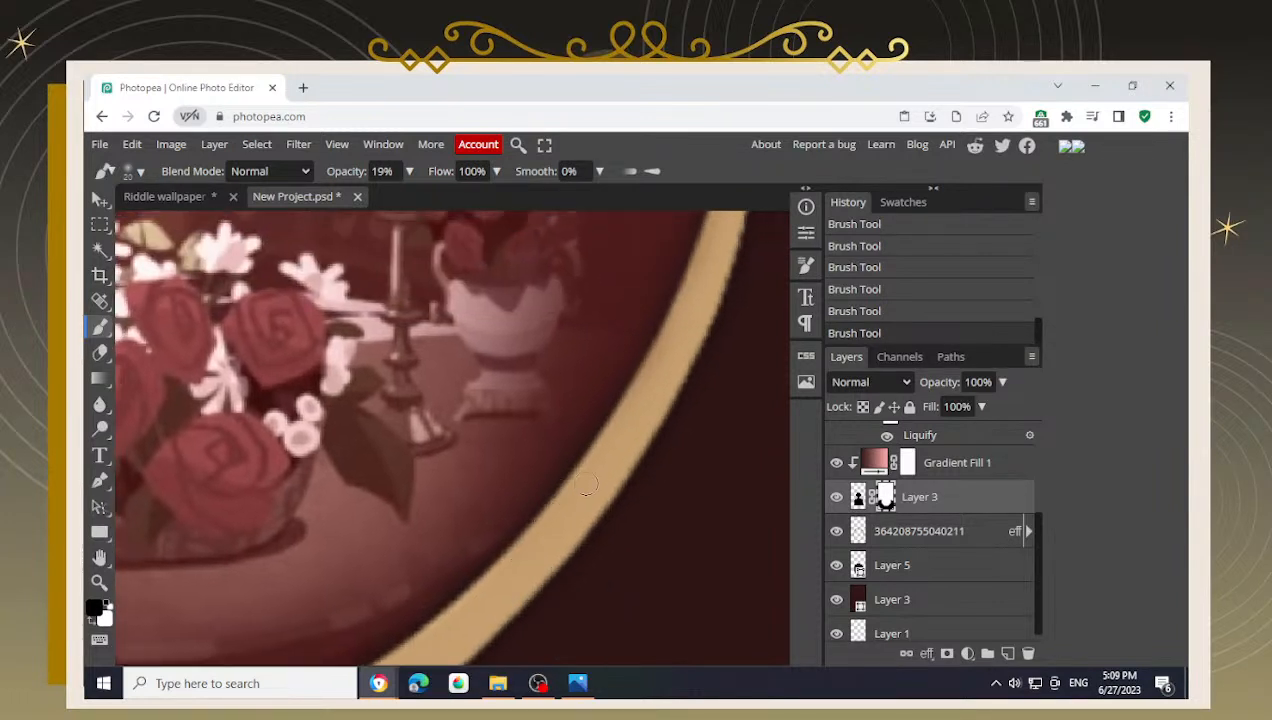
left_click_drag(615, 455, 565, 515)
left_click_drag(598, 432, 544, 542)
mouse_move(604, 395)
left_mouse_down()
mouse_move(576, 505)
mouse_move(539, 517)
mouse_move(564, 541)
left_mouse_up()
left_click_drag(641, 304, 590, 408)
left_click_drag(632, 280, 616, 330)
mouse_move(648, 254)
left_mouse_down()
mouse_move(631, 327)
mouse_move(647, 268)
mouse_move(607, 298)
mouse_move(582, 368)
left_mouse_up()
- Paint faint white on Layer 3's mask along the inner edge of the lower right curve near its curled upper end
key("x")
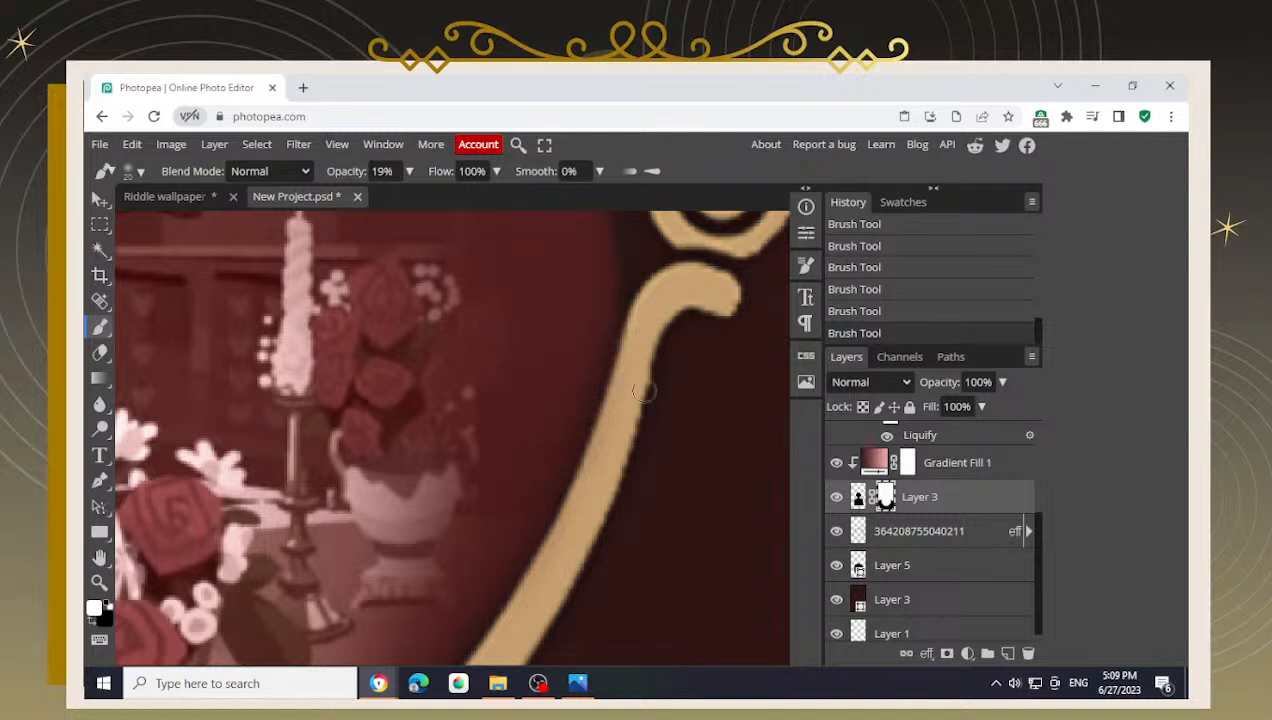
scroll(618, 440, "up", 3)
left_click_drag(636, 336, 590, 500)
left_click_drag(568, 562, 574, 425)
left_click_drag(590, 424, 587, 473)
scroll(587, 473, "down", 1)
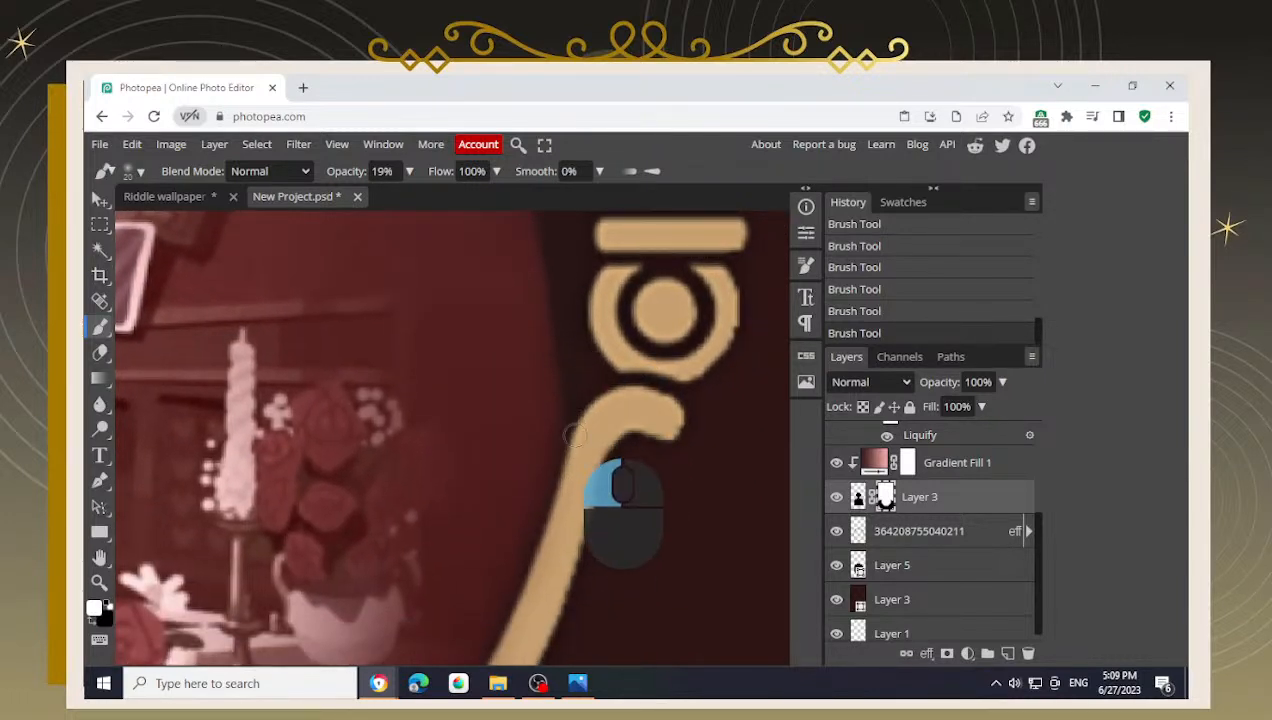
scroll(587, 473, "down", 1)
- Paint faint black on Layer 3's mask over the silhouette's right edge beside the frame's curled end
key("x")
mouse_move(613, 530)
left_mouse_down()
mouse_move(625, 538)
mouse_move(587, 441)
mouse_move(596, 337)
left_mouse_up()
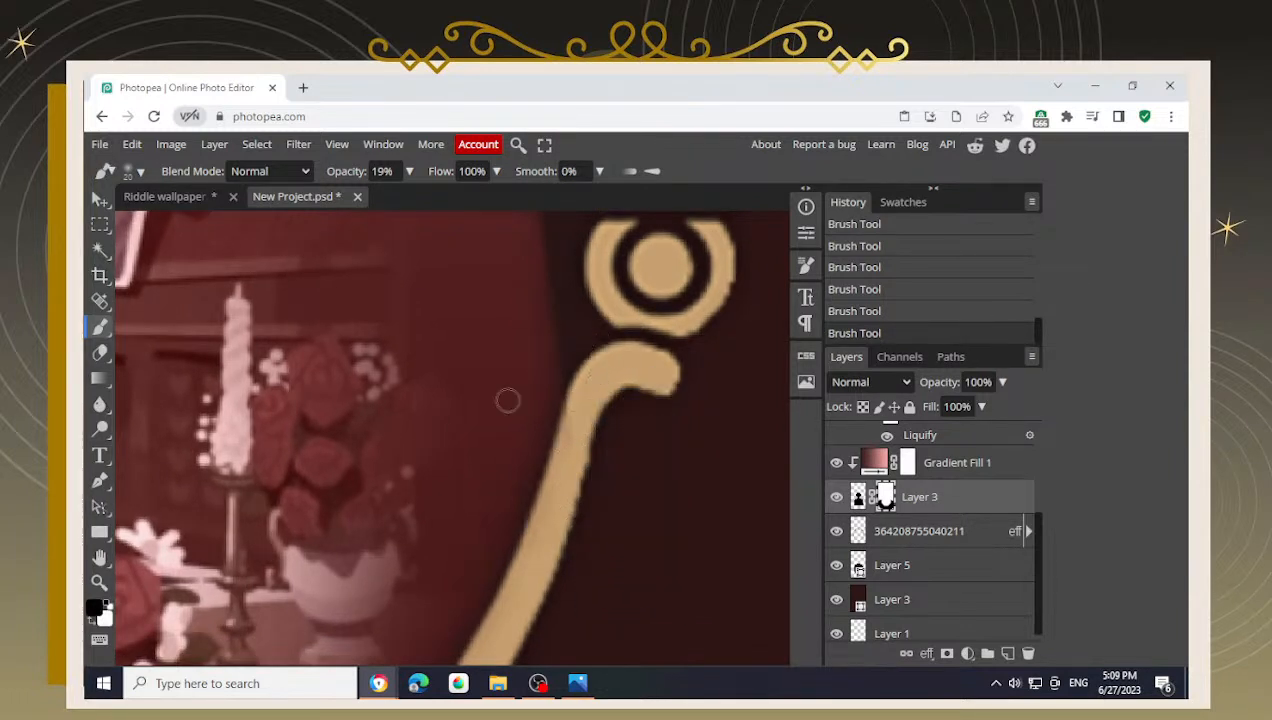
mouse_move(574, 482)
left_mouse_down()
mouse_move(596, 394)
mouse_move(564, 546)
mouse_move(596, 384)
mouse_move(588, 236)
mouse_move(568, 428)
mouse_move(561, 398)
mouse_move(607, 425)
mouse_move(582, 603)
left_mouse_up()
scroll(581, 434, "down", 1)
mouse_move(540, 406)
left_mouse_down()
mouse_move(582, 526)
mouse_move(532, 620)
left_mouse_up()
key("x")
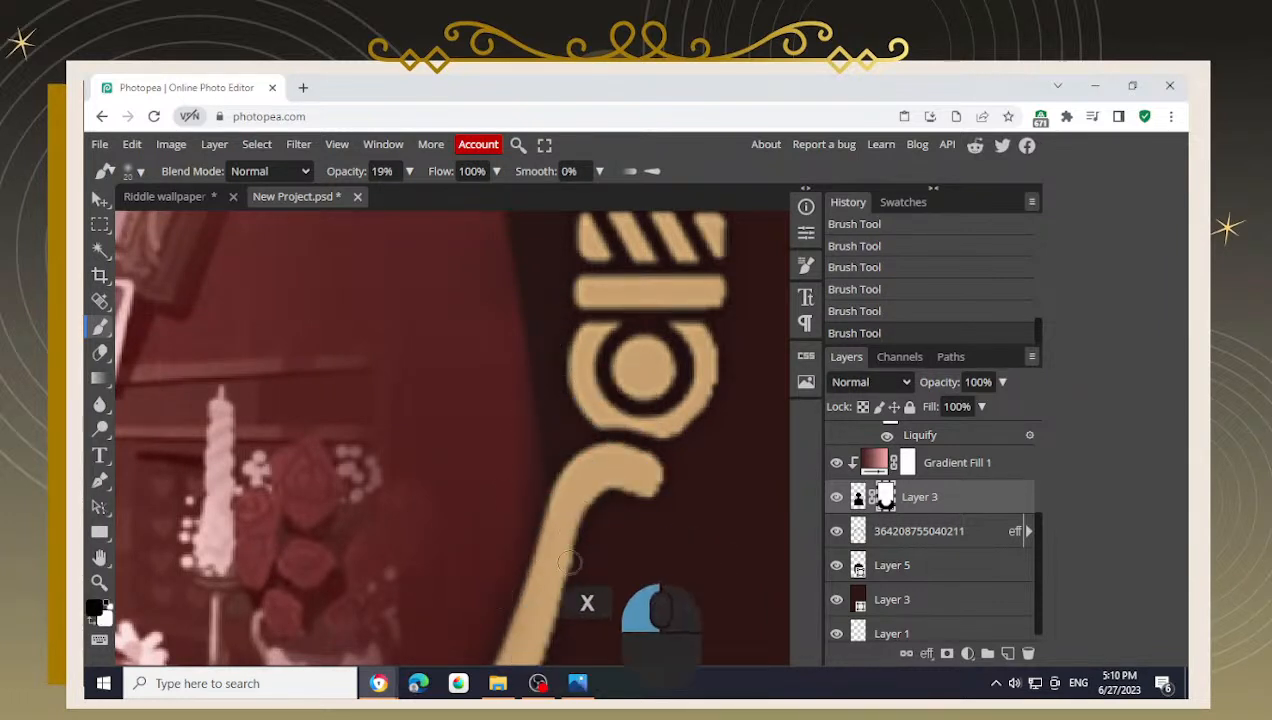
- Paint faint black on Layer 3's mask along the inside of the frame's lower left curve beside the armchair
scroll(545, 547, "down", 3, "alt")
scroll(546, 546, "down", 1, "alt")
key("space")
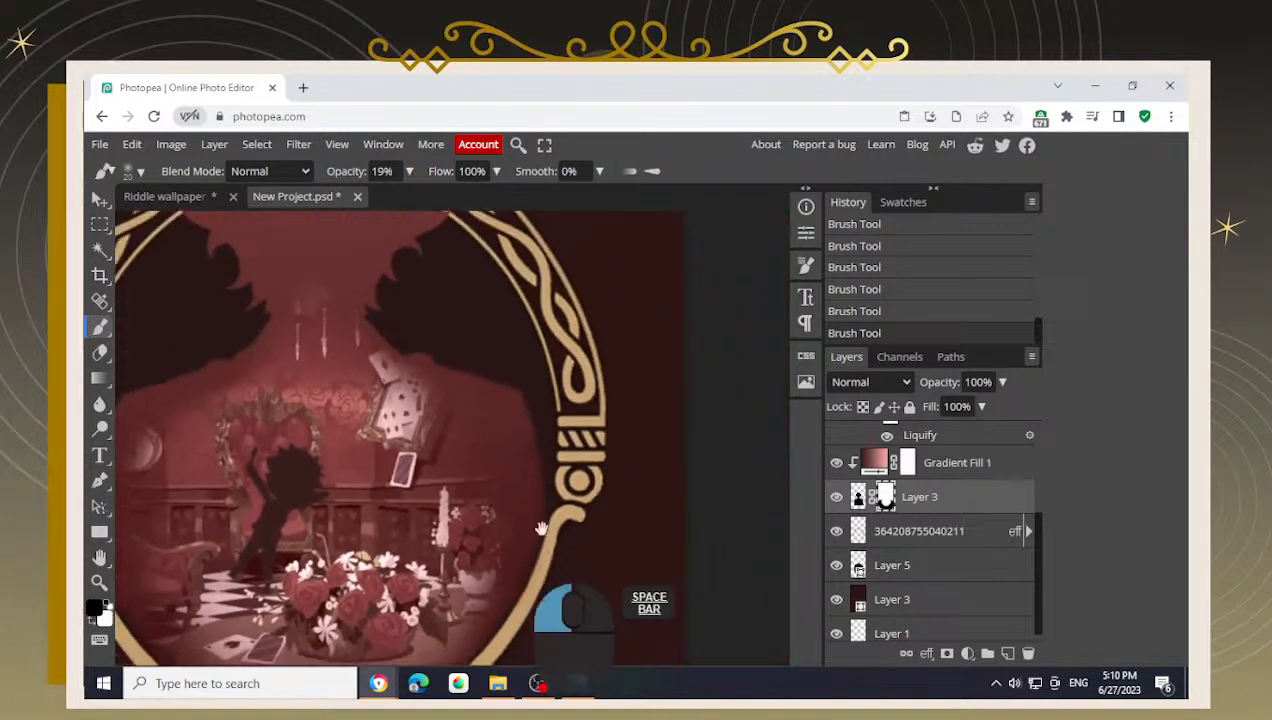
left_click_drag(518, 575, 582, 358)
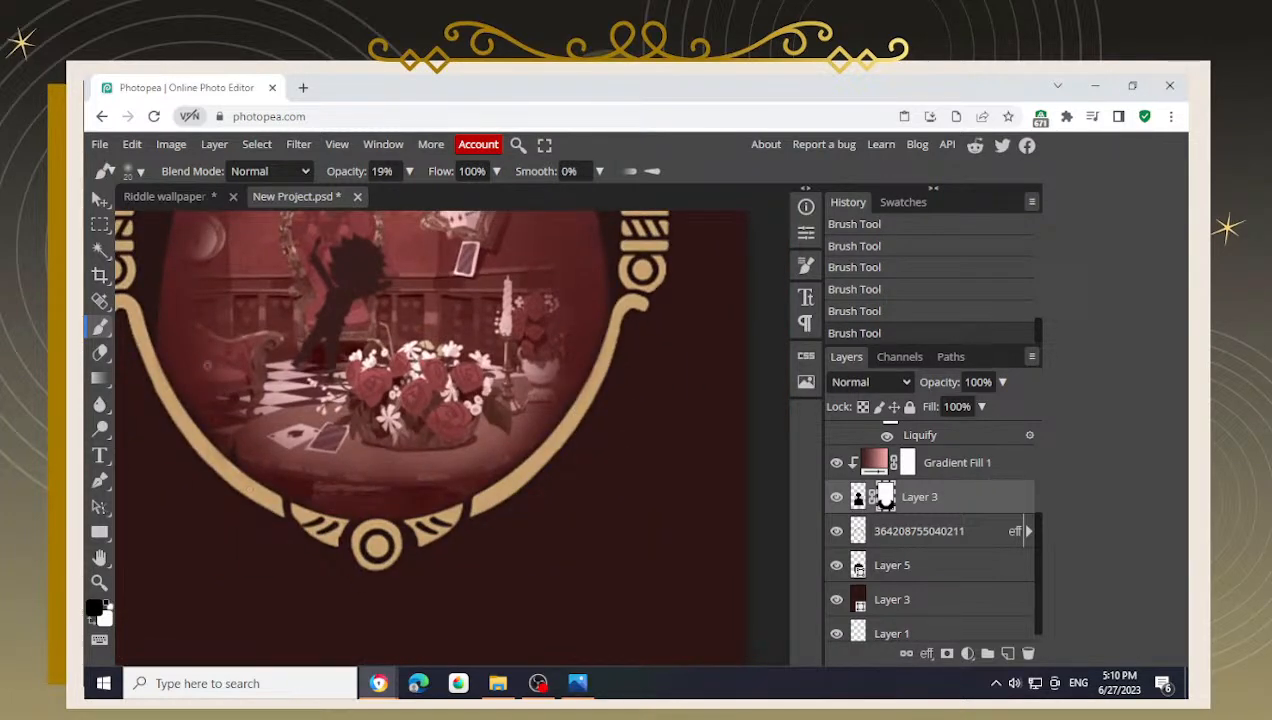
scroll(217, 377, "up", 2, "alt")
scroll(160, 336, "up", 1, "alt")
key("space")
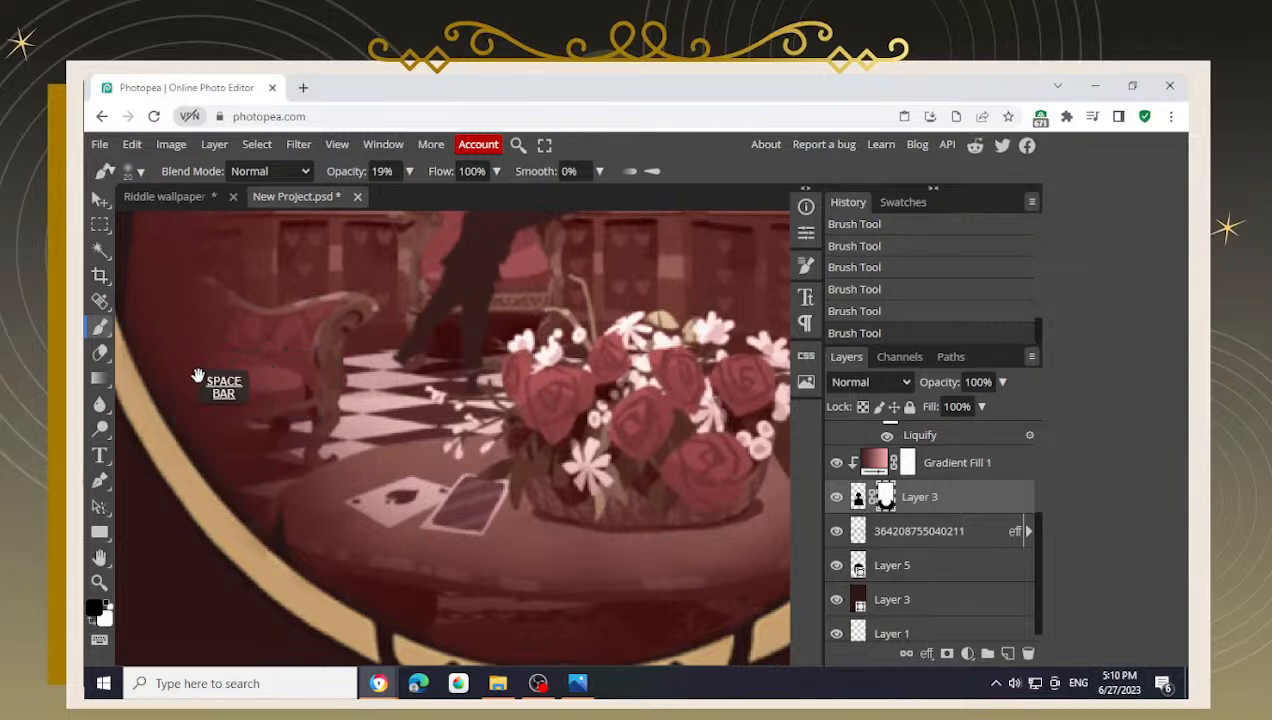
left_click_drag(193, 357, 218, 412)
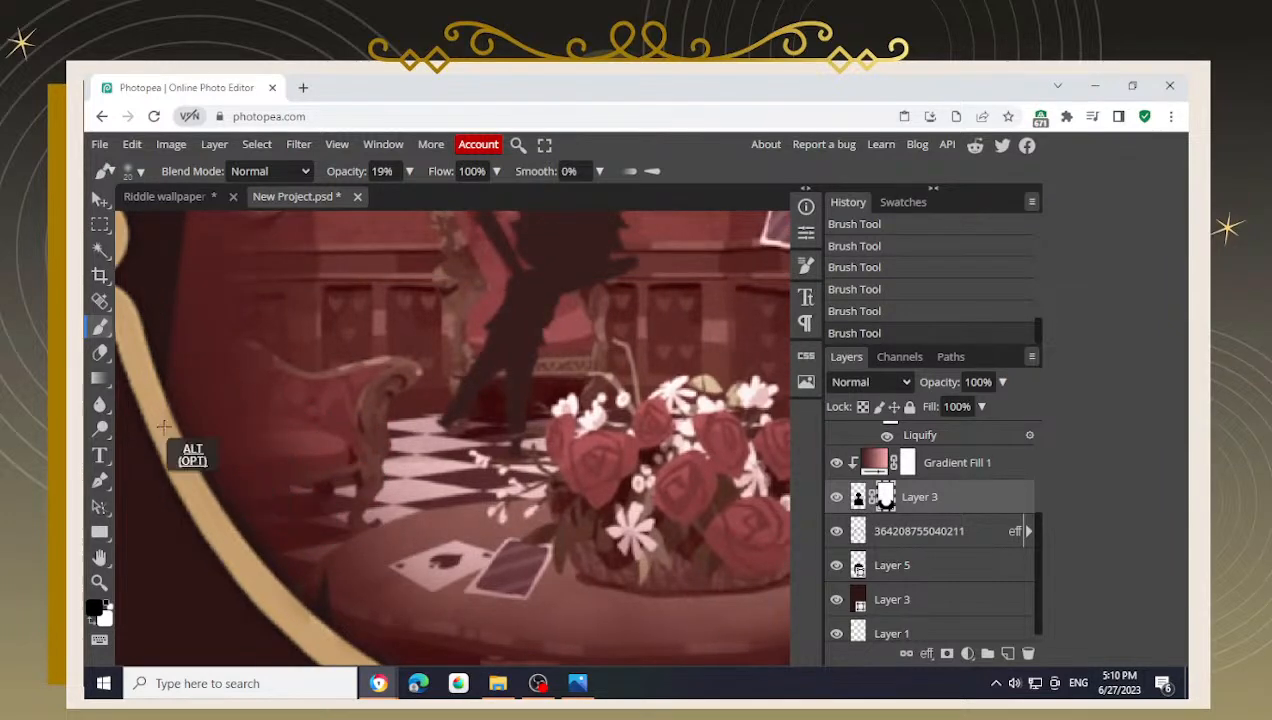
scroll(160, 430, "up", 3, "alt")
mouse_move(135, 410)
left_mouse_down()
mouse_move(148, 433)
mouse_move(138, 364)
mouse_move(156, 461)
left_mouse_up()
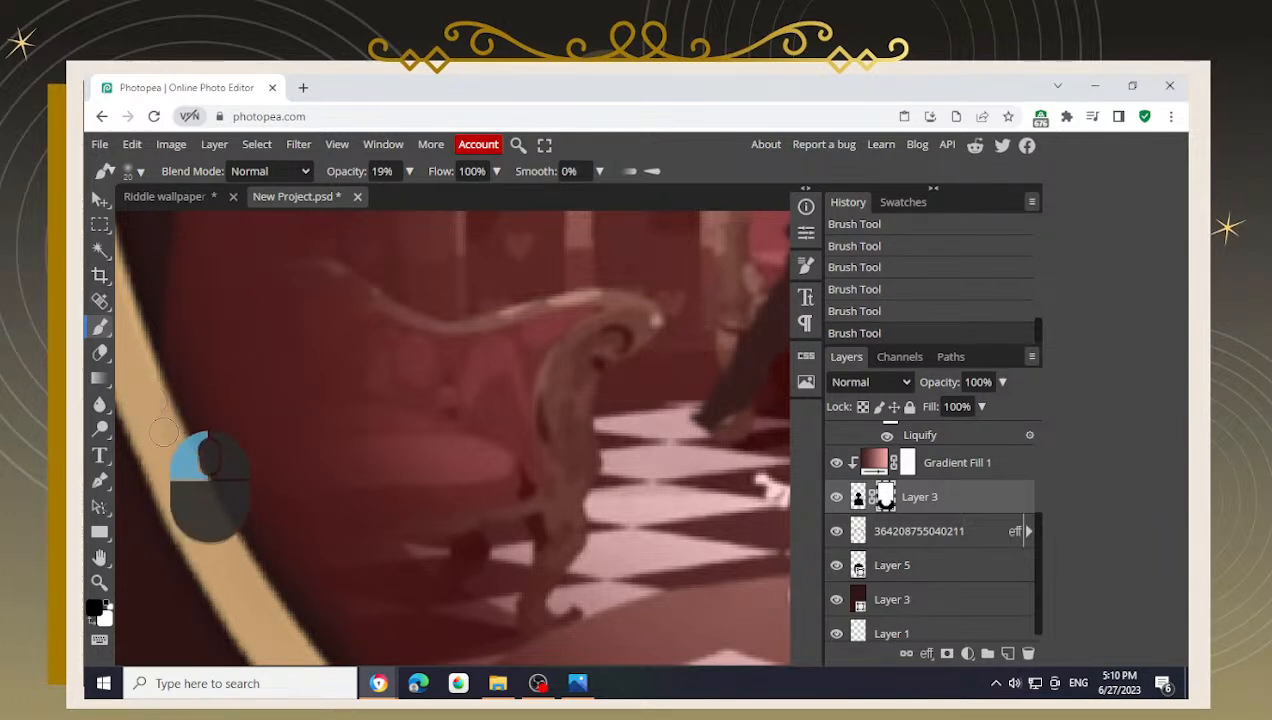
- Continue the faint black fade on Layer 3's mask down the lower left curve to the left wing ornament below the table
key("space")
left_click_drag(165, 470, 151, 396)
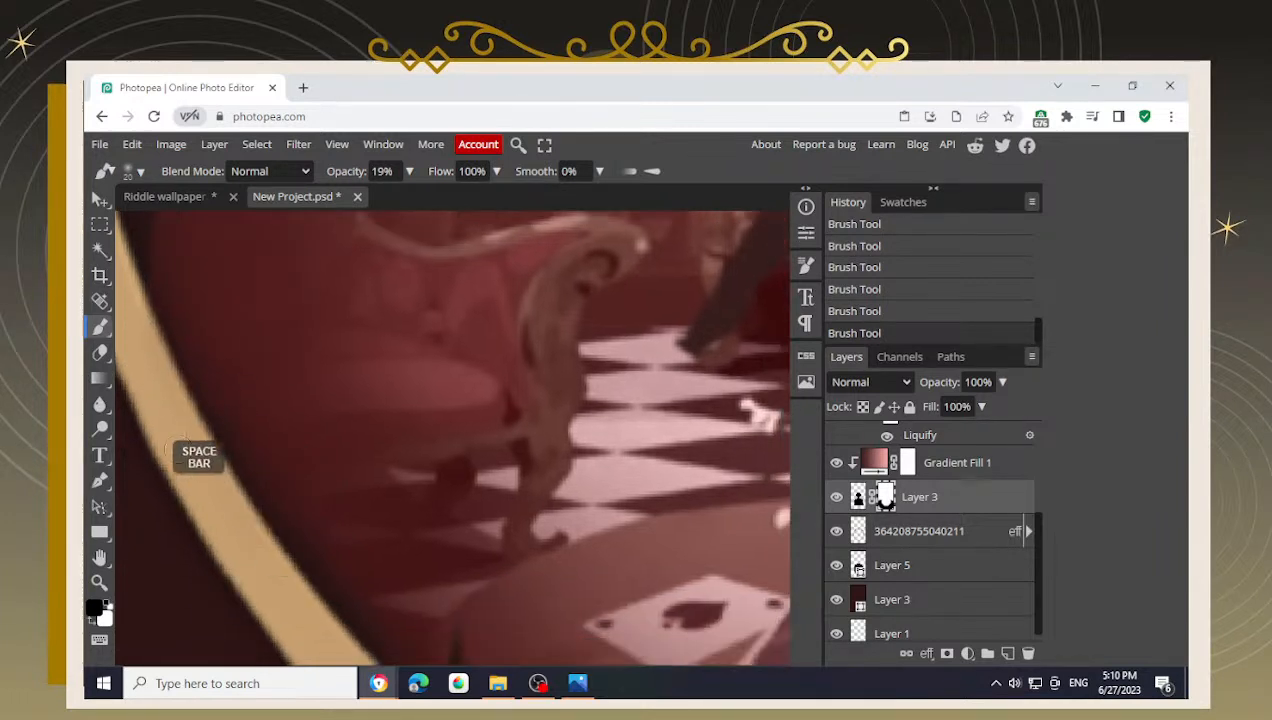
key("space")
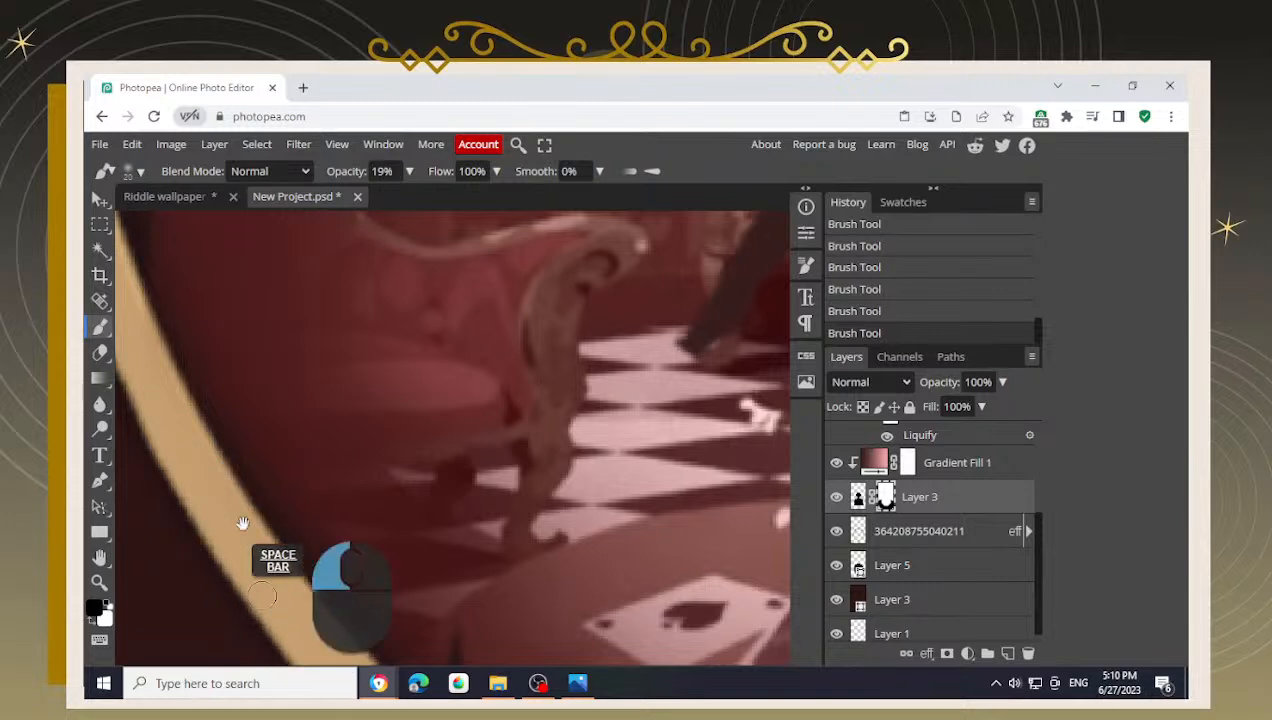
left_click_drag(212, 595, 133, 496)
mouse_move(255, 601)
left_mouse_down()
mouse_move(272, 555)
mouse_move(200, 510)
mouse_move(269, 571)
mouse_move(240, 470)
mouse_move(365, 555)
mouse_move(425, 578)
mouse_move(268, 500)
left_mouse_up()
key("space")
key("space")
key("space")
left_click_drag(392, 568, 198, 484)
left_click_drag(212, 421, 409, 518)
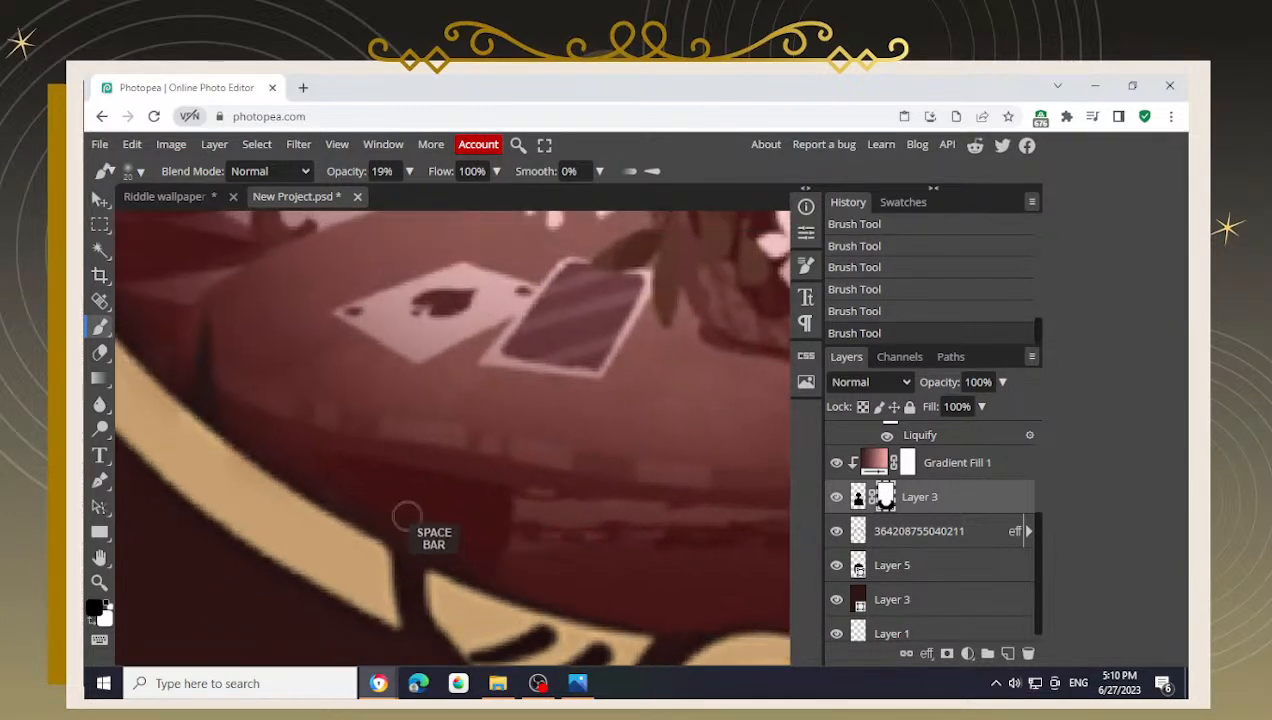
- Examine how the masked silhouette and scene blend into the oval frame across the whole wallpaper
scroll(406, 488, "down", 5, "alt")
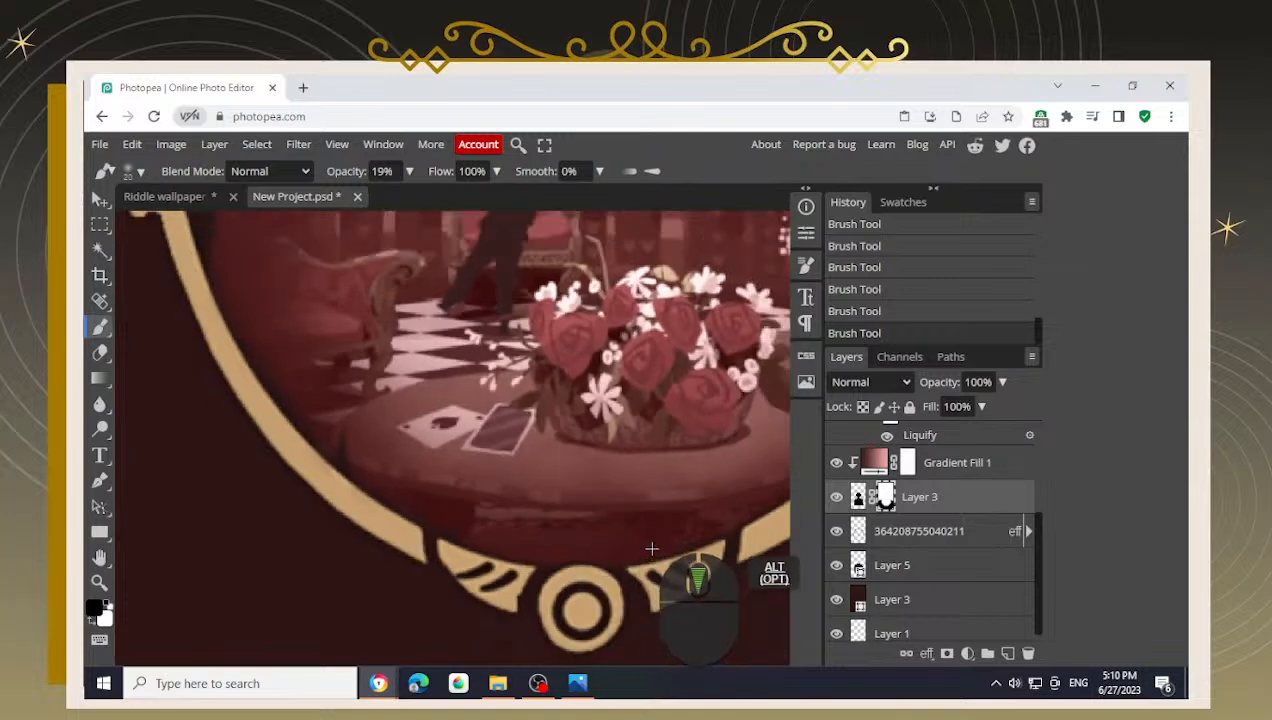
scroll(651, 548, "down", 4, "alt")
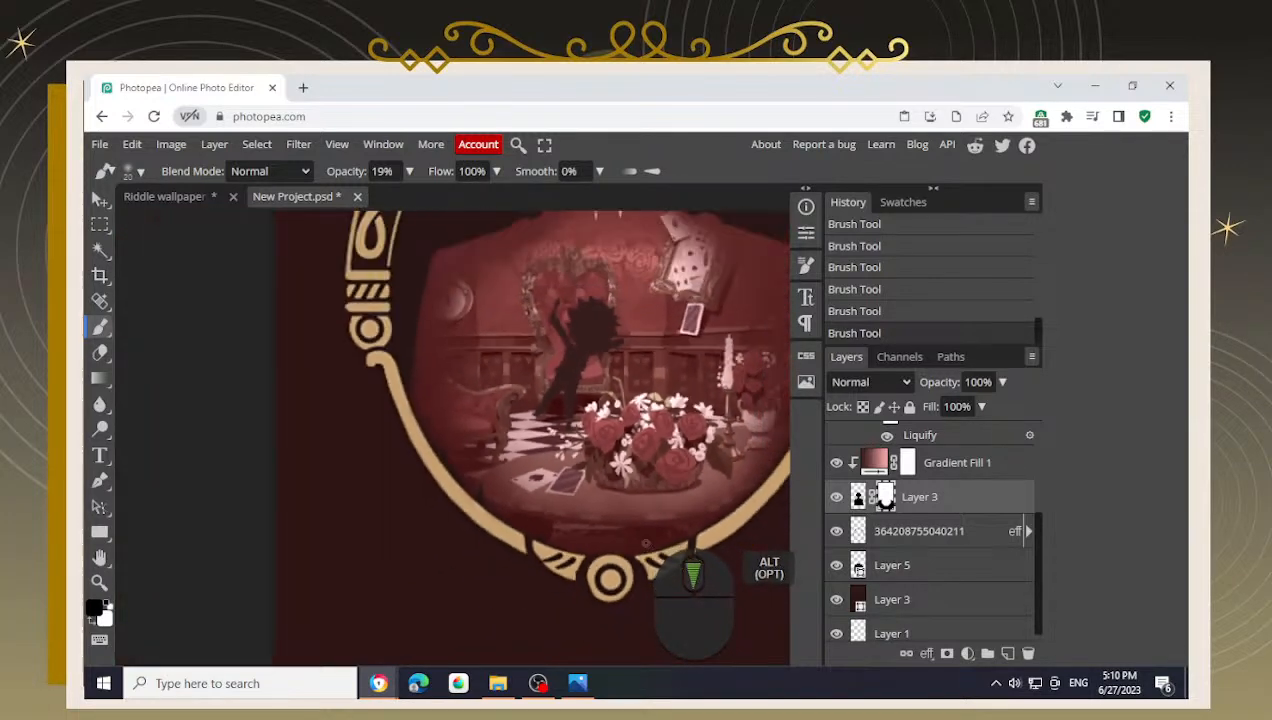
left_click_drag(743, 505, 467, 413)
scroll(506, 491, "down", 3, "alt")
scroll(467, 413, "down", 3, "alt")
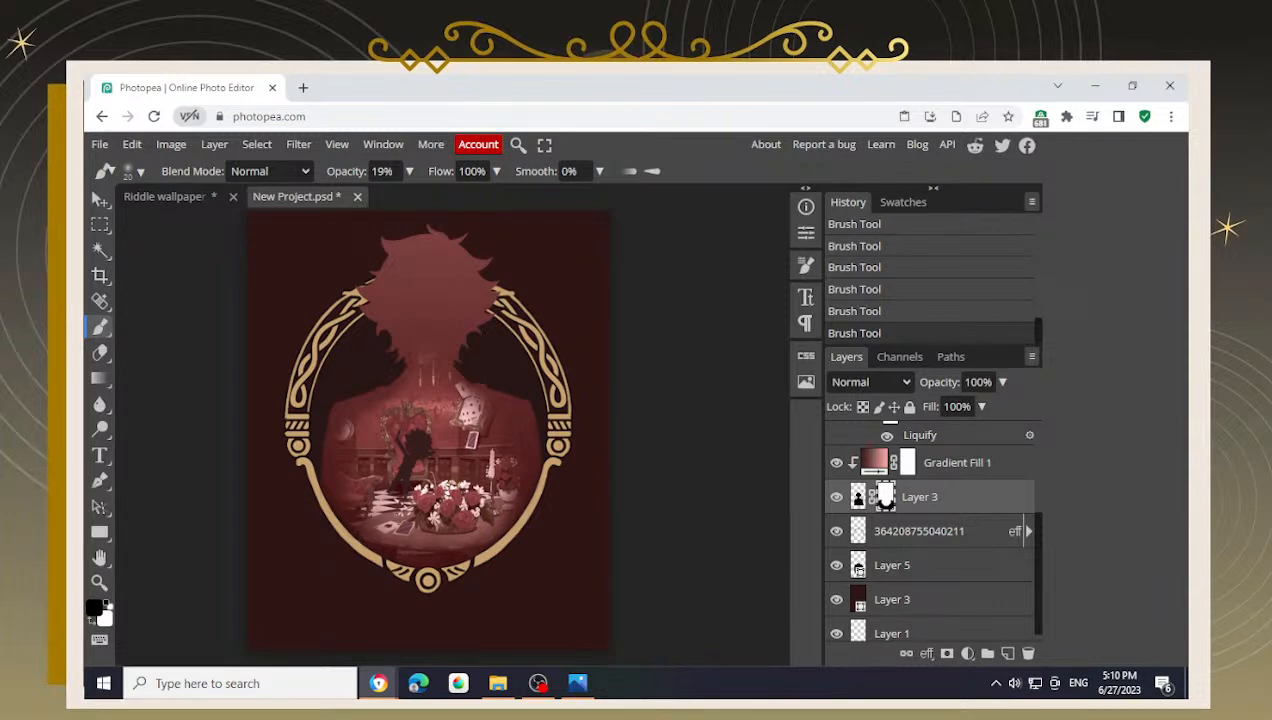
scroll(467, 413, "down", 2, "alt")
left_click_drag(593, 304, 596, 391)
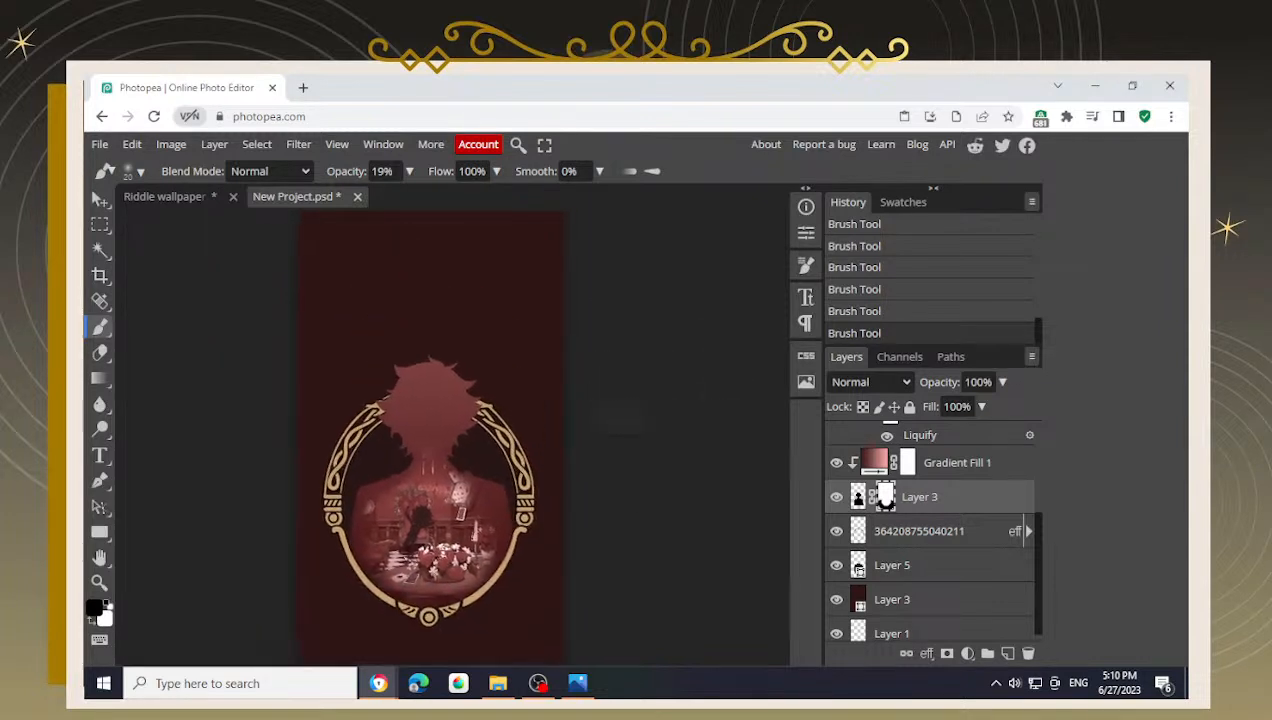
scroll(454, 399, "down", 2, "alt")
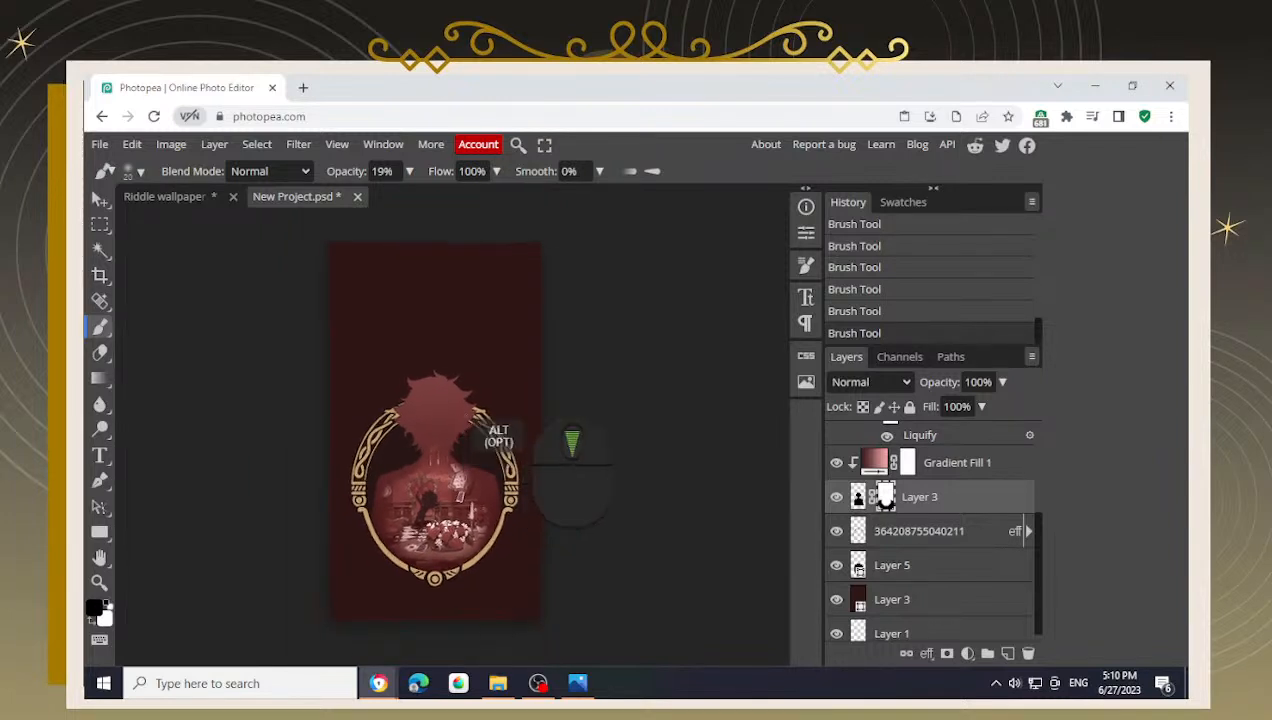
left_click_drag(573, 463, 568, 388)
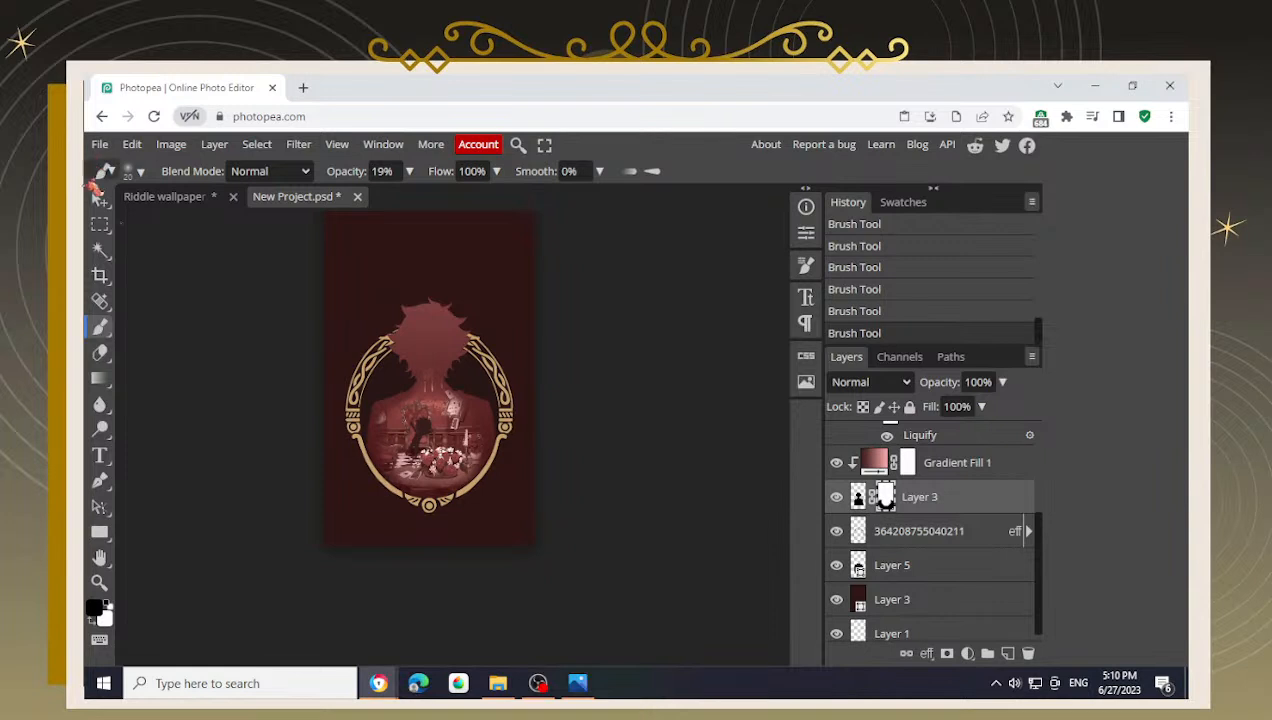
- Copy the Color Fill 2 and pngwing.com (1) gem layers from the Riddle wallpaper document
left_click(200, 203)
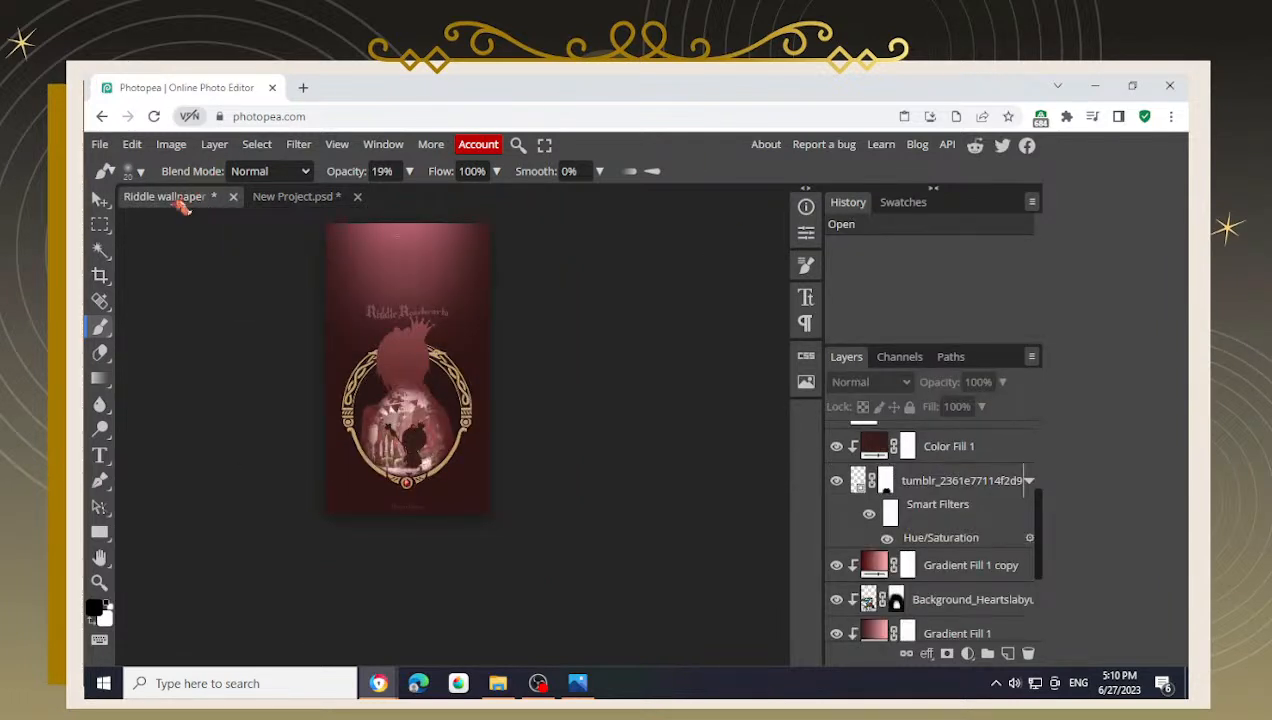
left_click(100, 200)
scroll(460, 522, "up", 1)
scroll(906, 522, "up", 3)
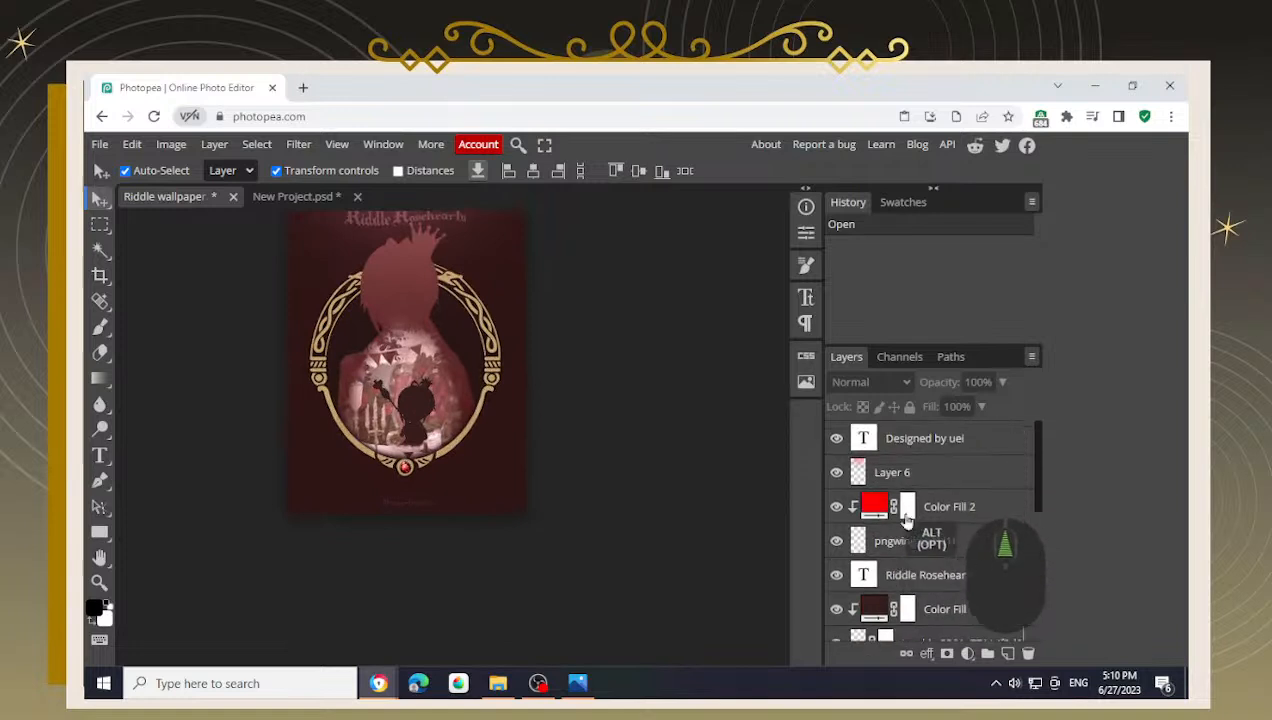
left_click(940, 480)
left_click(966, 508)
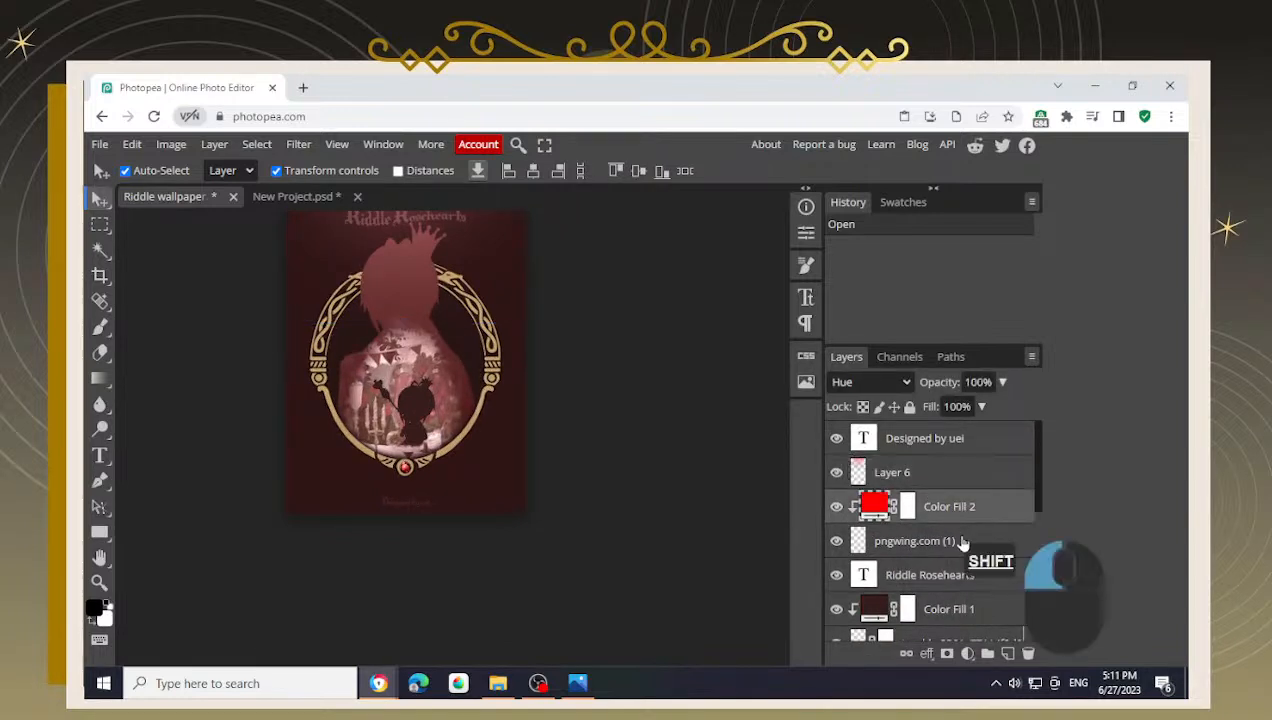
left_click(918, 548, "shift")
- Paste the copied gem layers above Color Fill 1 in New Project.psd
left_click(296, 198)
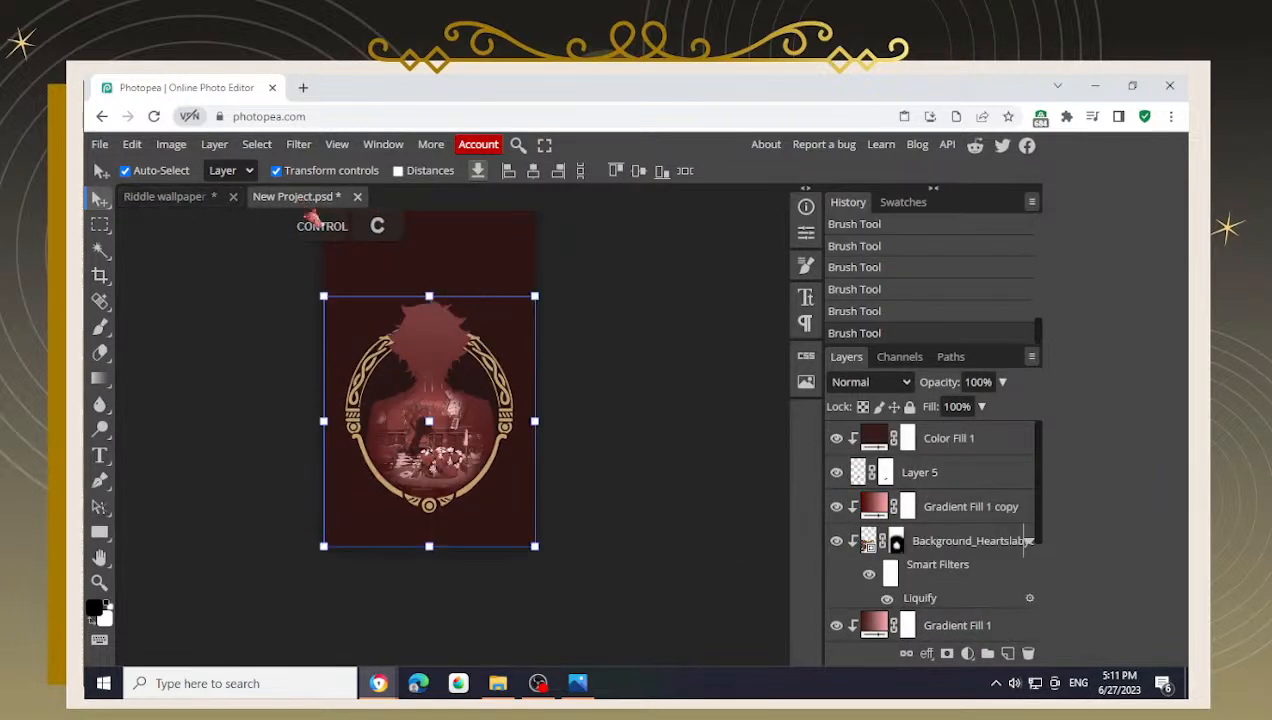
left_click(975, 445)
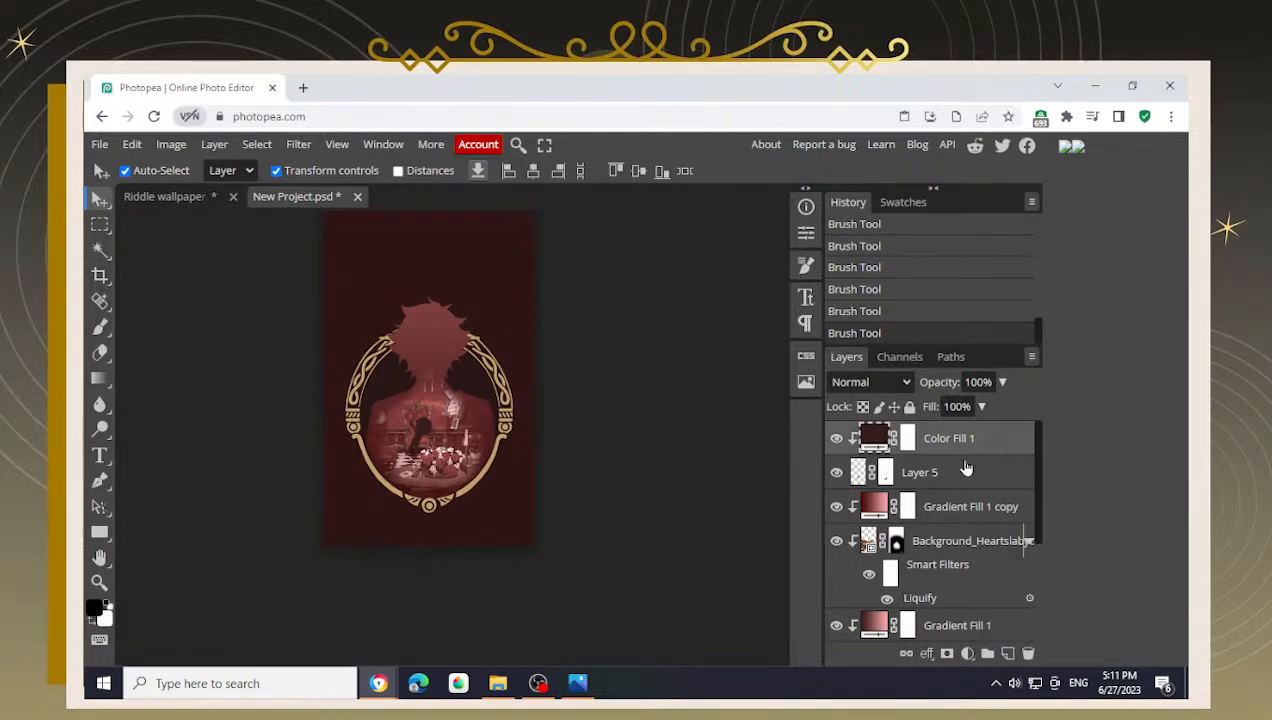
scroll(465, 512, "up", 5)
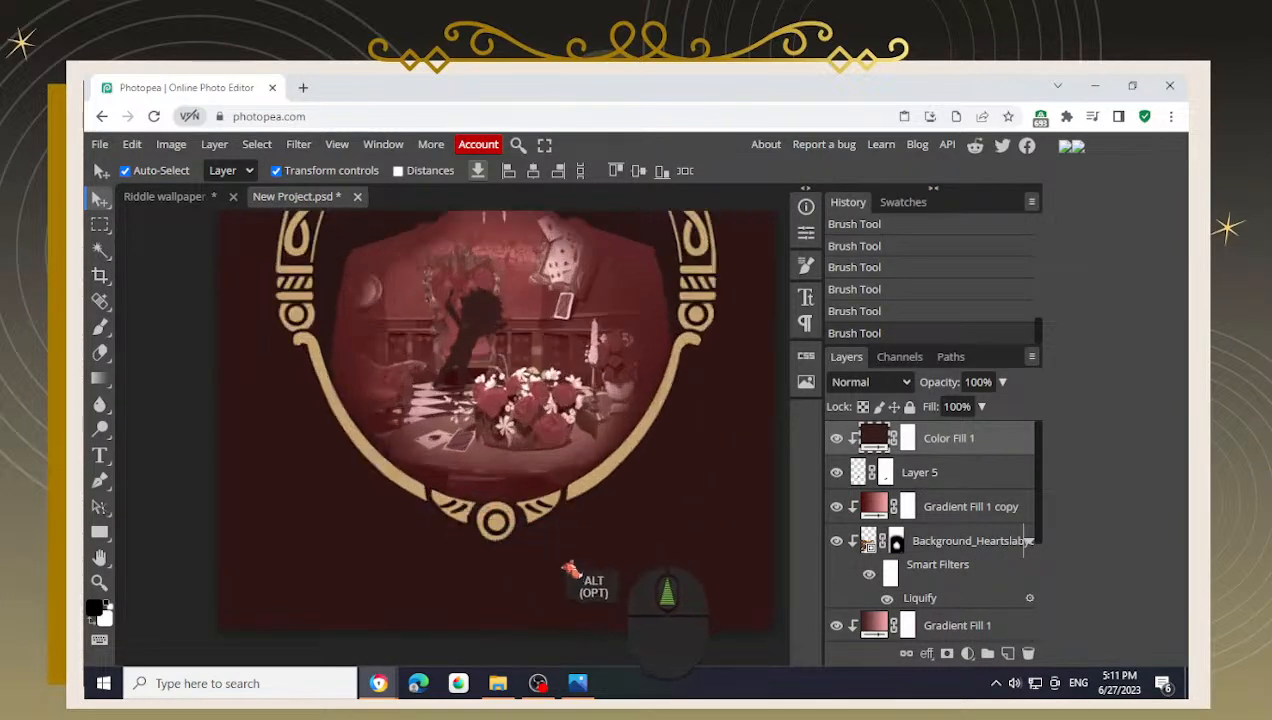
key("ctrl+v")
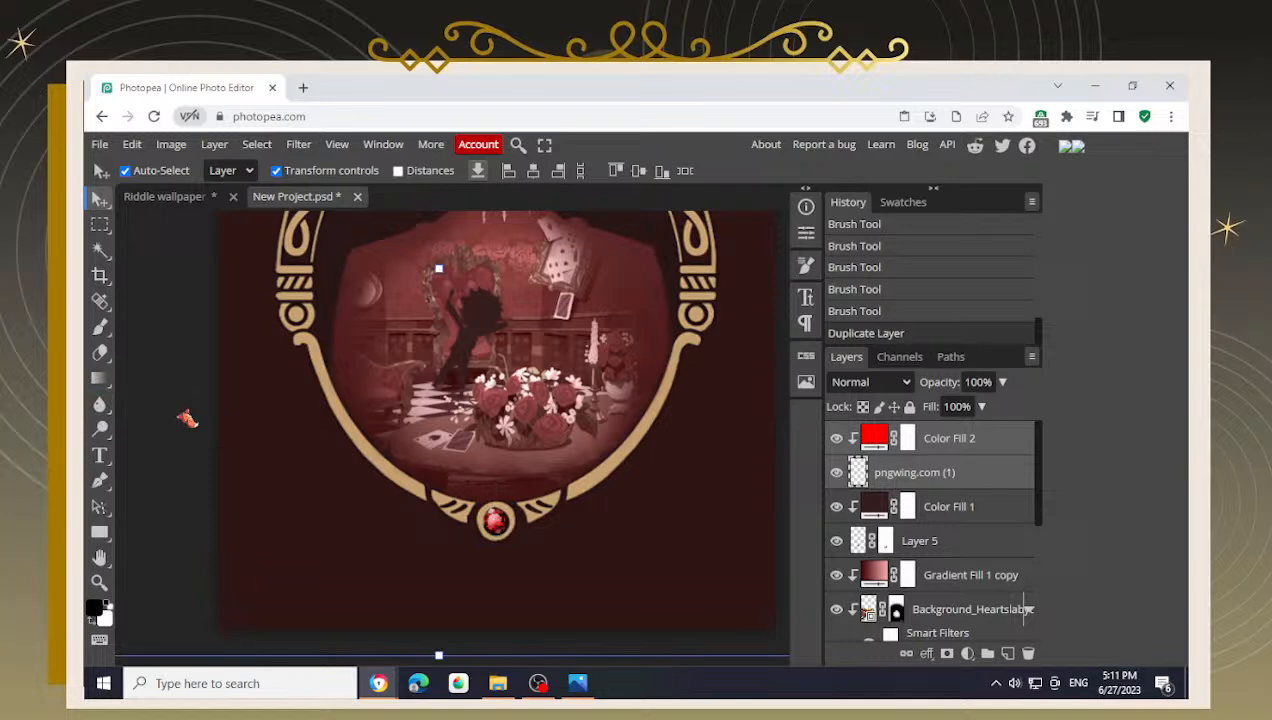
- Deselect the layers and examine how the red gem sits in the frame's bottom ring, both close up and in the full design
scroll(490, 538, "up", 3)
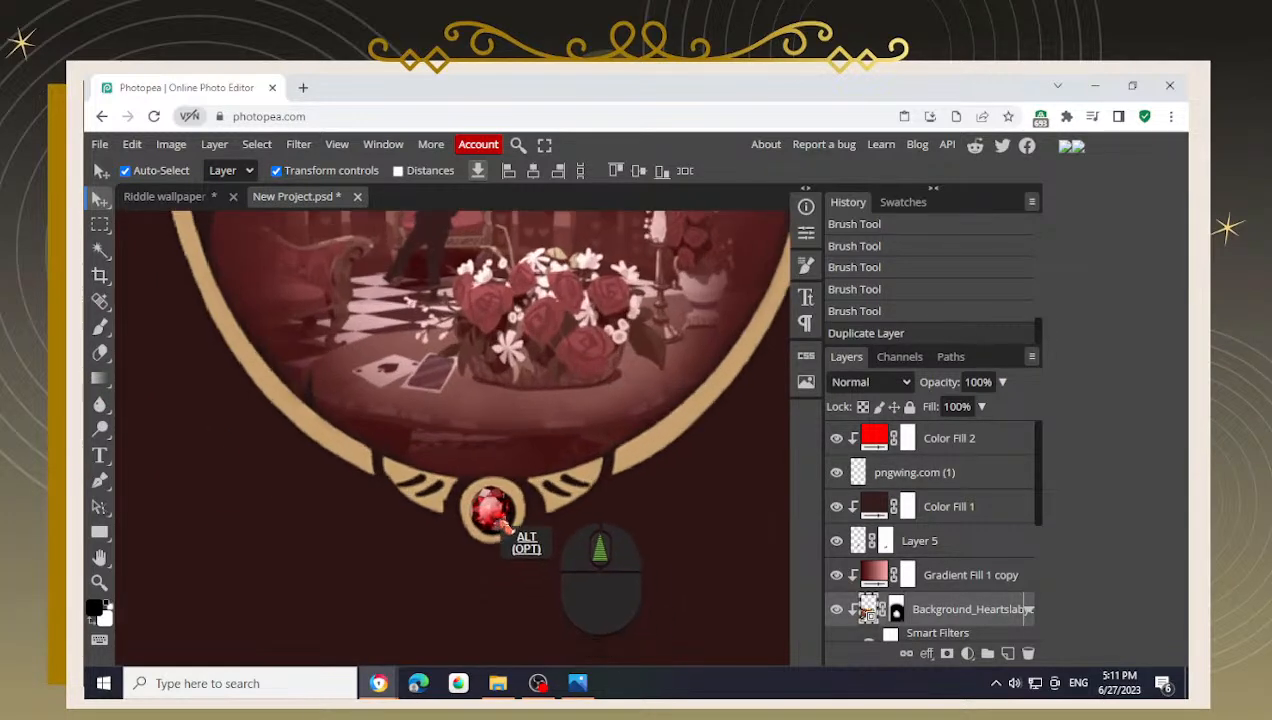
scroll(492, 522, "down", 5)
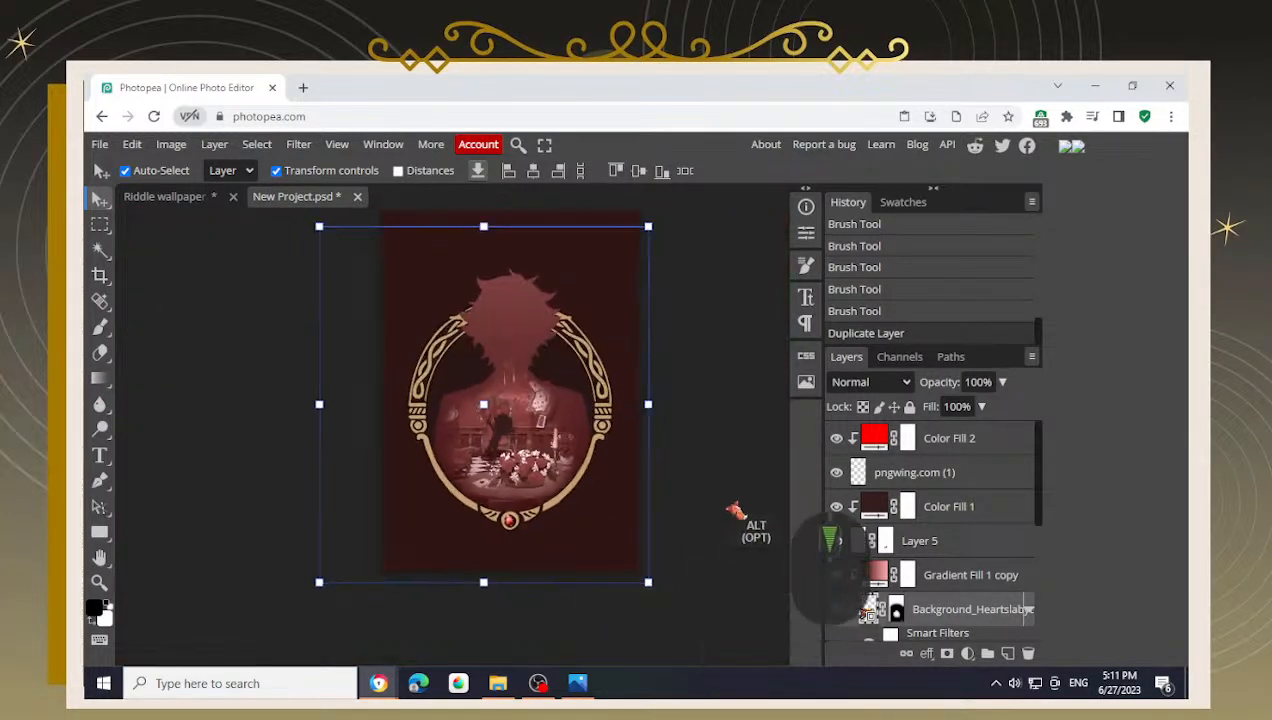
left_click(745, 485)
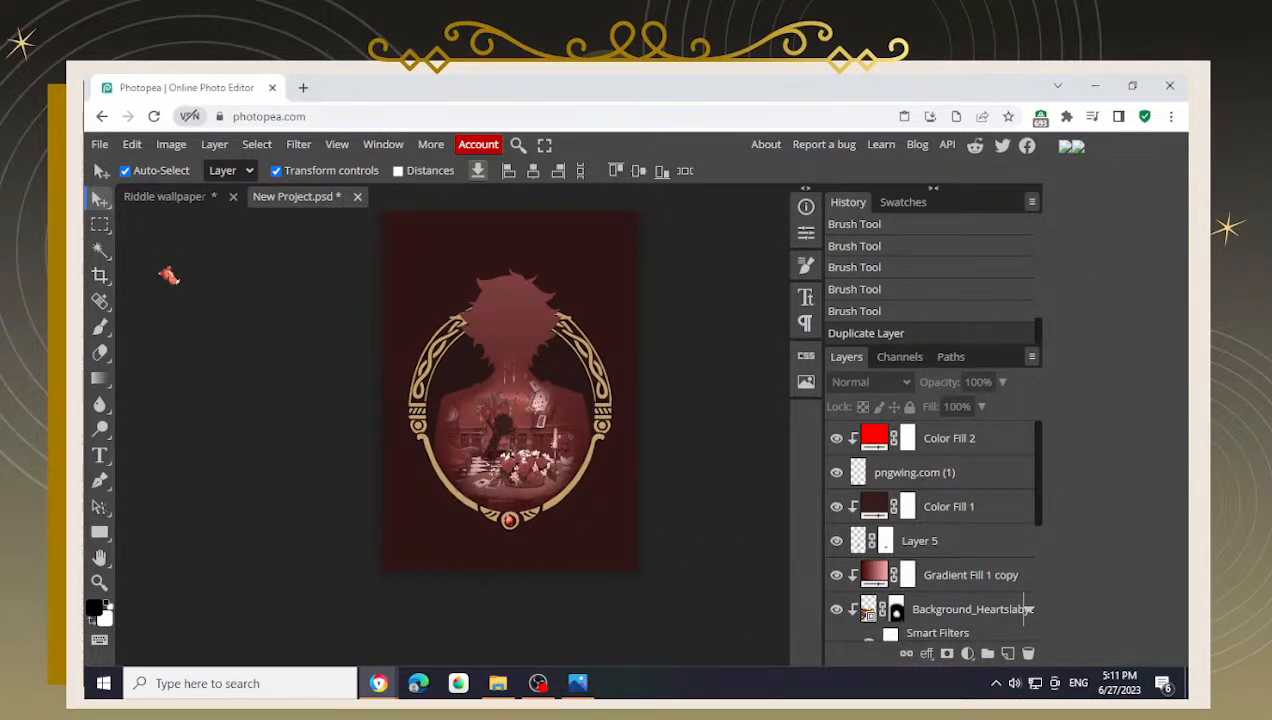
scroll(529, 517, "up", 4)
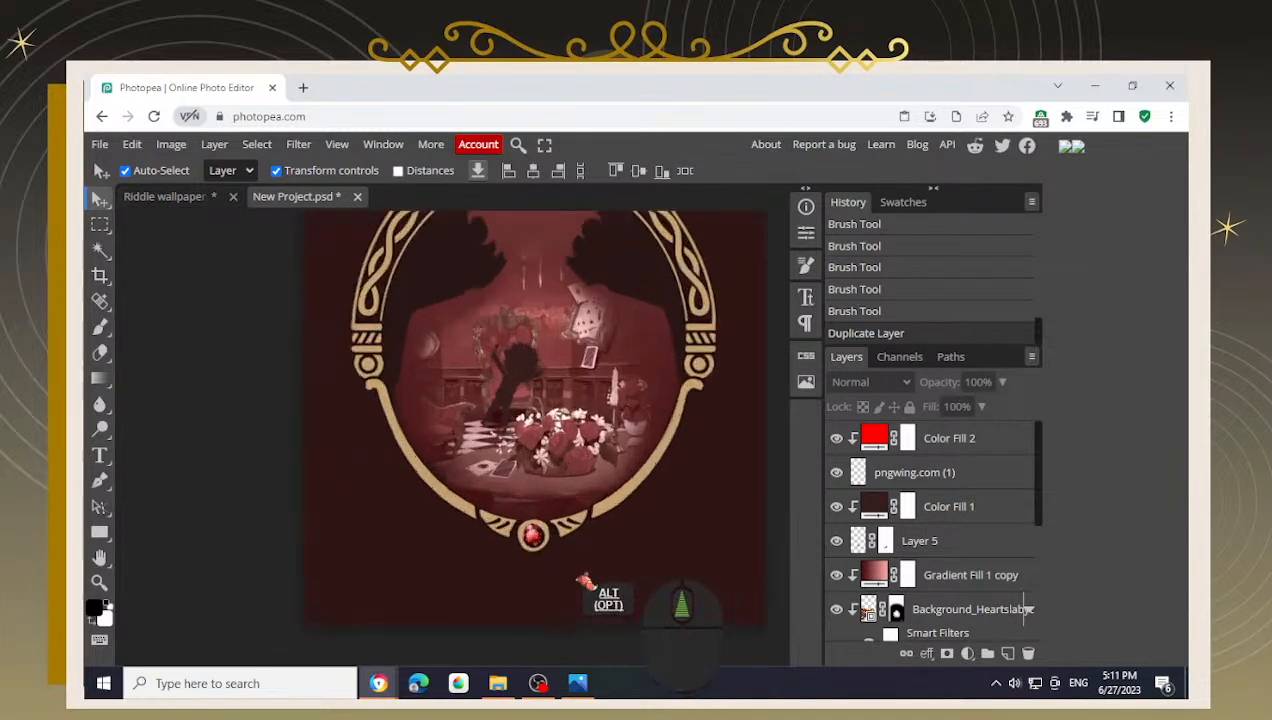
scroll(525, 525, "up", 1)
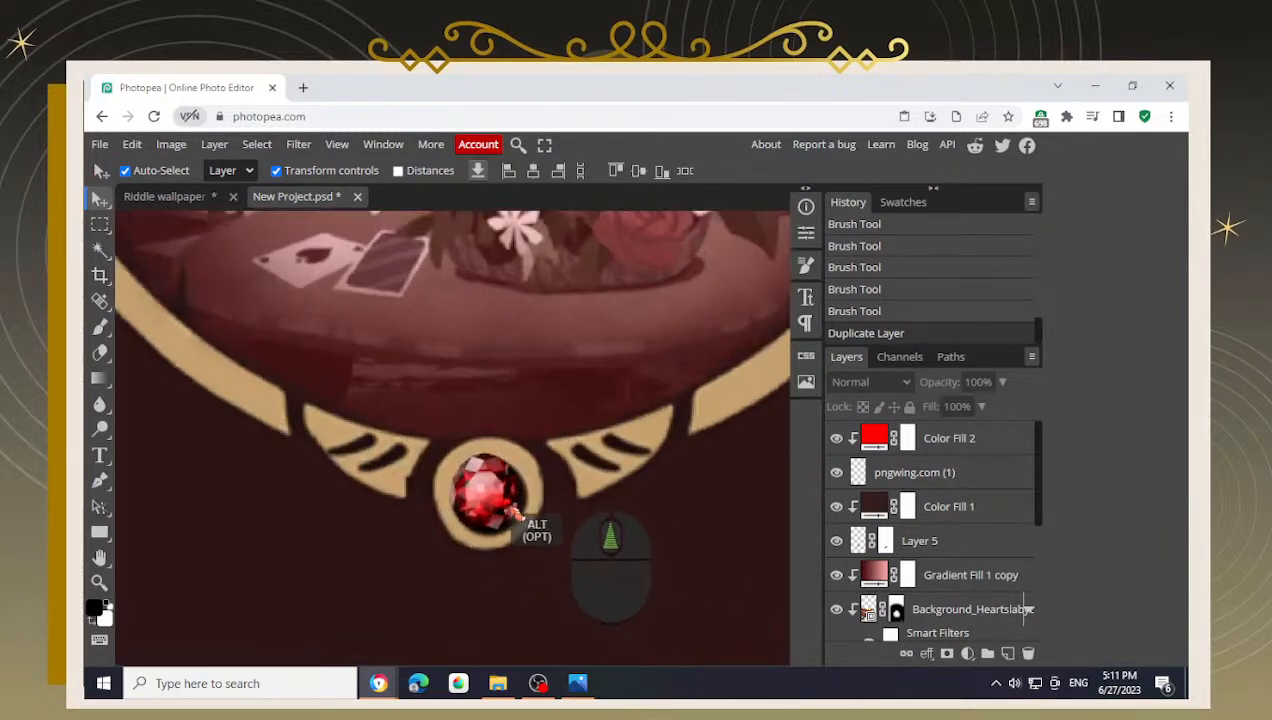
scroll(510, 545, "down", 3)
scroll(511, 511, "down", 2)
left_click_drag(695, 472, 659, 494)
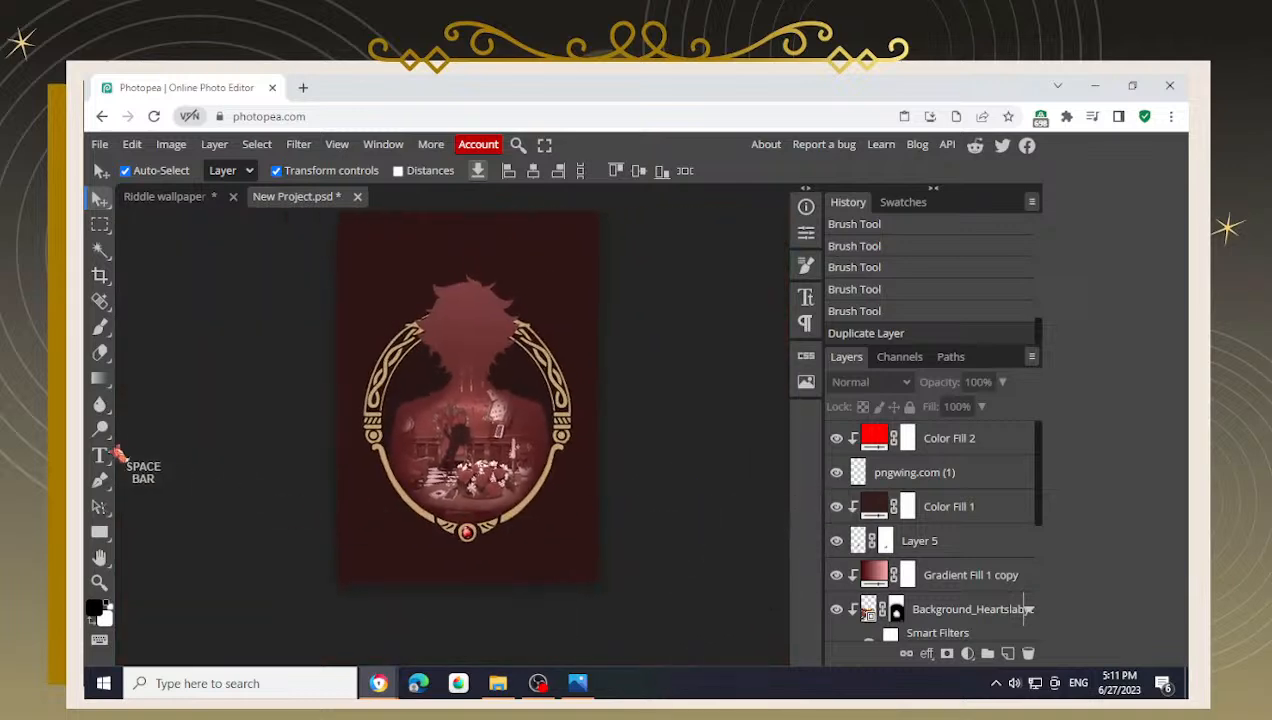
- Compare New Project.psd with the Riddle wallpaper and copy the Riddle wallpaper's Layer 6 light glow
left_click(170, 197)
scroll(524, 287, "up", 3)
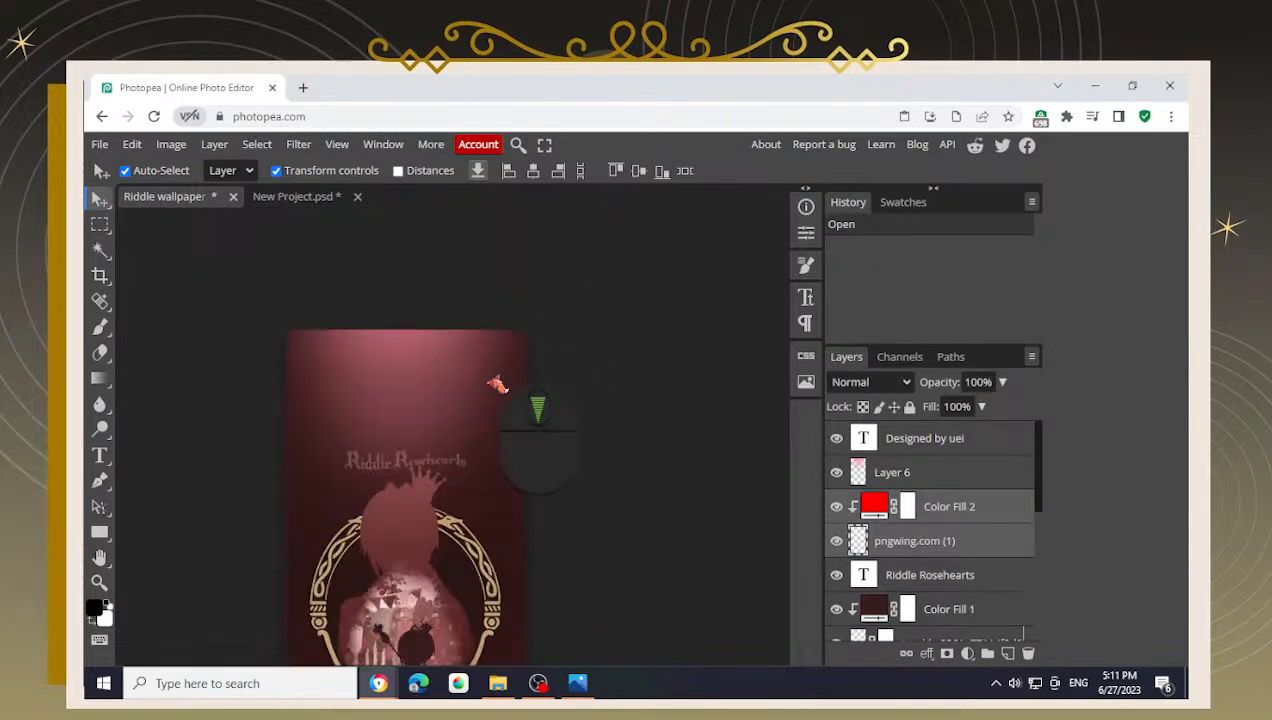
left_click(330, 200)
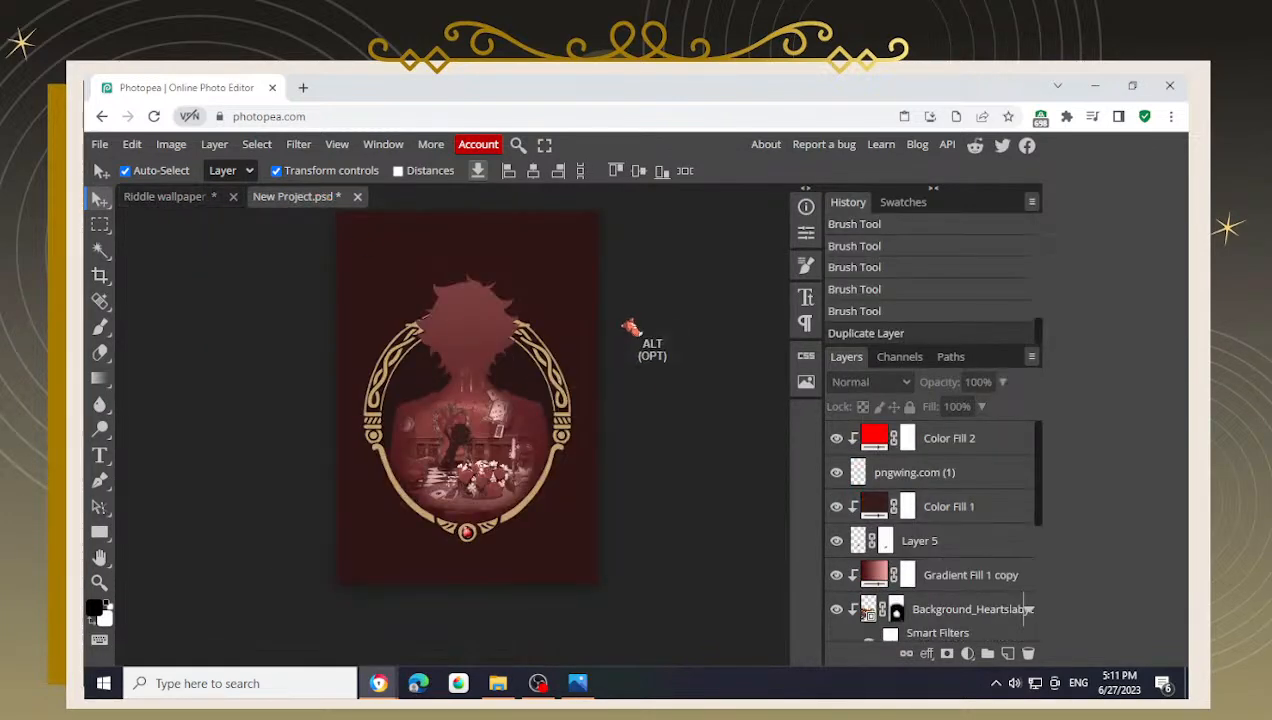
scroll(534, 381, "down", 2)
left_click_drag(617, 362, 592, 435)
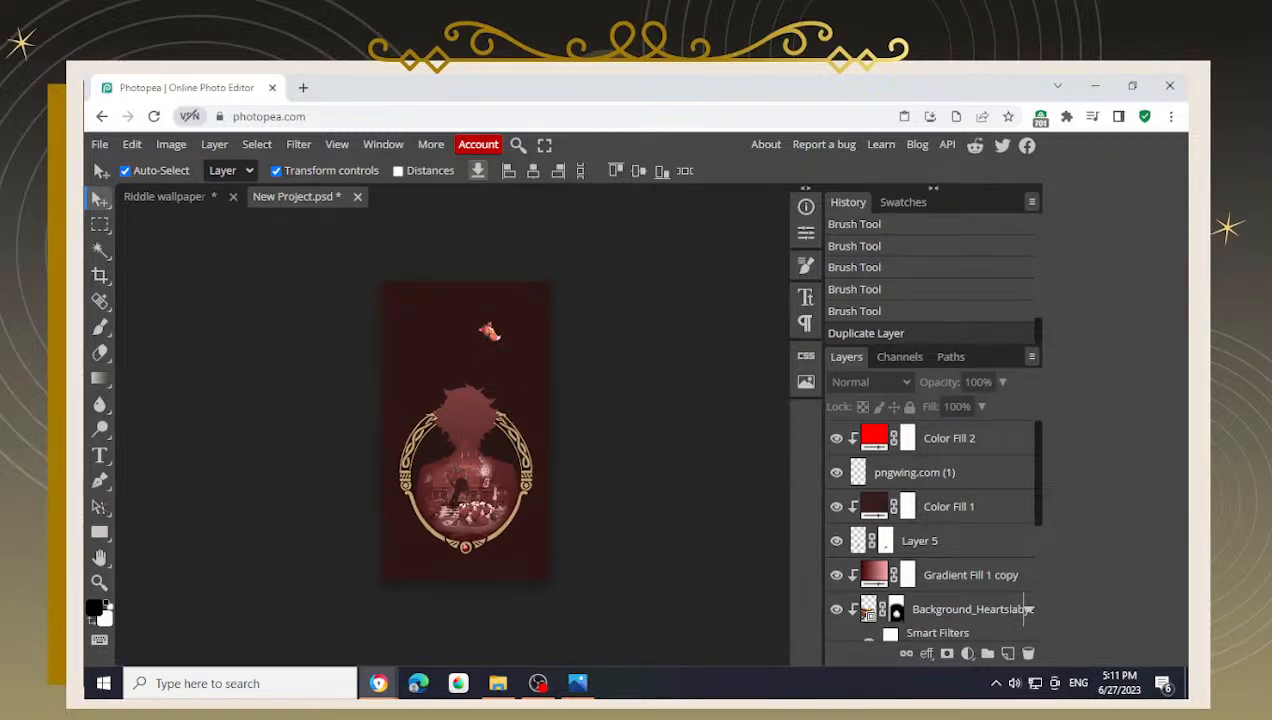
left_click(168, 197)
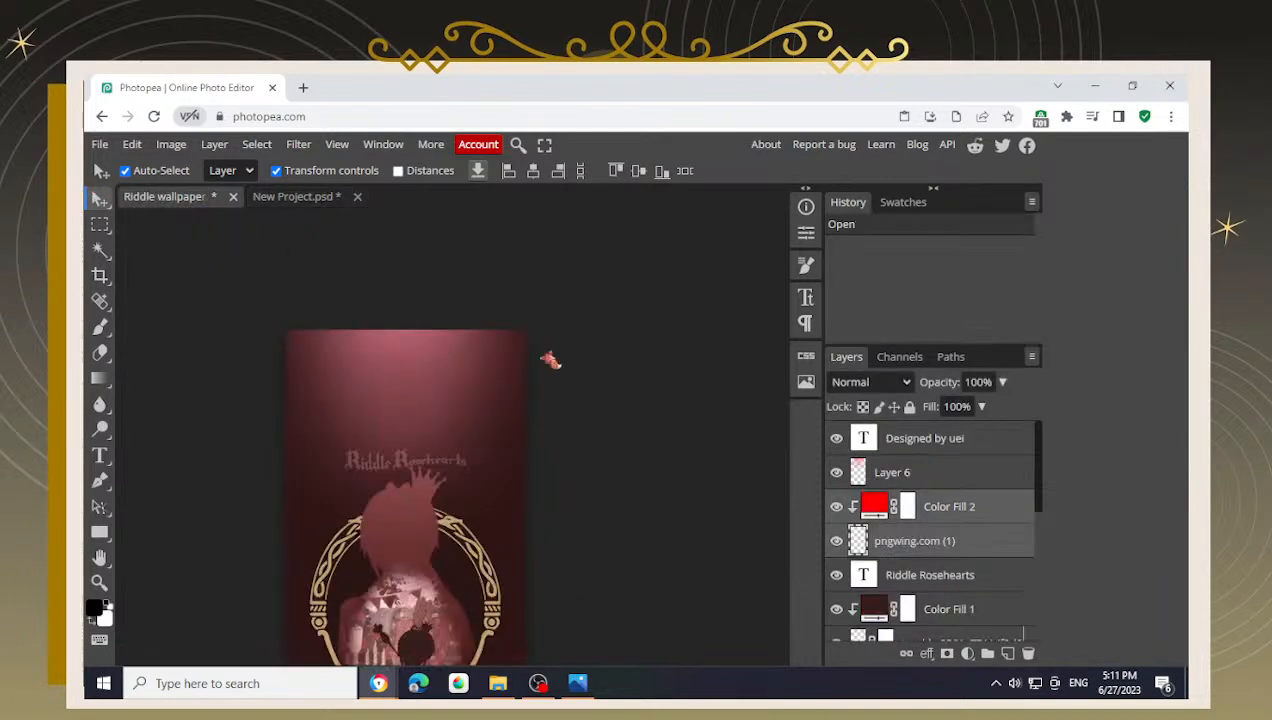
left_click(962, 478)
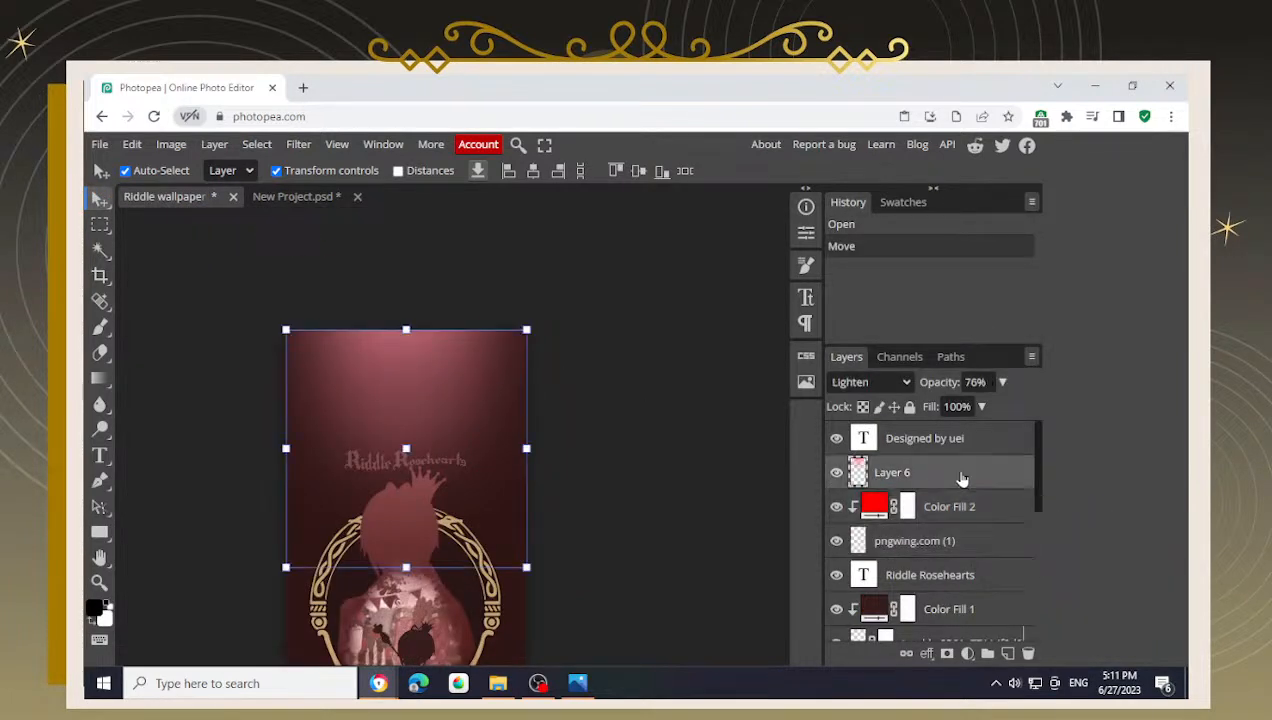
key("ctrl+c")
- Paste the copied glow layer above Color Fill 2 in New Project.psd and deselect it
left_click(308, 196)
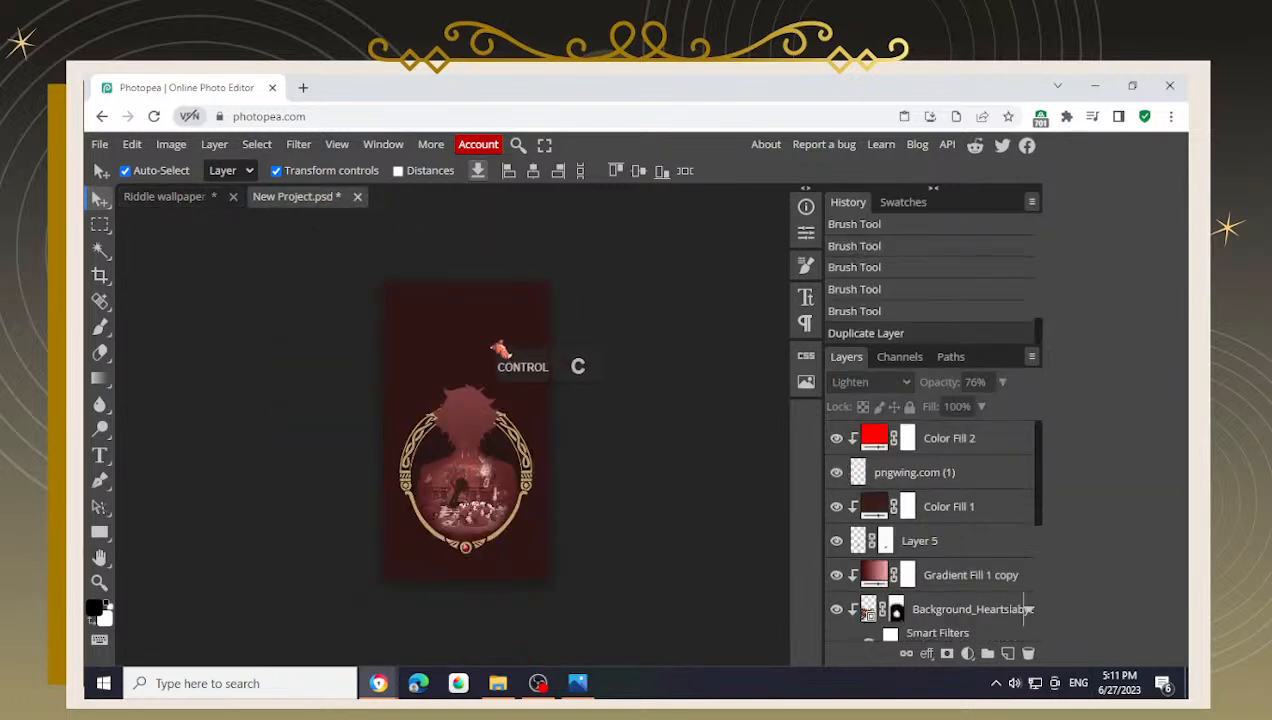
left_click(970, 440)
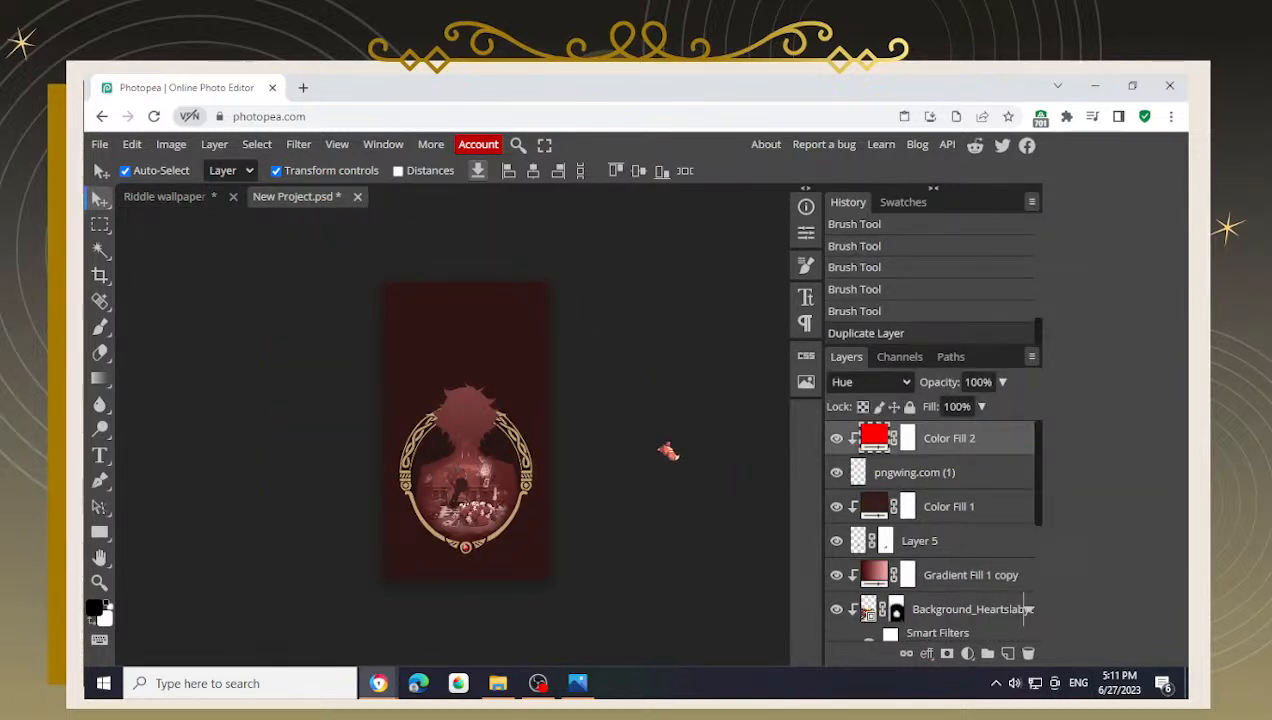
key("ctrl+v")
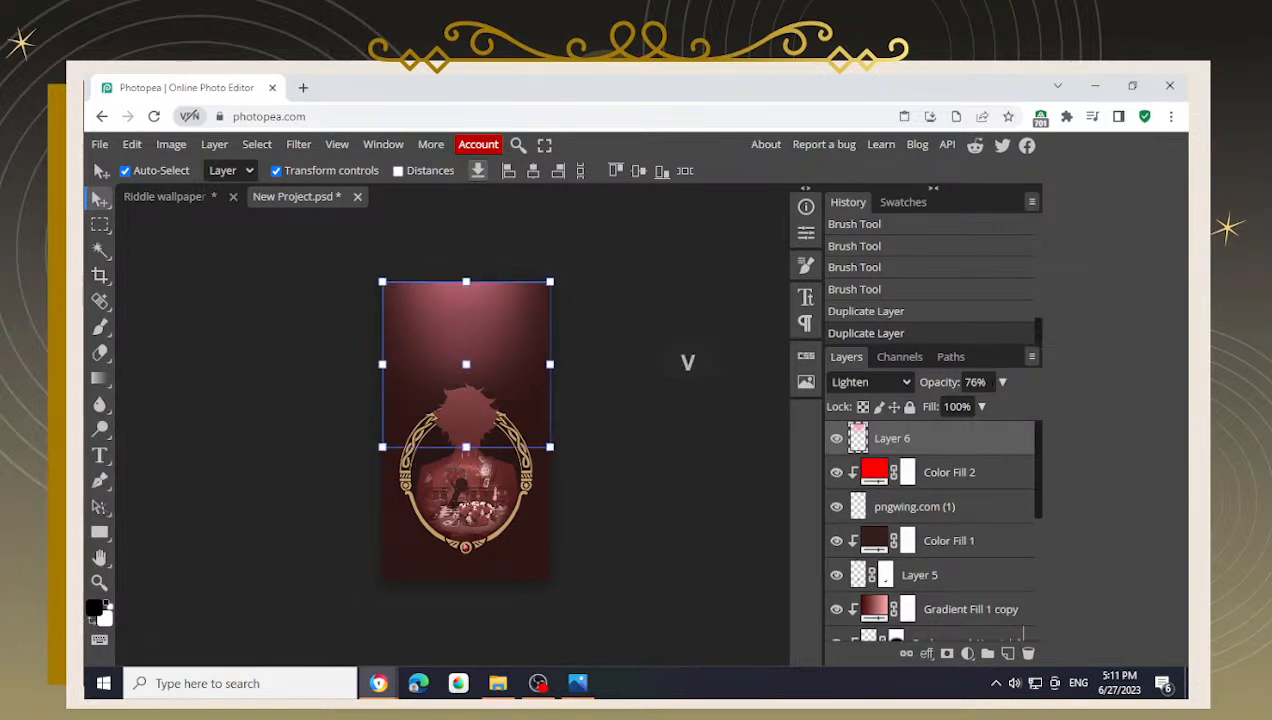
left_click(722, 295)
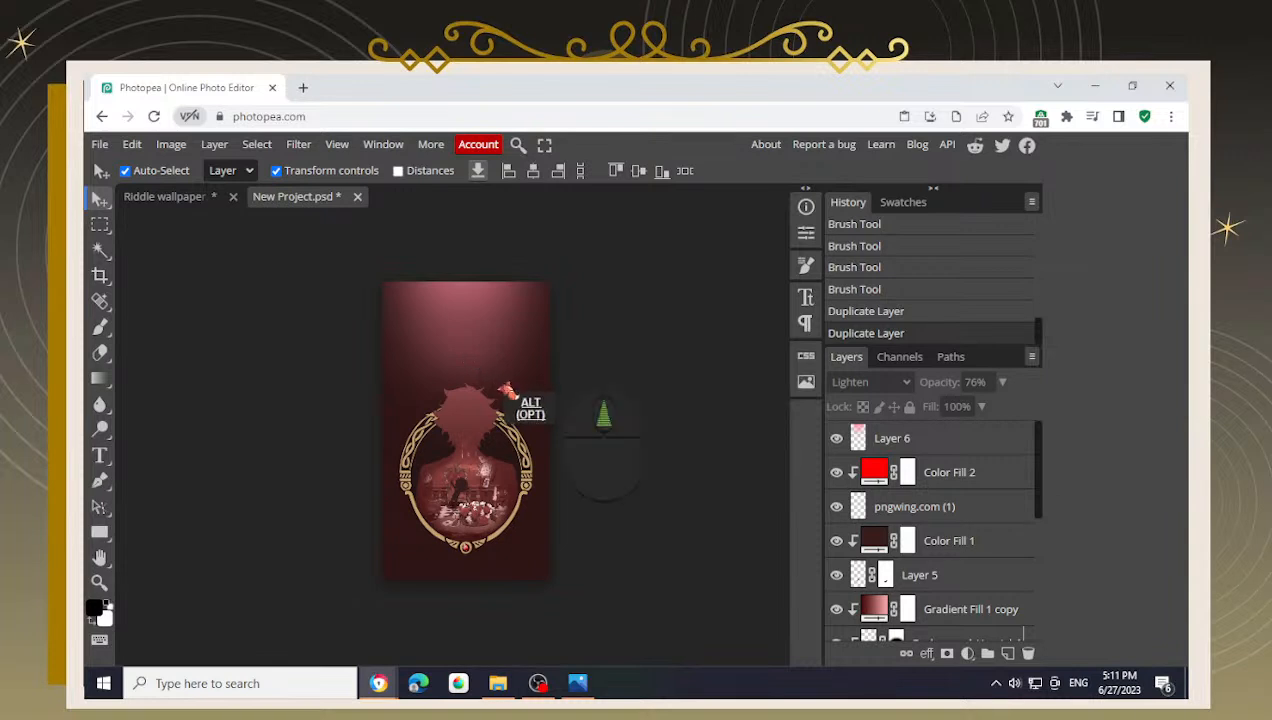
- Compare the wallpaper with and without the Layer 6 glow, close up around the silhouette's head and in the wider design
scroll(500, 390, "up", 2)
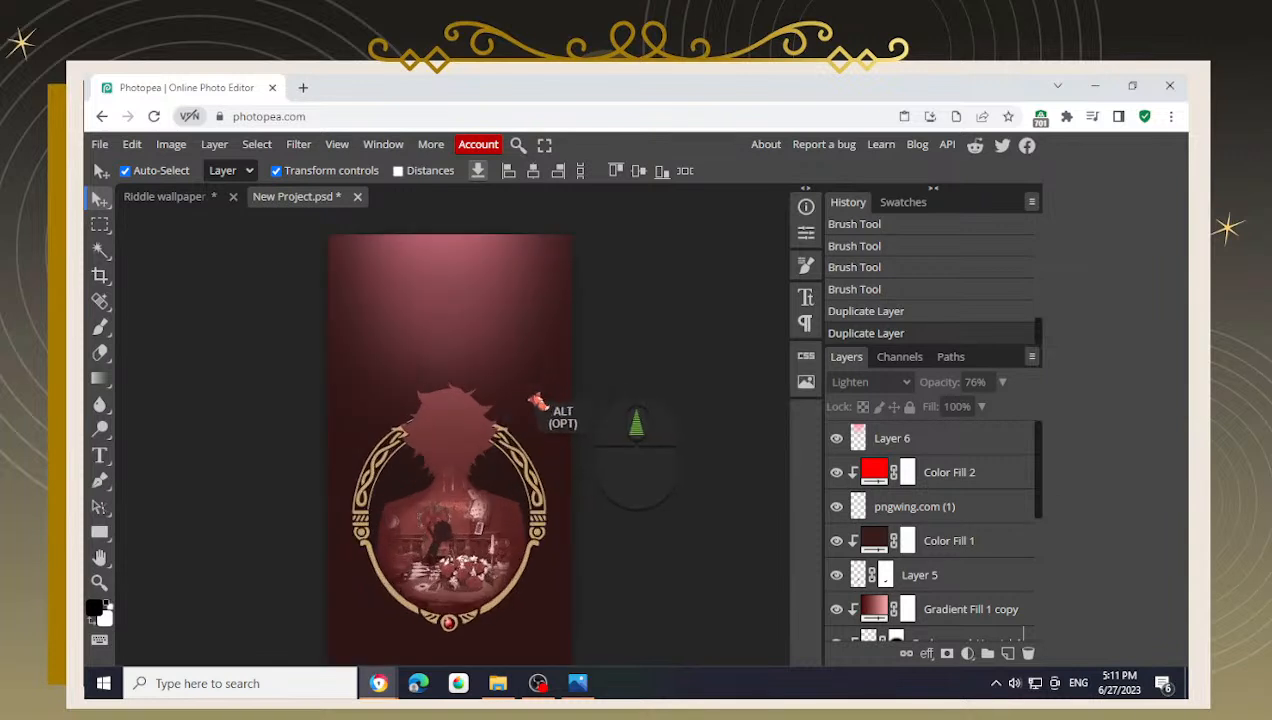
left_click(837, 440)
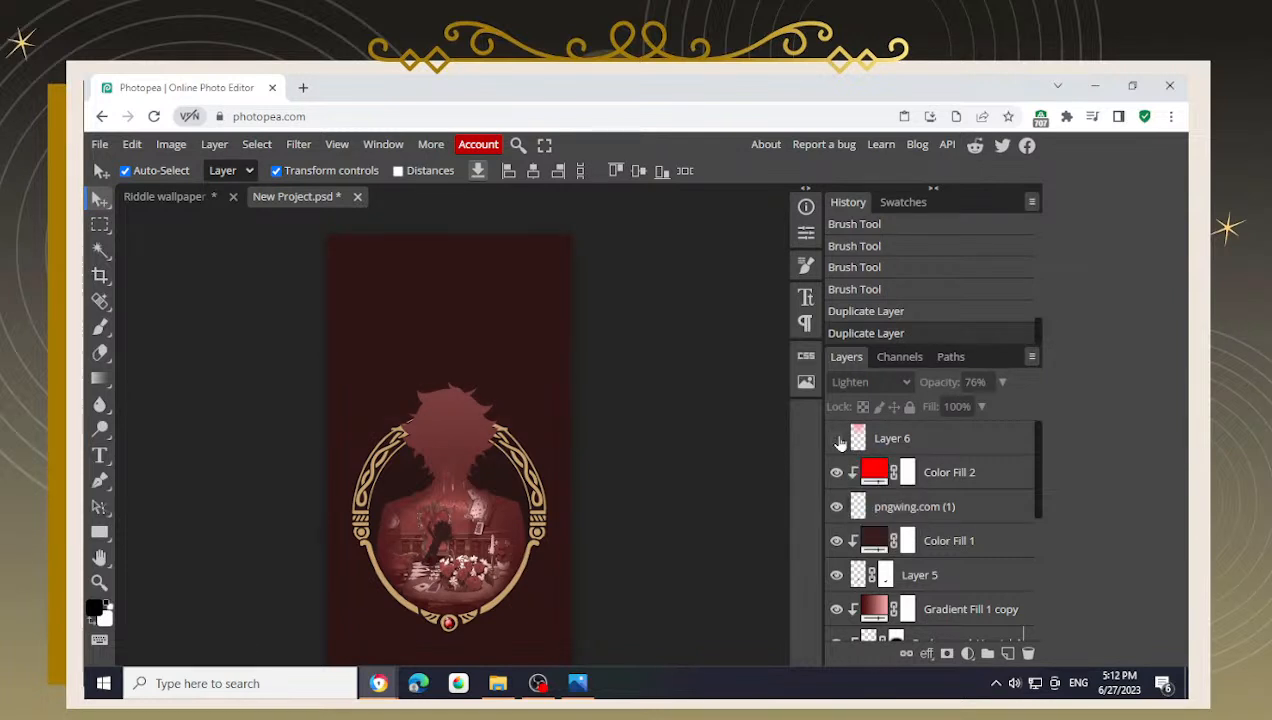
left_click(837, 440)
left_click(837, 440)
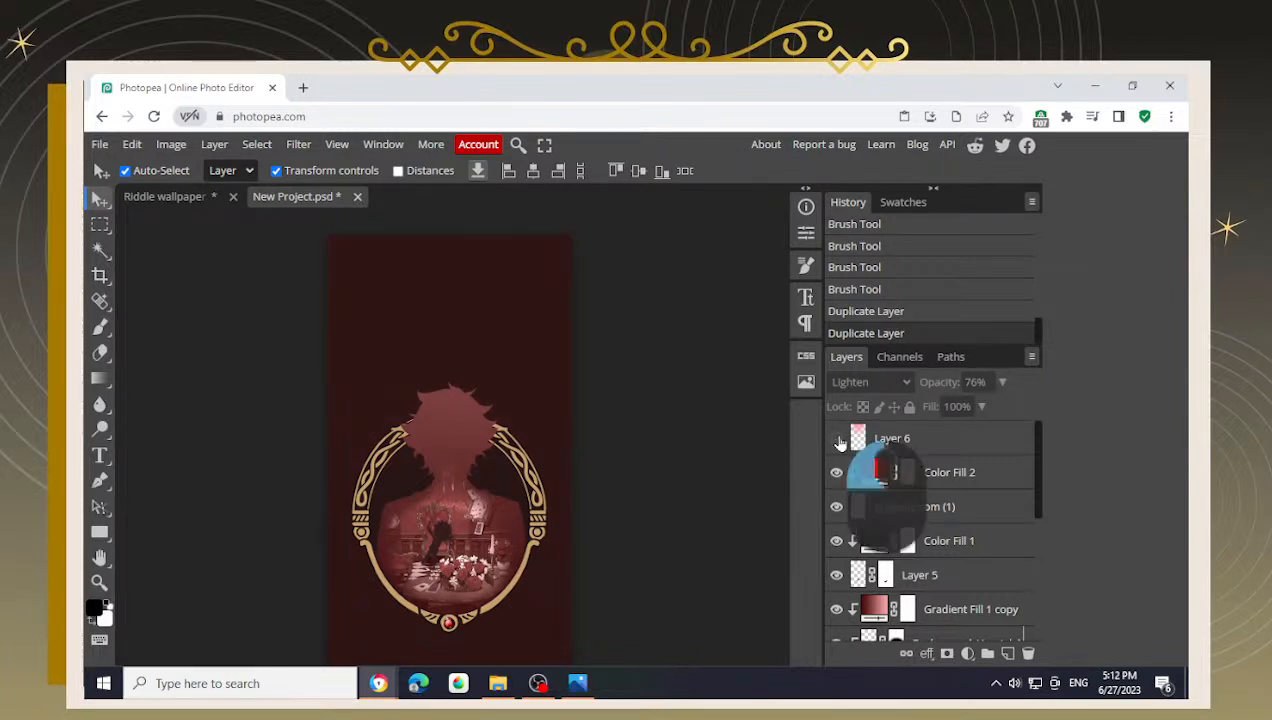
left_click(837, 440)
left_click(837, 440)
left_click(837, 440)
left_click(837, 440)
left_click(836, 440)
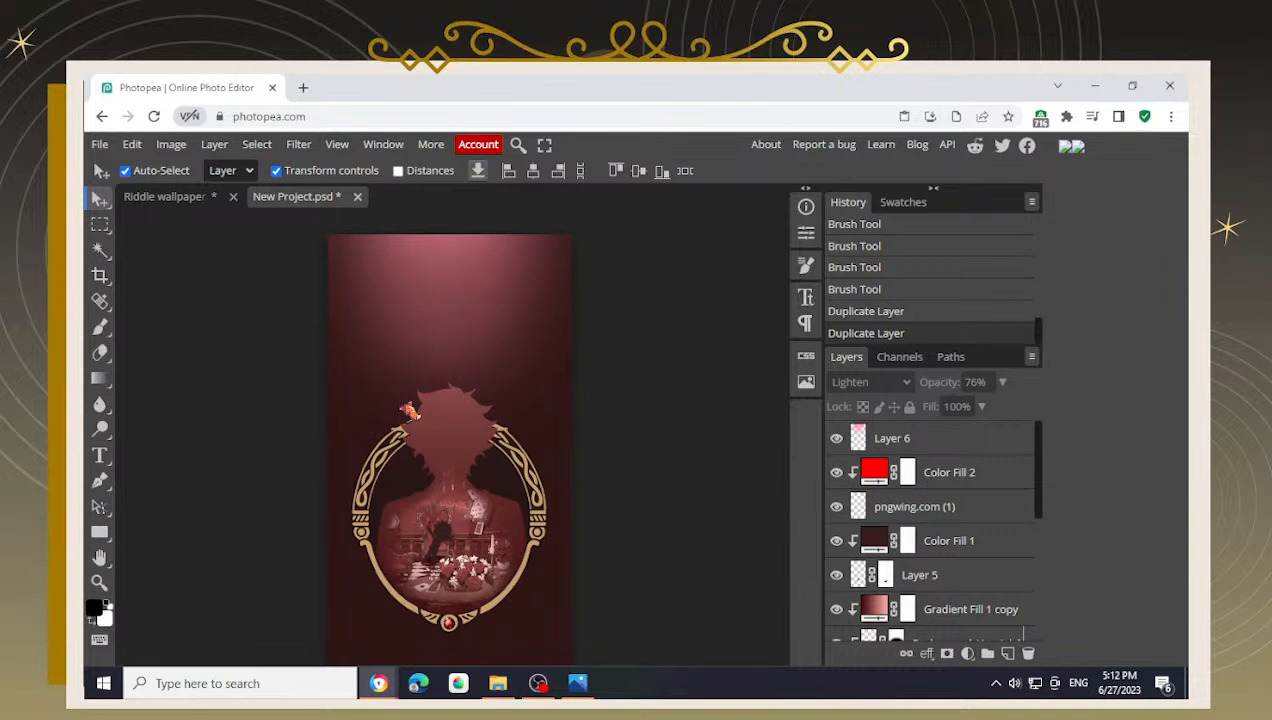
scroll(410, 410, "up", 3)
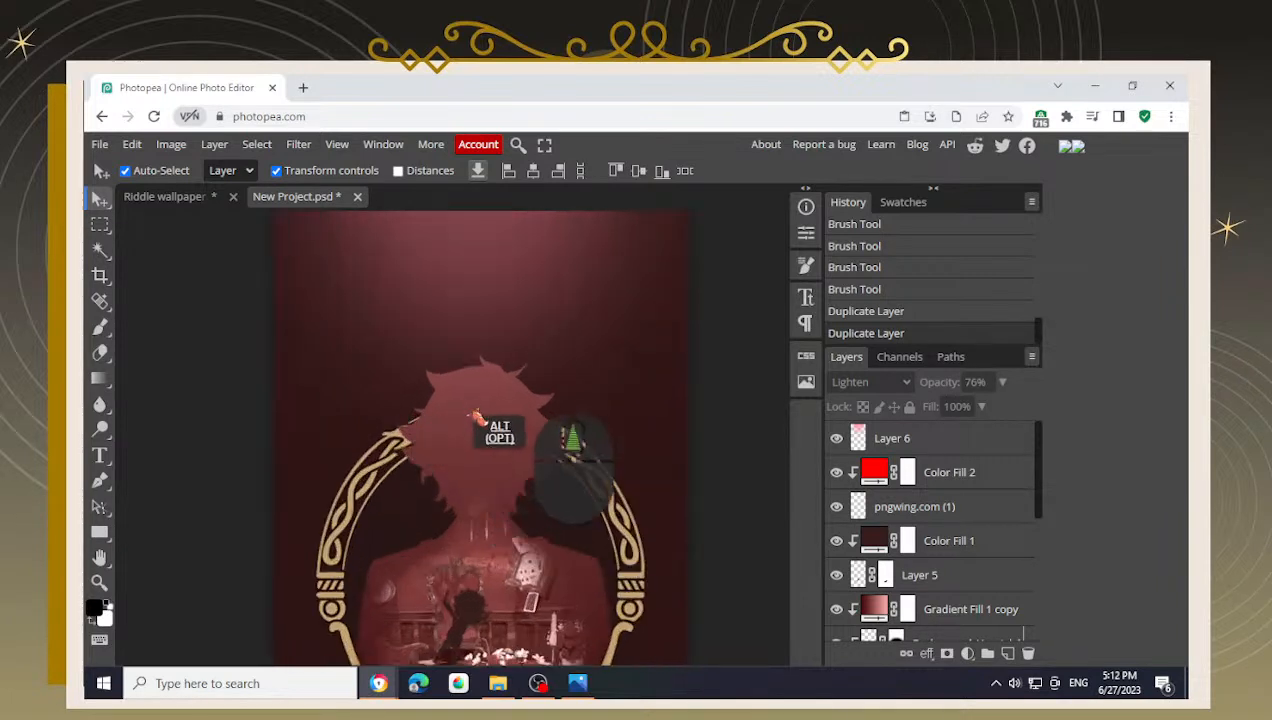
left_click(837, 439)
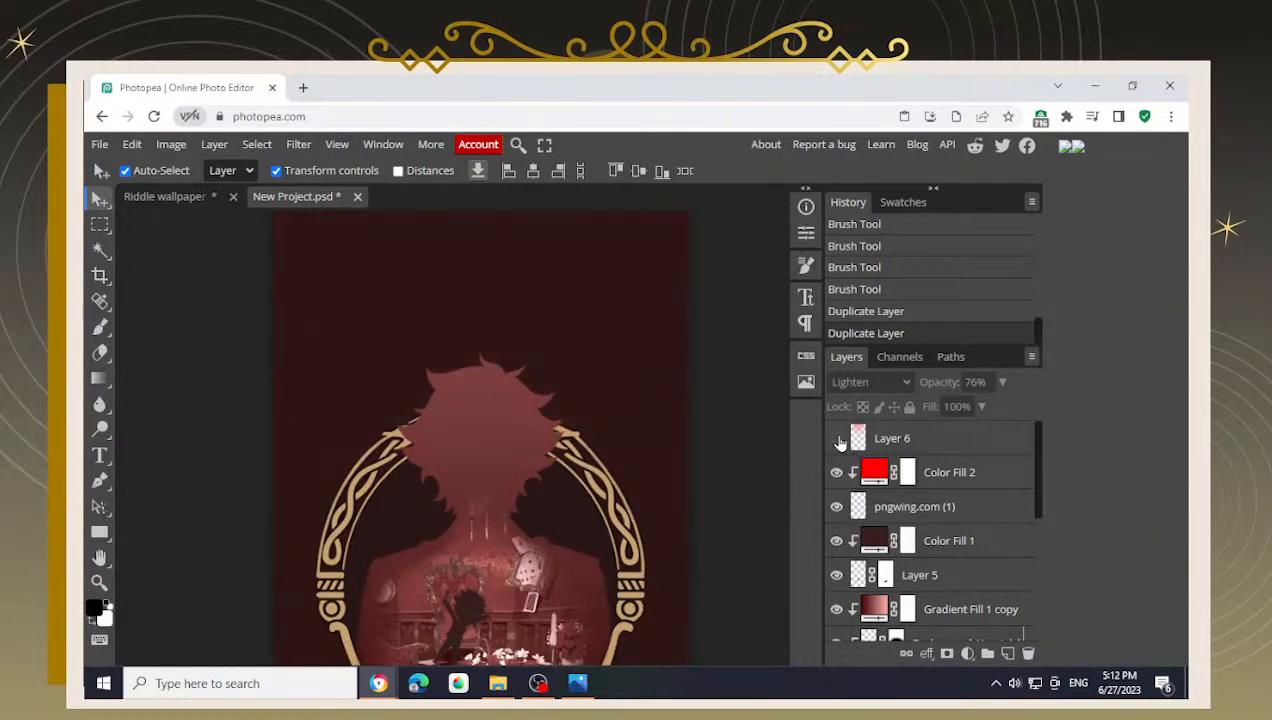
left_click(837, 440)
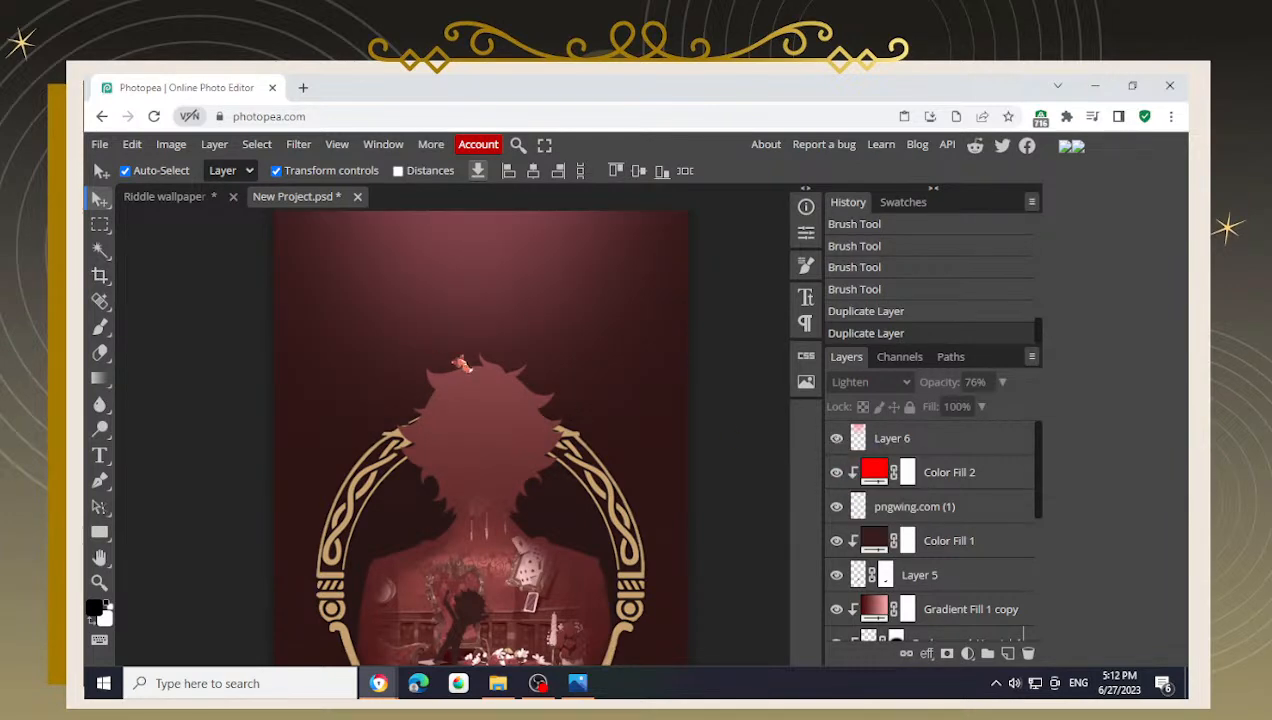
scroll(466, 385, "up", 3)
scroll(520, 420, "down", 5)
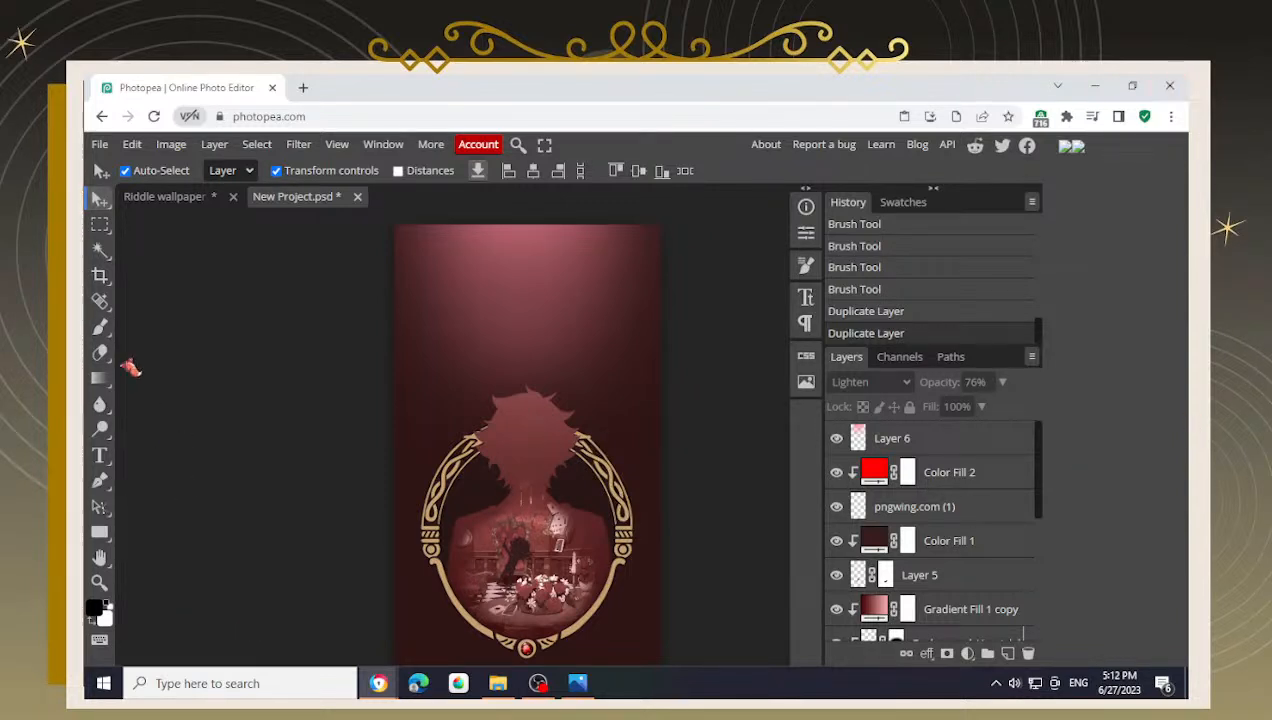
key("space")
left_click_drag(430, 322, 323, 325)
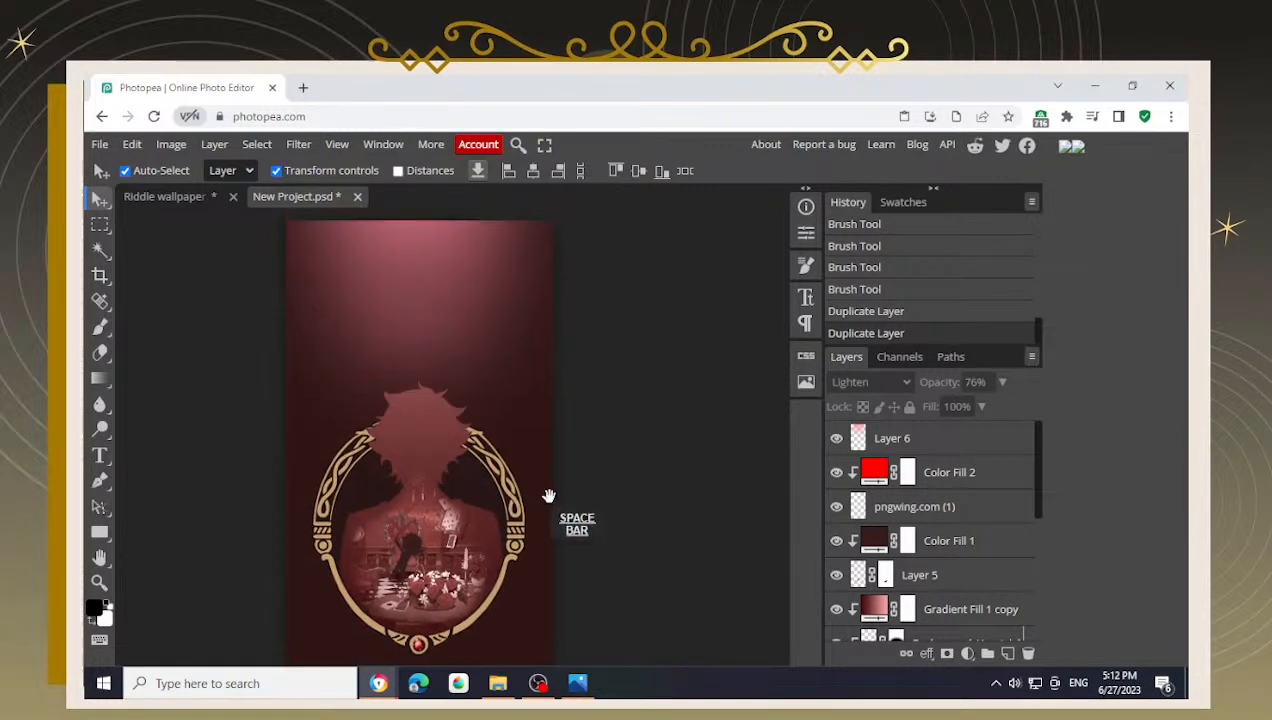
left_click_drag(553, 490, 568, 469)
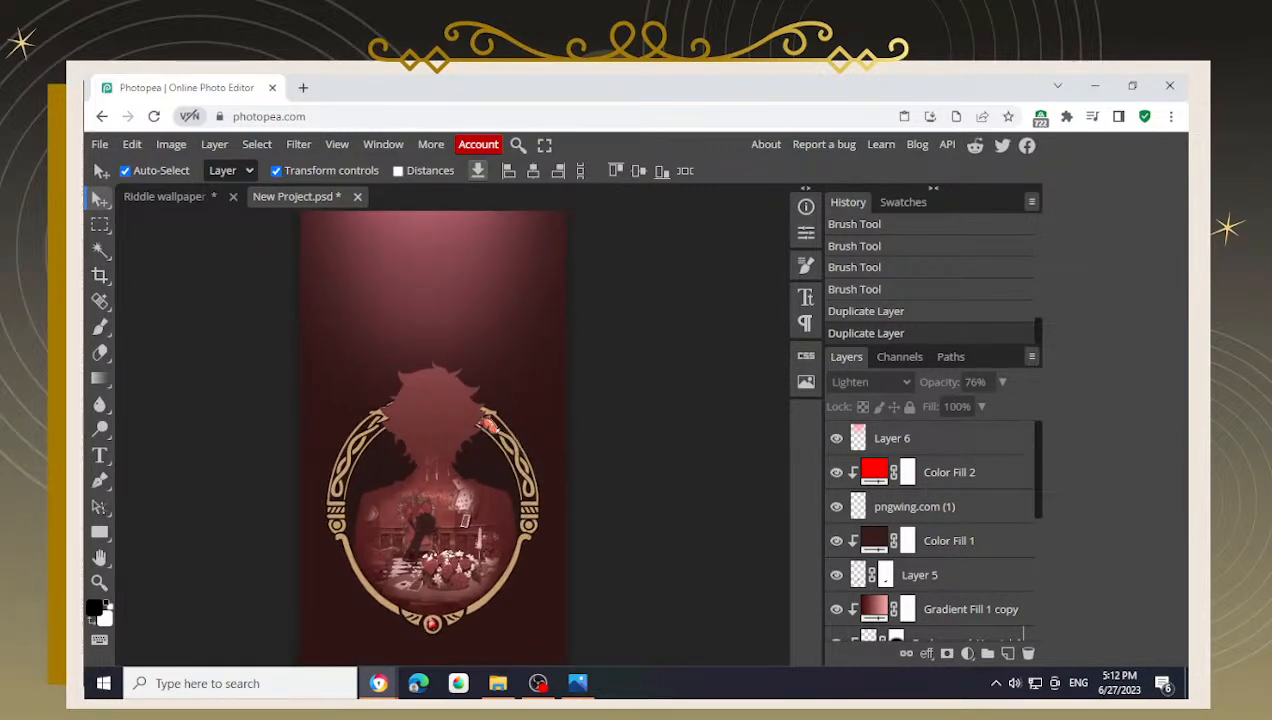
- Copy the Riddle Rosehearts text layer from the Riddle wallpaper and paste it above Color Fill 2 in New Project.psd
left_click(166, 200)
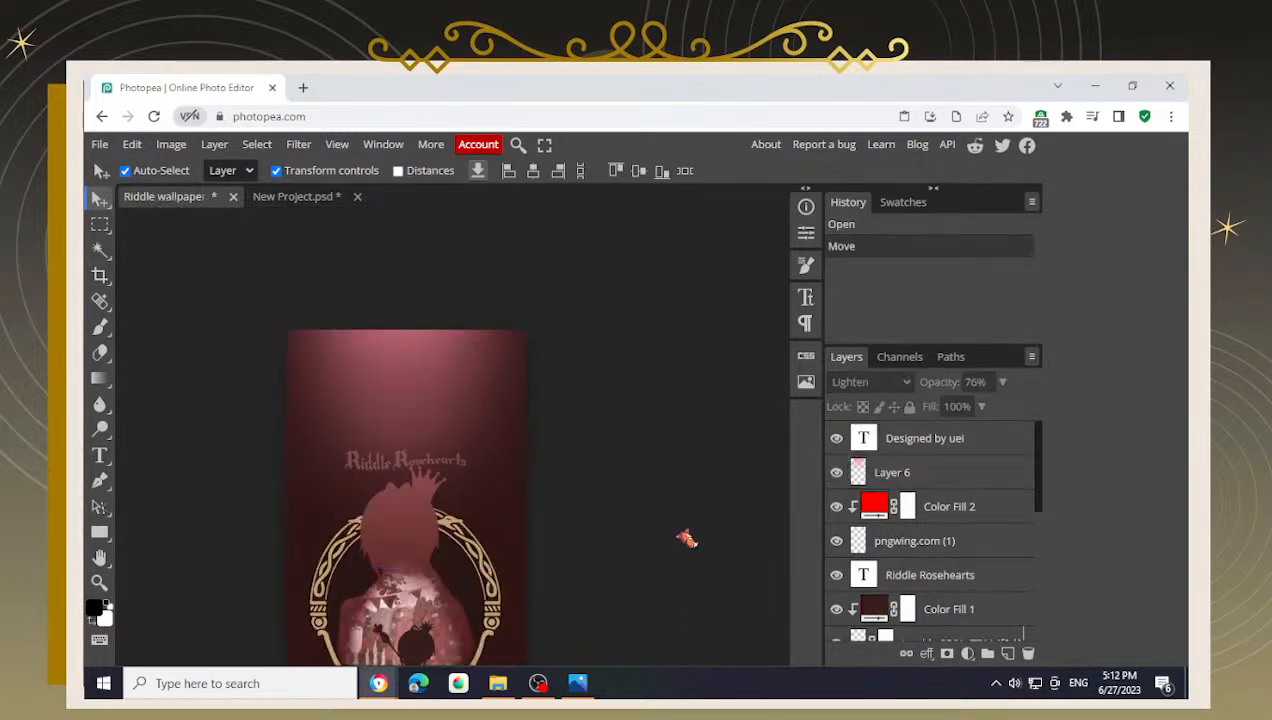
left_click(940, 585)
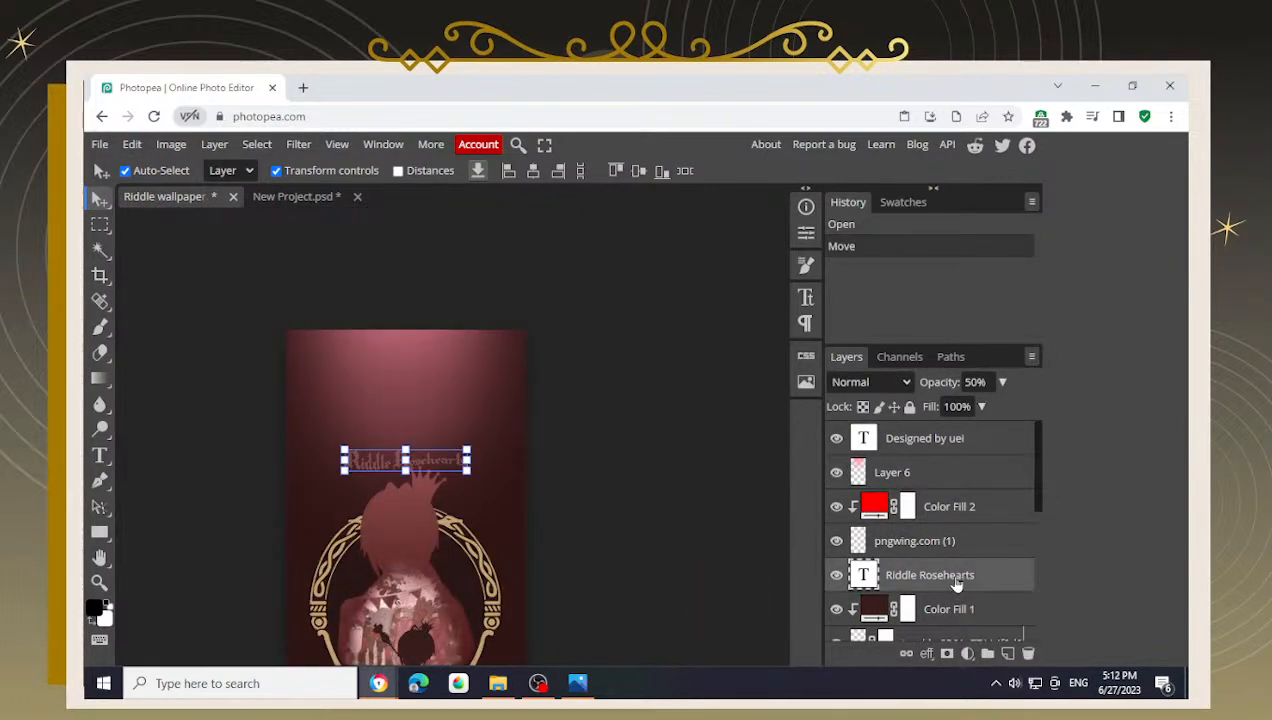
key("ctrl+c")
left_click(308, 198)
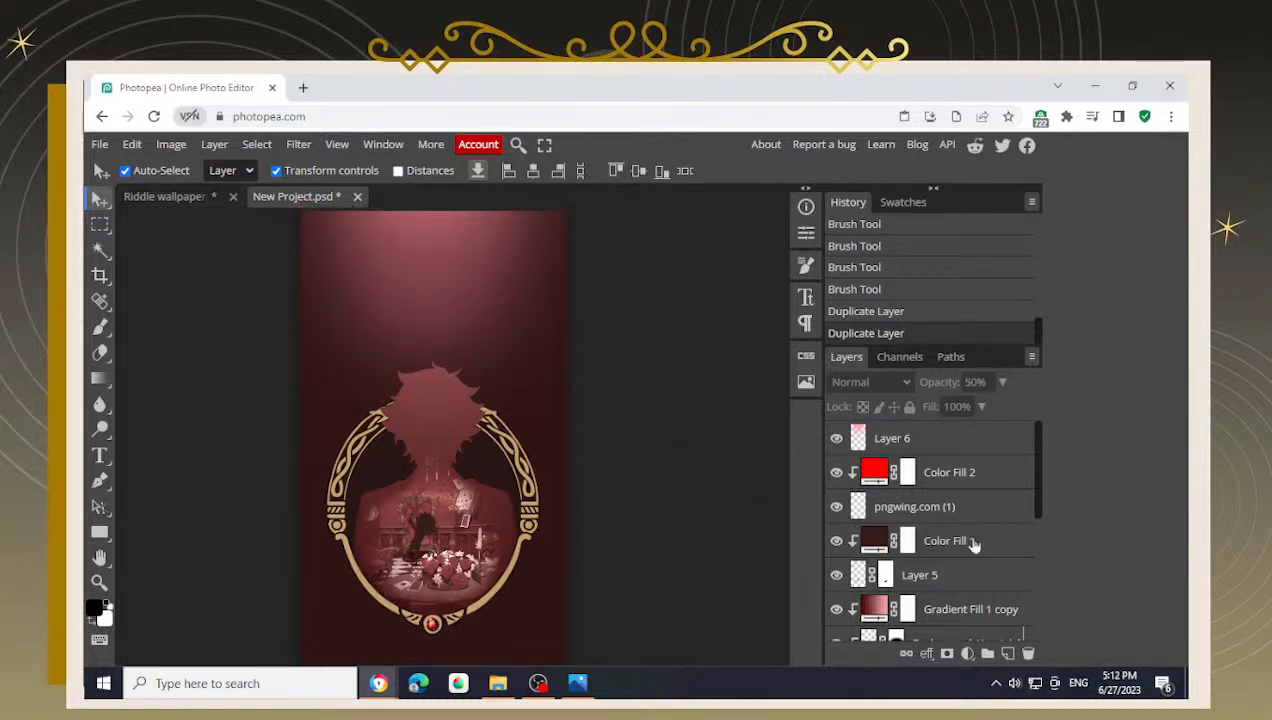
left_click(966, 482)
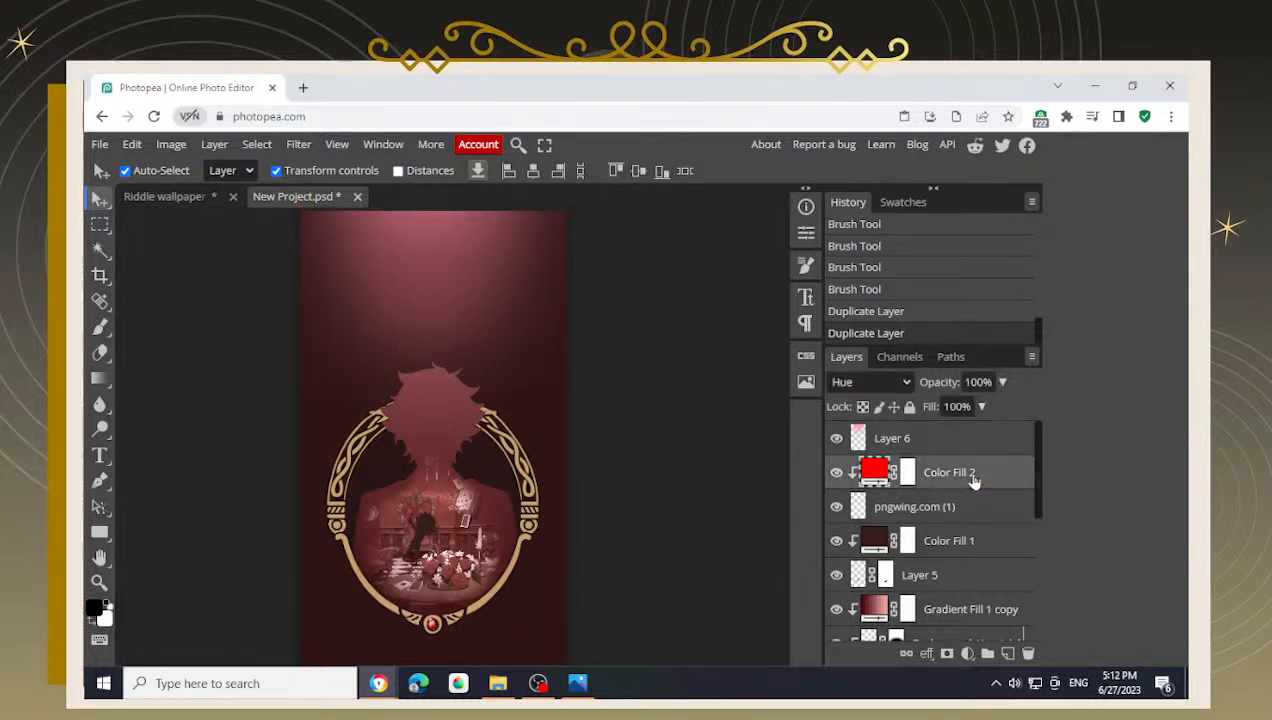
key("ctrl+v")
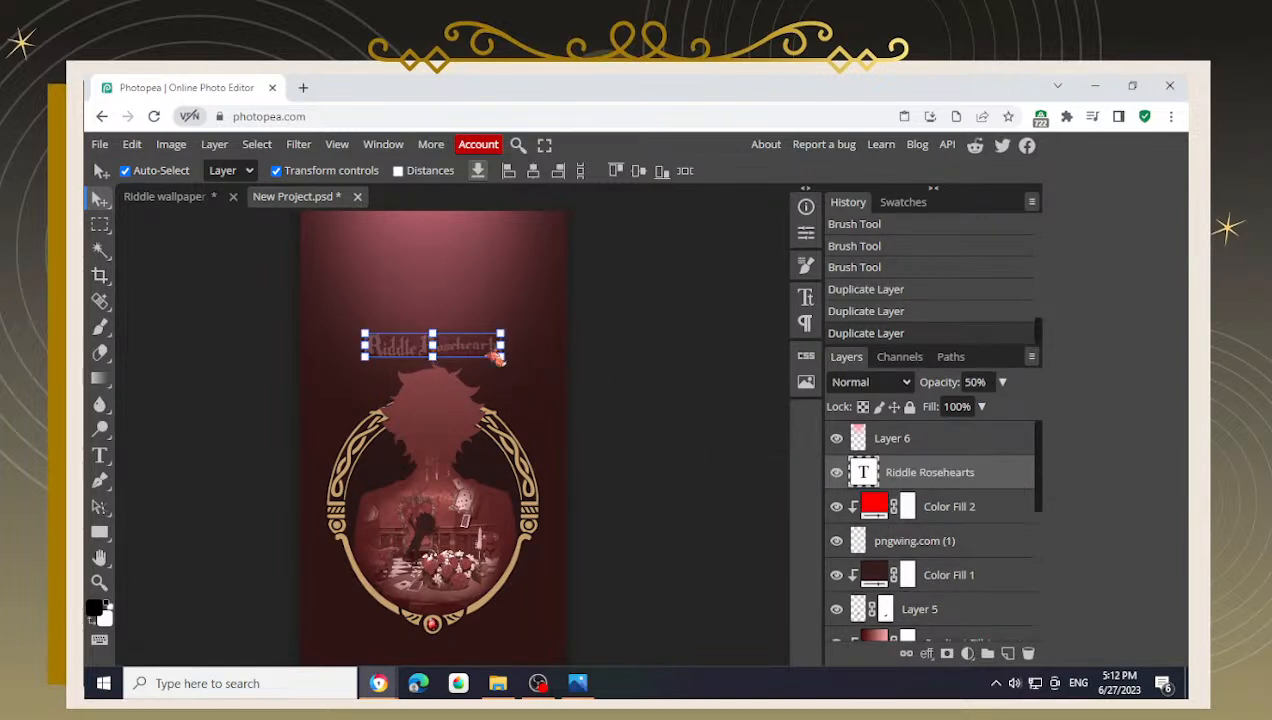
- Replace the pasted title's text with "Ace Trappola"
scroll(485, 352, "up", 3)
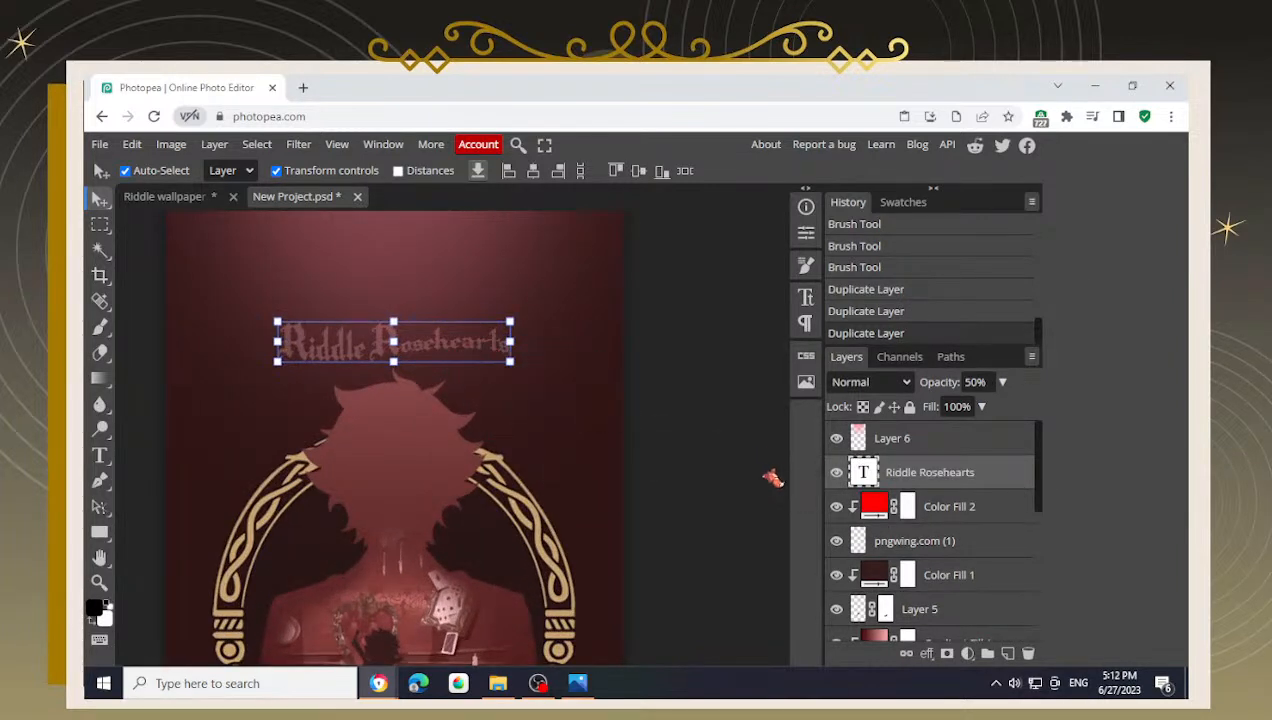
double_click(451, 360)
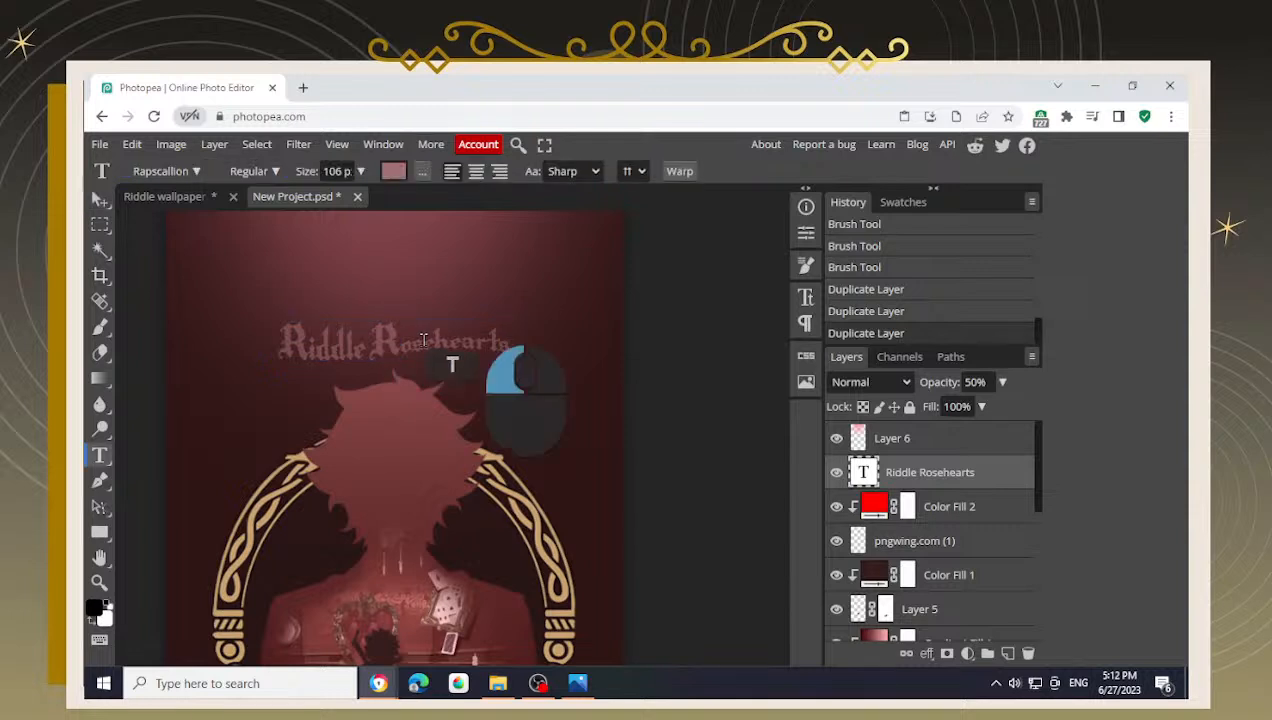
left_click(423, 340)
left_click_drag(508, 345, 277, 345)
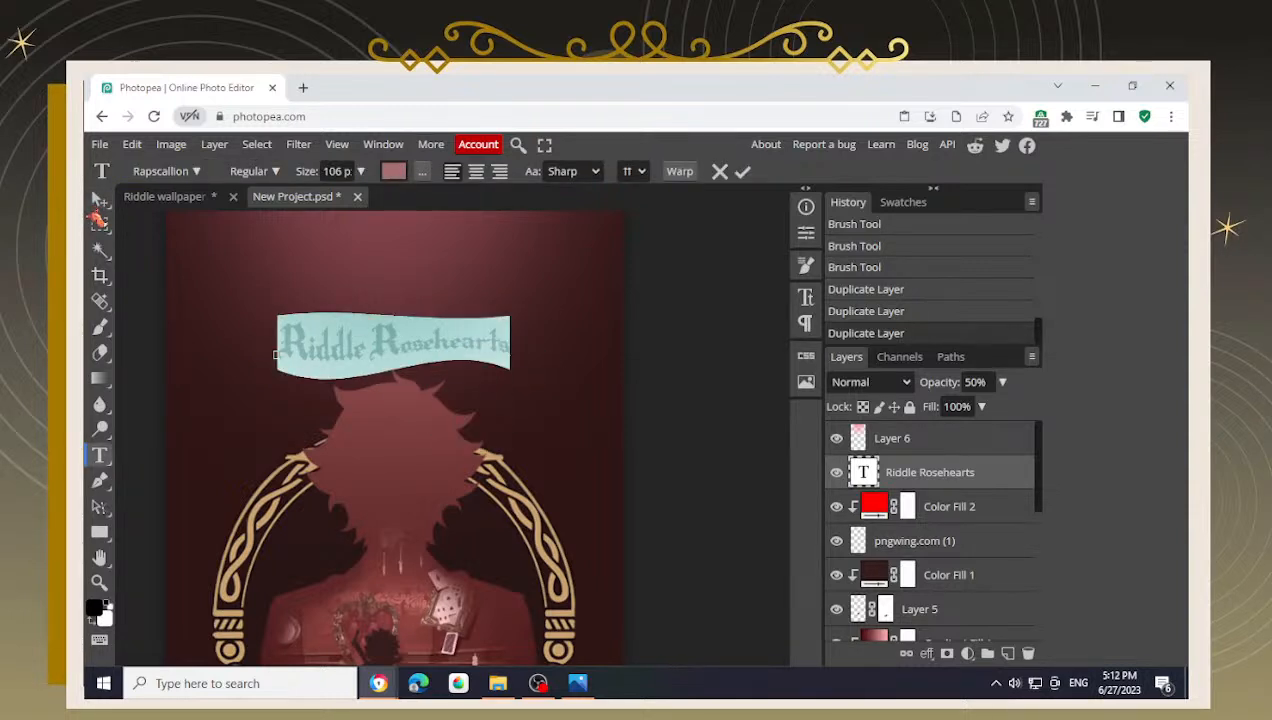
type("A")
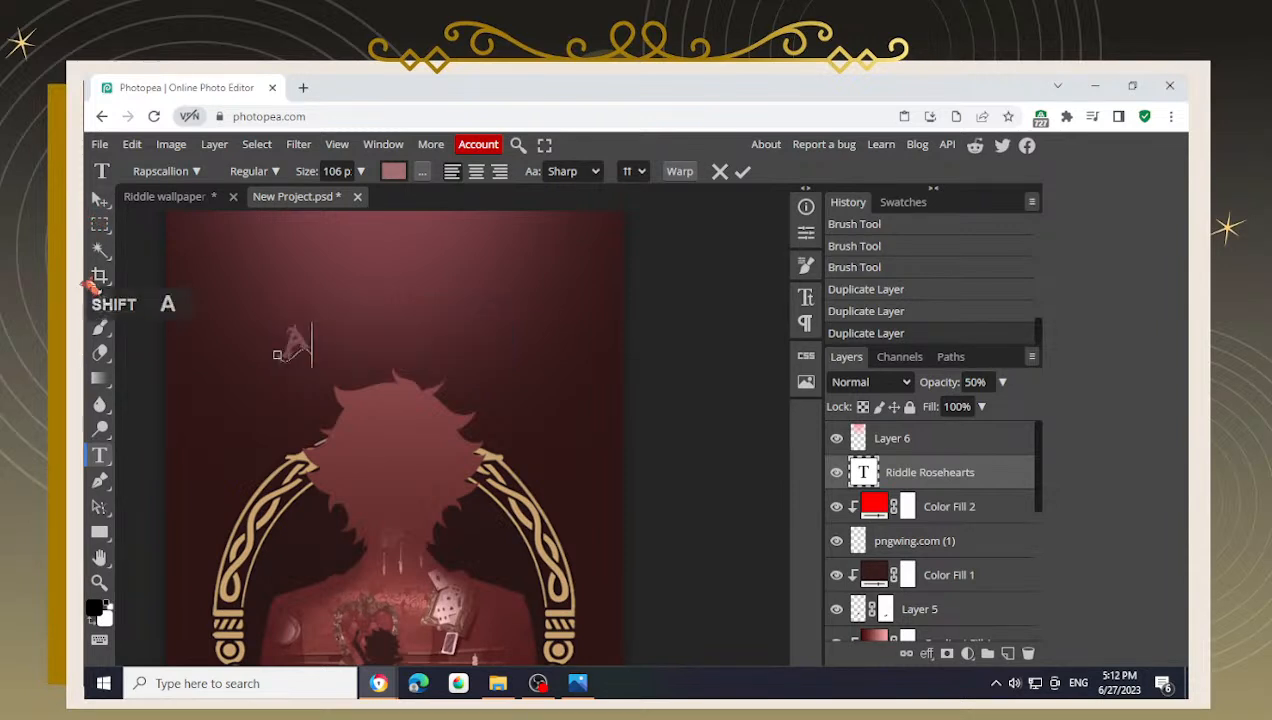
type("ce Trappola")
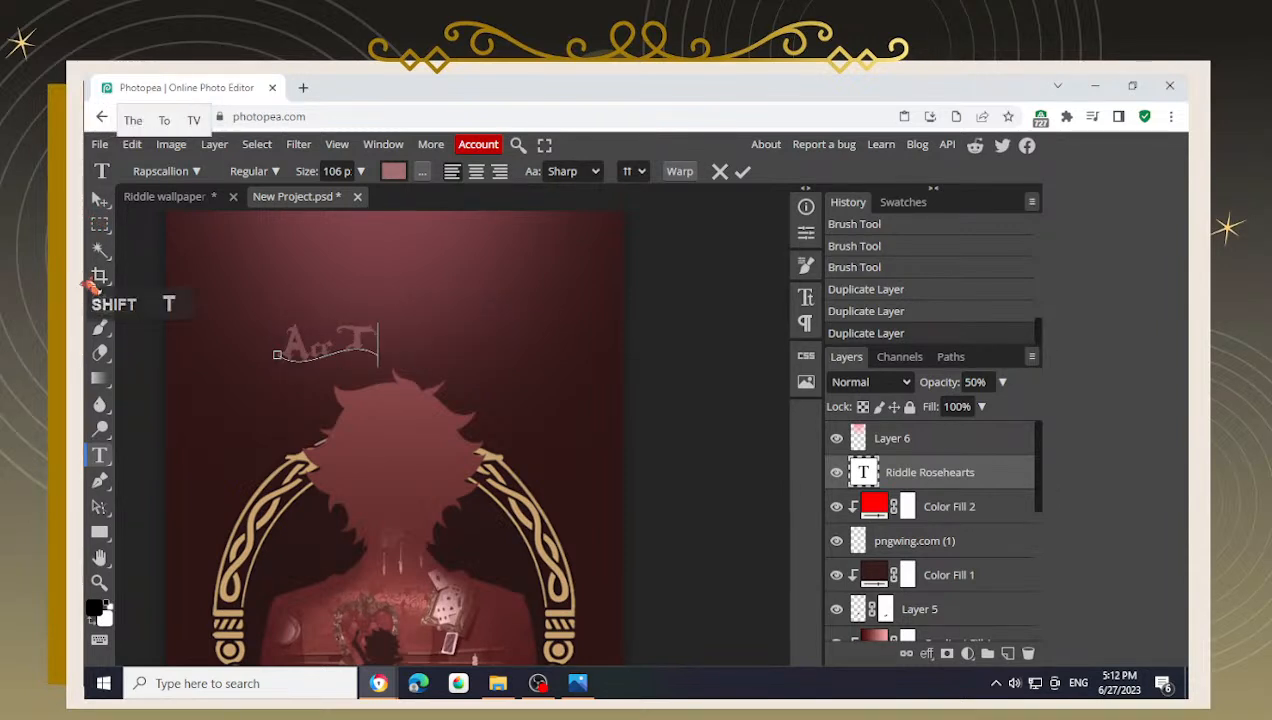
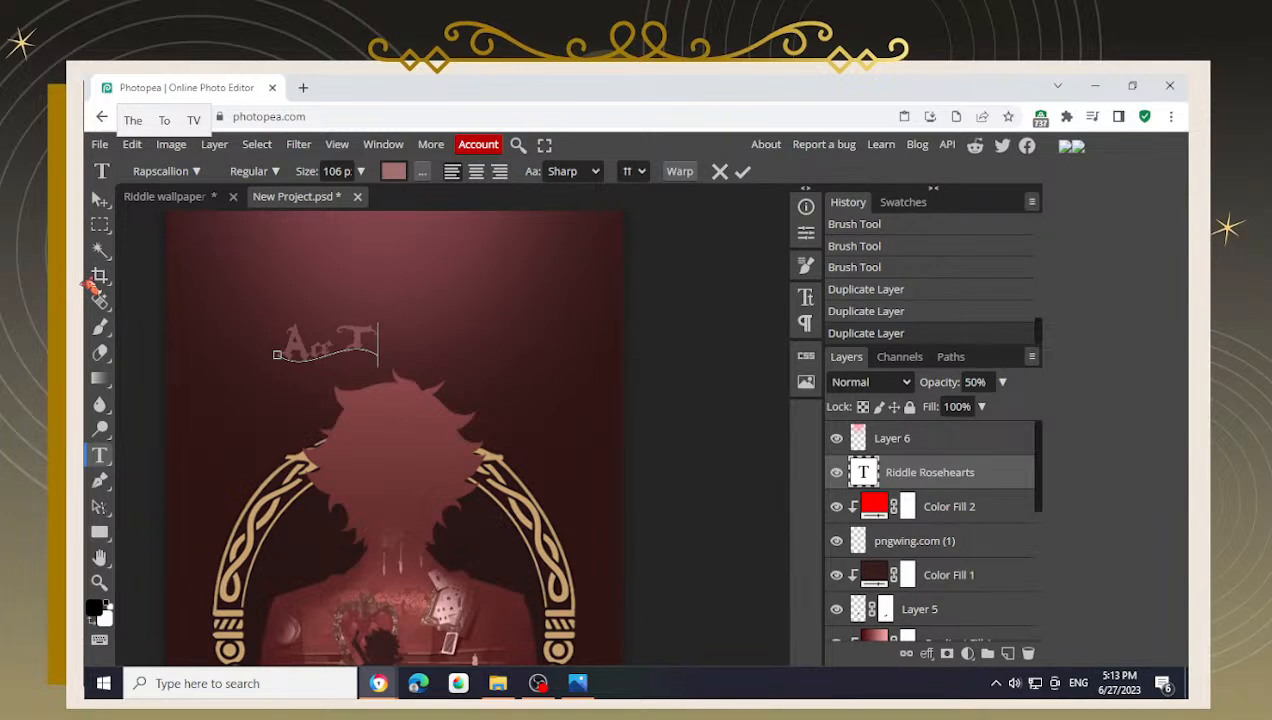
type("ra")
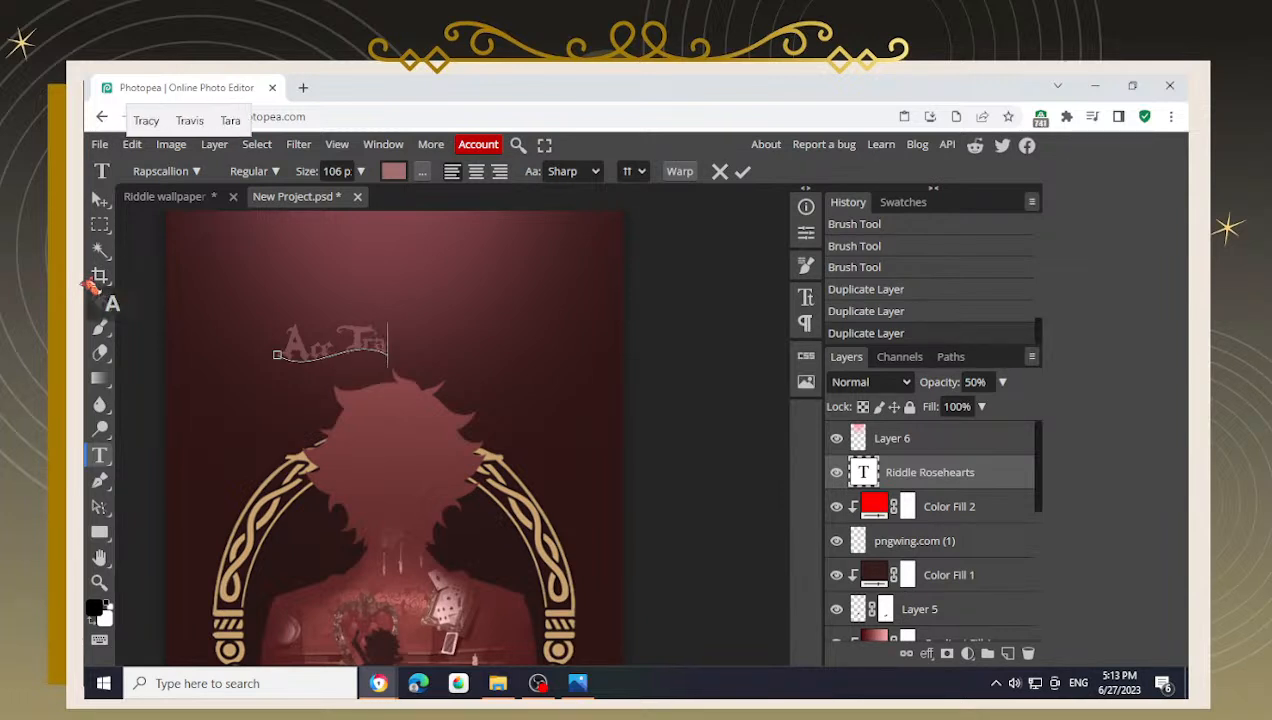
type("ppola")
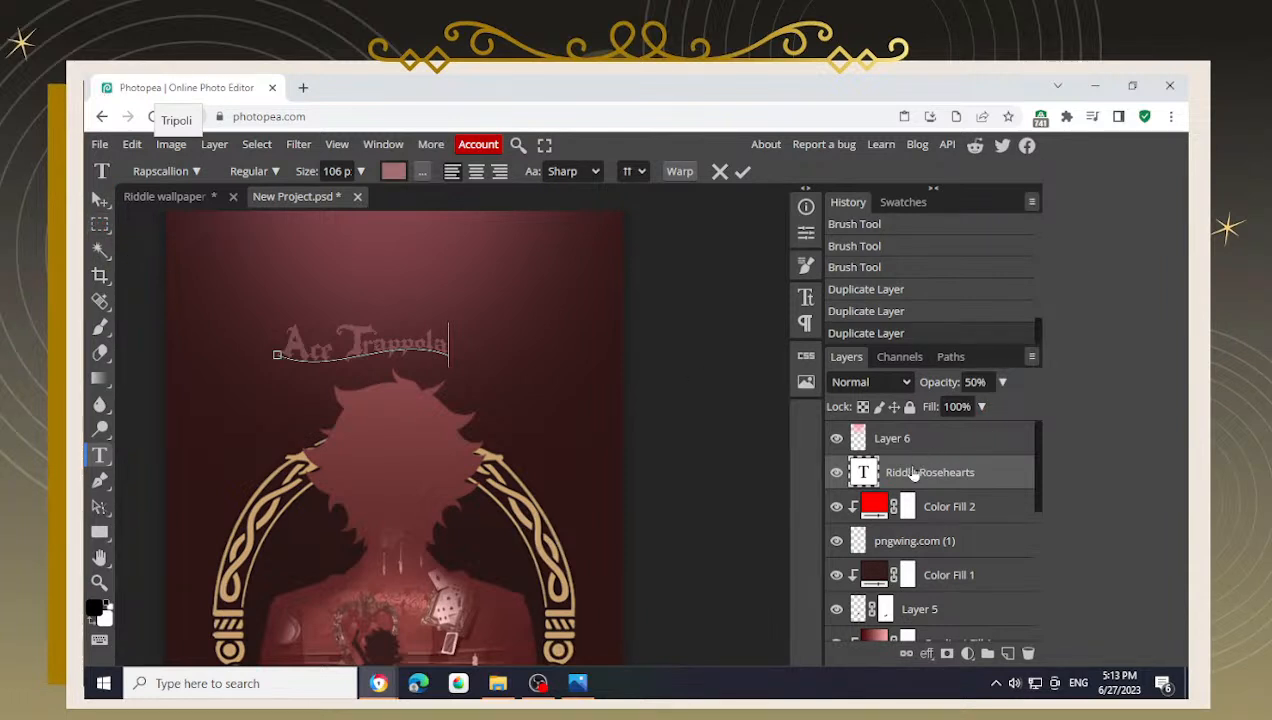
left_click(100, 199)
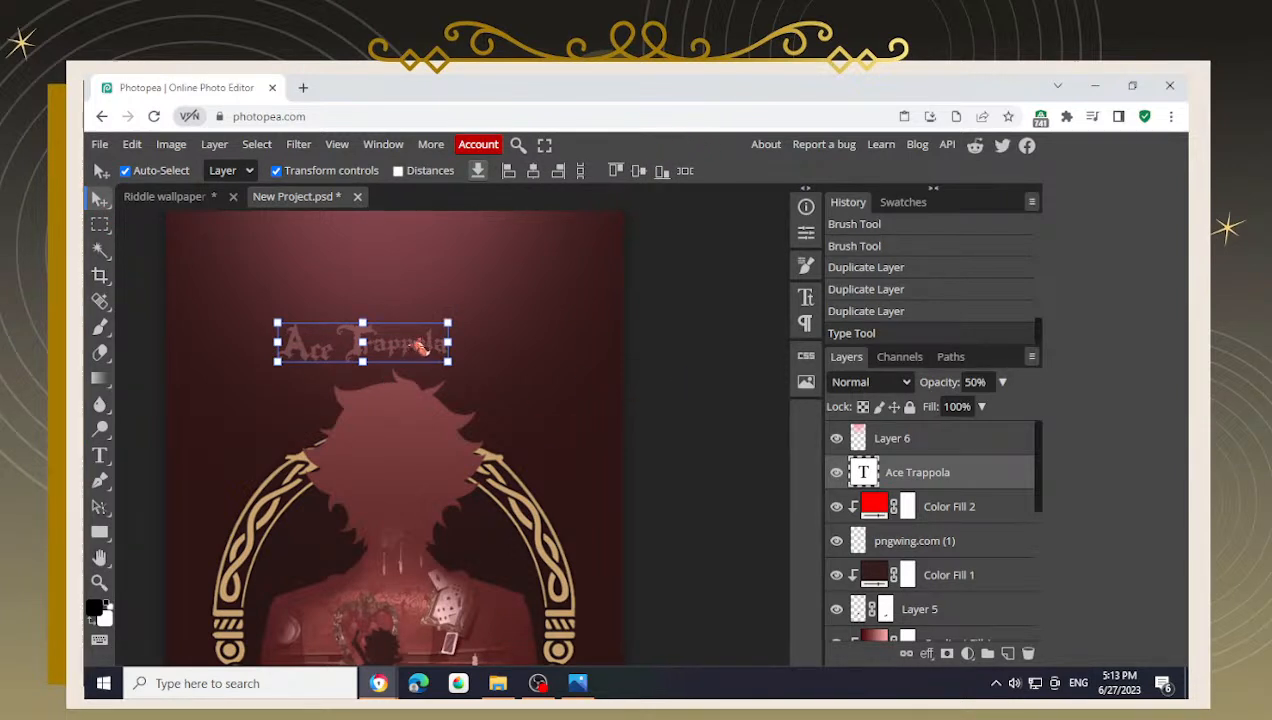
- Move the Ace Trappola title over the silhouette's head and centre it horizontally on the Layer 3 background
left_click_drag(400, 347, 440, 352)
scroll(937, 600, "down", 5)
left_click(937, 600, "ctrl")
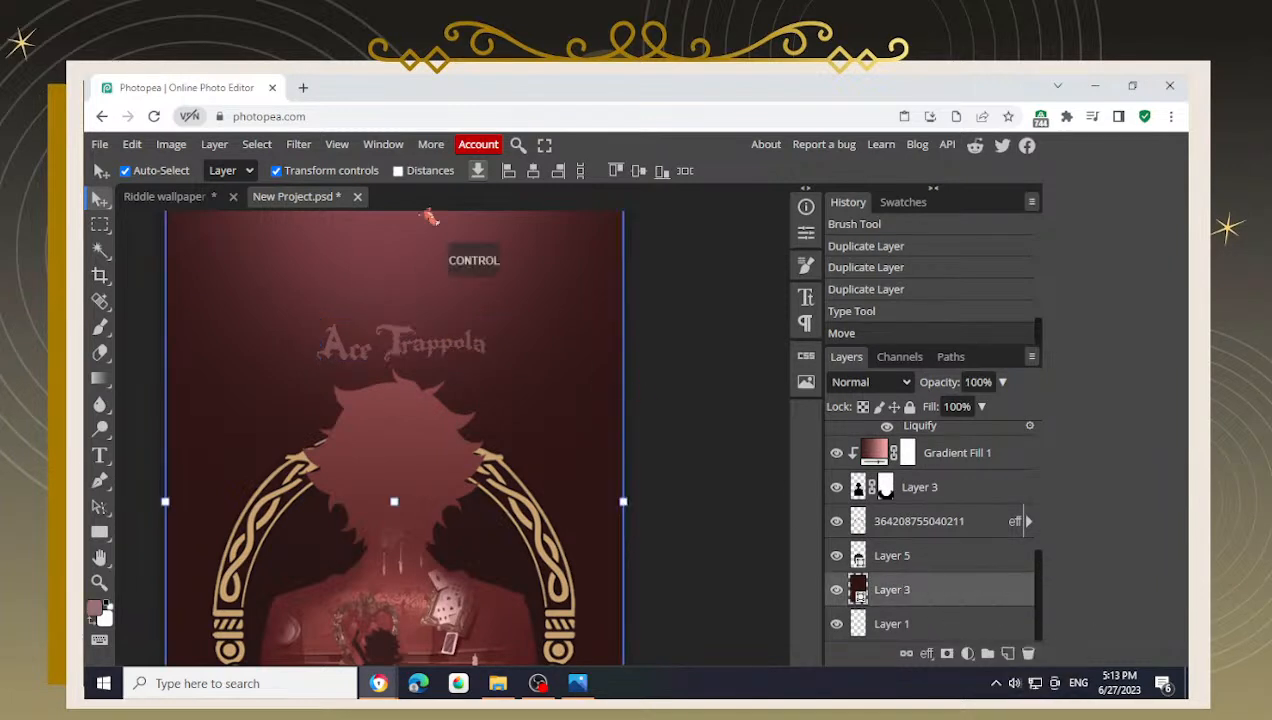
left_click(533, 171)
left_click(750, 324, "ctrl")
scroll(551, 352, "down", 4)
scroll(870, 563, "up", 5)
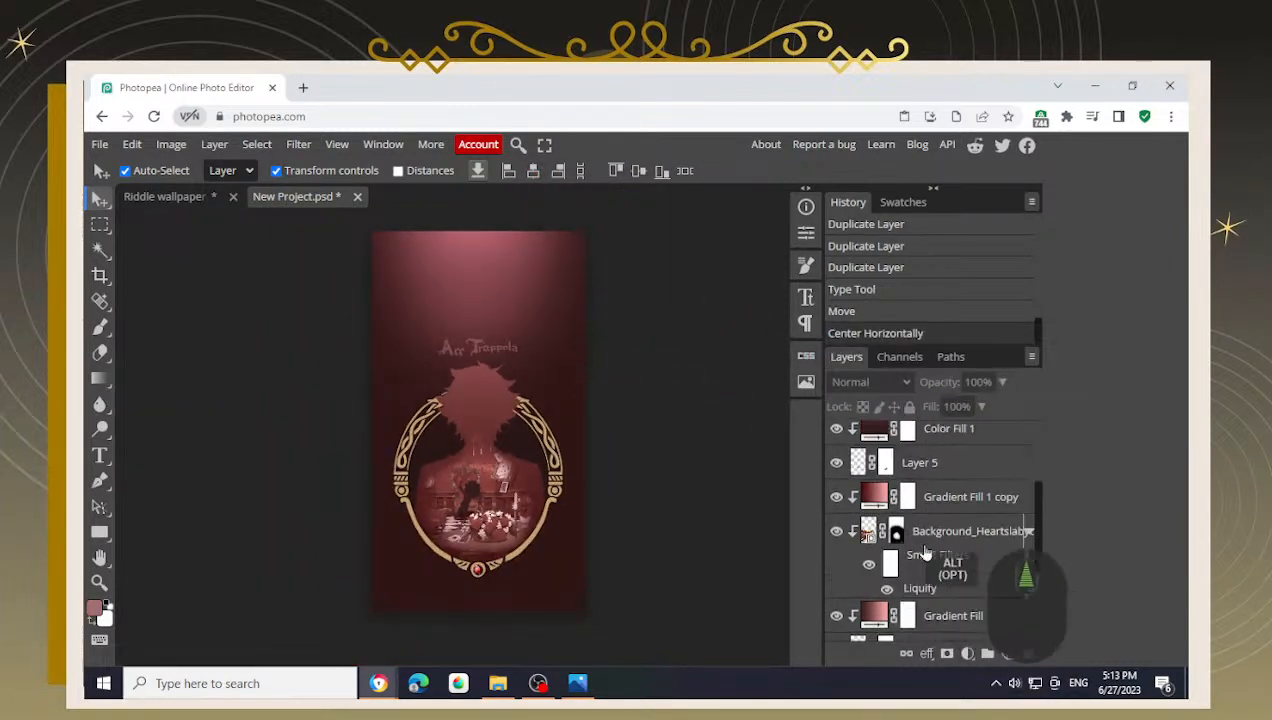
- Nudge the Ace Trappola title slightly to the right so it sits over the middle of the silhouette's head
left_click(932, 478)
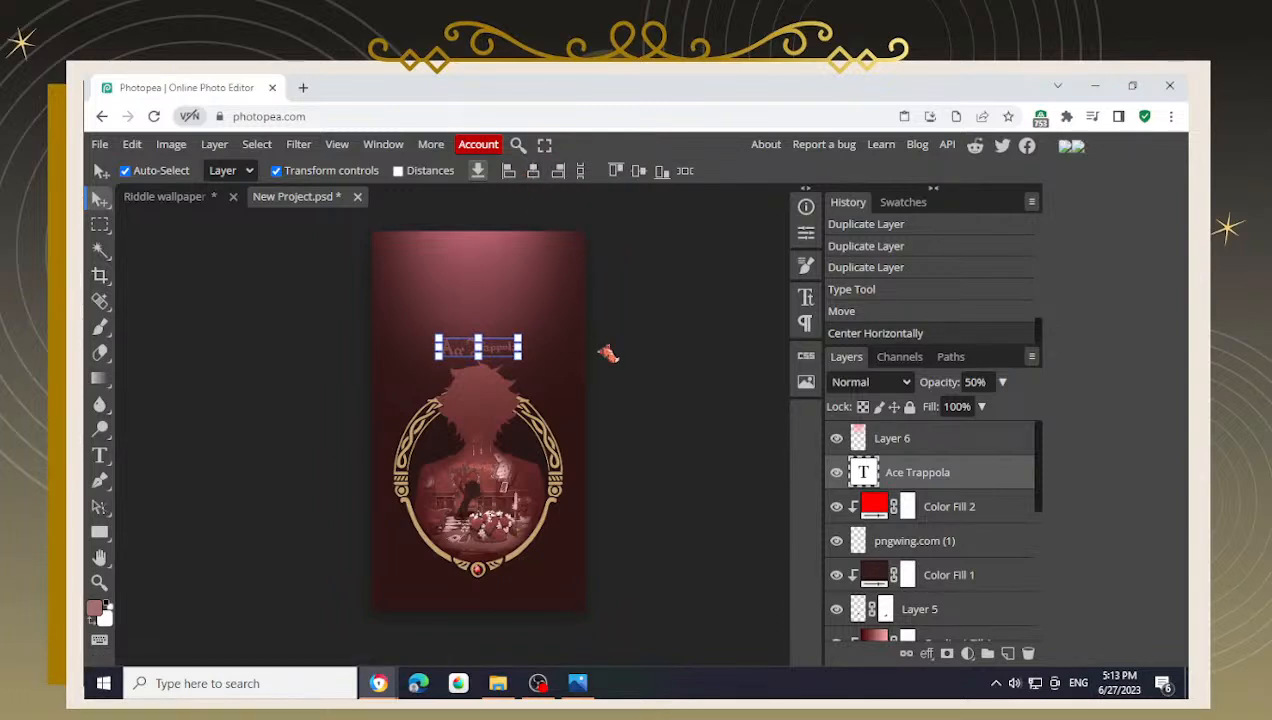
scroll(610, 360, "up", 1)
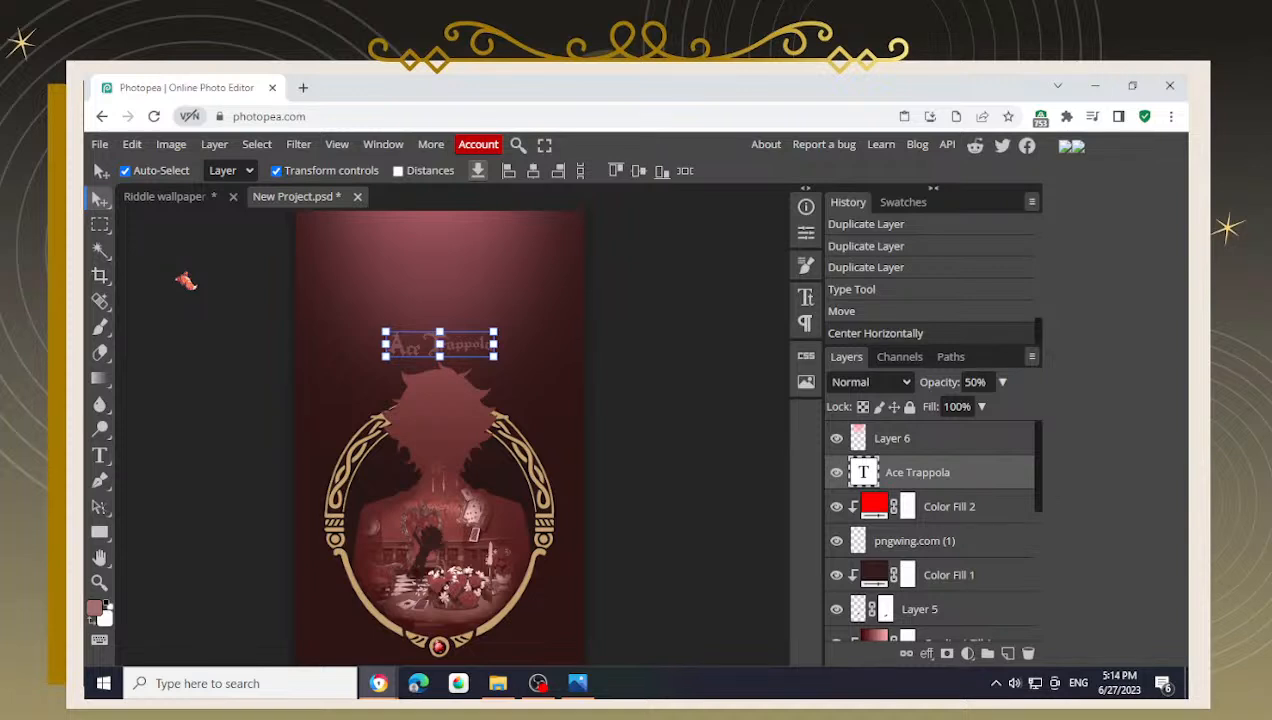
left_click(185, 283)
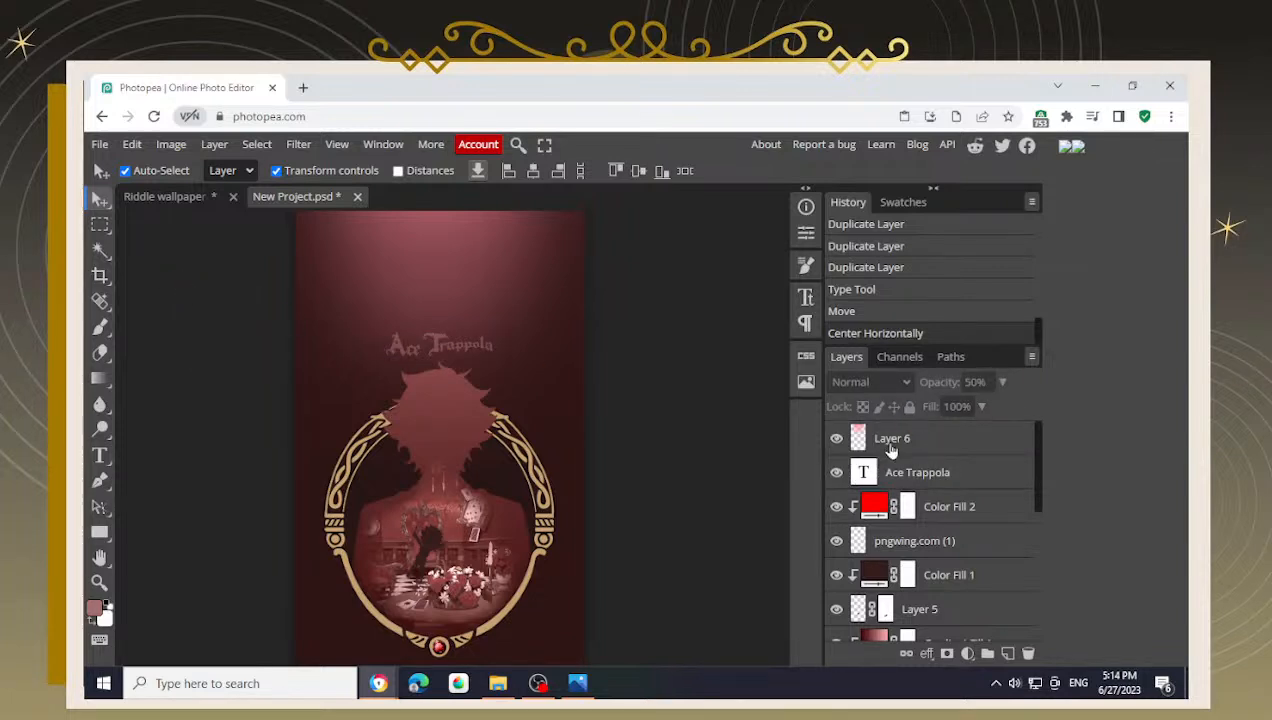
left_click(903, 473)
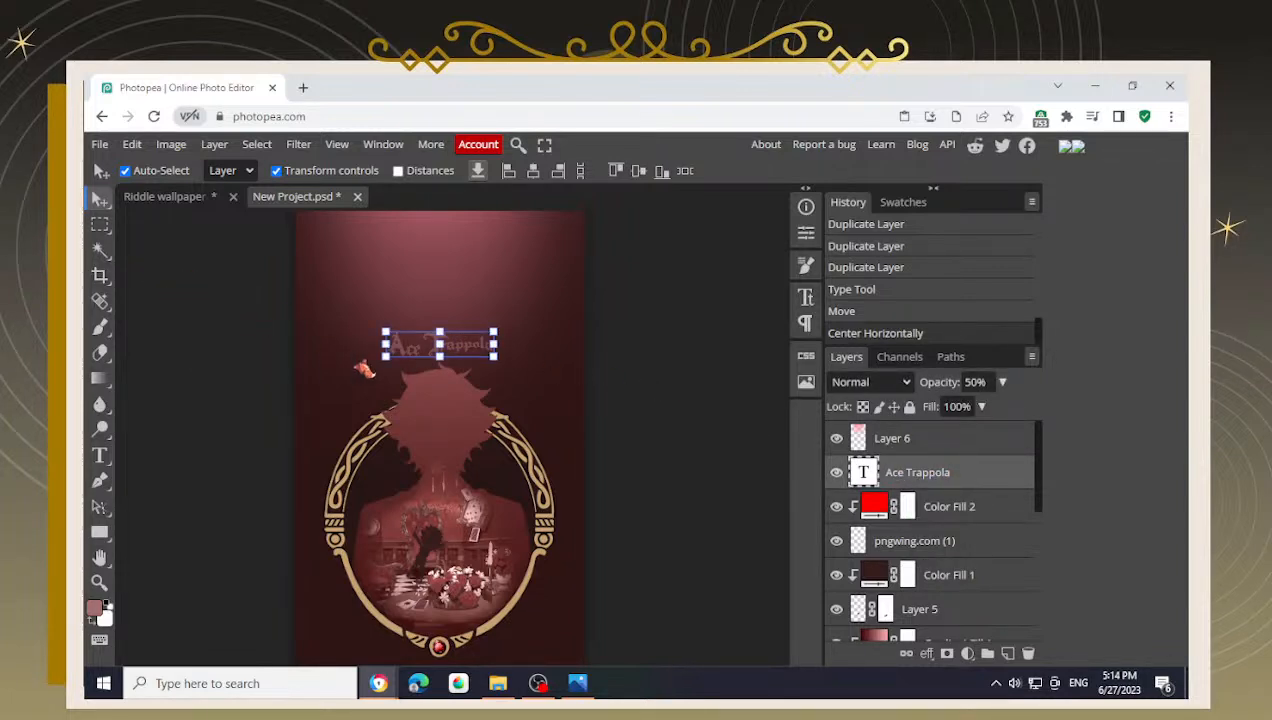
scroll(449, 363, "up", 2)
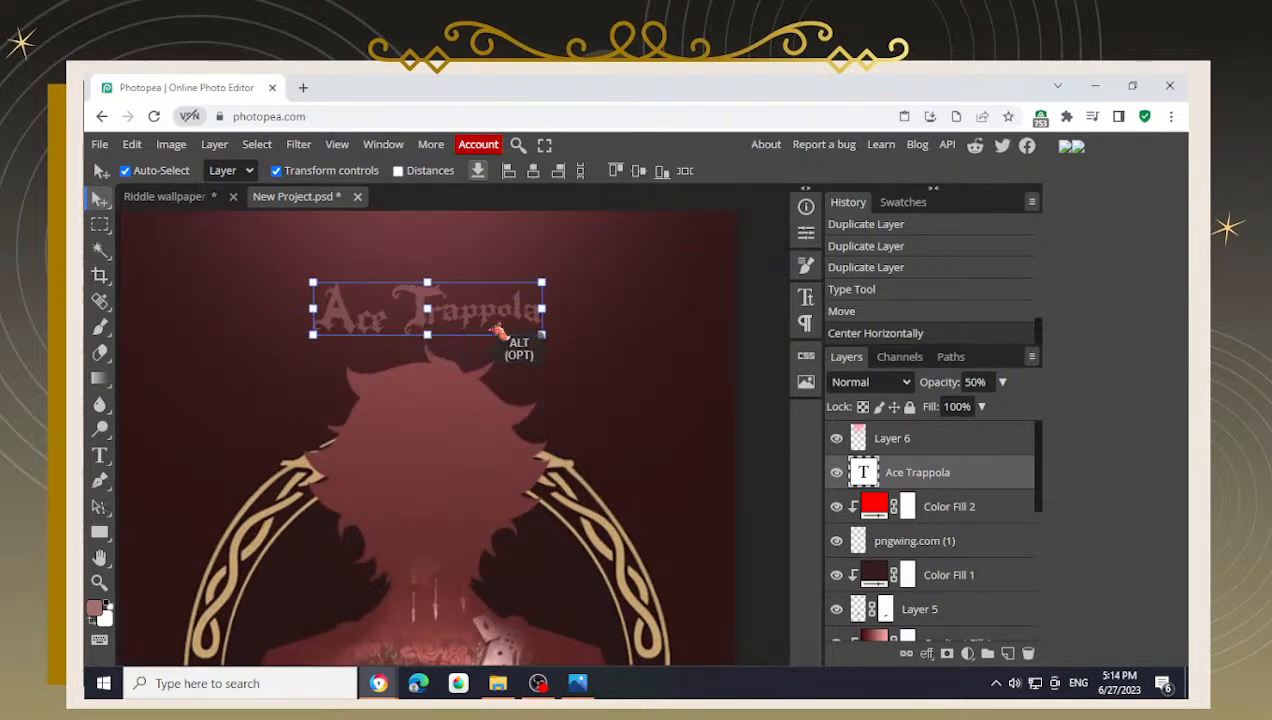
key("Right")
key("Right")
key("Right")
key("Right")
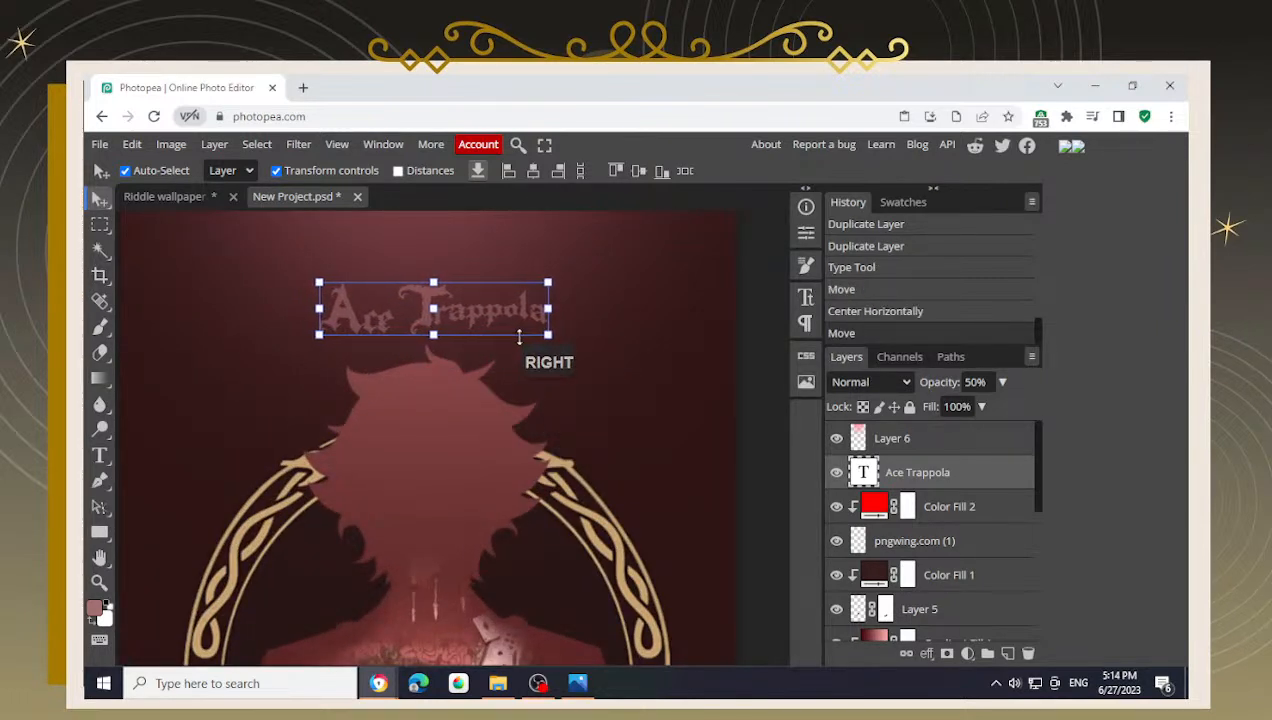
key("Right")
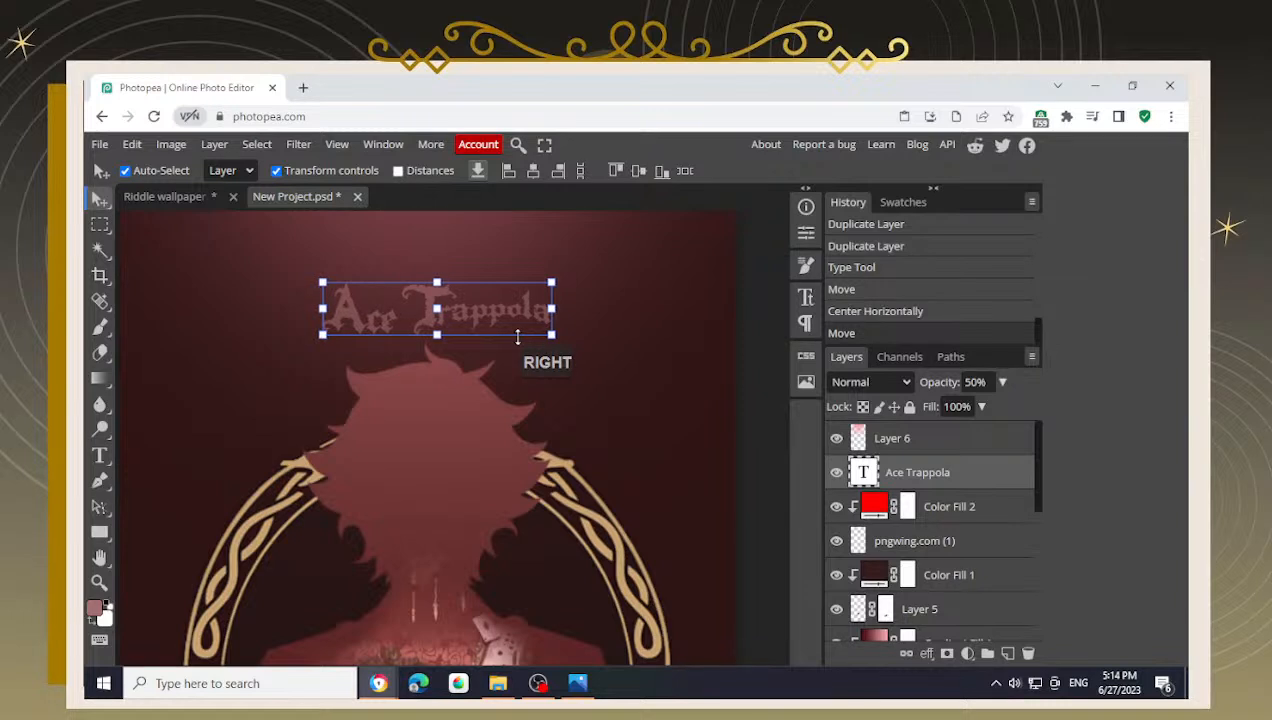
key("Left")
key("Right")
key("alt")
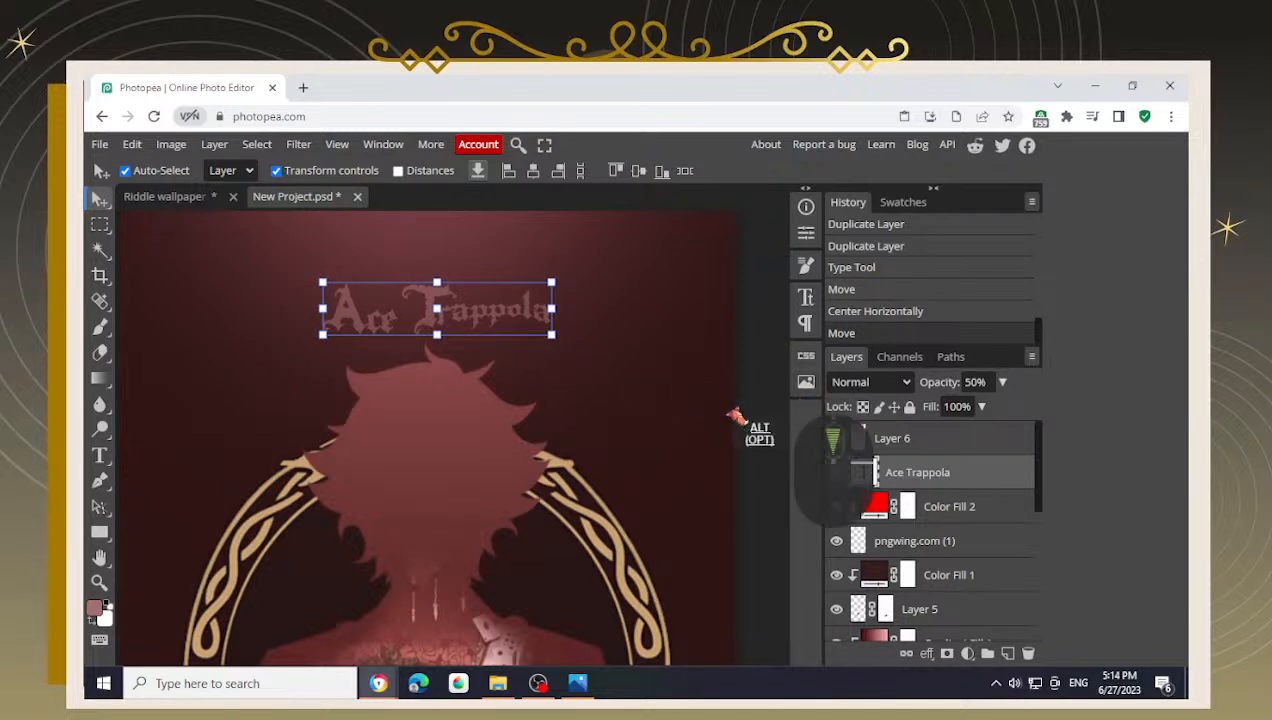
- Nudge the Ace Trappola title one small increment back to the left
scroll(735, 415, "down", 5)
left_click(345, 398)
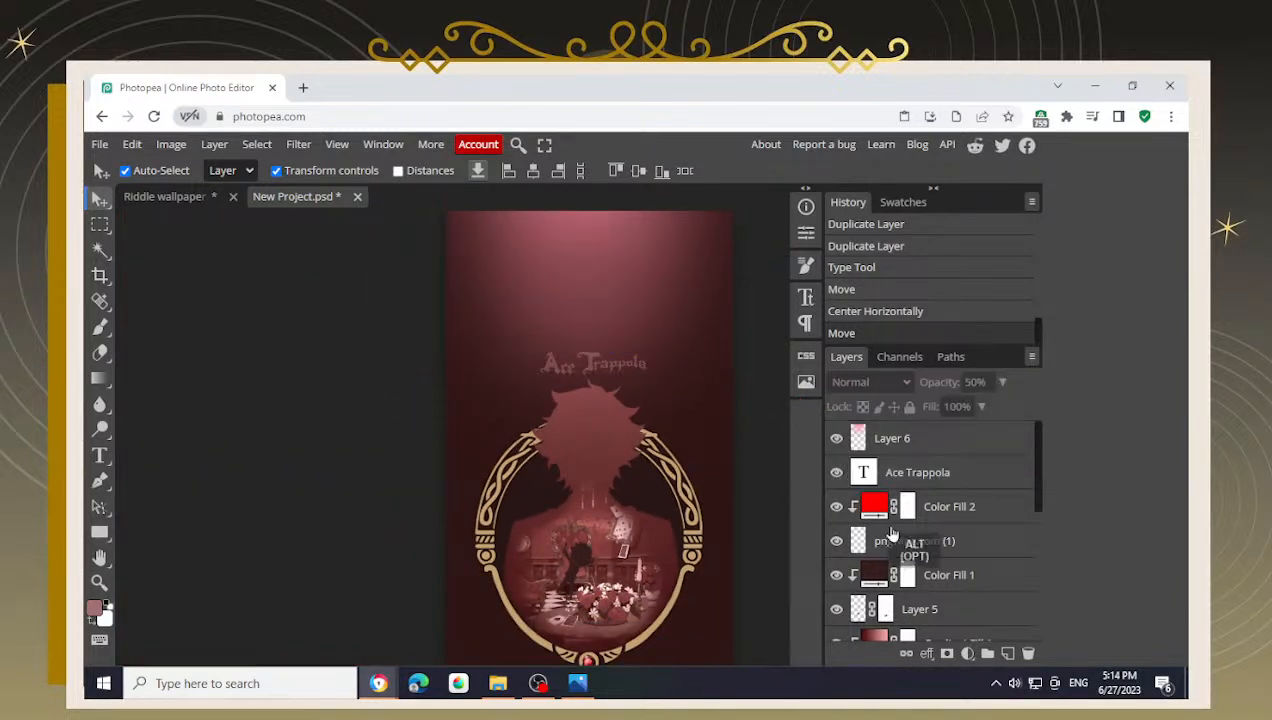
left_click(952, 466)
key("Left")
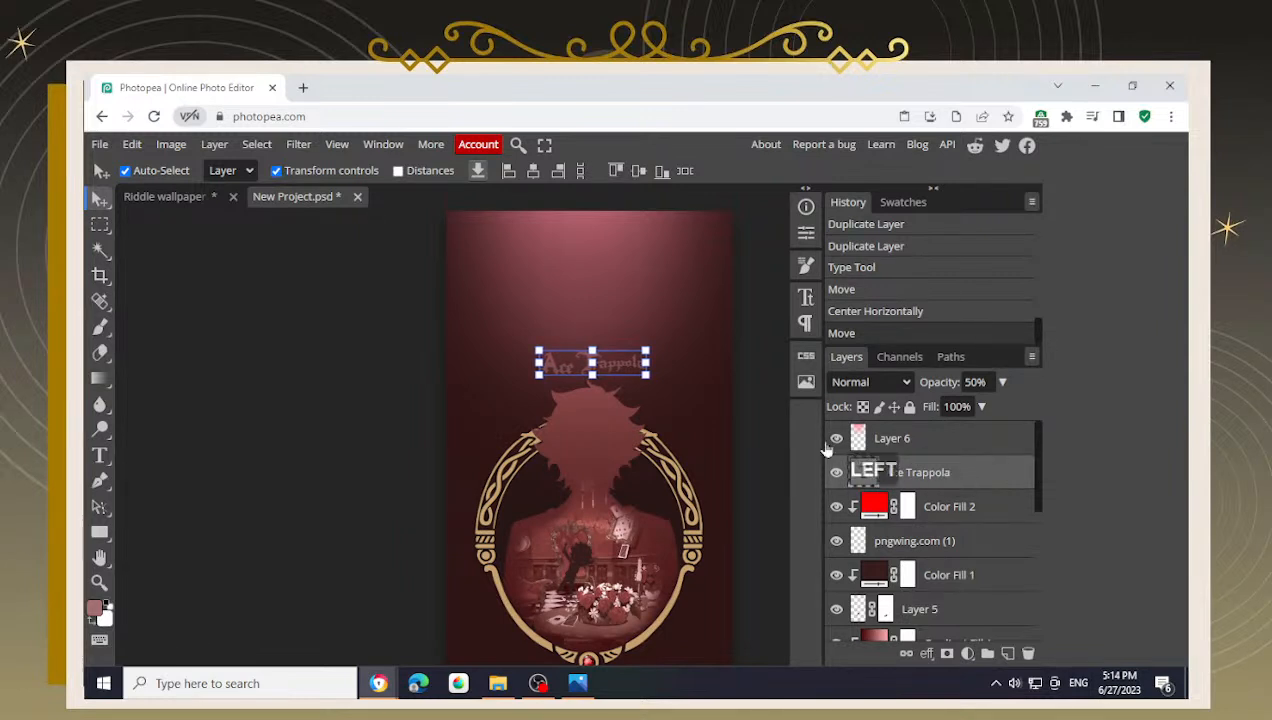
left_click(369, 372)
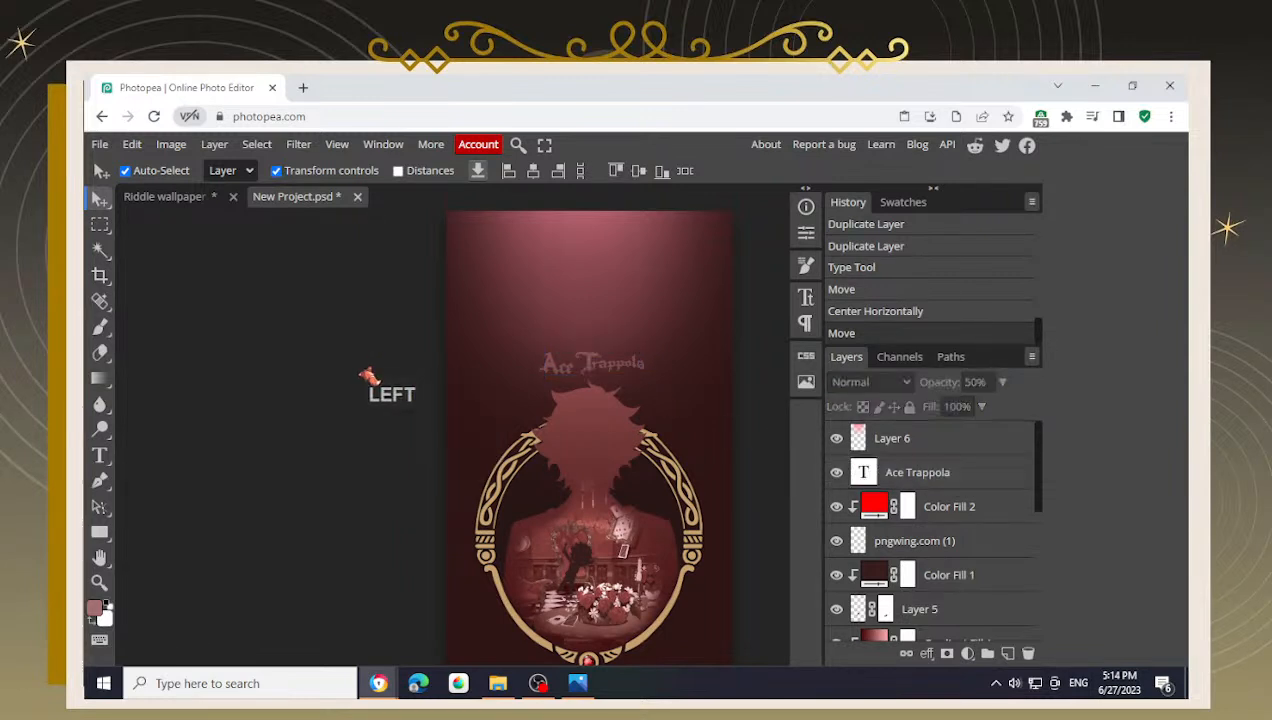
left_click(892, 473)
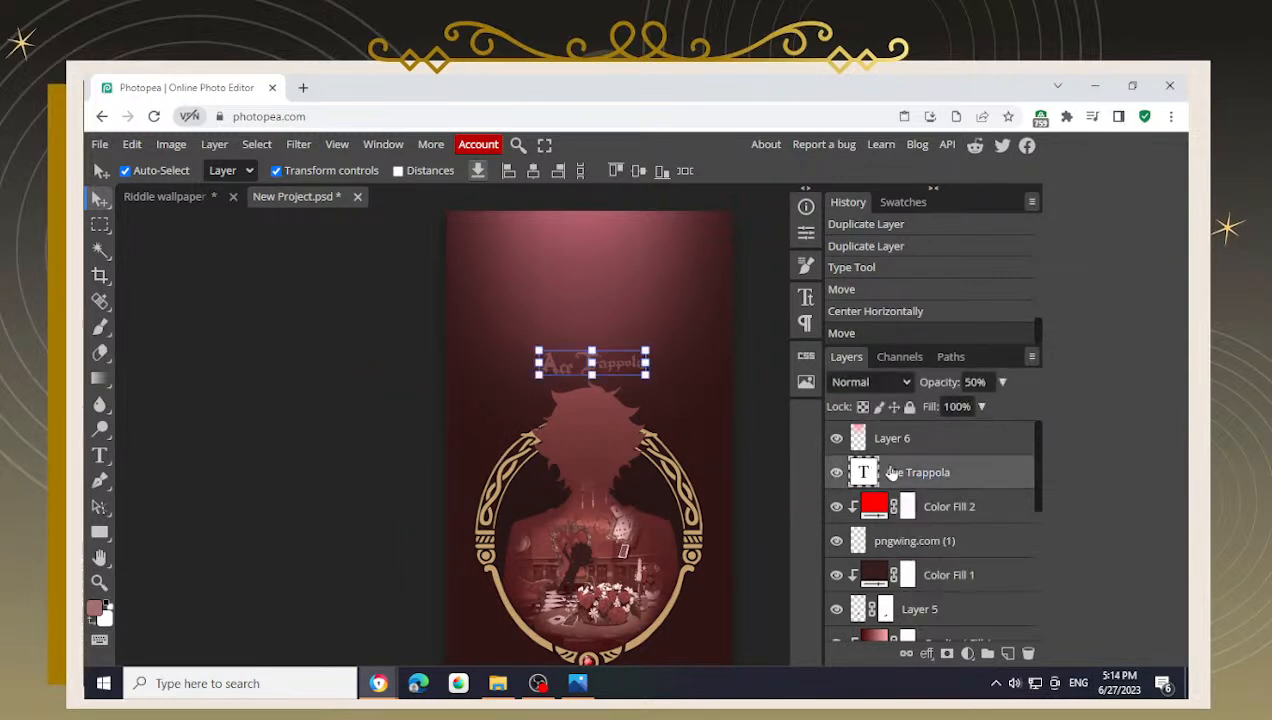
left_click(400, 455)
- Compare the Ace Trappola title's placement with the Riddle Rosehearts title in the Riddle wallpaper
scroll(595, 445, "down", 3)
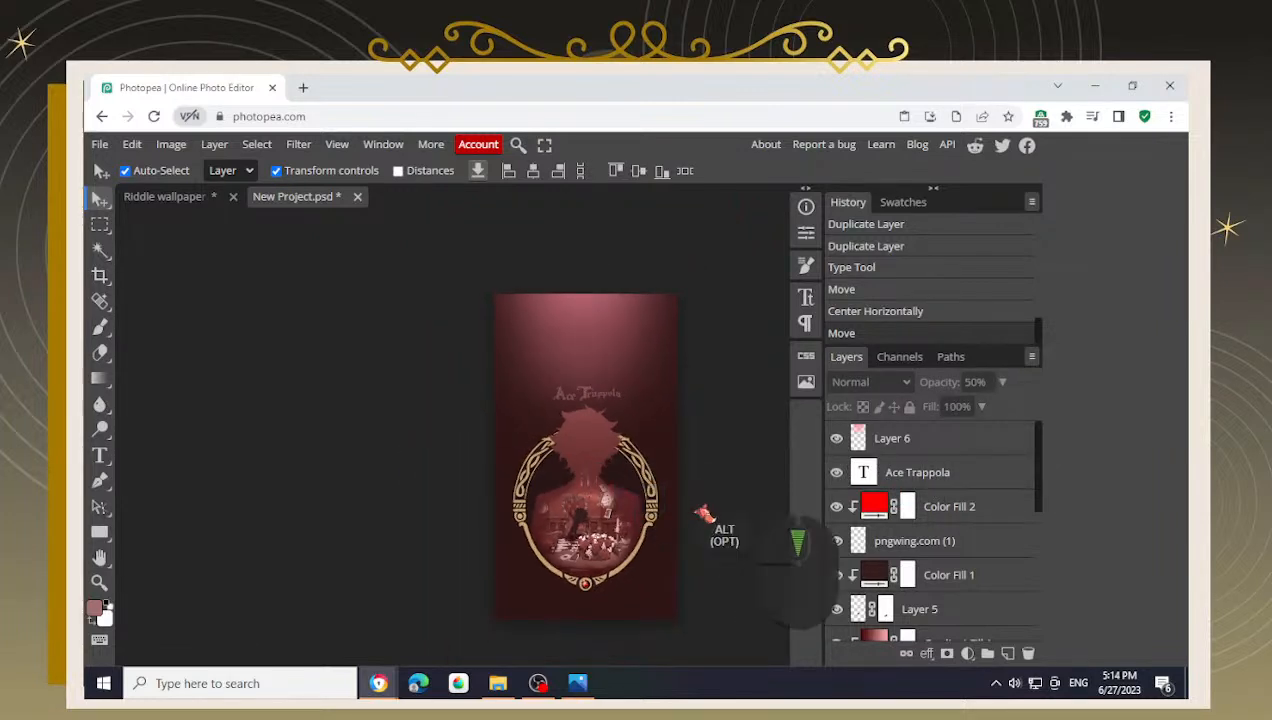
key("space")
scroll(535, 412, "up", 3)
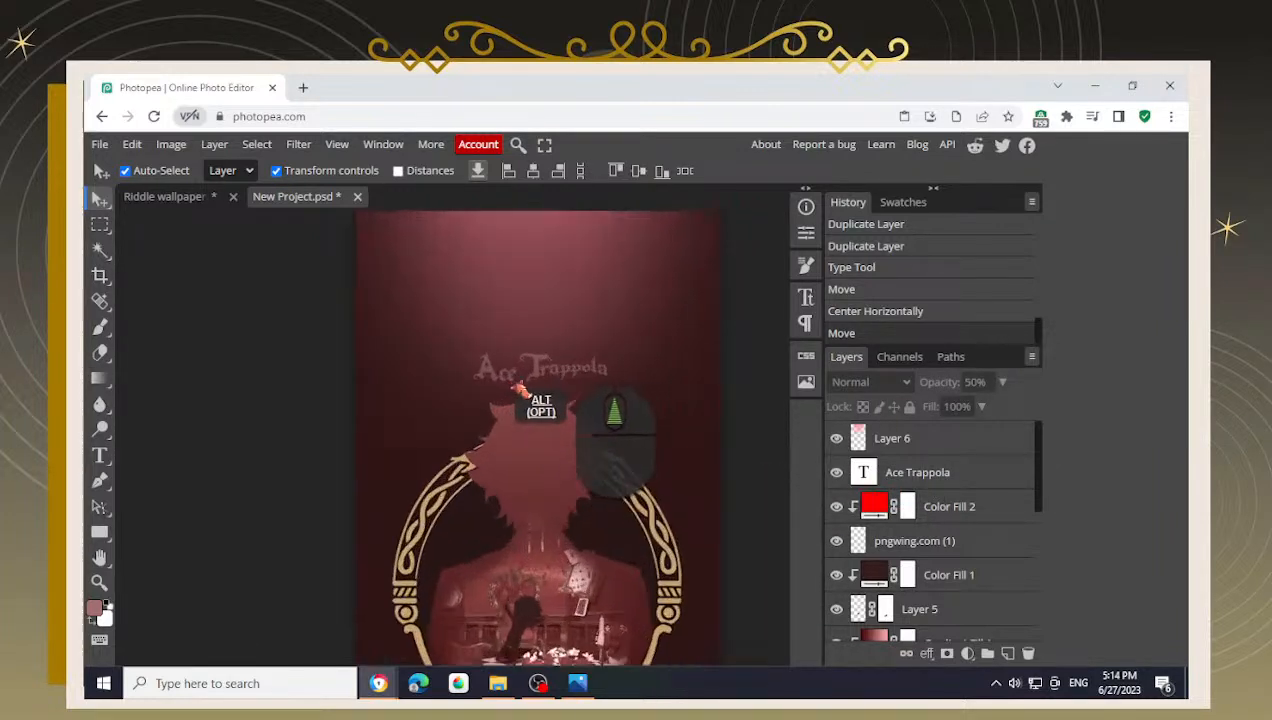
left_click(163, 196)
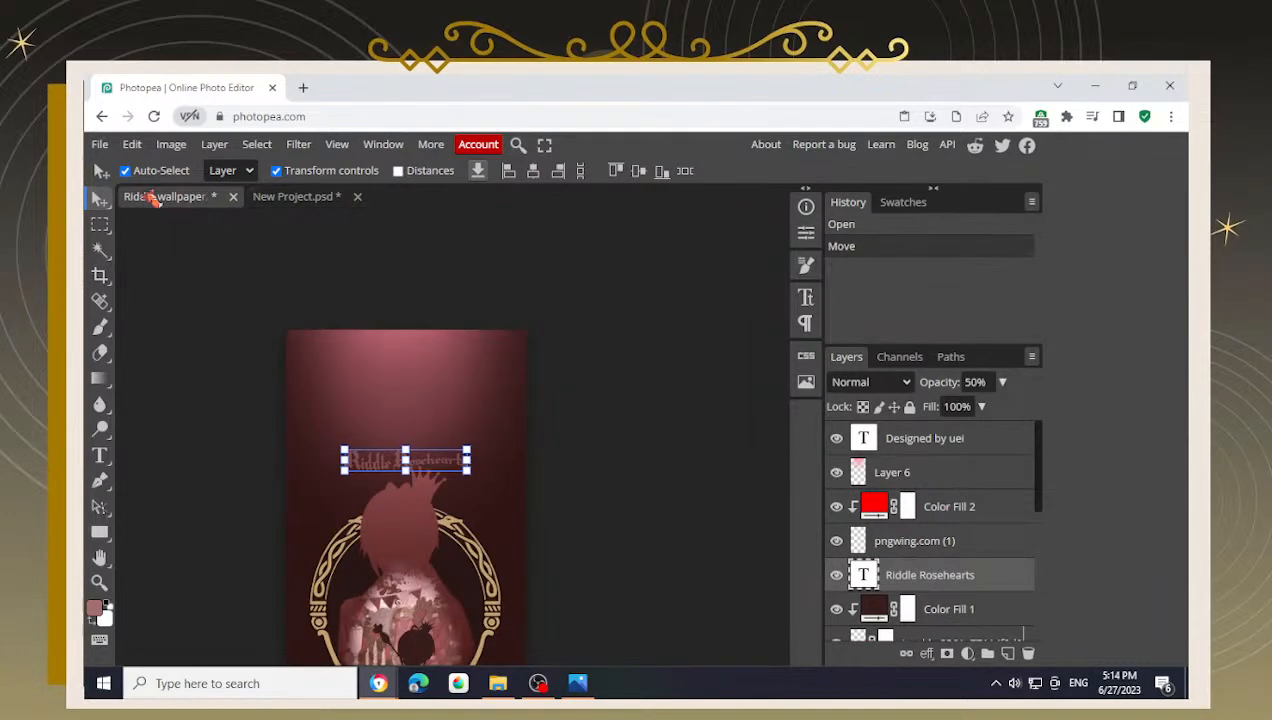
left_click(295, 196)
scroll(740, 440, "down", 1)
key("space")
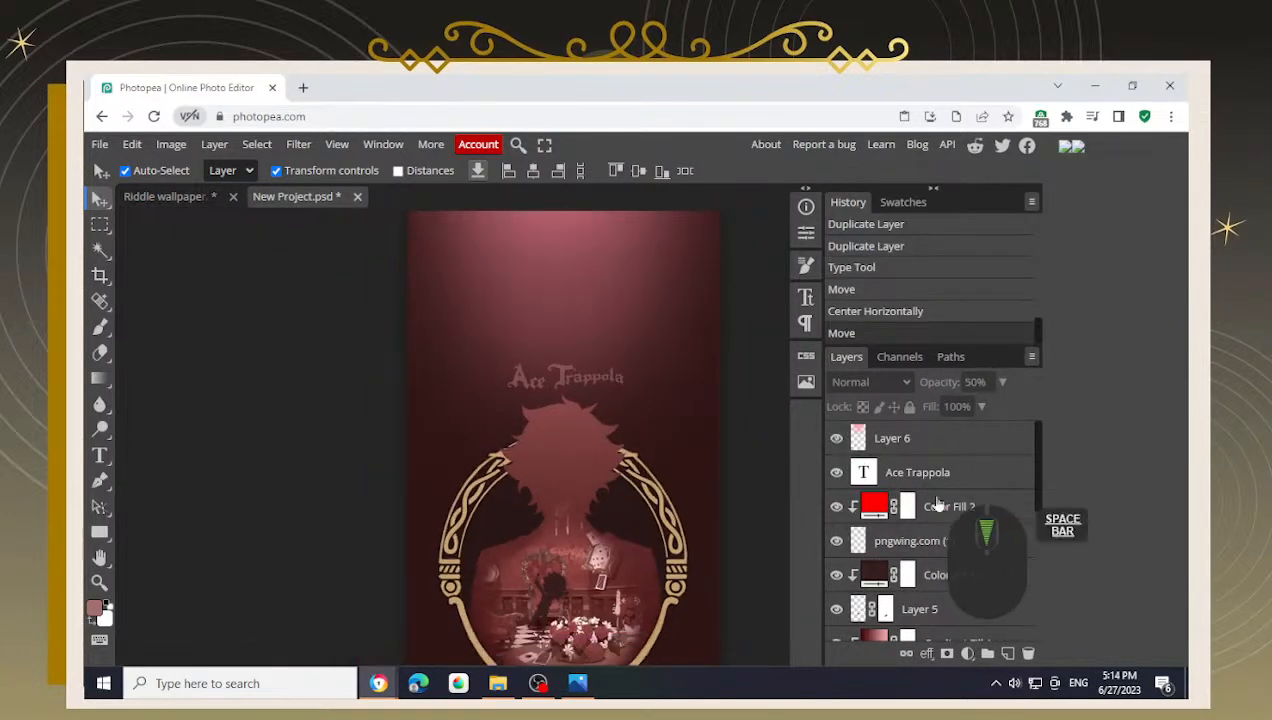
left_click(925, 484)
left_click_drag(910, 474, 896, 636)
scroll(1005, 460, "down", 1)
scroll(990, 465, "up", 1)
left_click_drag(893, 640, 913, 522)
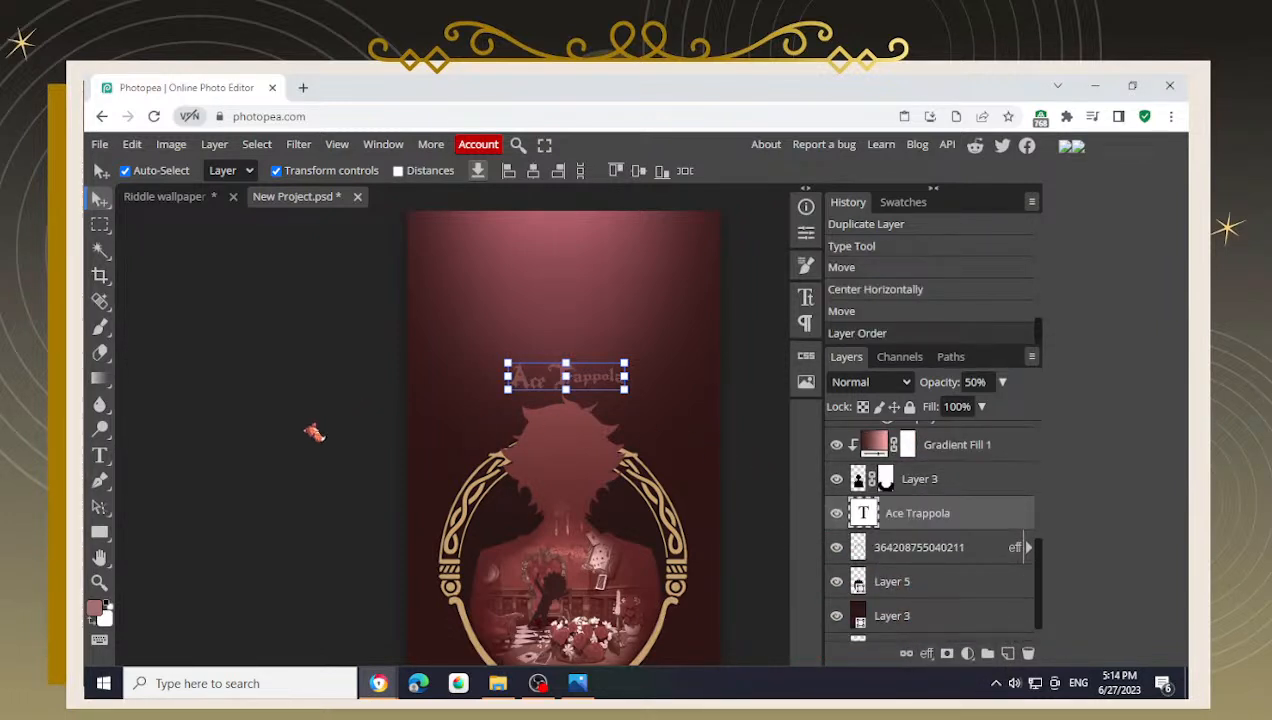
left_click(340, 410)
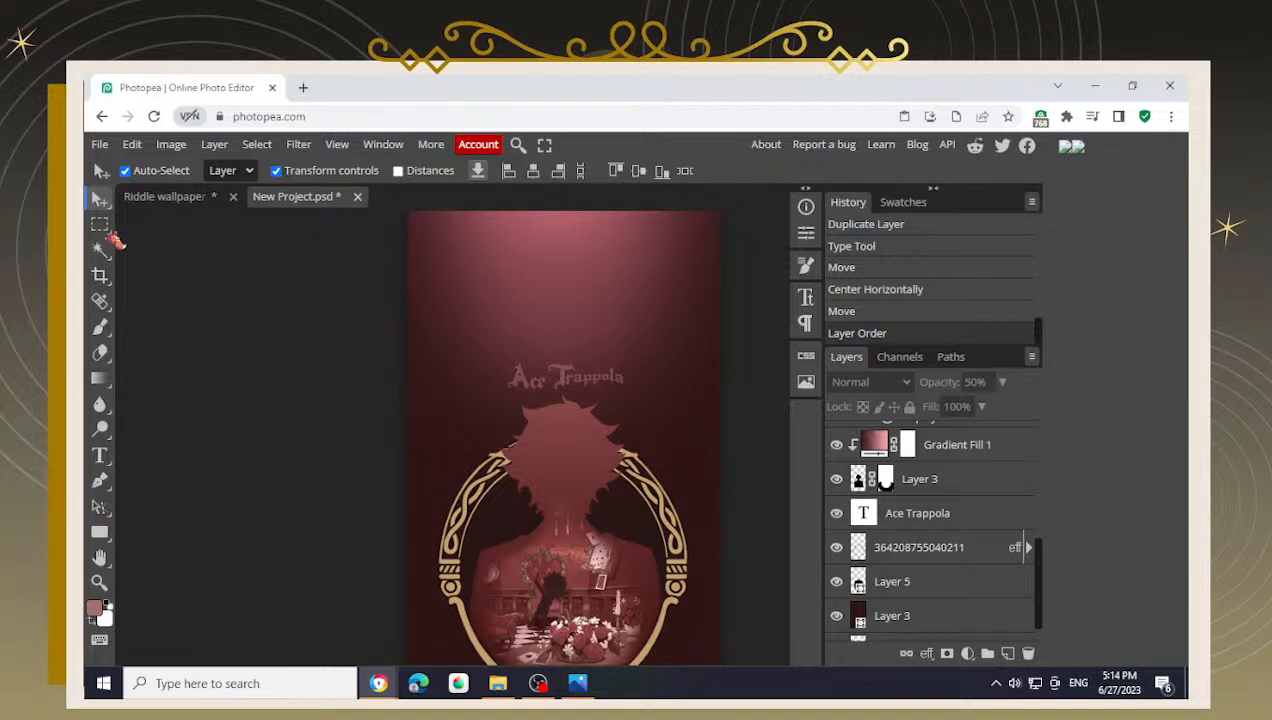
- Review the layer order and the whole wallpaper with the title placed beneath the silhouette layer
scroll(920, 492, "up", 3)
scroll(920, 492, "up", 1)
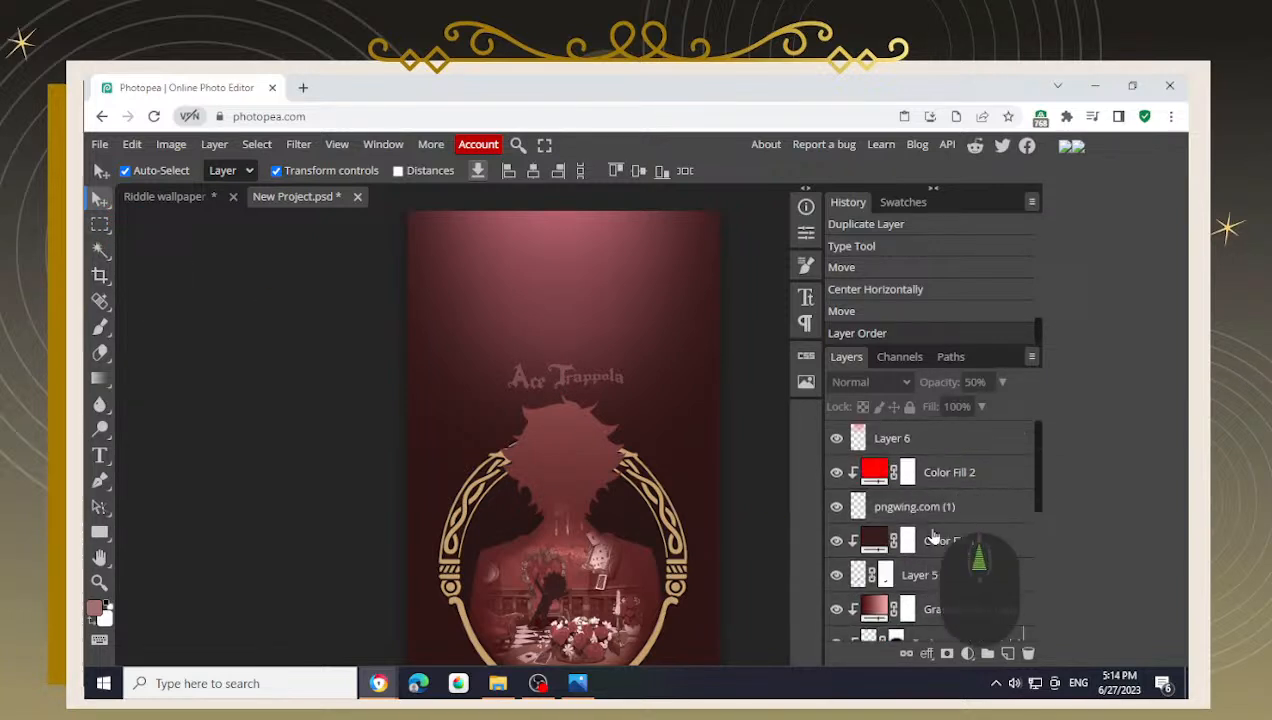
left_click(918, 507)
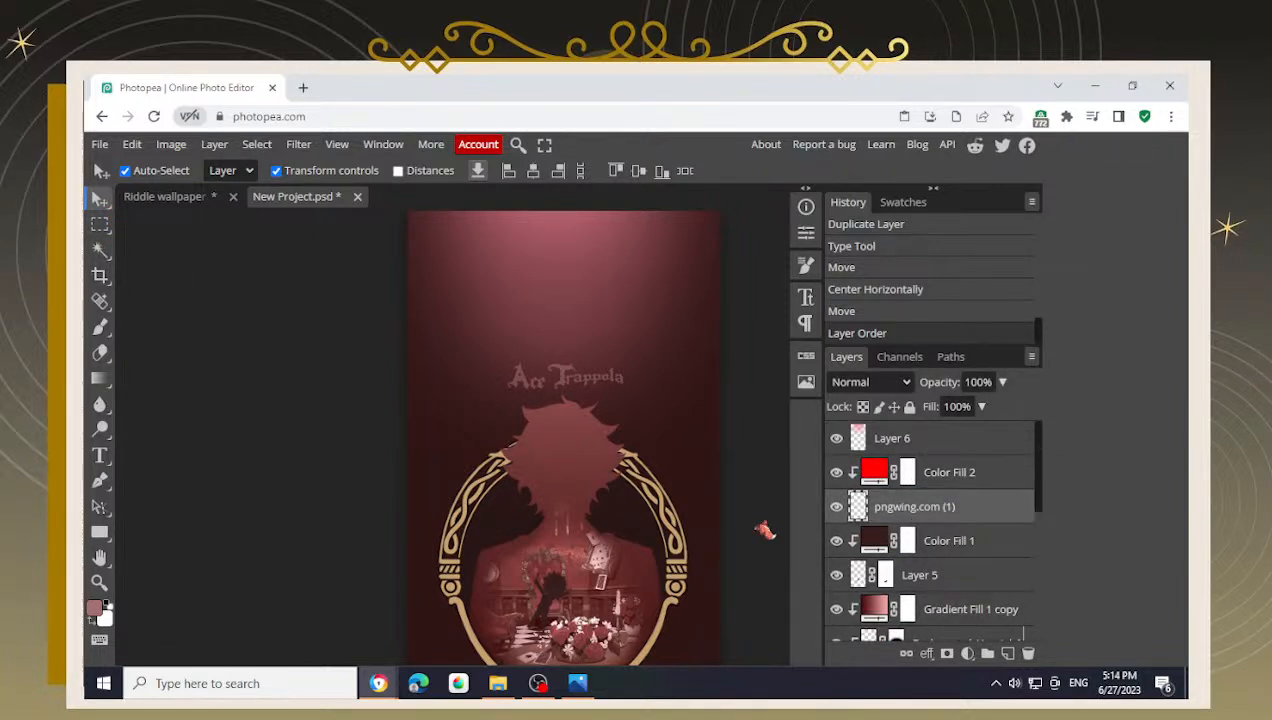
scroll(950, 580, "up", 2)
scroll(955, 607, "down", 2)
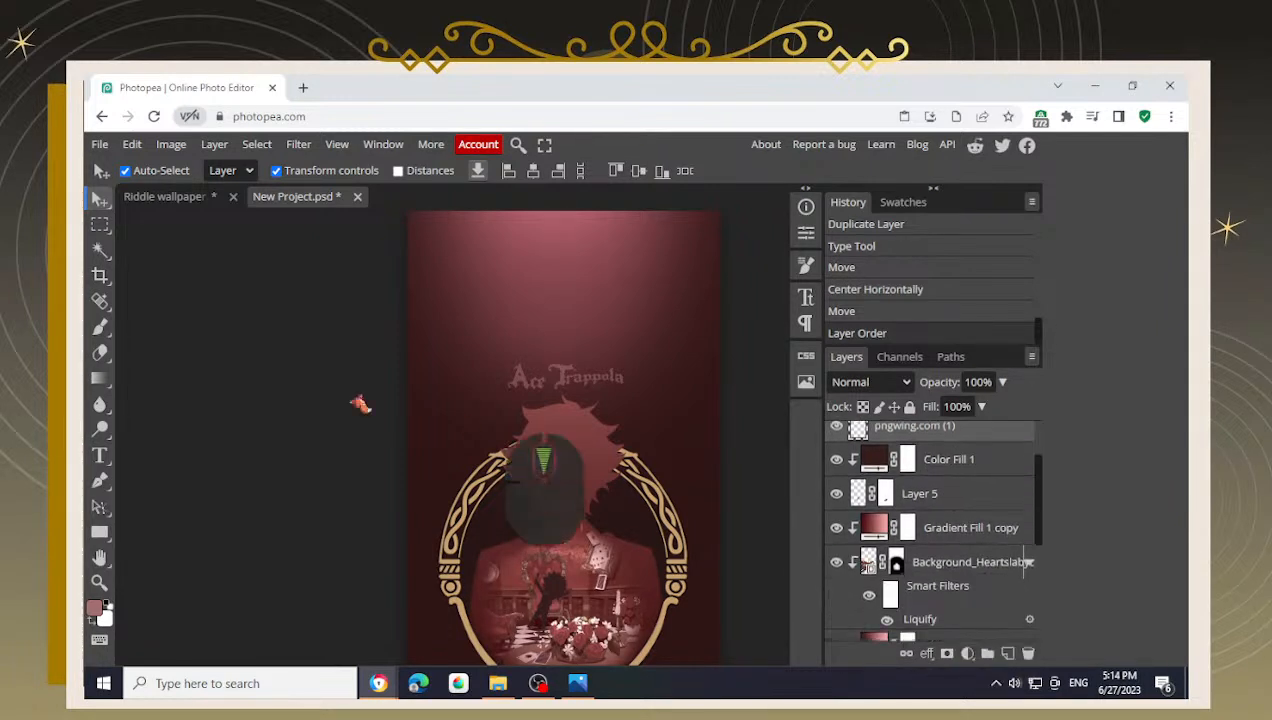
scroll(346, 369, "down", 1)
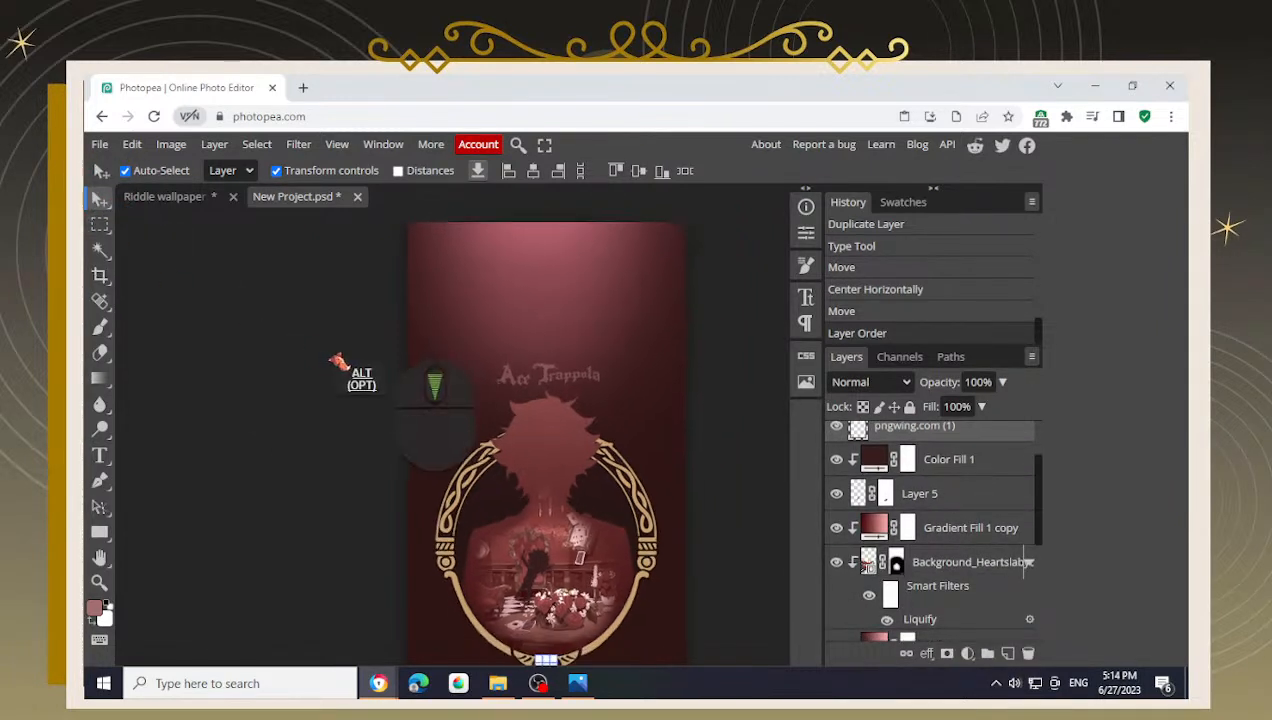
left_click(718, 402)
left_click_drag(718, 402, 602, 363)
scroll(953, 470, "up", 2)
left_click(945, 440)
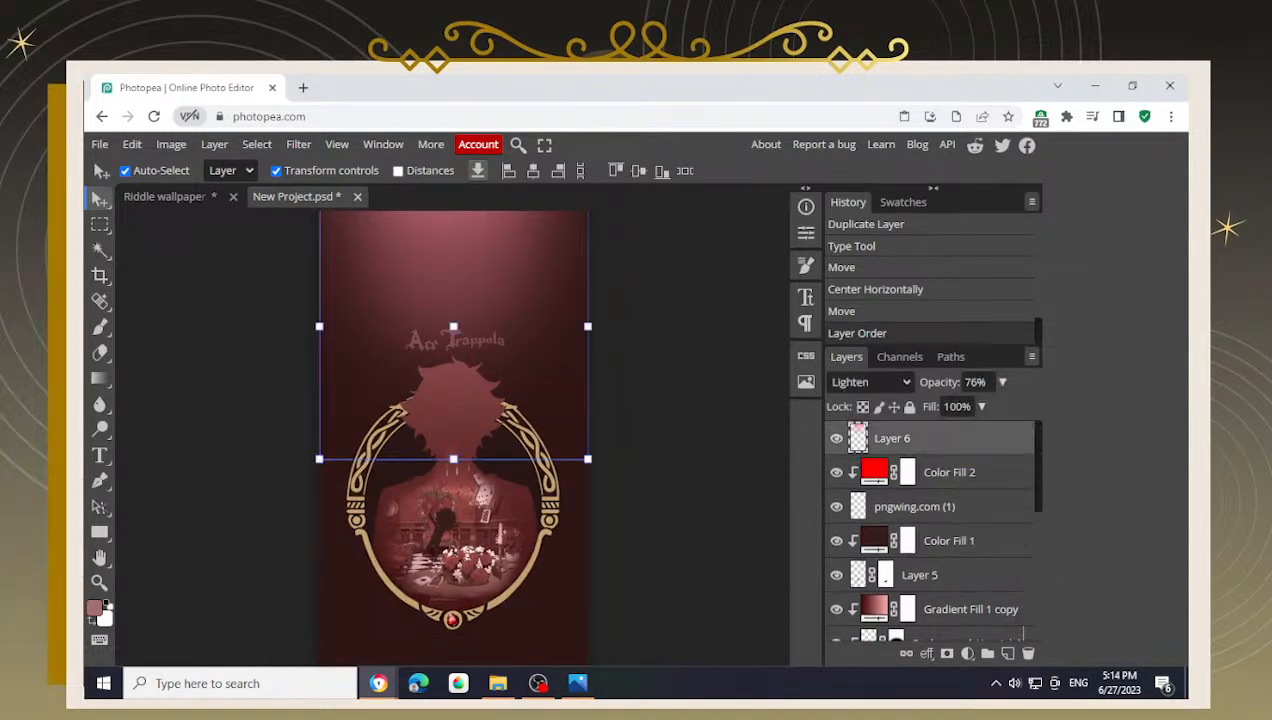
left_click(165, 197)
scroll(480, 468, "down", 2)
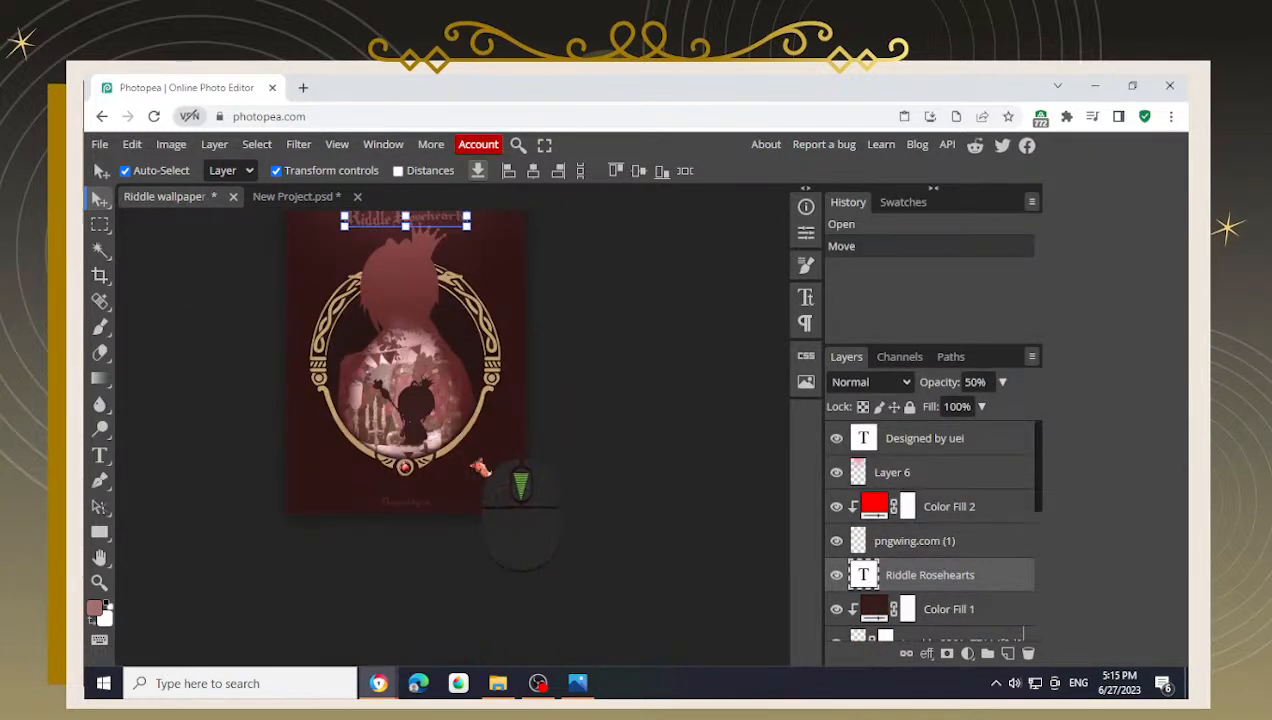
left_click(414, 506)
key("ctrl+c")
left_click(296, 196)
scroll(937, 590, "down", 5)
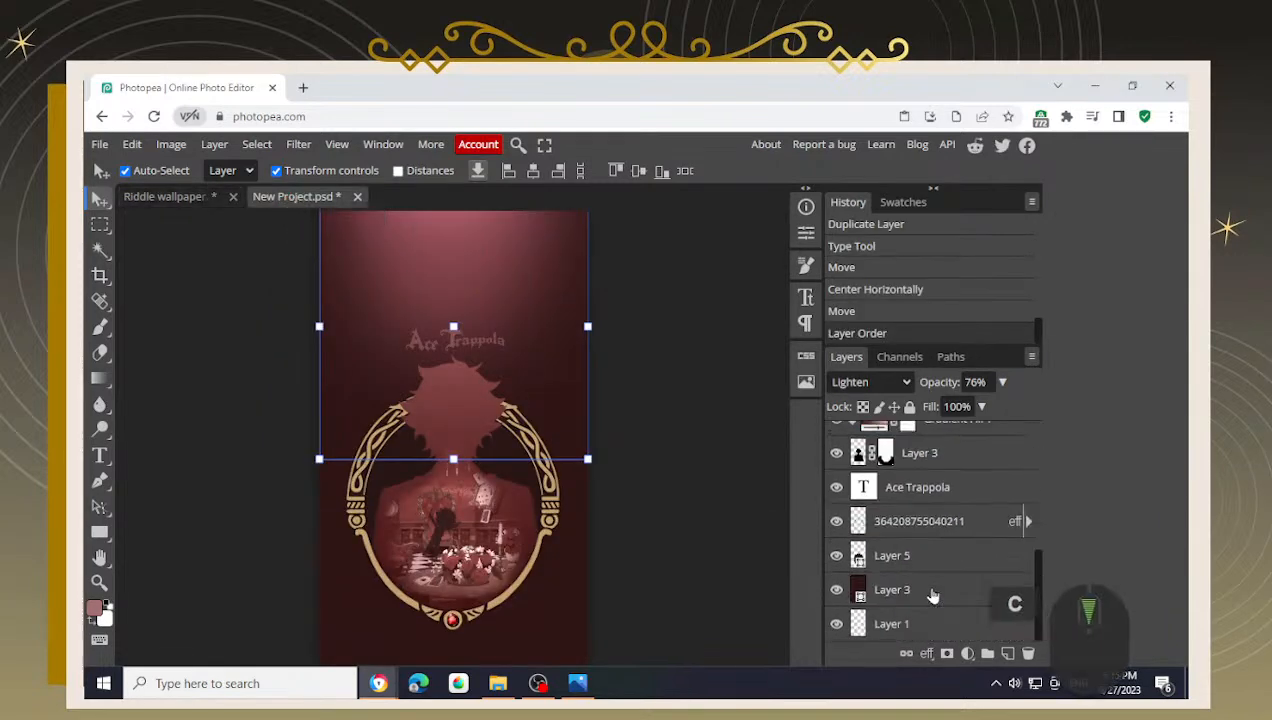
left_click(927, 497)
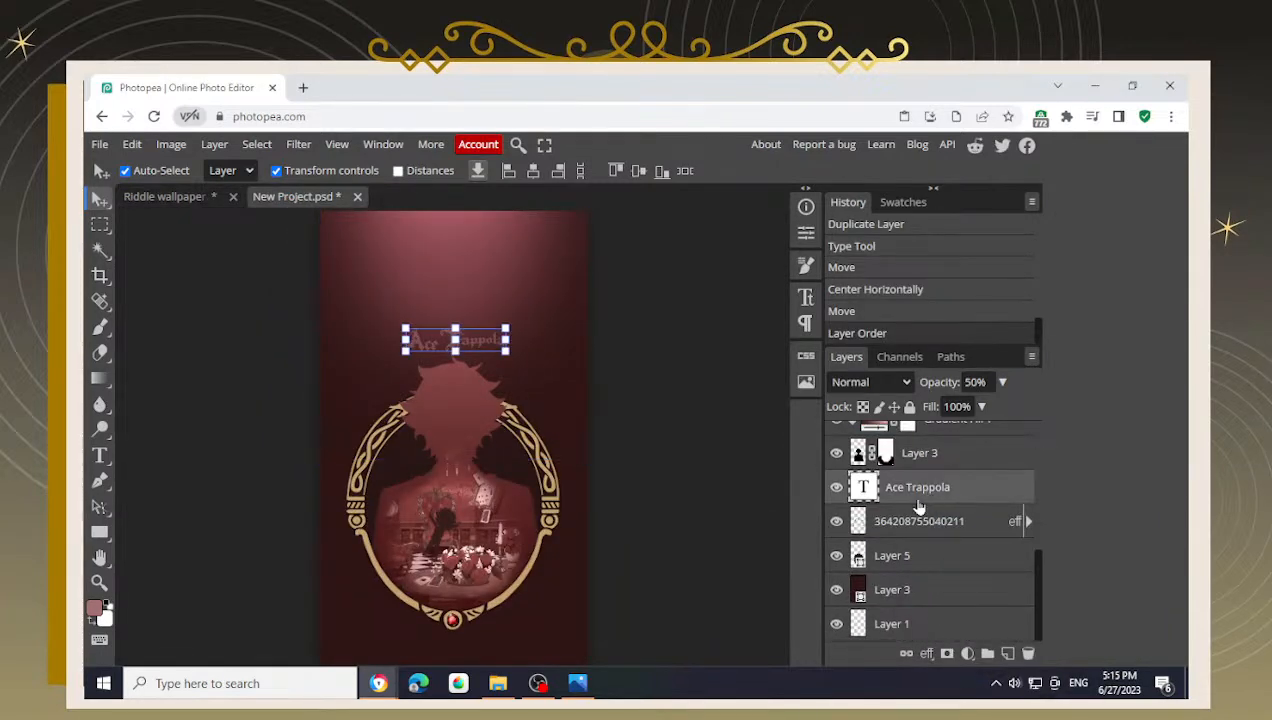
left_click(906, 521)
key("ctrl+v")
scroll(640, 565, "down", 5)
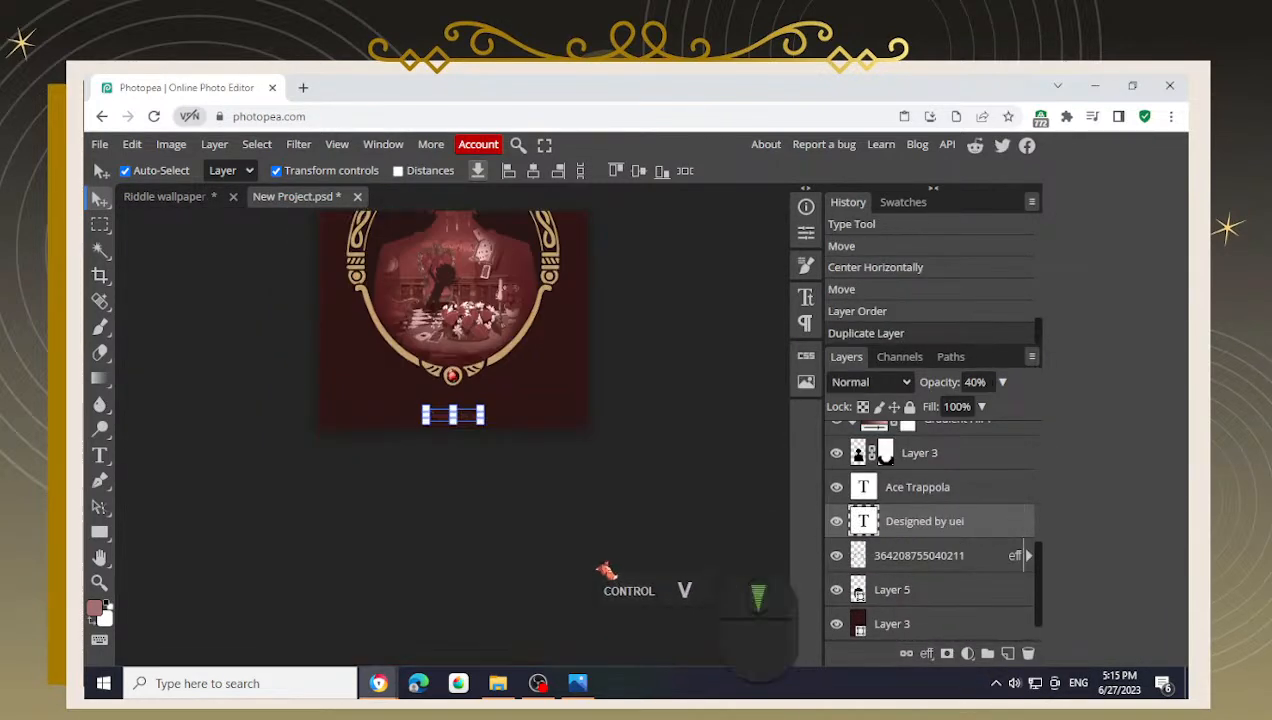
- Examine the complete Ace Trappola wallpaper, from the title and frame down to the designer credit beneath the gem
left_click(176, 357)
scroll(176, 358, "up", 2)
scroll(176, 358, "up", 2)
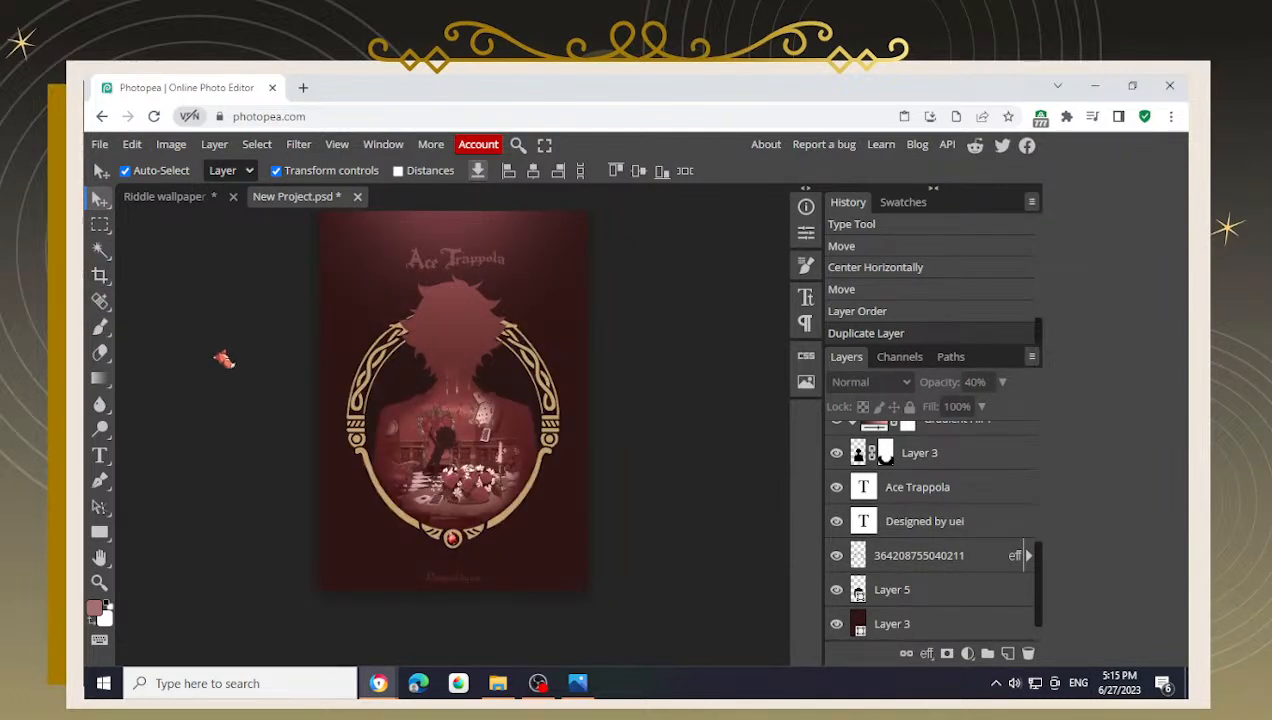
scroll(452, 408, "down", 3)
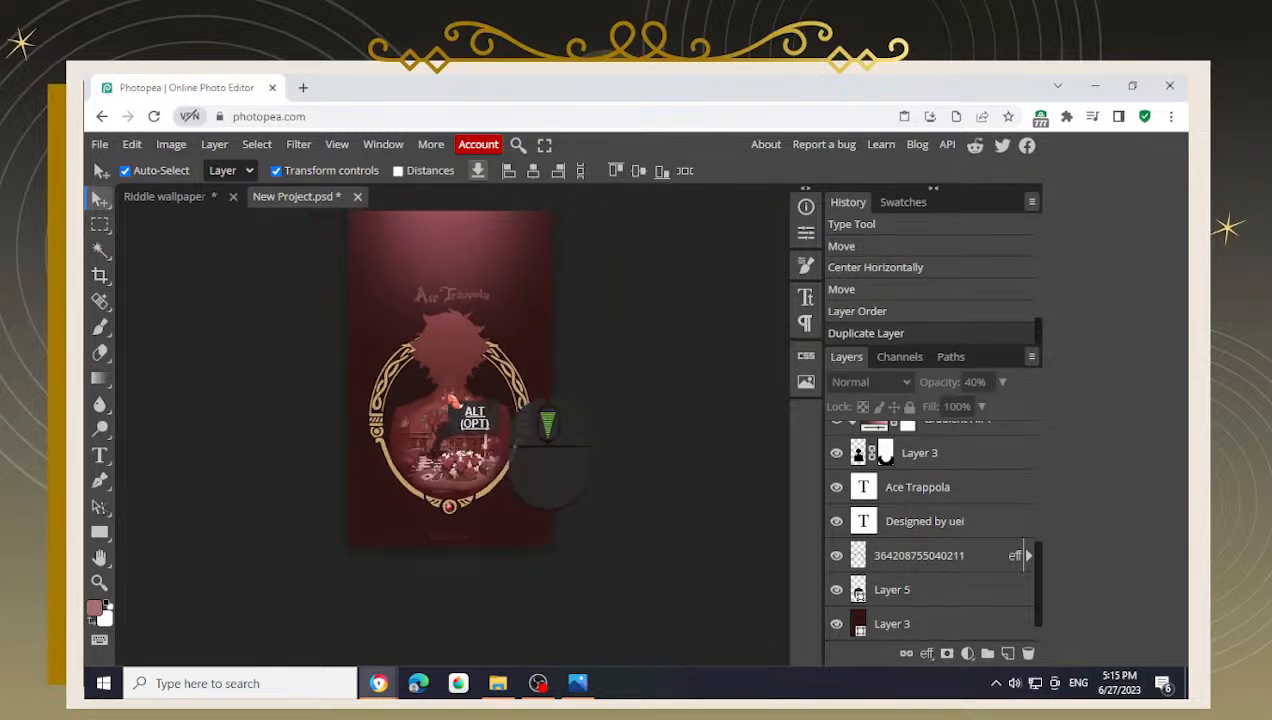
left_click_drag(577, 332, 598, 369)
scroll(542, 369, "down", 1)
scroll(600, 403, "up", 1)
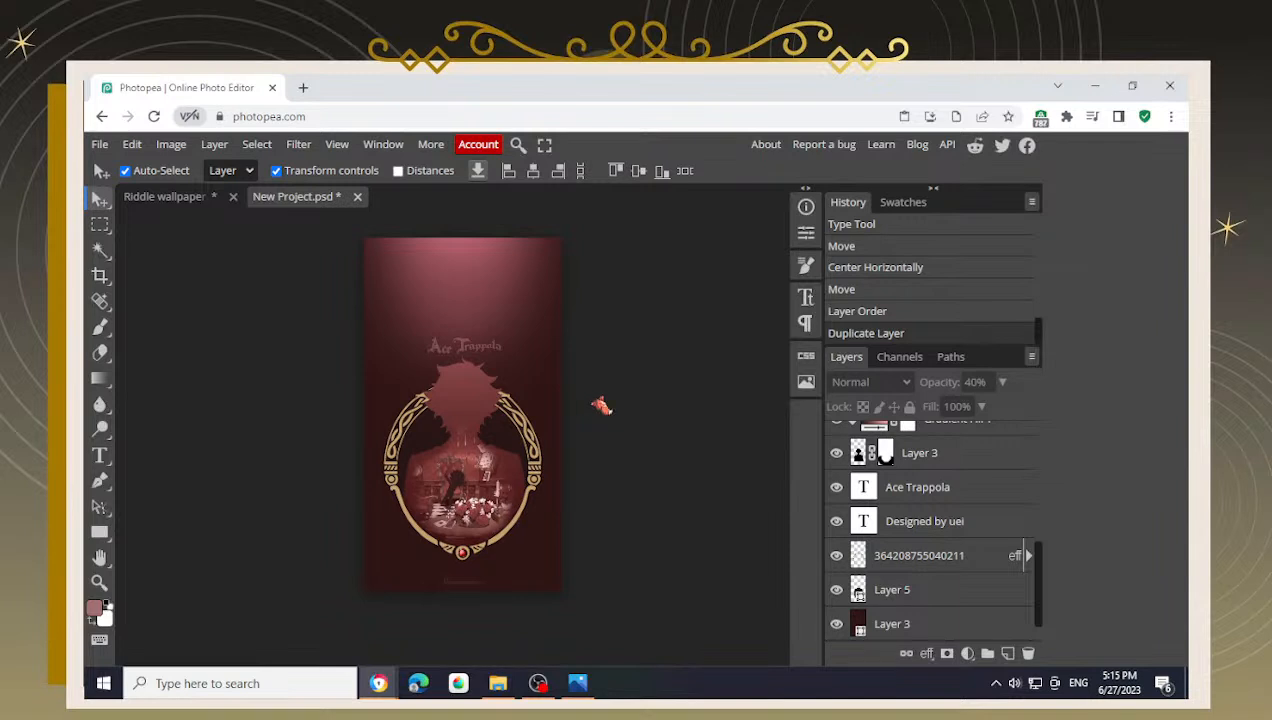
scroll(603, 435, "up", 1)
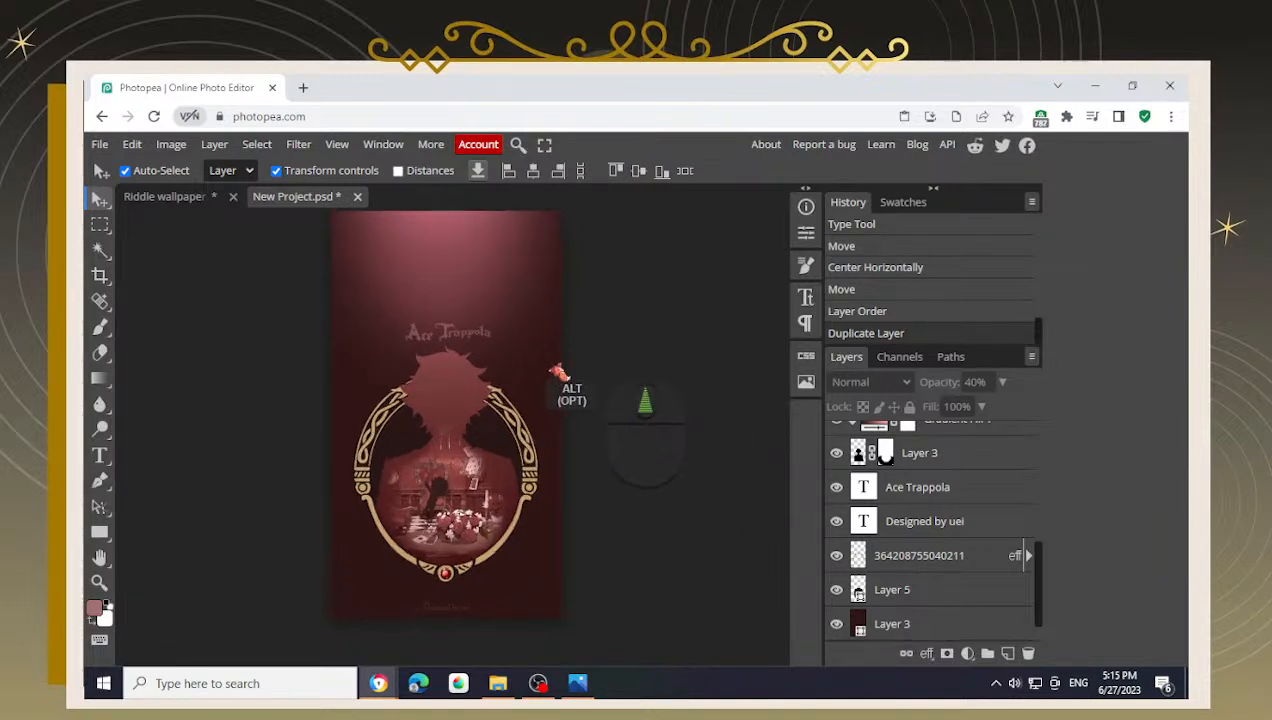
scroll(600, 385, "up", 1)
key("space")
scroll(620, 360, "down", 1)
scroll(630, 383, "down", 1)
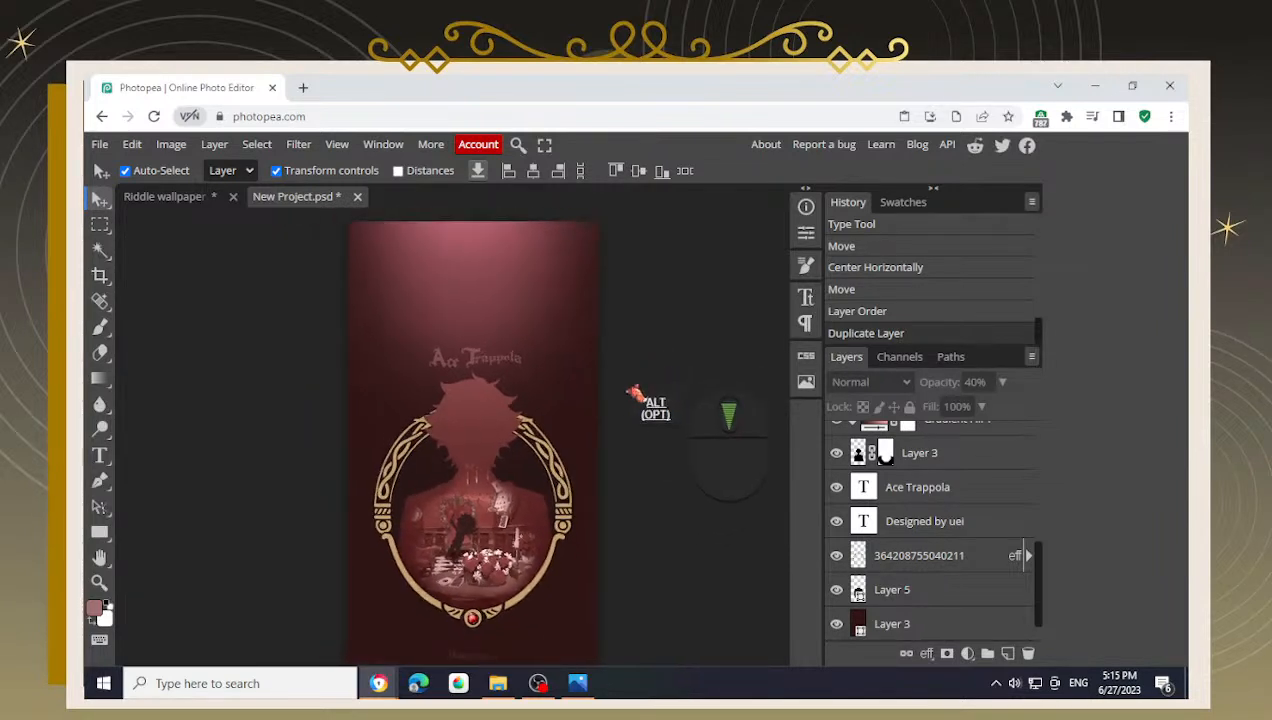
scroll(667, 452, "down", 1)
left_click_drag(667, 452, 653, 445)
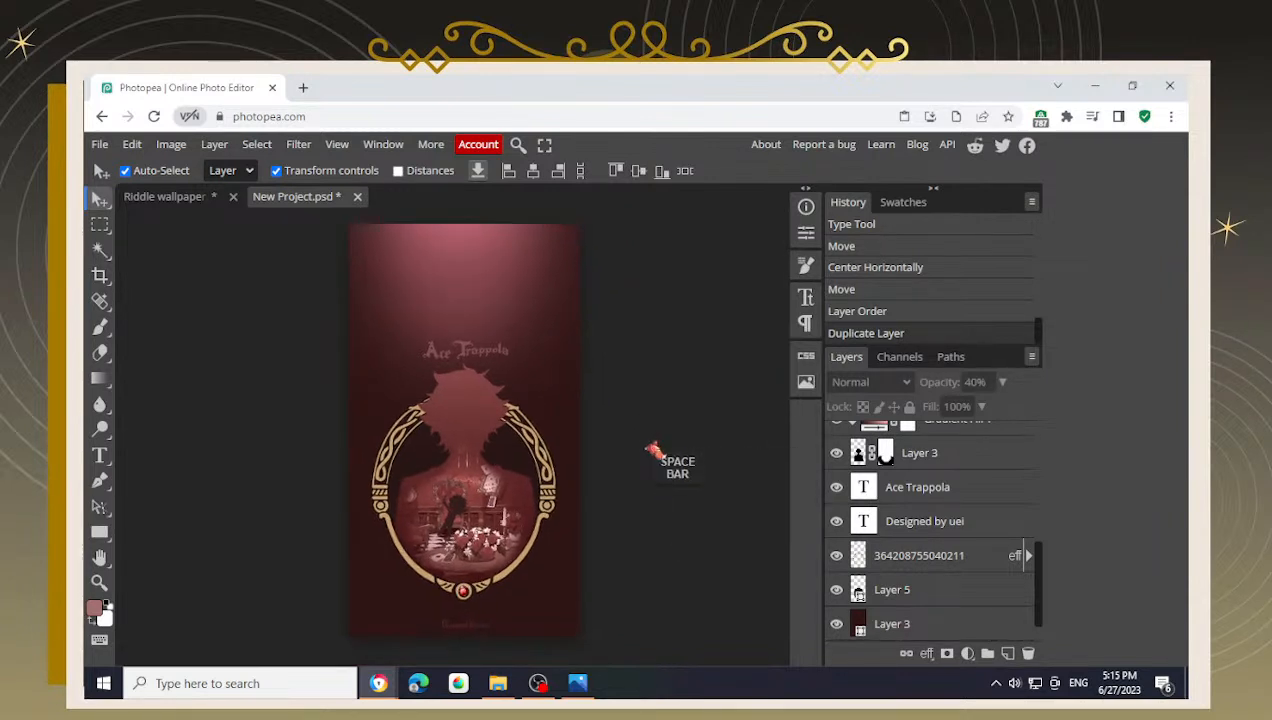